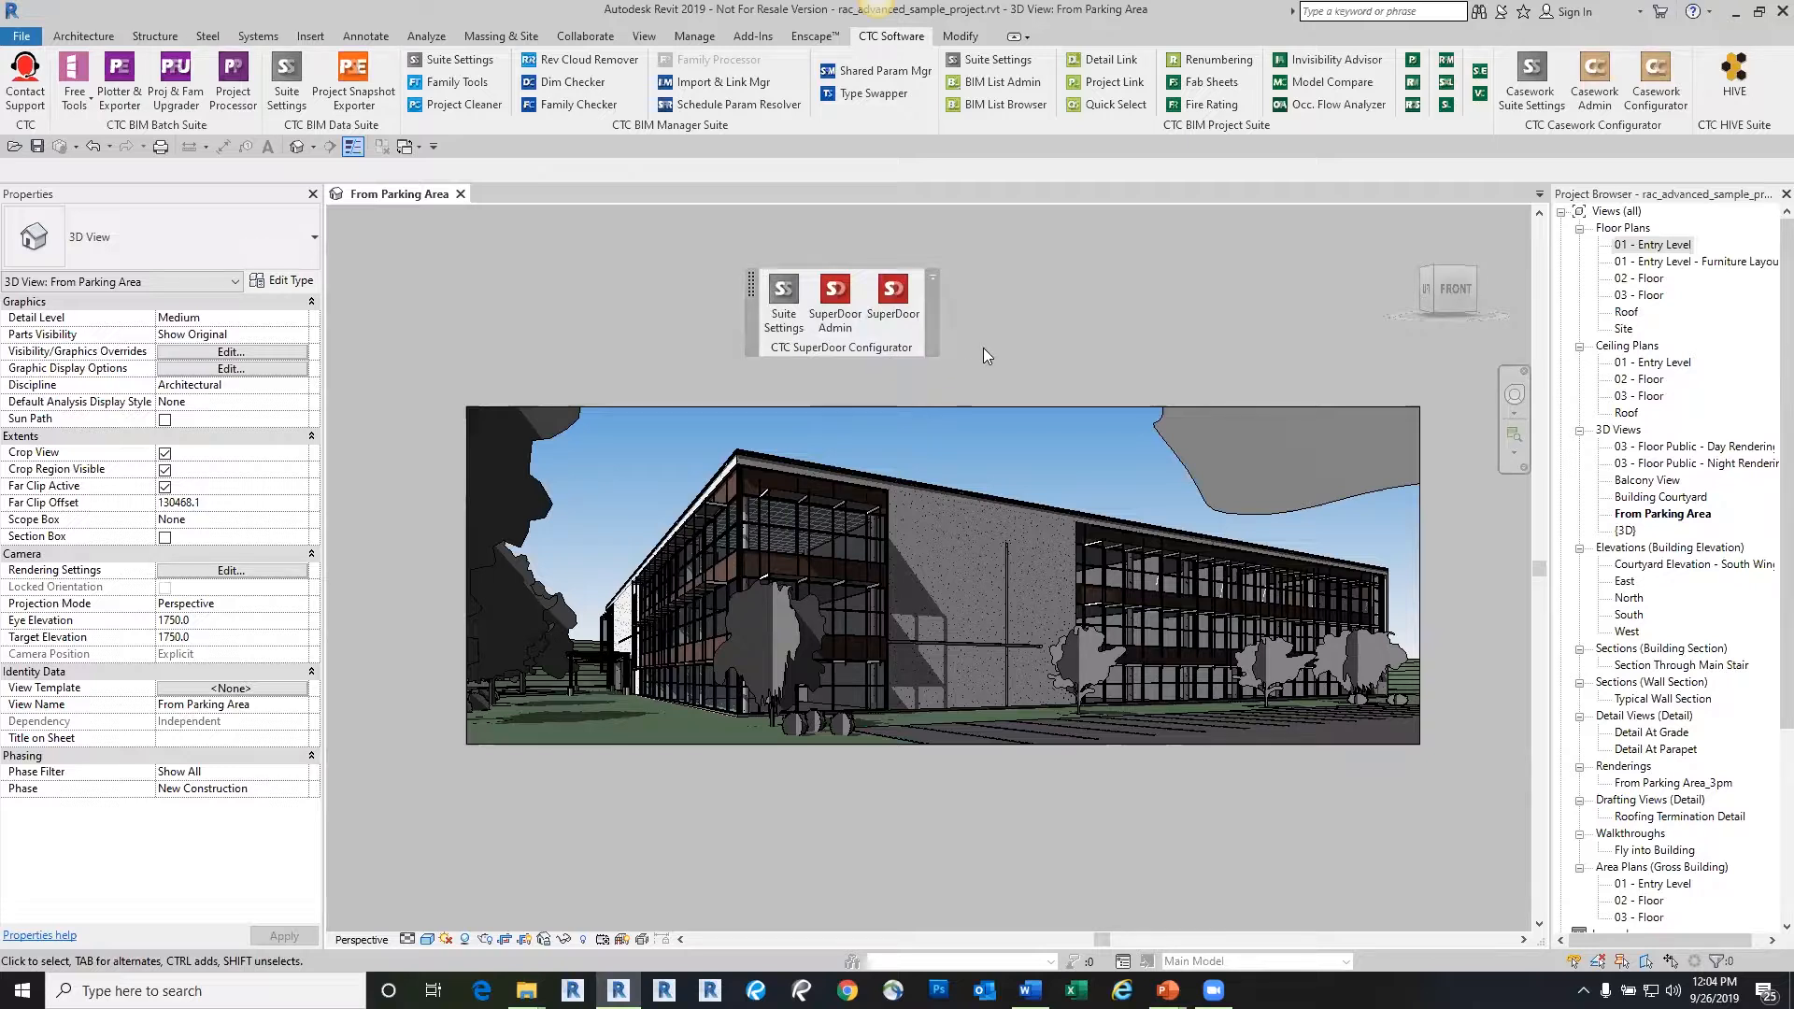
# Switch to File Explorer and check the contents of the ProgramData\CTC\SuperDoor folder
pyautogui.hotkey('alt', 'Tab')
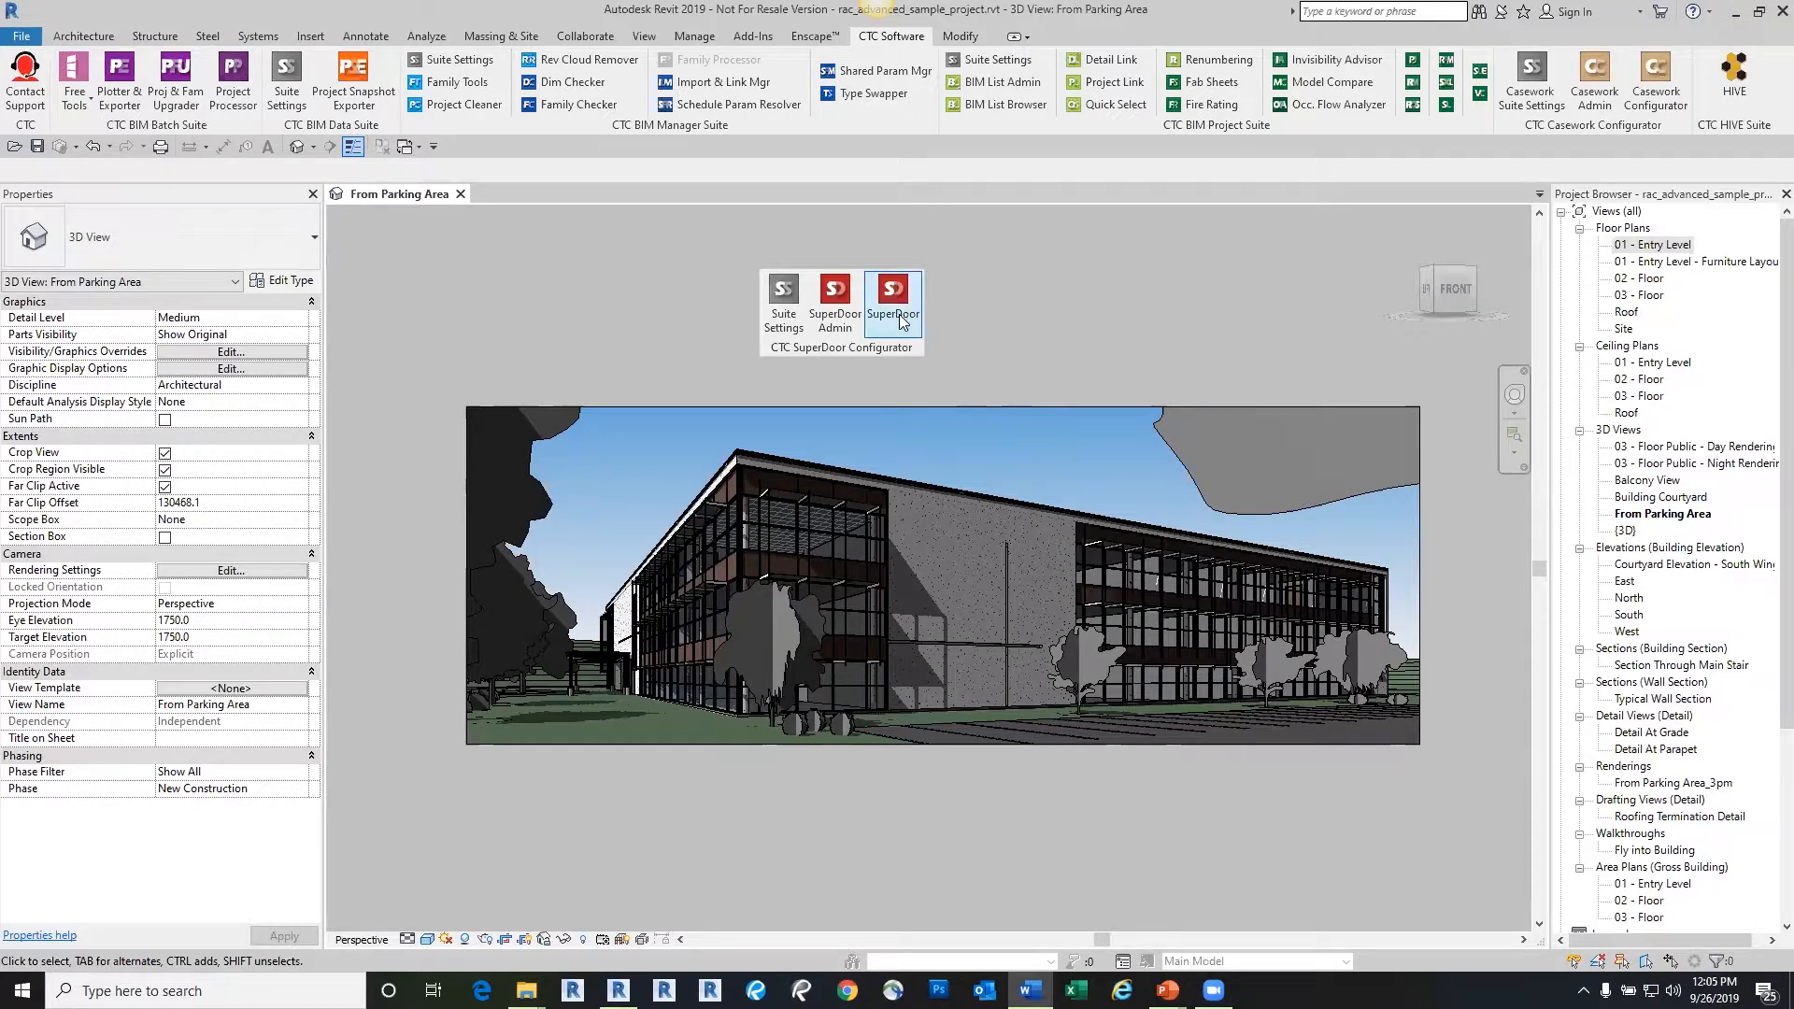
pyautogui.moveTo(526, 991)
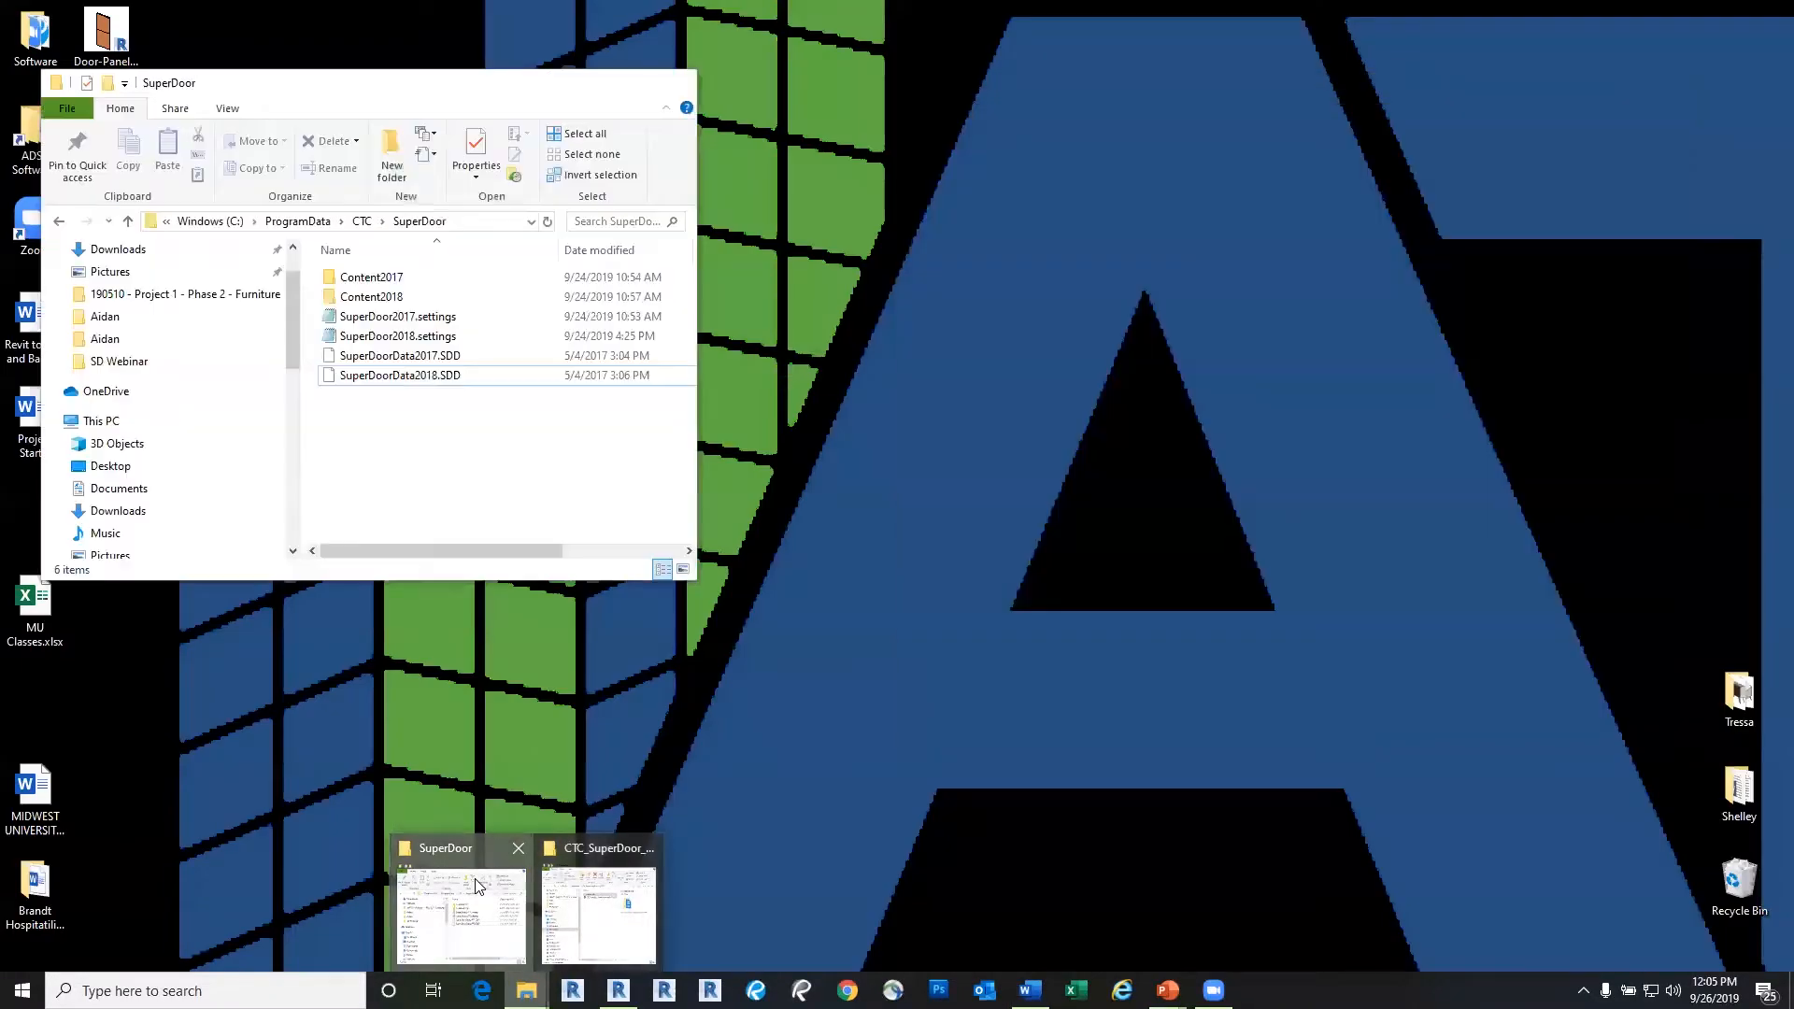
pyautogui.click(476, 886)
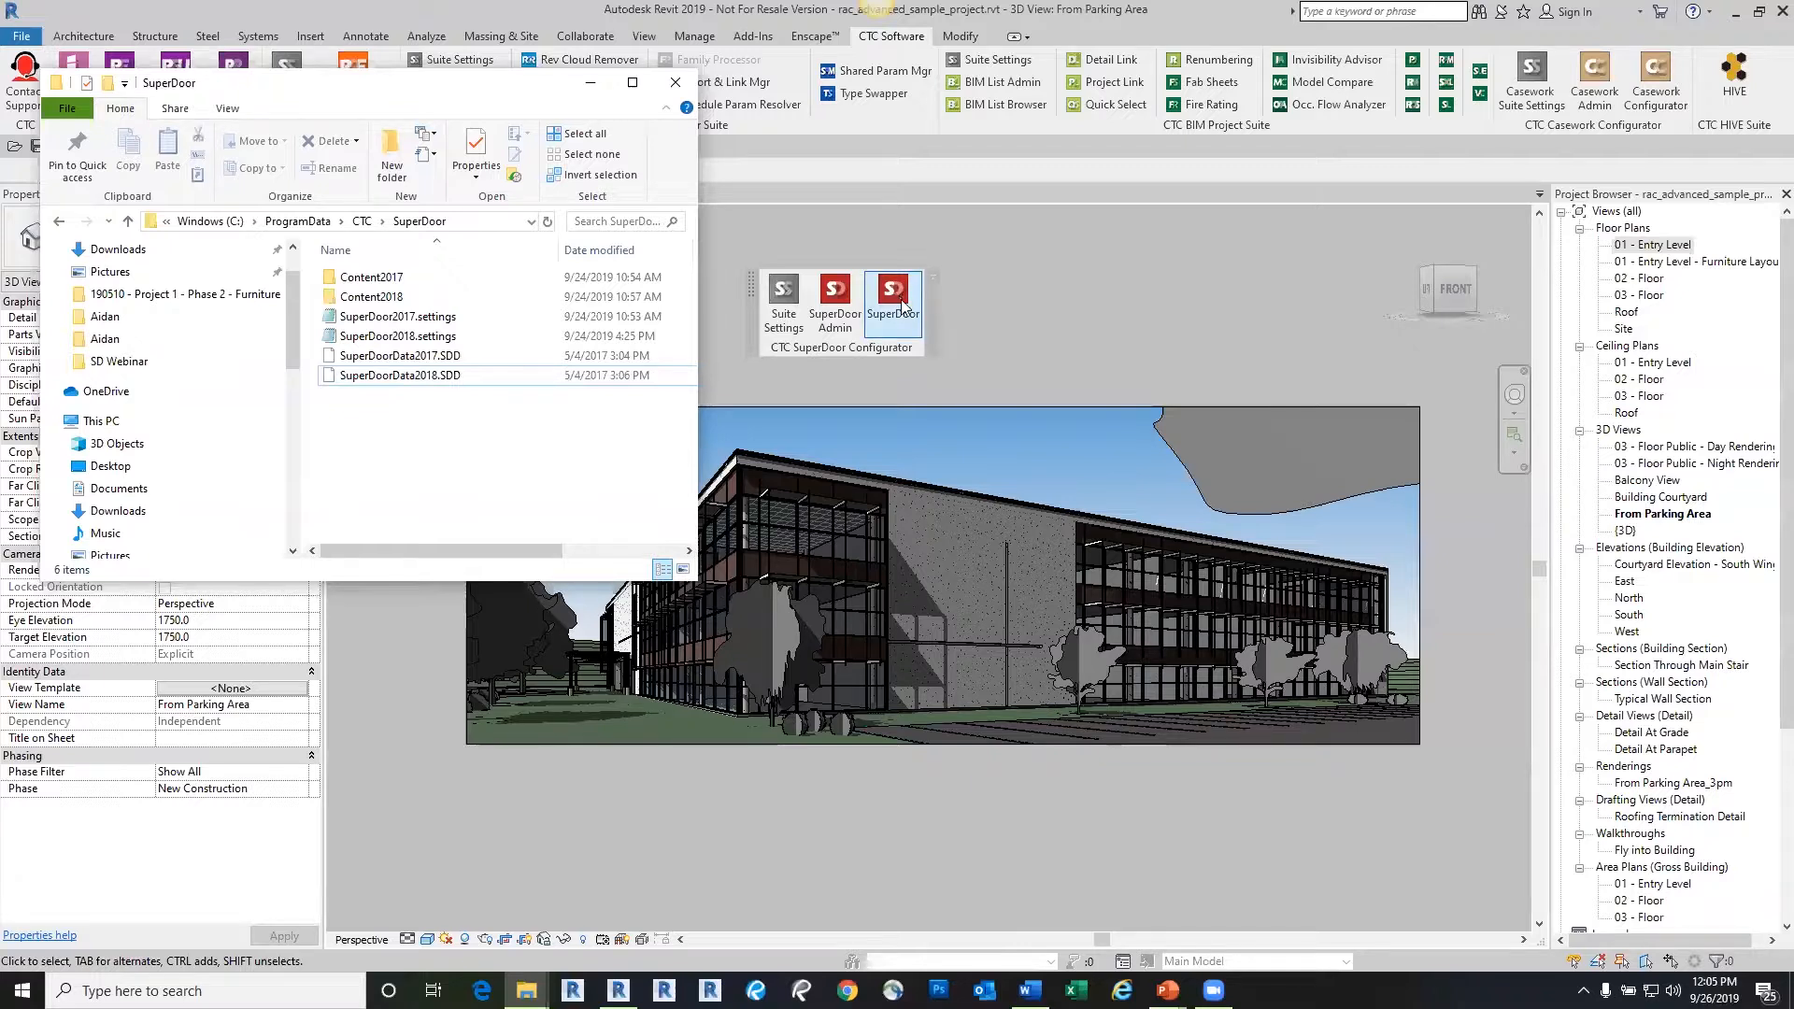
# Launch SuperDoor Admin in Revit, review the ProgramData\CTC\SuperDoor folder's files in File Explorer again, and minimize the folder window
pyautogui.click(840, 311)
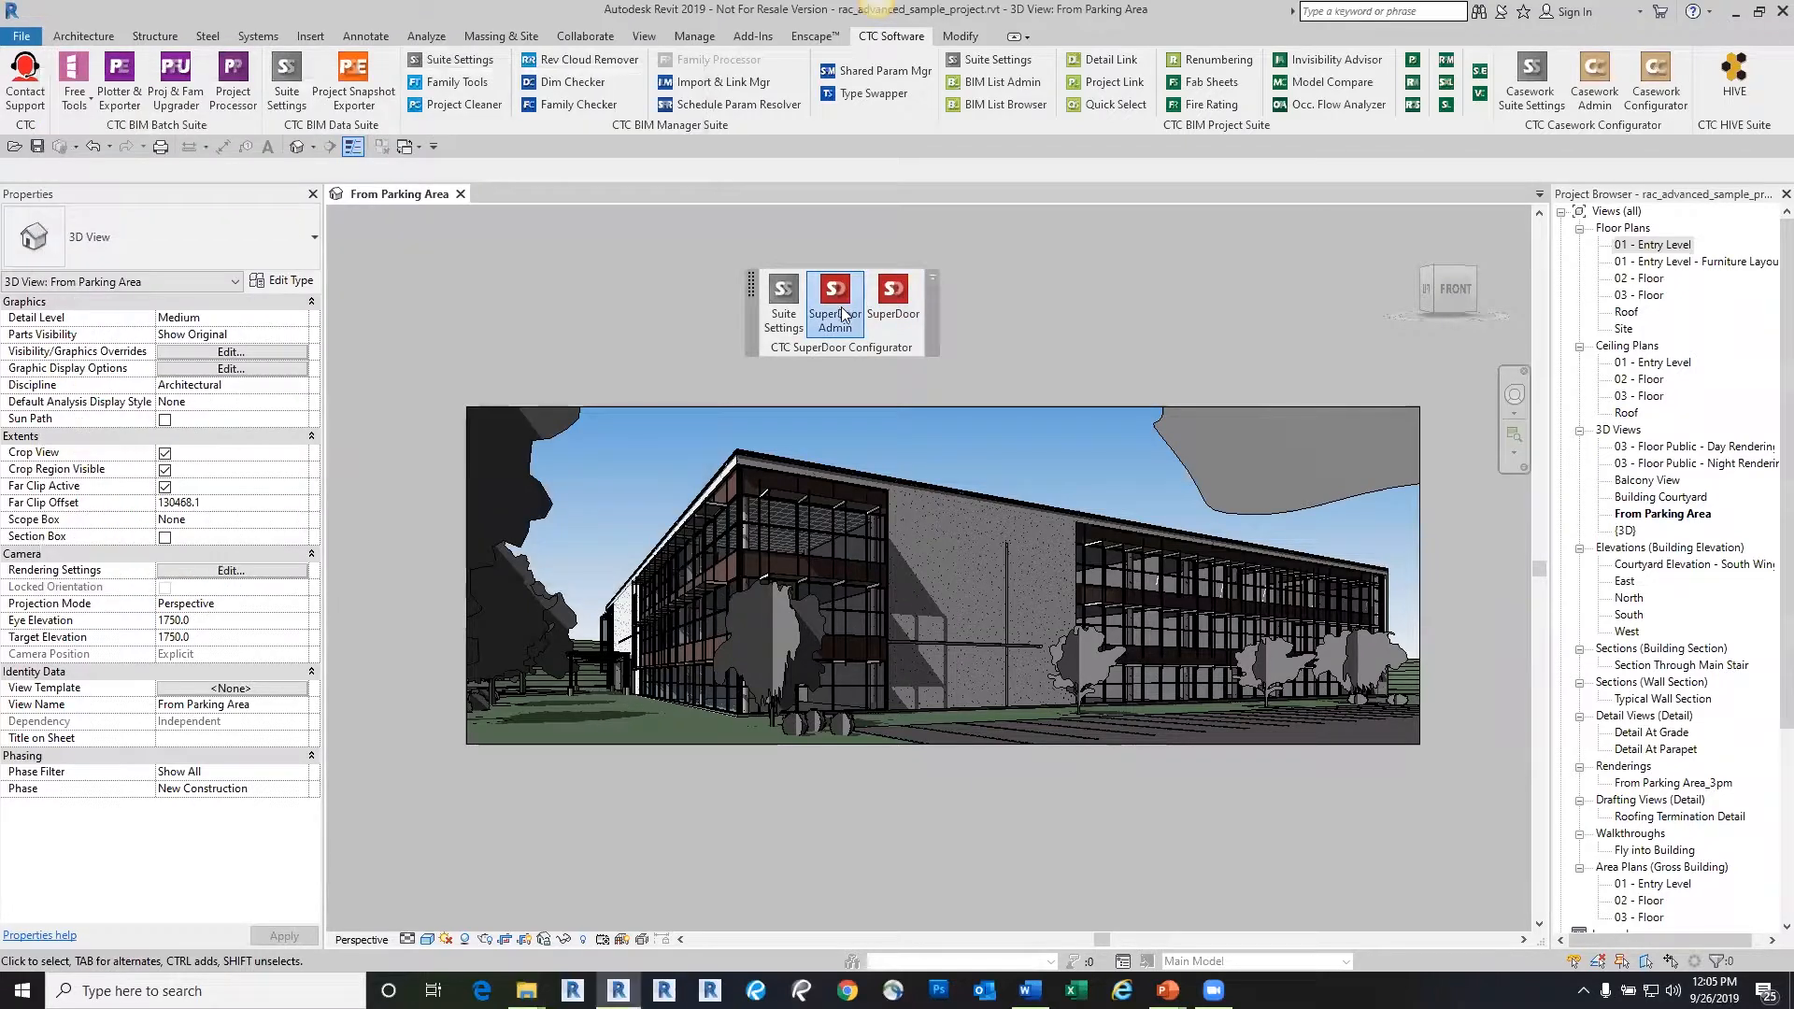
pyautogui.rightClick(526, 988)
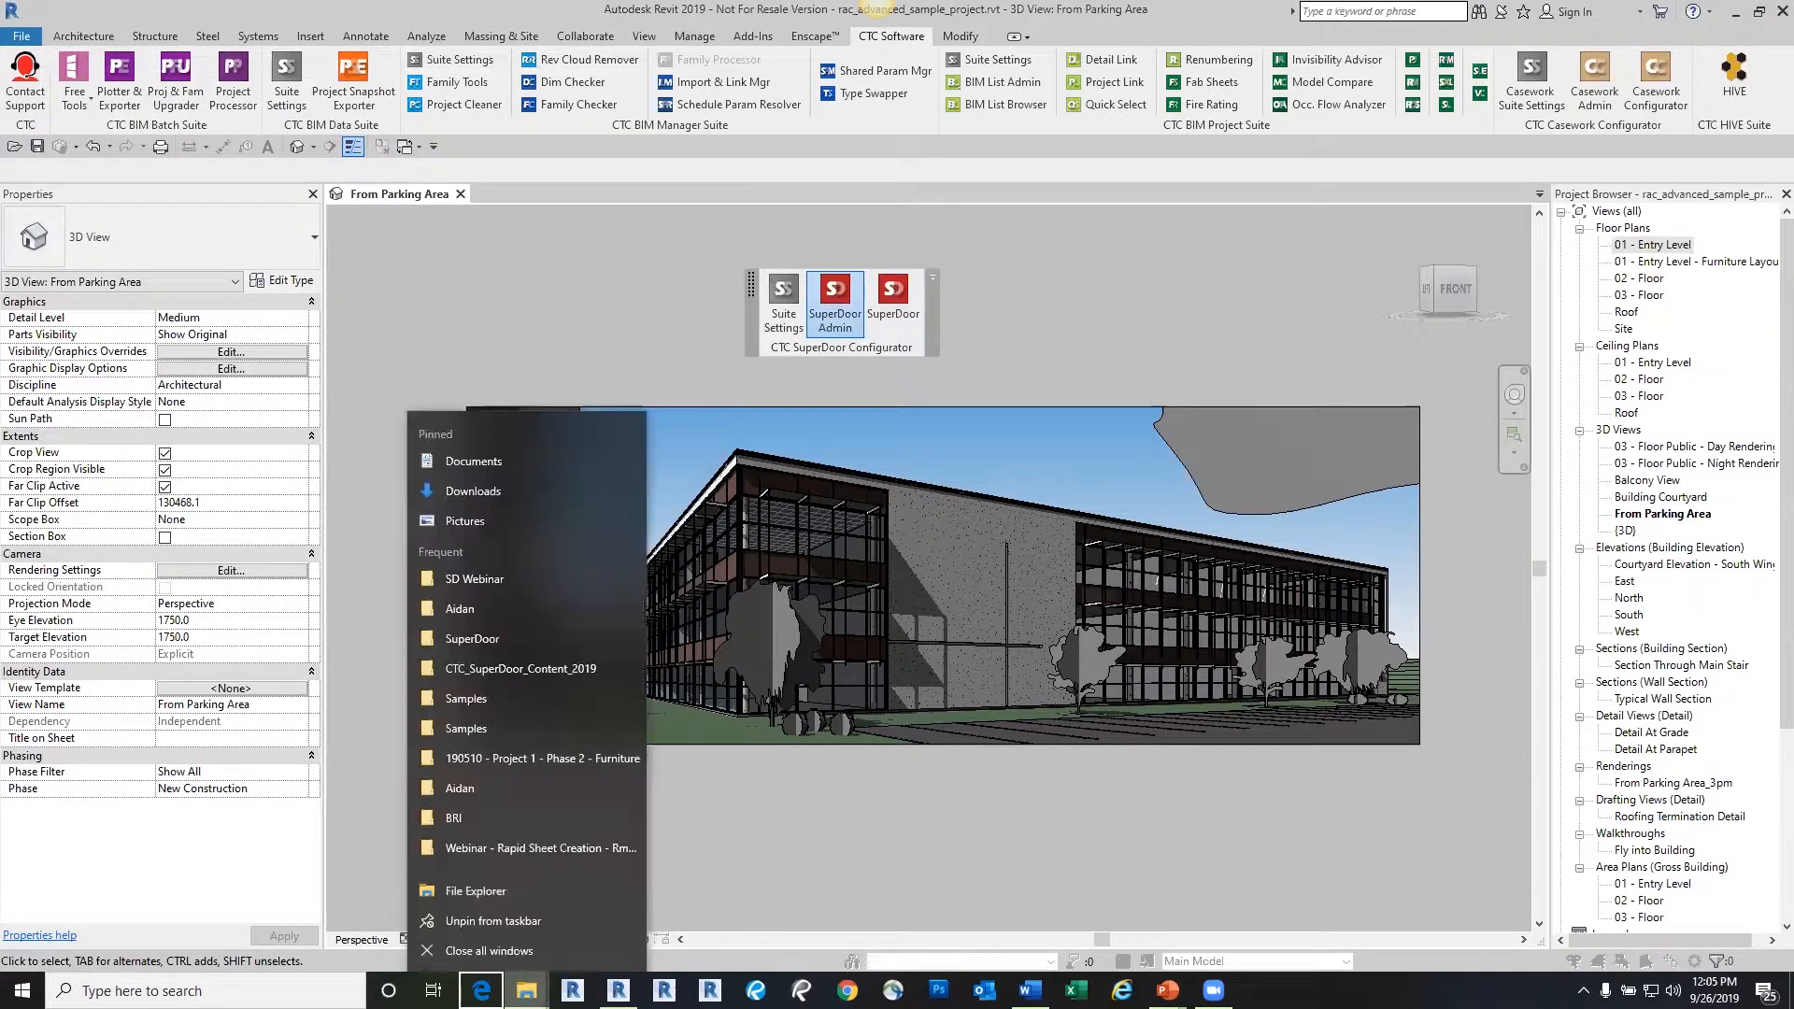
pyautogui.click(510, 950)
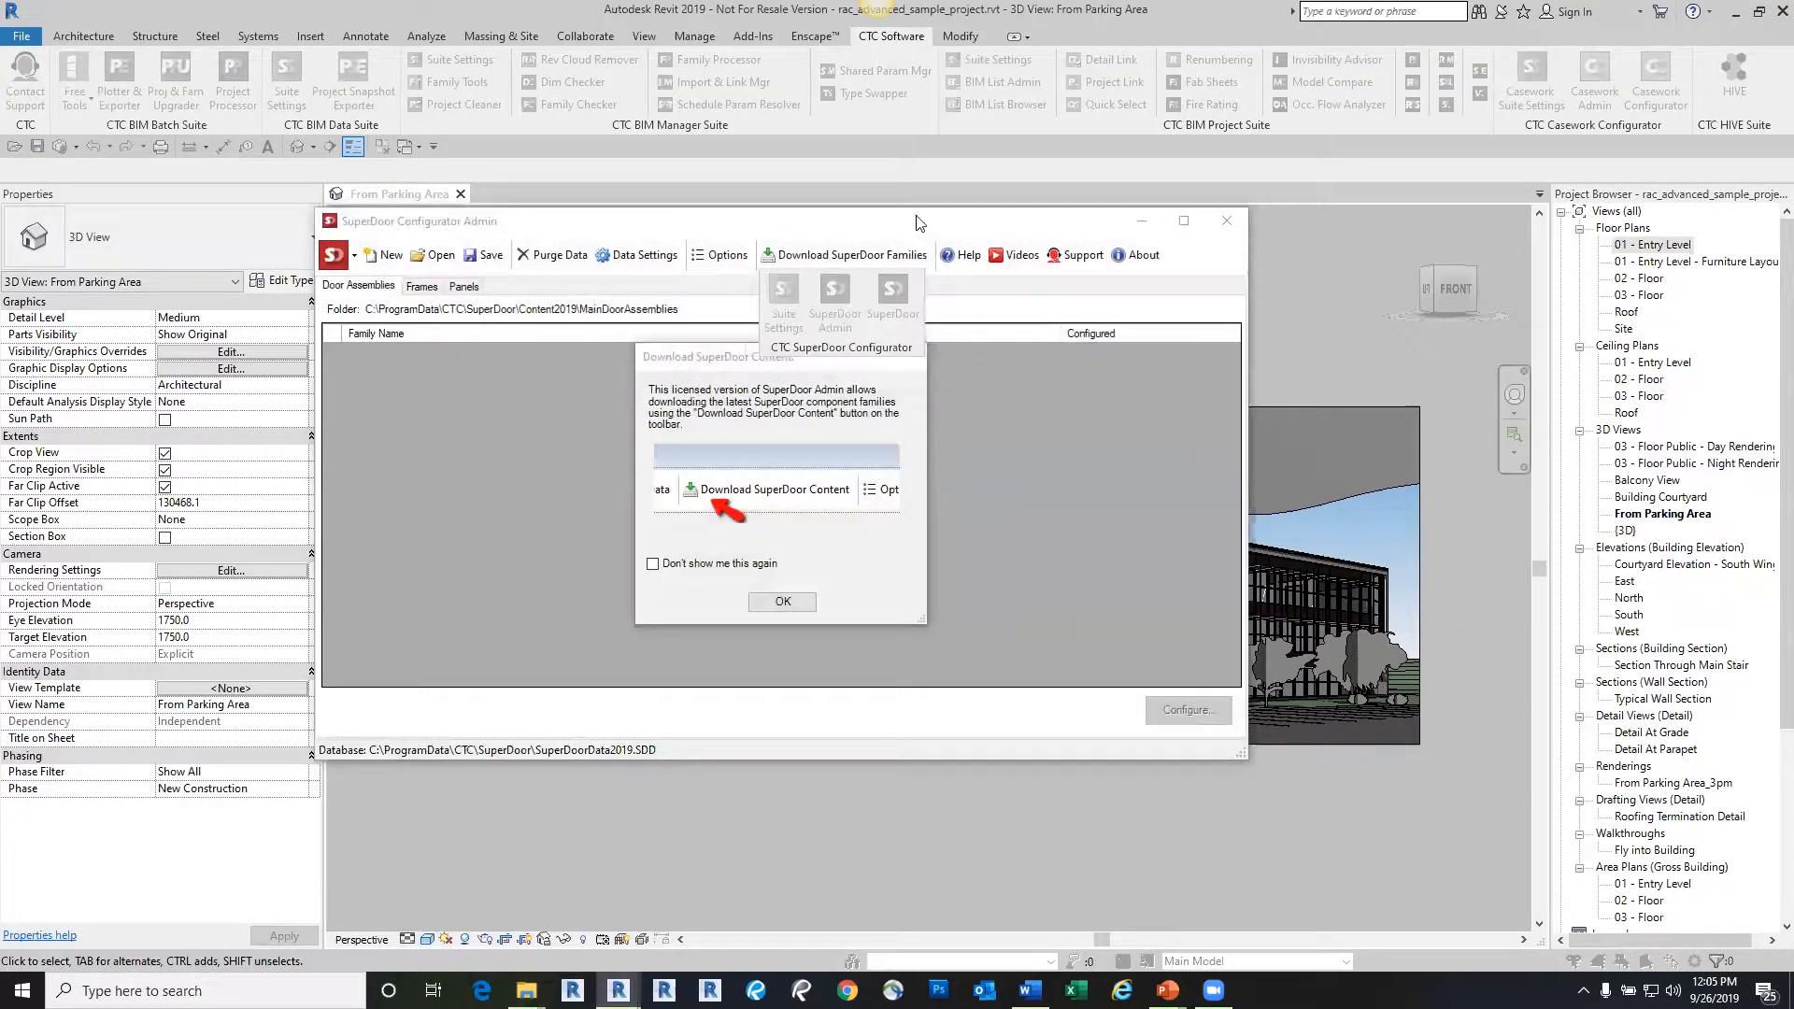
pyautogui.moveTo(526, 988)
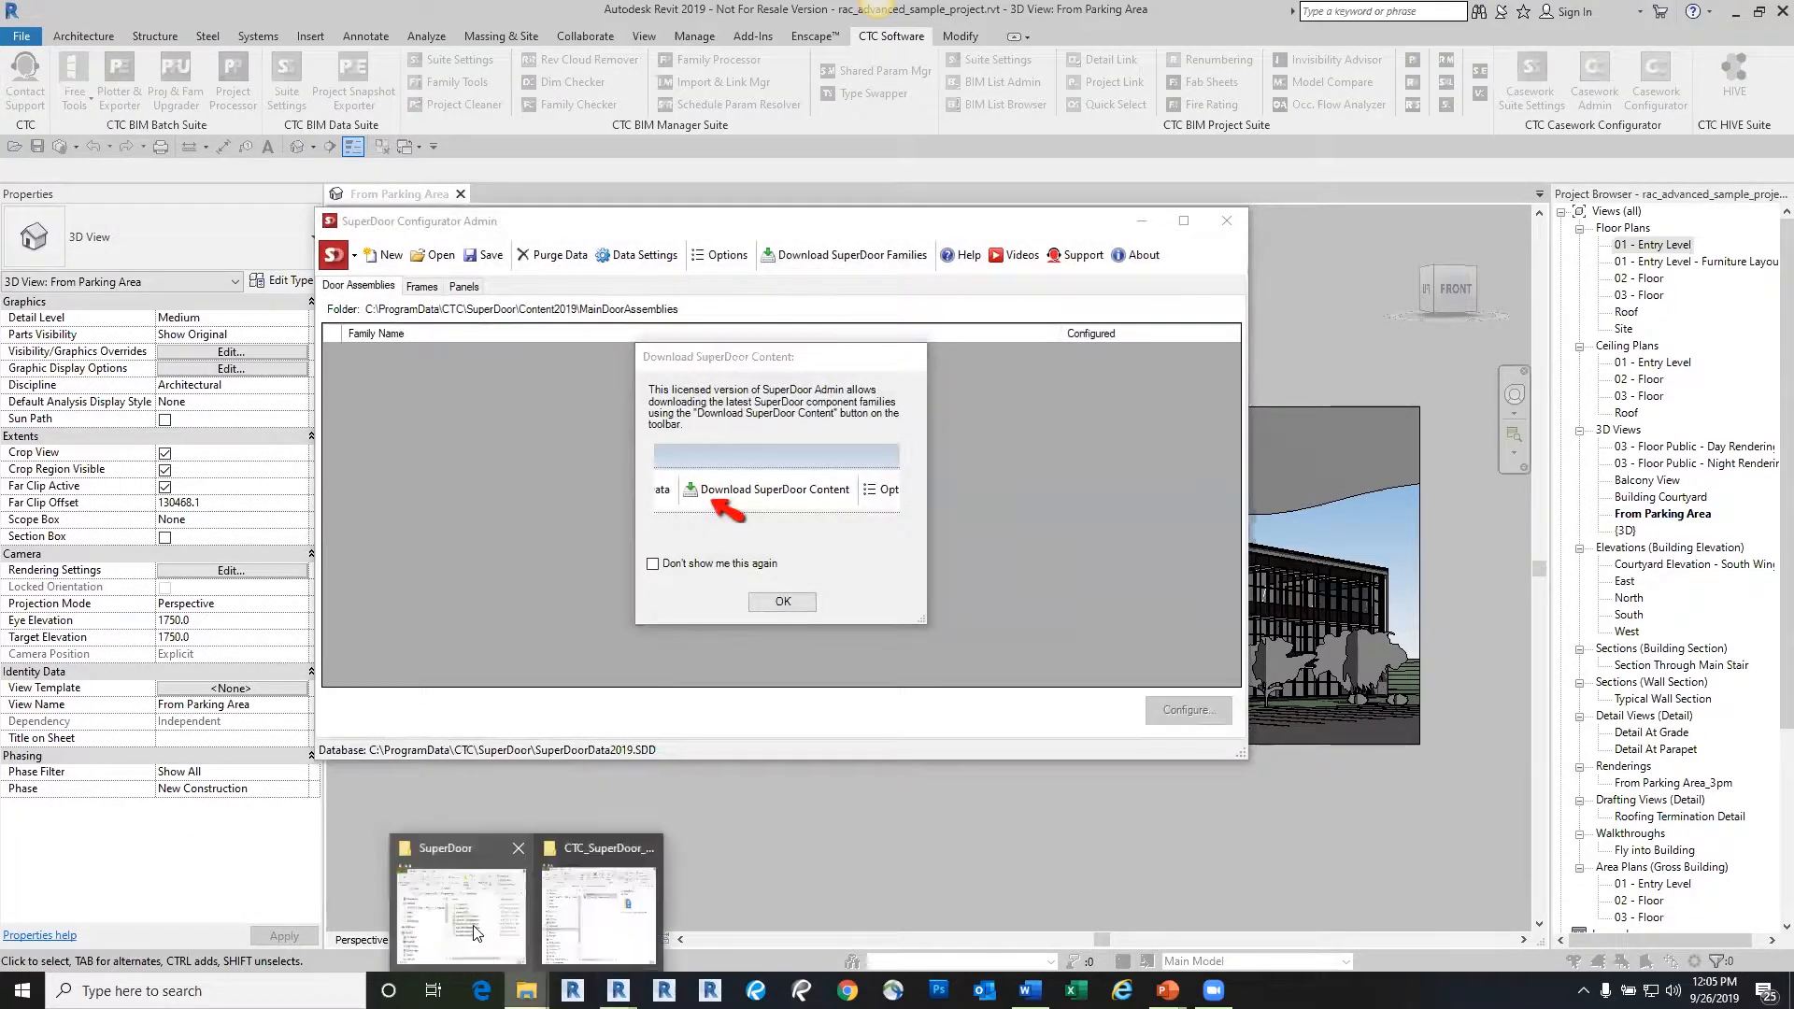
pyautogui.click(523, 897)
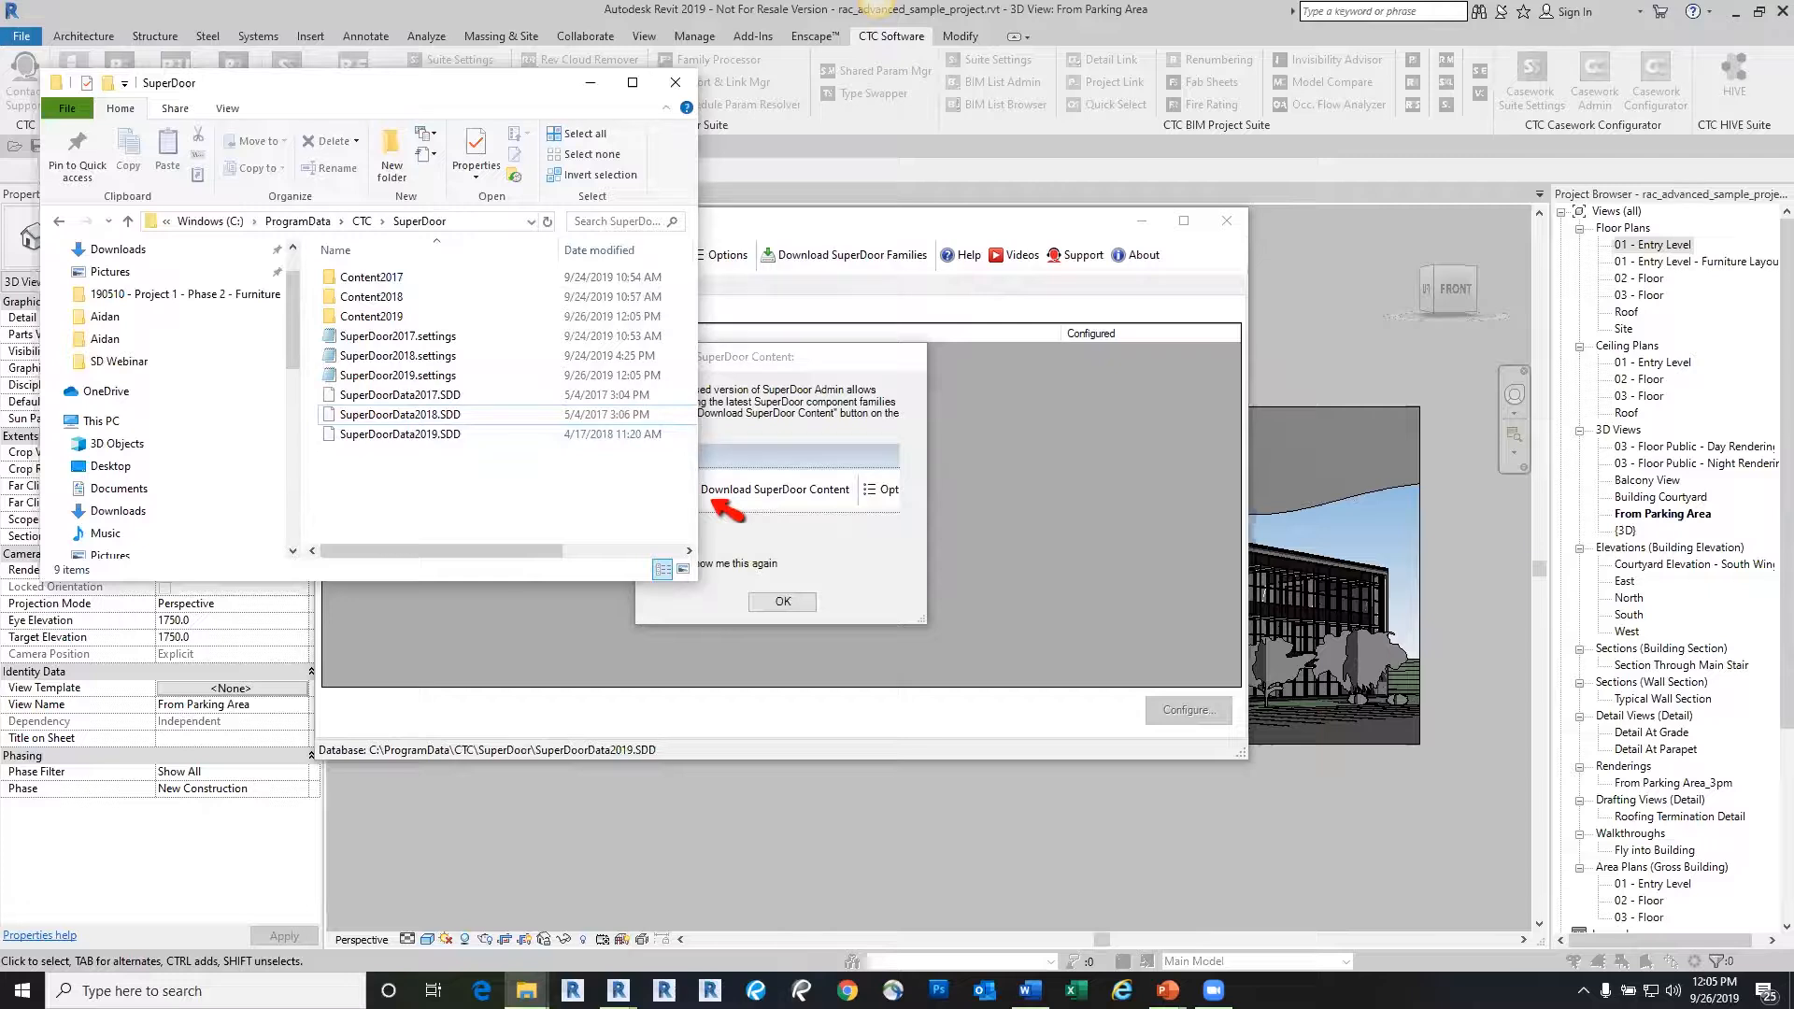
pyautogui.hotkey('alt', 'Tab')
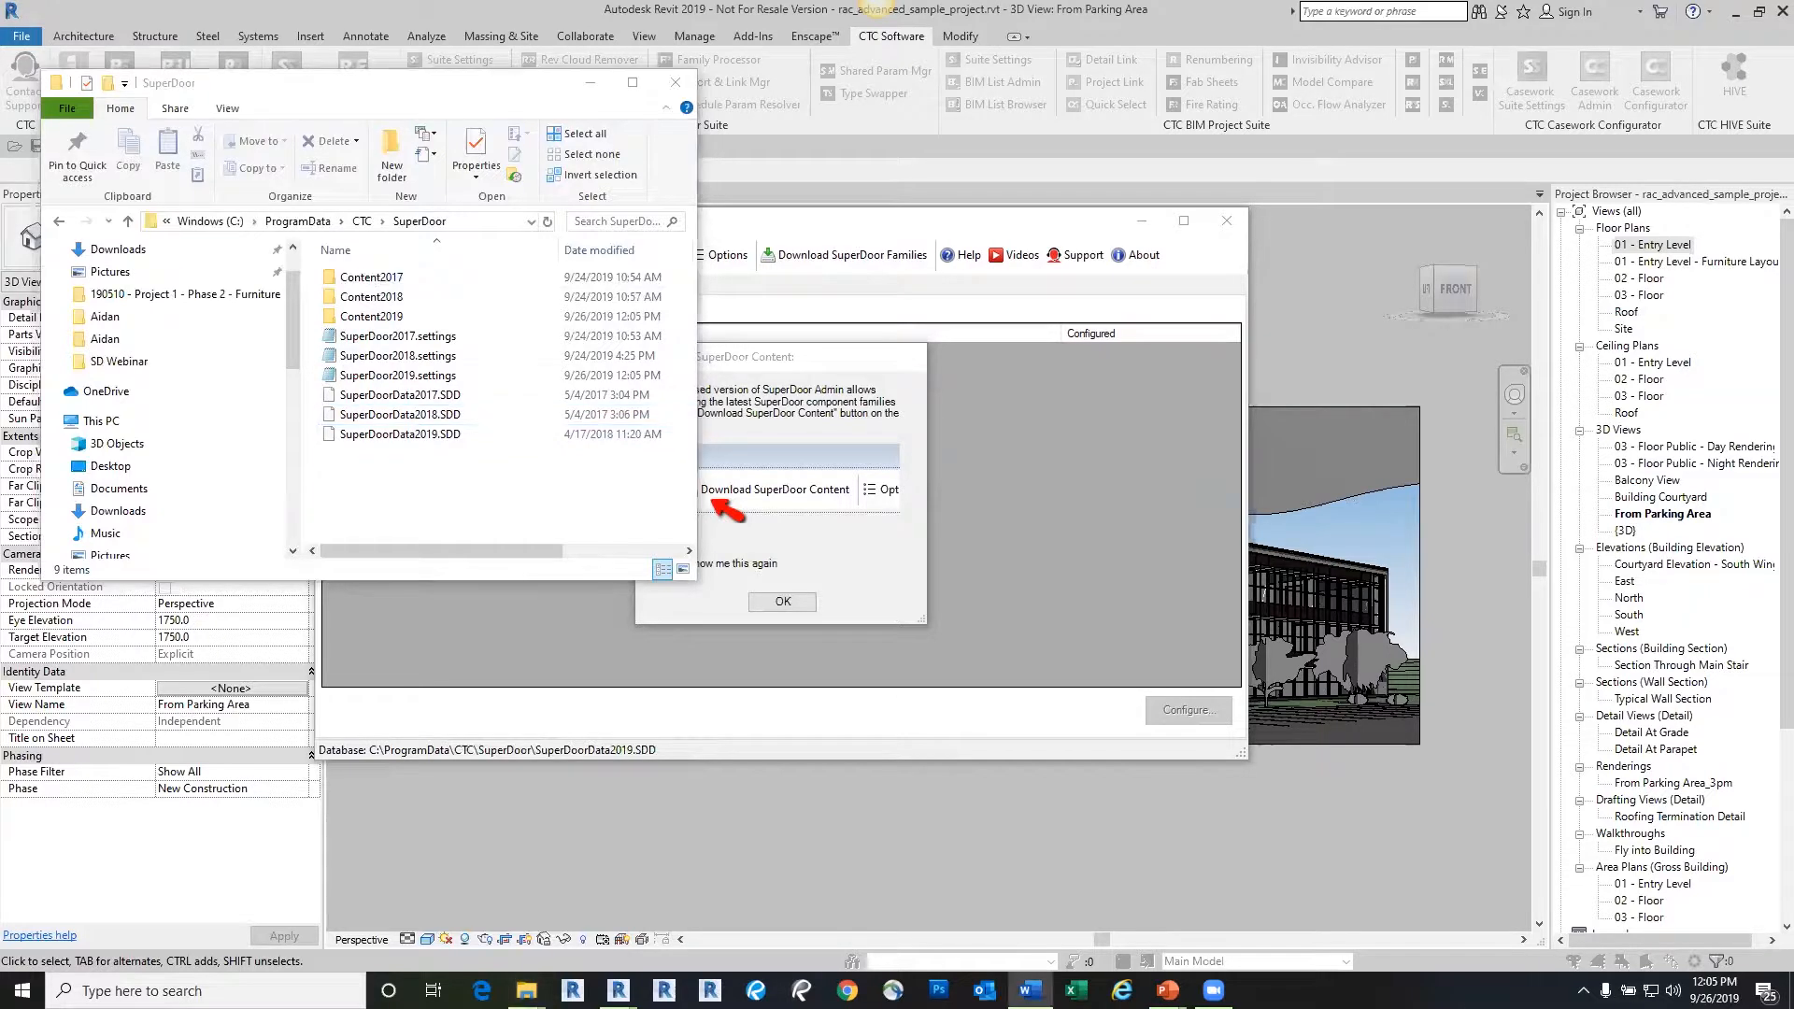
pyautogui.click(590, 83)
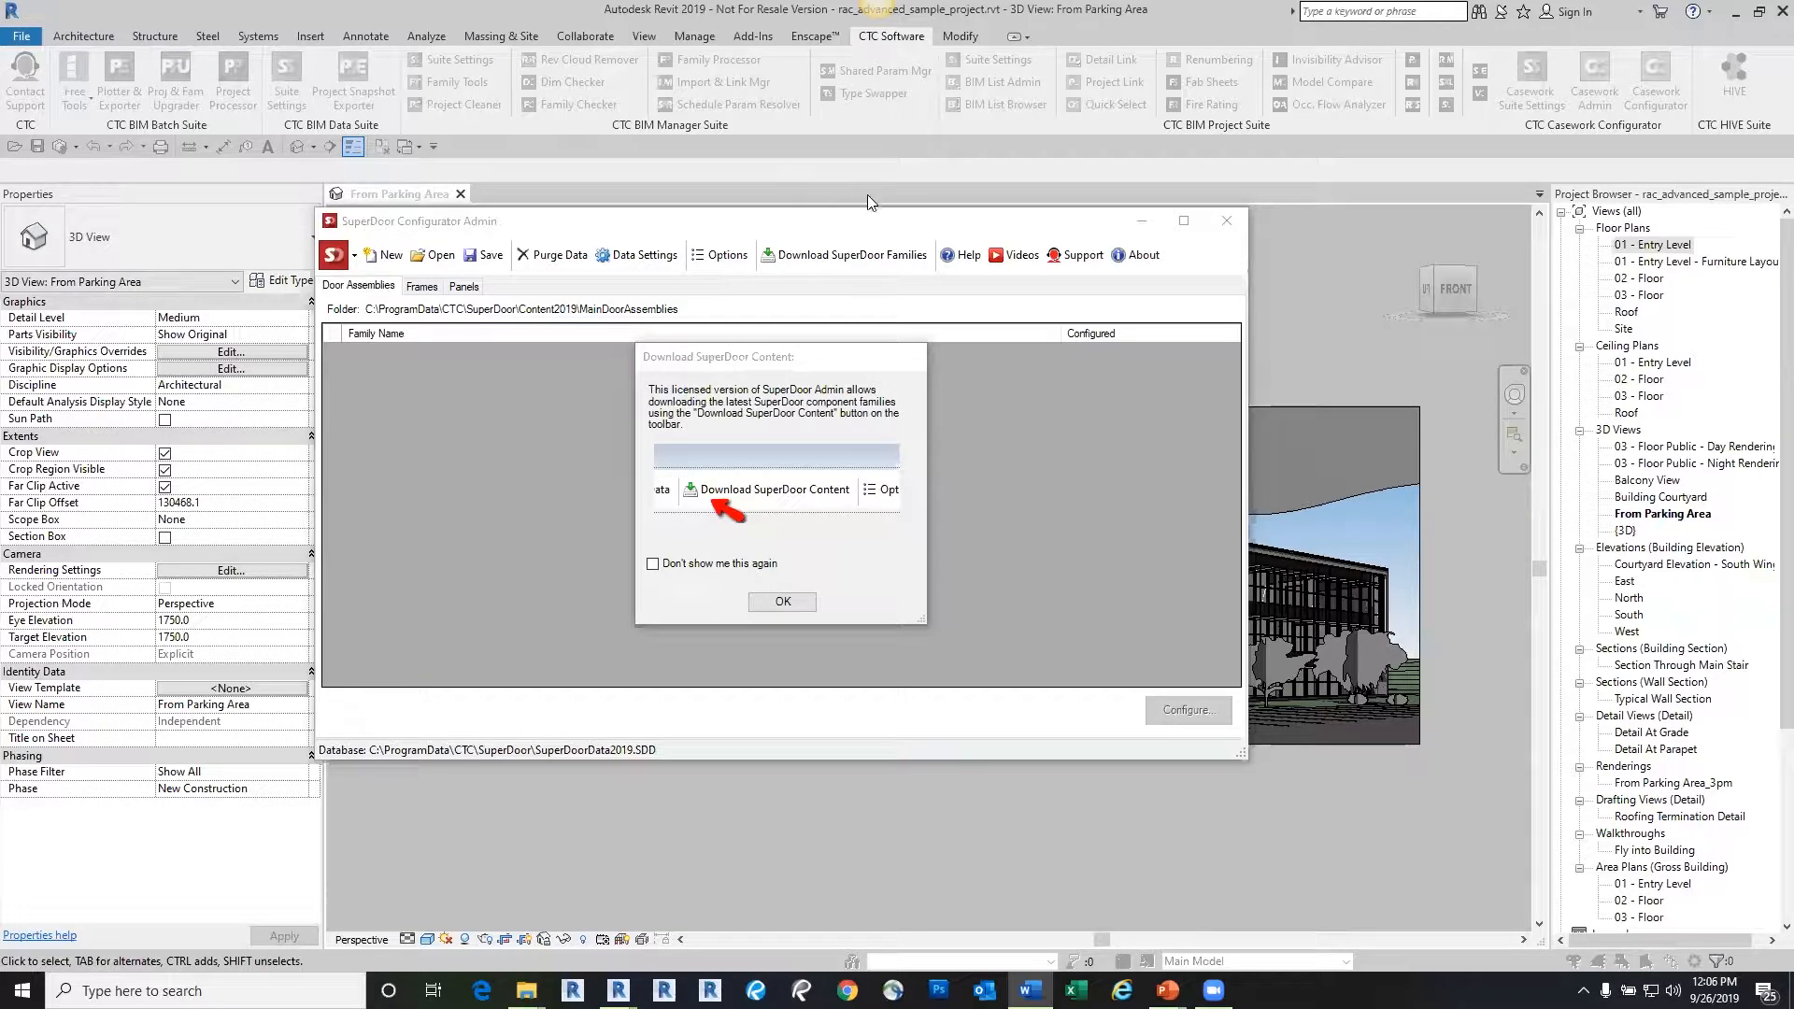
# Dismiss the Download SuperDoor Content notice and look through the Door Assemblies, Frames and Panels lists
pyautogui.click(783, 603)
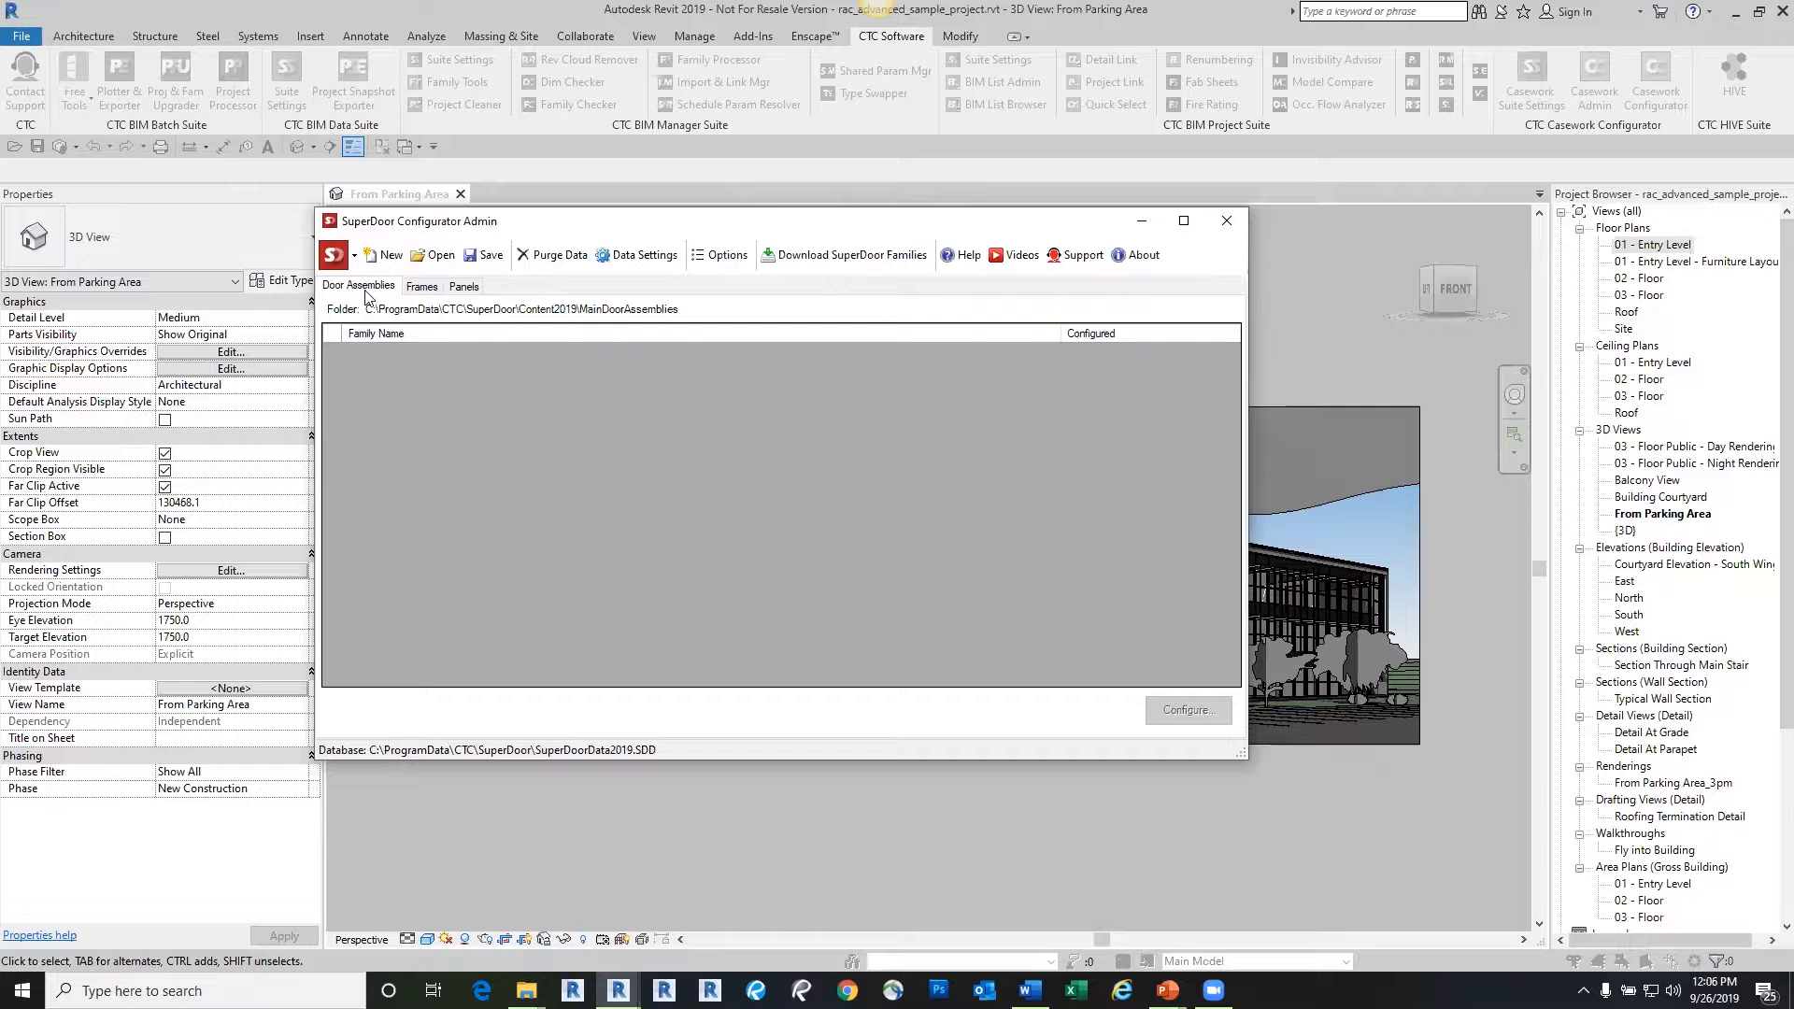
pyautogui.click(422, 289)
pyautogui.click(464, 288)
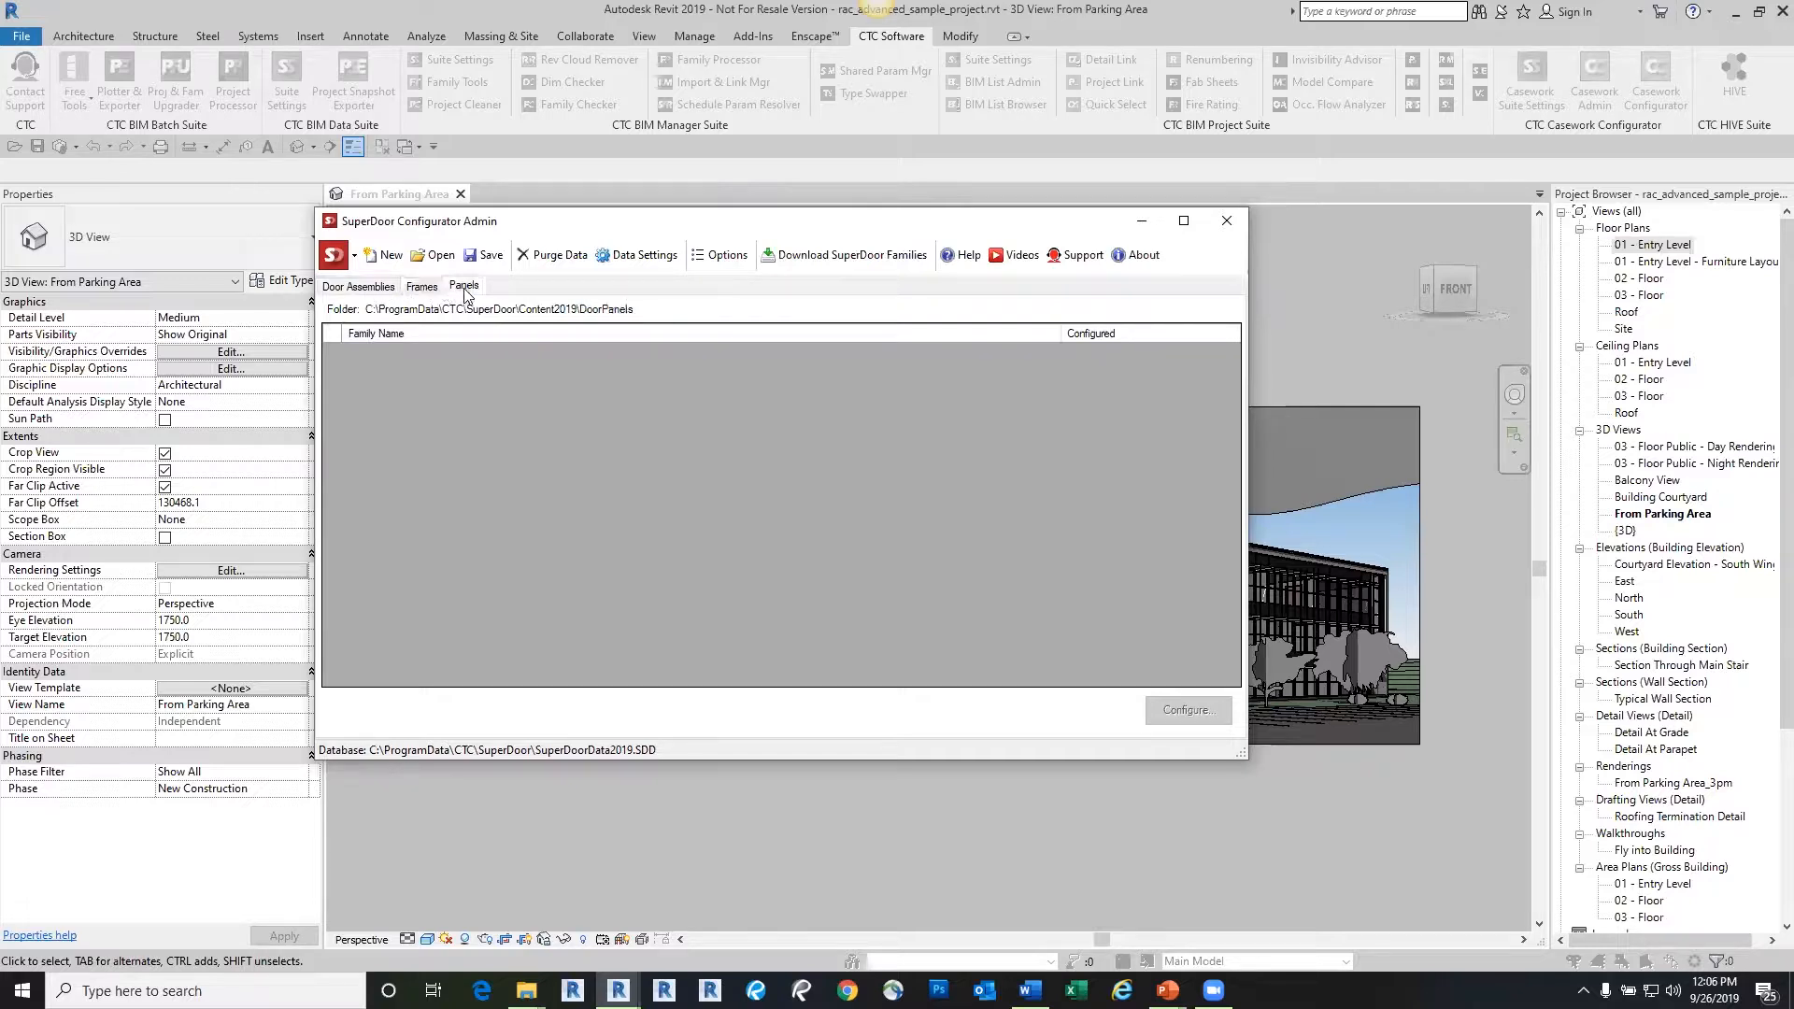
pyautogui.click(413, 289)
pyautogui.click(366, 289)
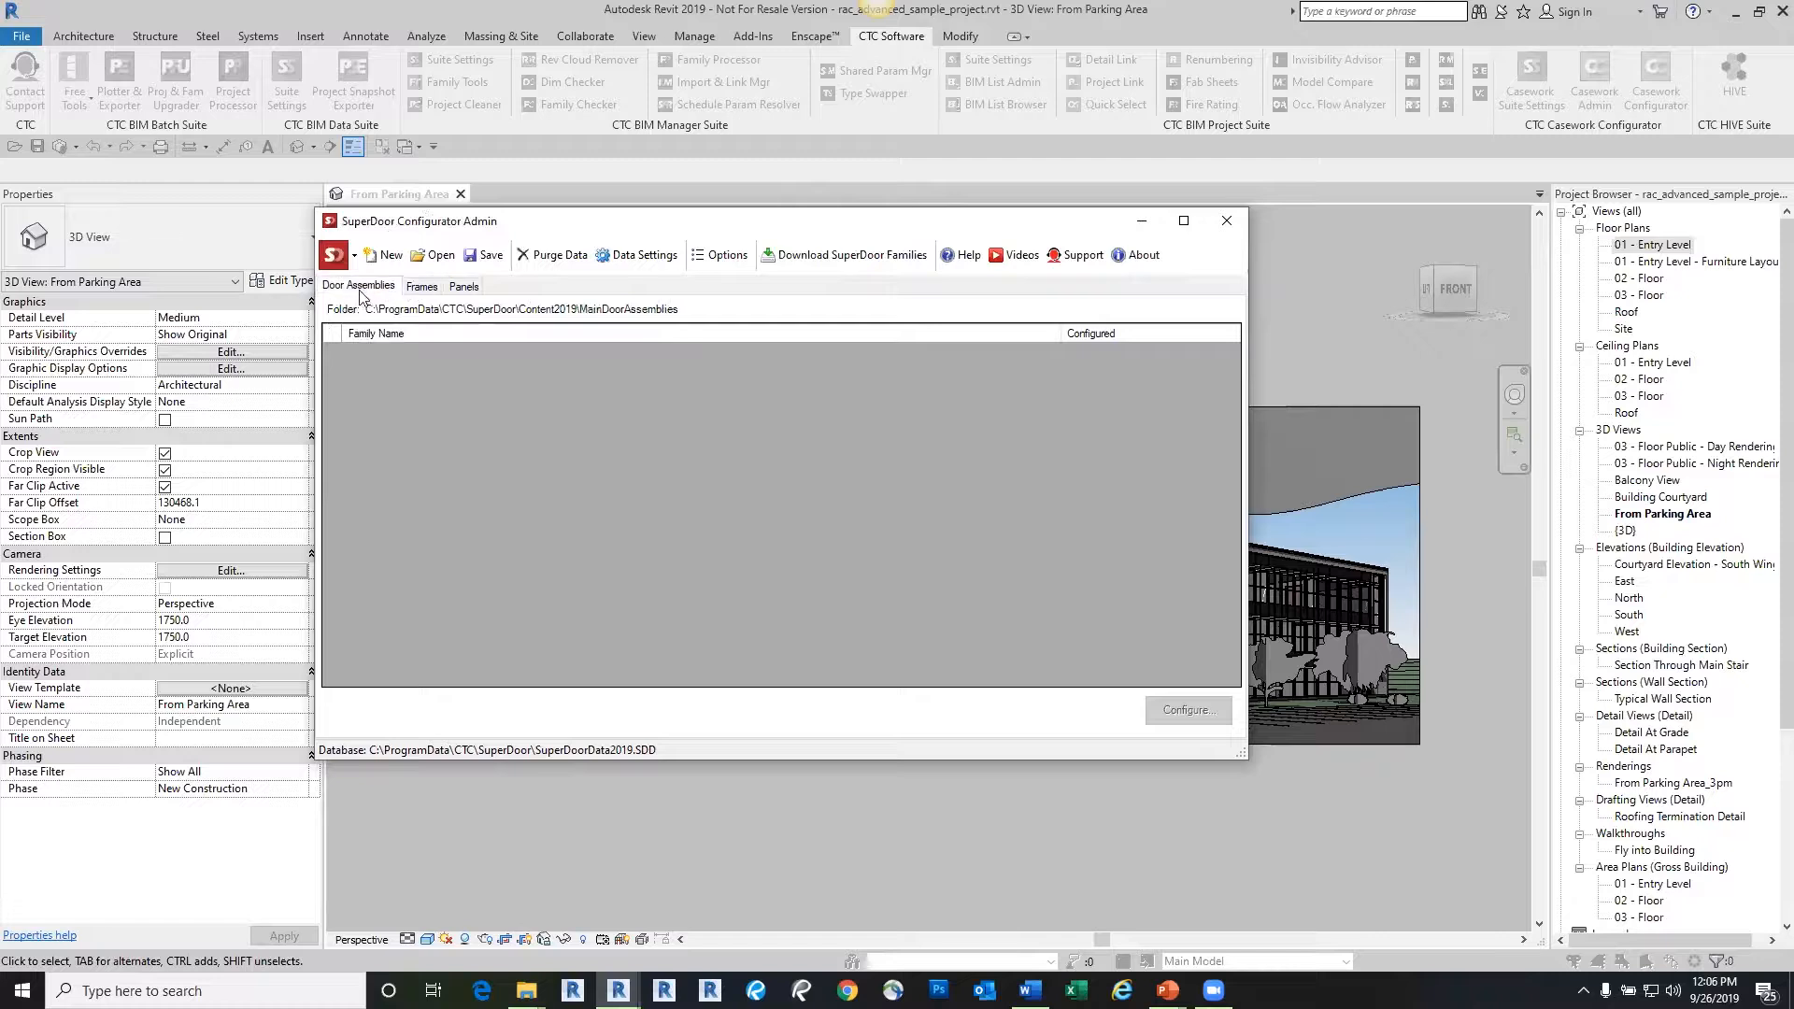
# Download the SuperDoor families for Revit 2019 from the CTC website and show the zip file in its folder
pyautogui.click(829, 257)
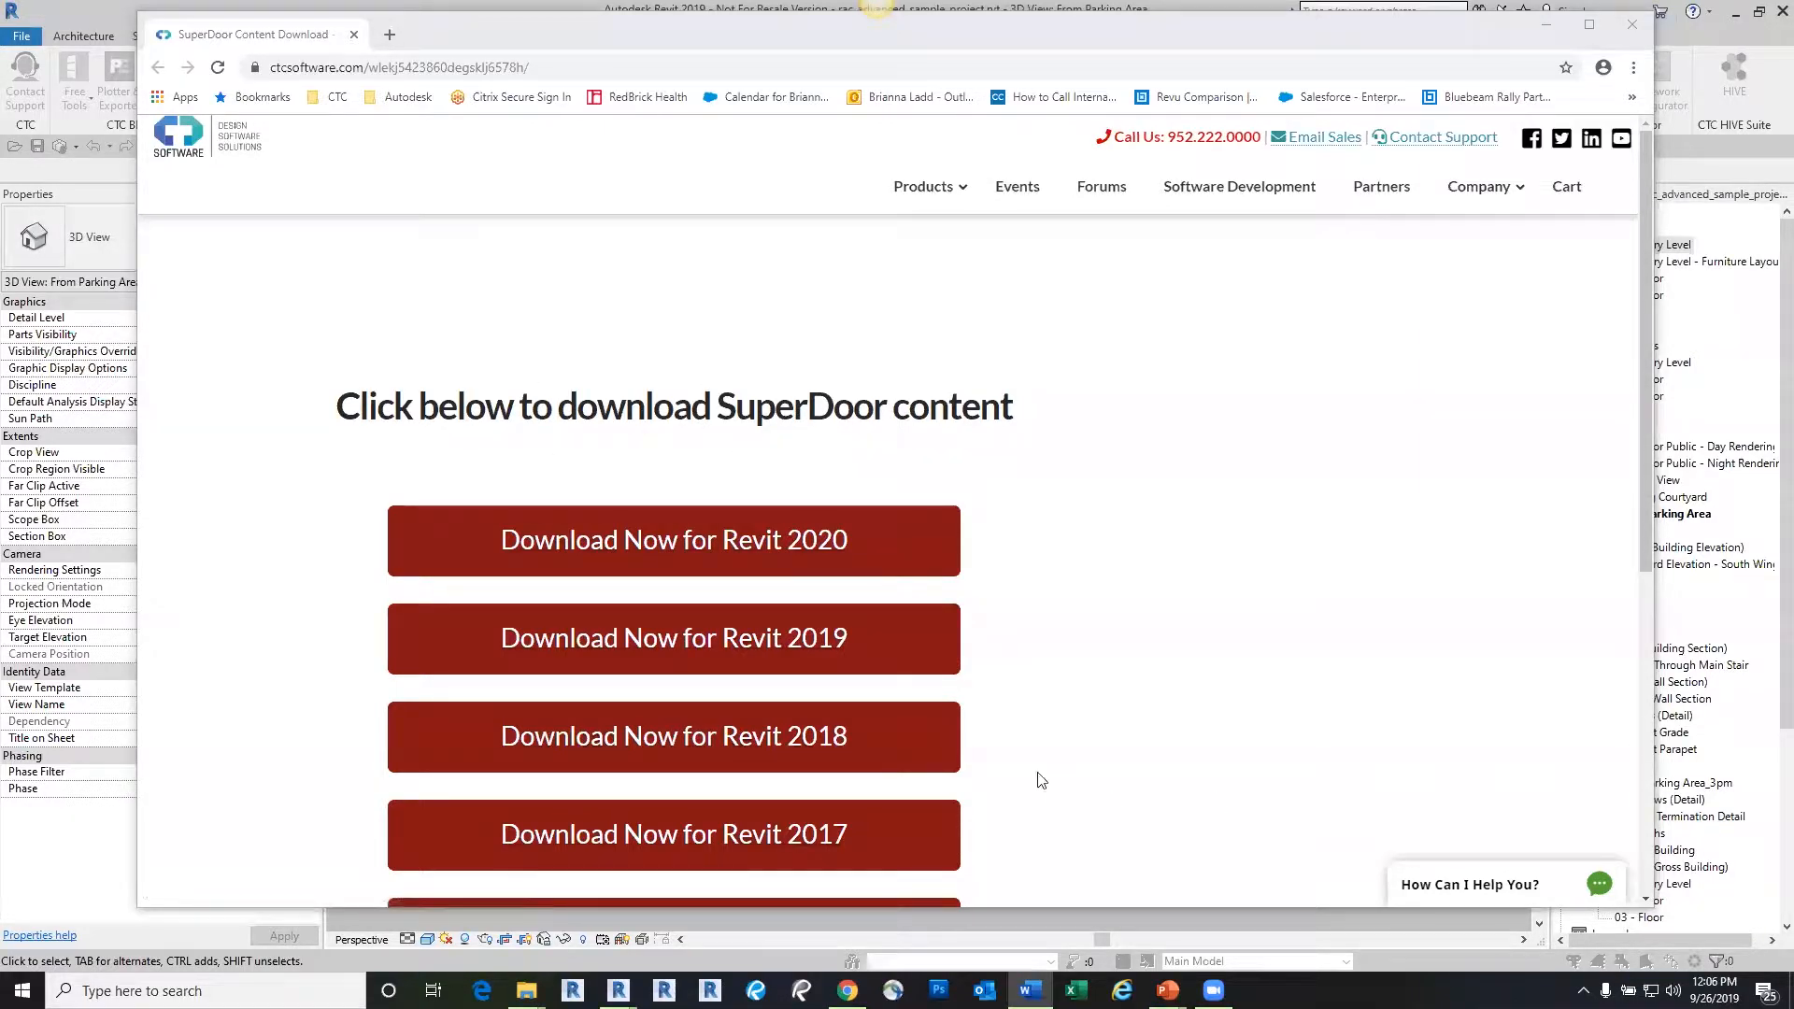
pyautogui.scroll(-1, 1084, 716)
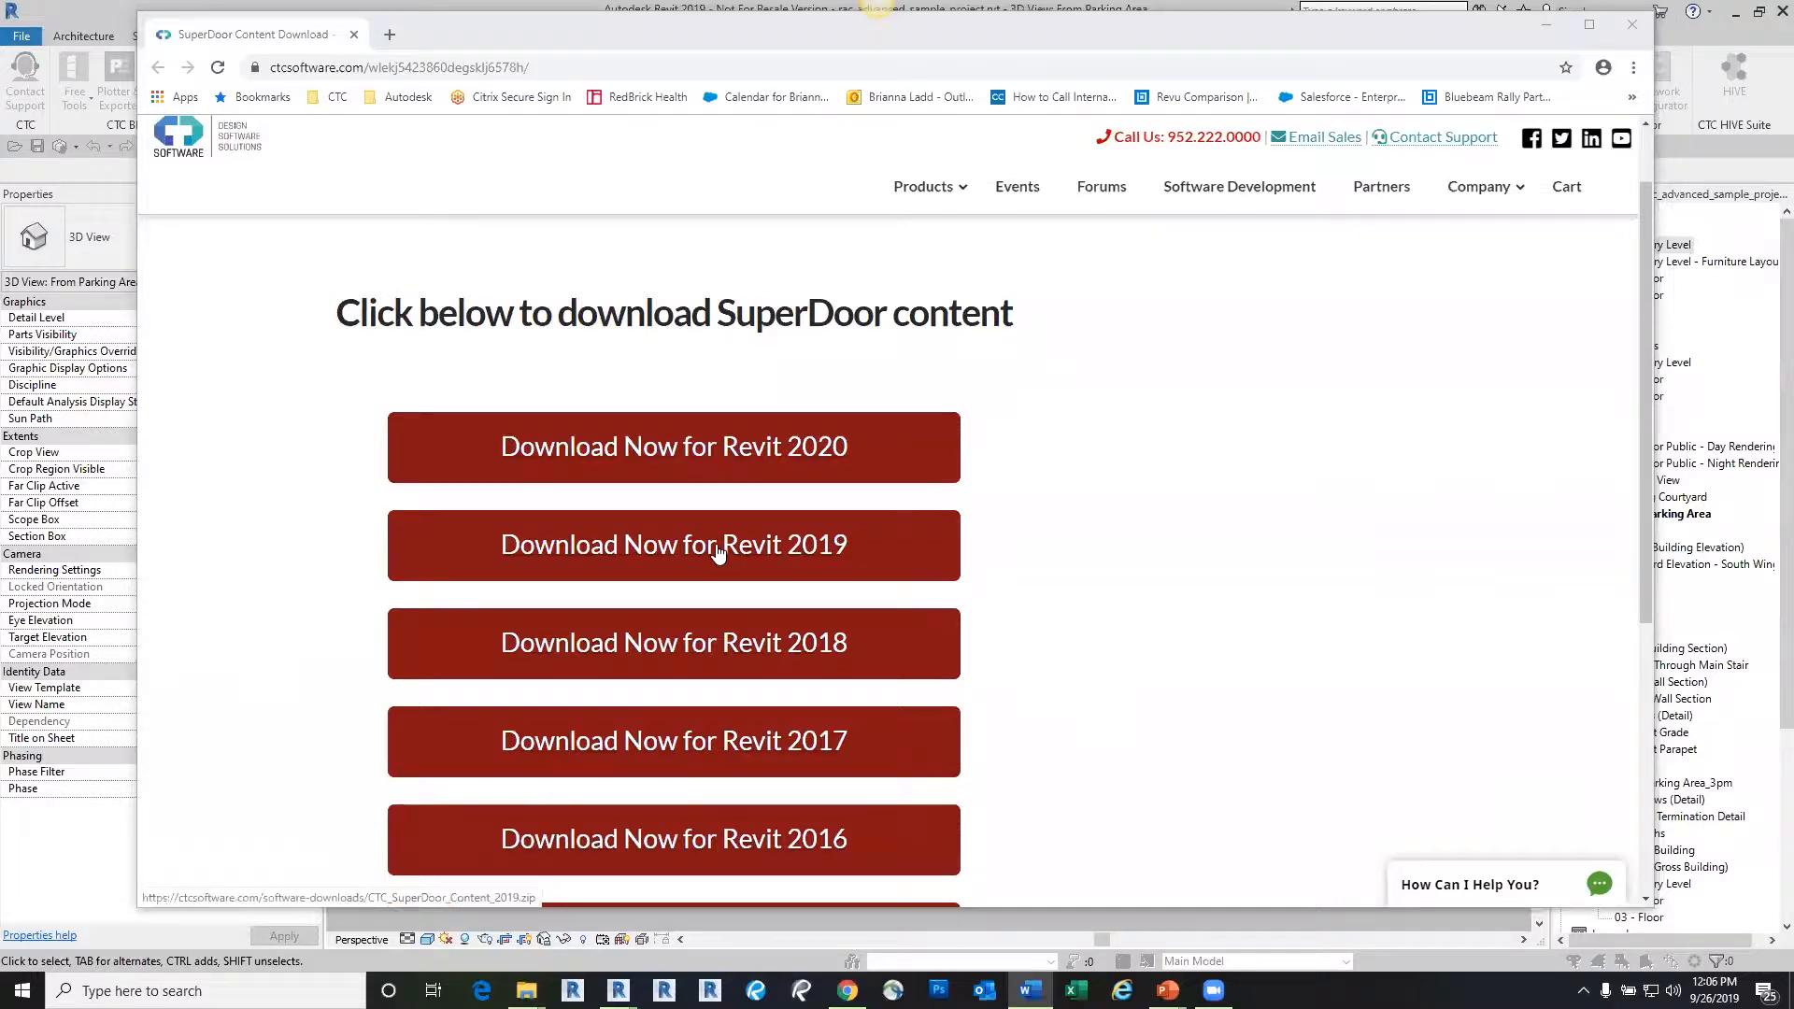
pyautogui.click(717, 555)
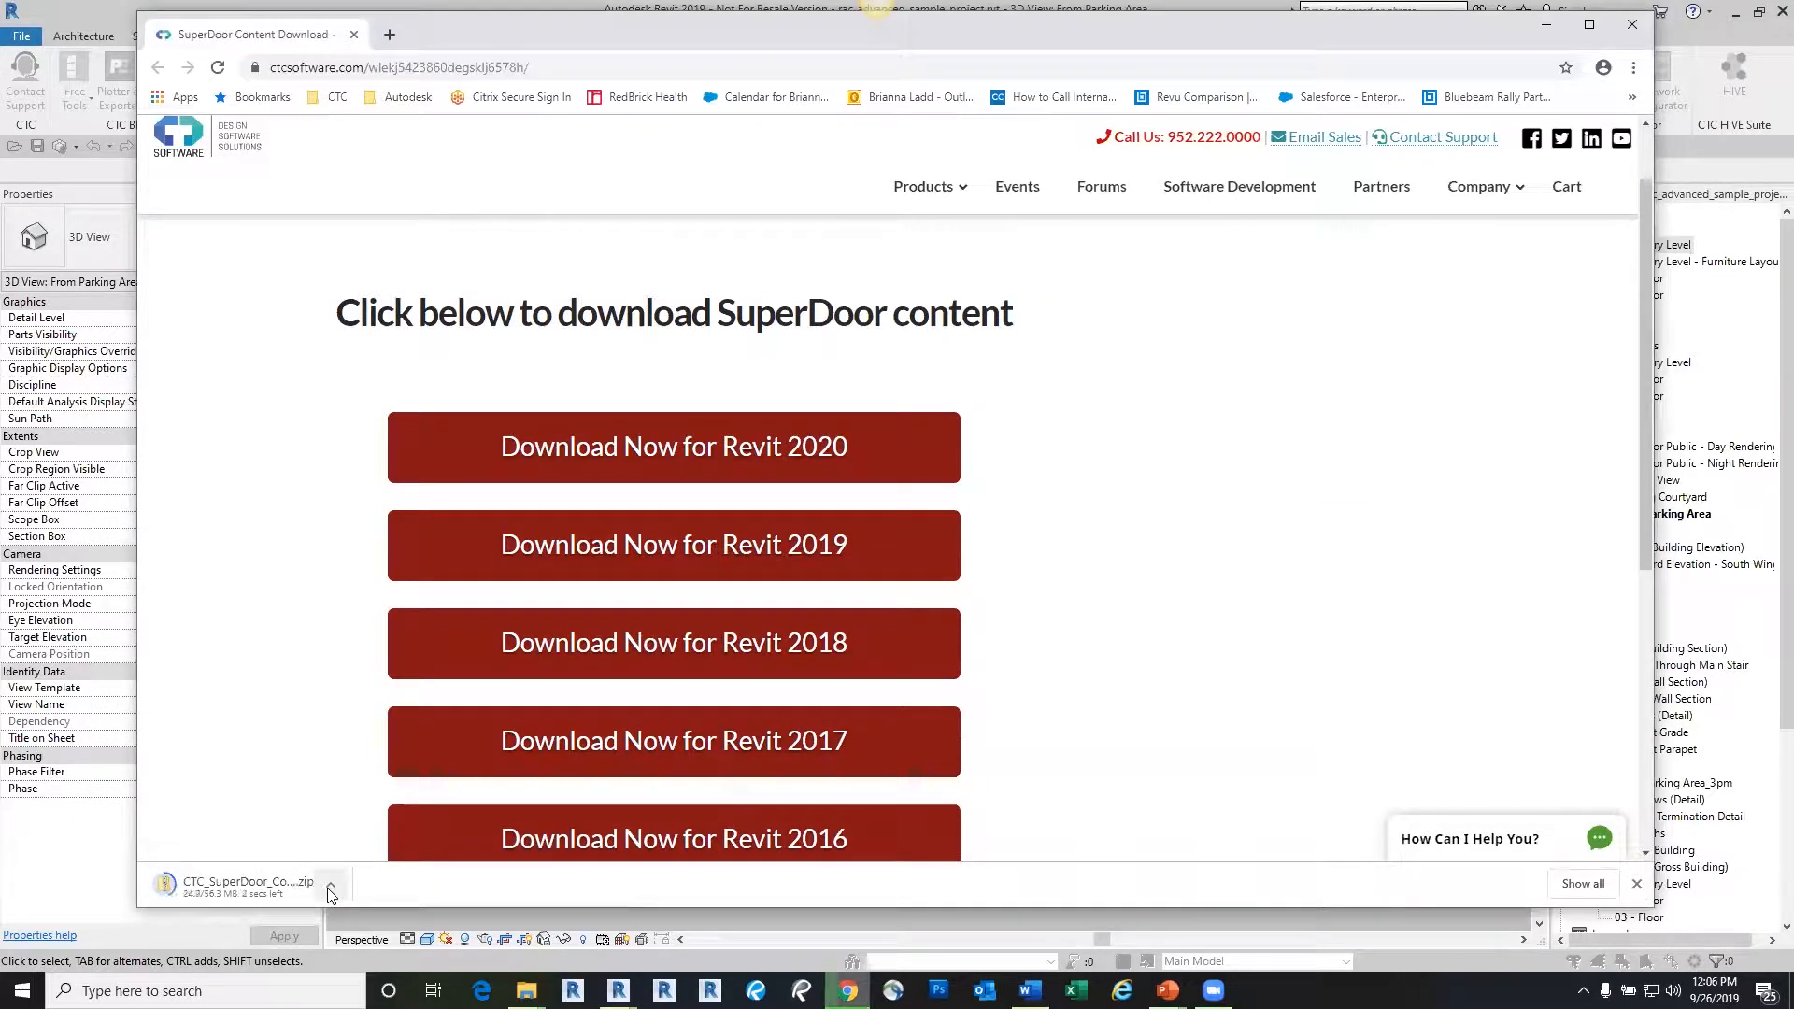
pyautogui.click(329, 886)
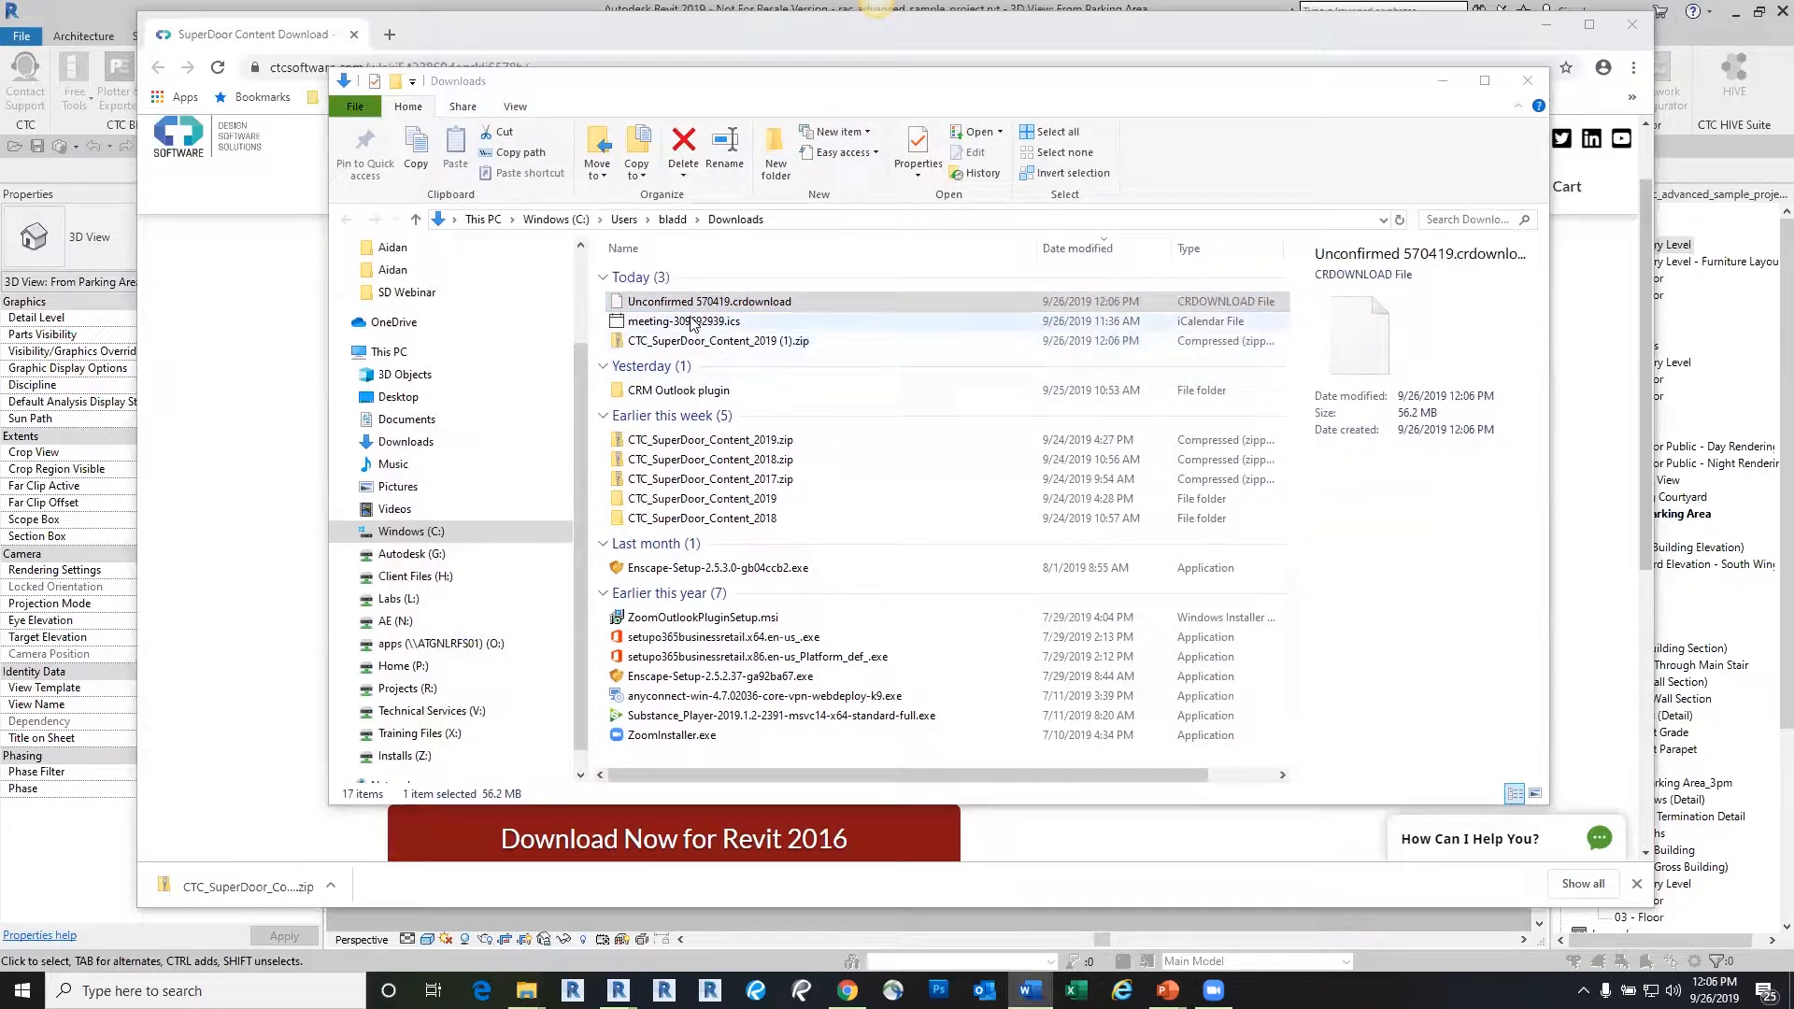
# Extract CTC_SuperDoor_Content_2019 (1).zip into the Downloads folder
pyautogui.rightClick(752, 347)
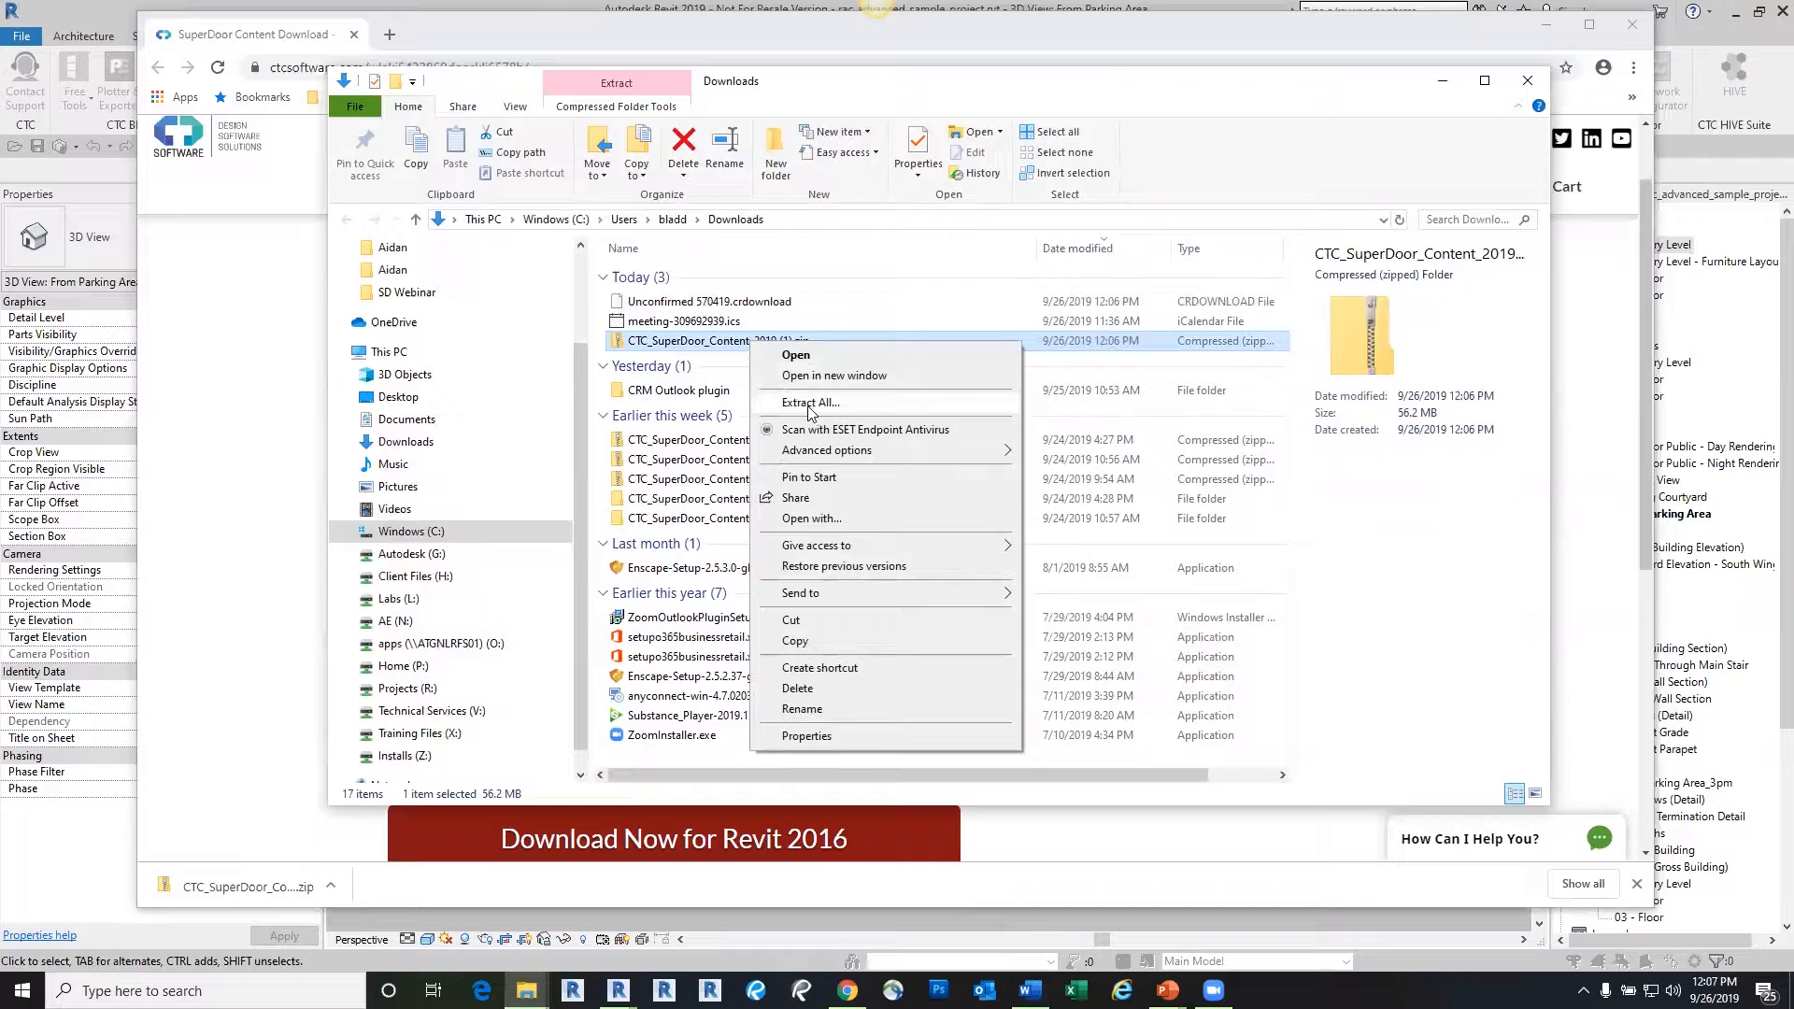
pyautogui.click(796, 404)
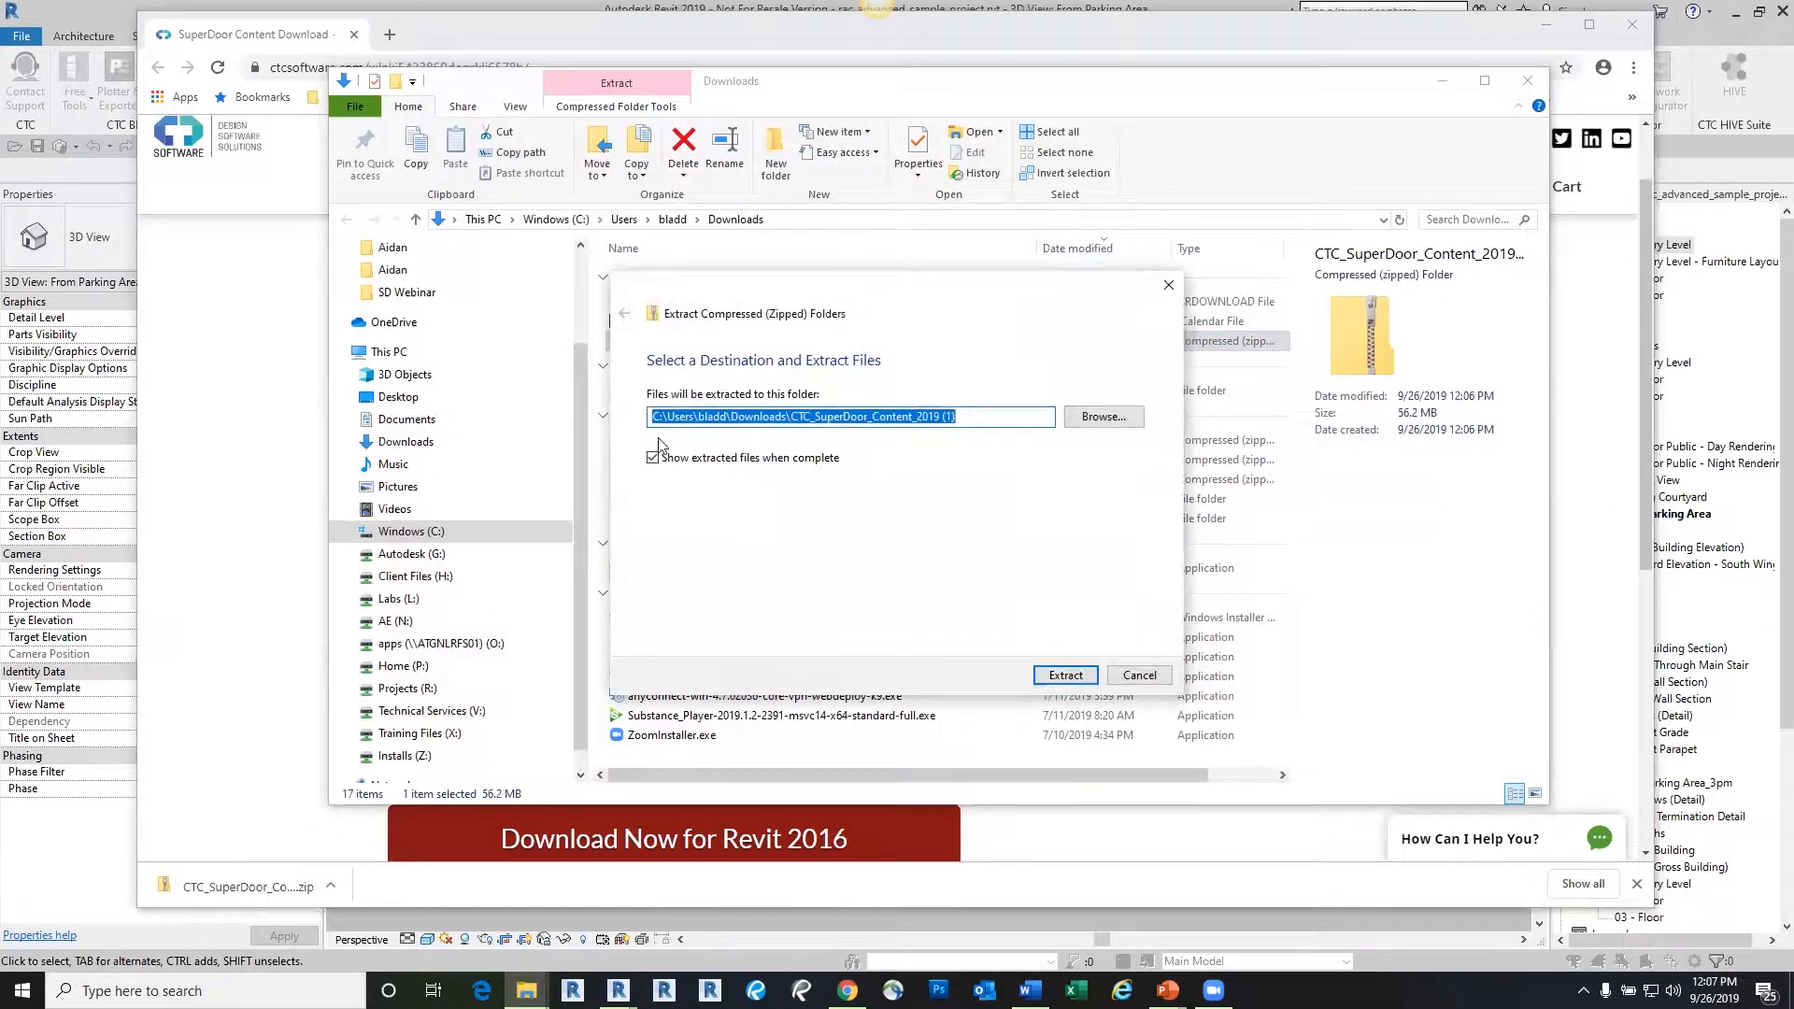
pyautogui.click(1104, 417)
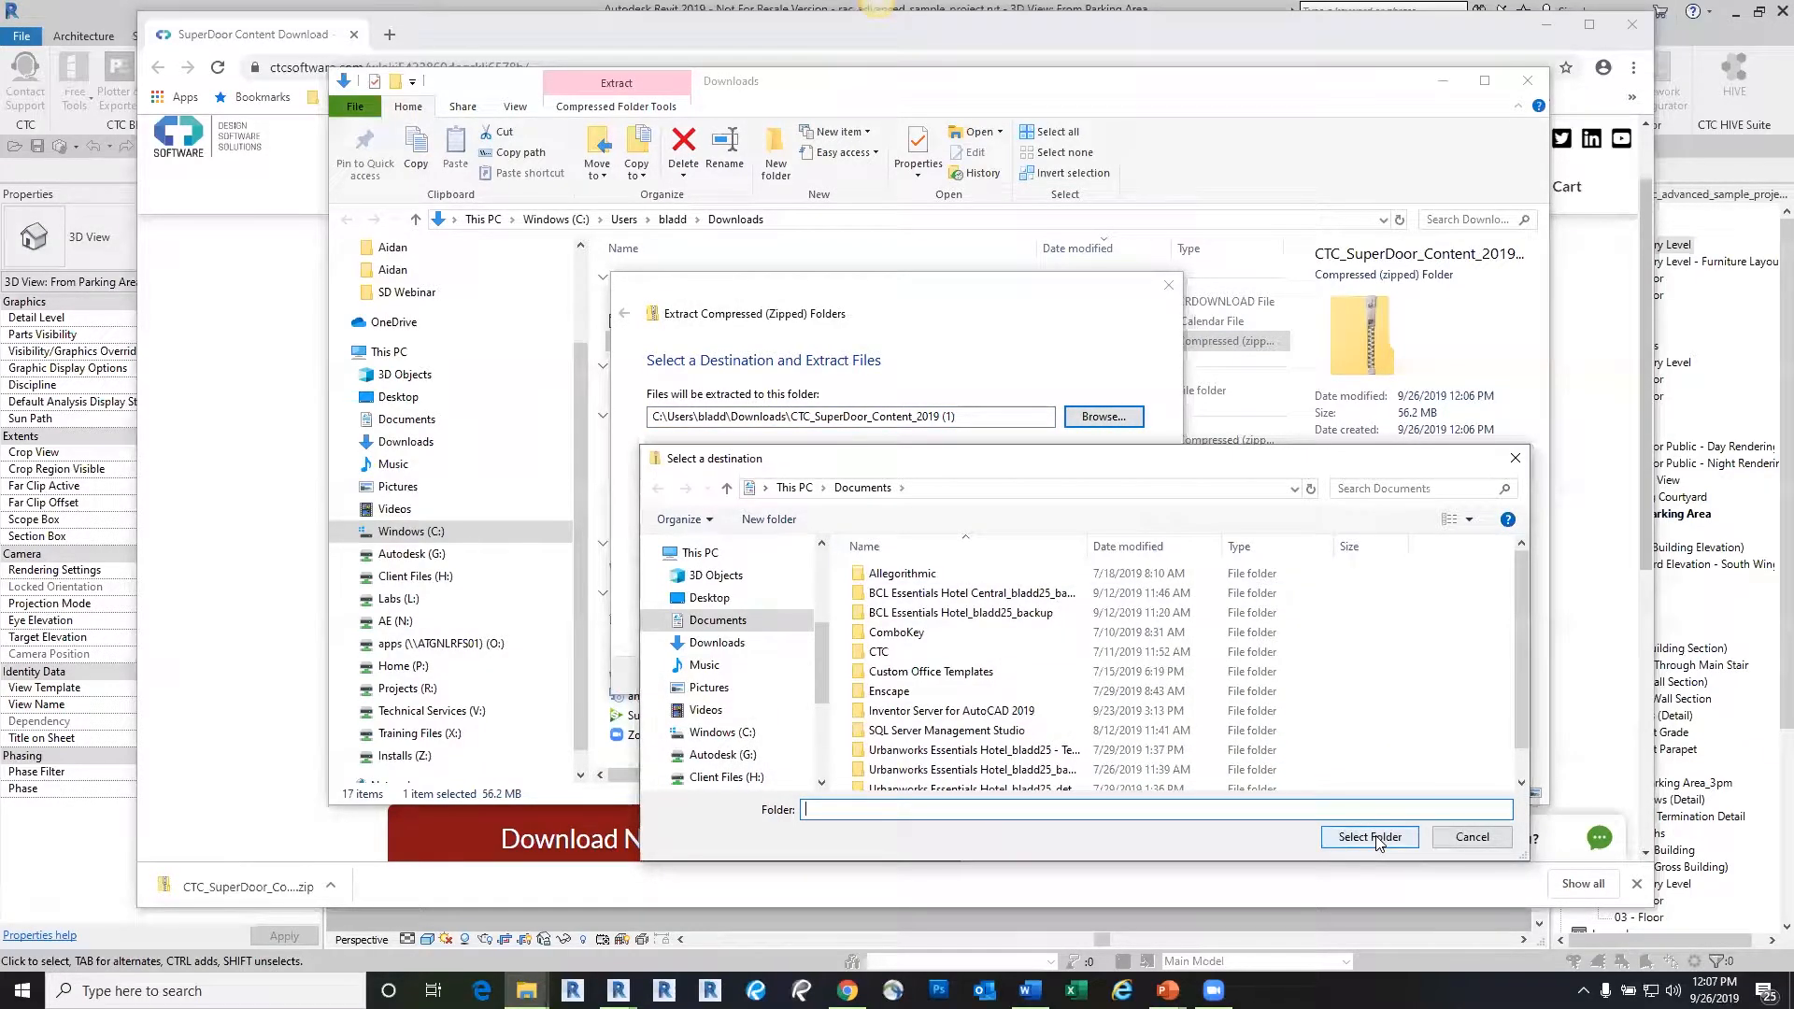
pyautogui.click(716, 641)
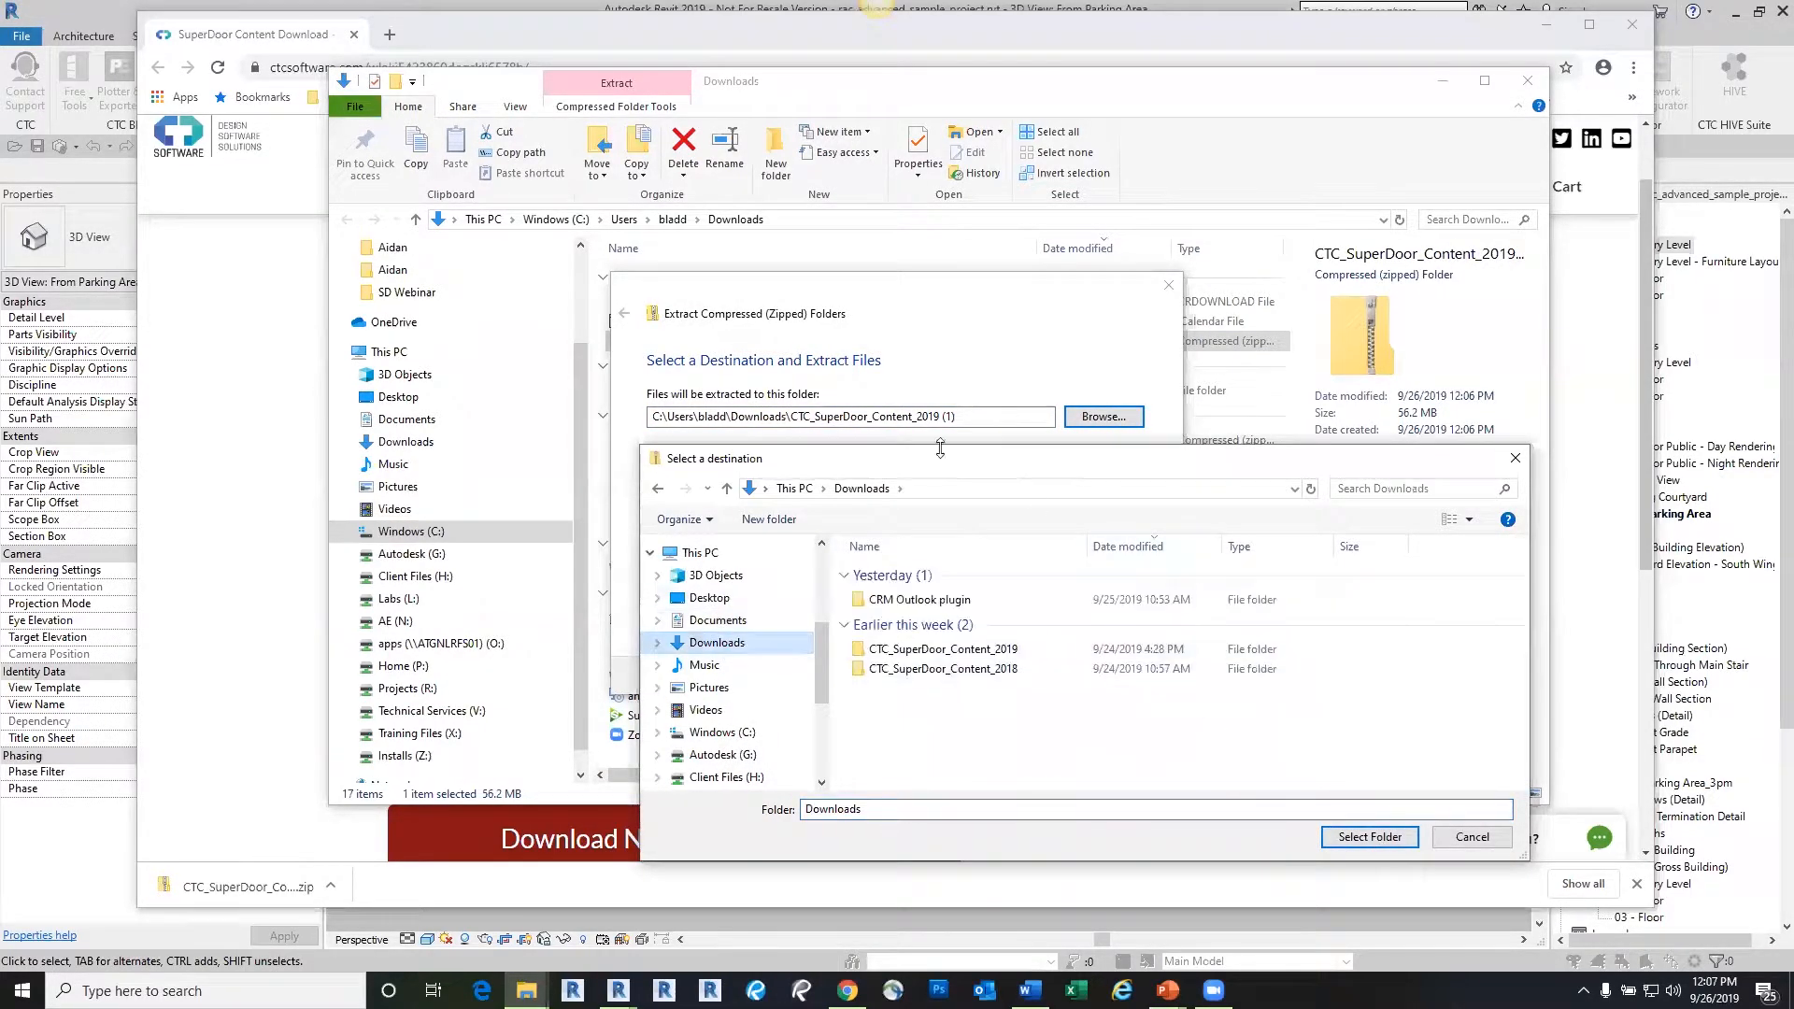
pyautogui.click(1370, 837)
pyautogui.click(1045, 676)
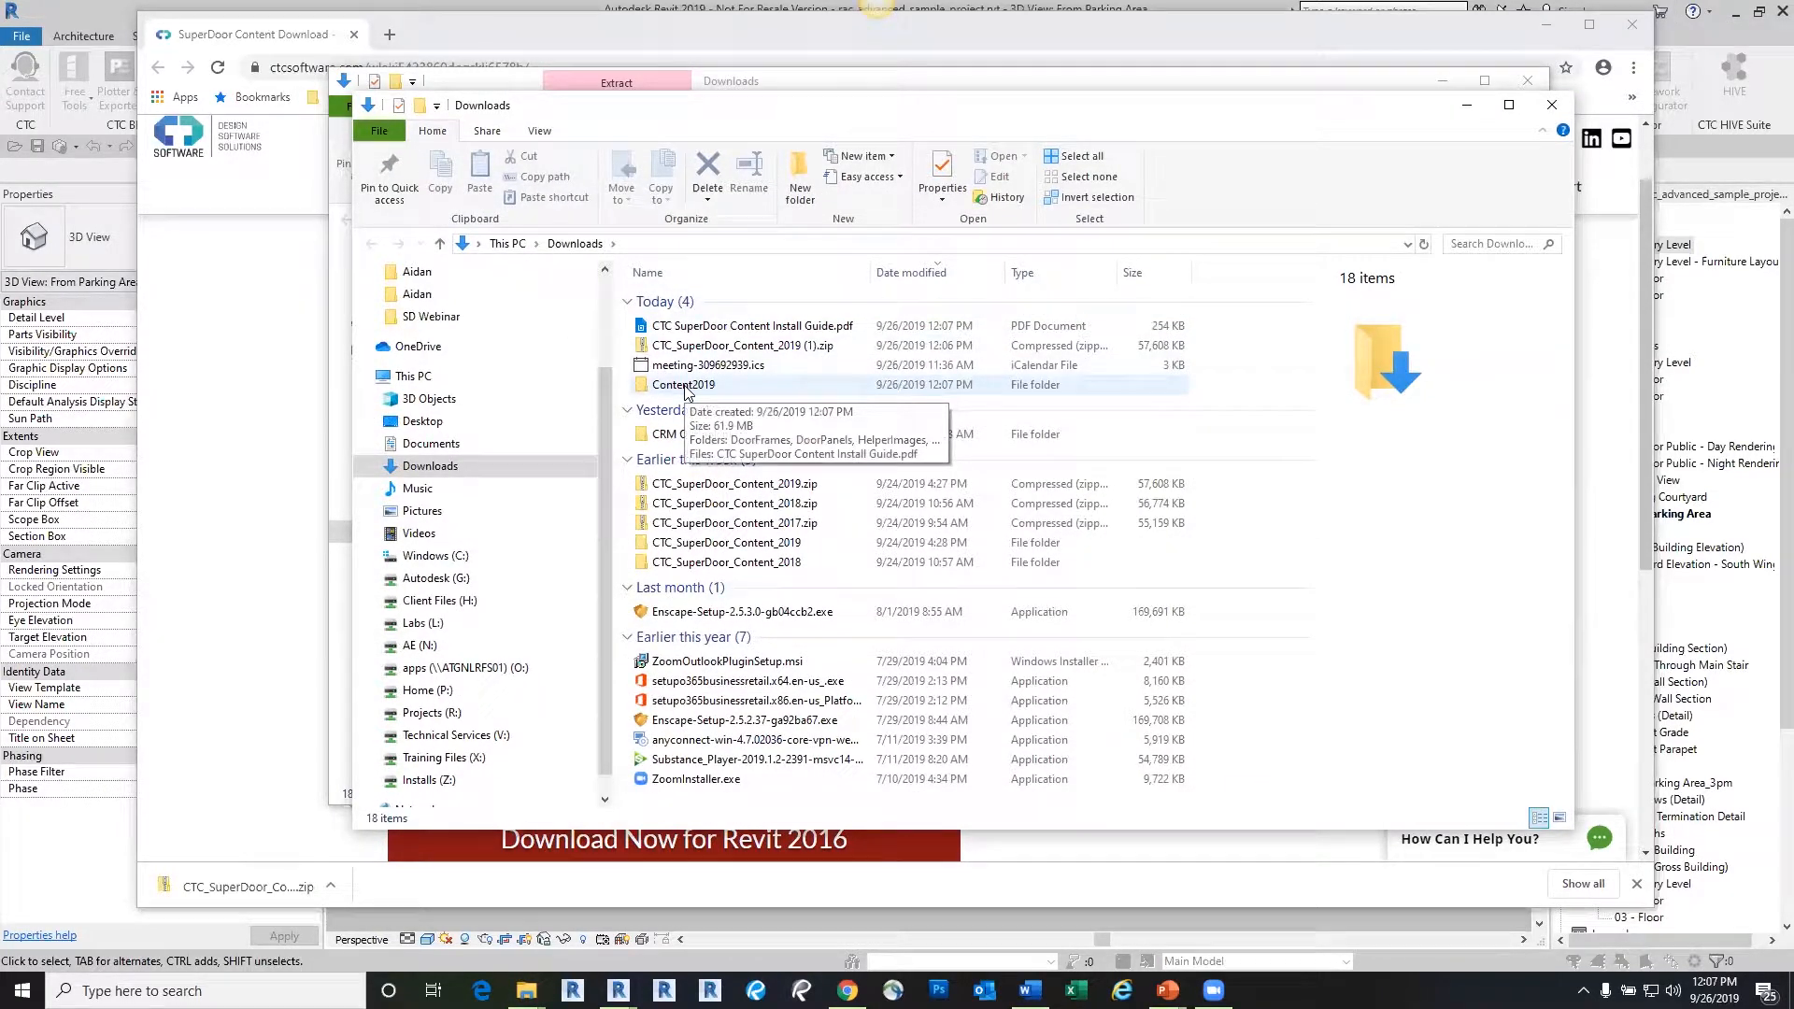
# Examine the DoorFrames and DoorPanels families inside the Content2018 folder of CTC_SuperDoor_Content_2018
pyautogui.click(685, 386)
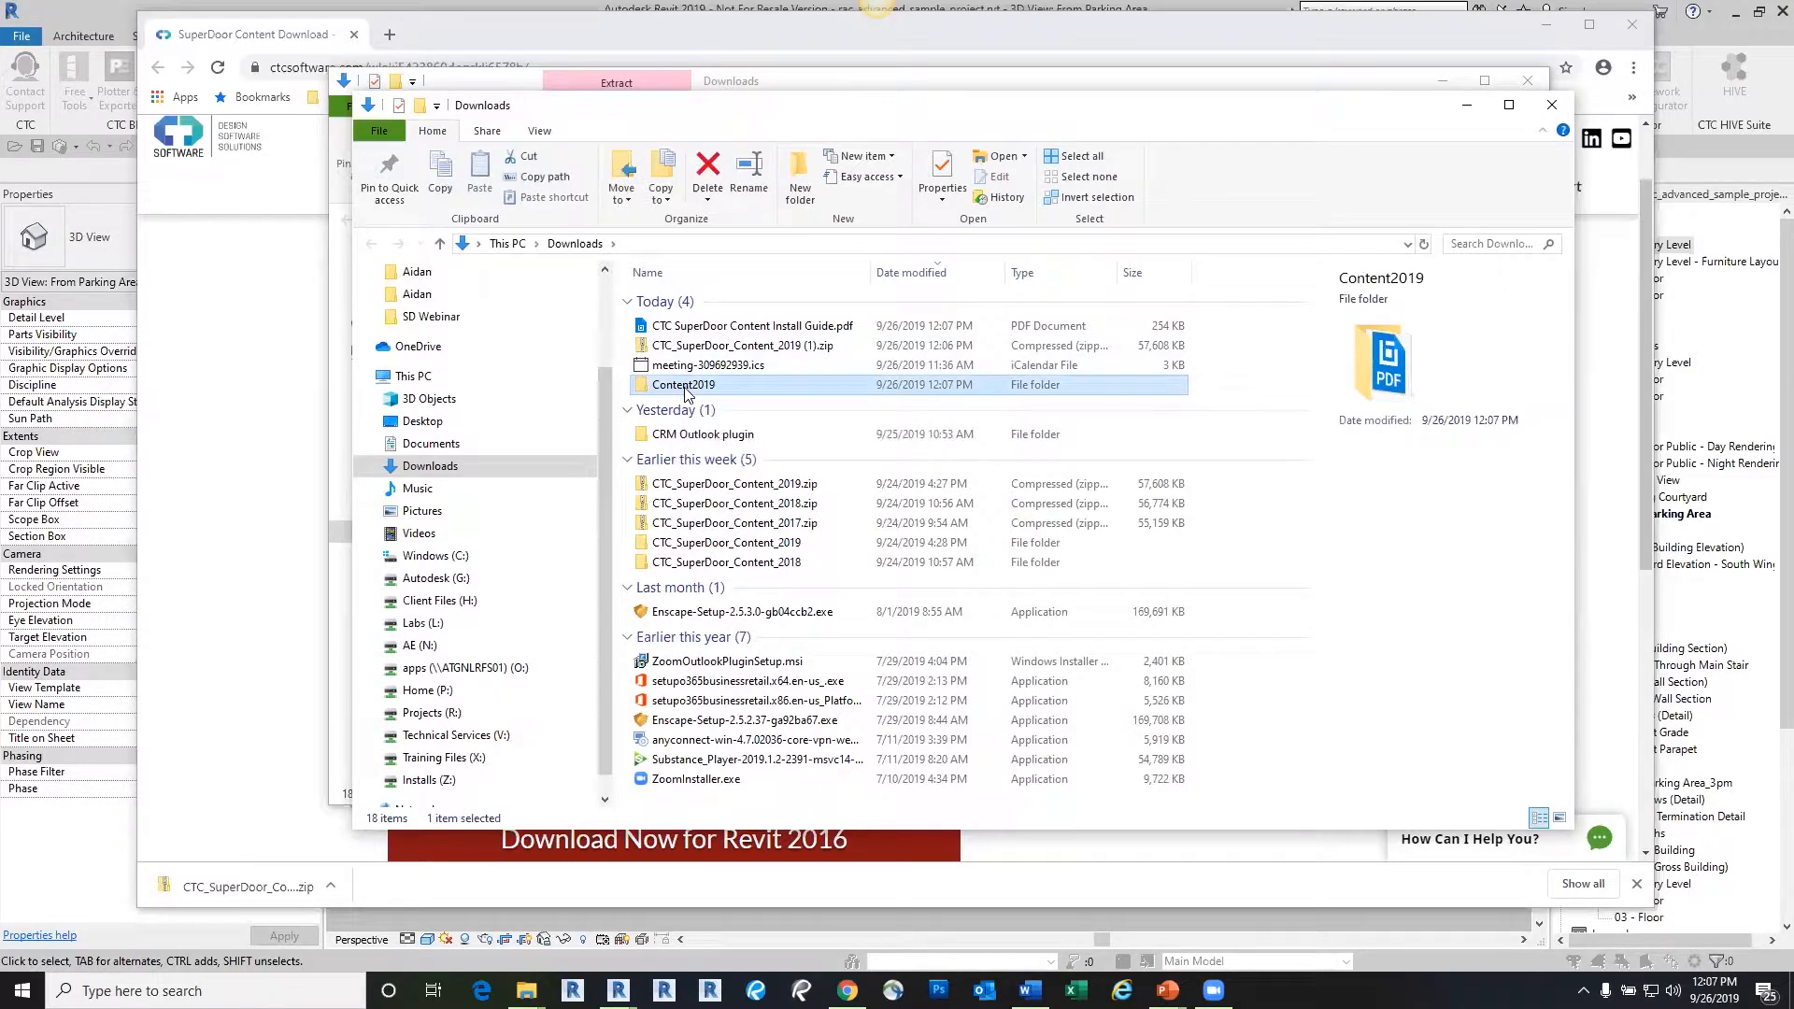
pyautogui.doubleClick(719, 562)
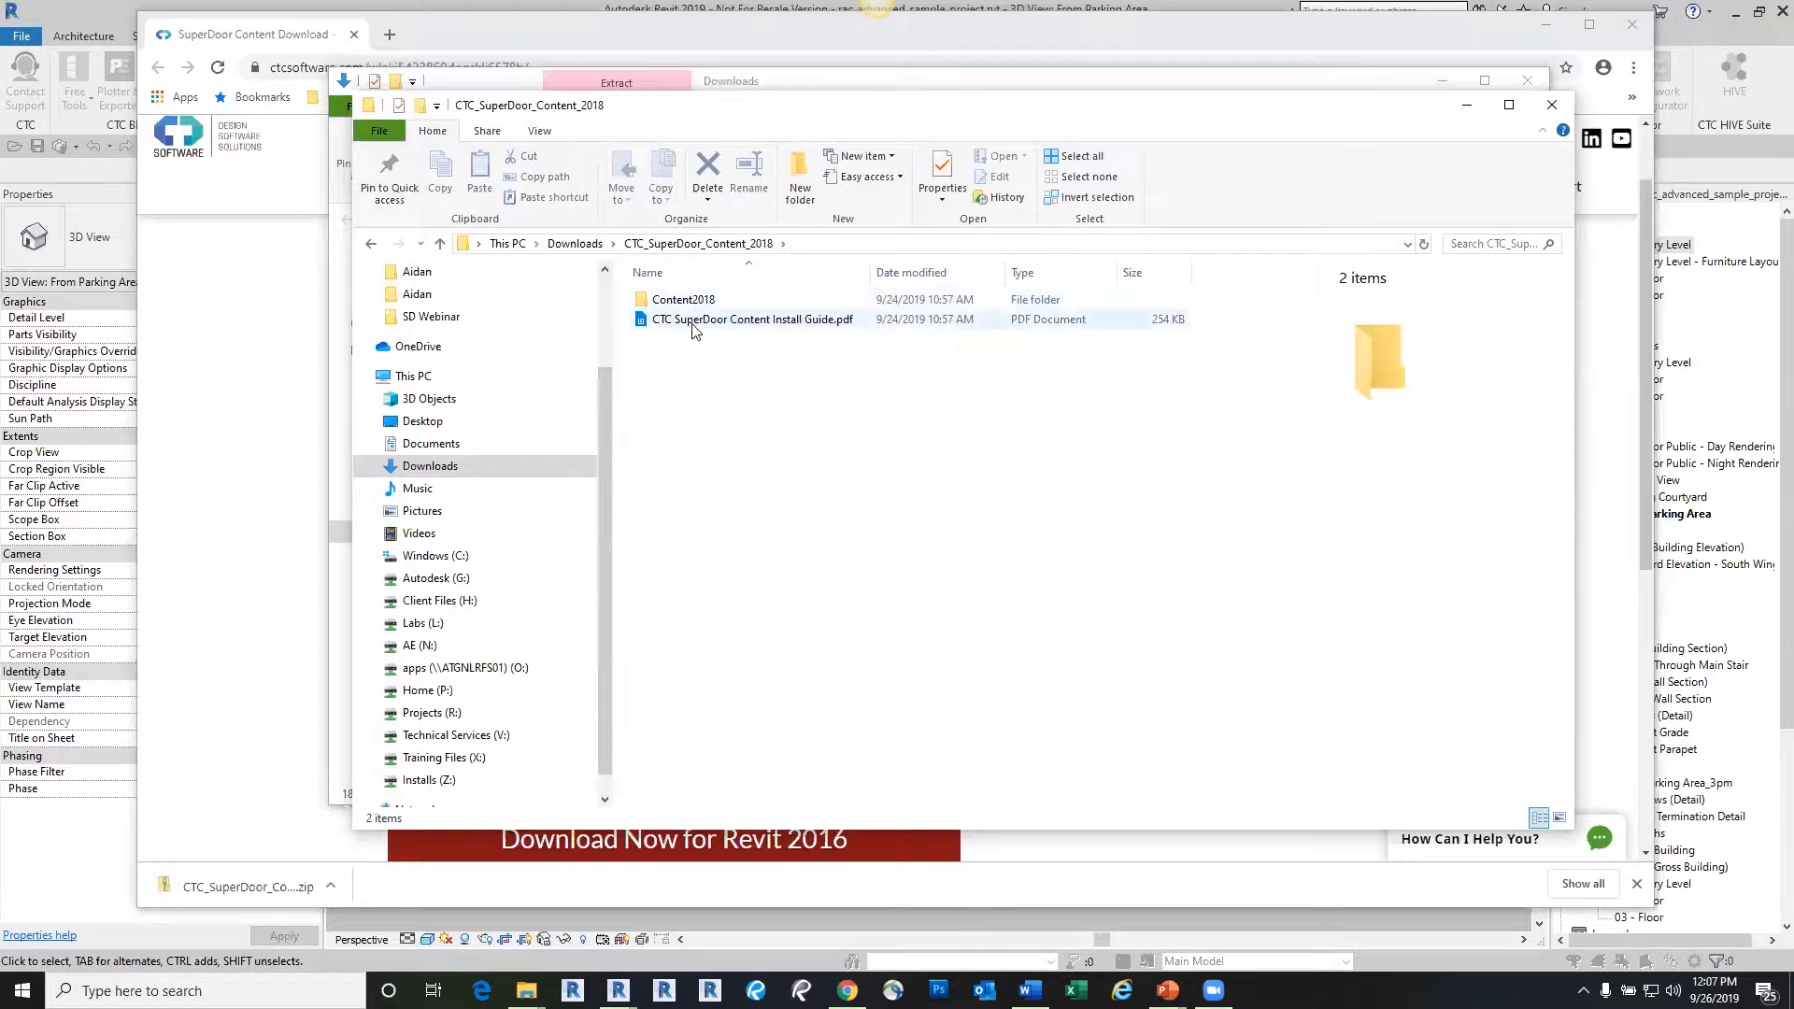
pyautogui.click(685, 306)
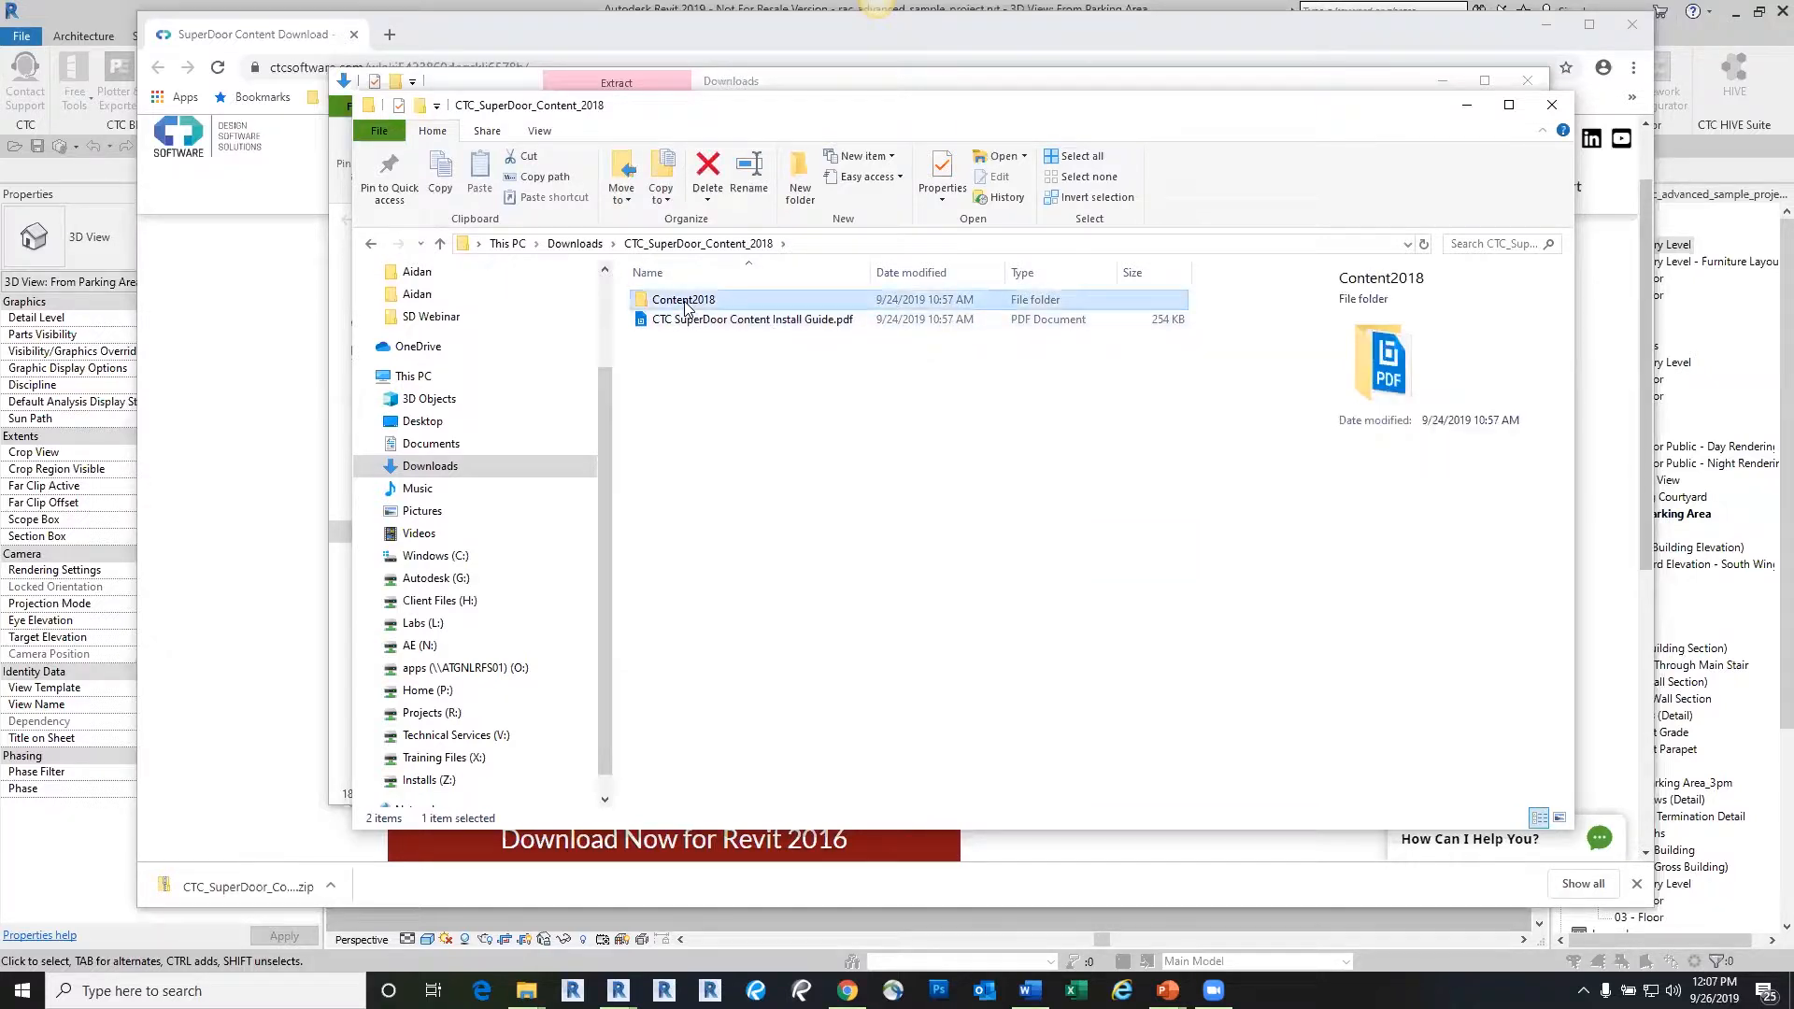
pyautogui.doubleClick(684, 303)
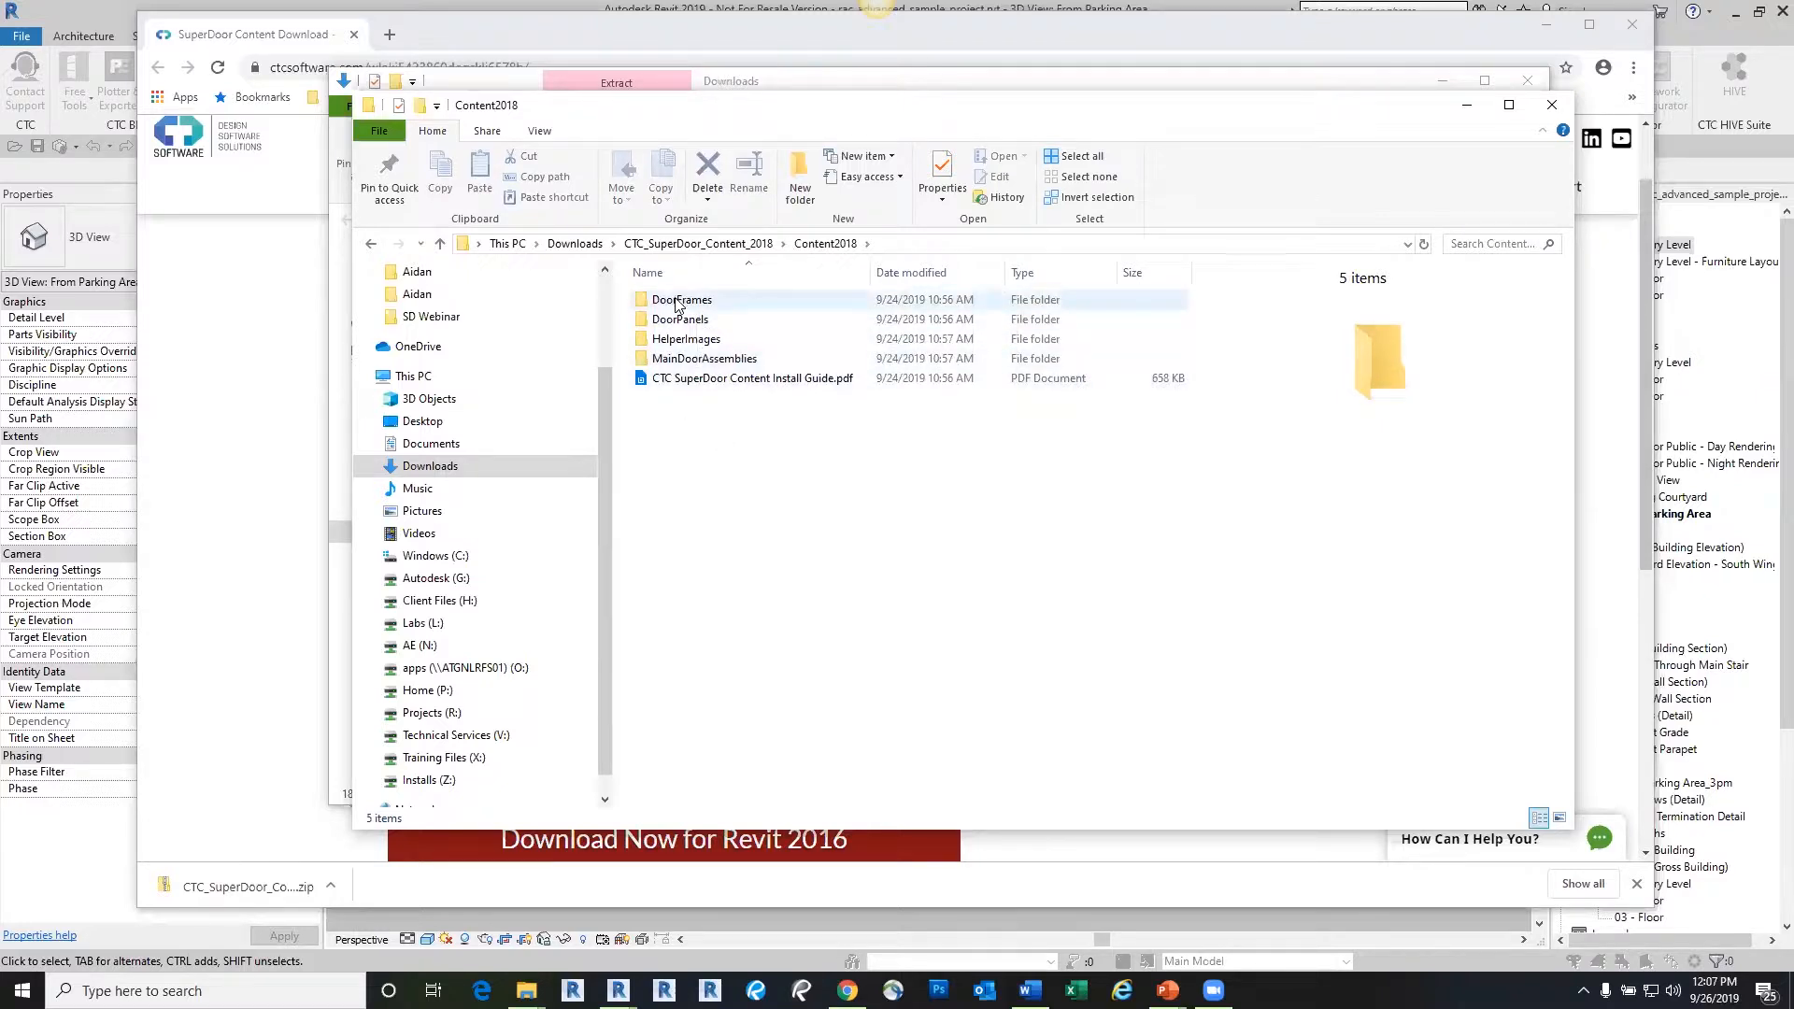
pyautogui.doubleClick(678, 301)
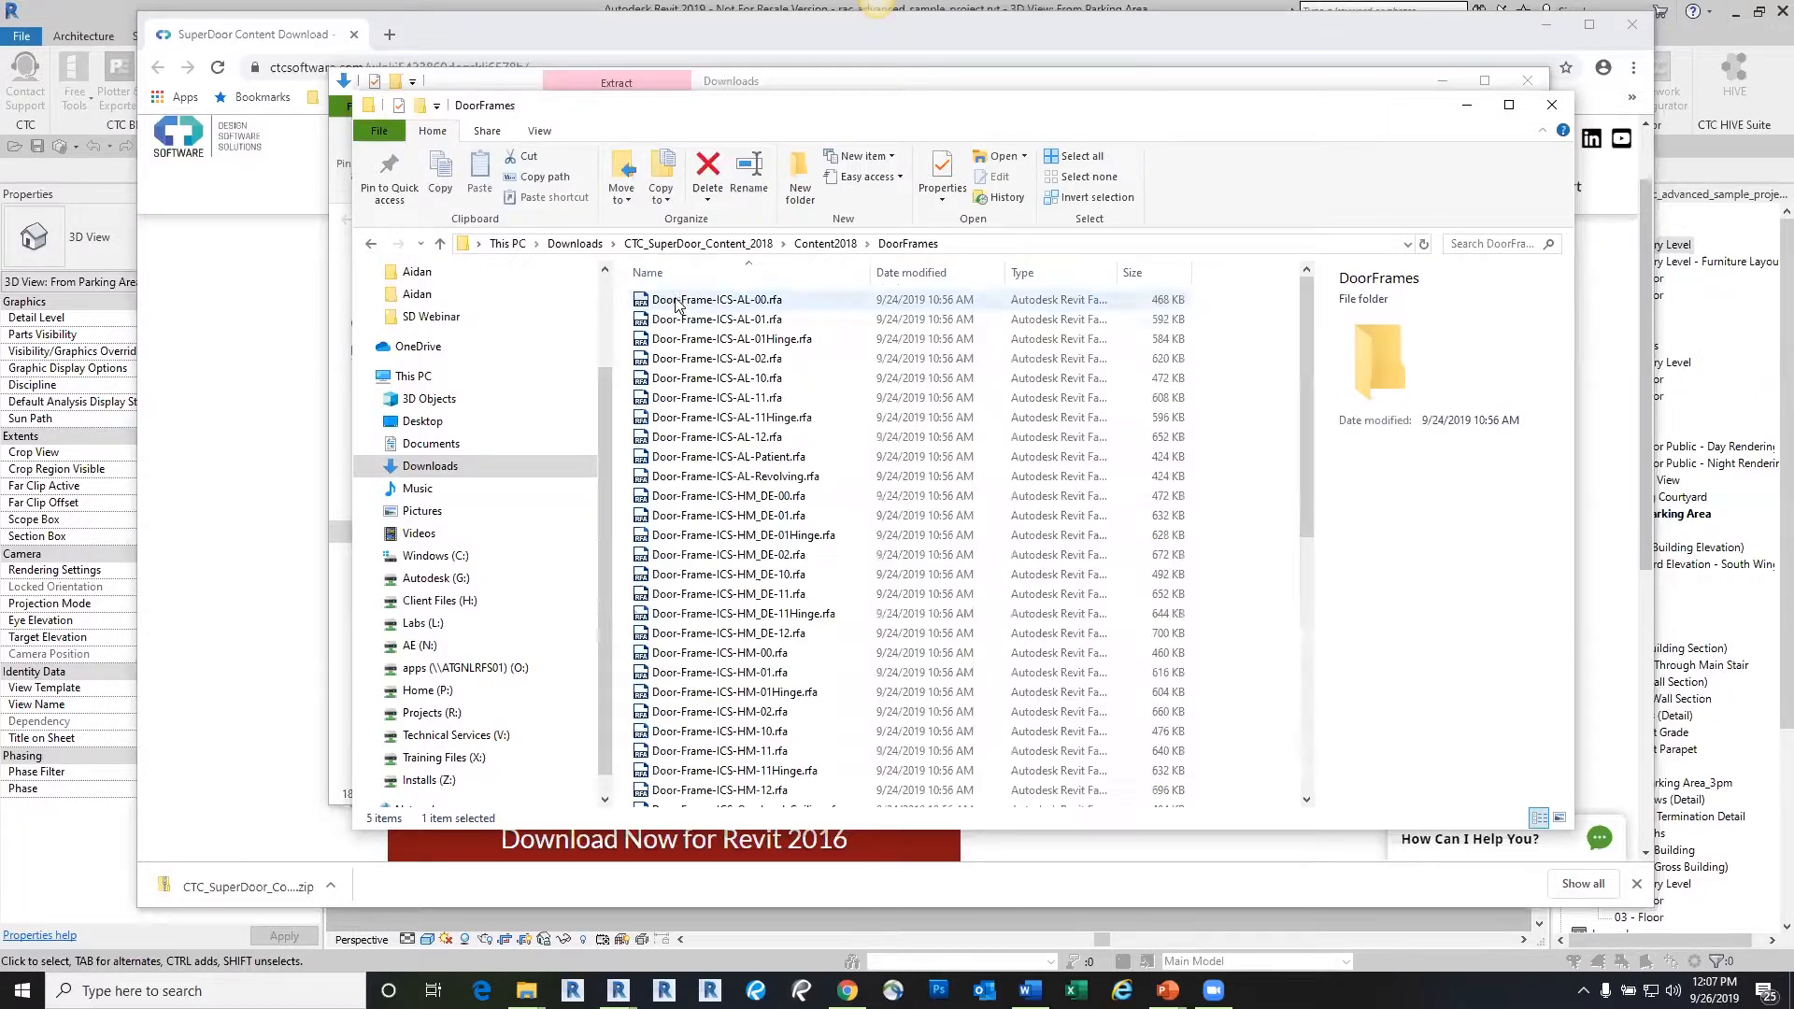
pyautogui.click(826, 244)
pyautogui.click(1029, 990)
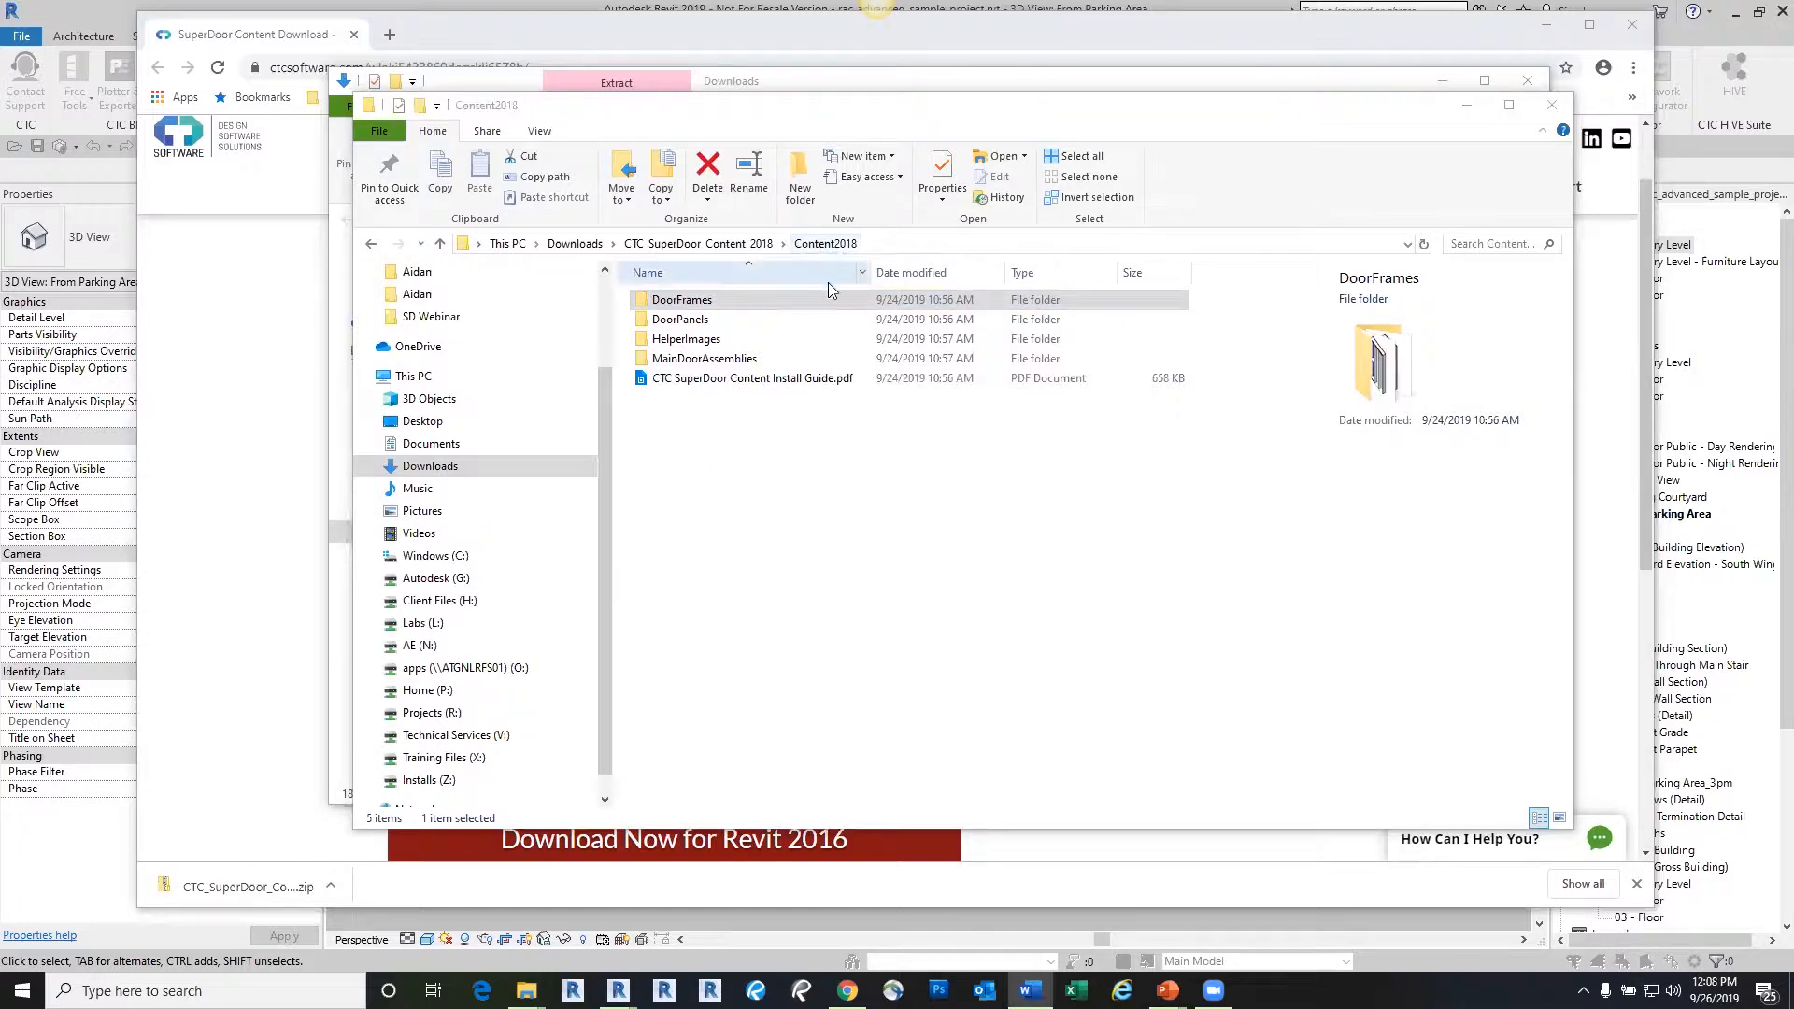
pyautogui.doubleClick(687, 322)
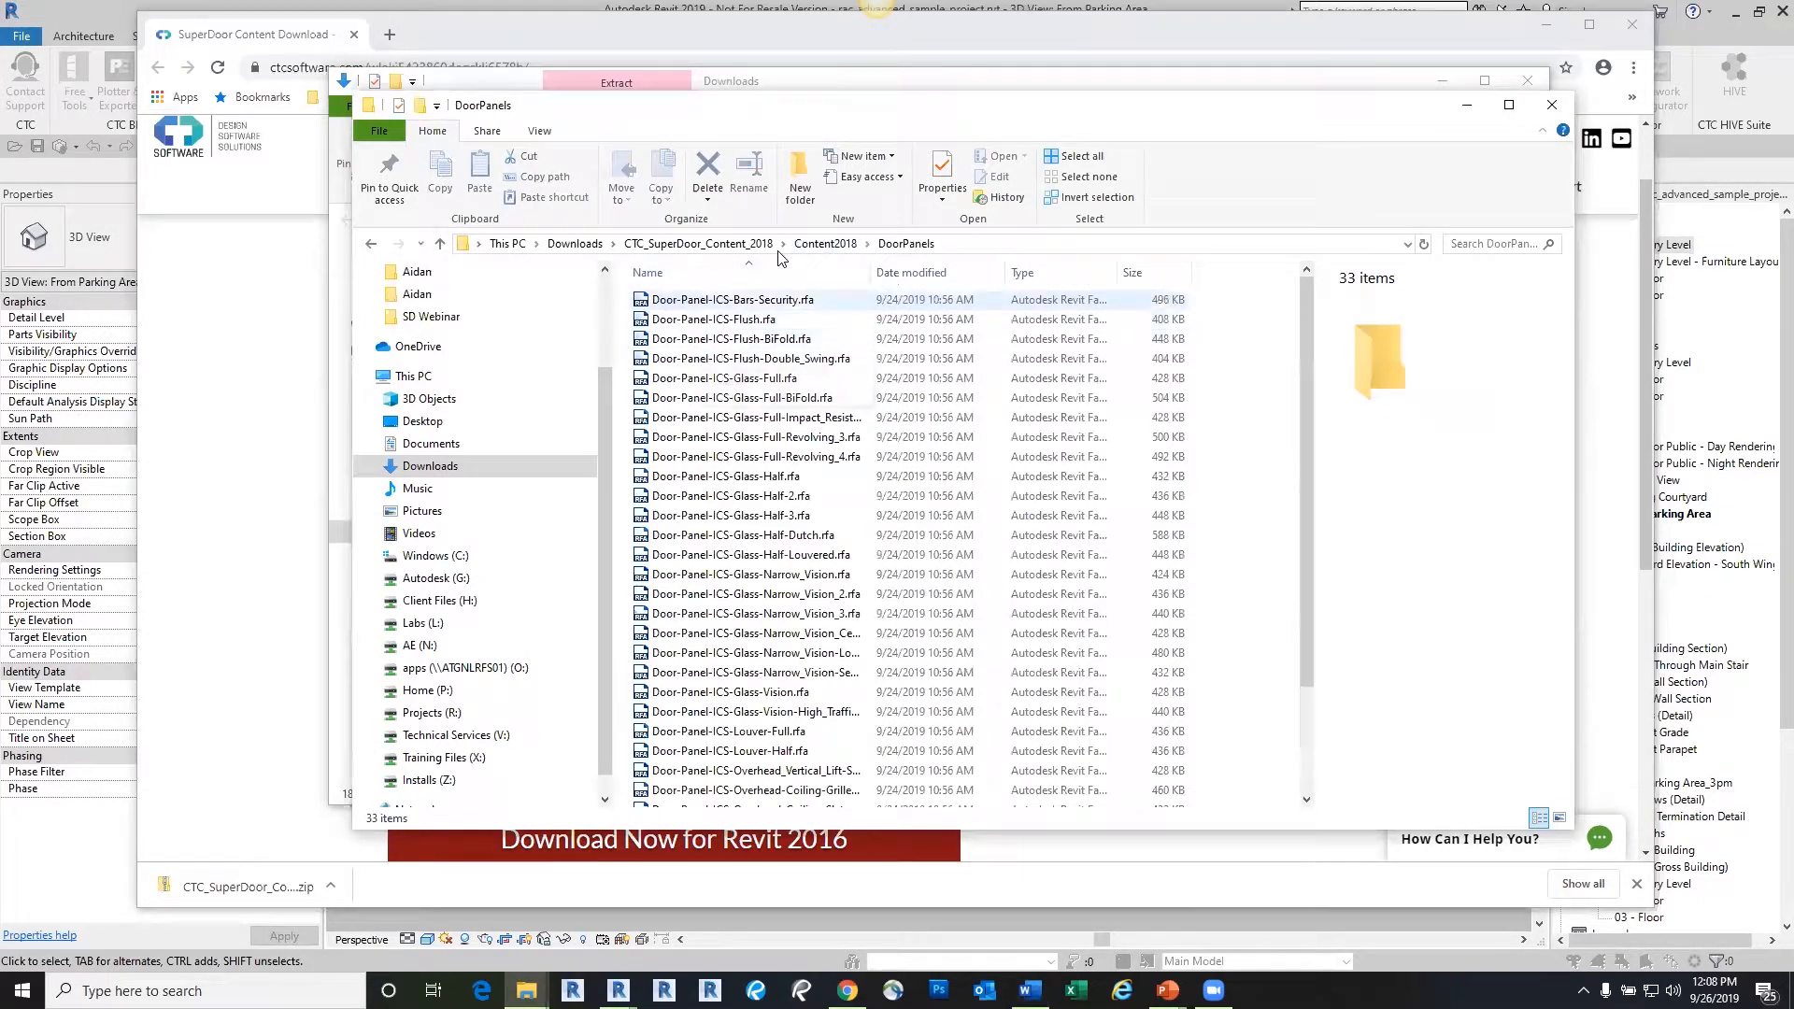
pyautogui.click(826, 244)
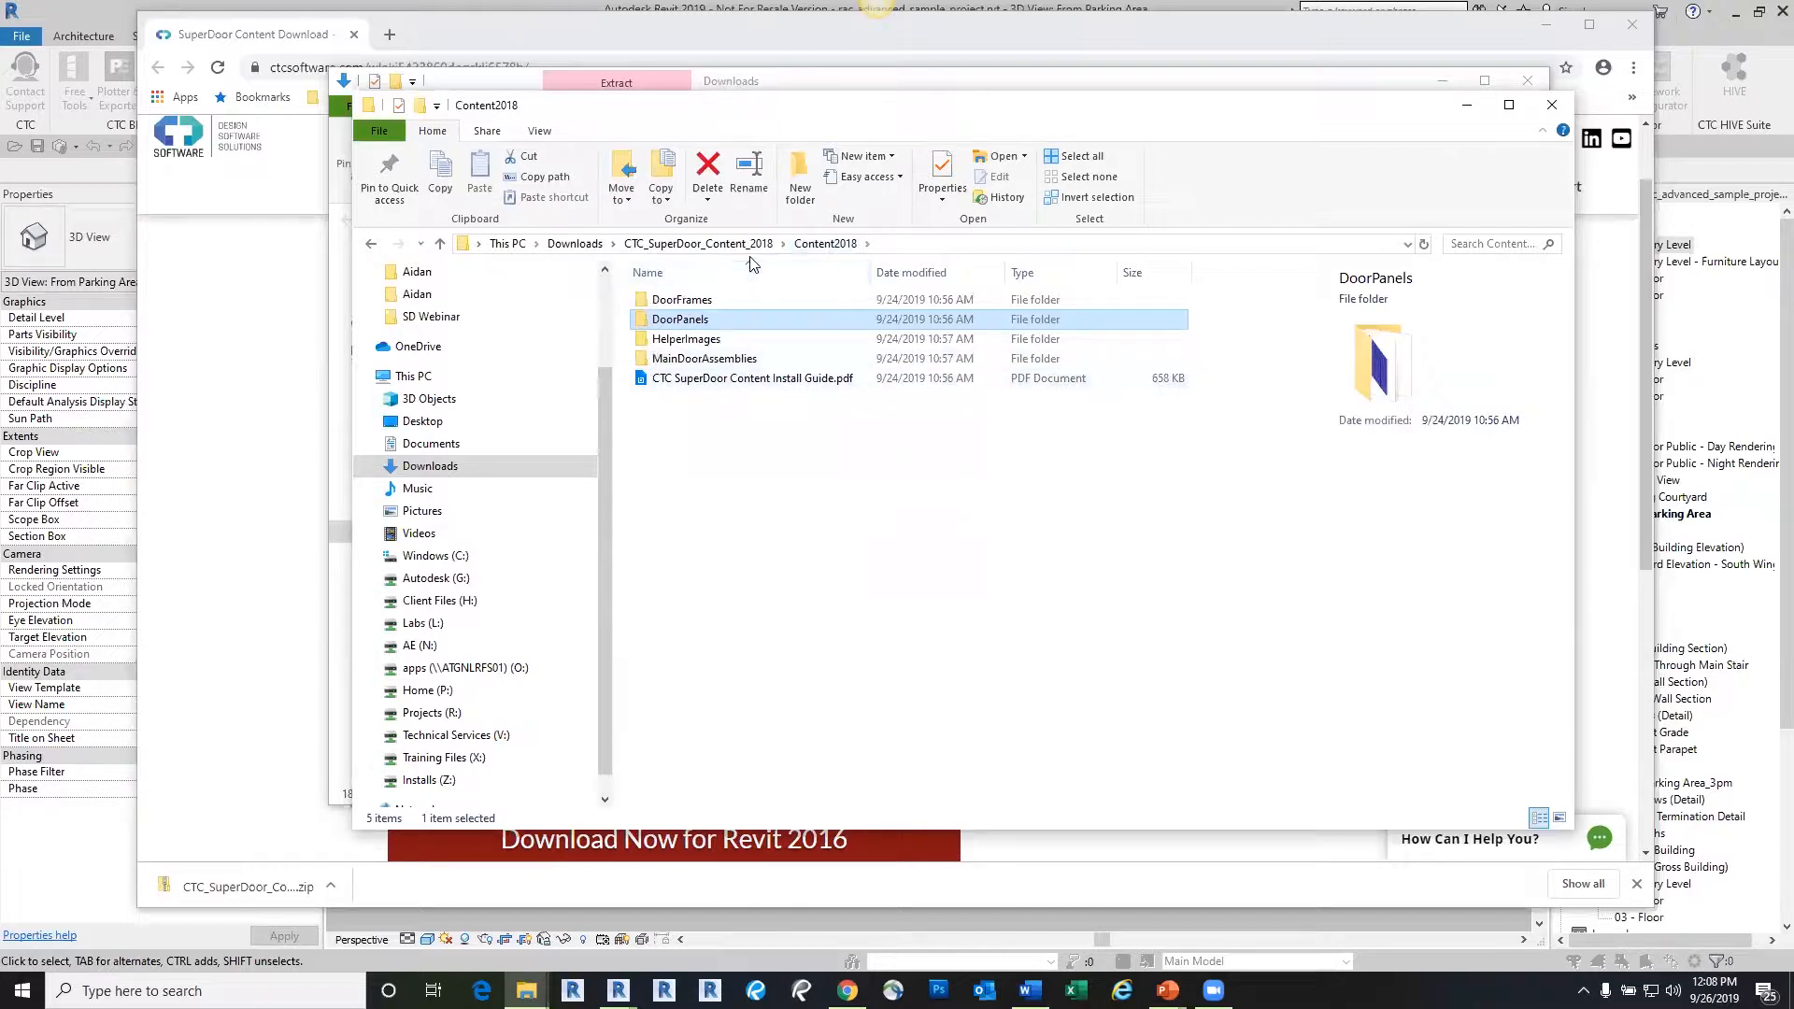
pyautogui.click(720, 245)
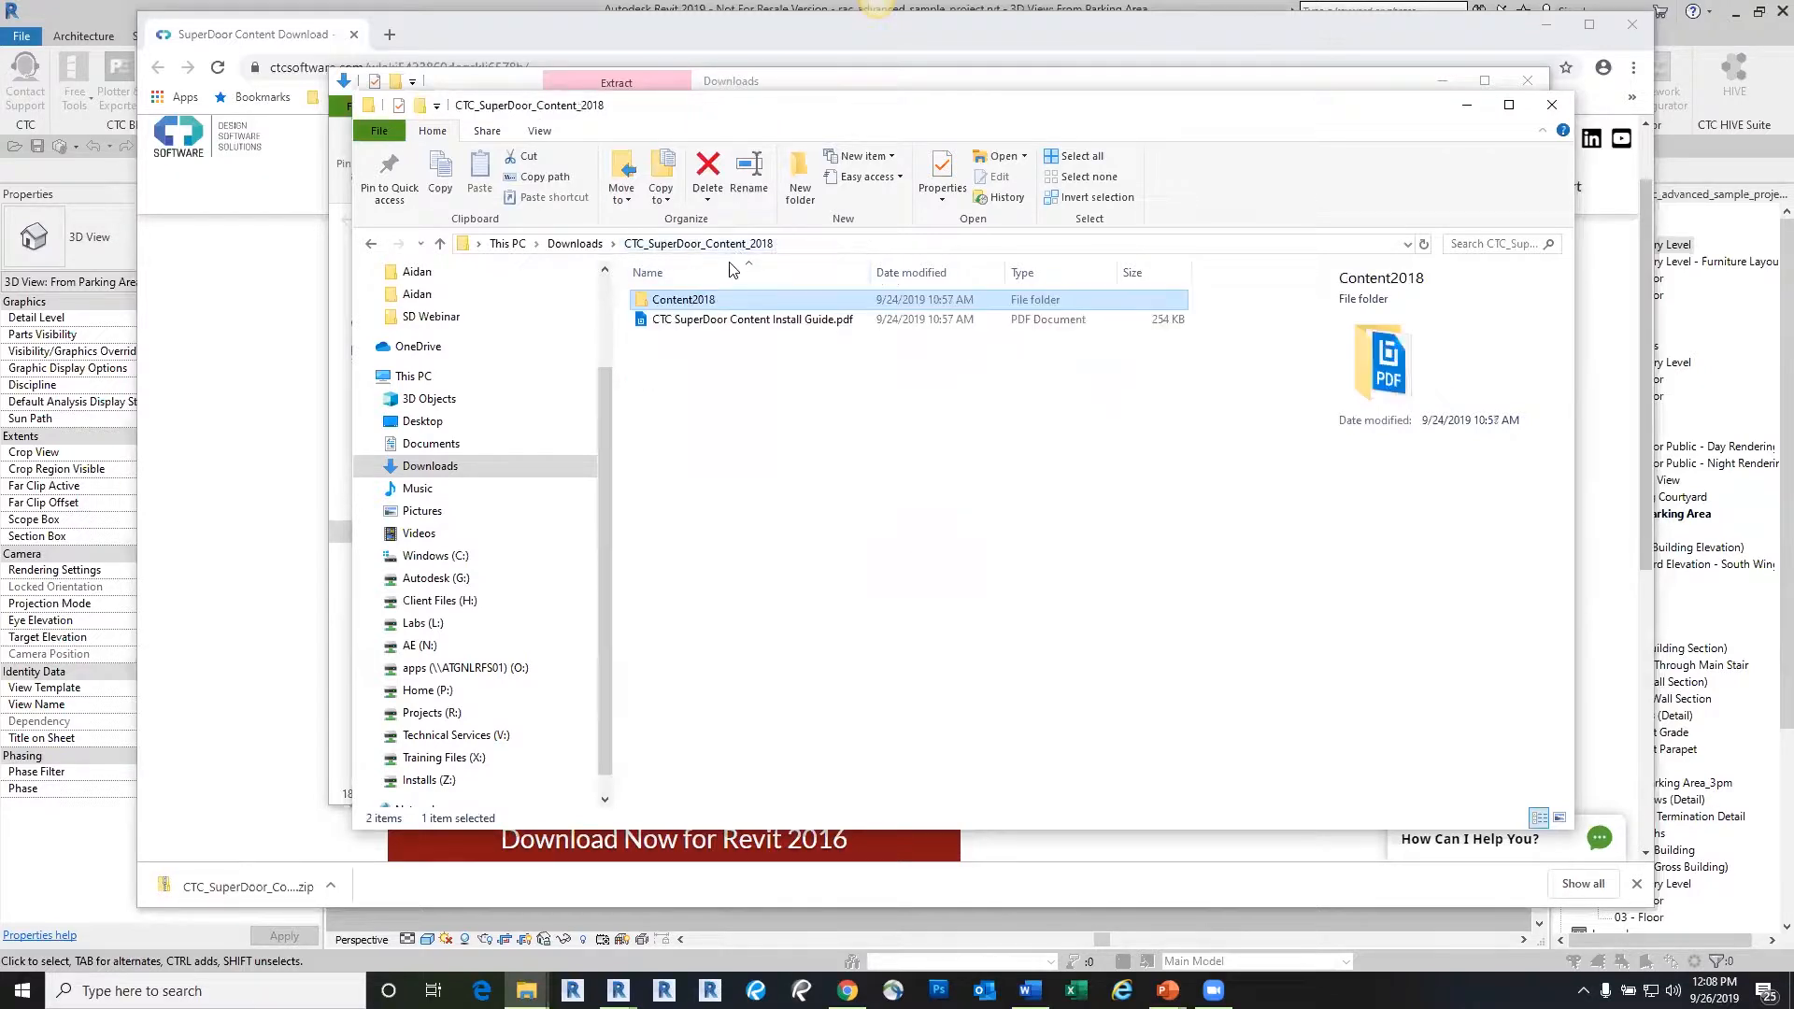
# Copy the extracted Content2018 folder and open the C:\ProgramData\CTC\SuperDoor folder as its destination
pyautogui.rightClick(687, 305)
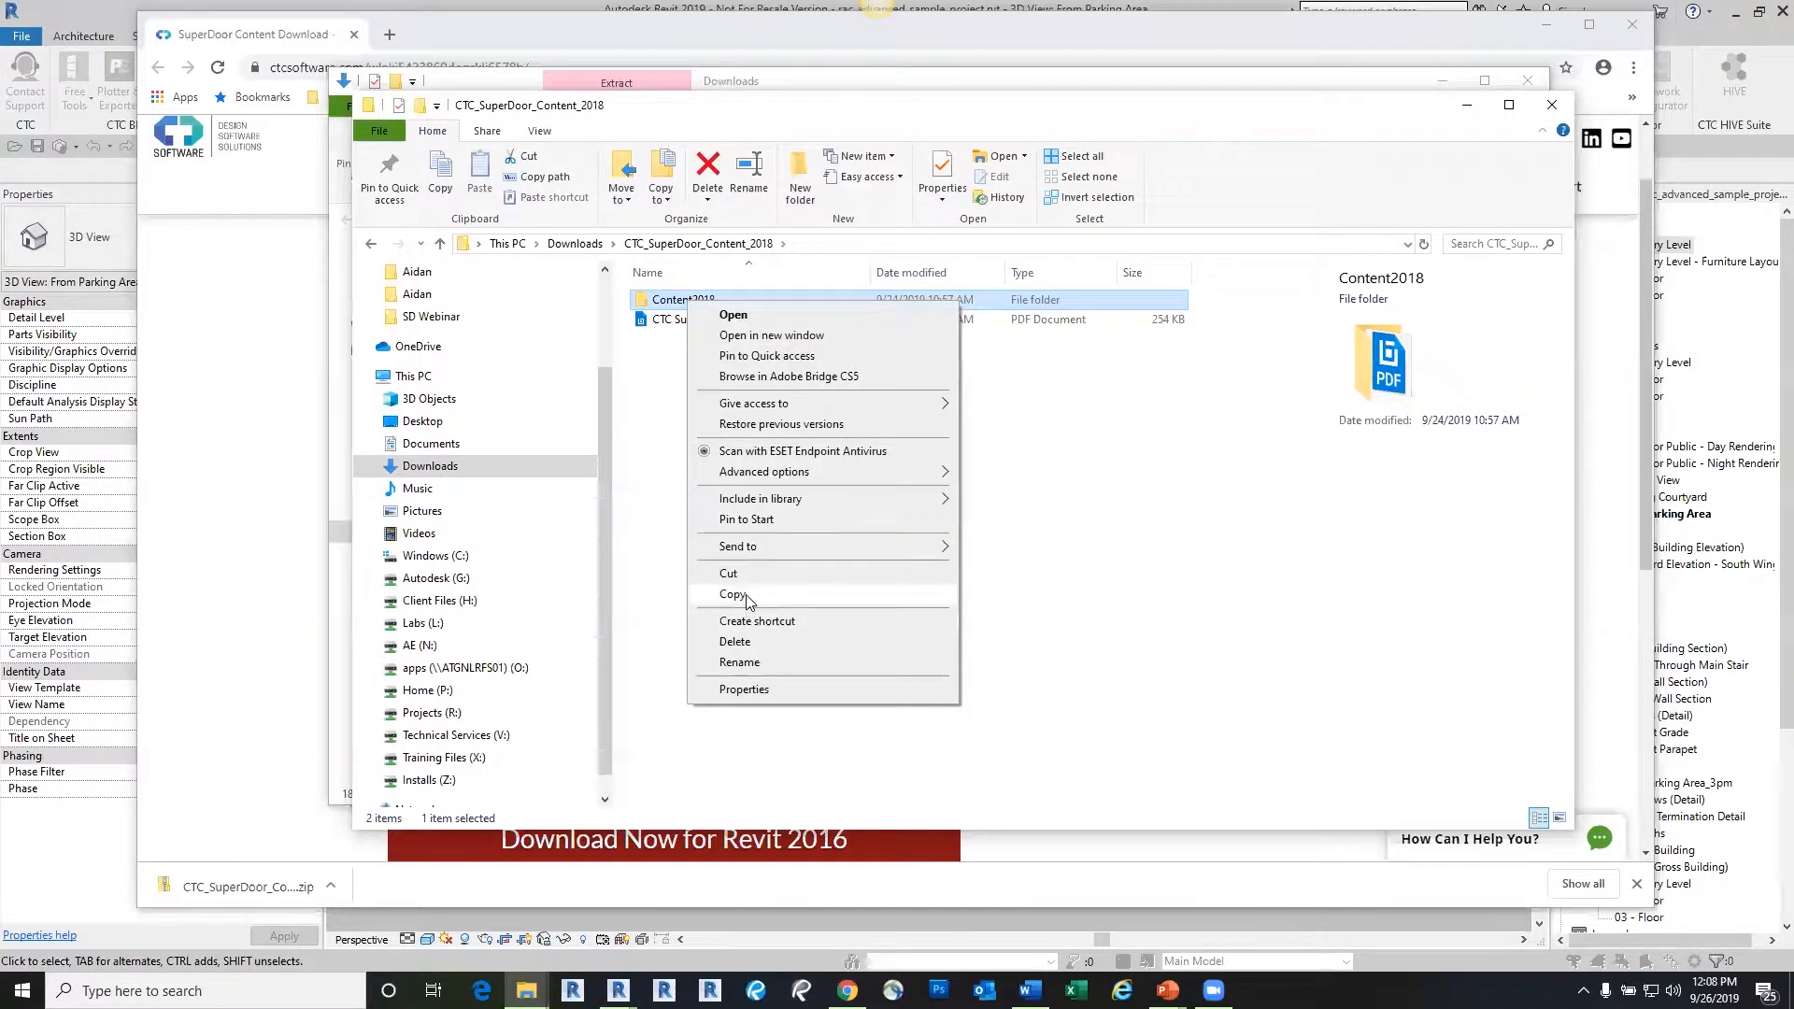
pyautogui.click(732, 595)
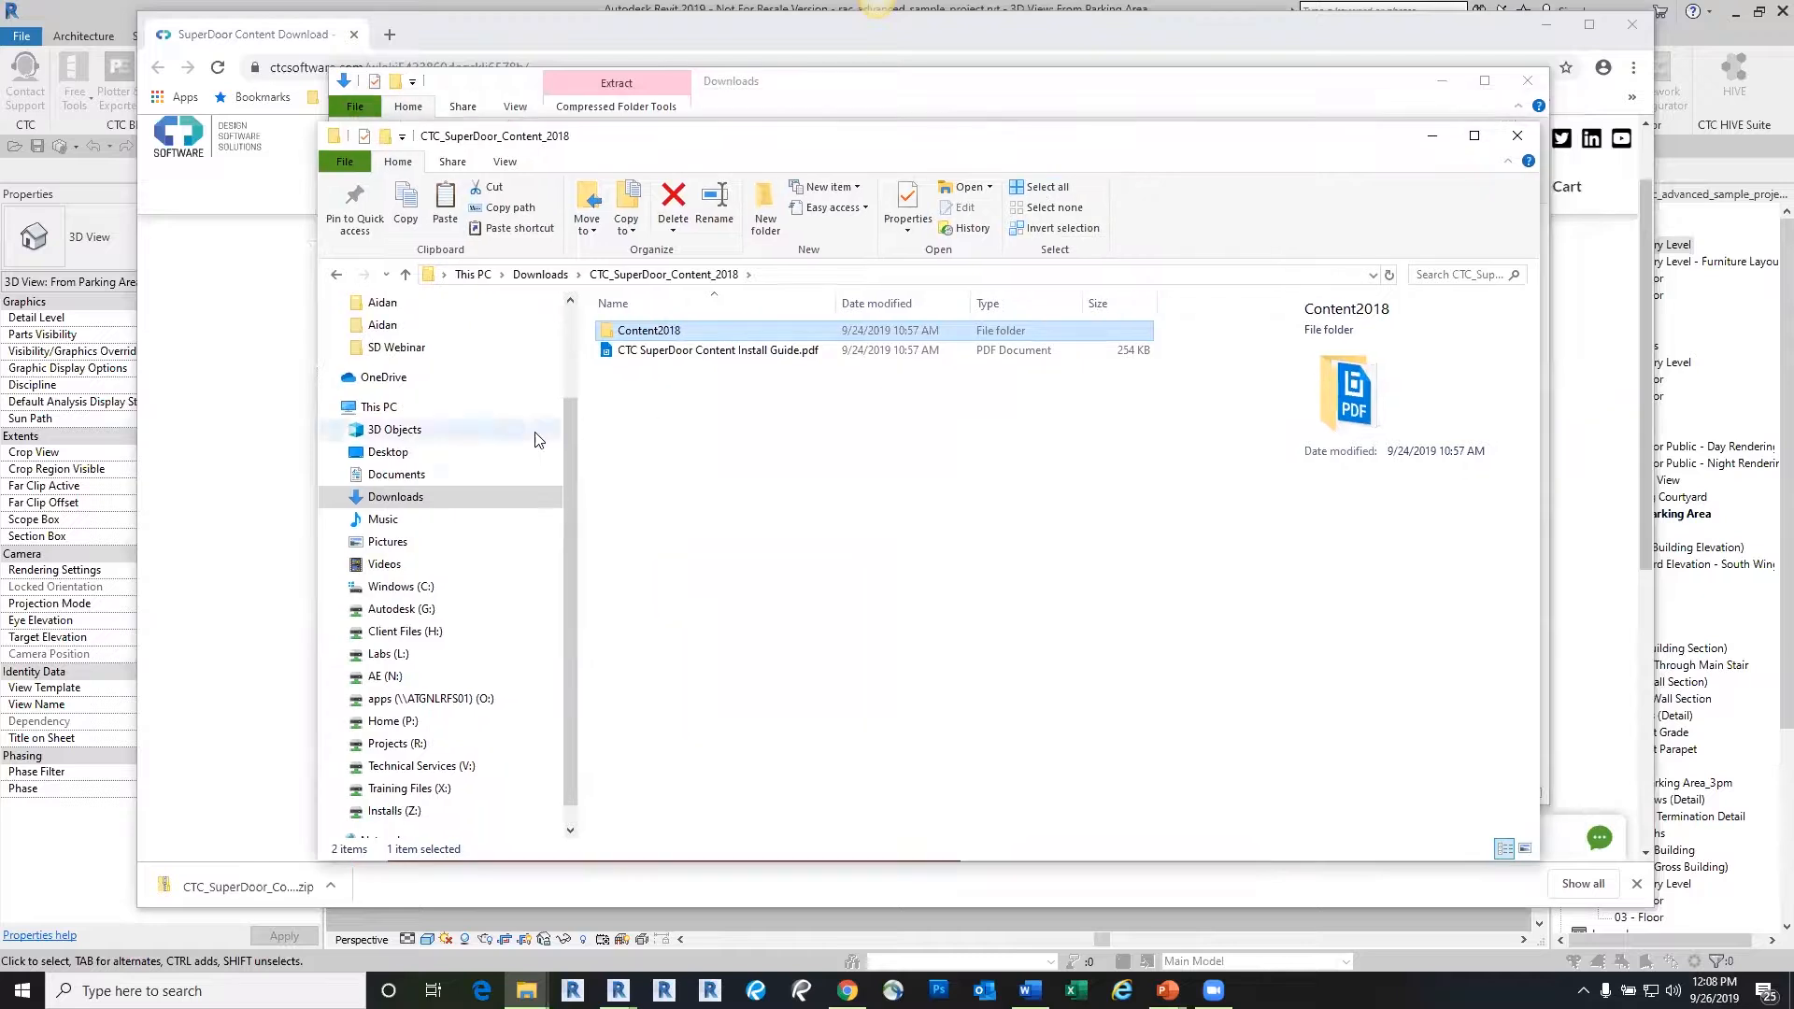
pyautogui.click(399, 586)
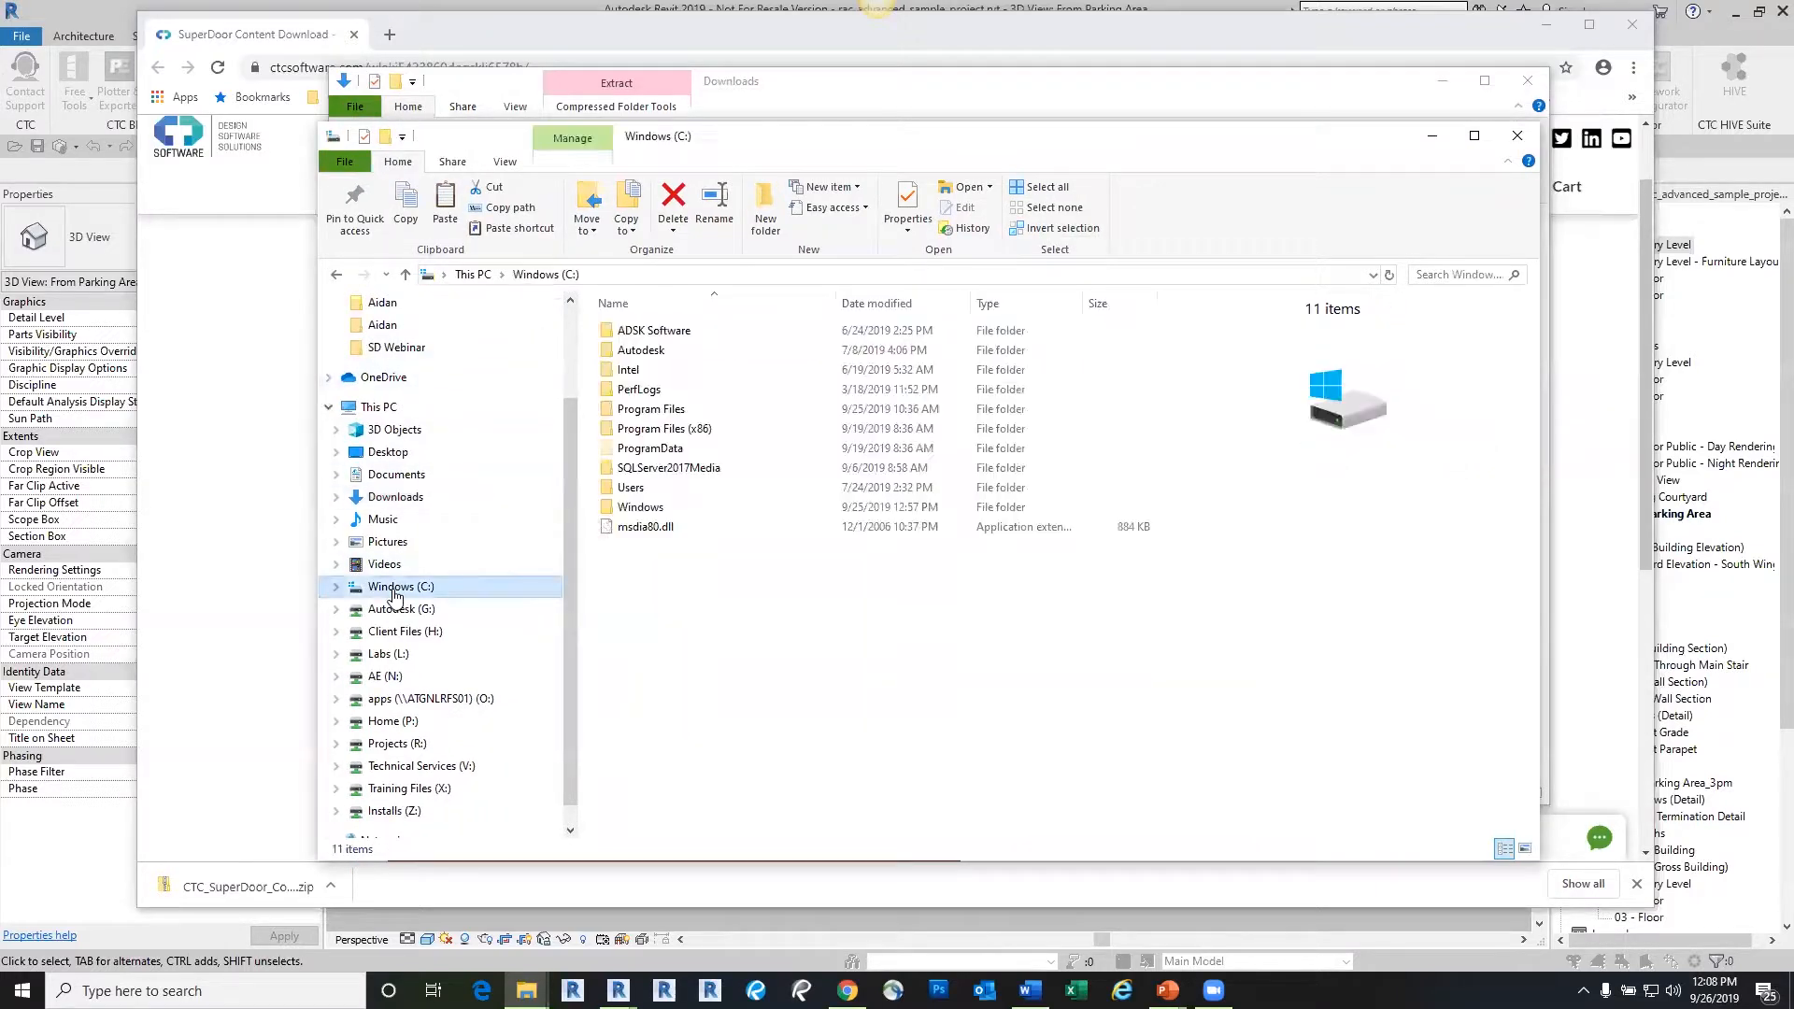
pyautogui.doubleClick(669, 448)
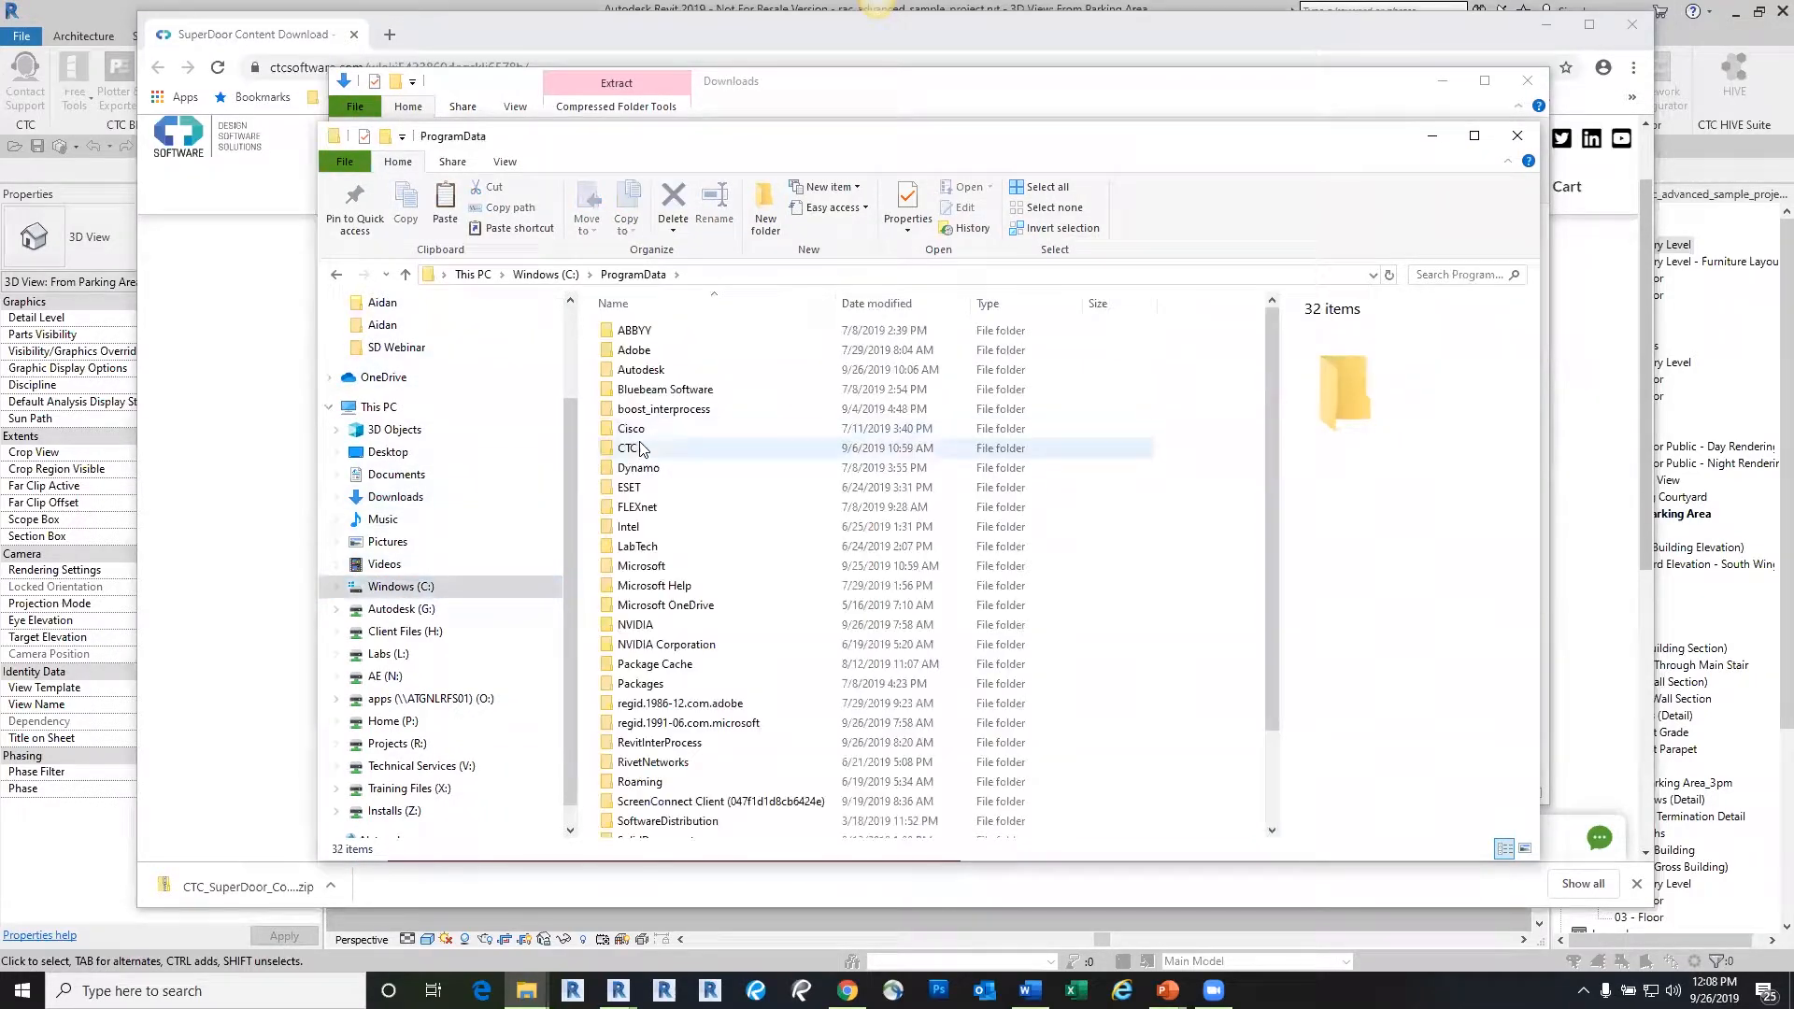
pyautogui.doubleClick(640, 448)
pyautogui.scroll(-2, 644, 467)
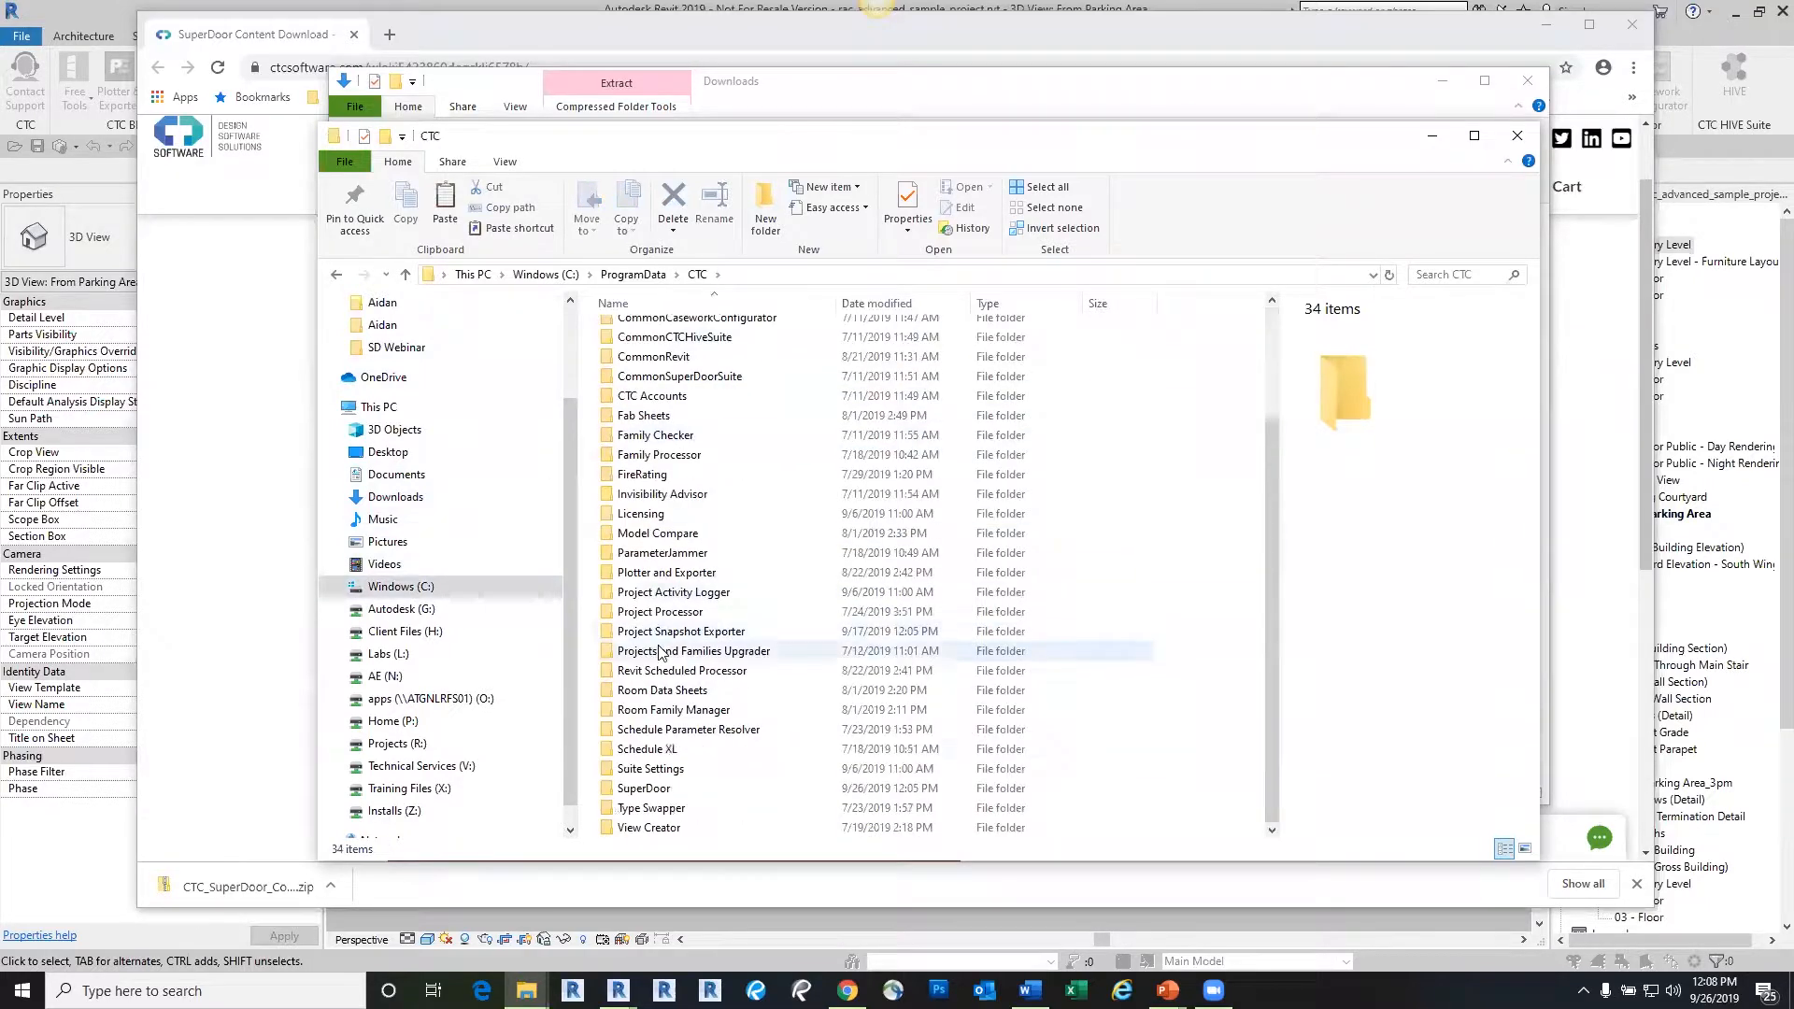
pyautogui.click(665, 791)
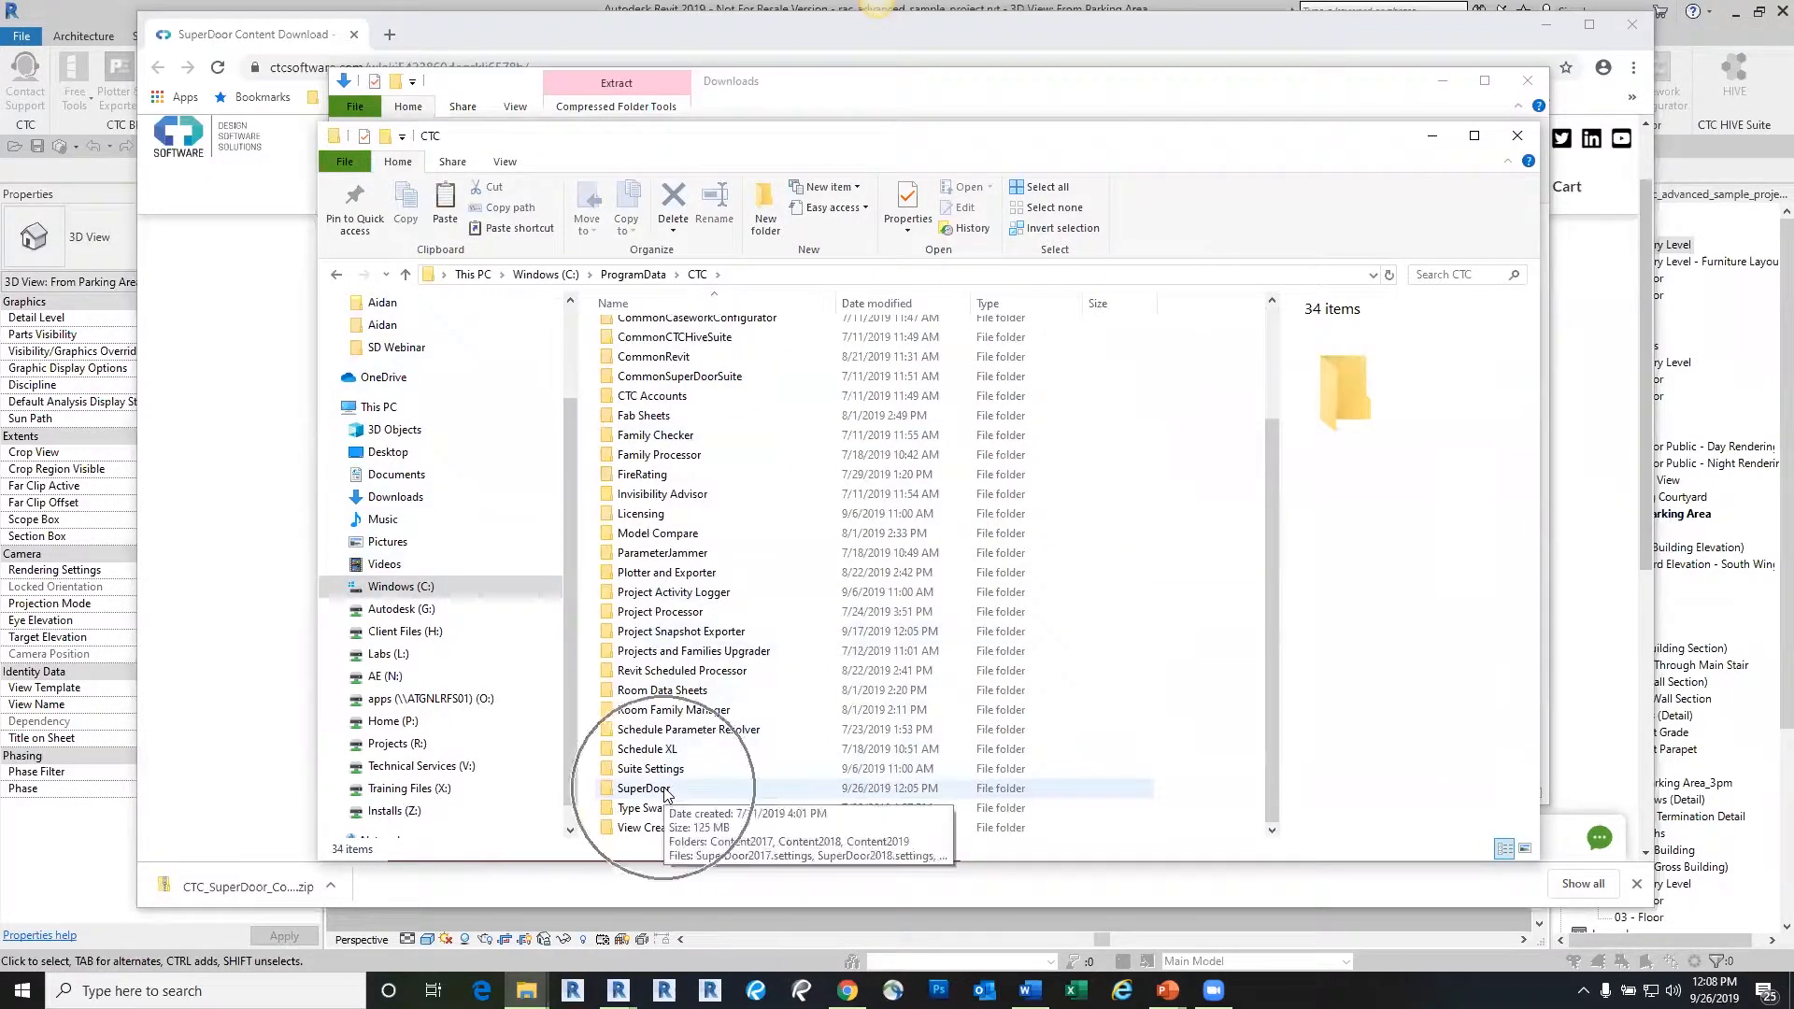
pyautogui.doubleClick(665, 791)
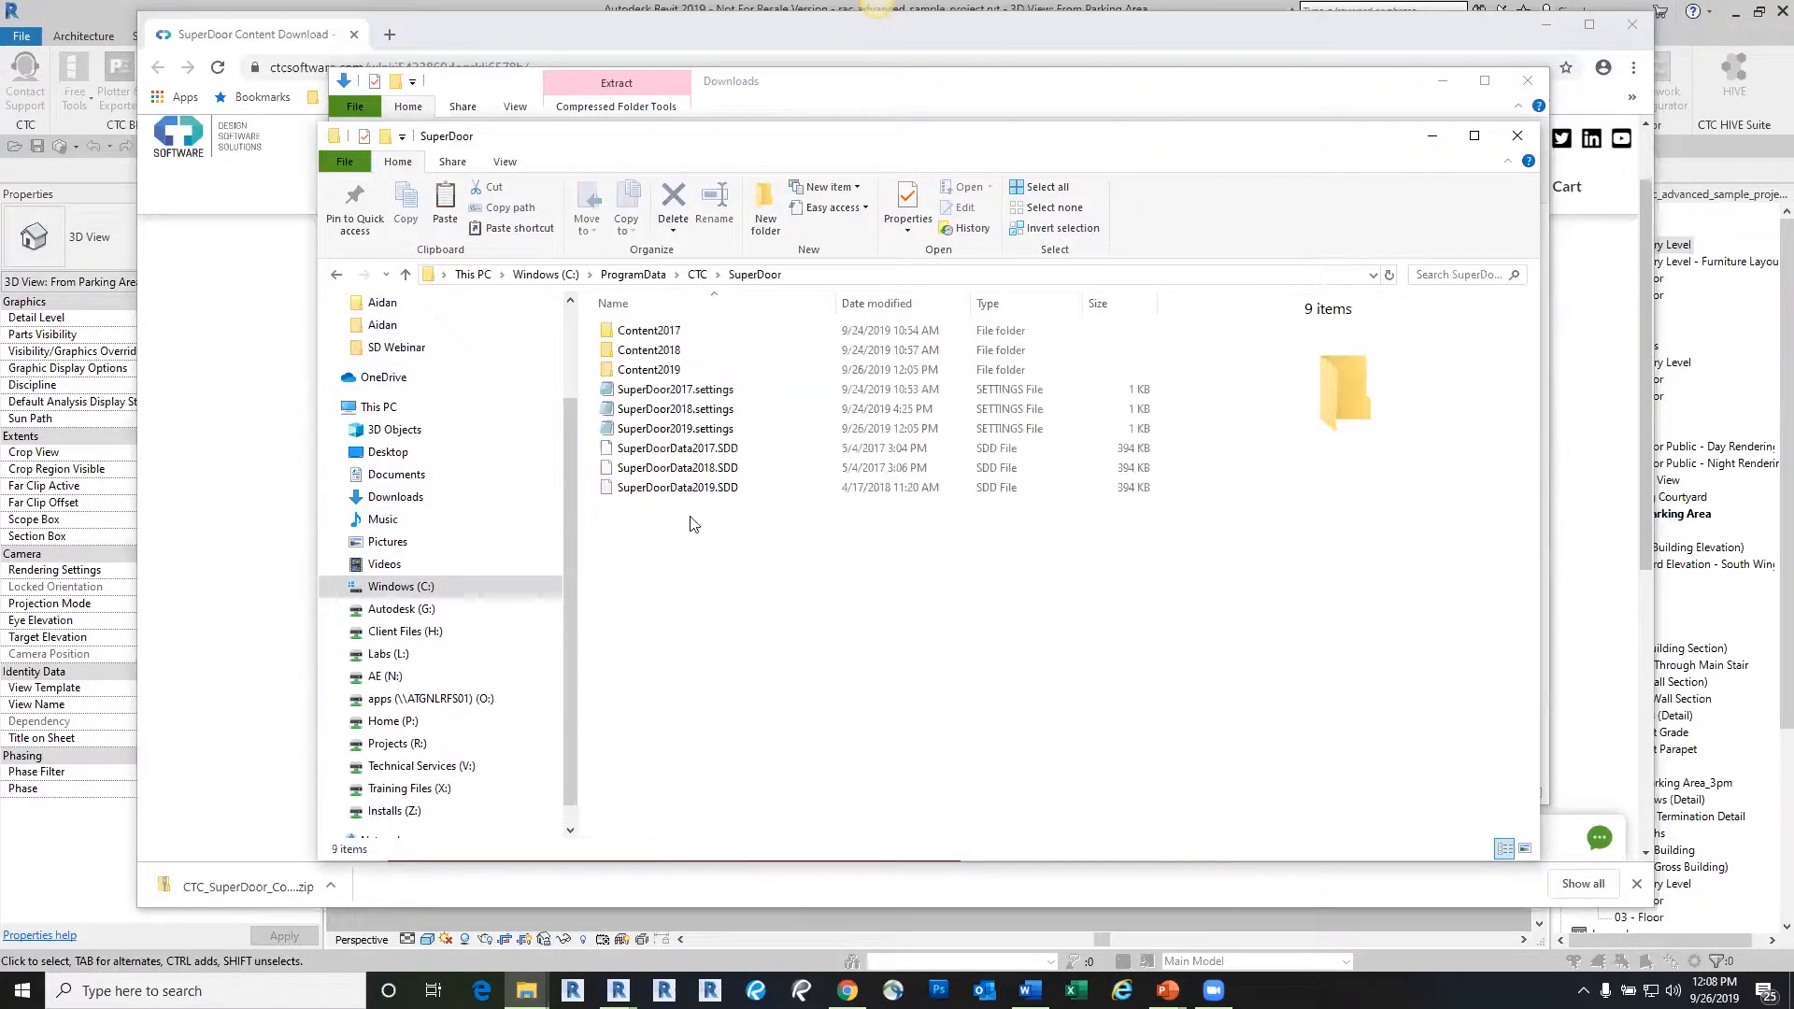
# Paste Content2018 into the SuperDoor folder, replacing the files with the same names in the destination
pyautogui.rightClick(650, 544)
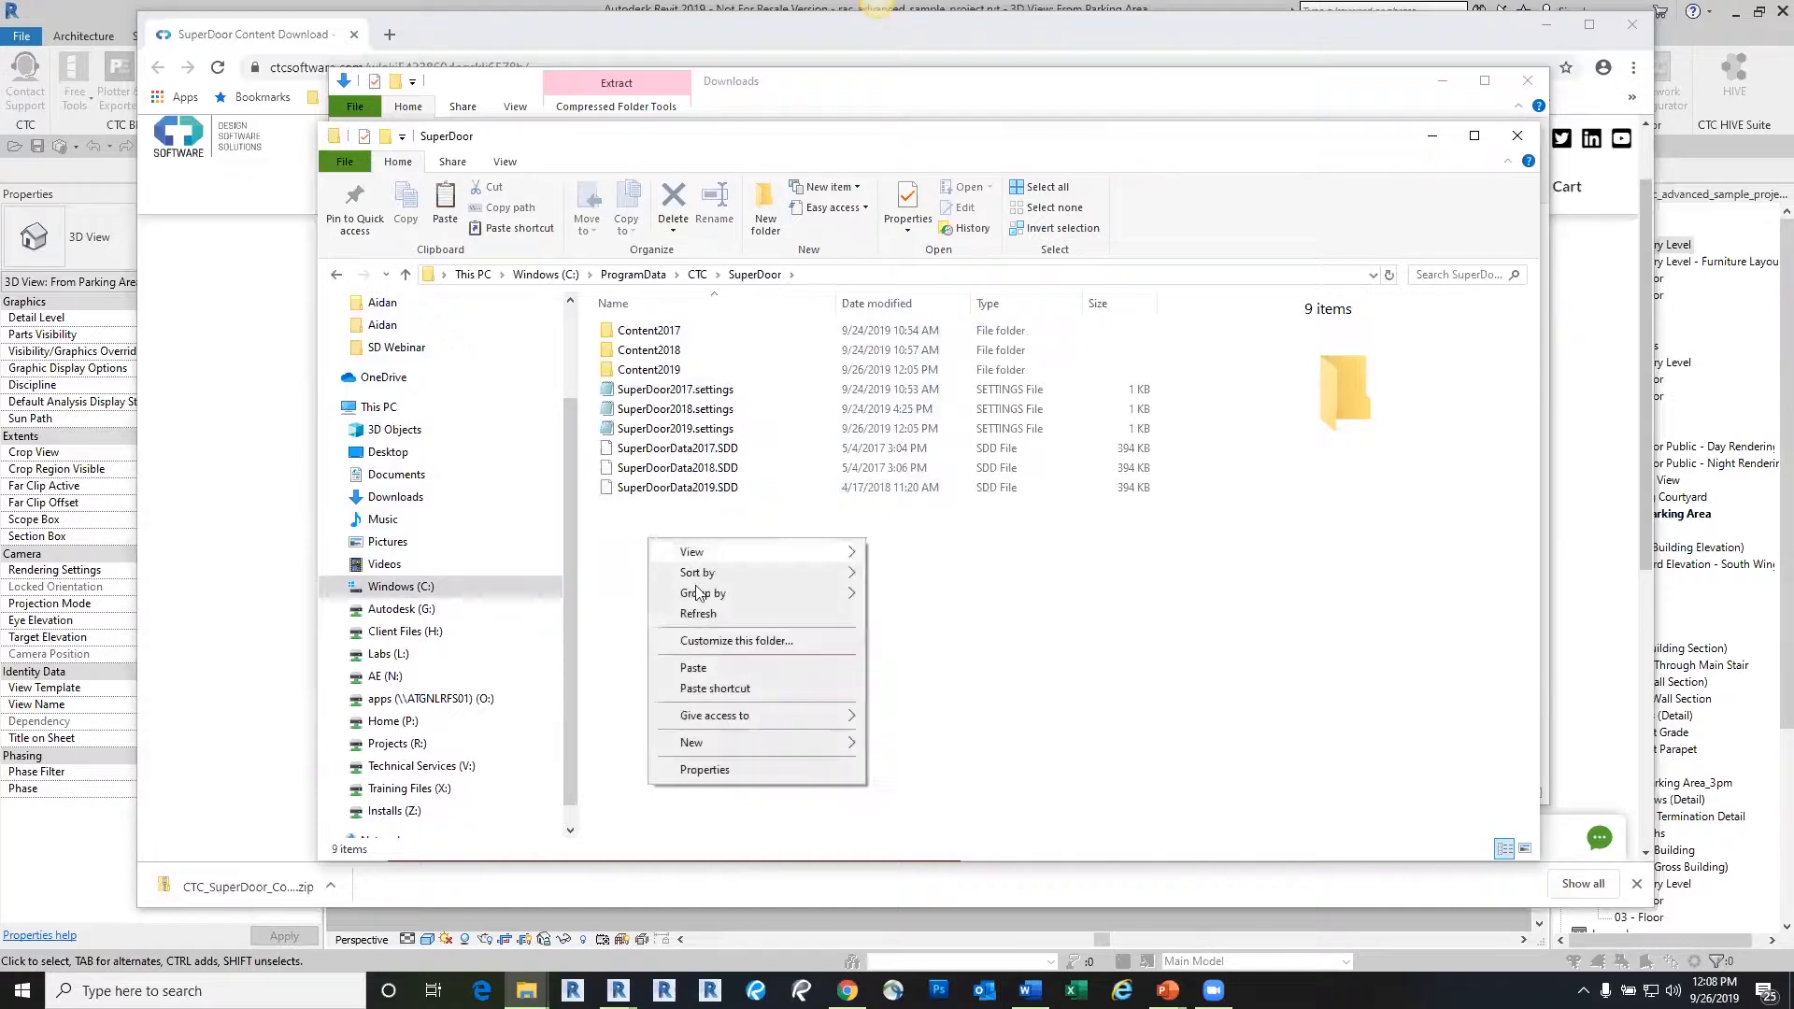
pyautogui.click(704, 640)
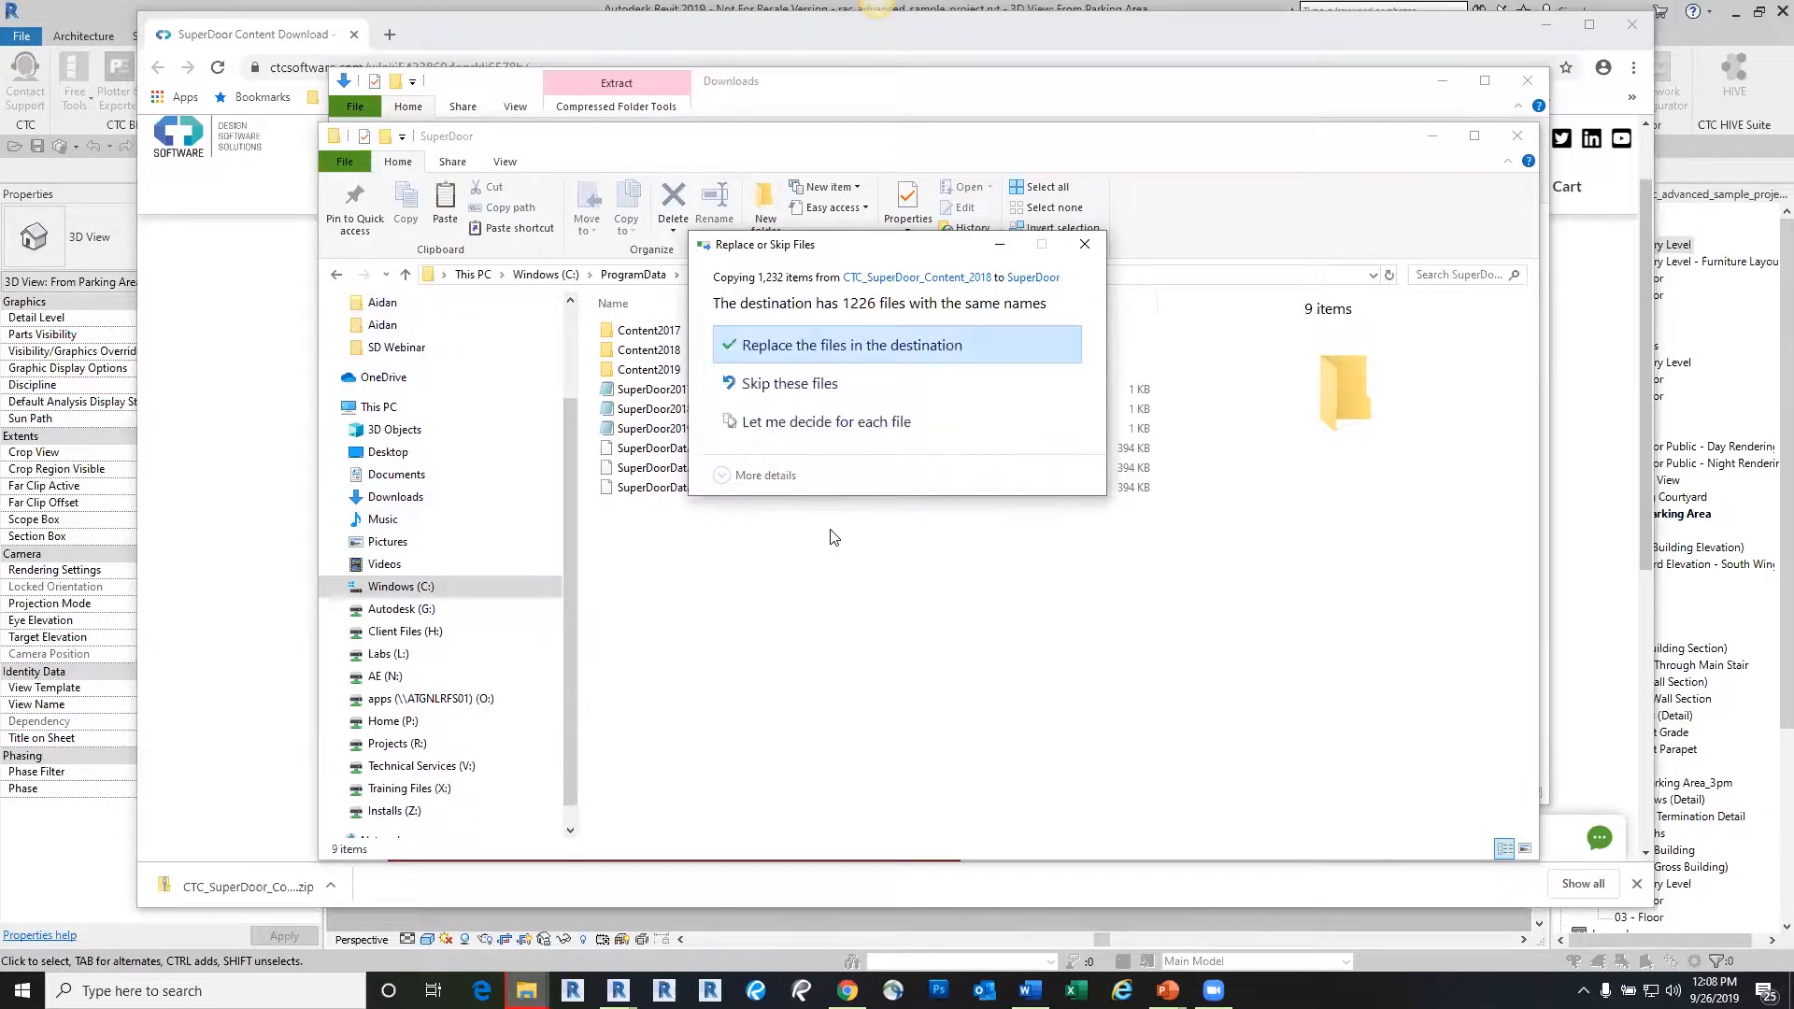
pyautogui.moveTo(897, 247); pyautogui.dragTo(1066, 262)
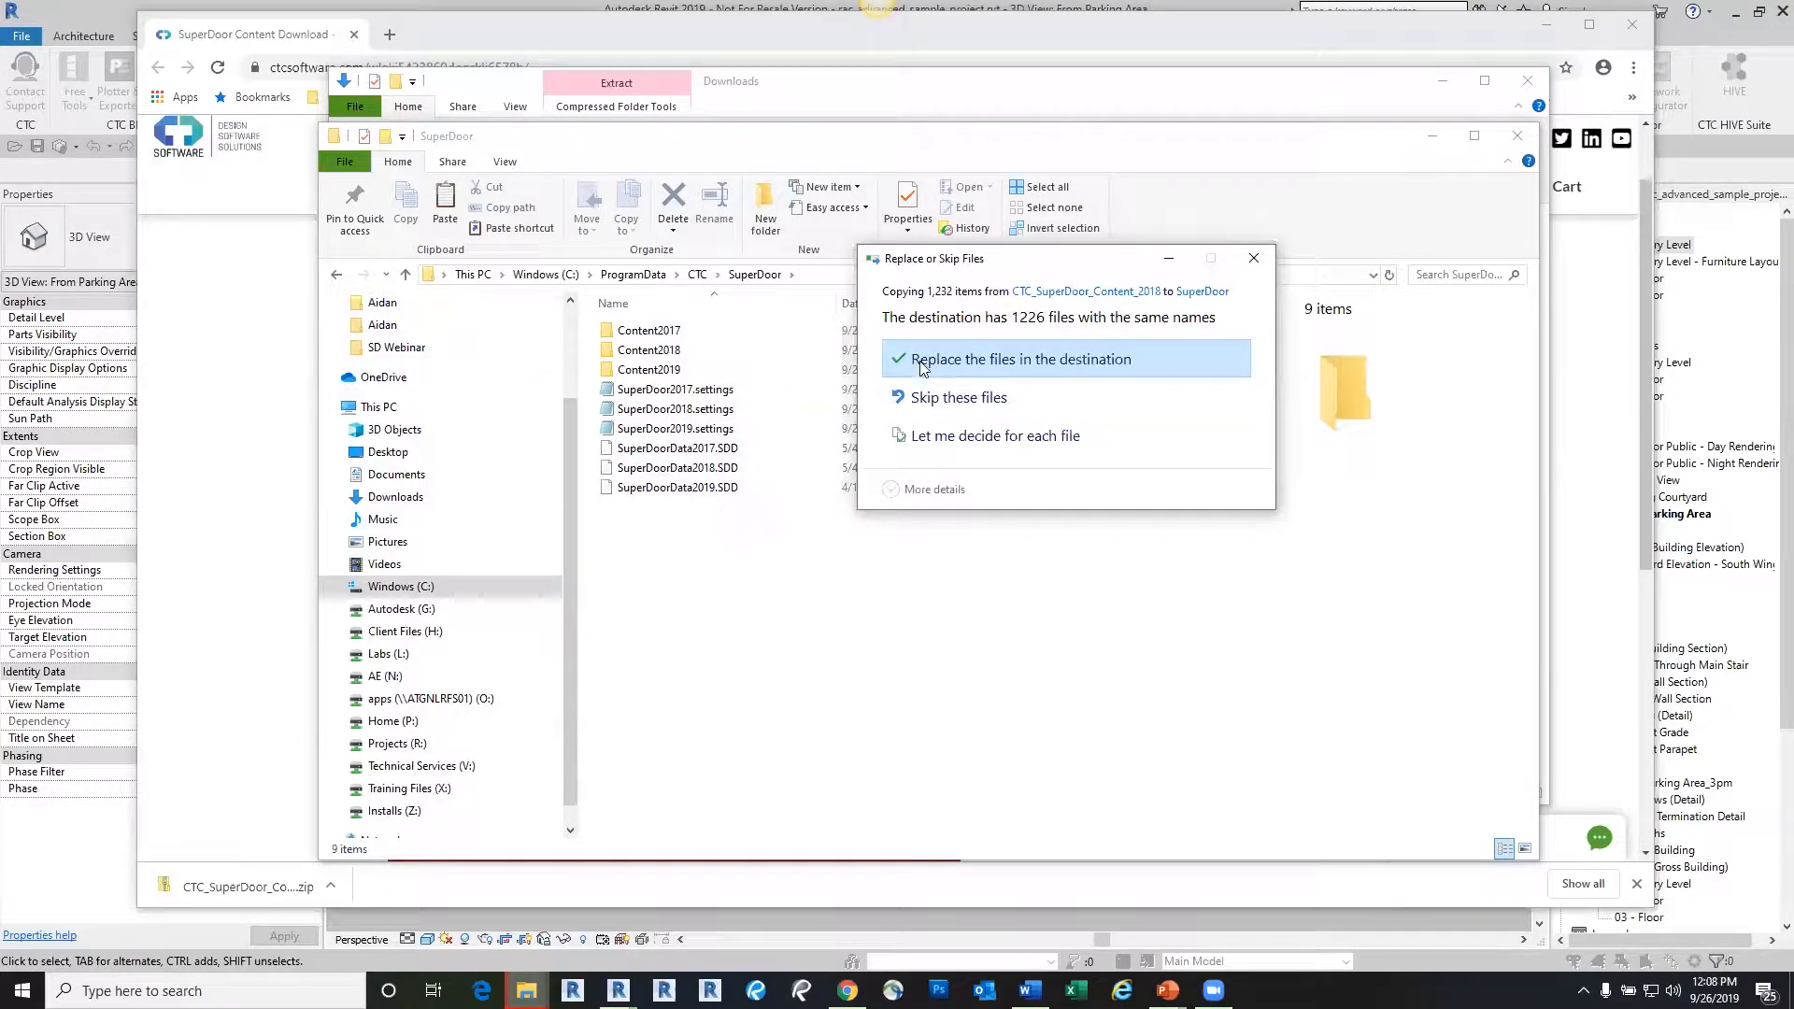
pyautogui.click(986, 364)
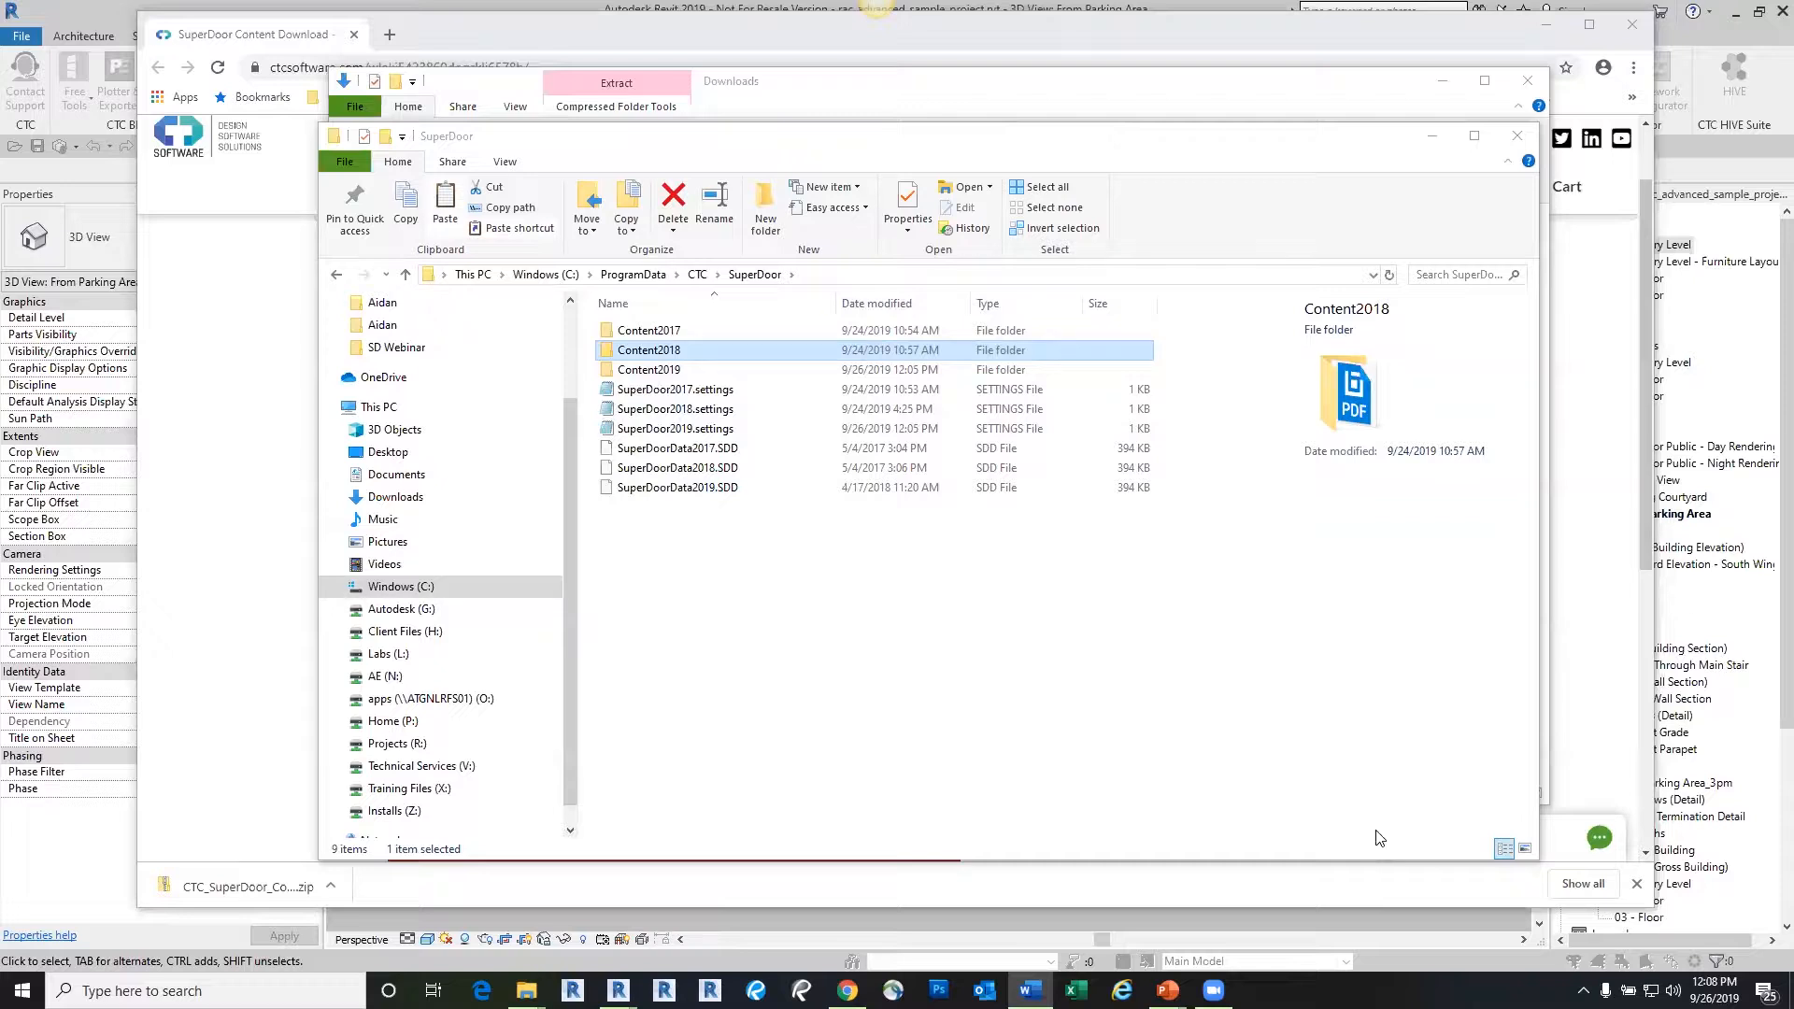
# Minimise the folder and browser windows and close SuperDoor Configurator Admin, dismissing its Download SuperDoor Content notice
pyautogui.click(1434, 139)
pyautogui.click(1443, 80)
pyautogui.click(1546, 26)
pyautogui.click(1227, 224)
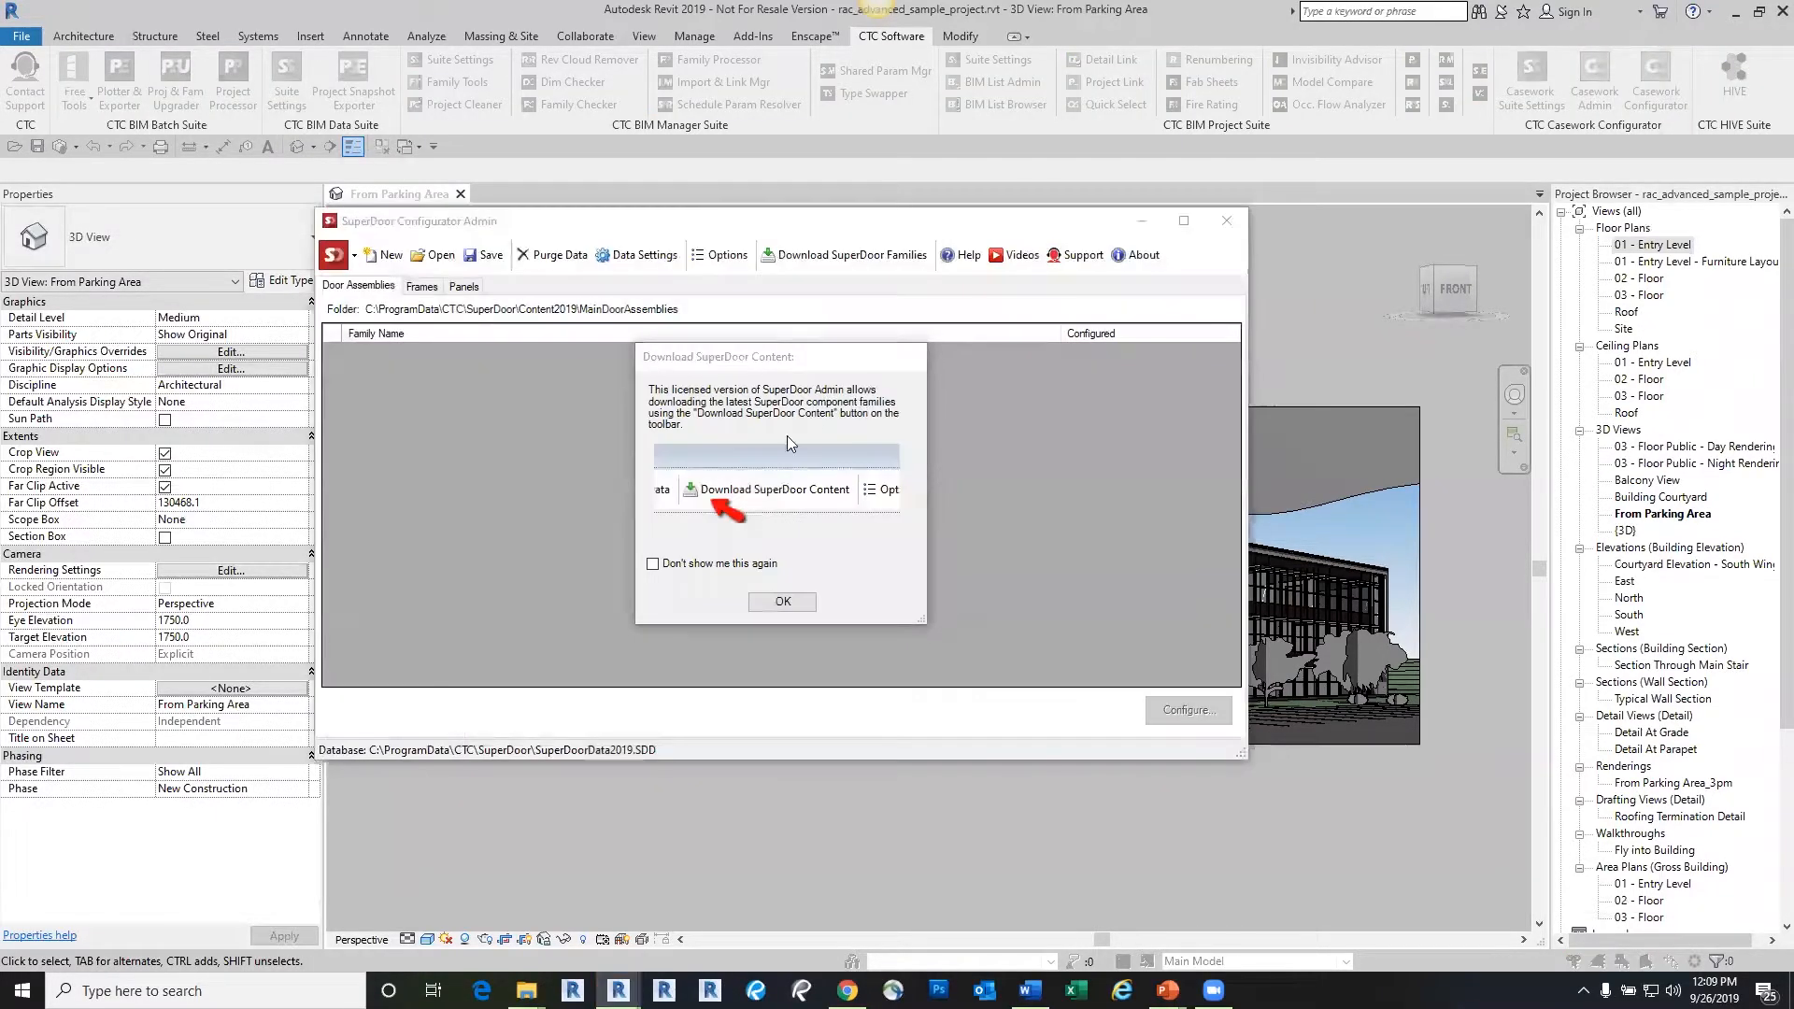
pyautogui.click(783, 603)
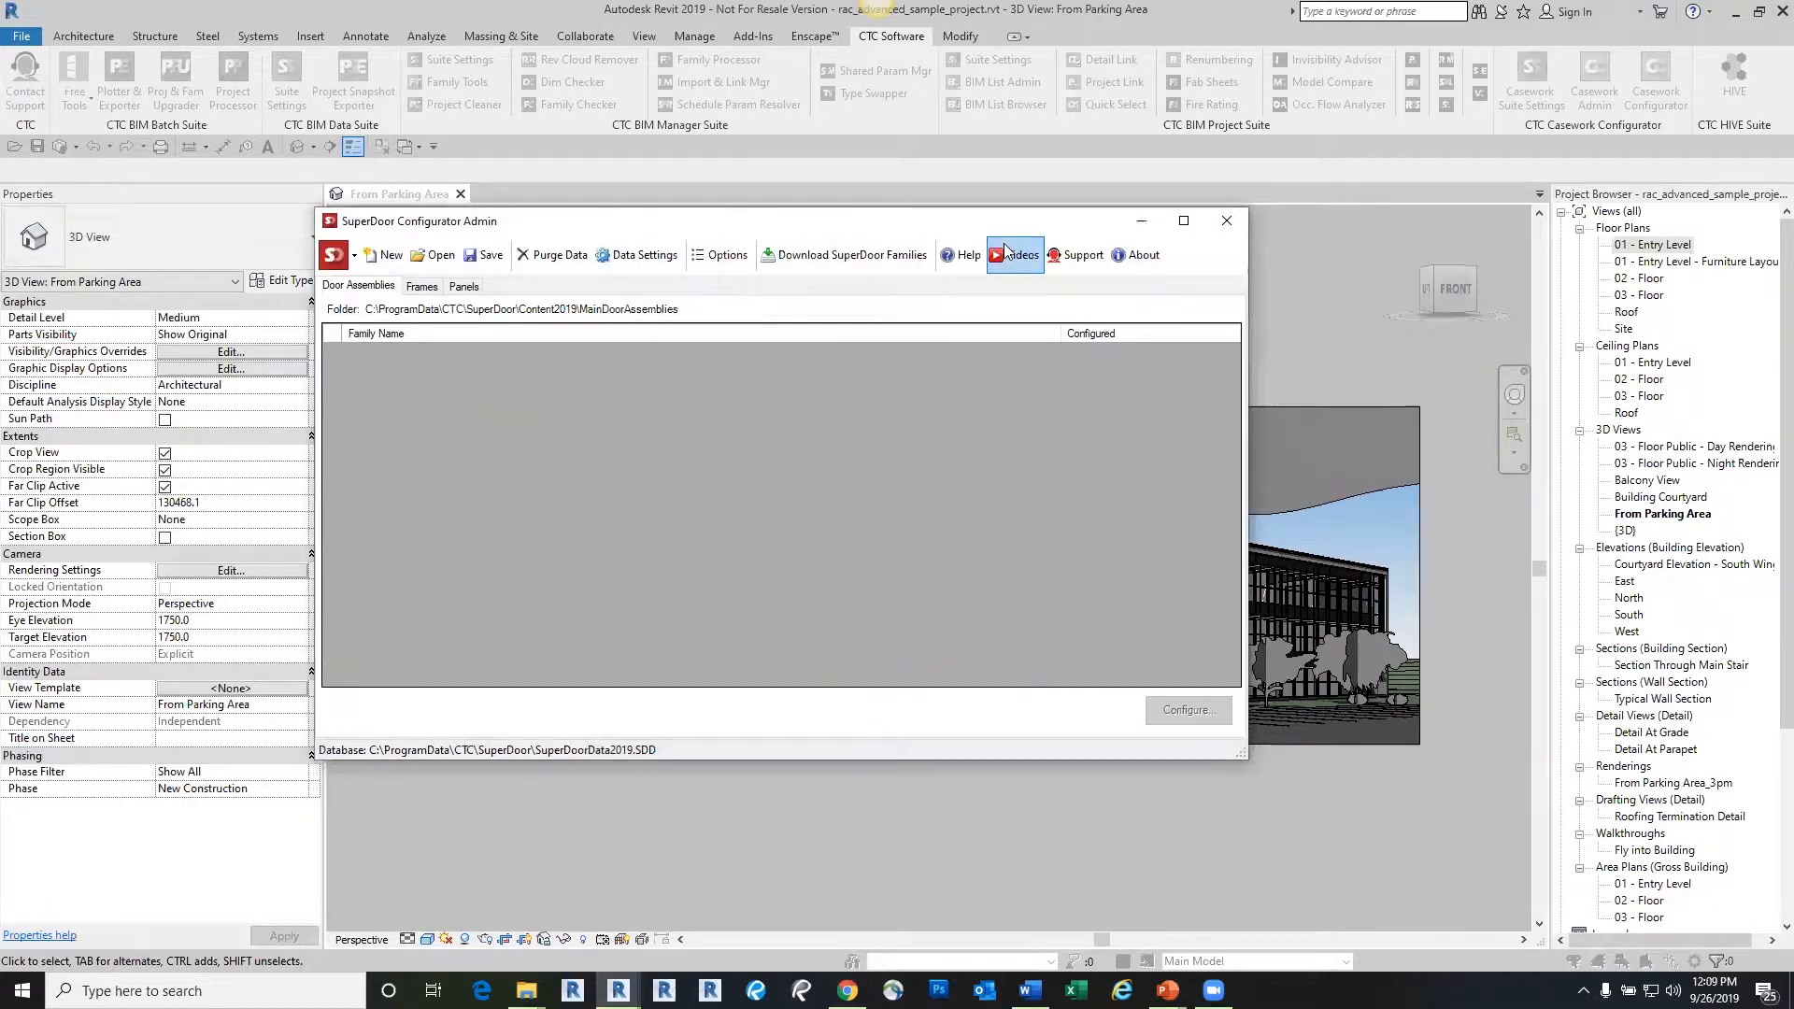
pyautogui.click(1227, 221)
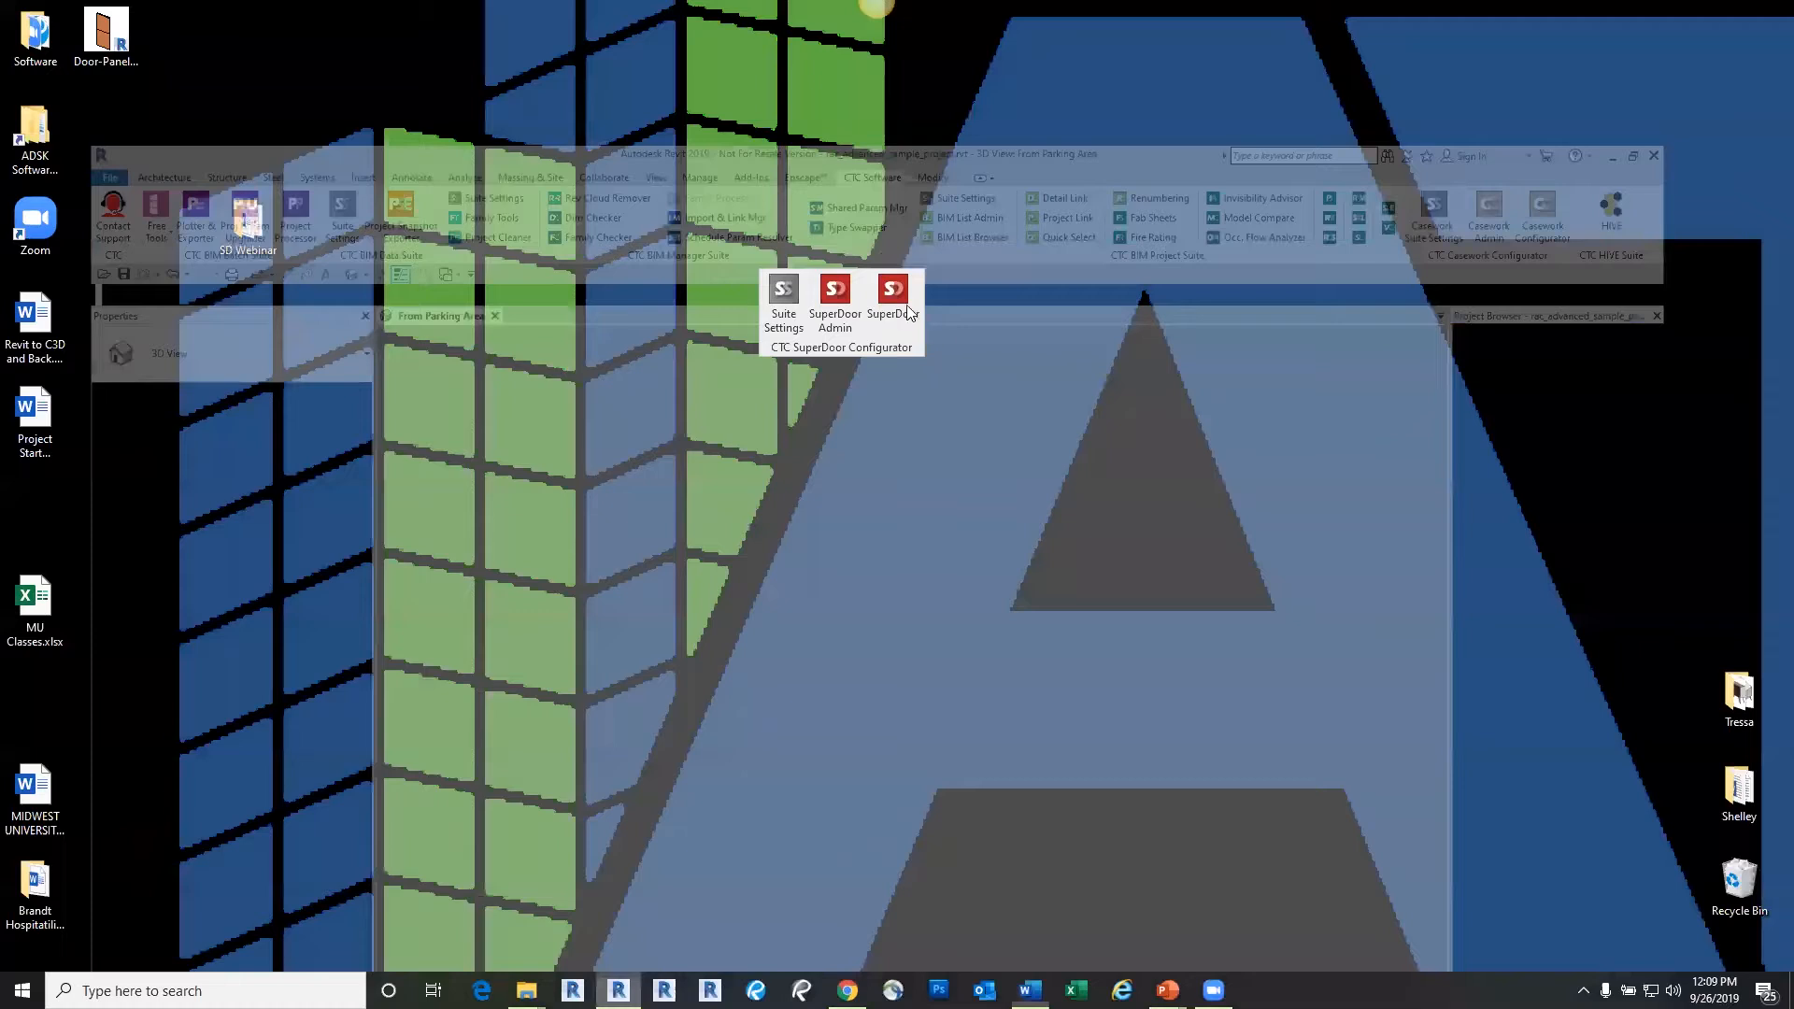
# Start the SuperDoor Configurator and choose Swing as the main door assembly
pyautogui.click(903, 318)
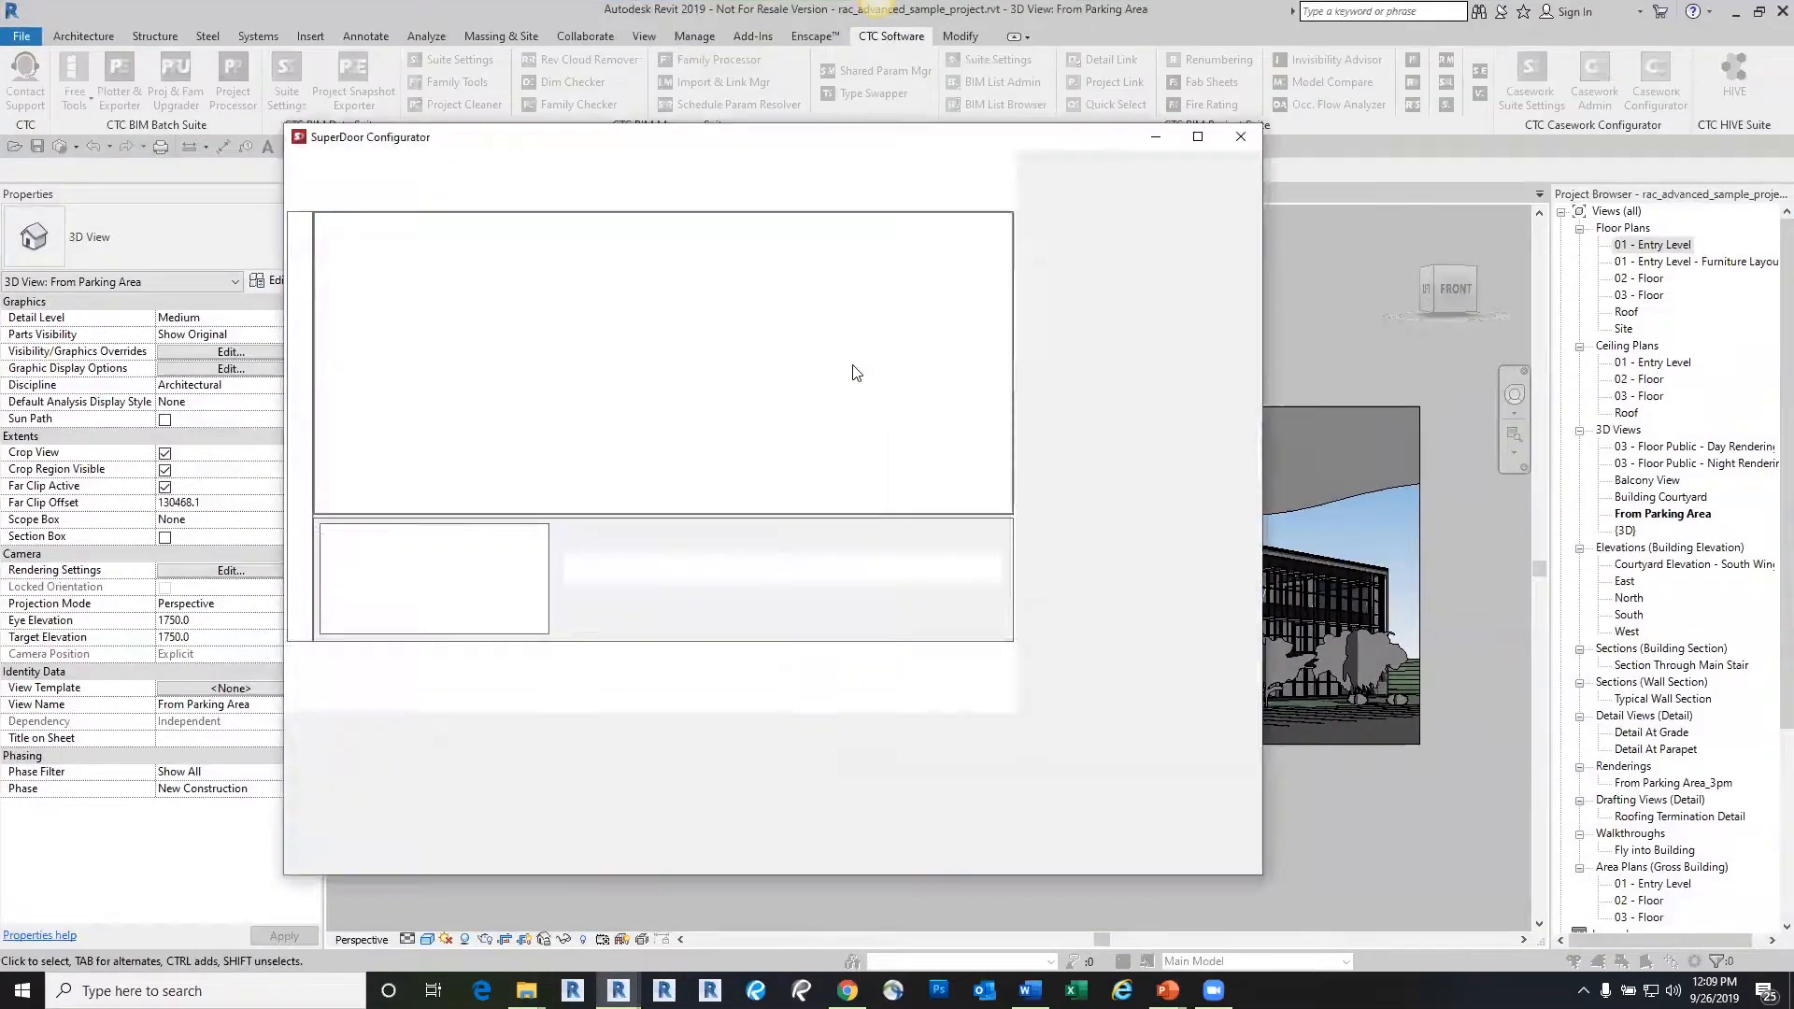
pyautogui.click(624, 279)
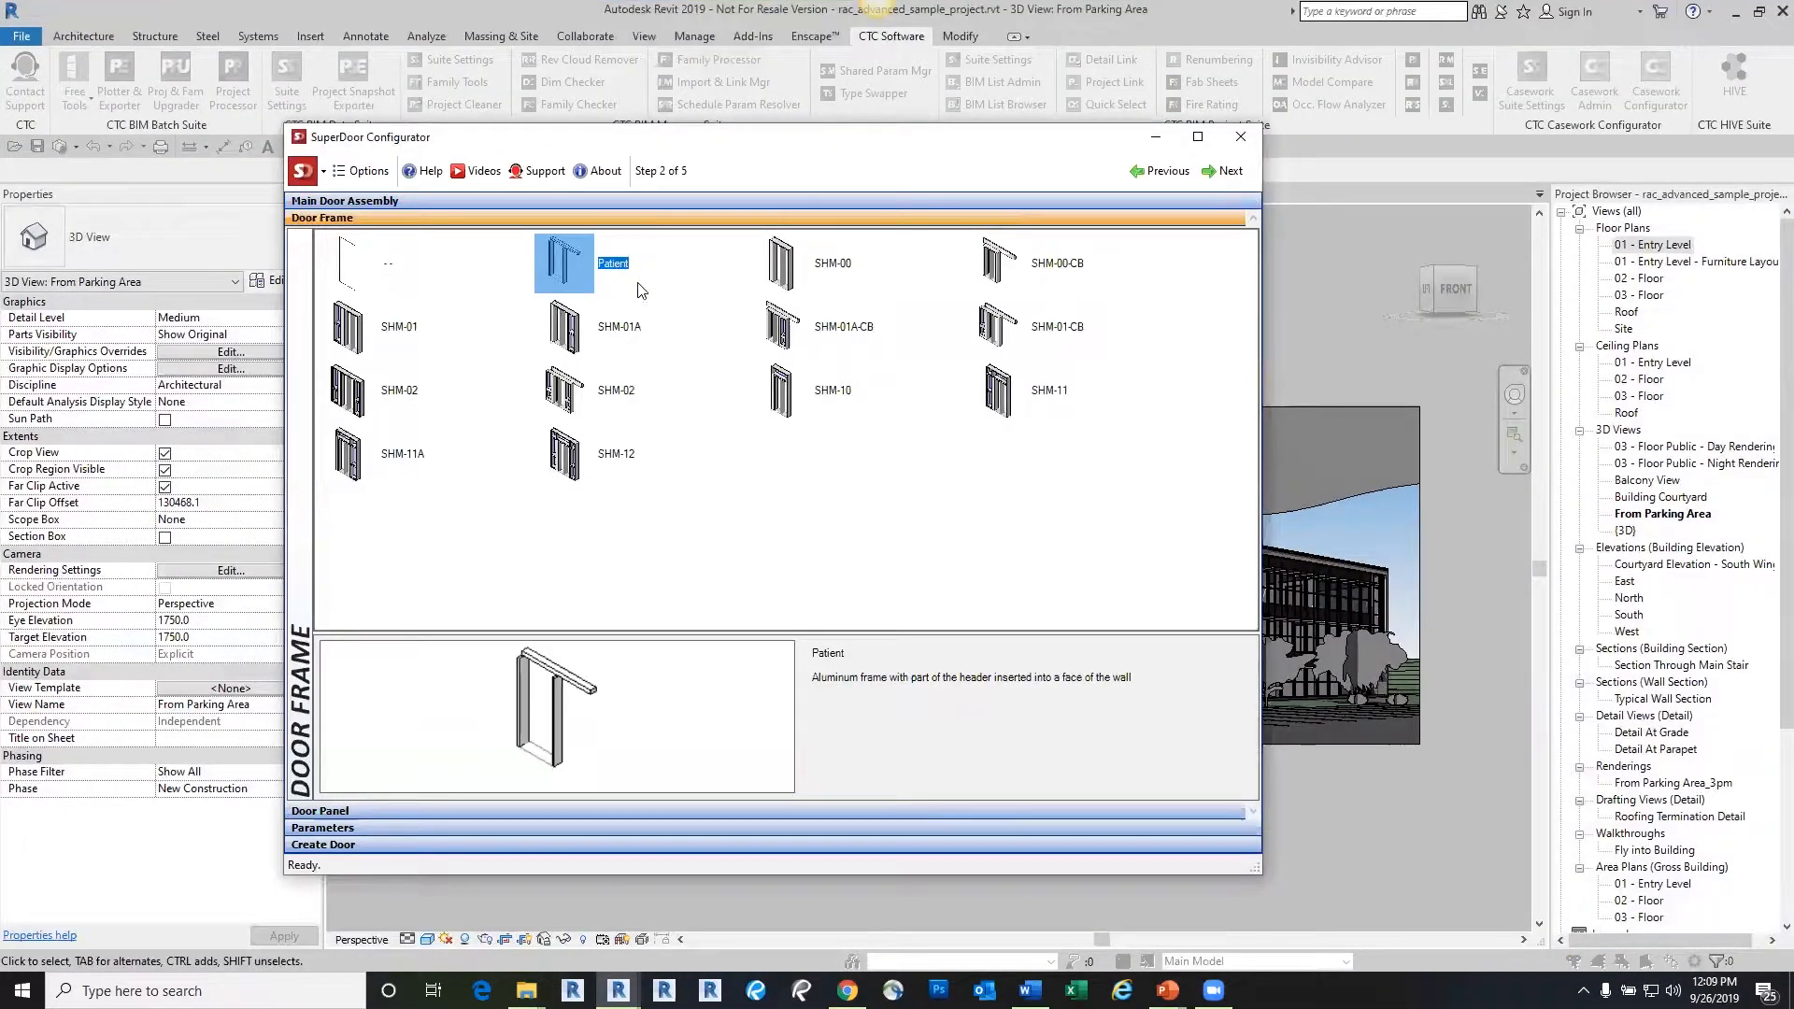
pyautogui.click(516, 203)
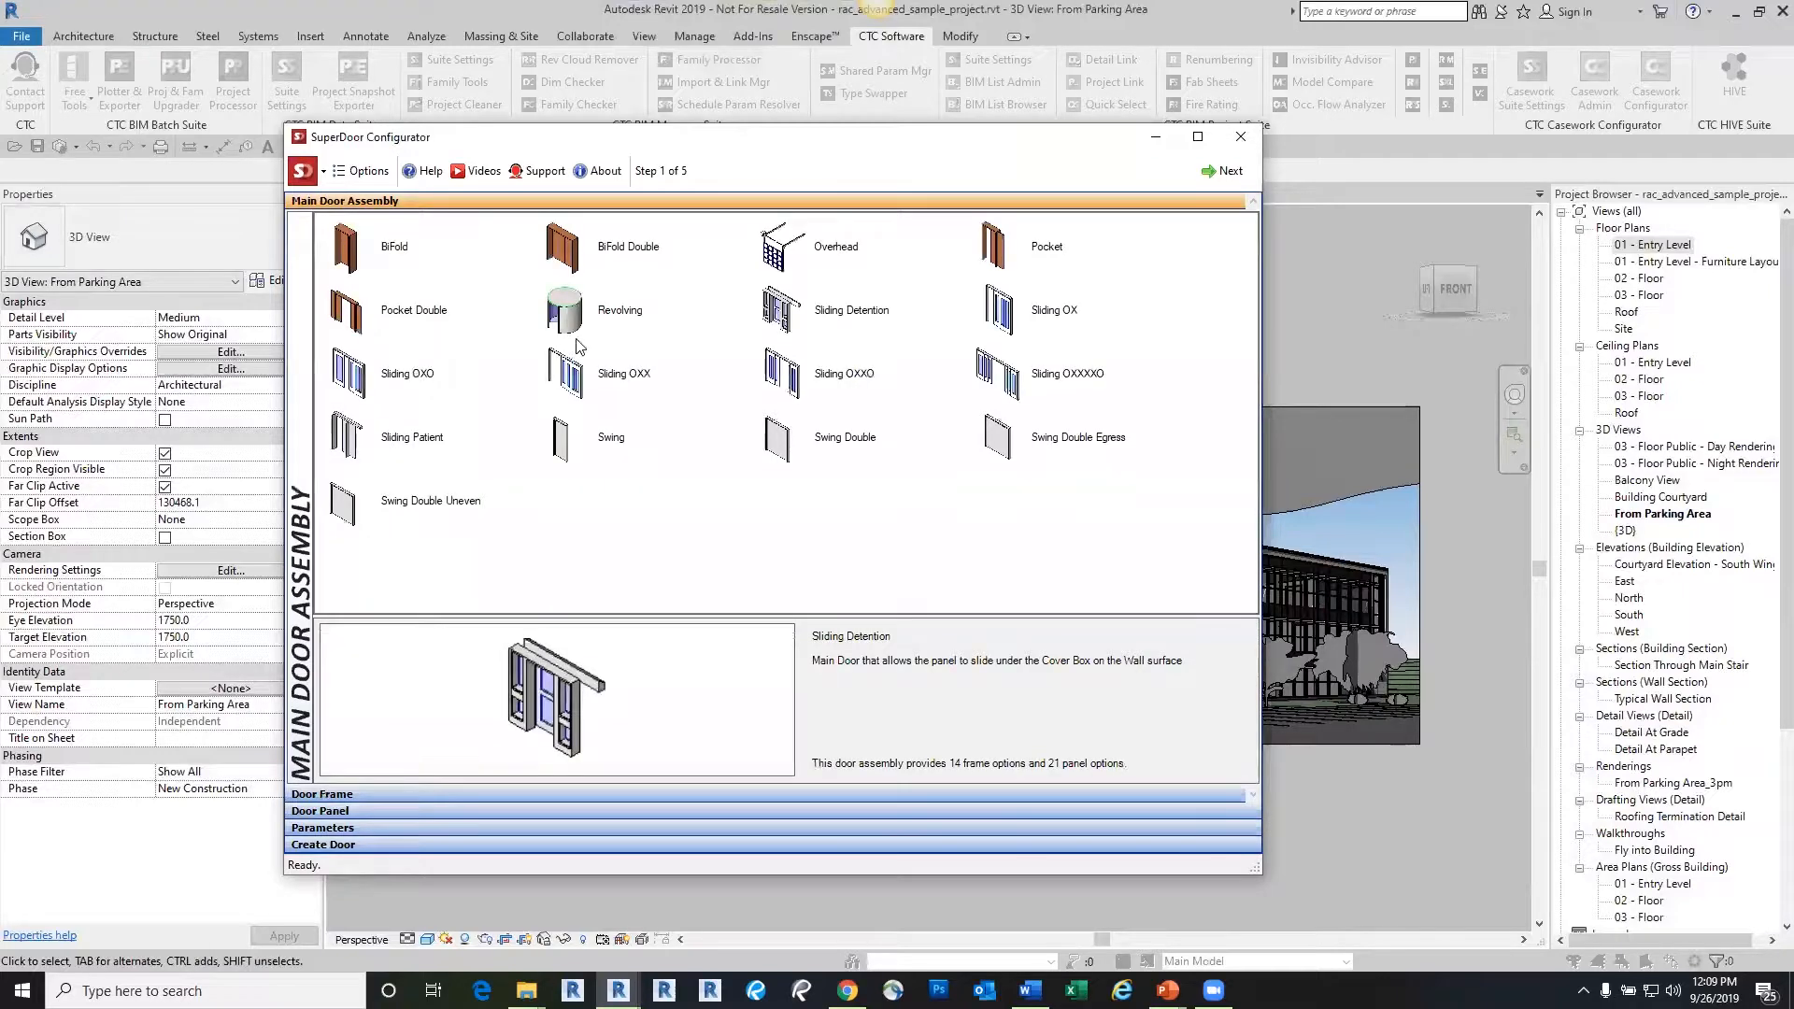
pyautogui.click(563, 446)
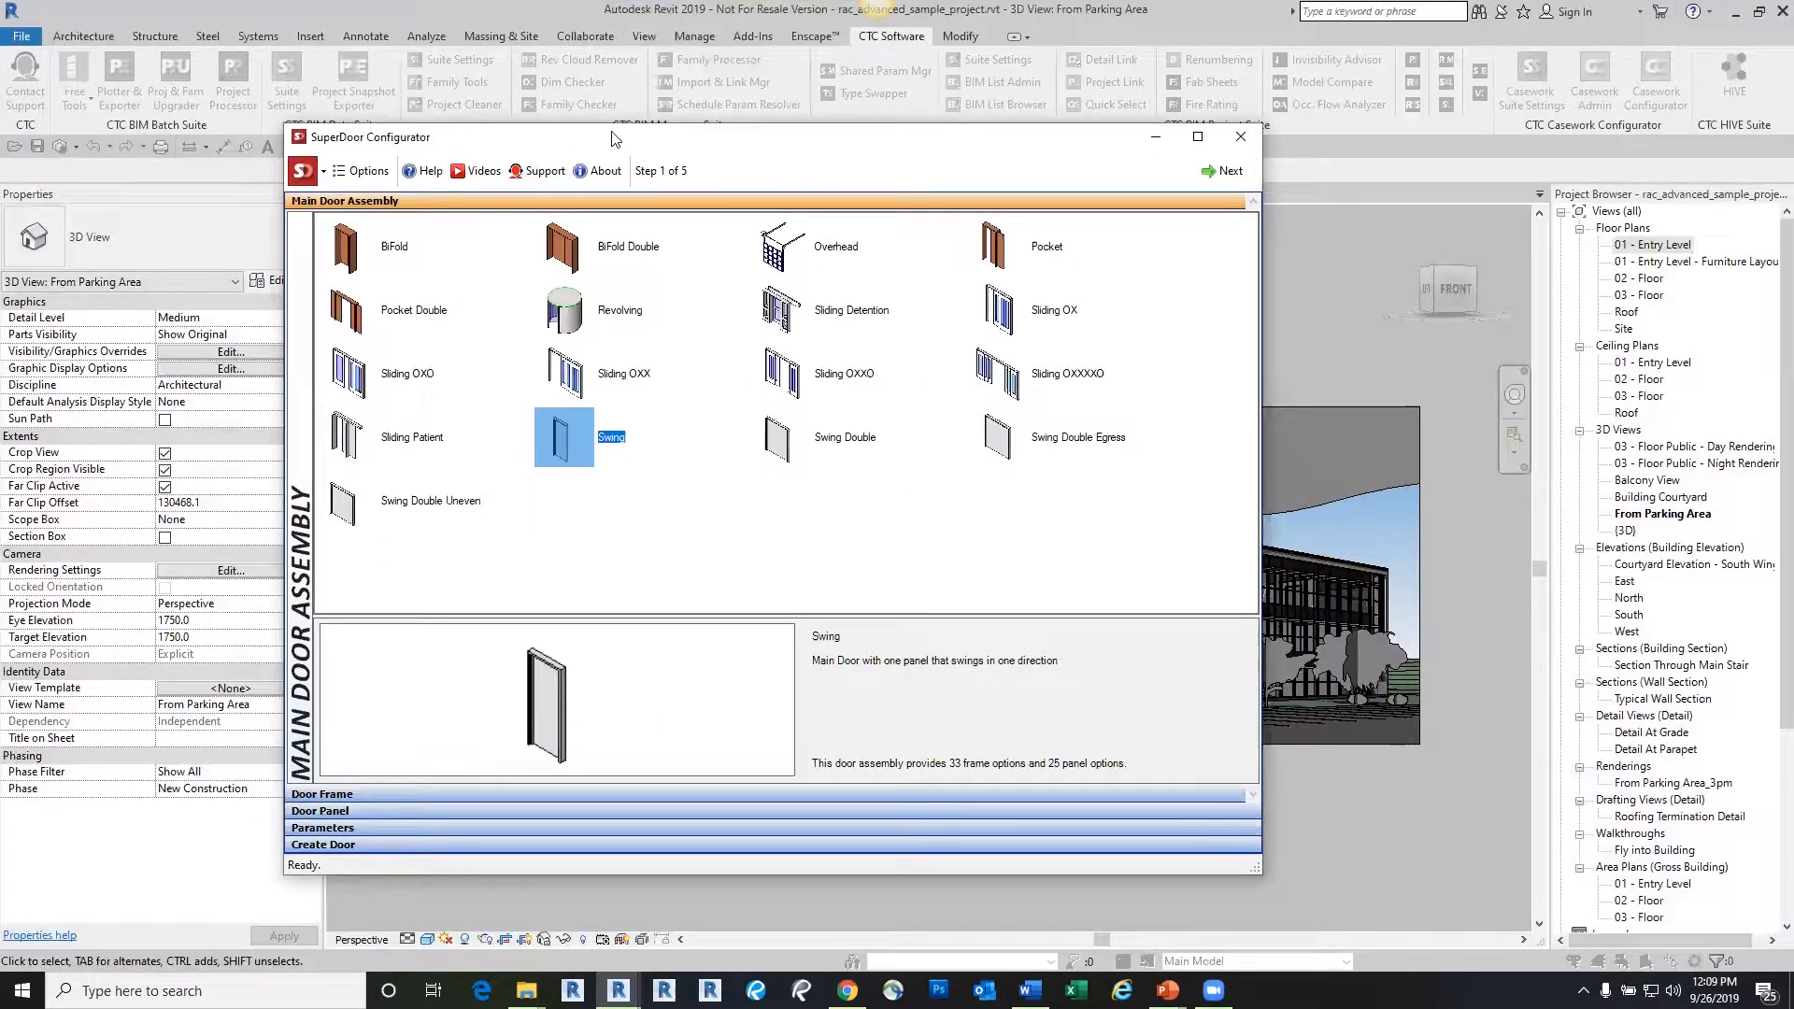
pyautogui.moveTo(598, 137); pyautogui.dragTo(677, 138)
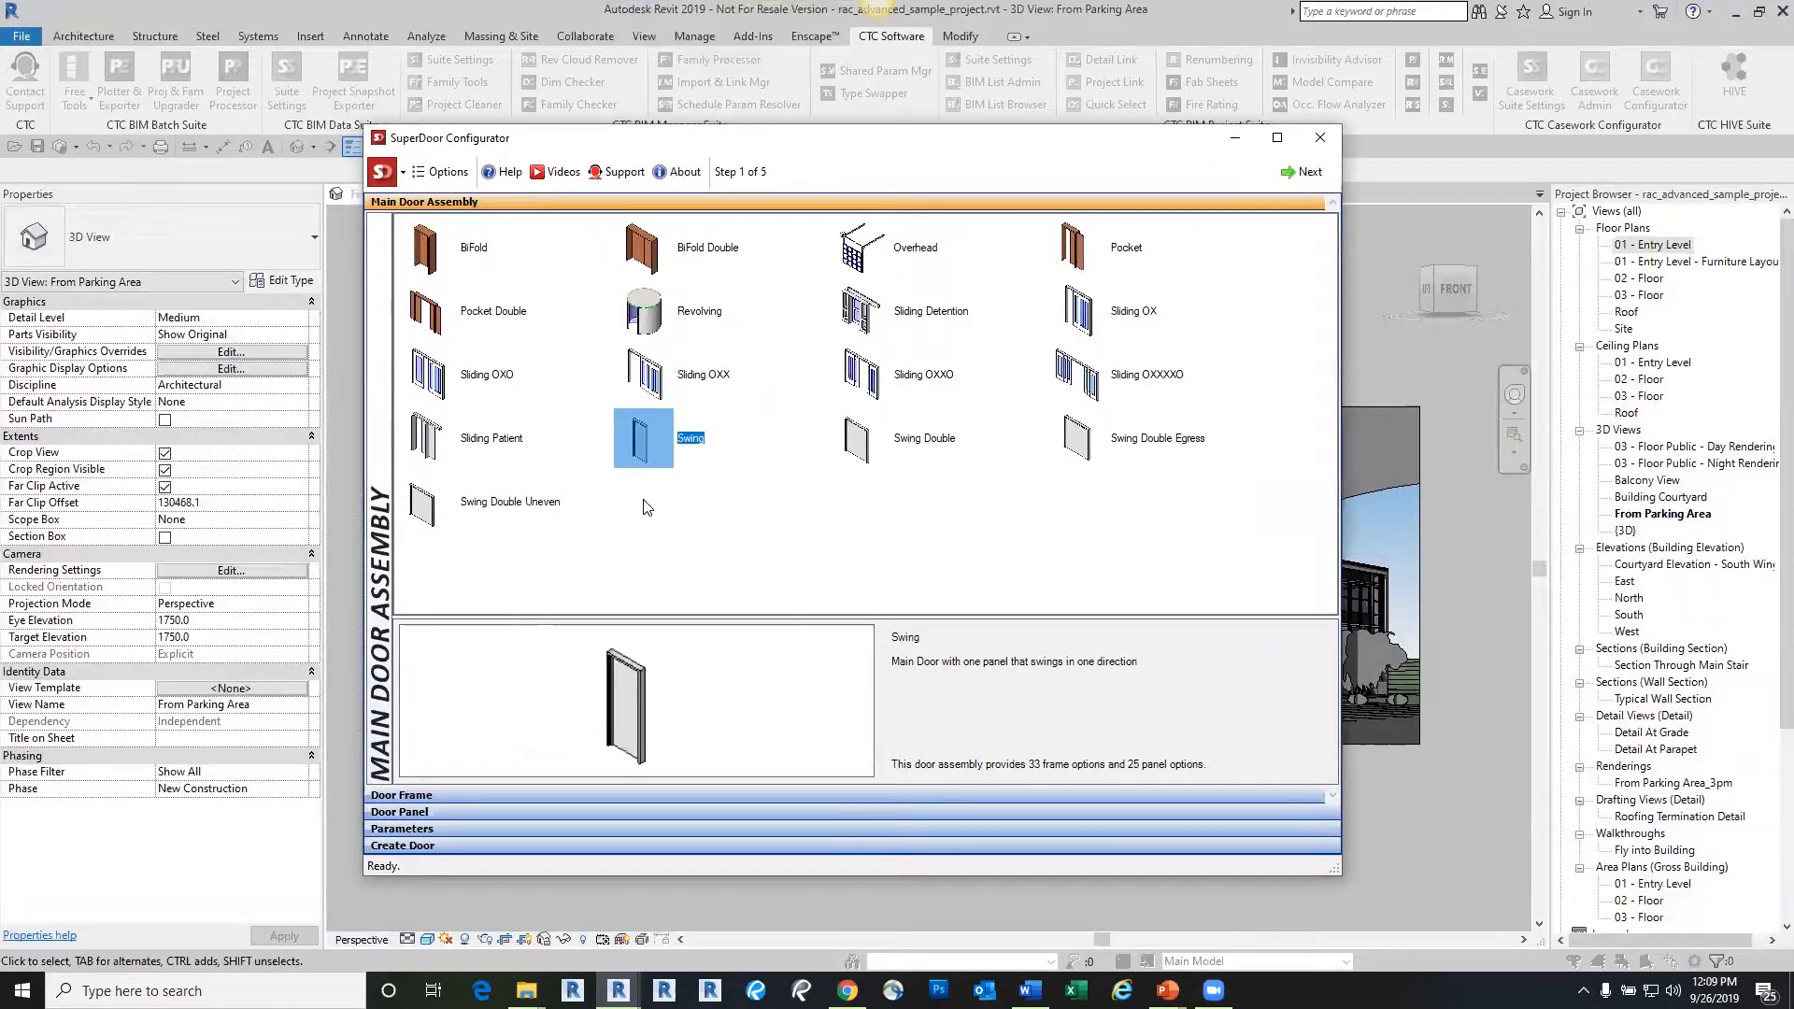
pyautogui.doubleClick(643, 447)
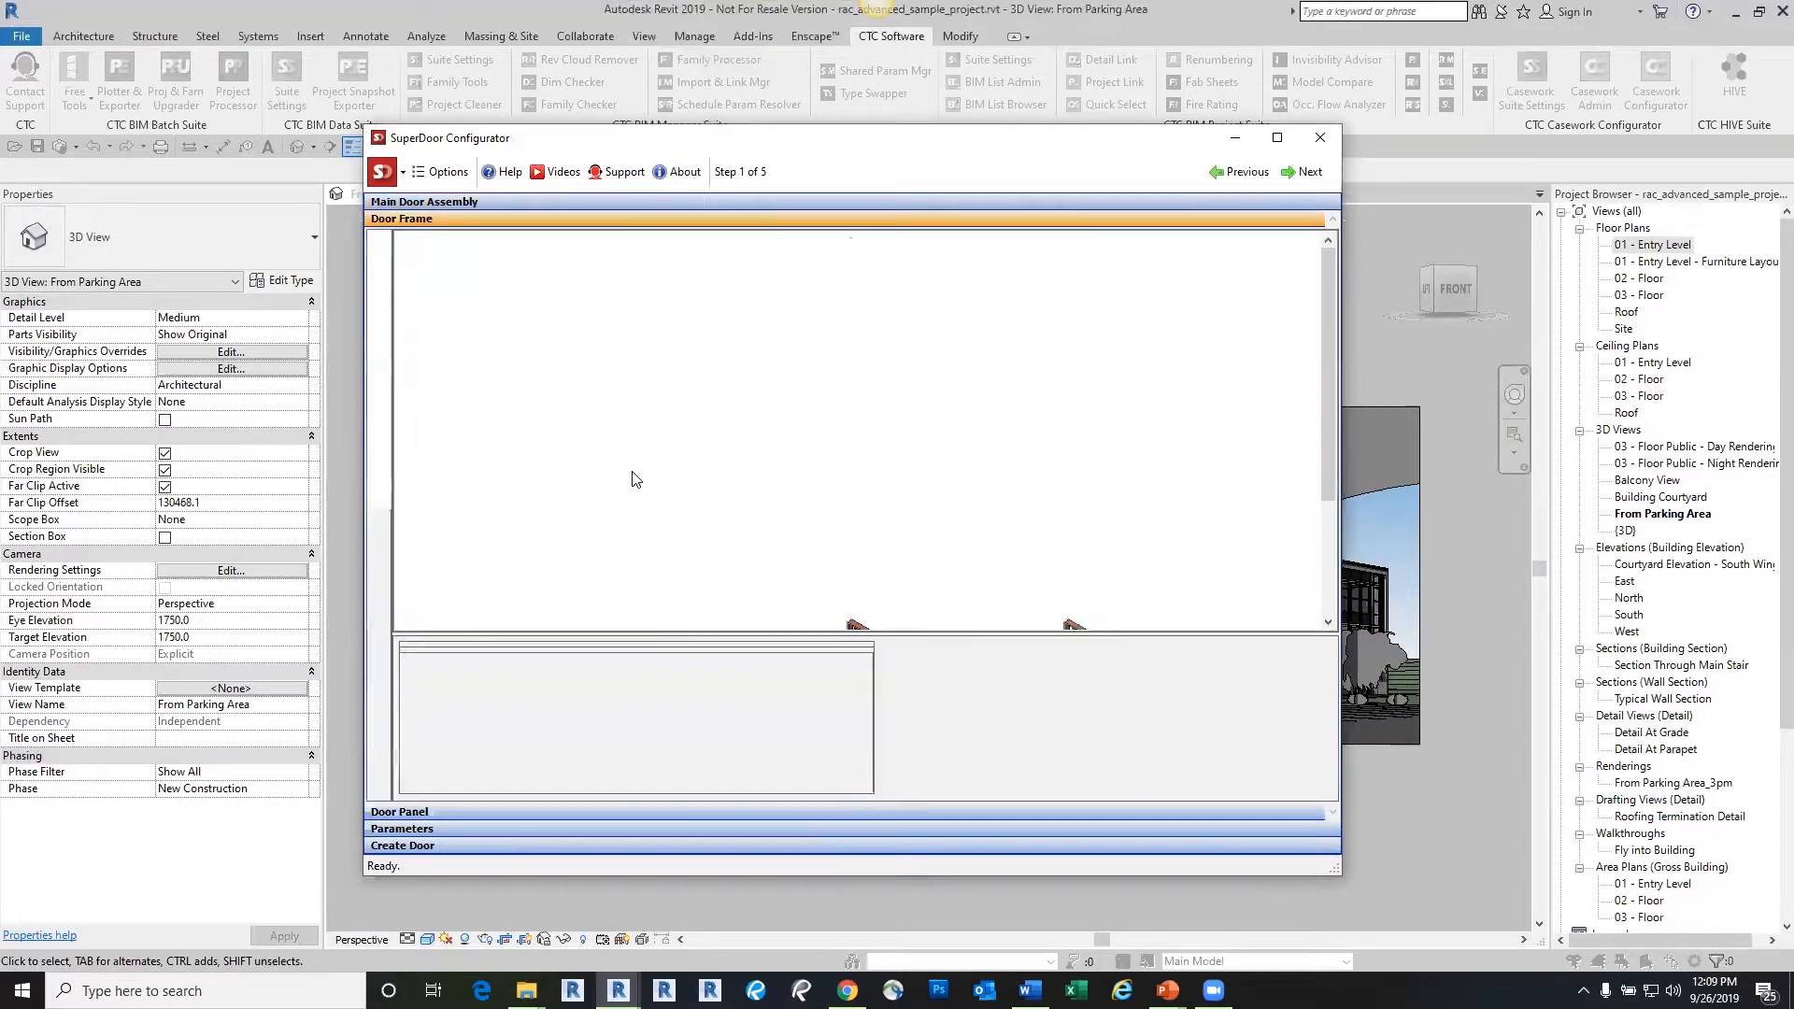
# Choose the AL-10 door frame for the swing door and preview the F2S and FG door panels
pyautogui.click(651, 335)
pyautogui.doubleClick(652, 335)
pyautogui.click(899, 269)
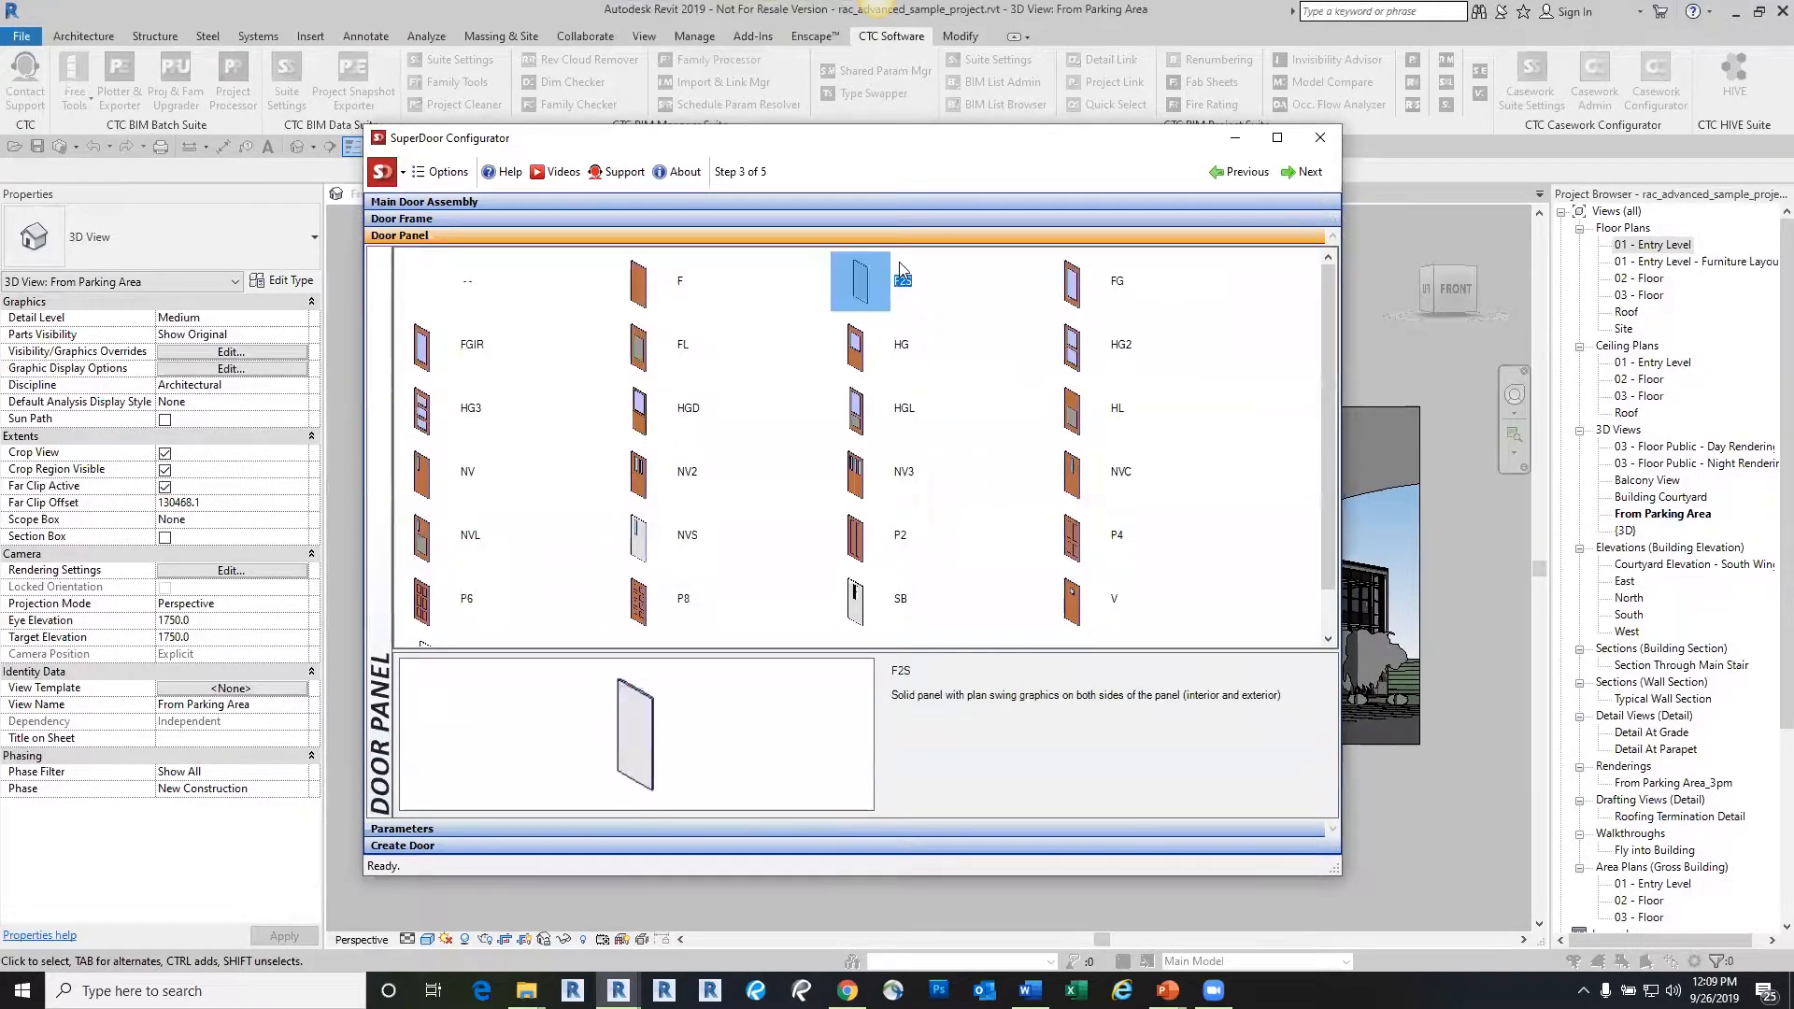
pyautogui.click(1089, 288)
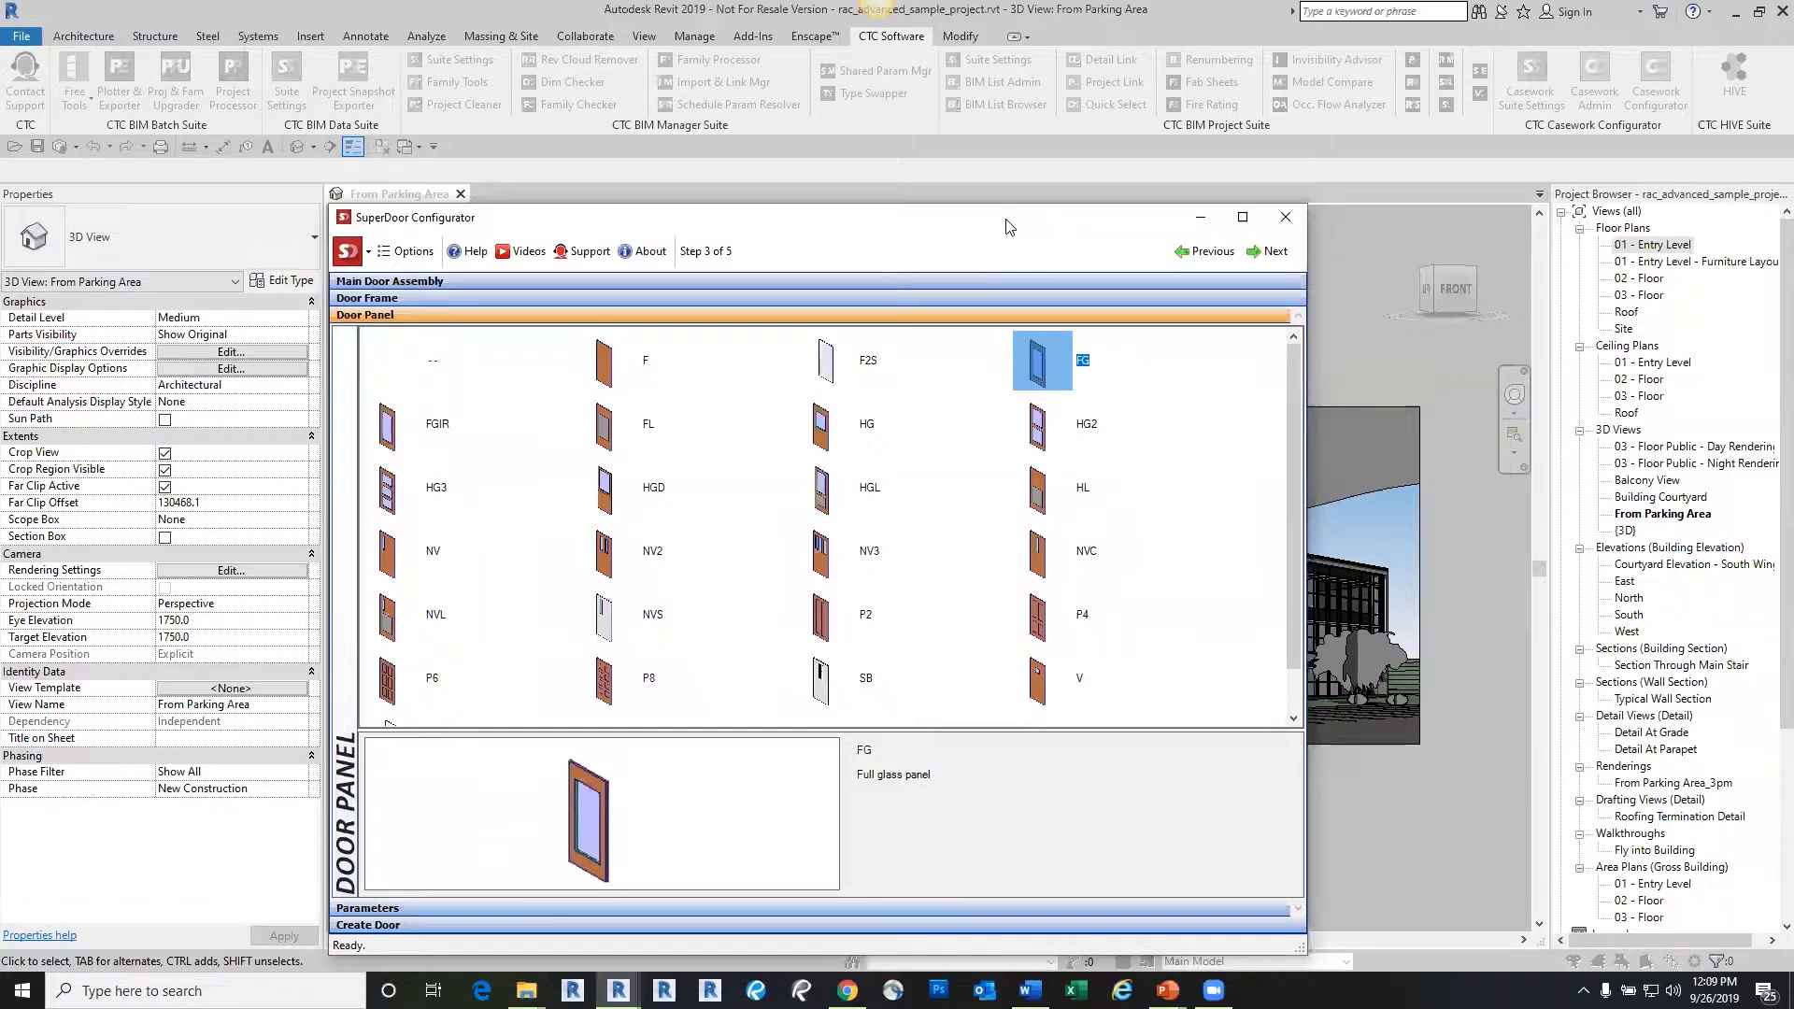
pyautogui.moveTo(1006, 226); pyautogui.dragTo(1011, 202)
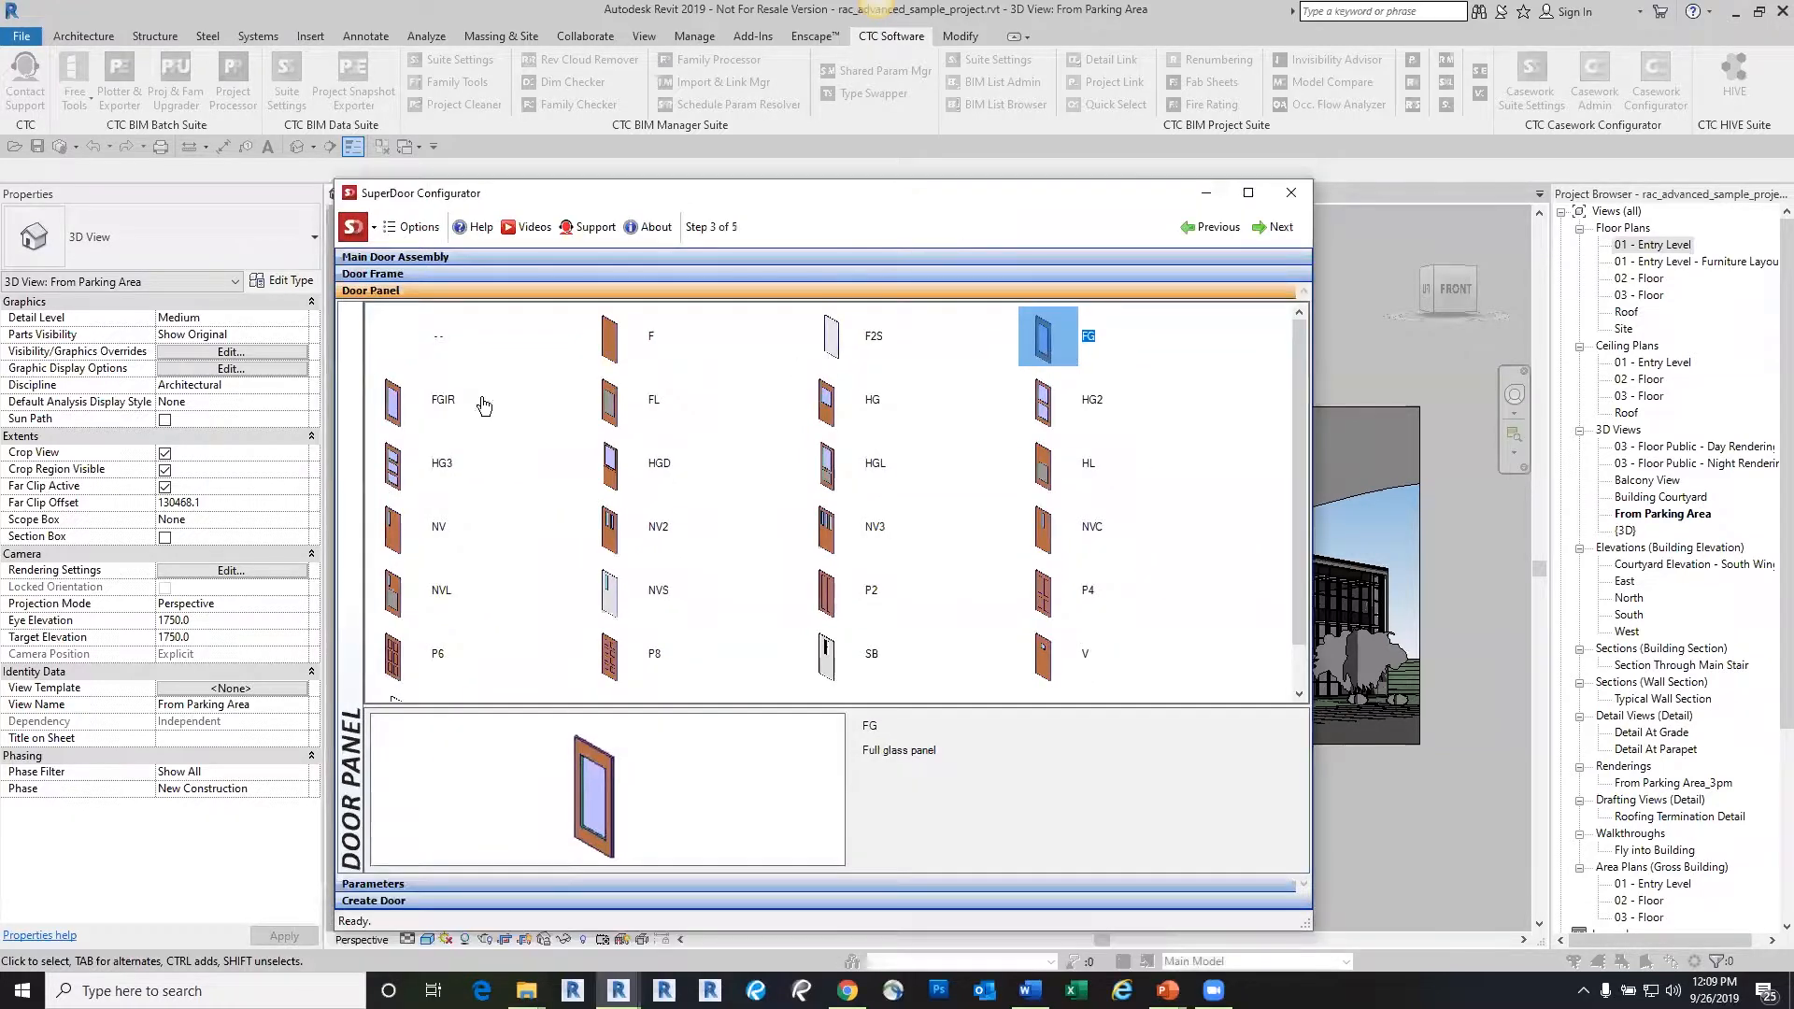
# Return to the main door assembly choices, preview Pocket and choose Swing
pyautogui.click(424, 258)
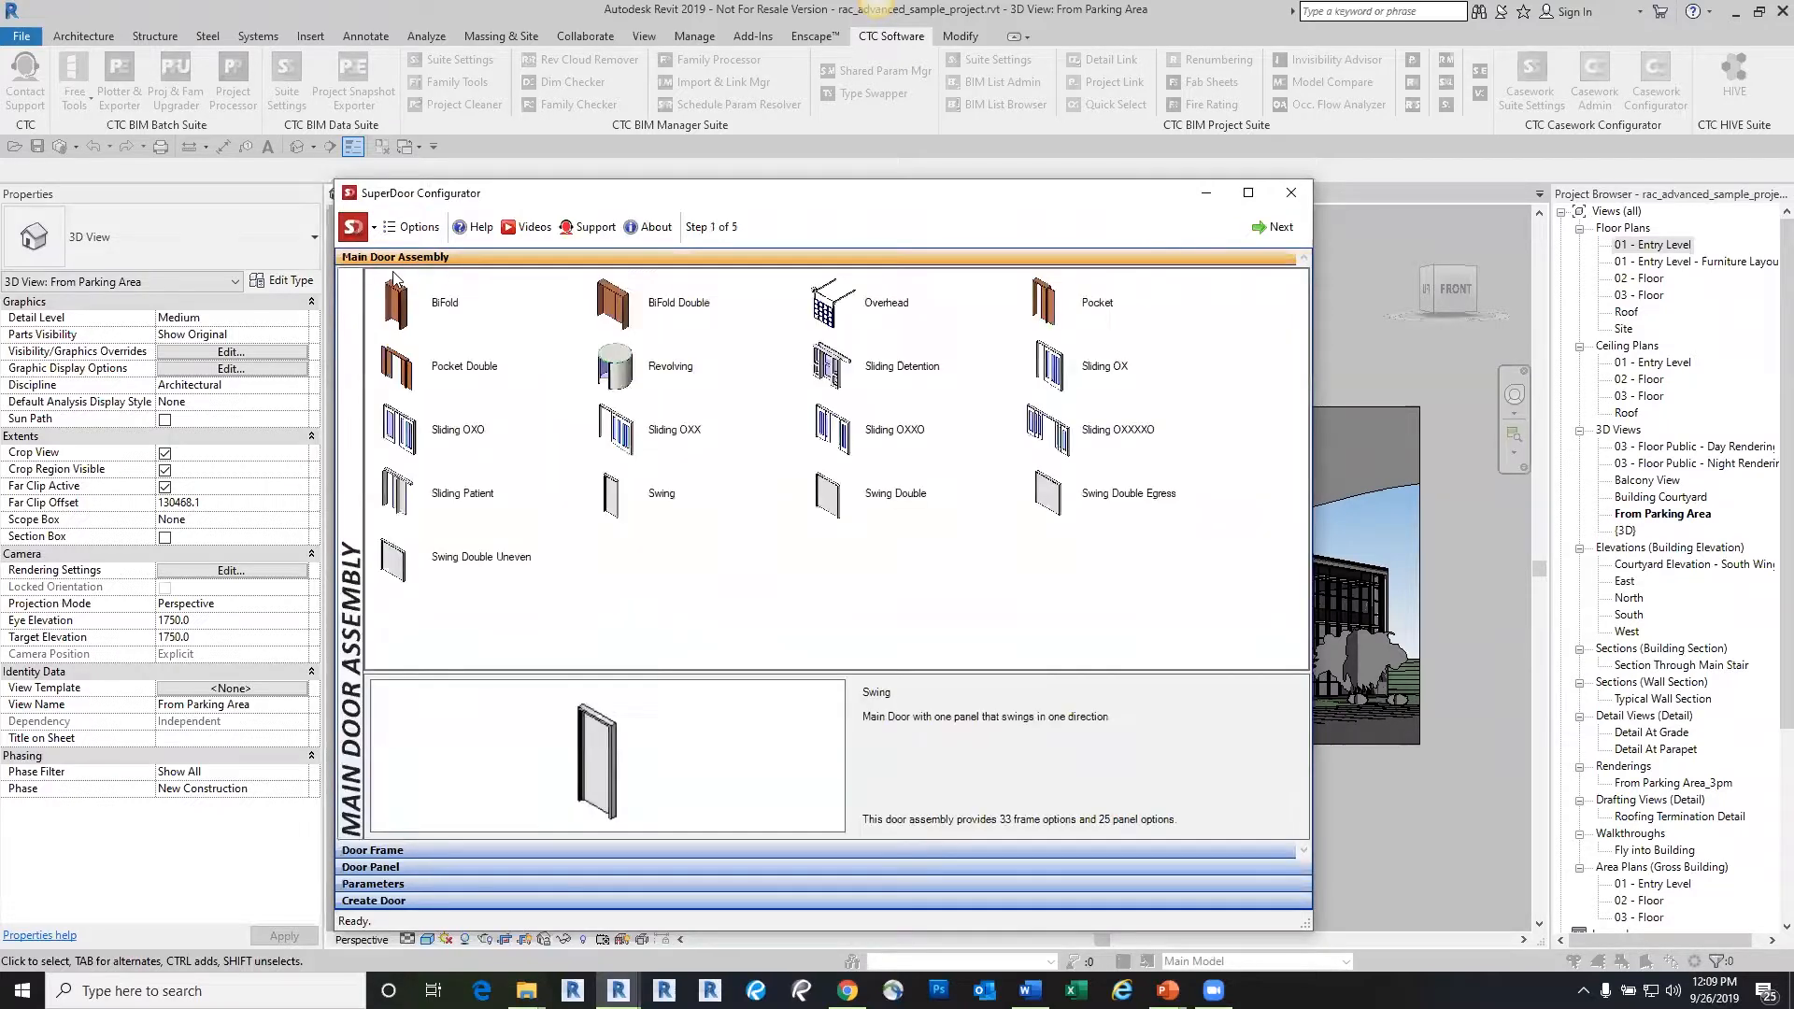
pyautogui.click(1041, 308)
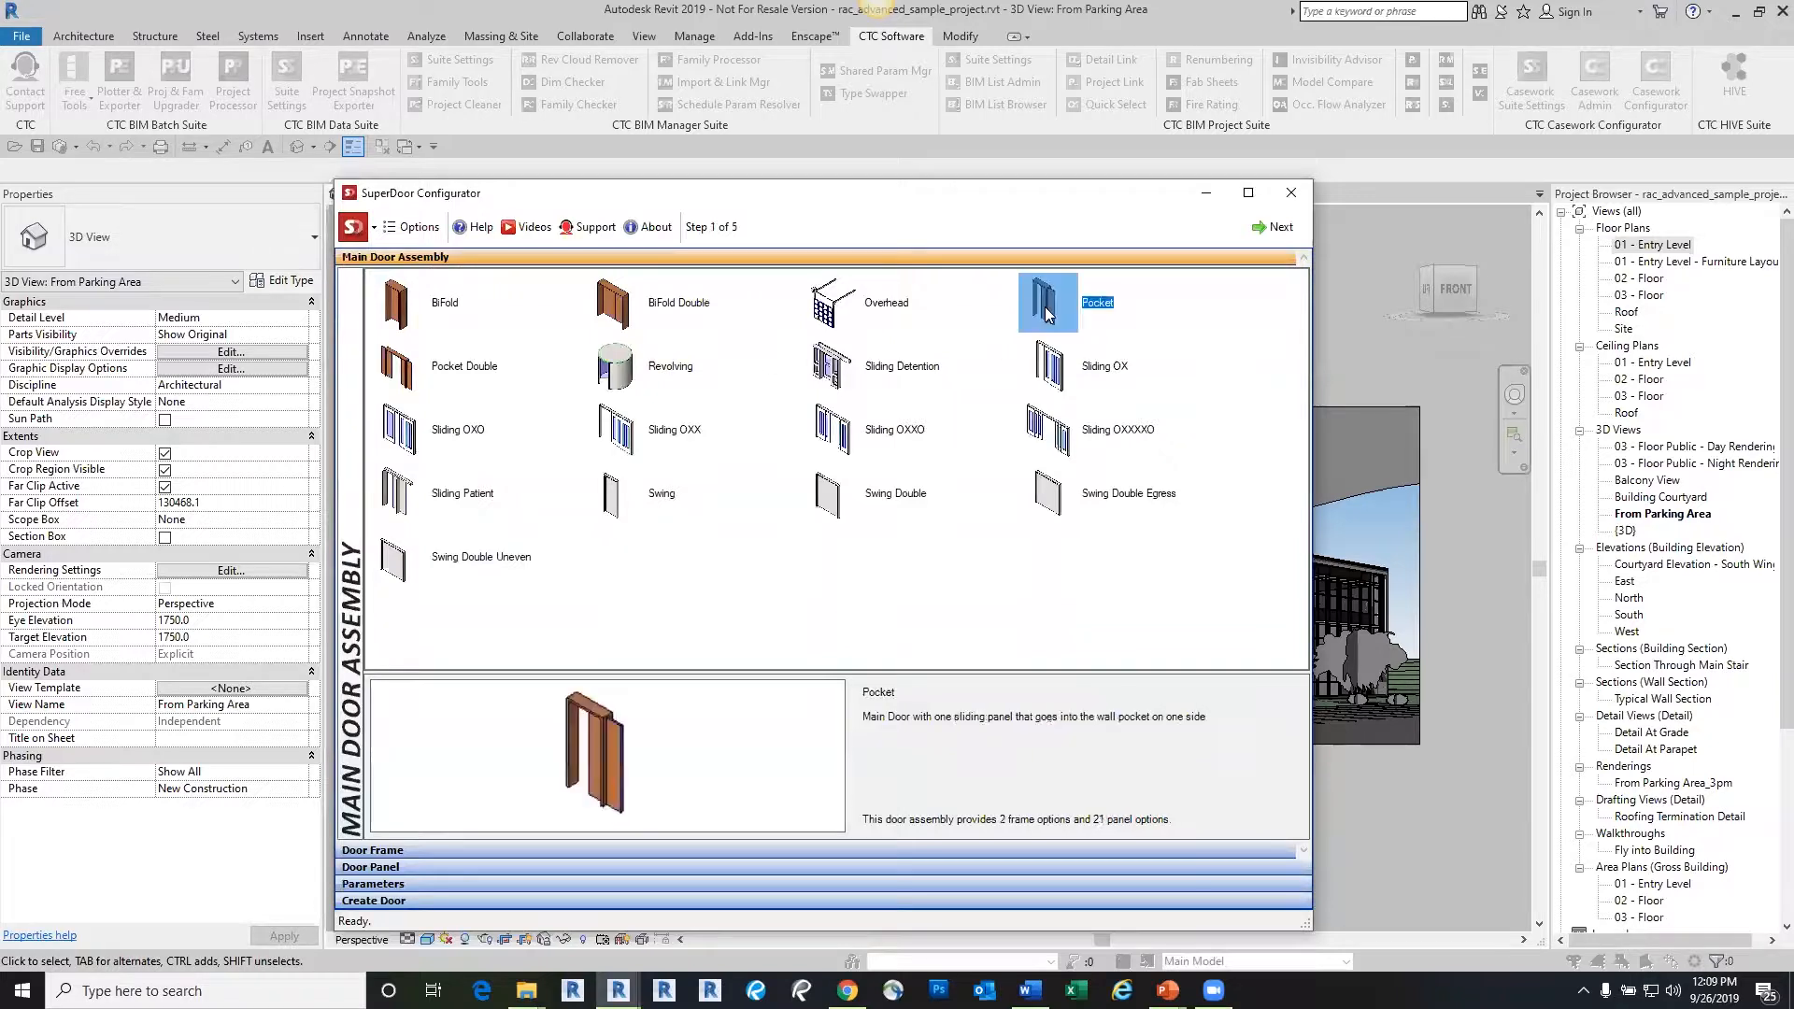
pyautogui.click(610, 507)
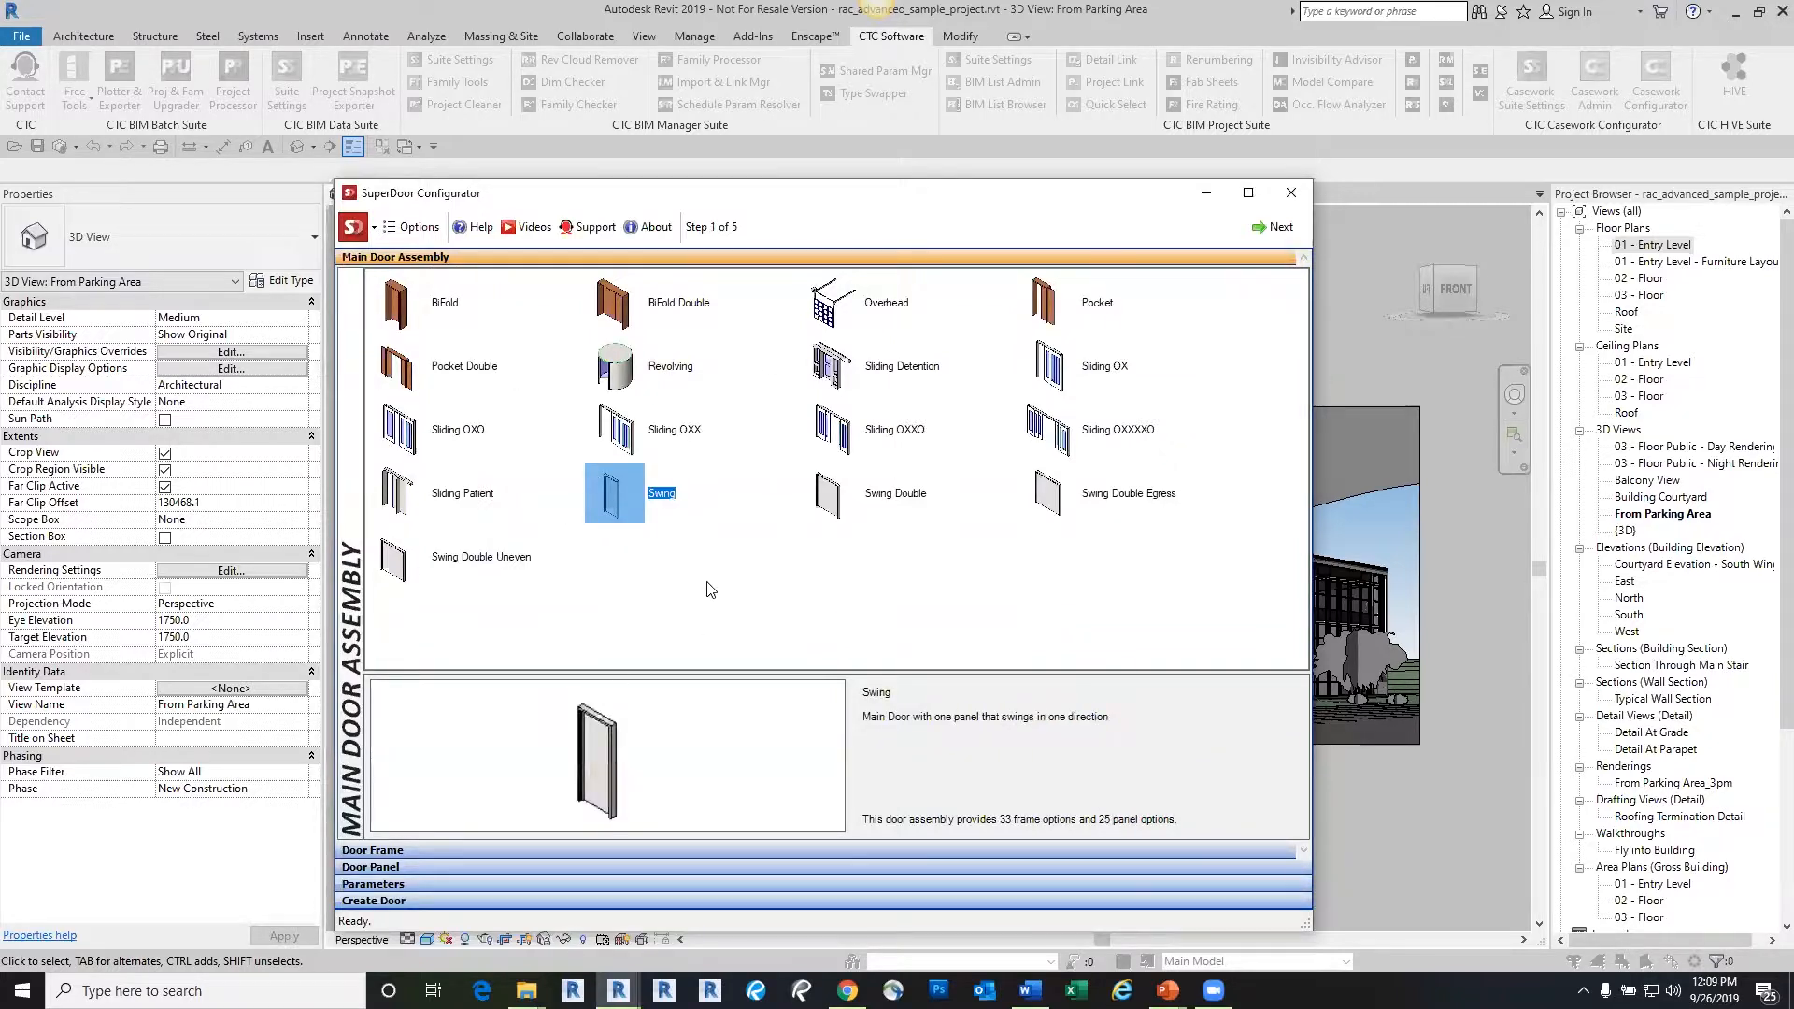
pyautogui.doubleClick(609, 497)
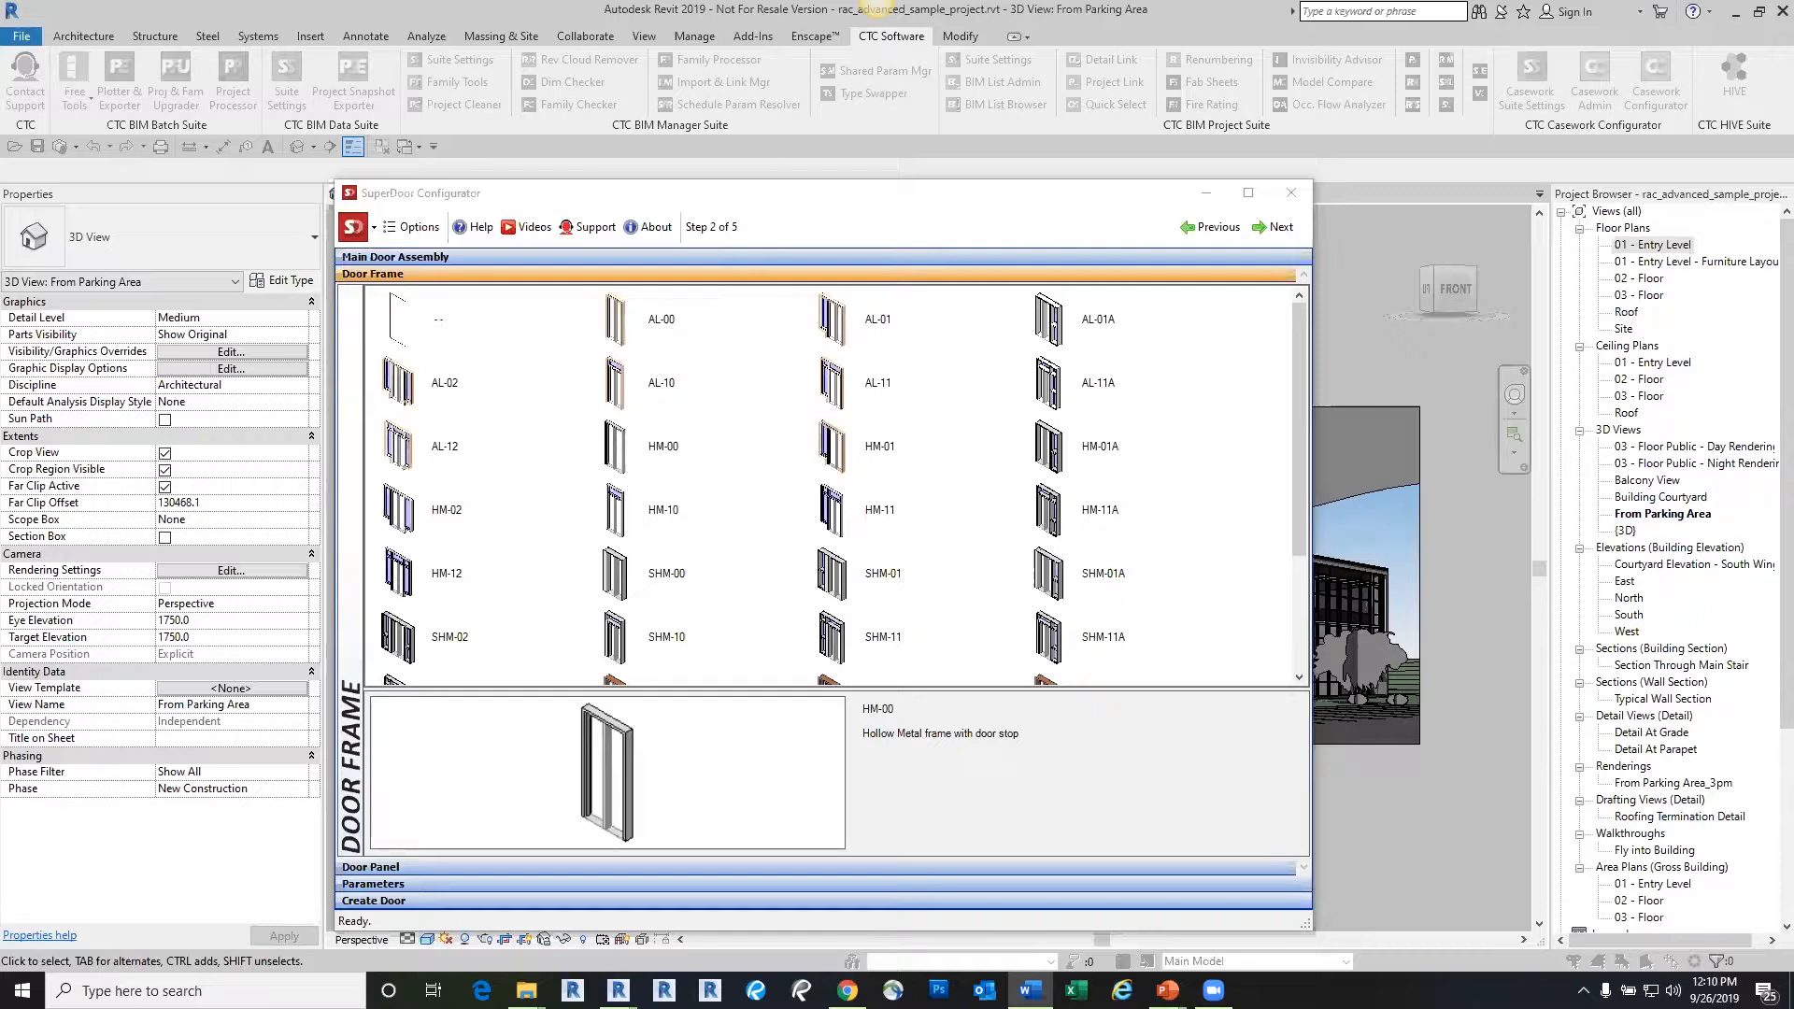
# Look through the available door frames and choose HM-02 for the swing door
pyautogui.click(665, 394)
pyautogui.scroll(-2, 532, 542)
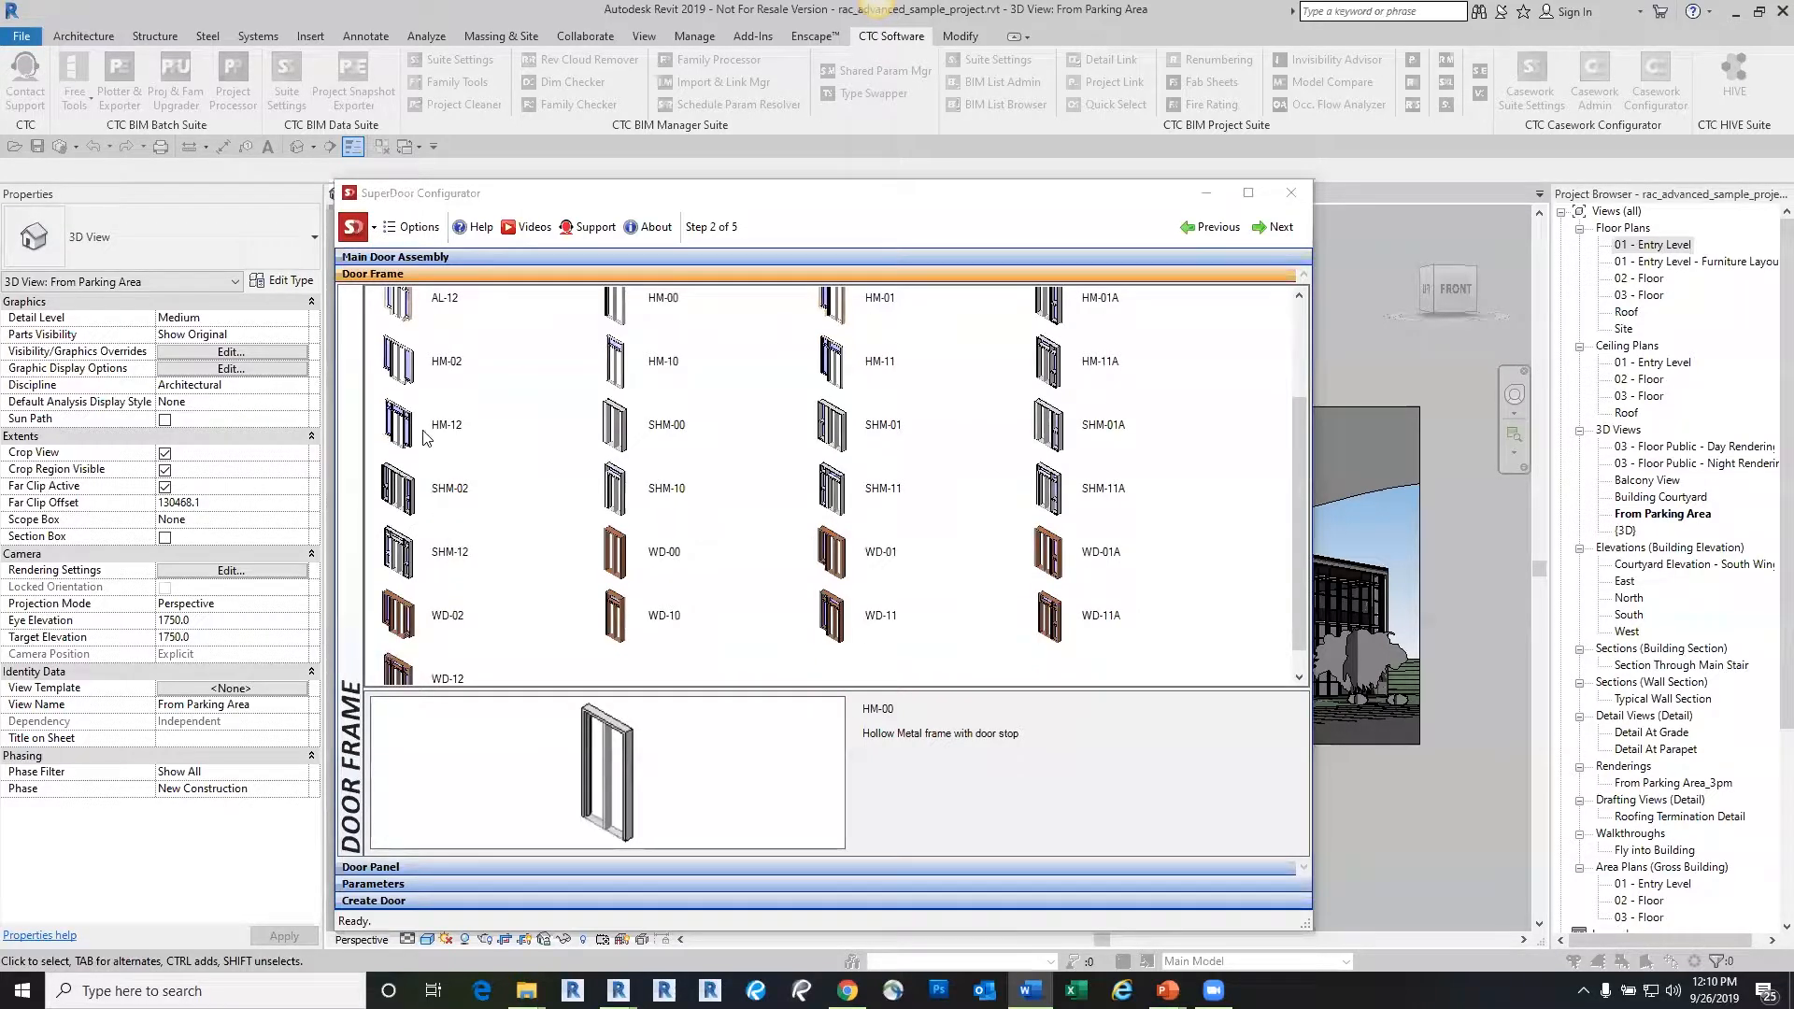
pyautogui.scroll(2, 422, 447)
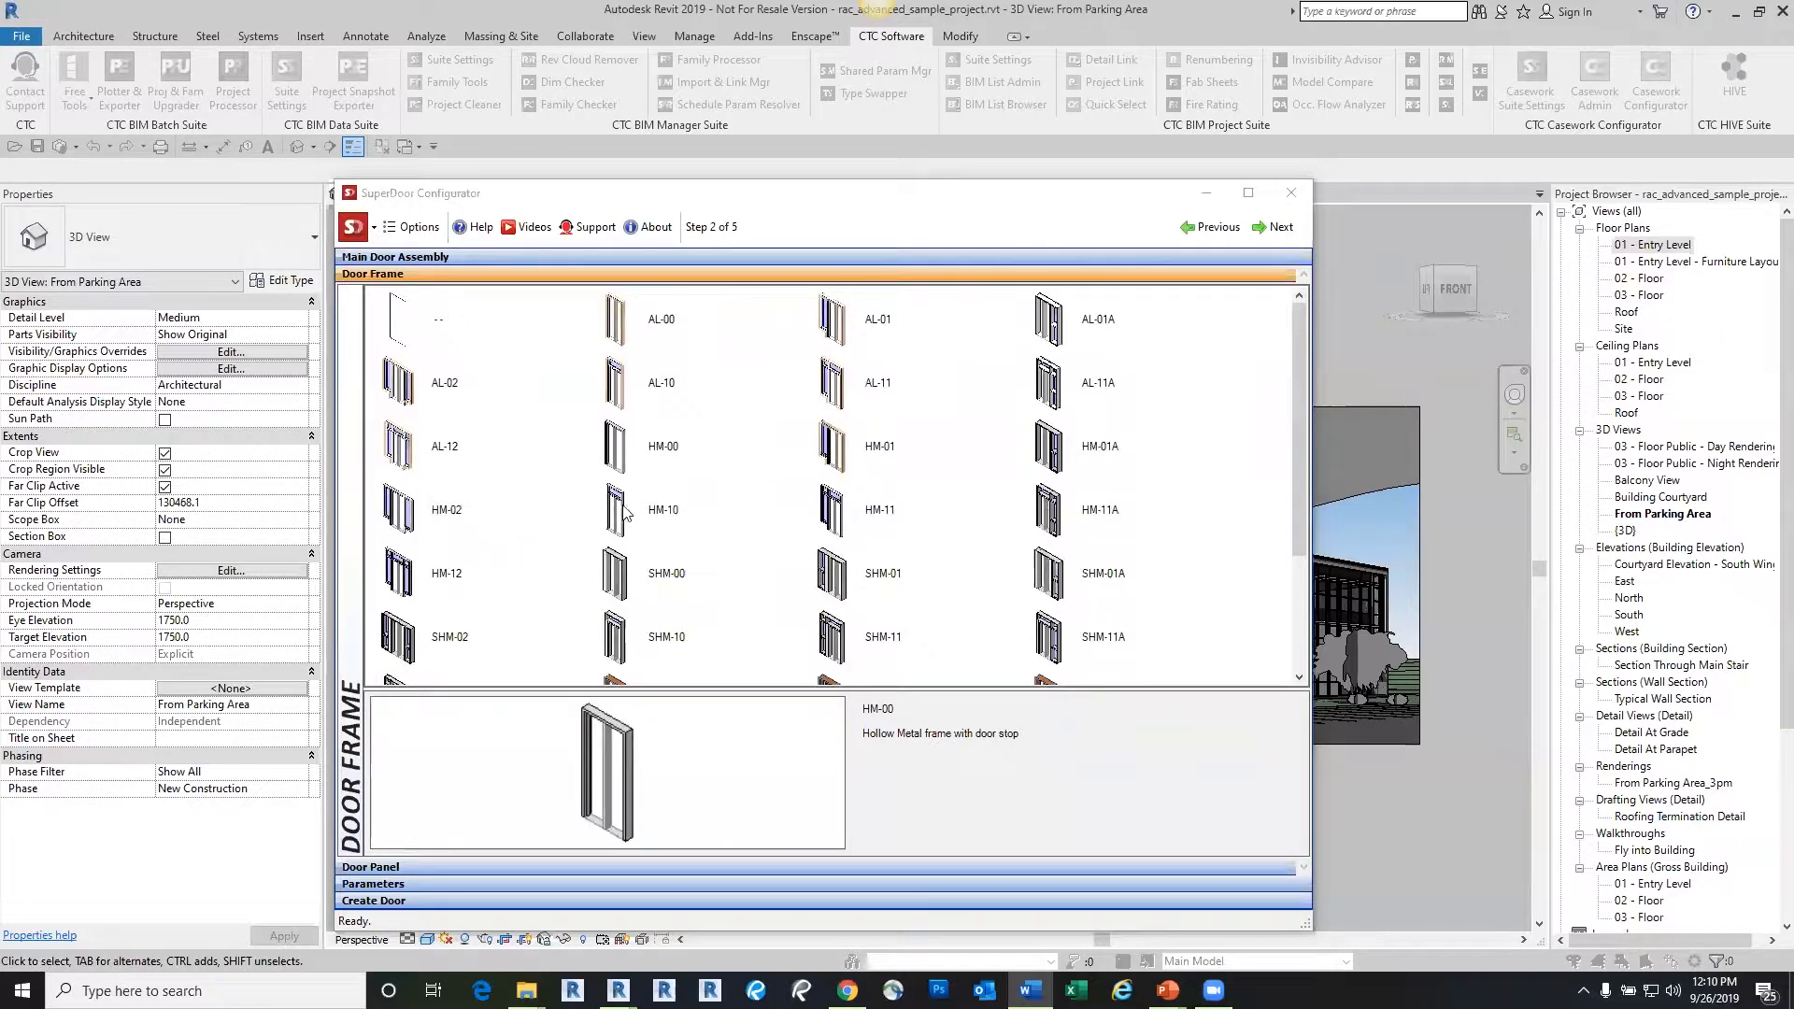
pyautogui.doubleClick(403, 516)
# Preview the HGD door panel and choose the full glass panel FG instead
pyautogui.click(680, 478)
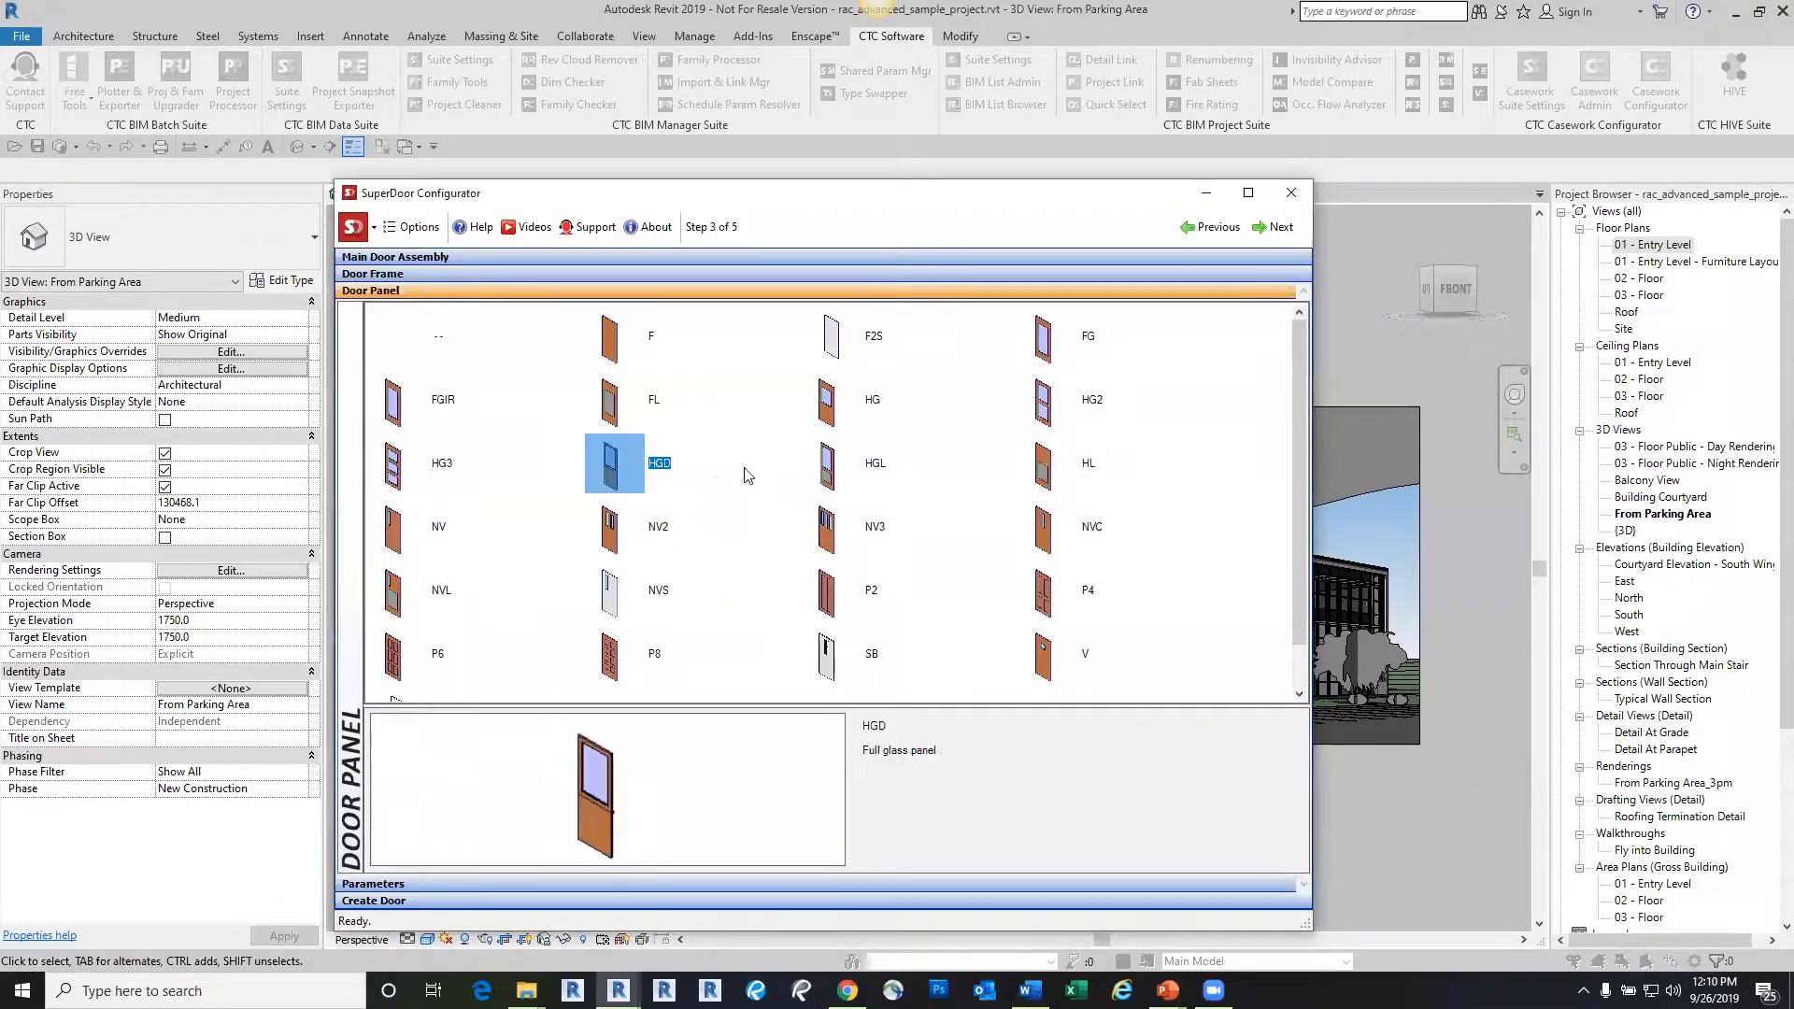
pyautogui.click(1047, 338)
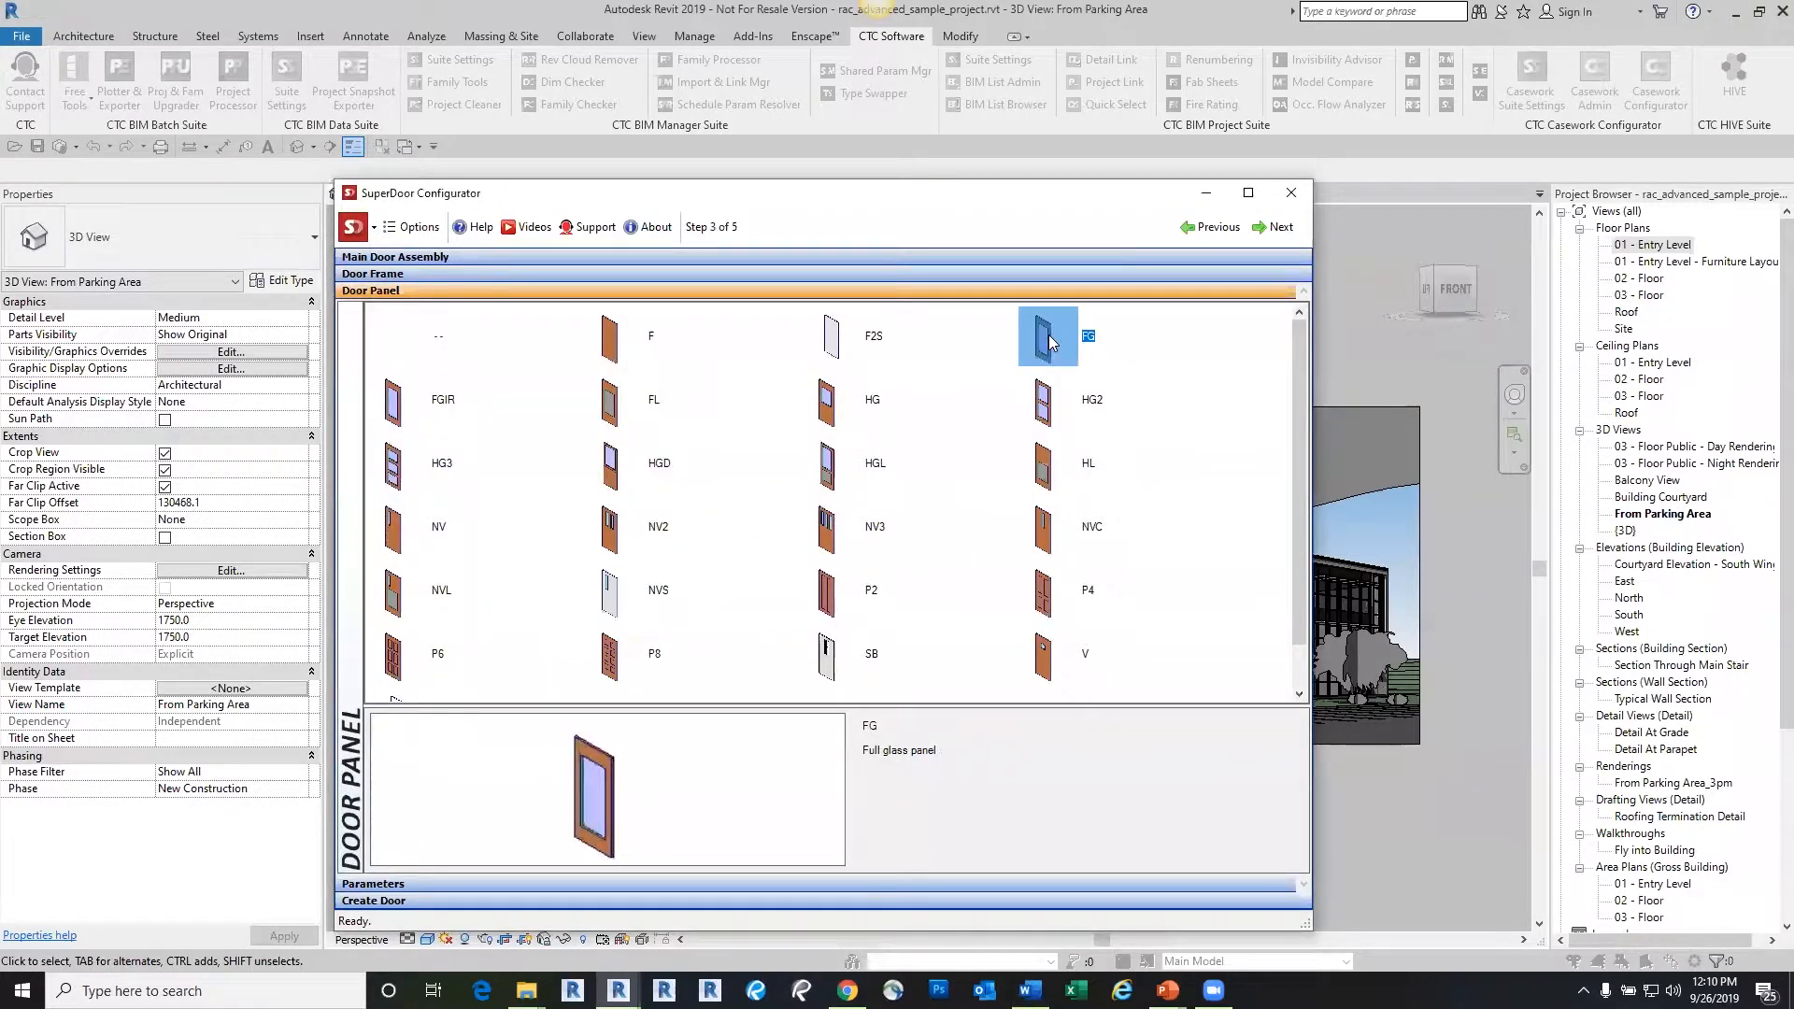
pyautogui.doubleClick(1046, 339)
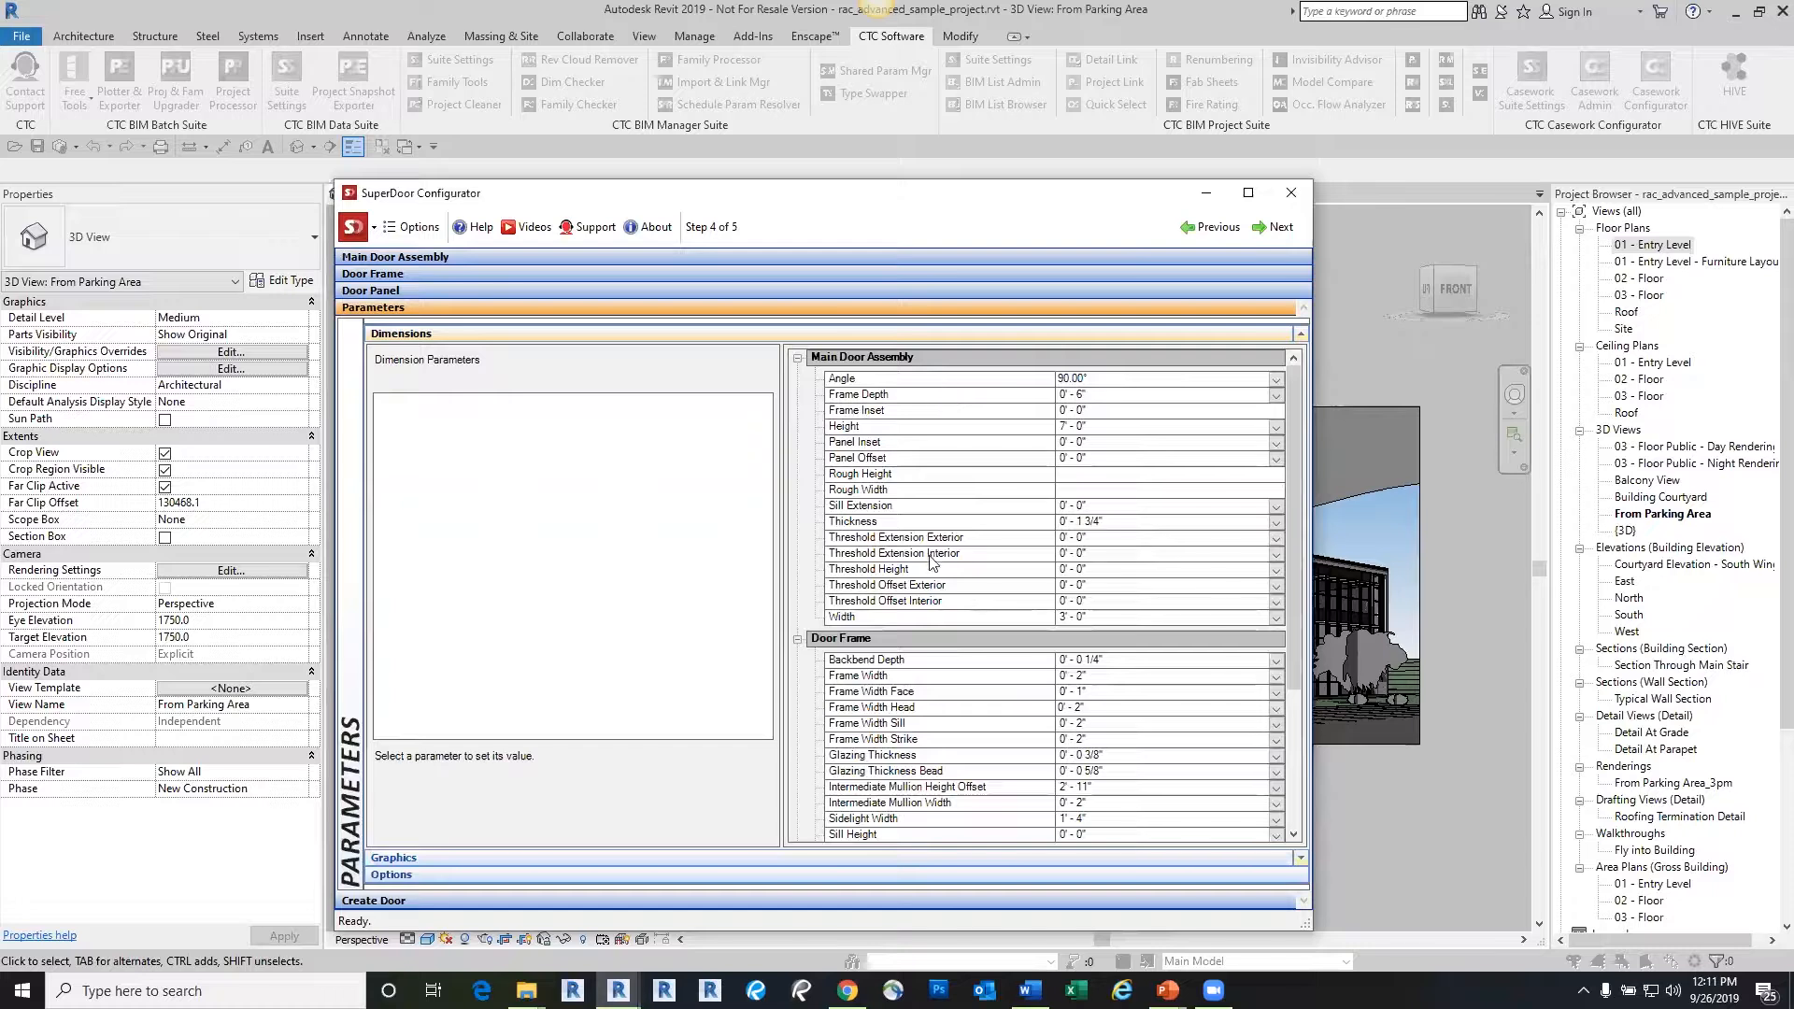
# Examine the Height dimension parameter of the main door assembly with its diagram and description
pyautogui.click(874, 427)
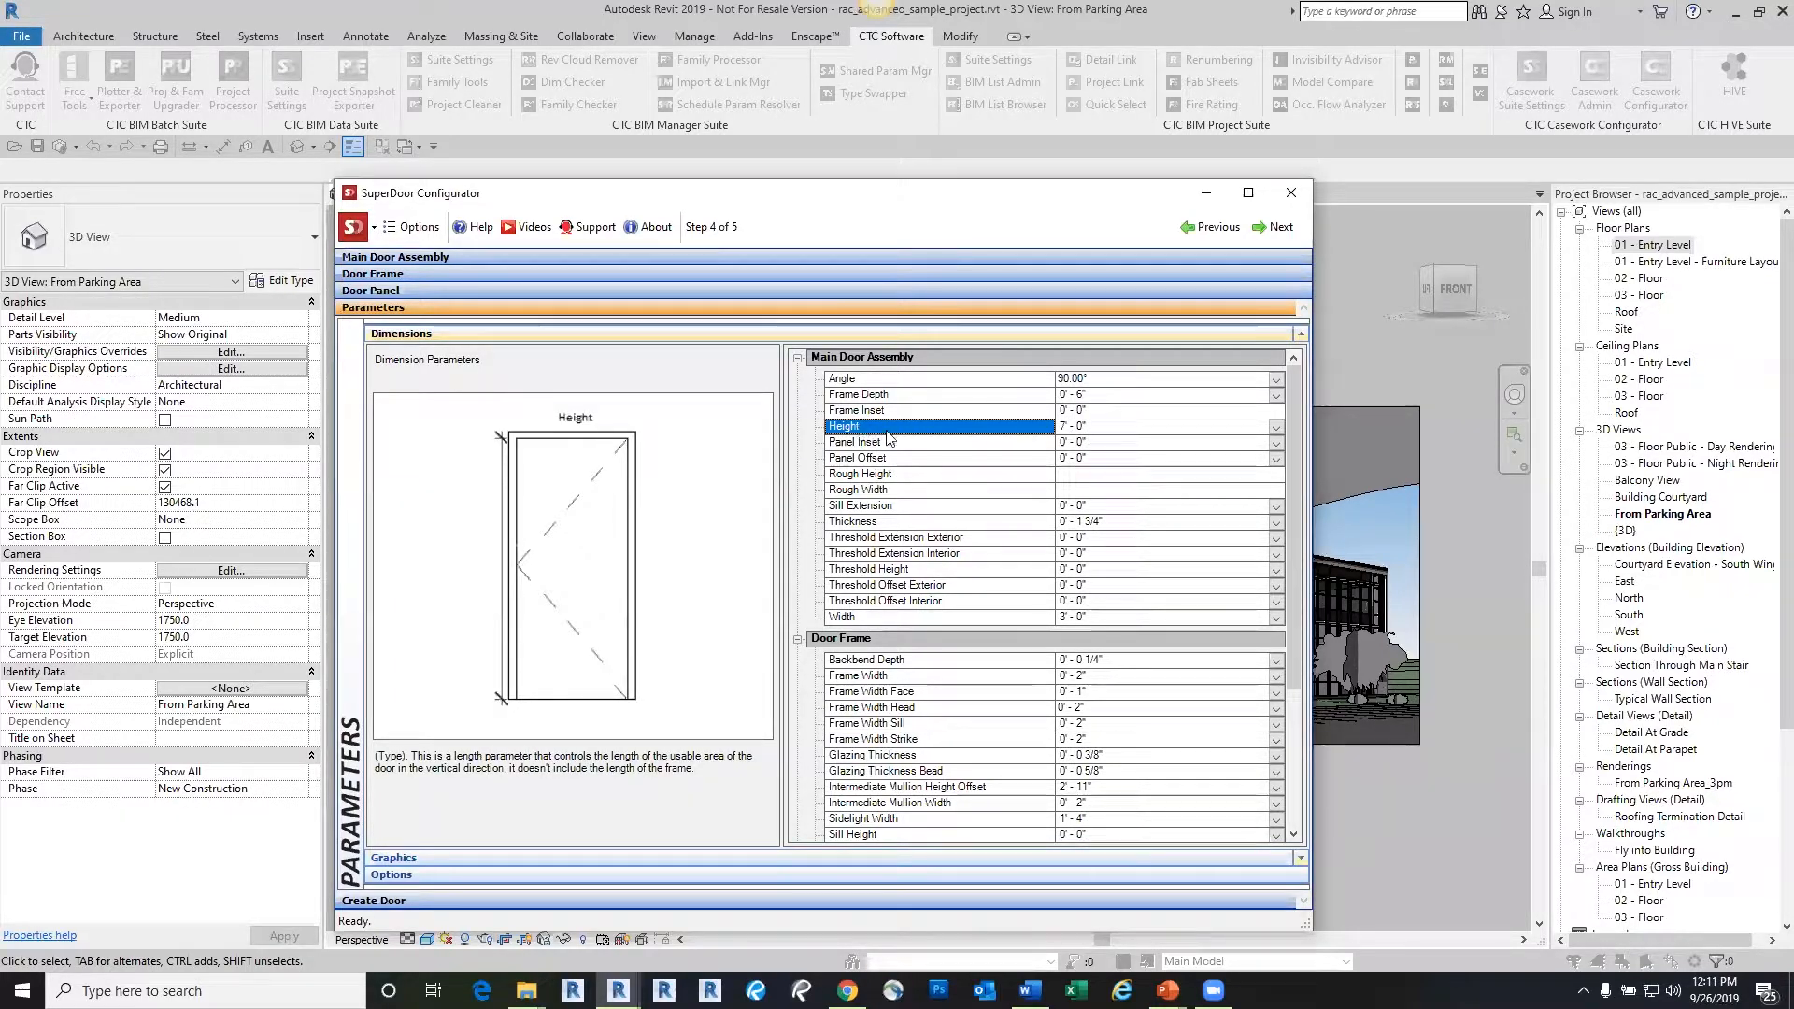
pyautogui.click(1083, 427)
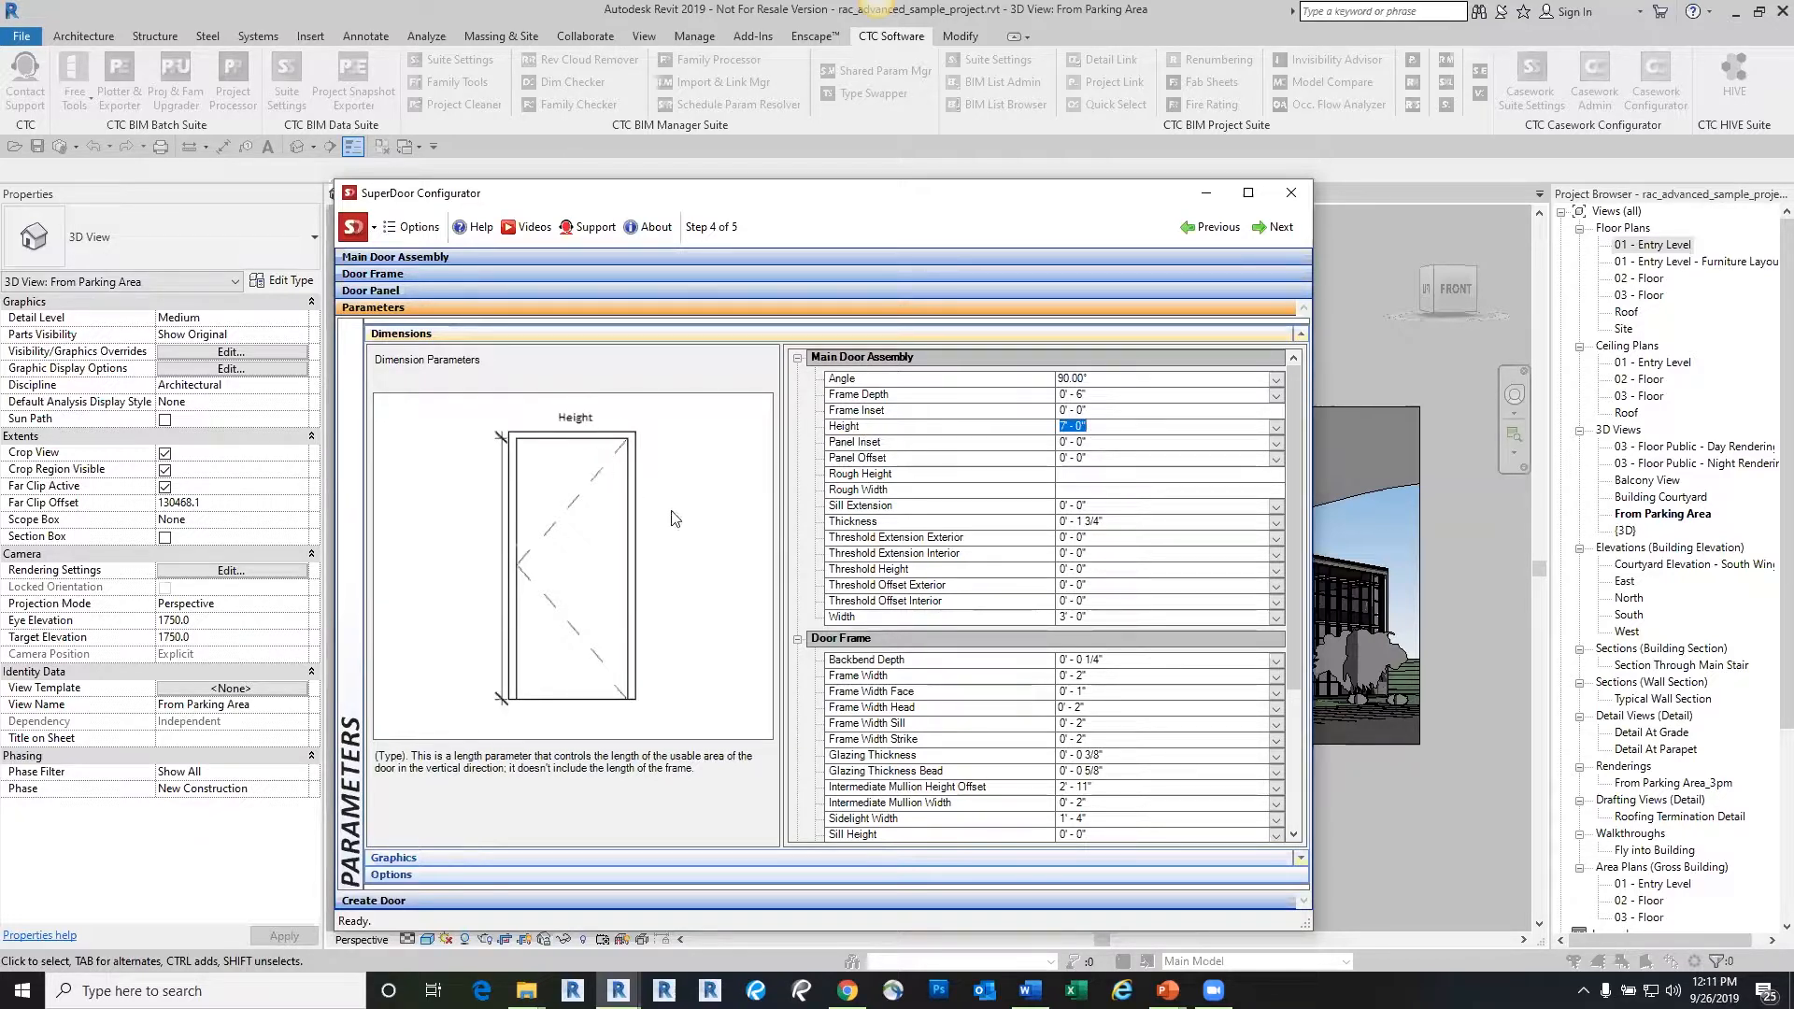
pyautogui.click(651, 531)
pyautogui.click(647, 532)
pyautogui.click(872, 429)
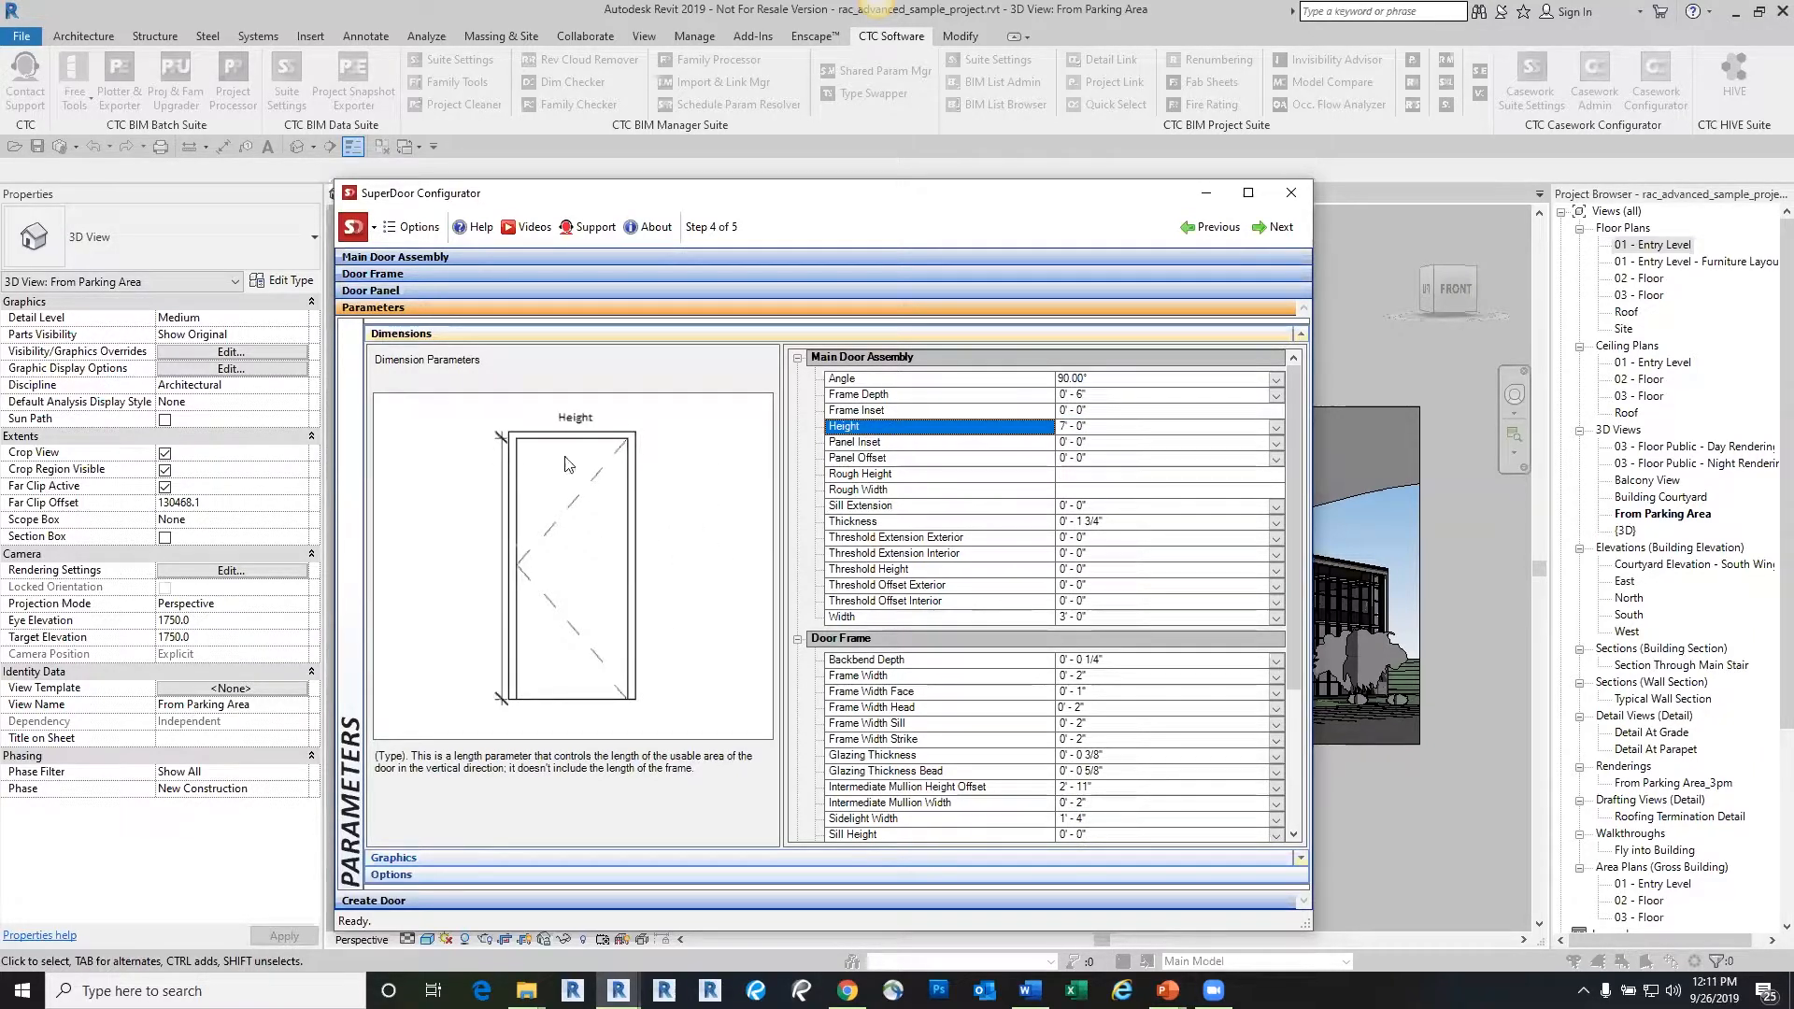
pyautogui.press('ctrl')
pyautogui.press('ctrl')
pyautogui.click(864, 9)
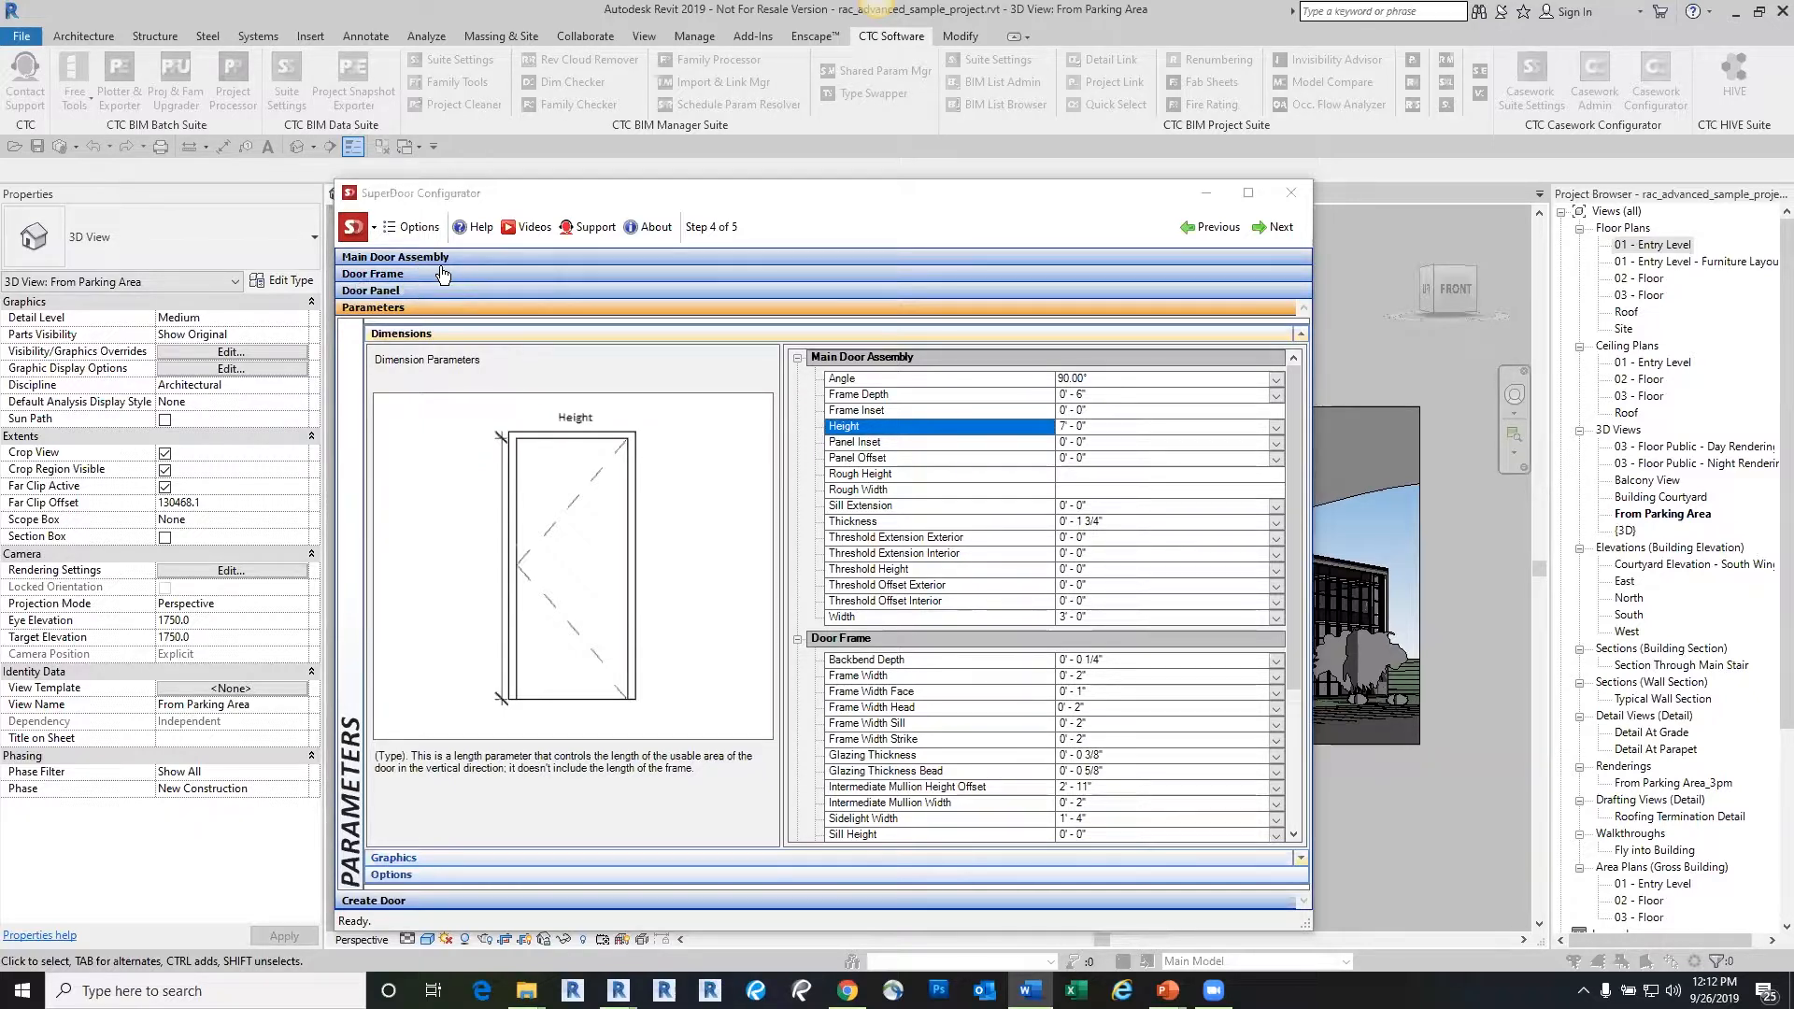
# Return to the main door assembly choices, preview Revolving and Pocket, and view the frames offered for Pocket
pyautogui.click(408, 278)
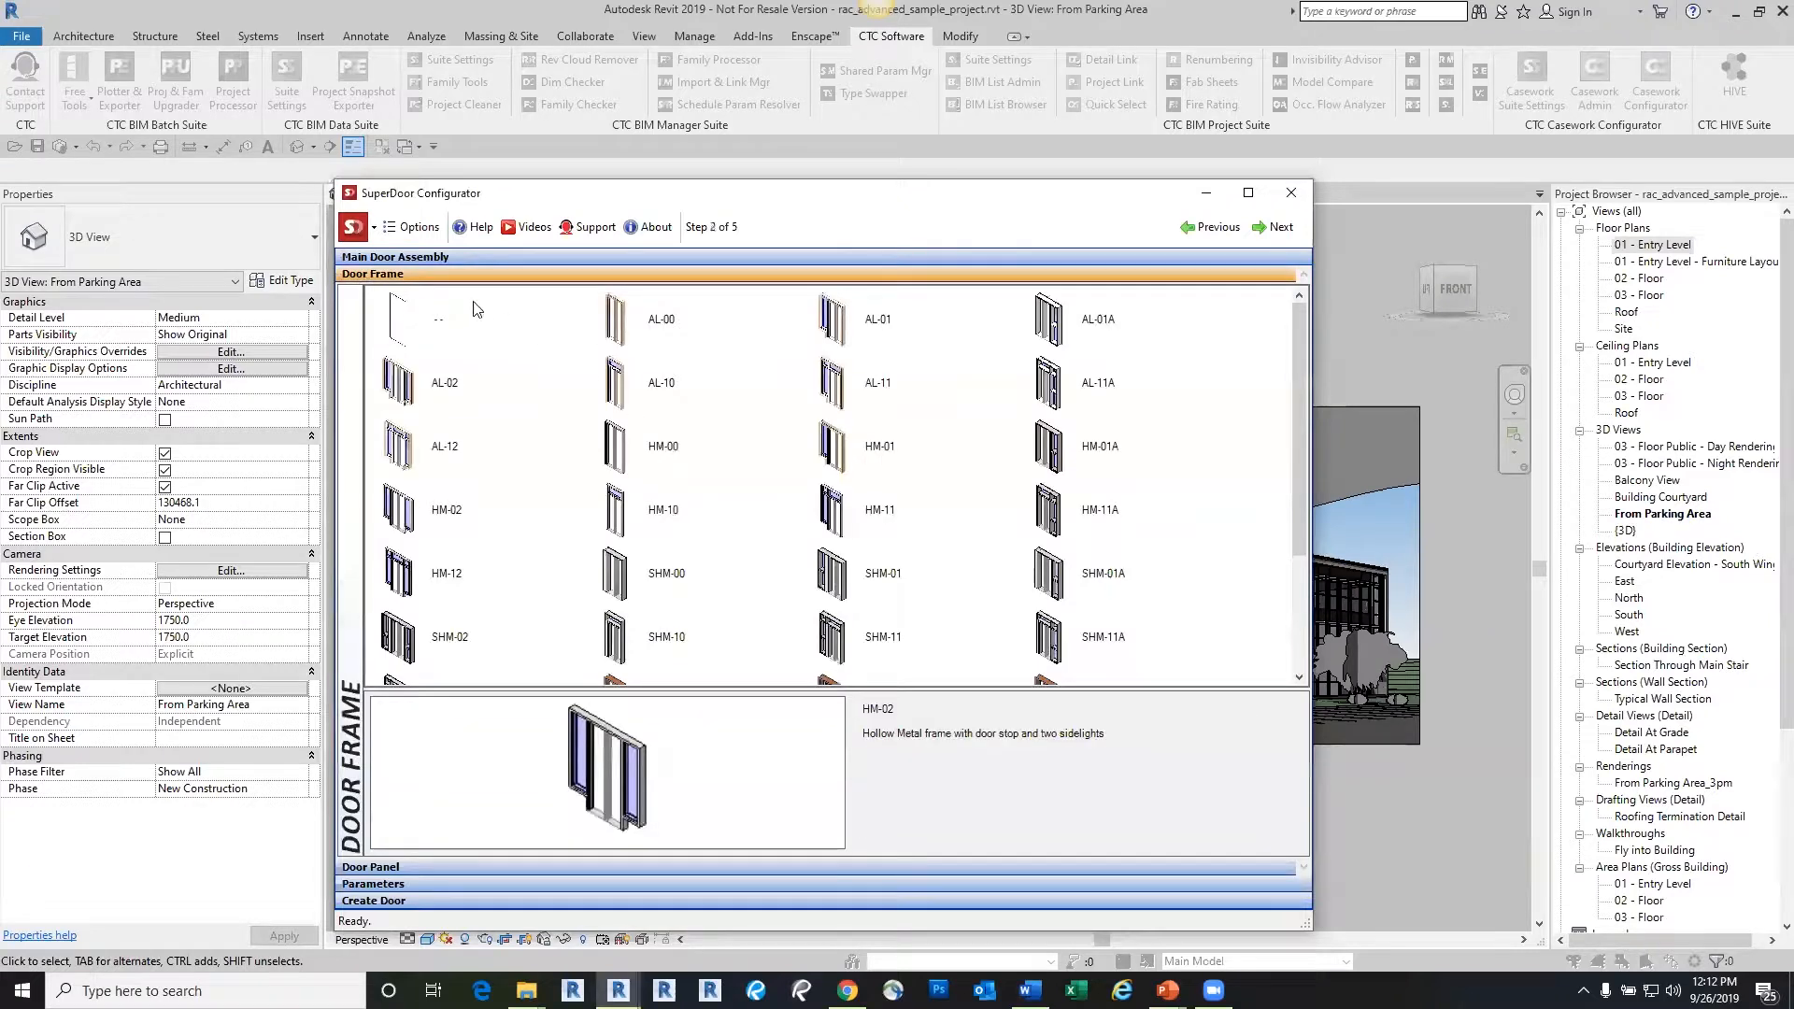
pyautogui.click(445, 260)
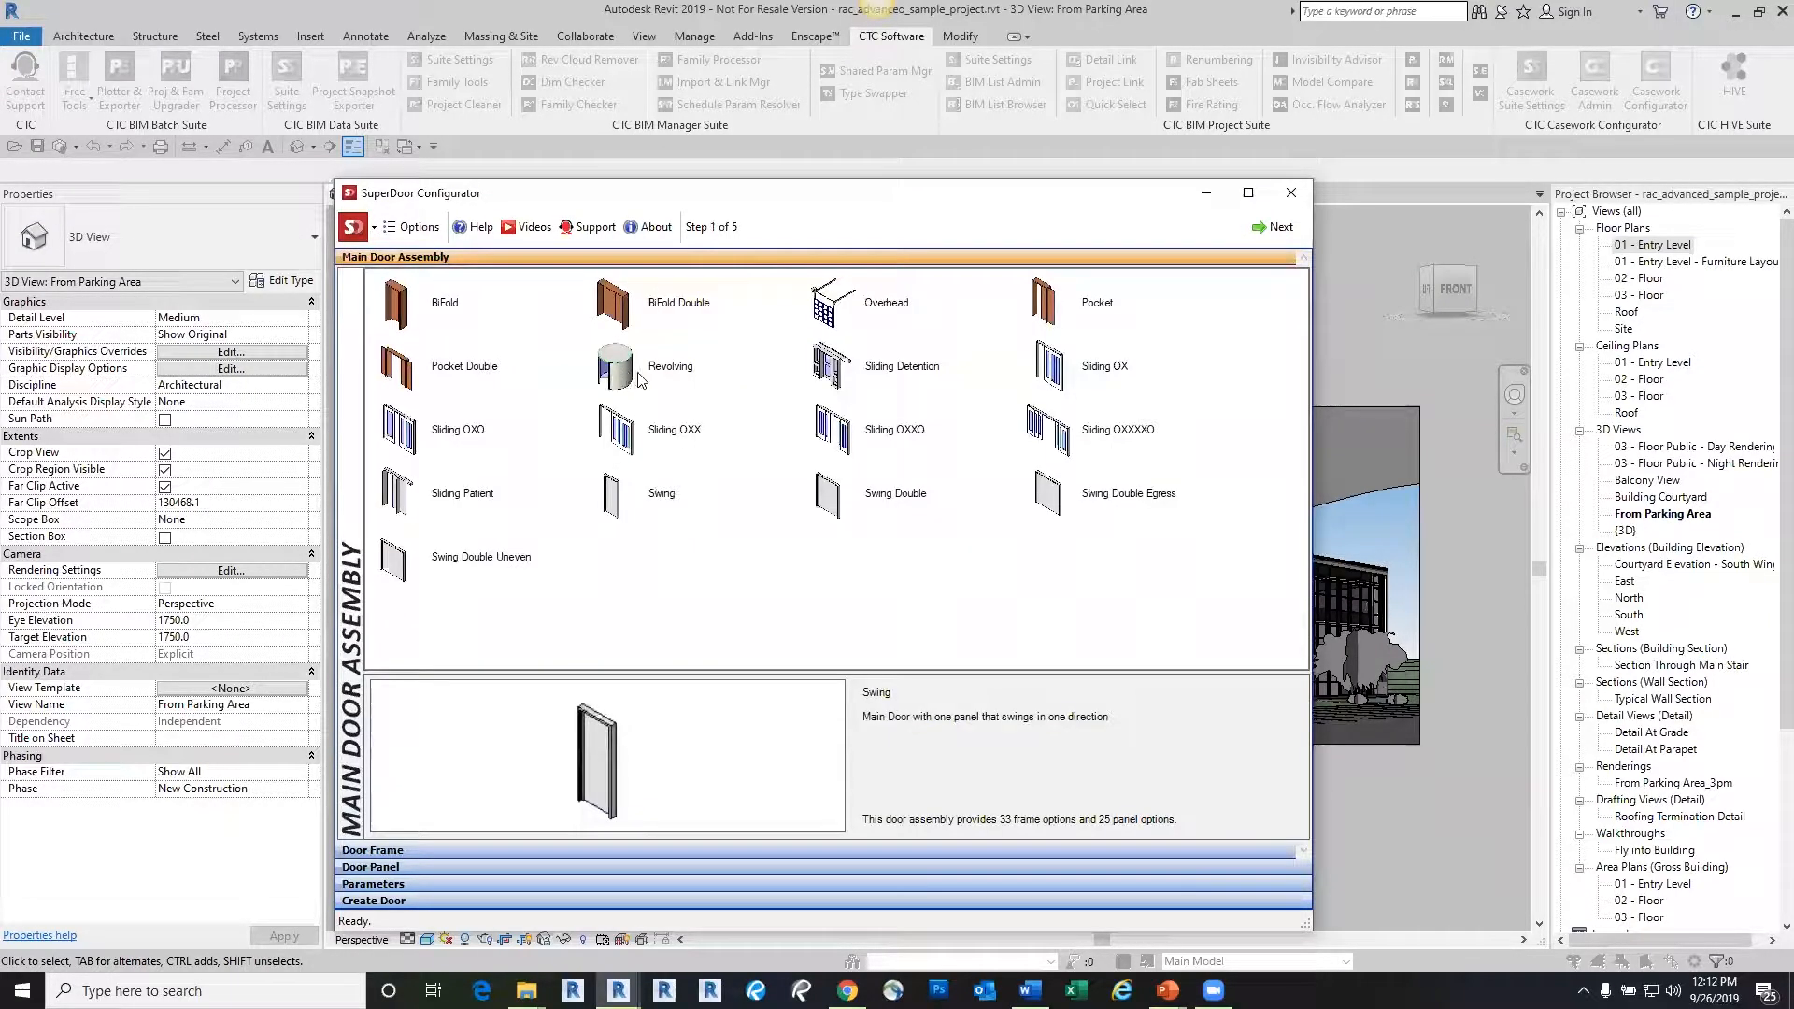
pyautogui.click(628, 377)
pyautogui.click(626, 377)
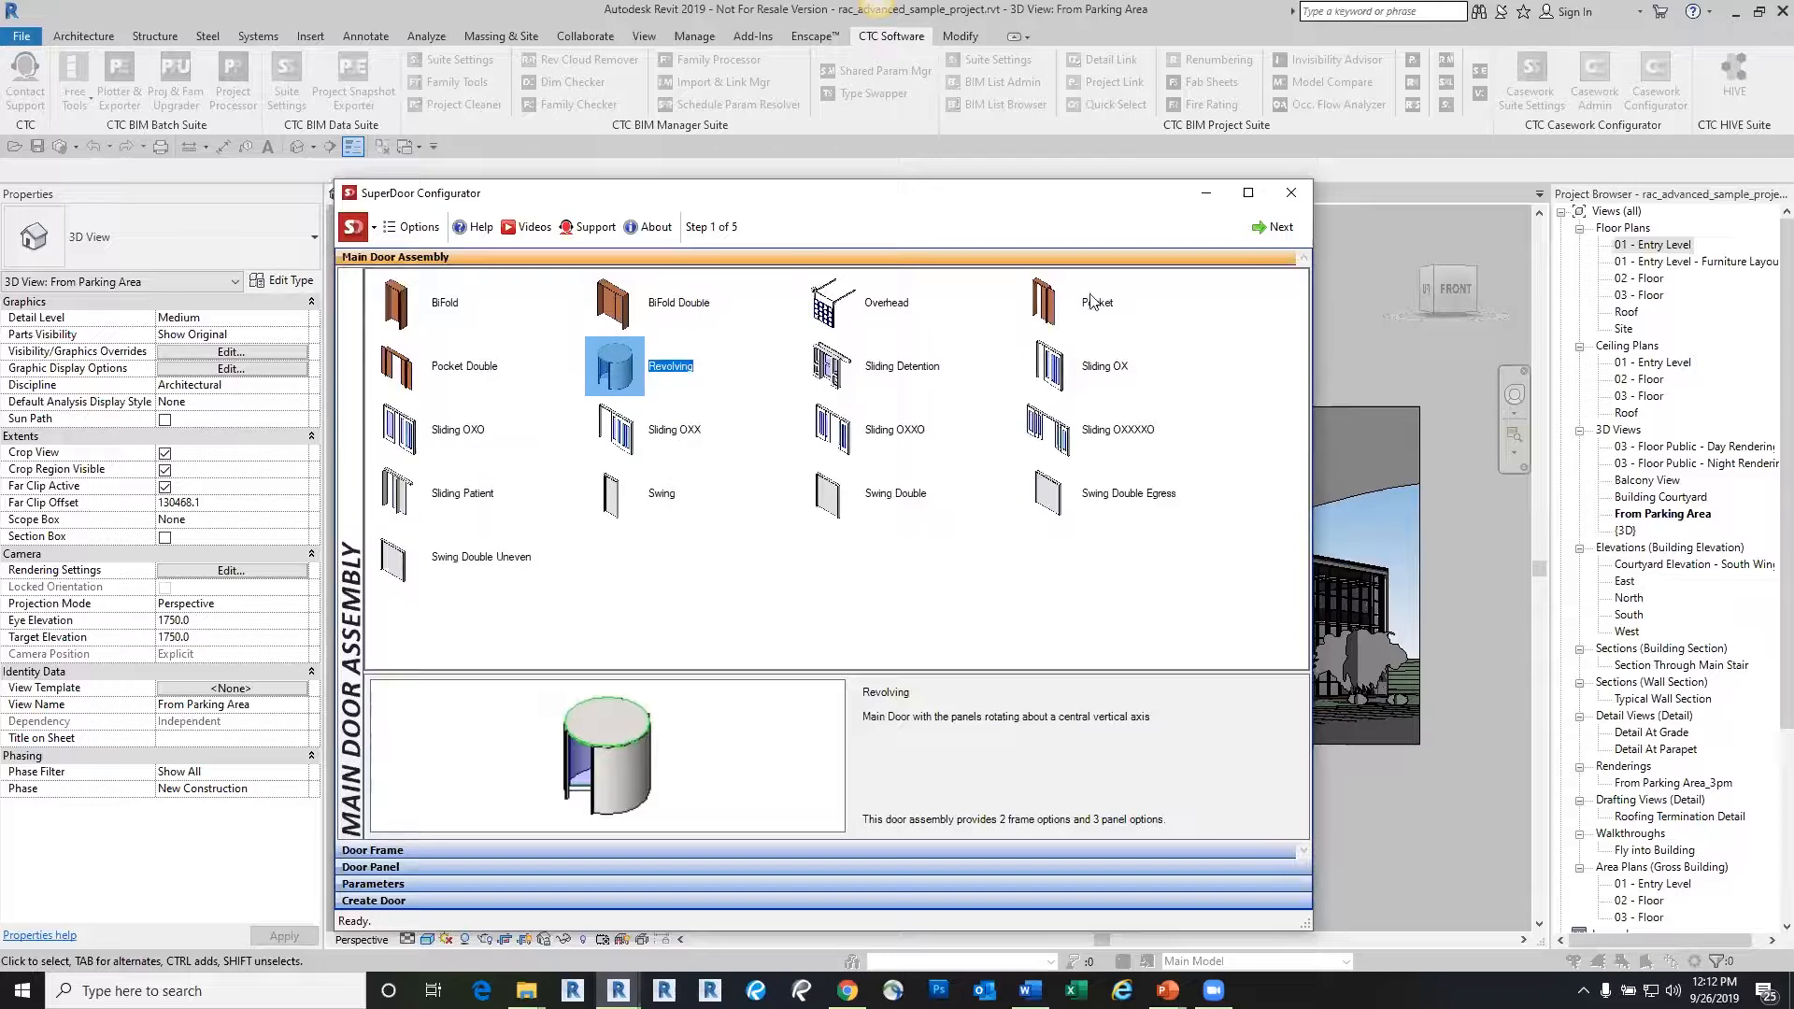
pyautogui.click(1051, 315)
pyautogui.click(472, 850)
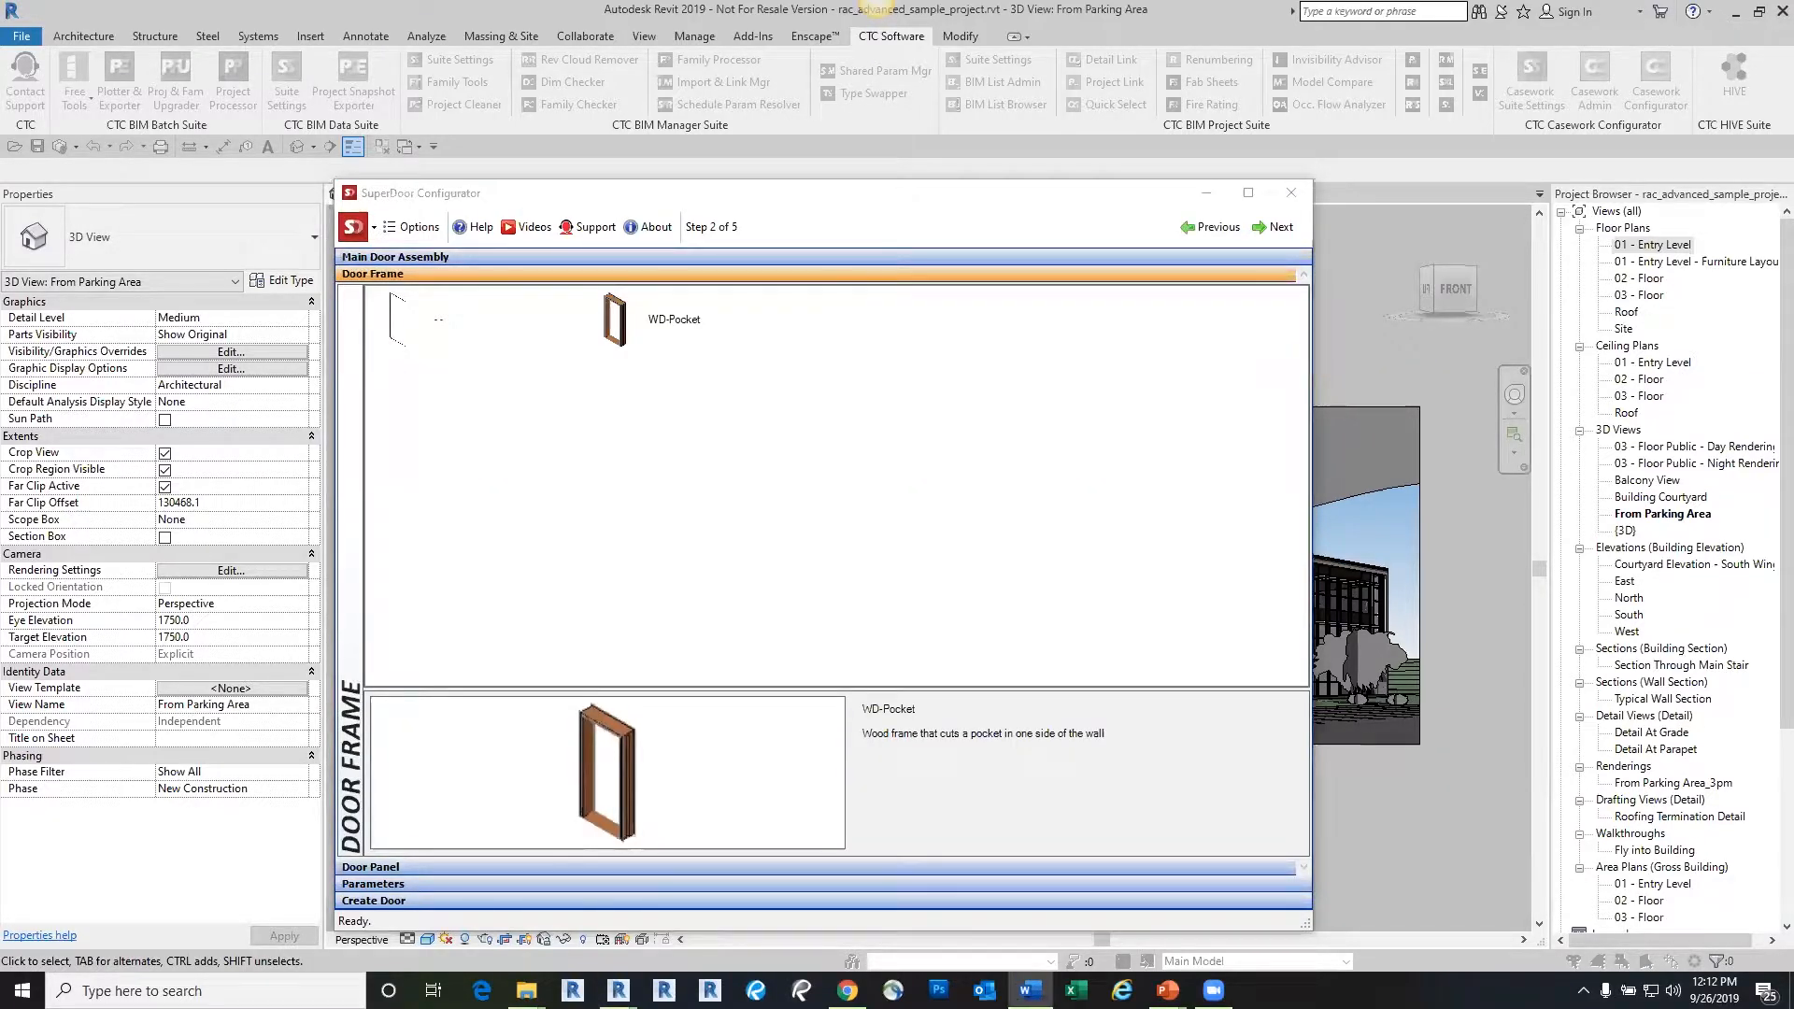
# Choose the Swing main door assembly again with the HM-02 frame and the FG door panel
pyautogui.click(467, 258)
pyautogui.doubleClick(609, 498)
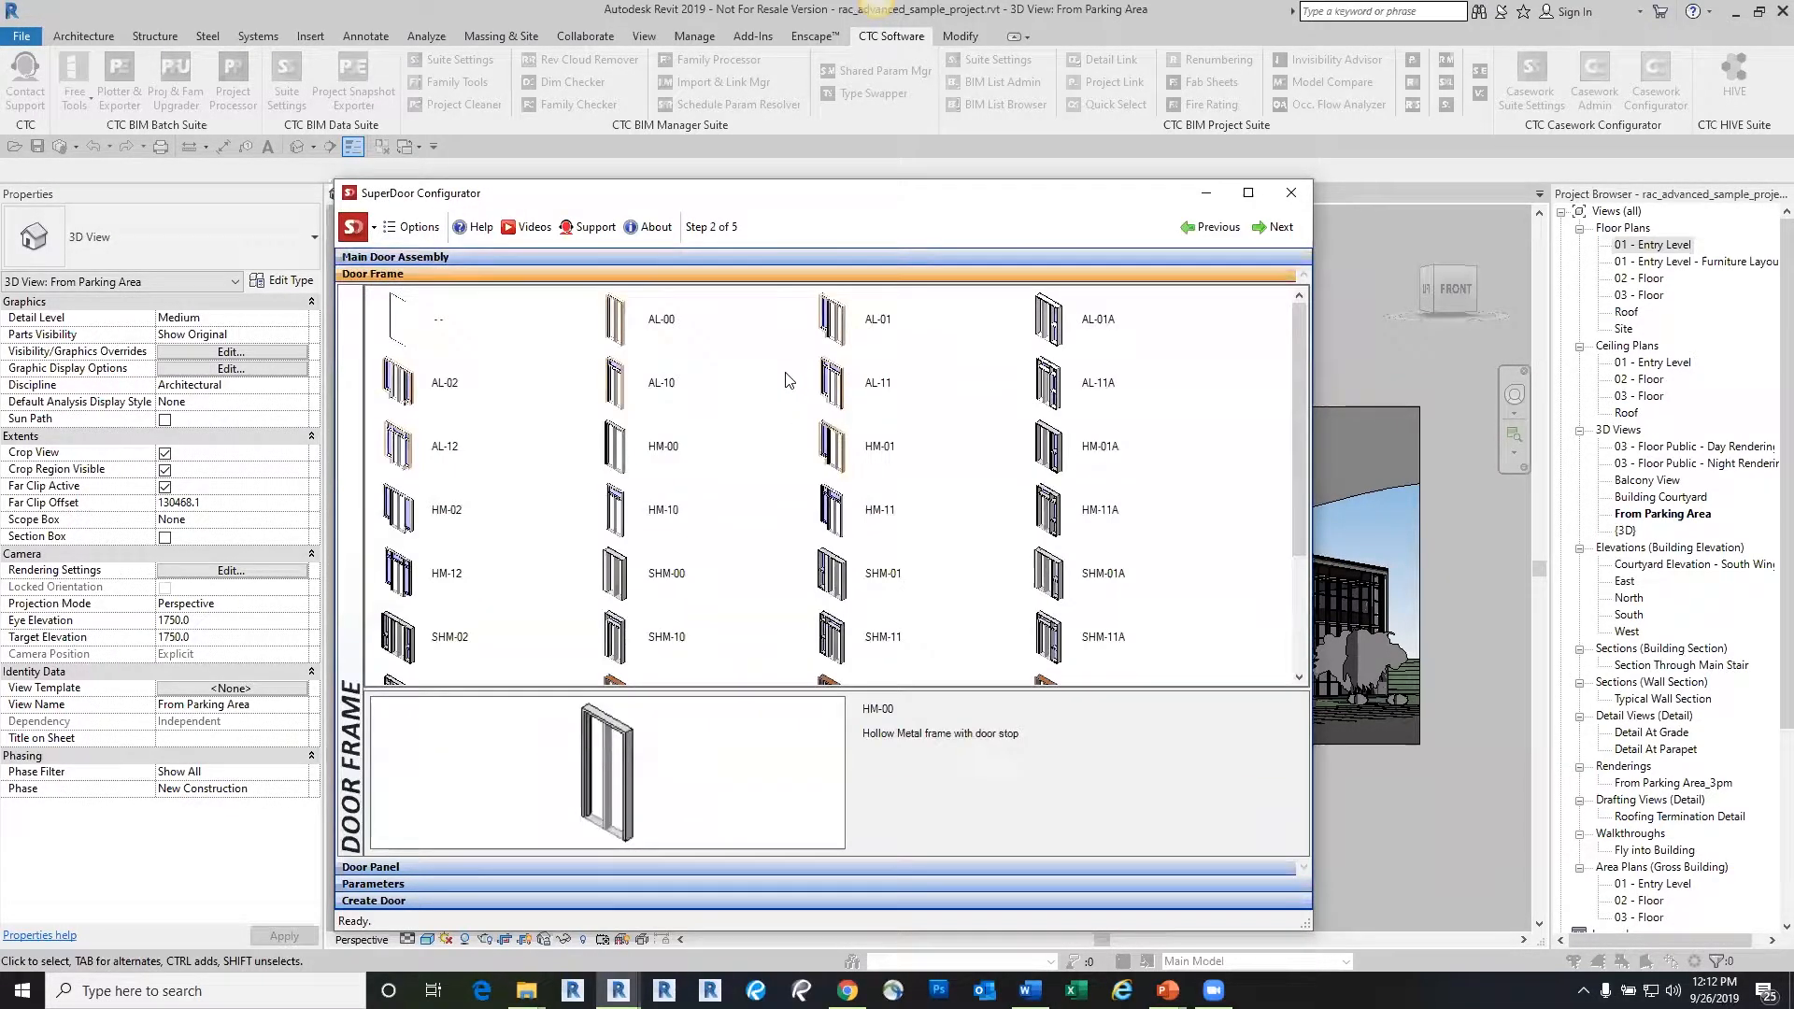
pyautogui.click(399, 521)
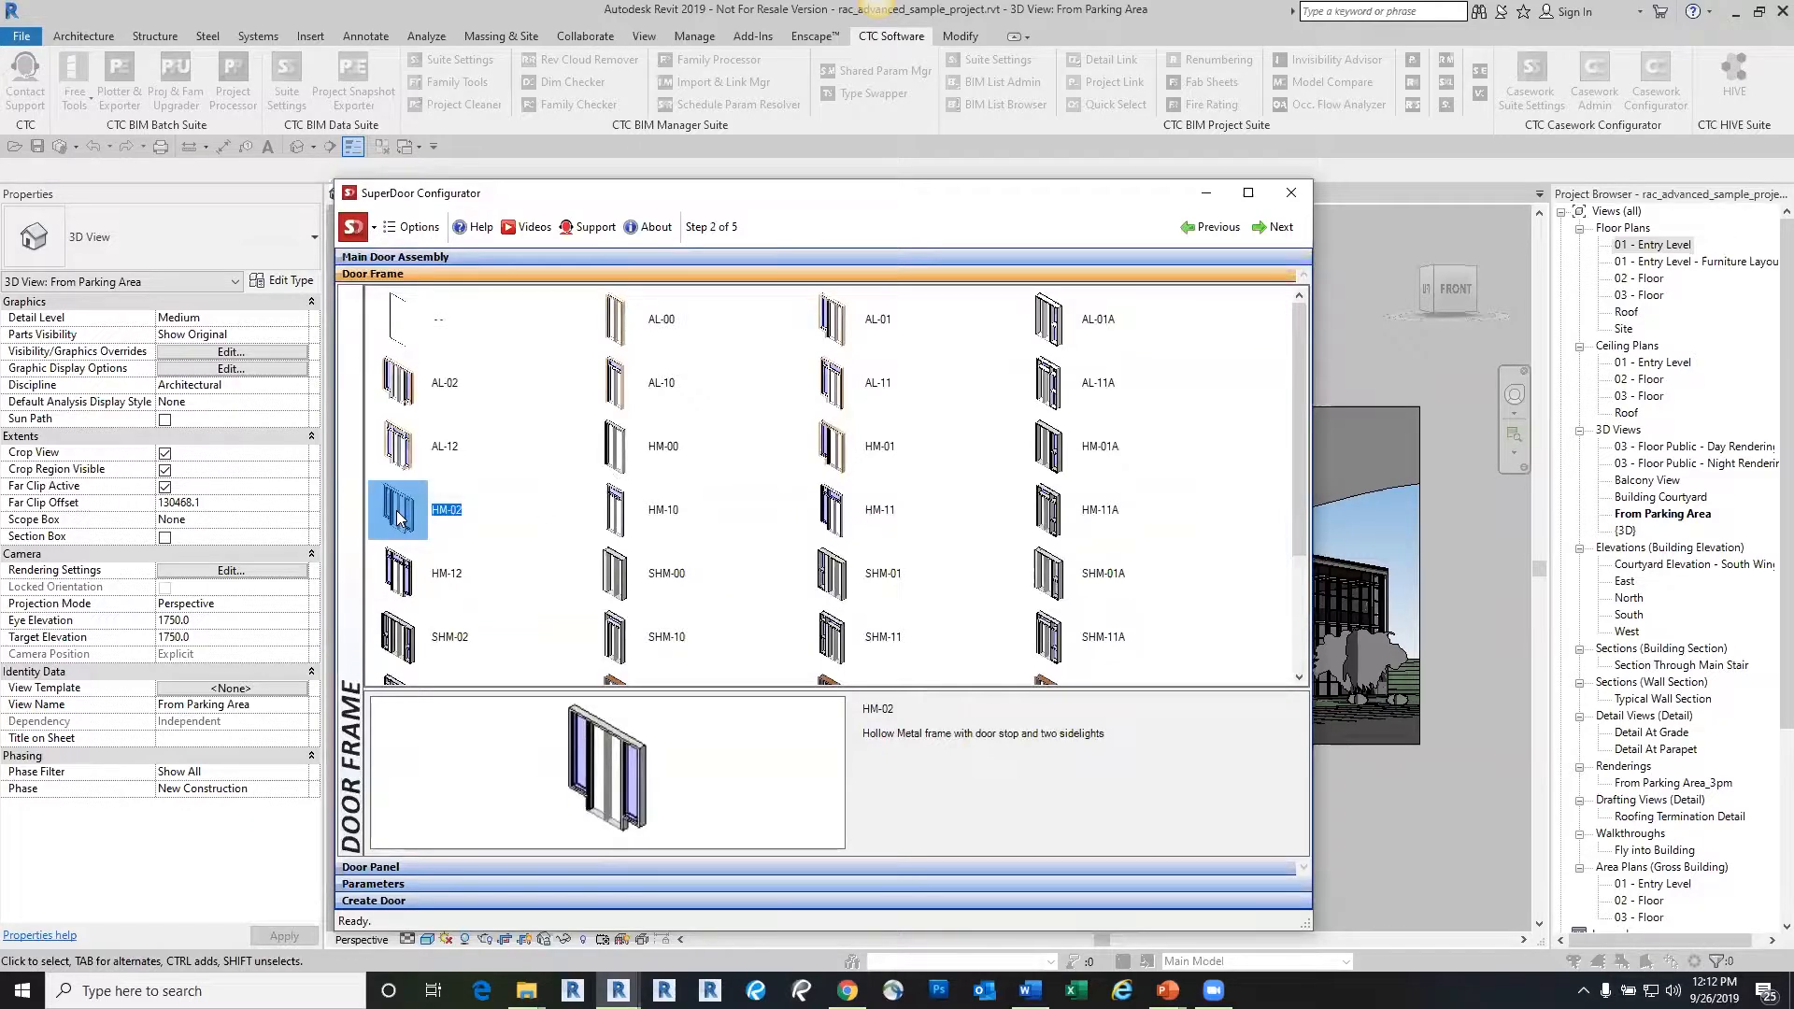
pyautogui.doubleClick(398, 519)
pyautogui.doubleClick(1047, 344)
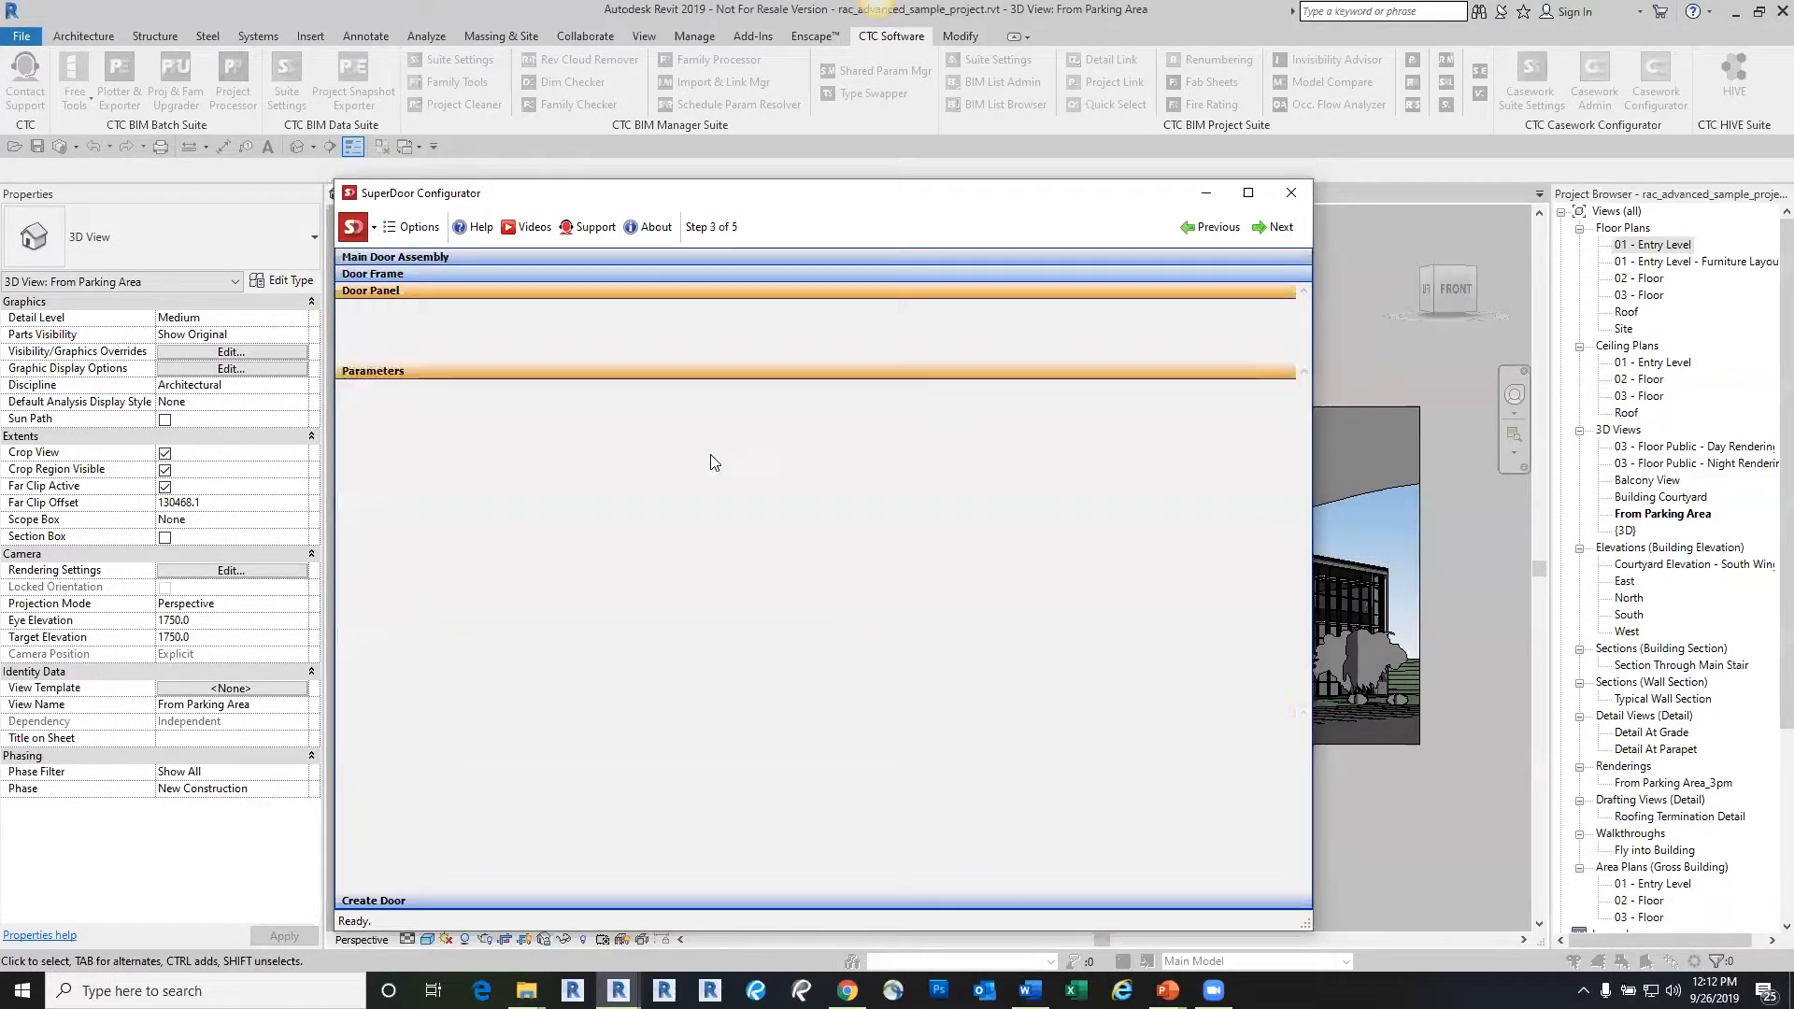
# Examine the Frame Width Face, Threshold Height and Threshold Extension dimension parameters, as well as the graphics parameters
pyautogui.click(890, 693)
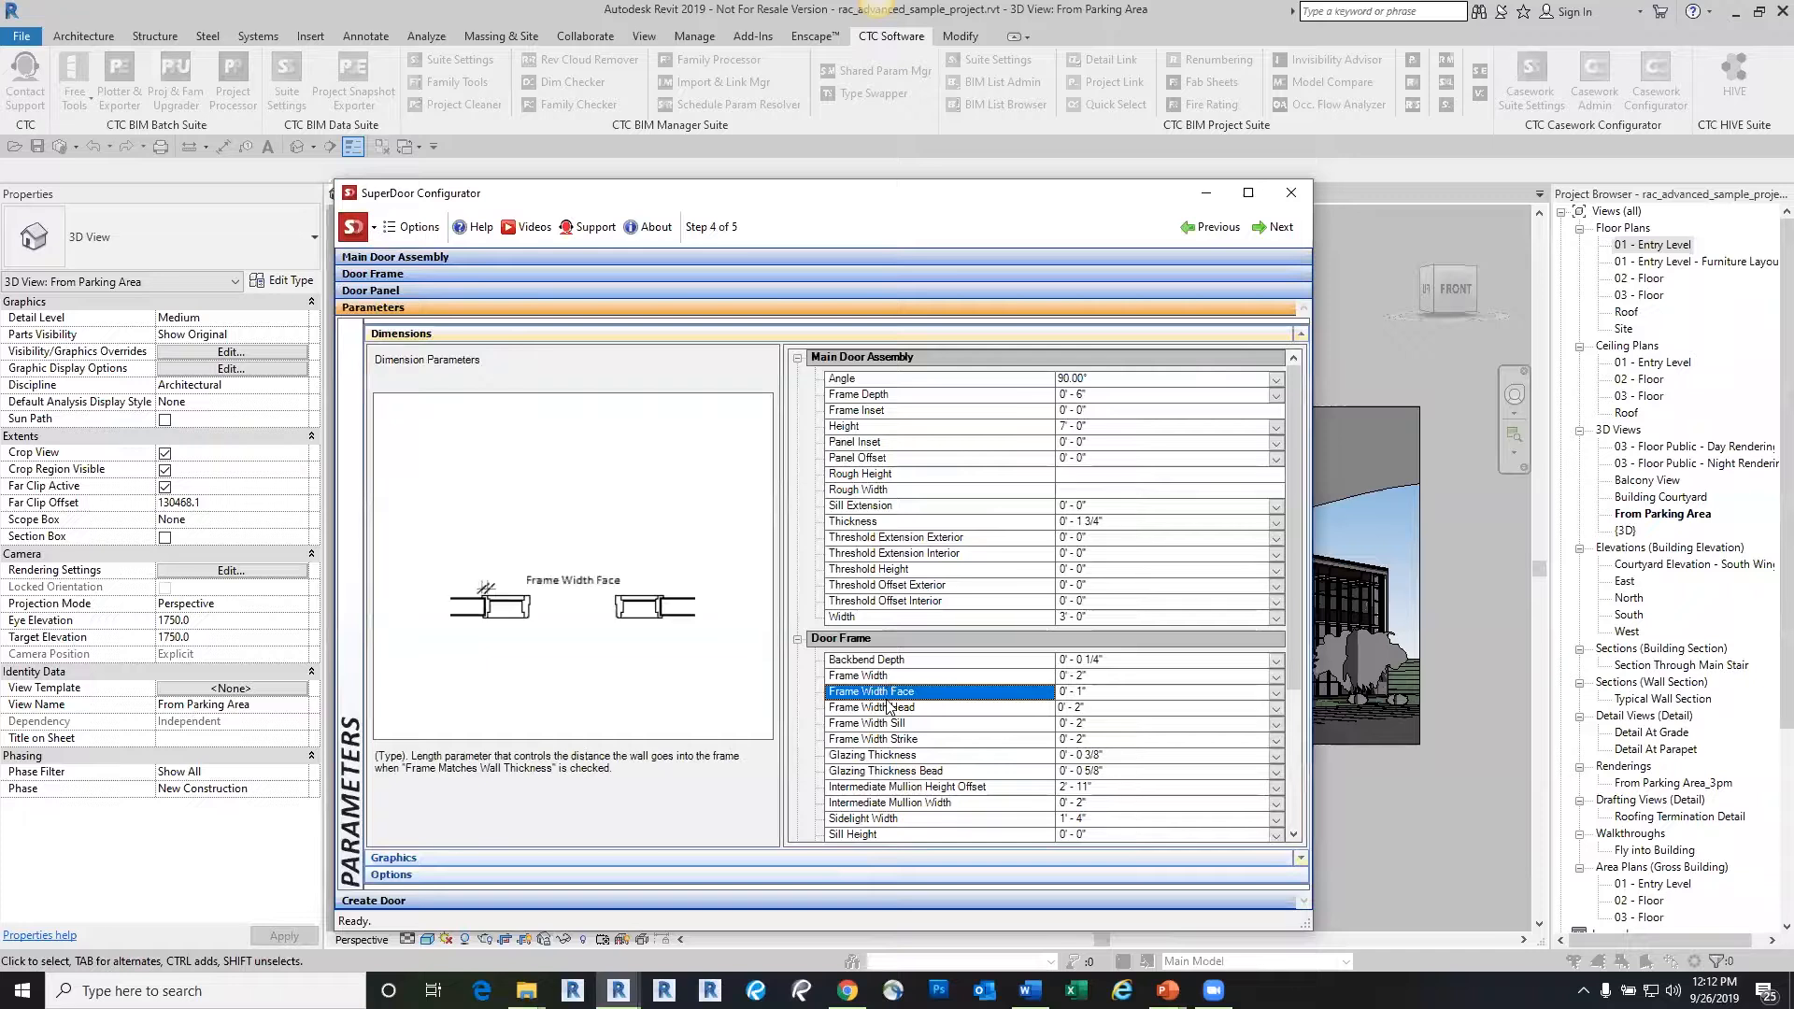
pyautogui.click(889, 571)
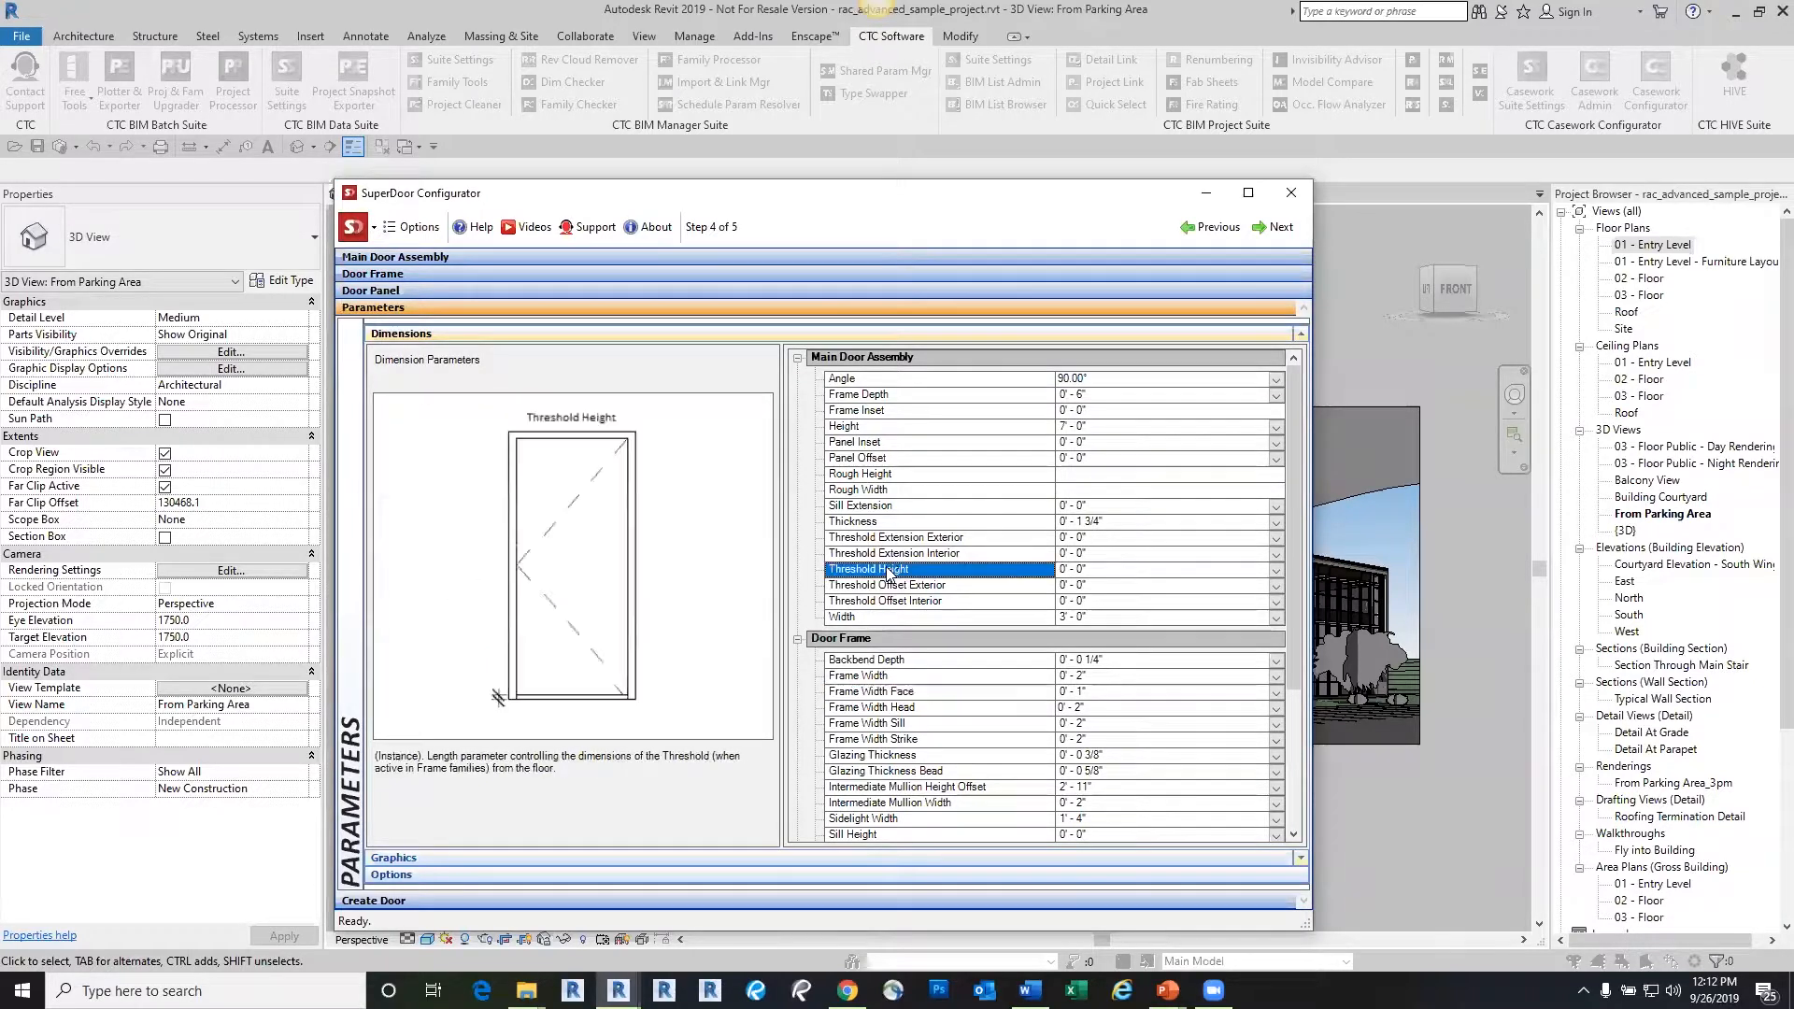
pyautogui.click(892, 555)
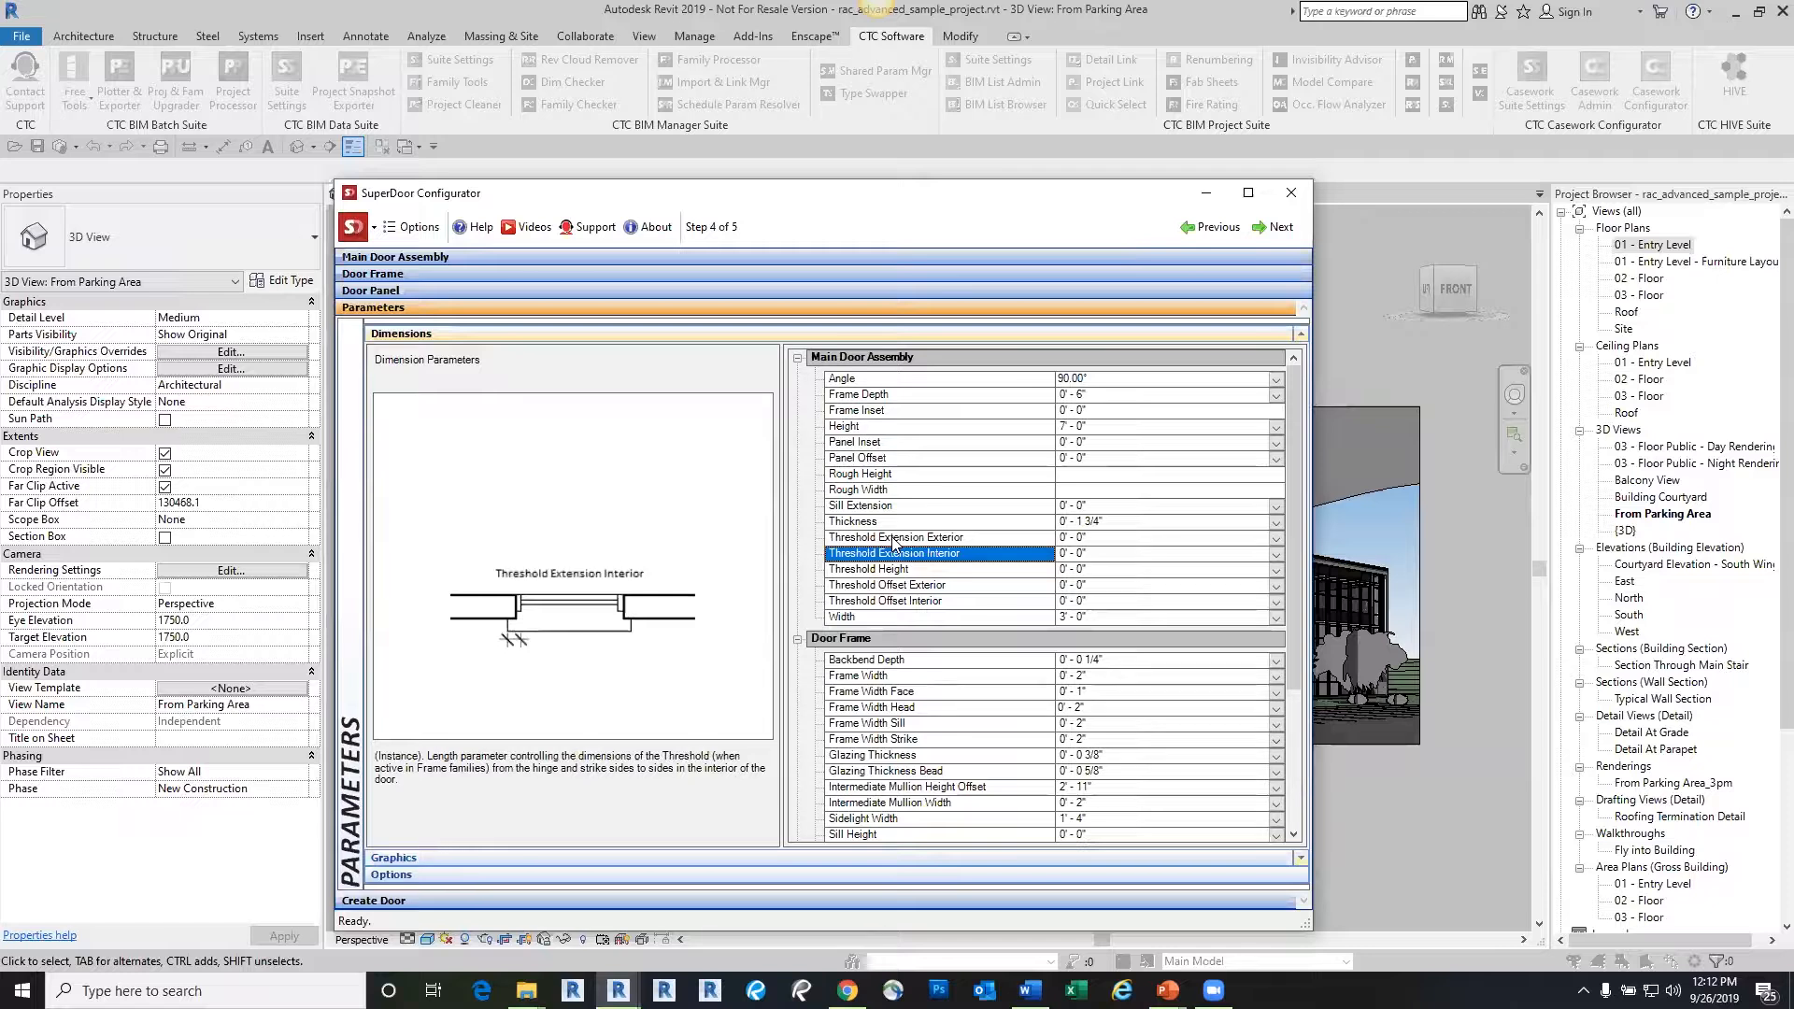
pyautogui.click(893, 539)
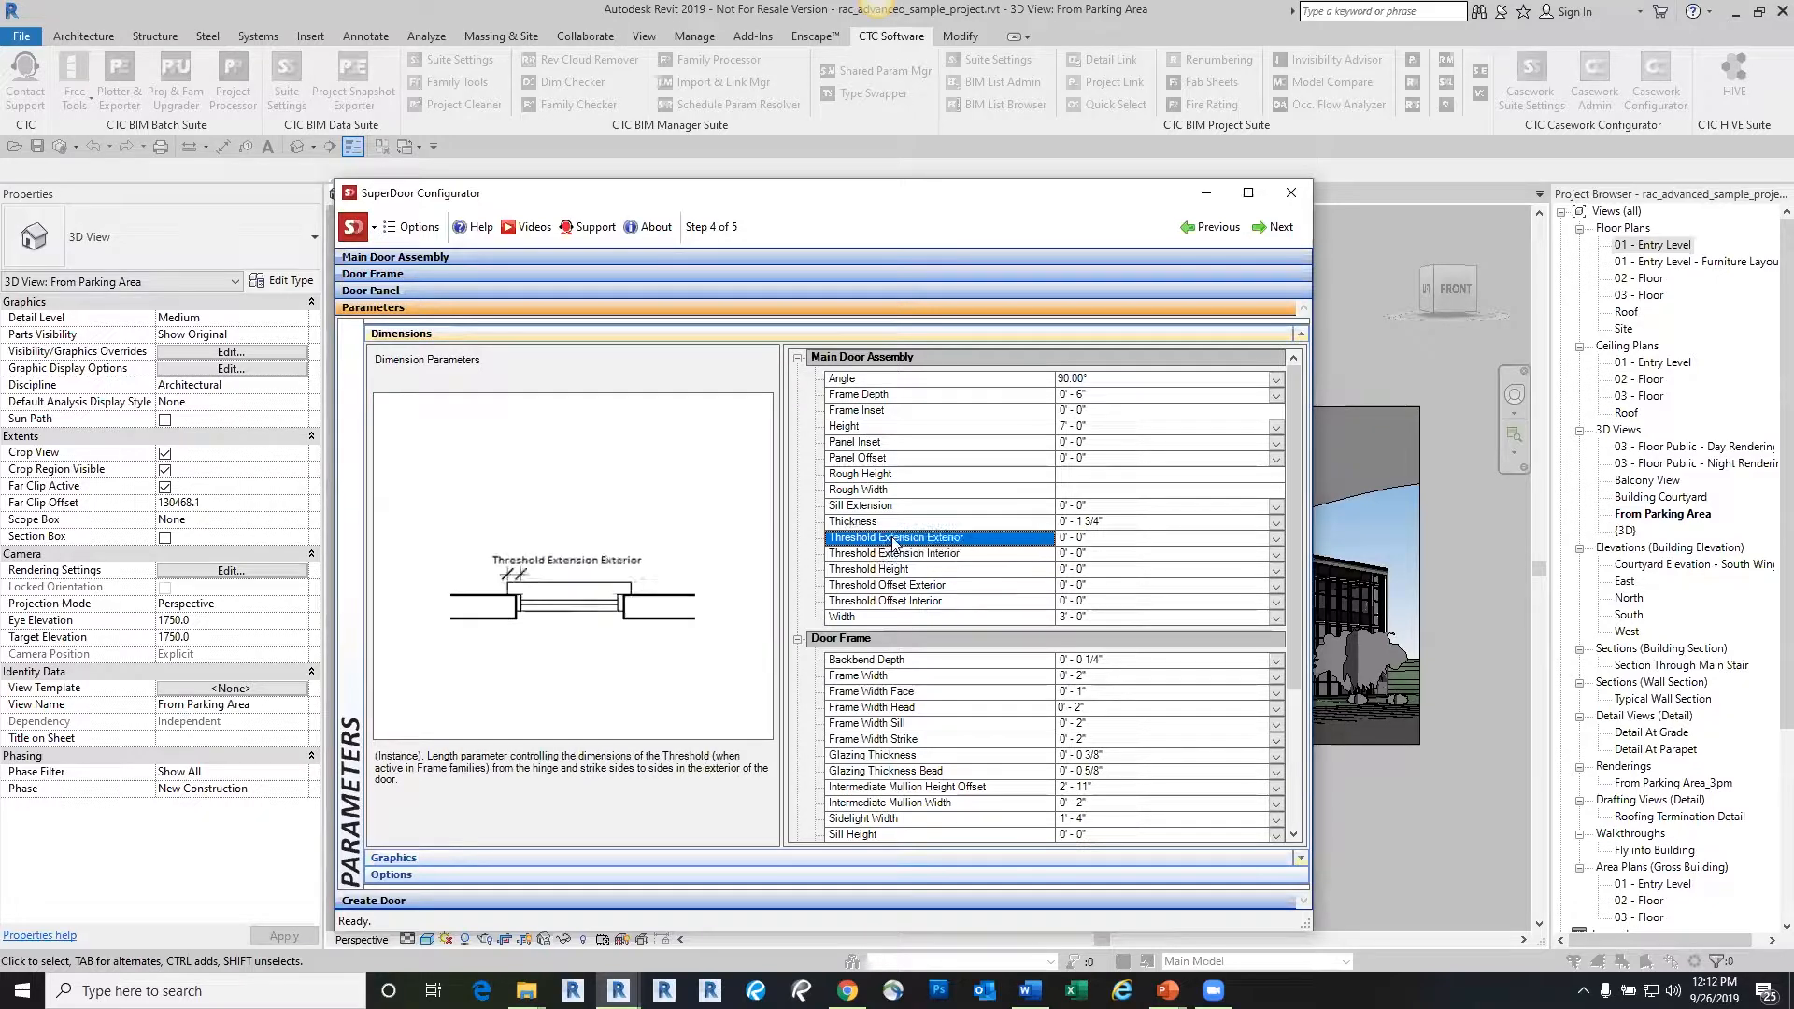
pyautogui.click(459, 855)
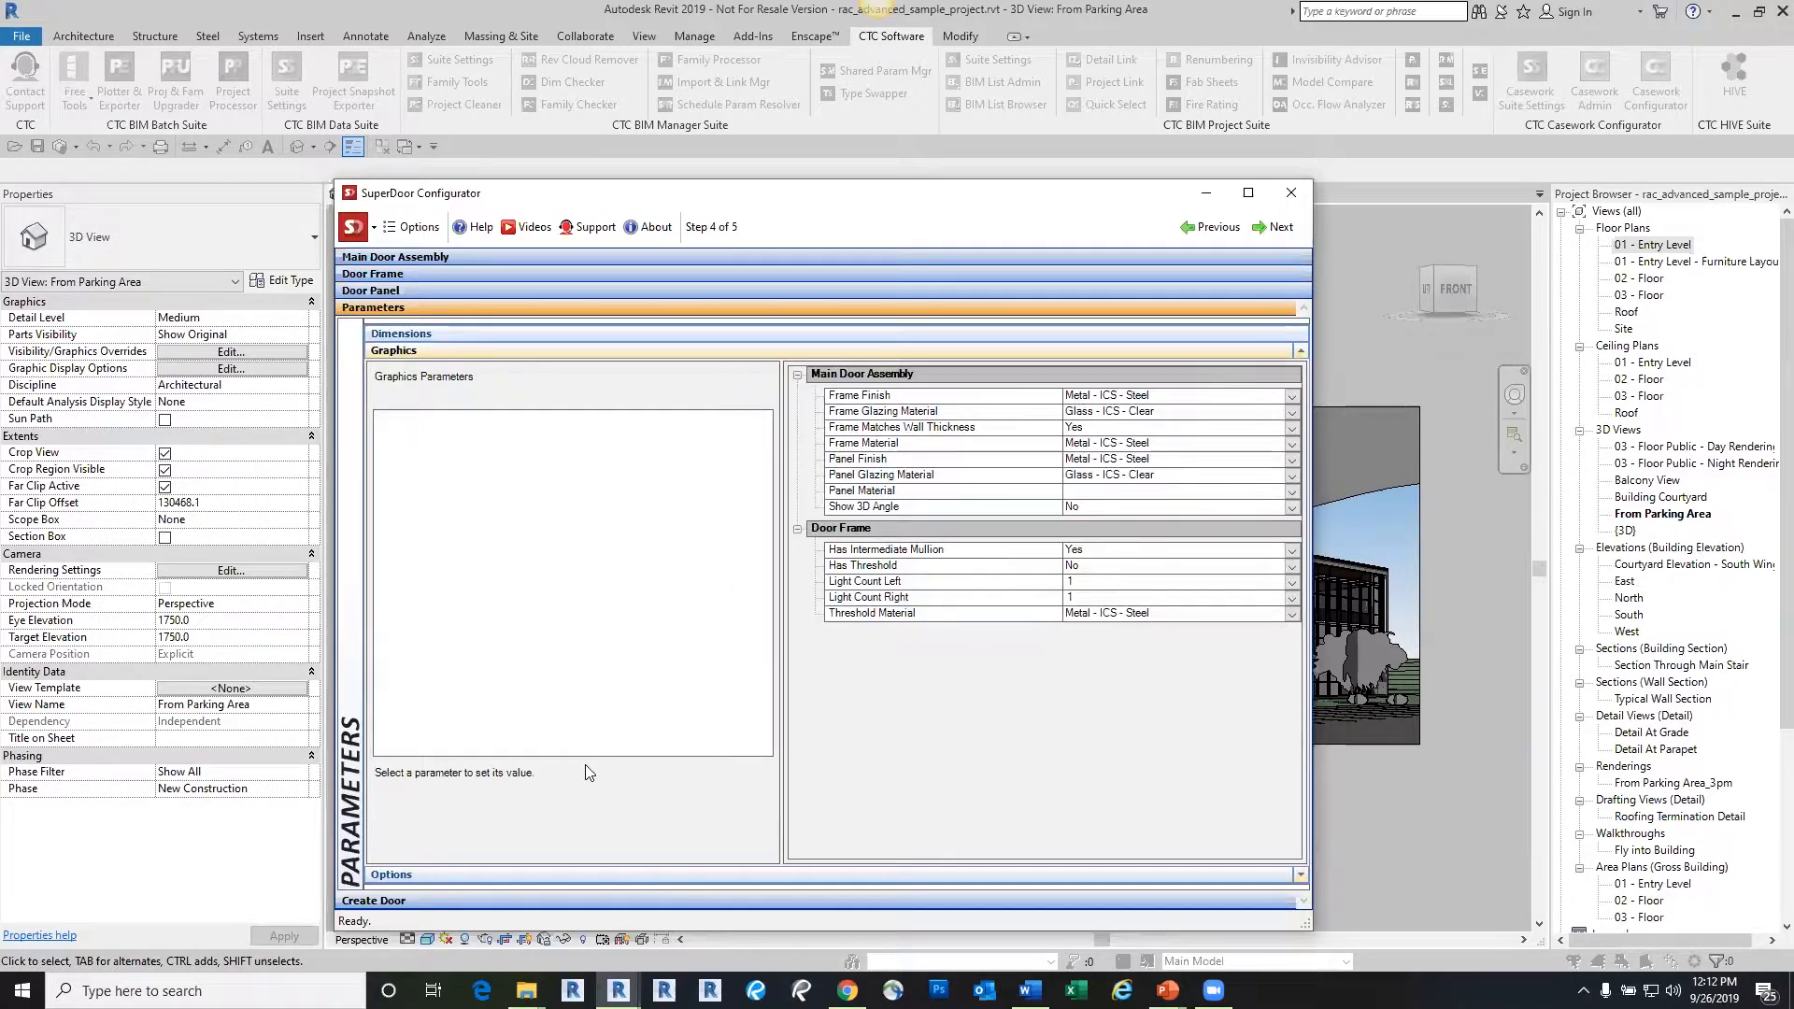
# Try to create the Swing_HM-02_FG door and place it in the active Revit document, and close the configurator
pyautogui.click(485, 903)
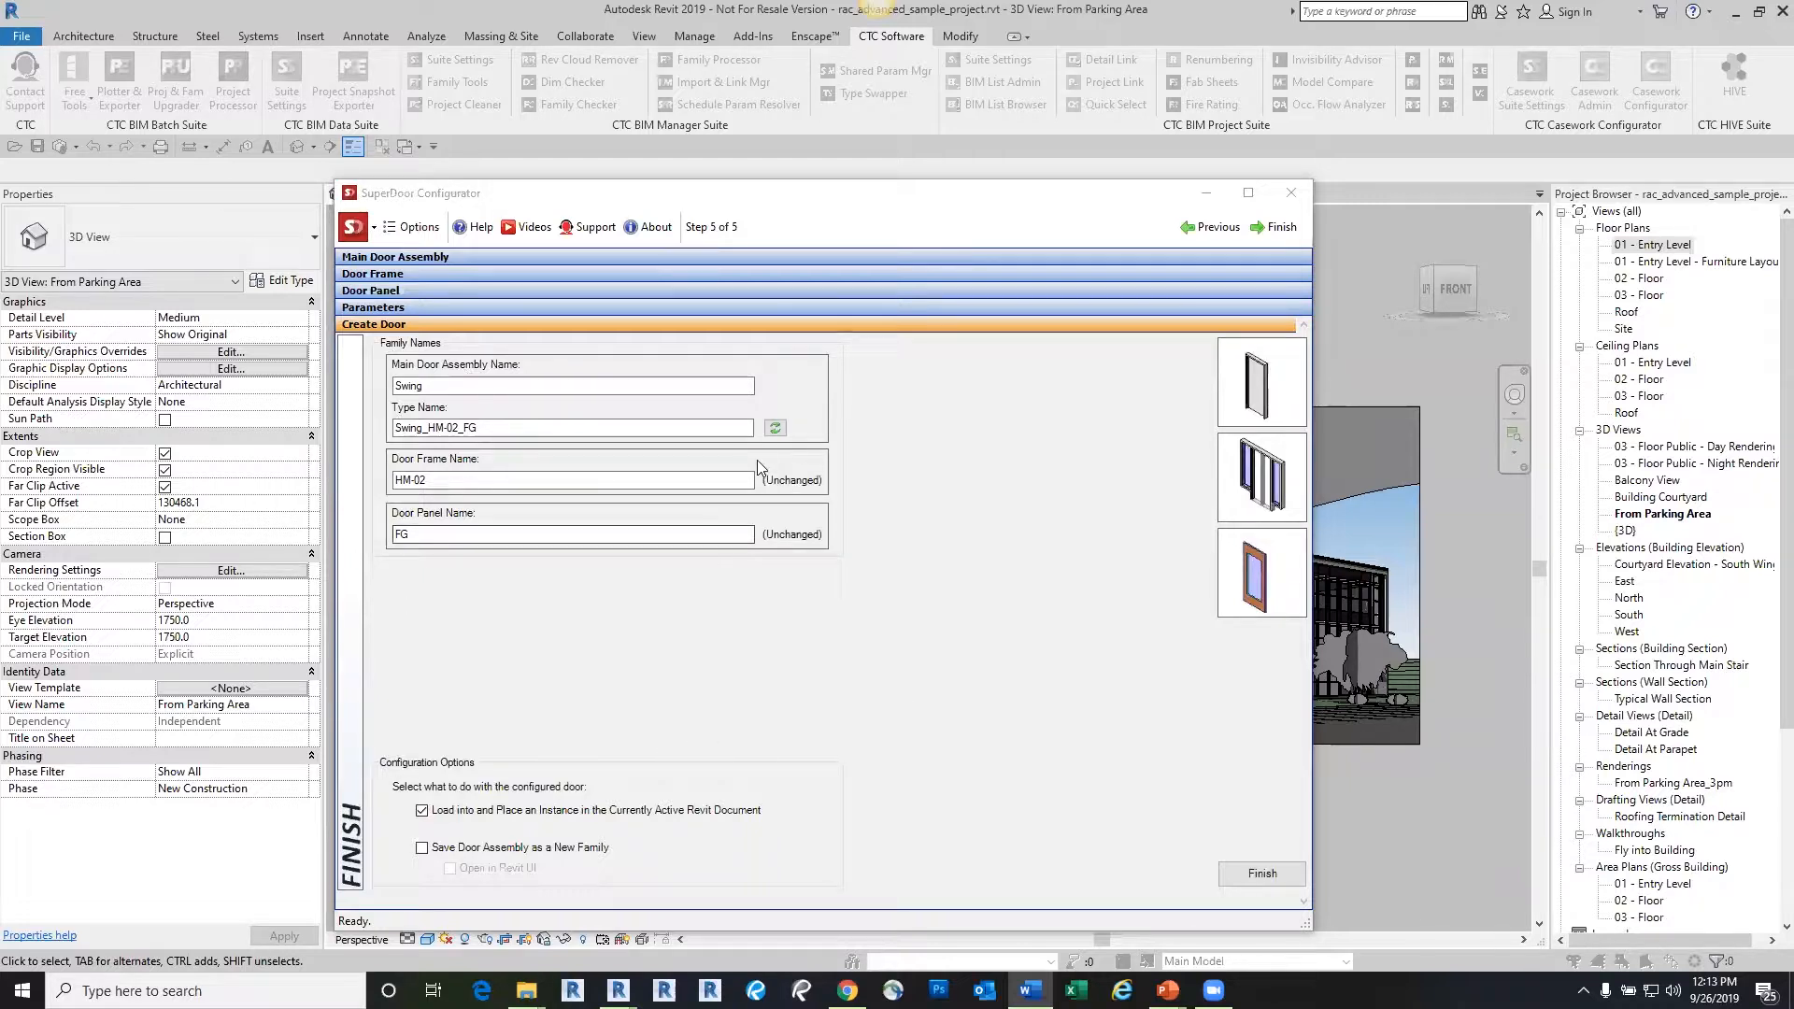
pyautogui.click(467, 379)
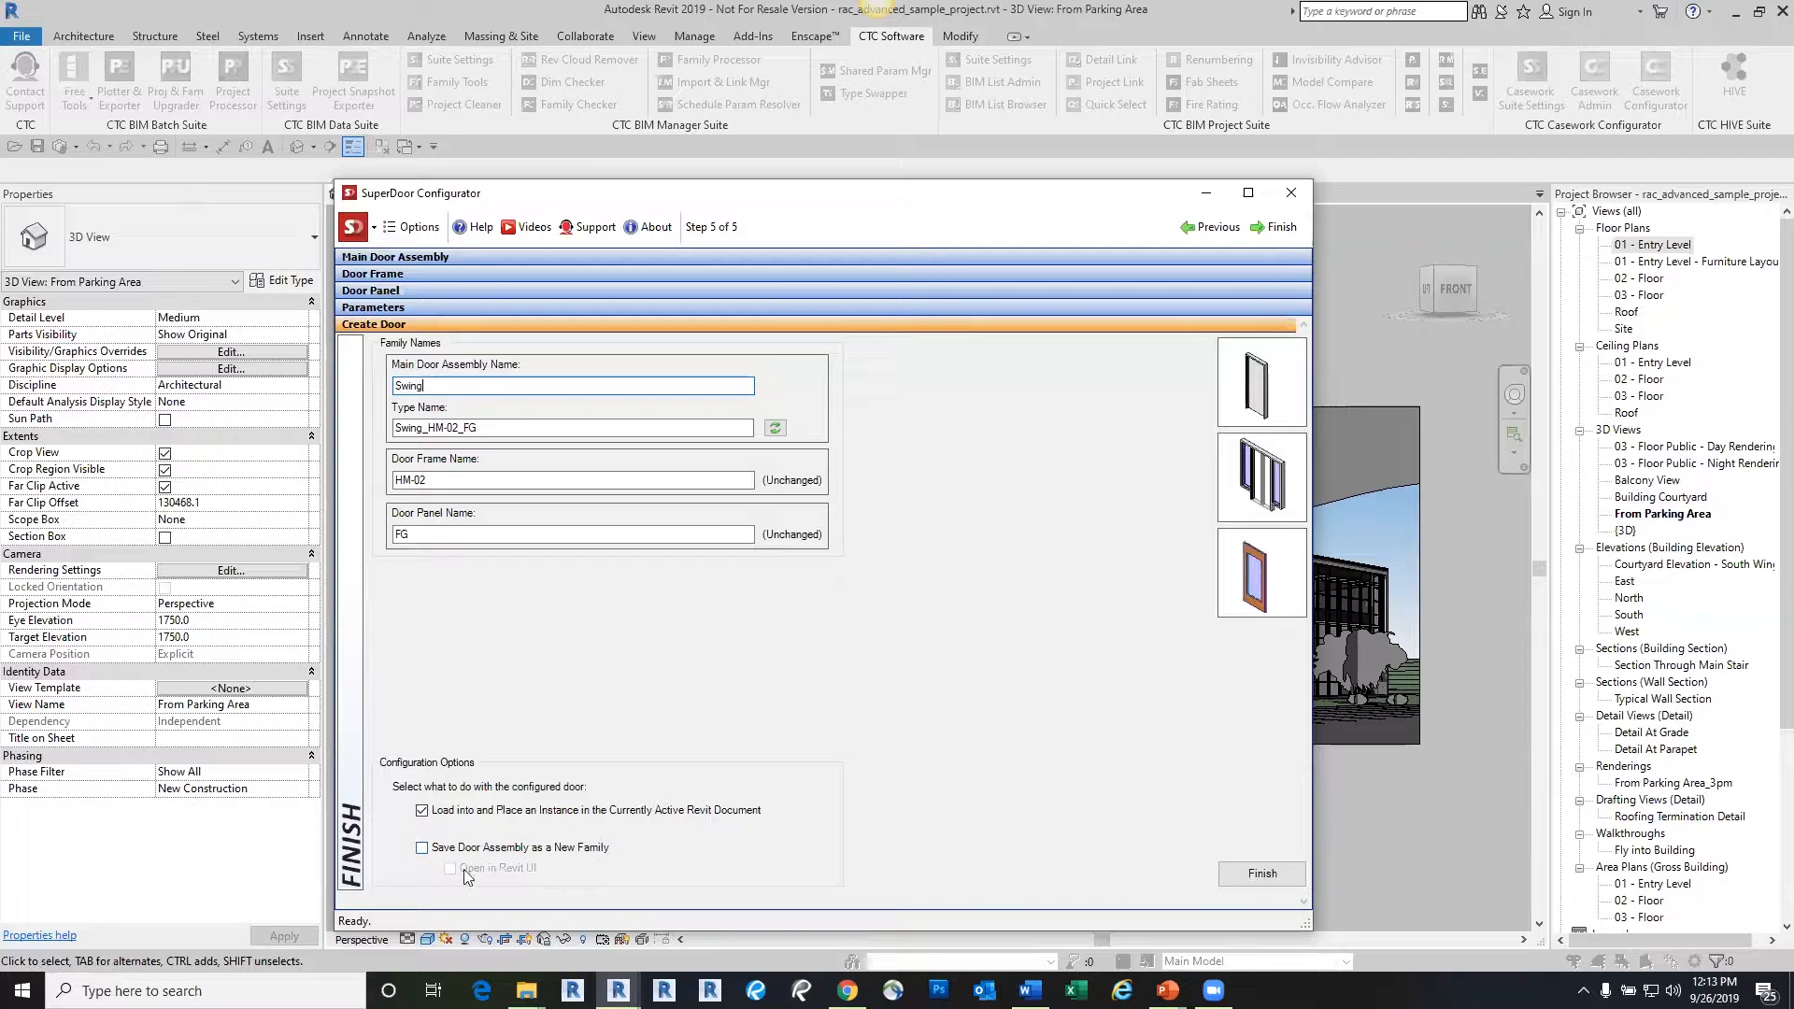
pyautogui.click(1276, 877)
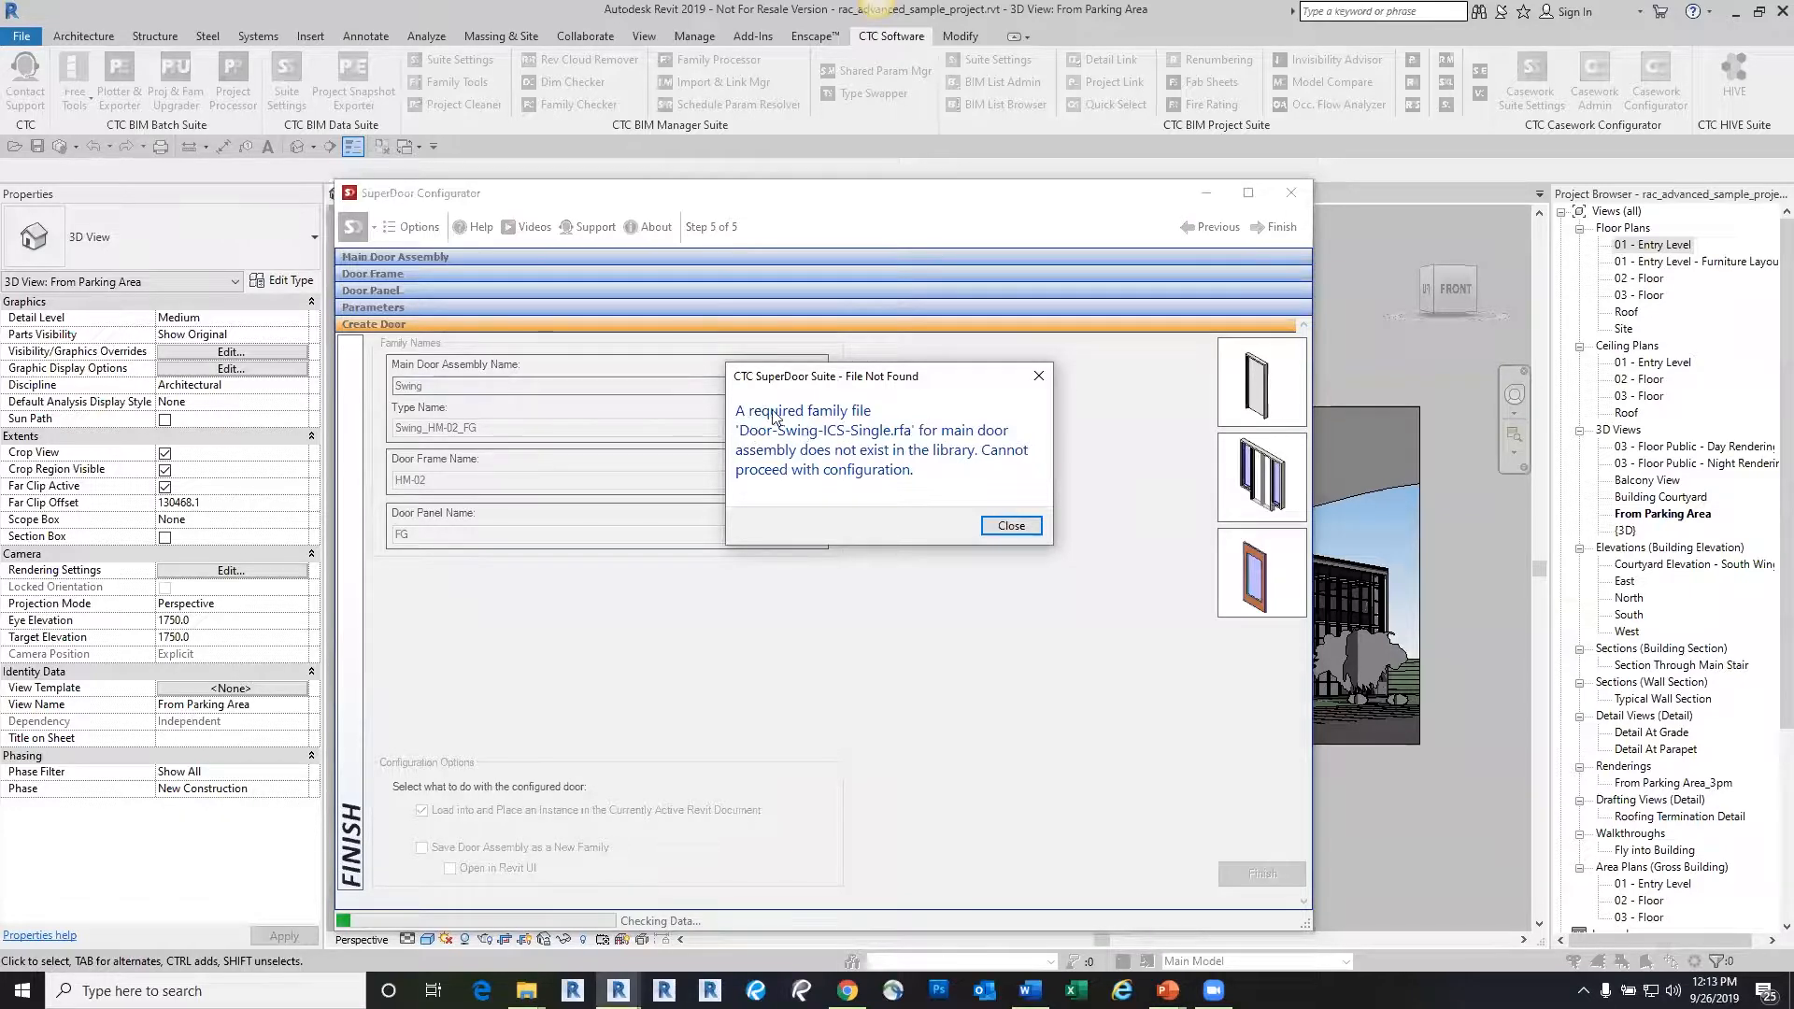
pyautogui.click(1039, 376)
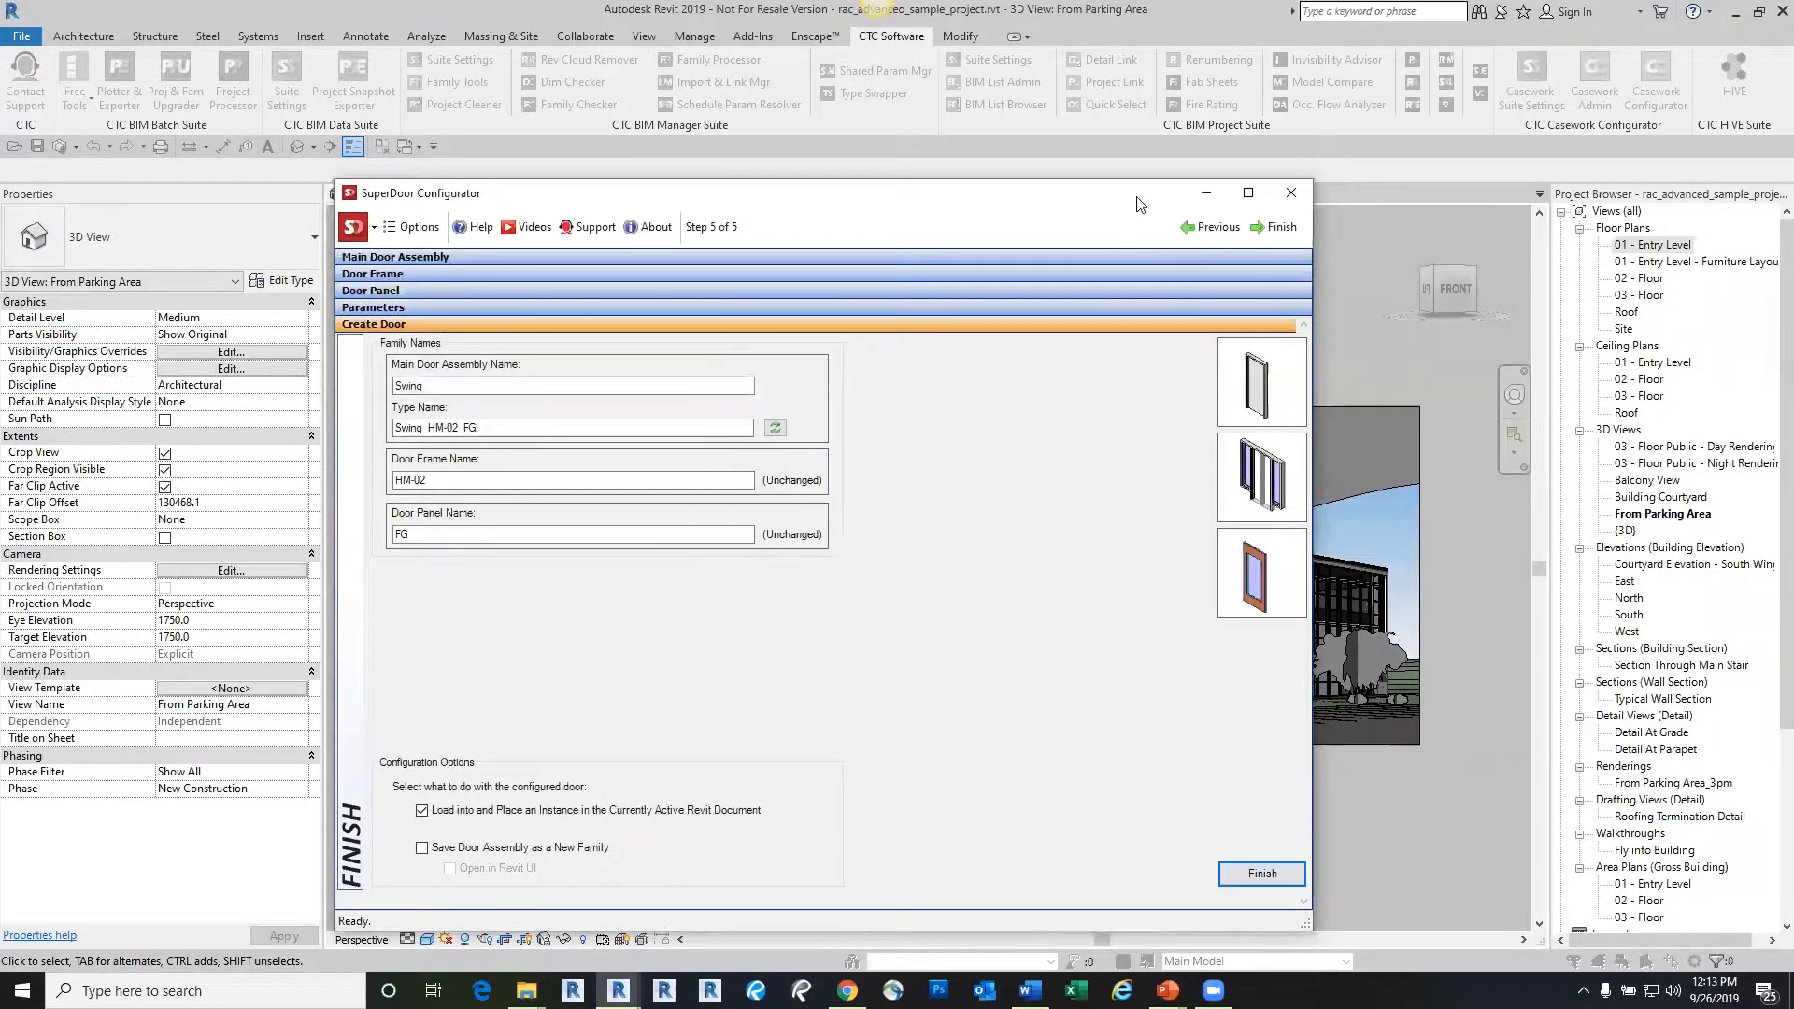
pyautogui.click(1291, 193)
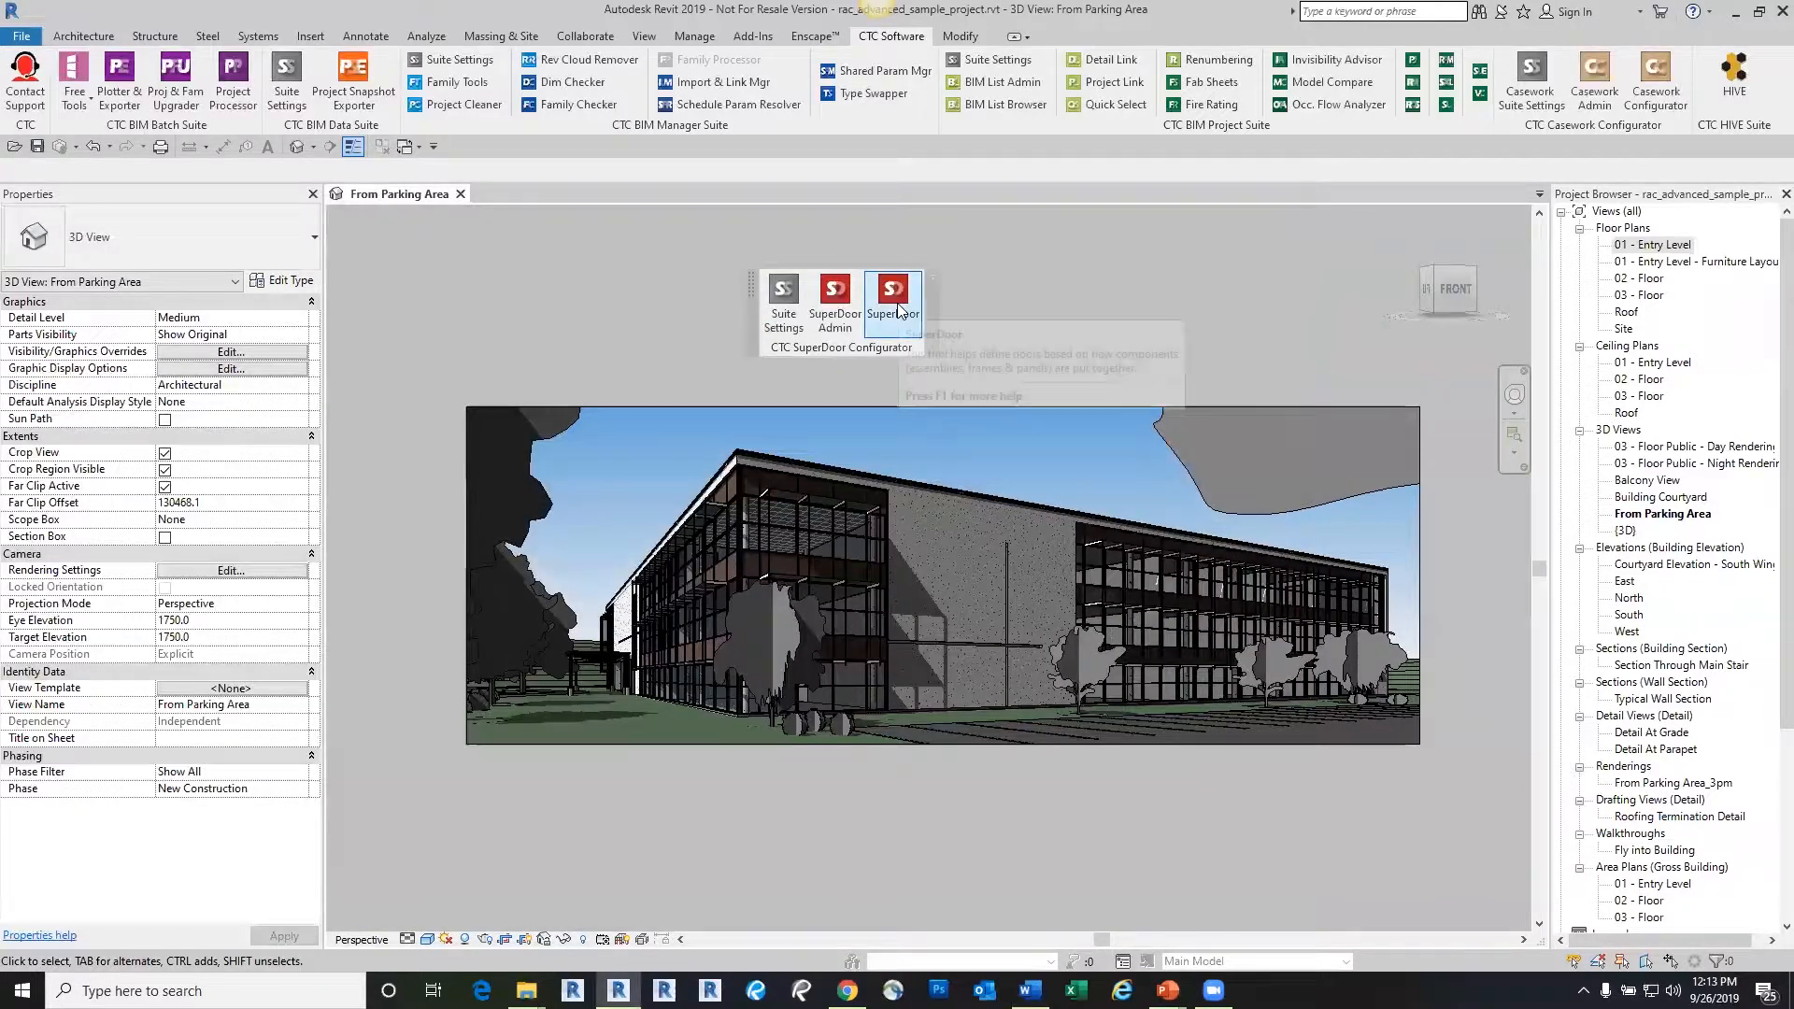
pyautogui.click(884, 308)
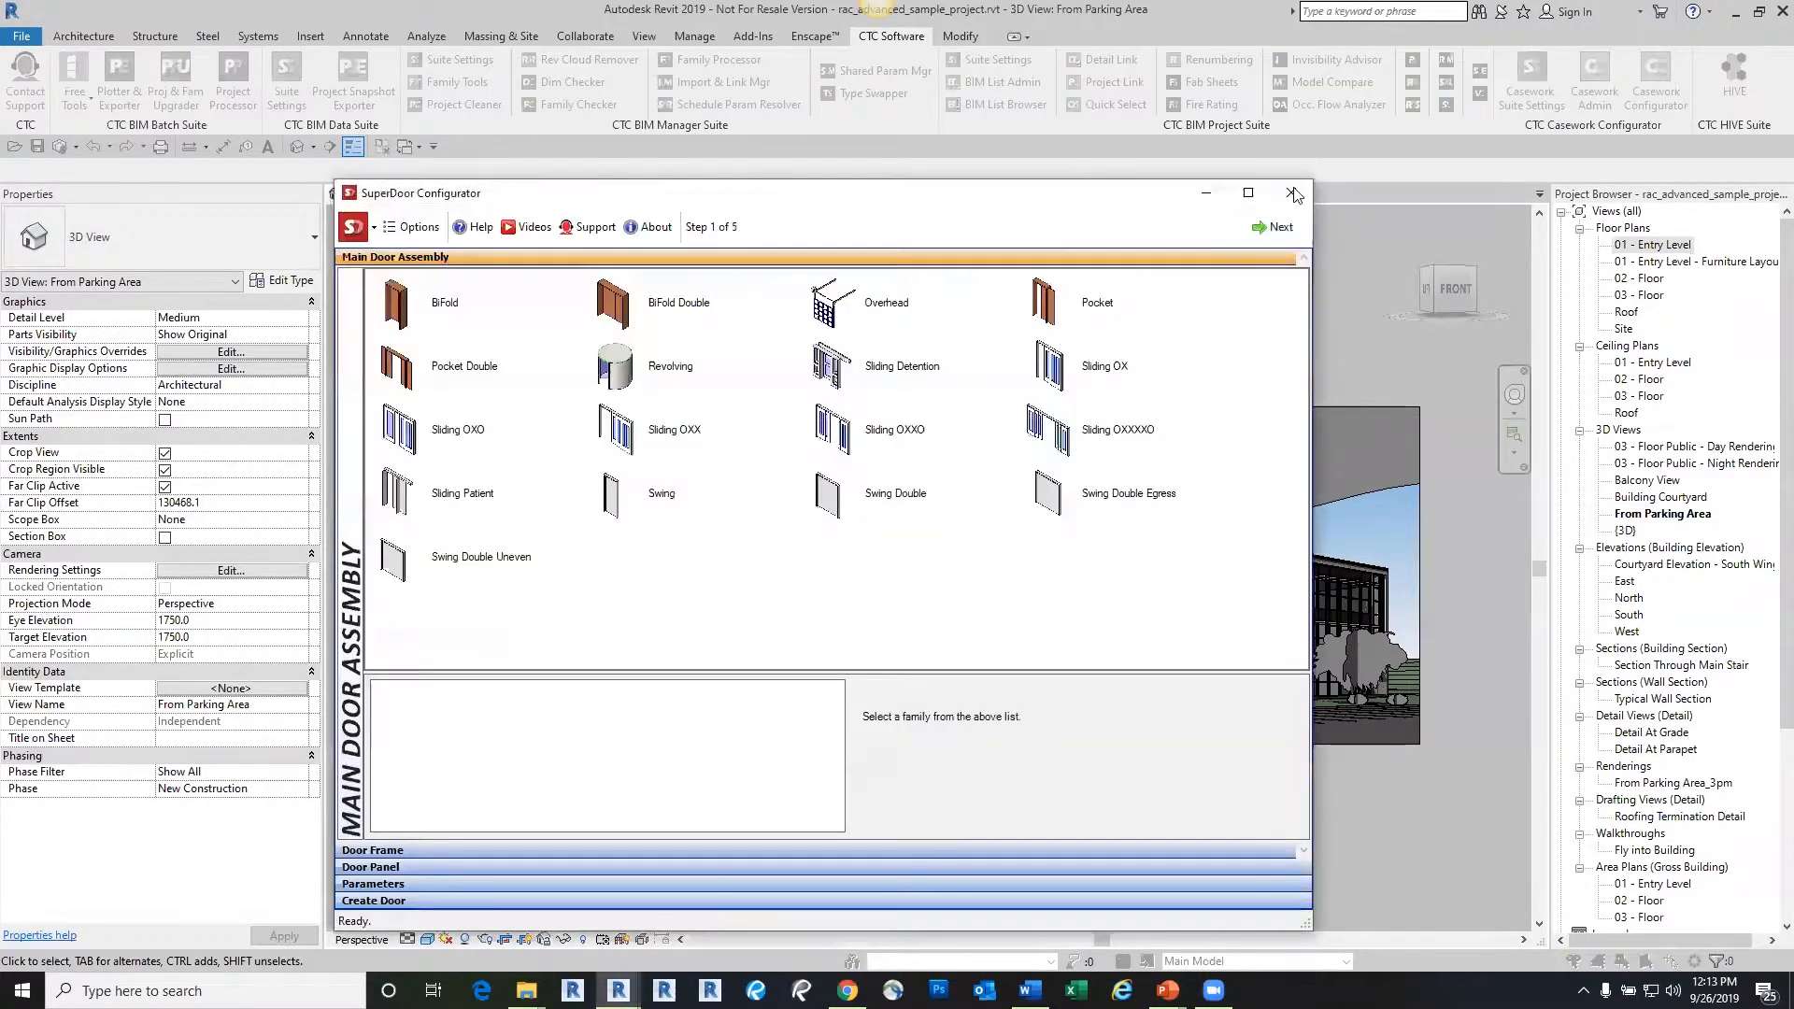
pyautogui.click(1293, 193)
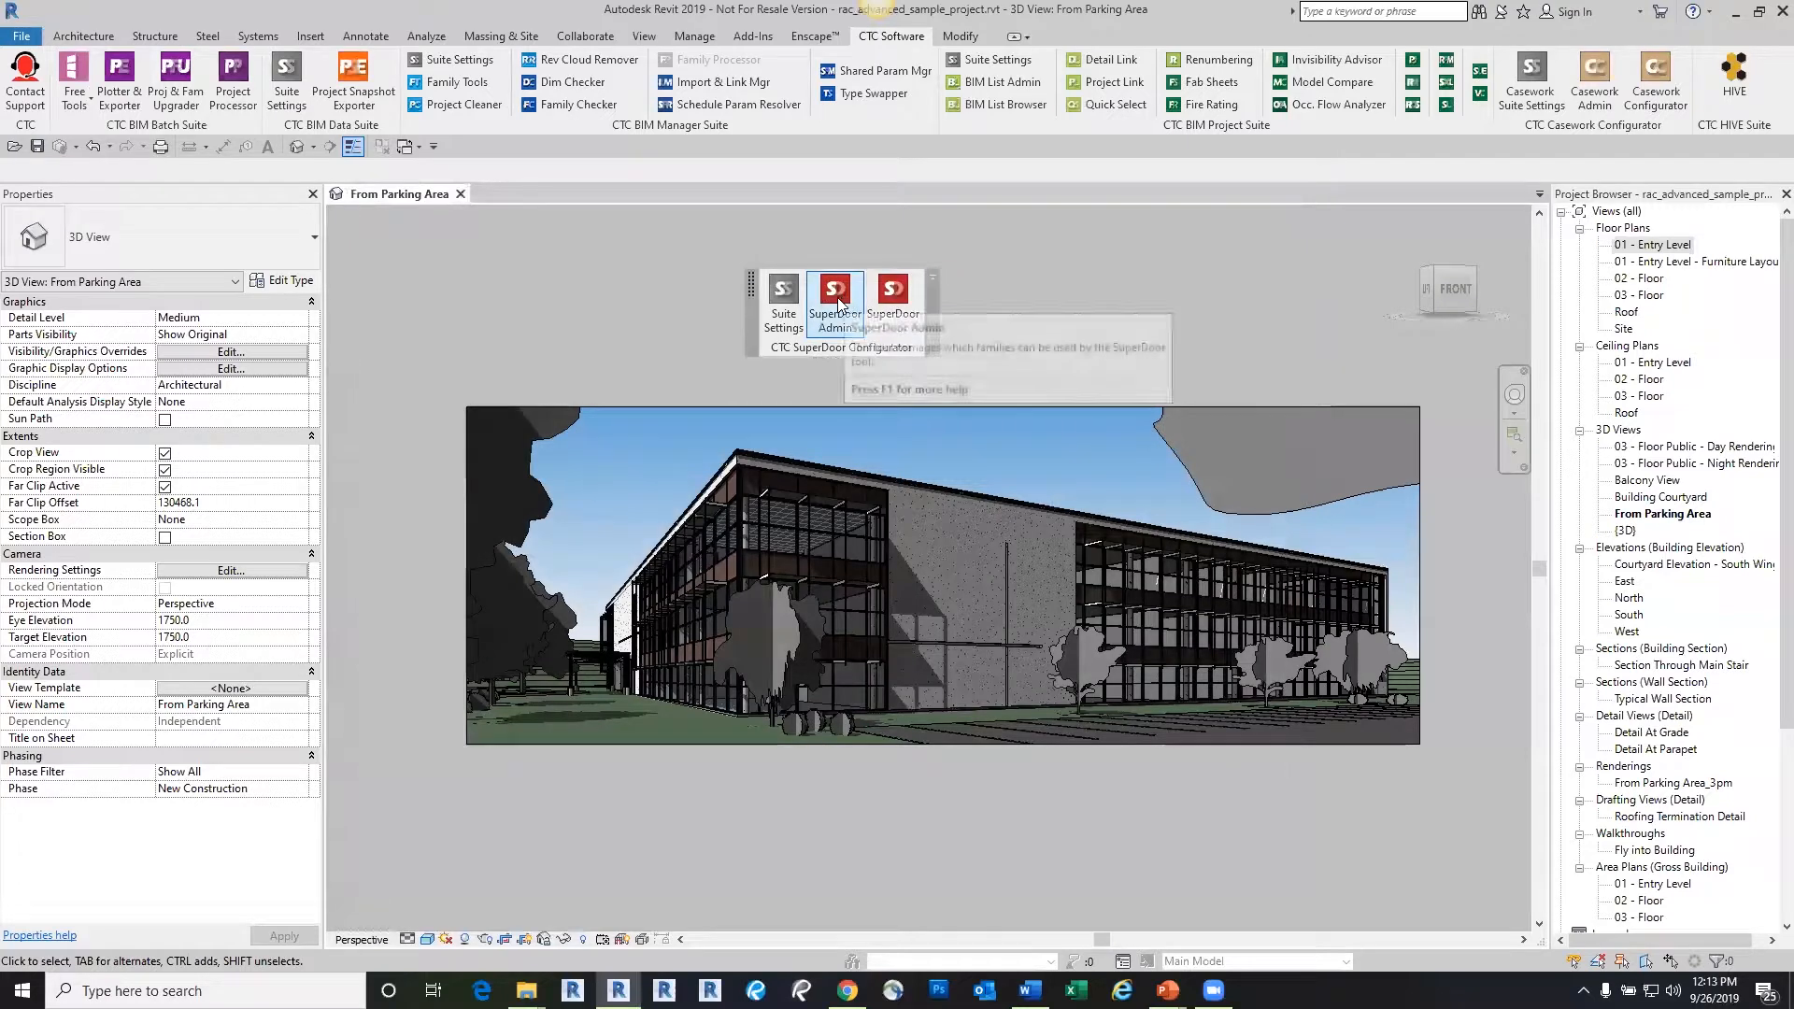
# Inspect the installed DoorFrames folder under ProgramData > CTC > SuperDoor > Content2019 in File Explorer
pyautogui.moveTo(526, 990)
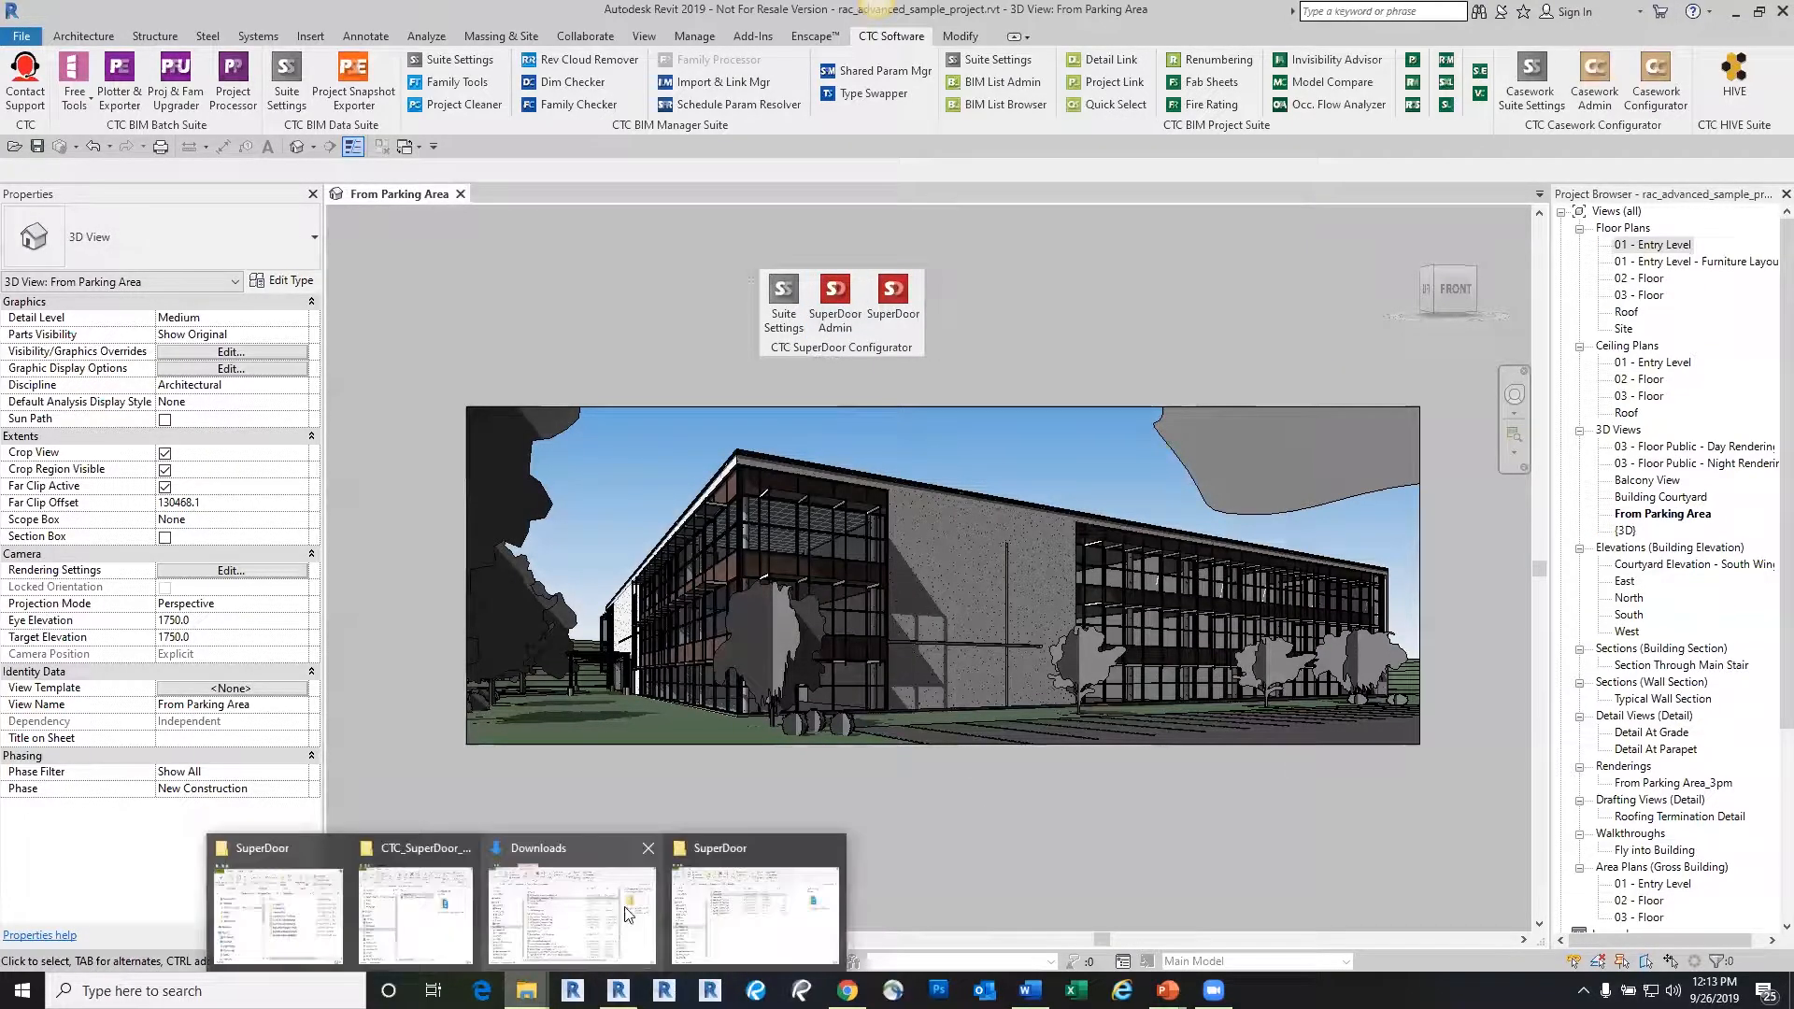
pyautogui.click(777, 897)
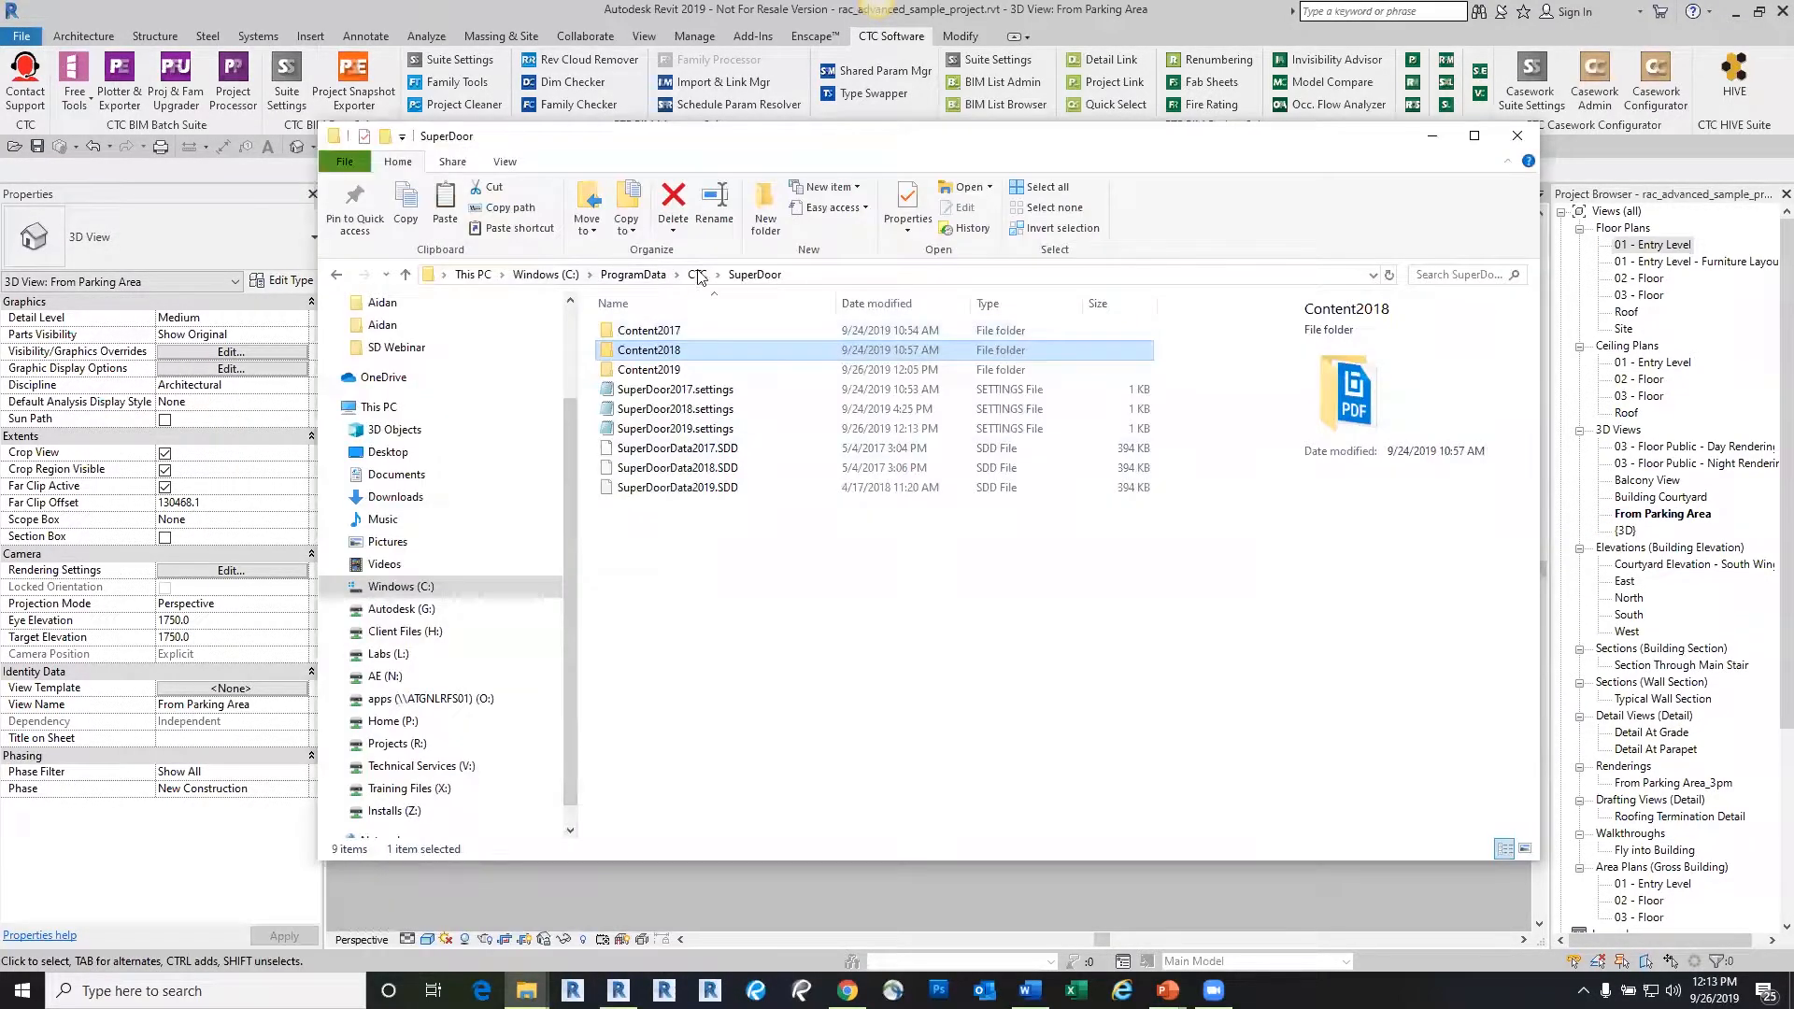
pyautogui.doubleClick(657, 370)
pyautogui.click(646, 333)
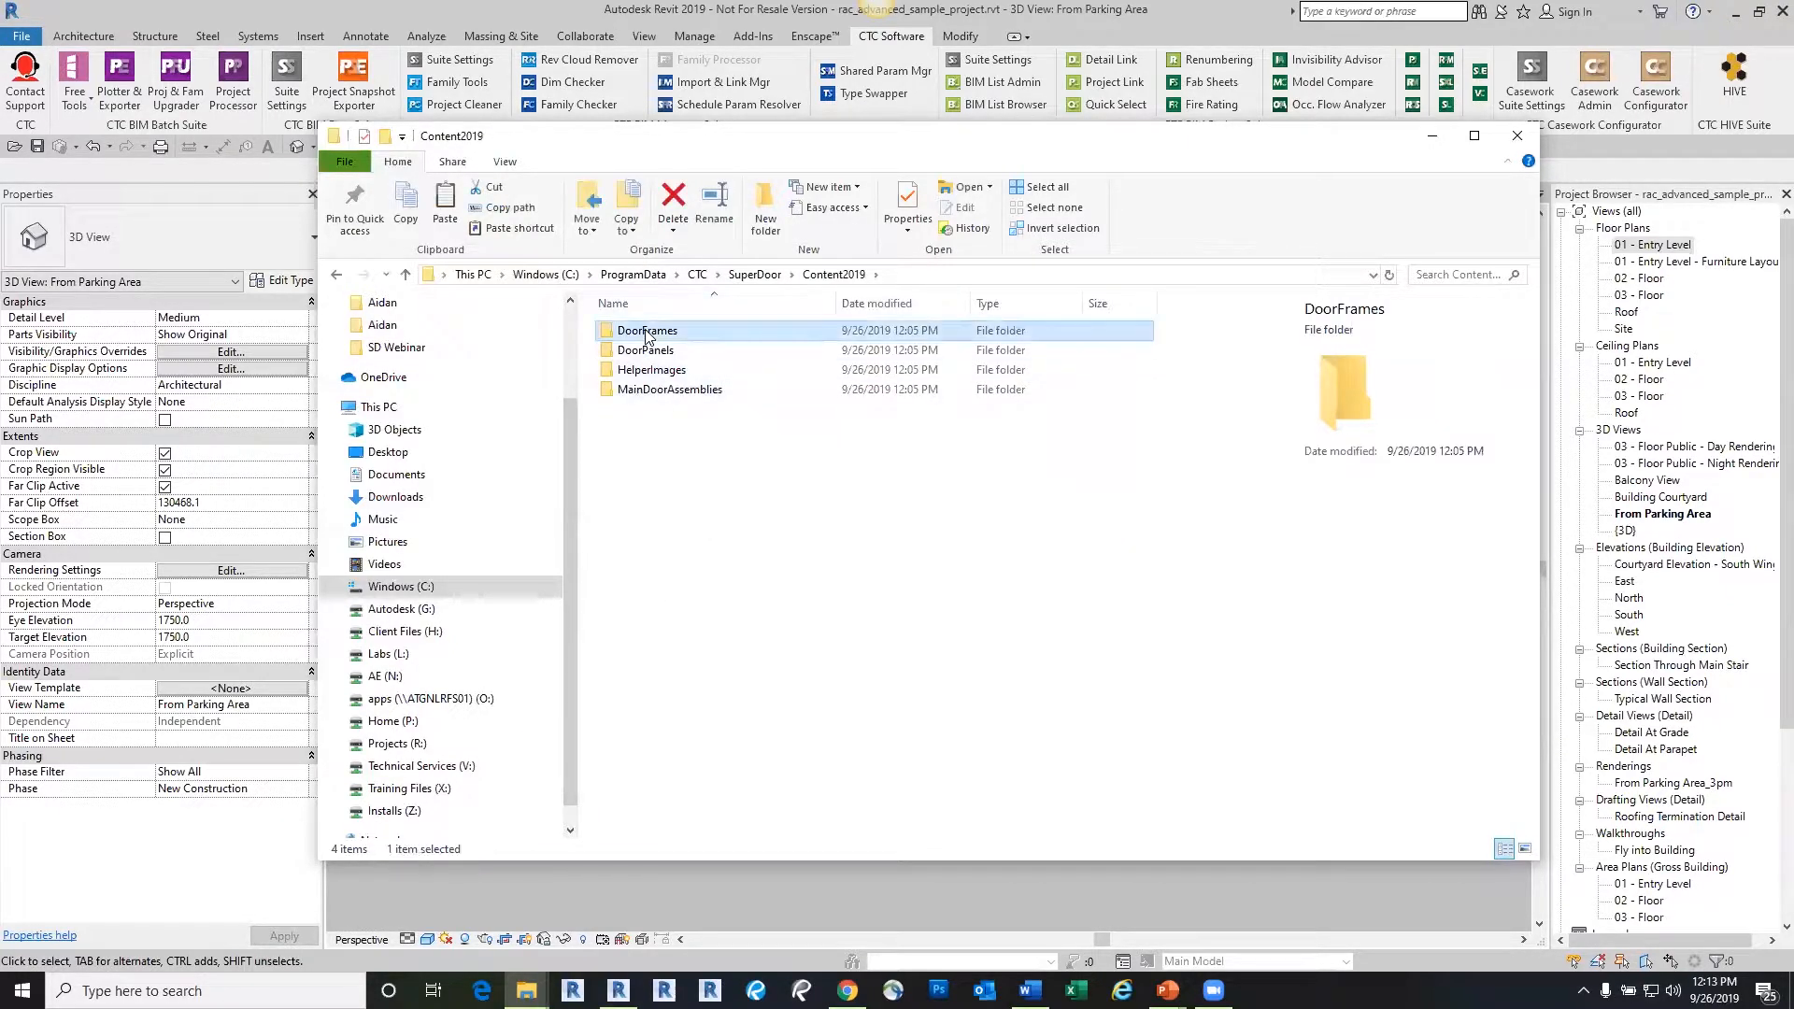
pyautogui.doubleClick(646, 335)
pyautogui.click(755, 274)
pyautogui.click(715, 593)
# Inspect the DoorFrames files in Content2019 inside the extracted CTC_SuperDoor_Content_2019 download
pyautogui.click(527, 990)
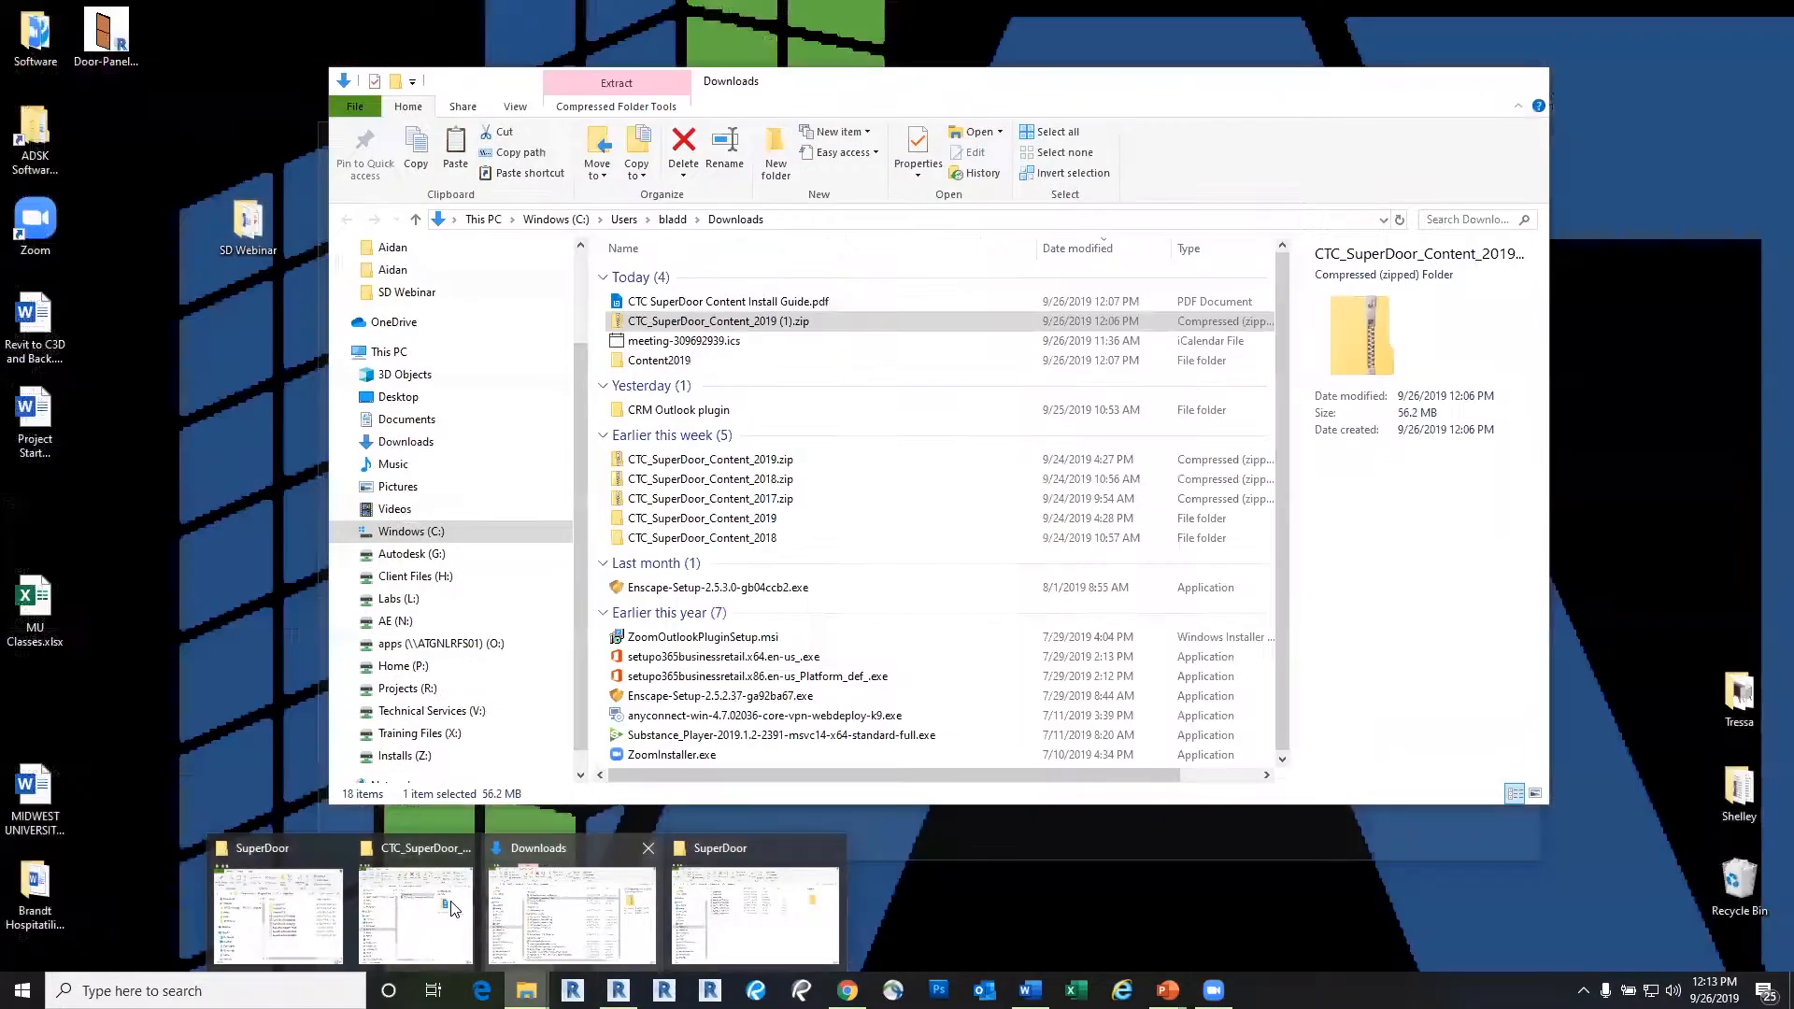
pyautogui.click(439, 911)
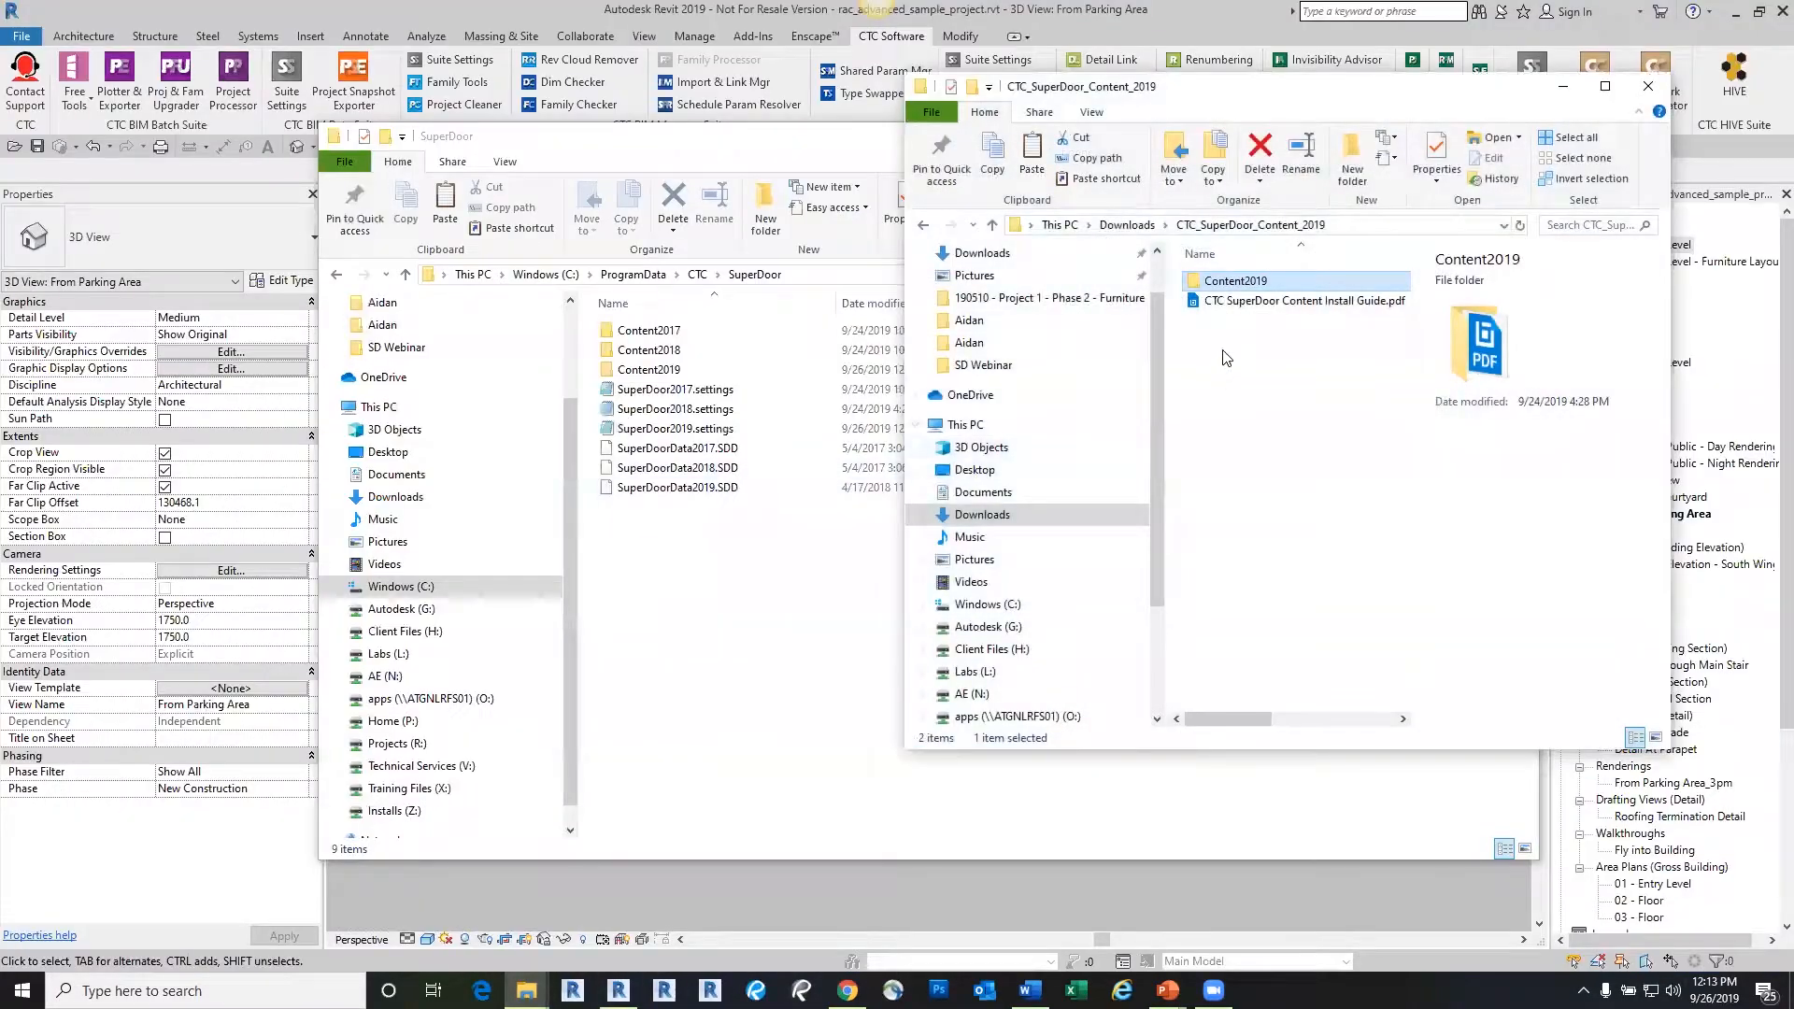
pyautogui.doubleClick(1219, 282)
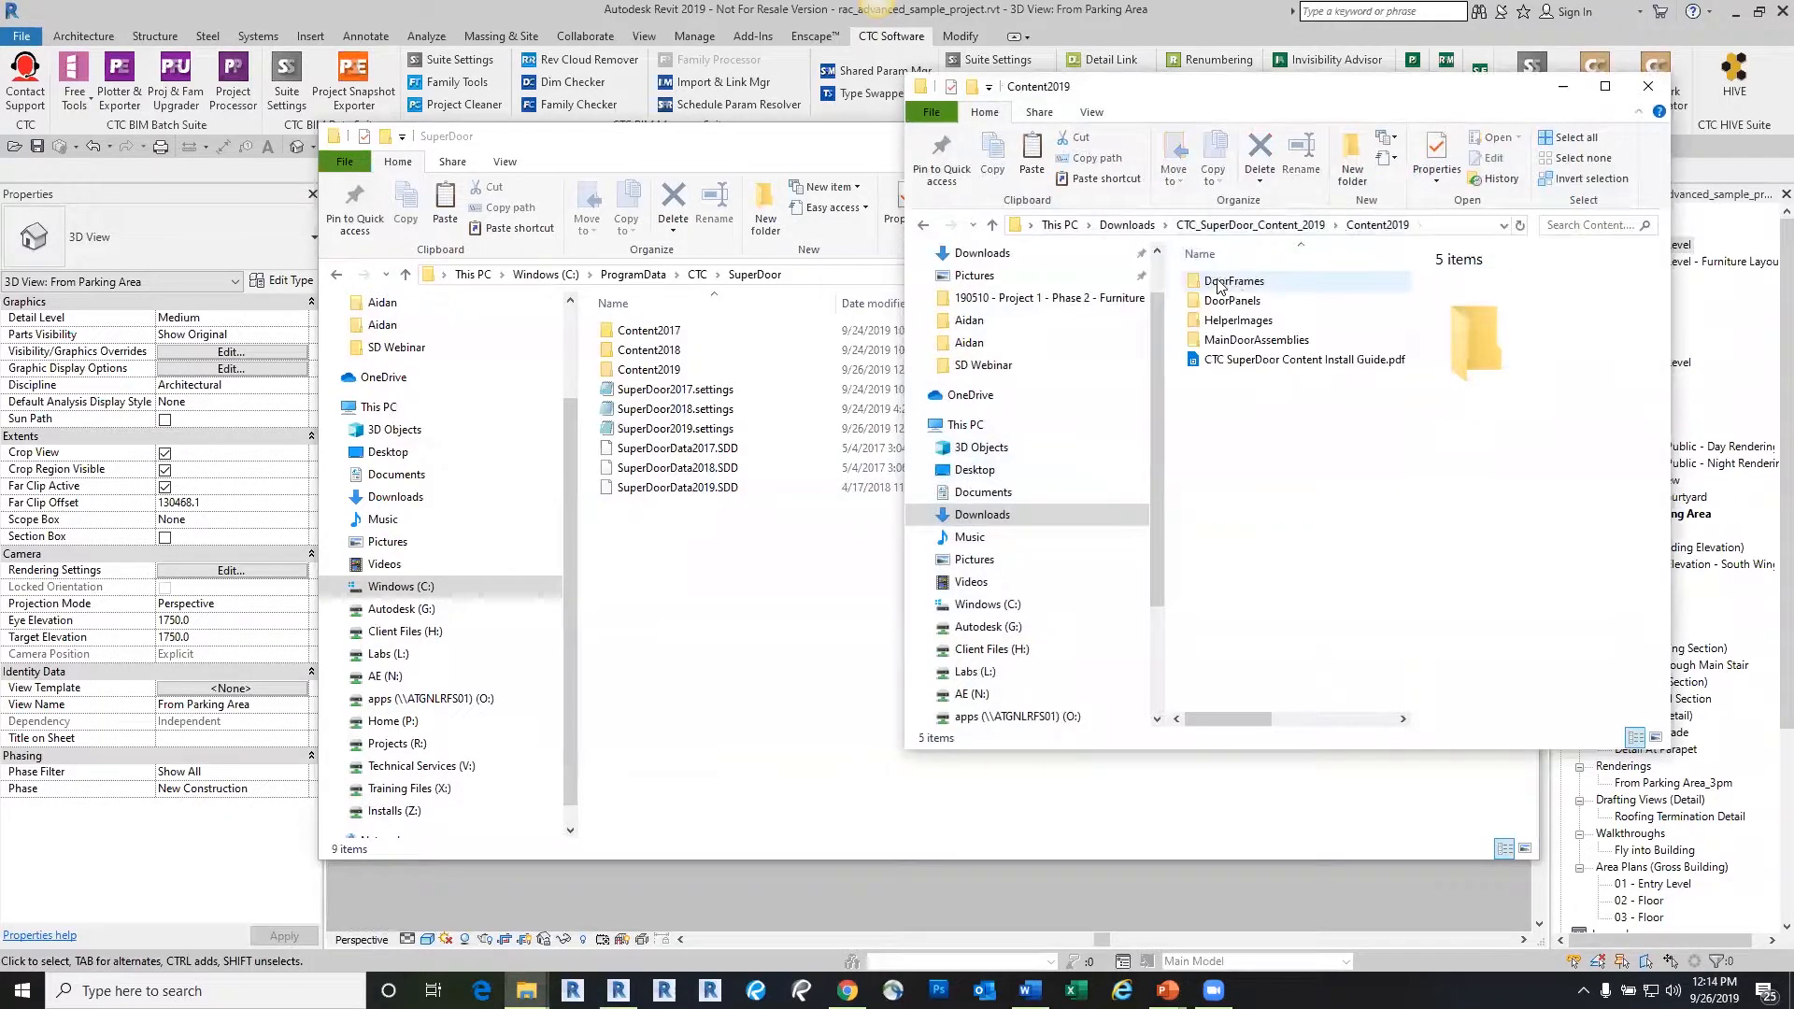
pyautogui.doubleClick(1233, 281)
pyautogui.click(1317, 225)
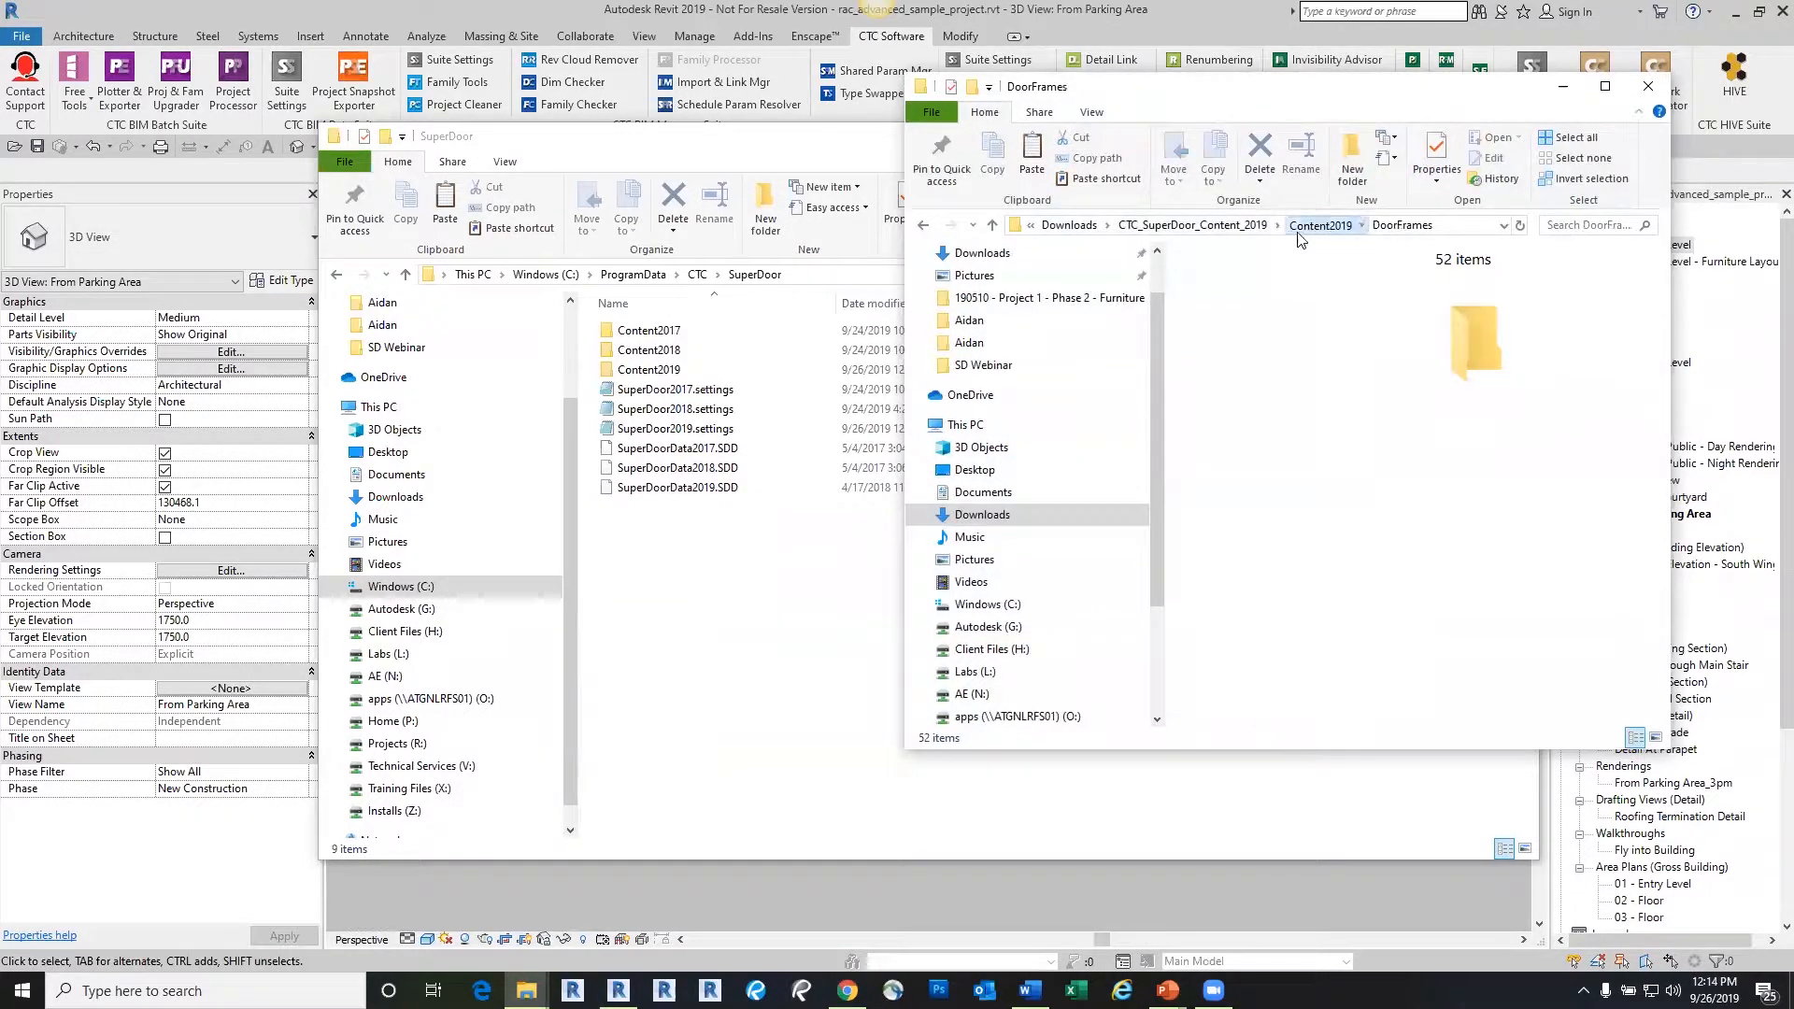
# Copy the downloaded Content2019 folder into ProgramData > CTC > SuperDoor, replacing the files with the same names
pyautogui.click(1252, 225)
pyautogui.rightClick(1231, 281)
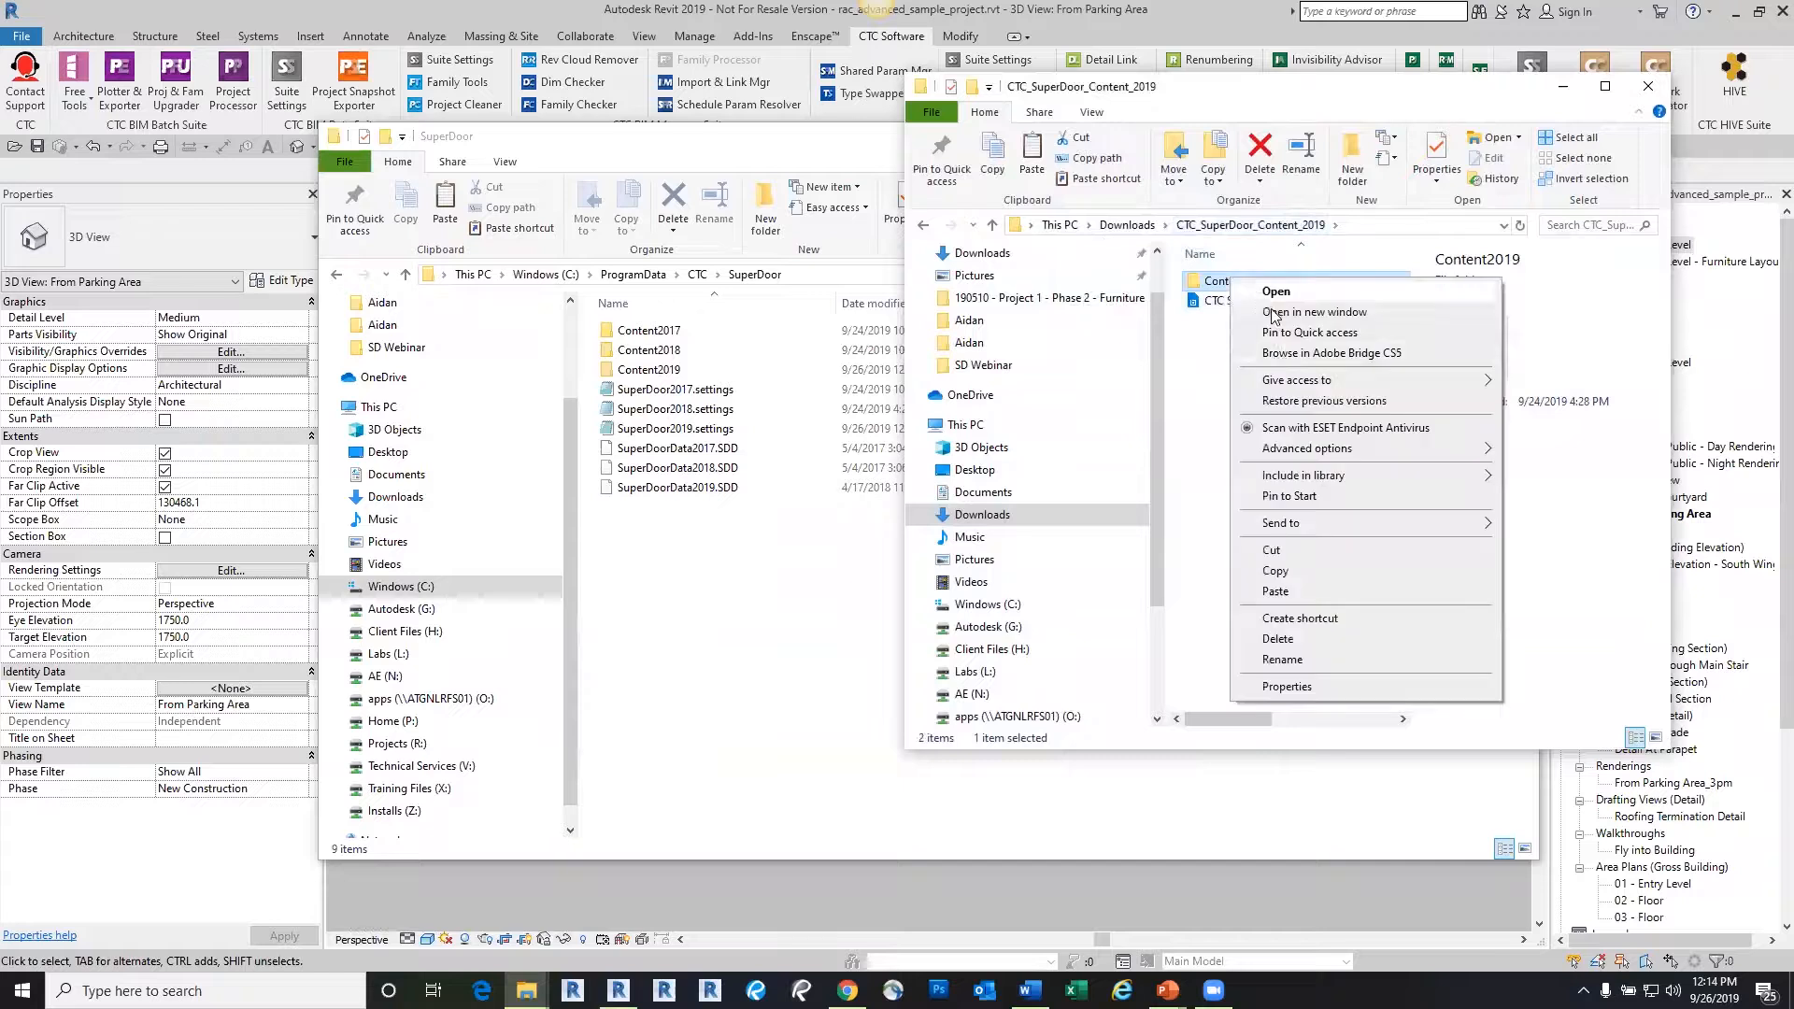
pyautogui.click(1275, 571)
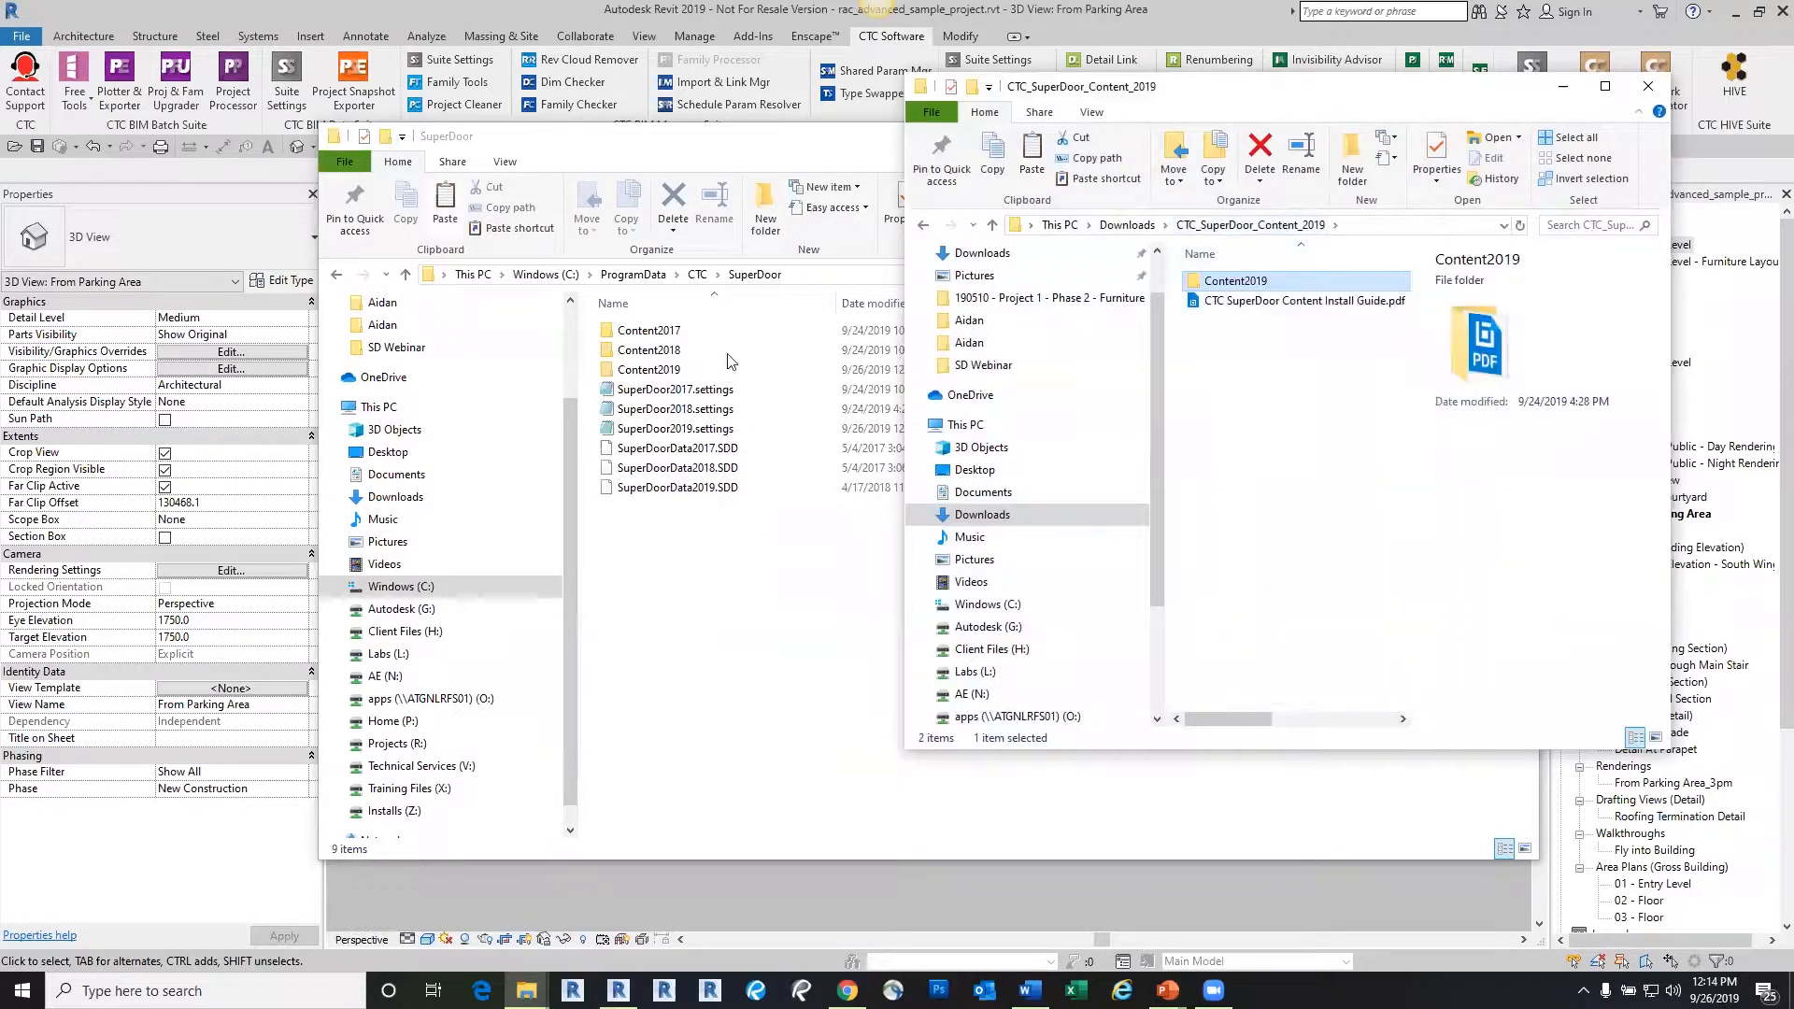
pyautogui.click(697, 273)
pyautogui.doubleClick(645, 827)
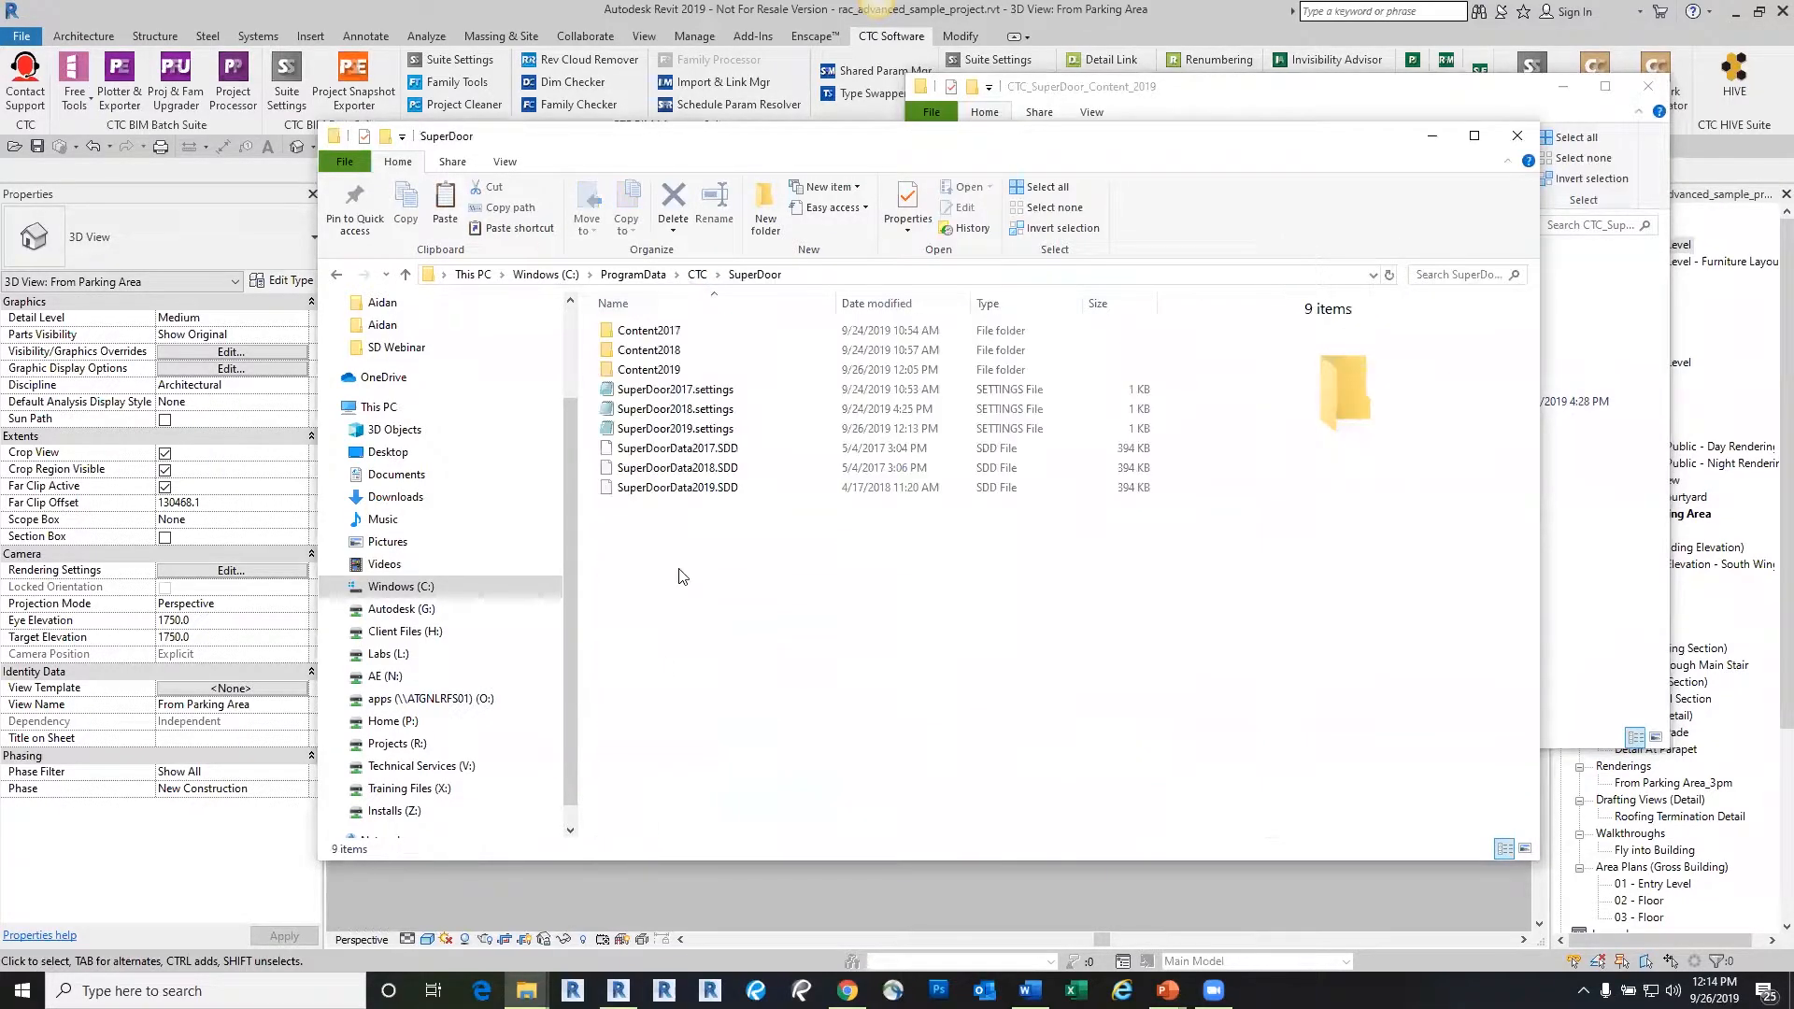
pyautogui.rightClick(651, 565)
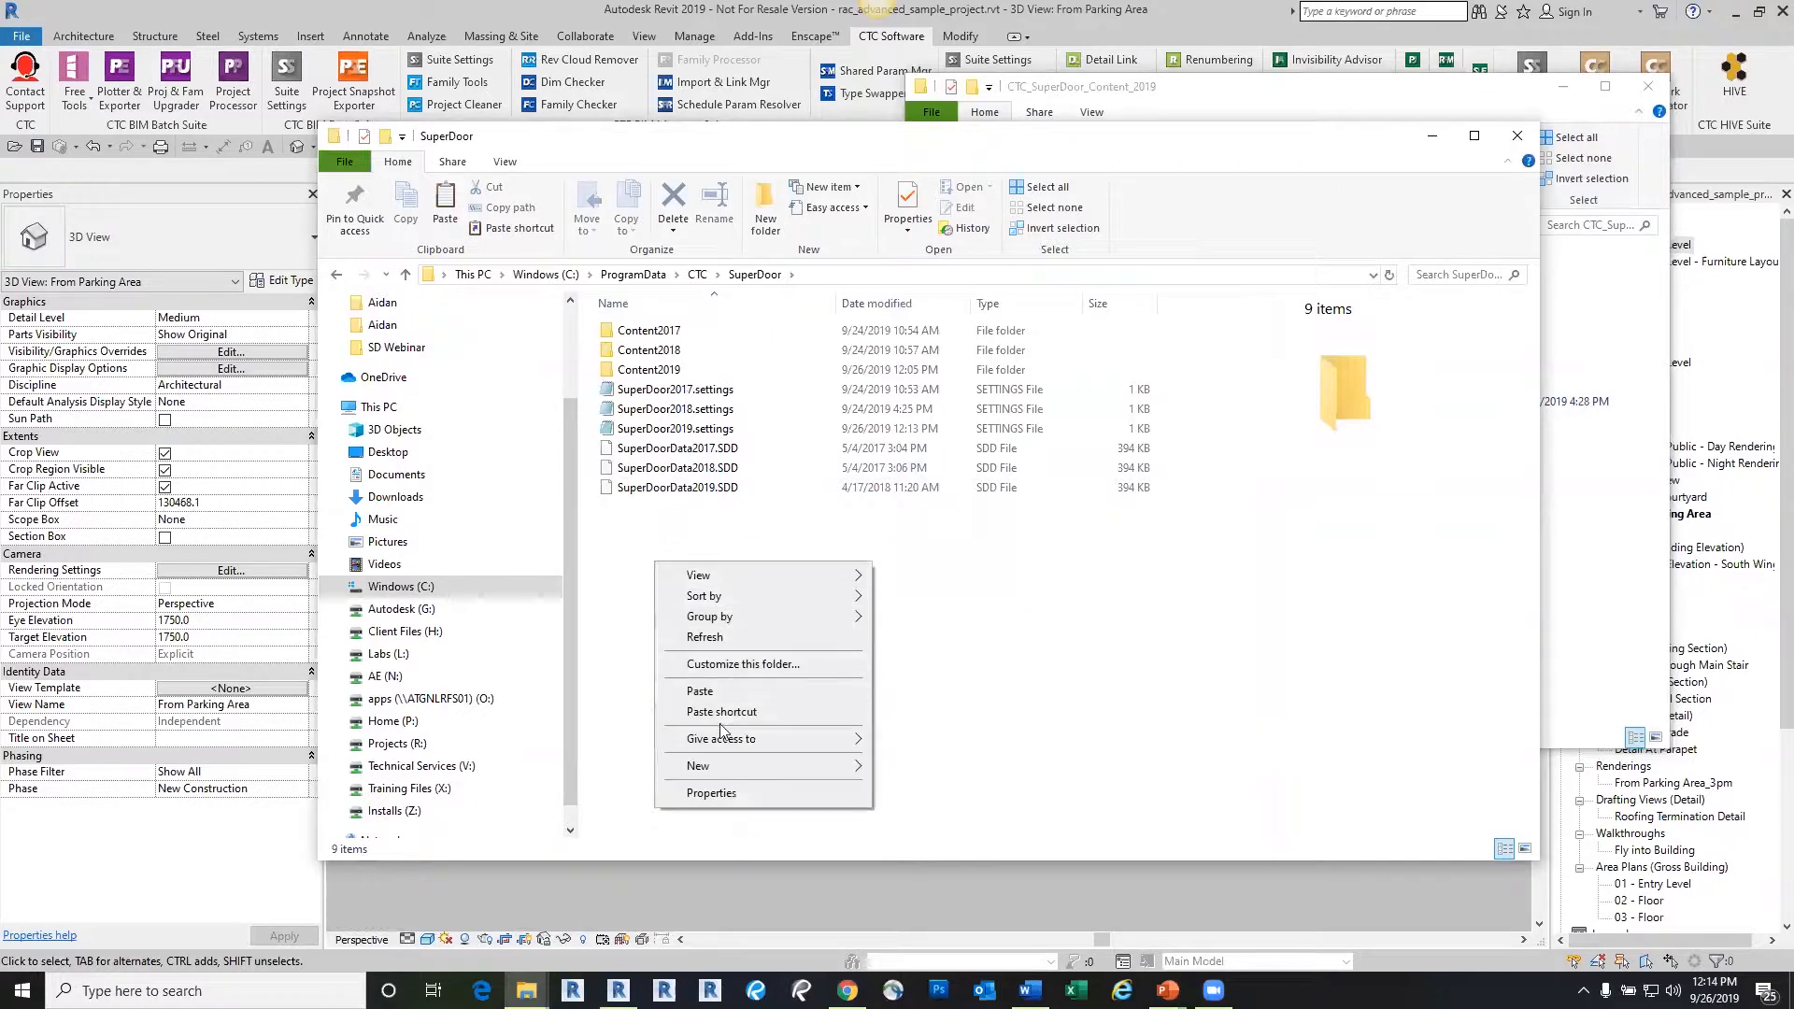
pyautogui.click(718, 692)
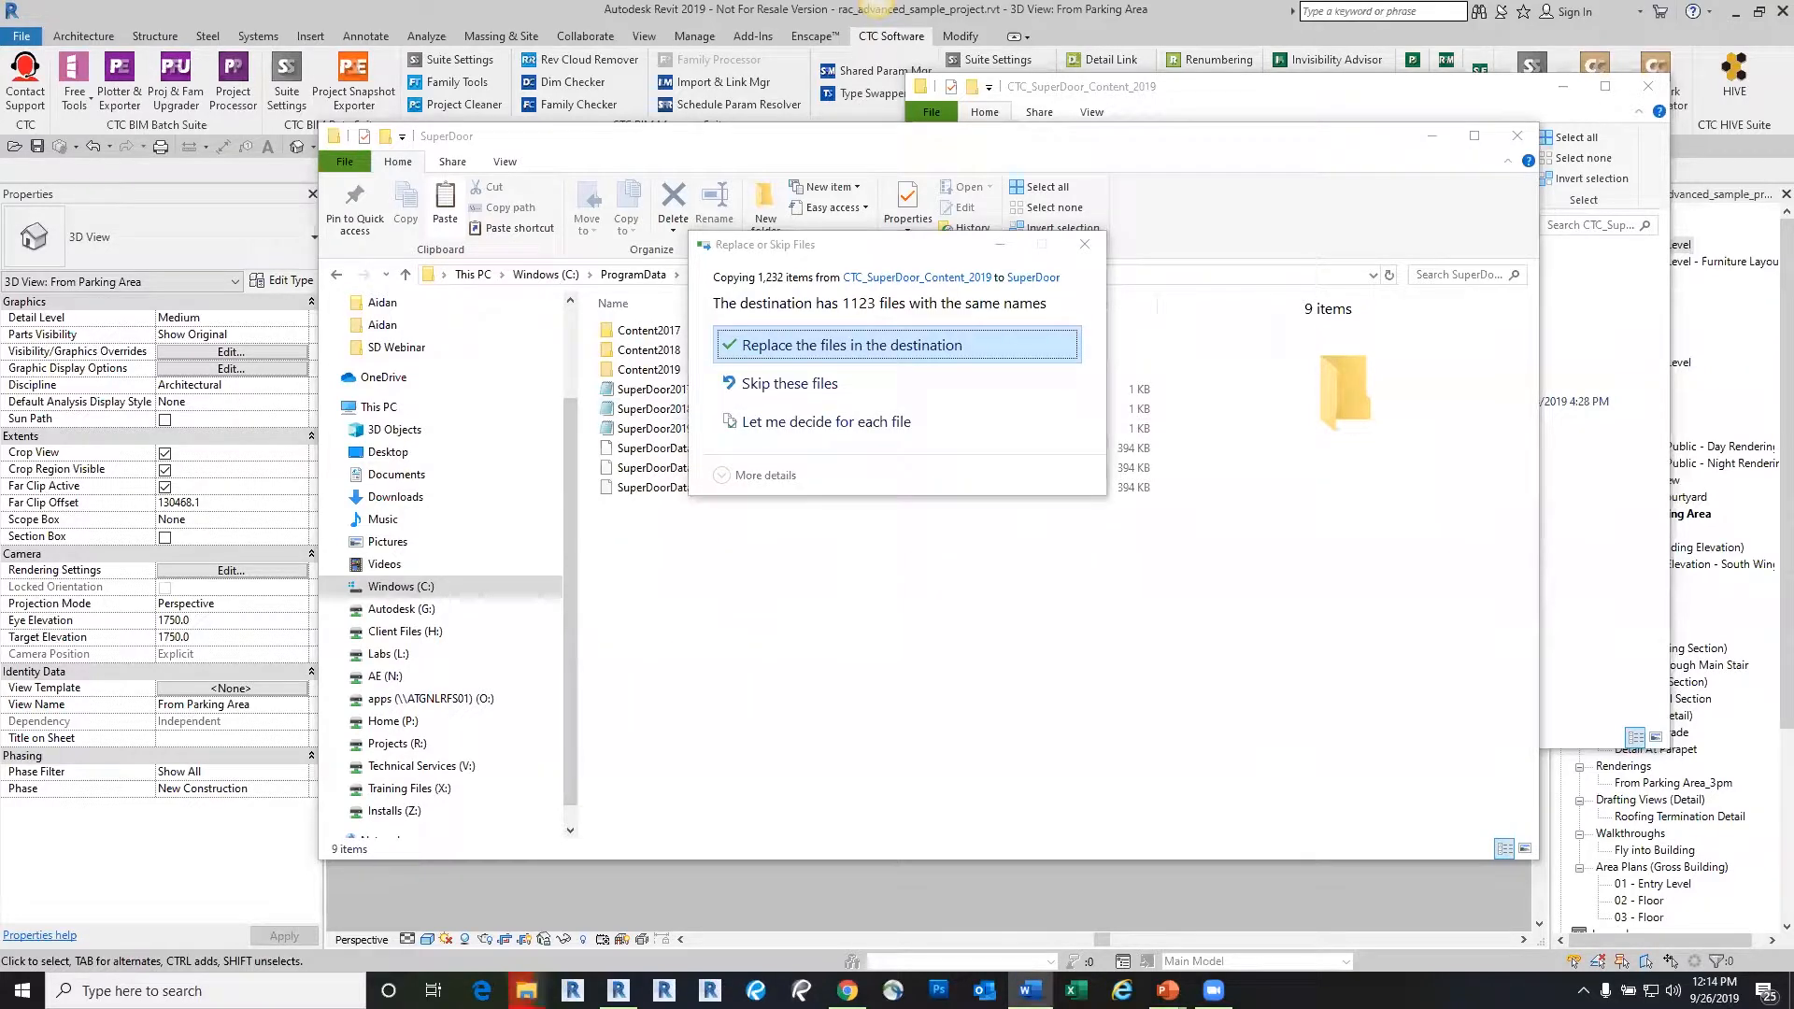
pyautogui.click(829, 345)
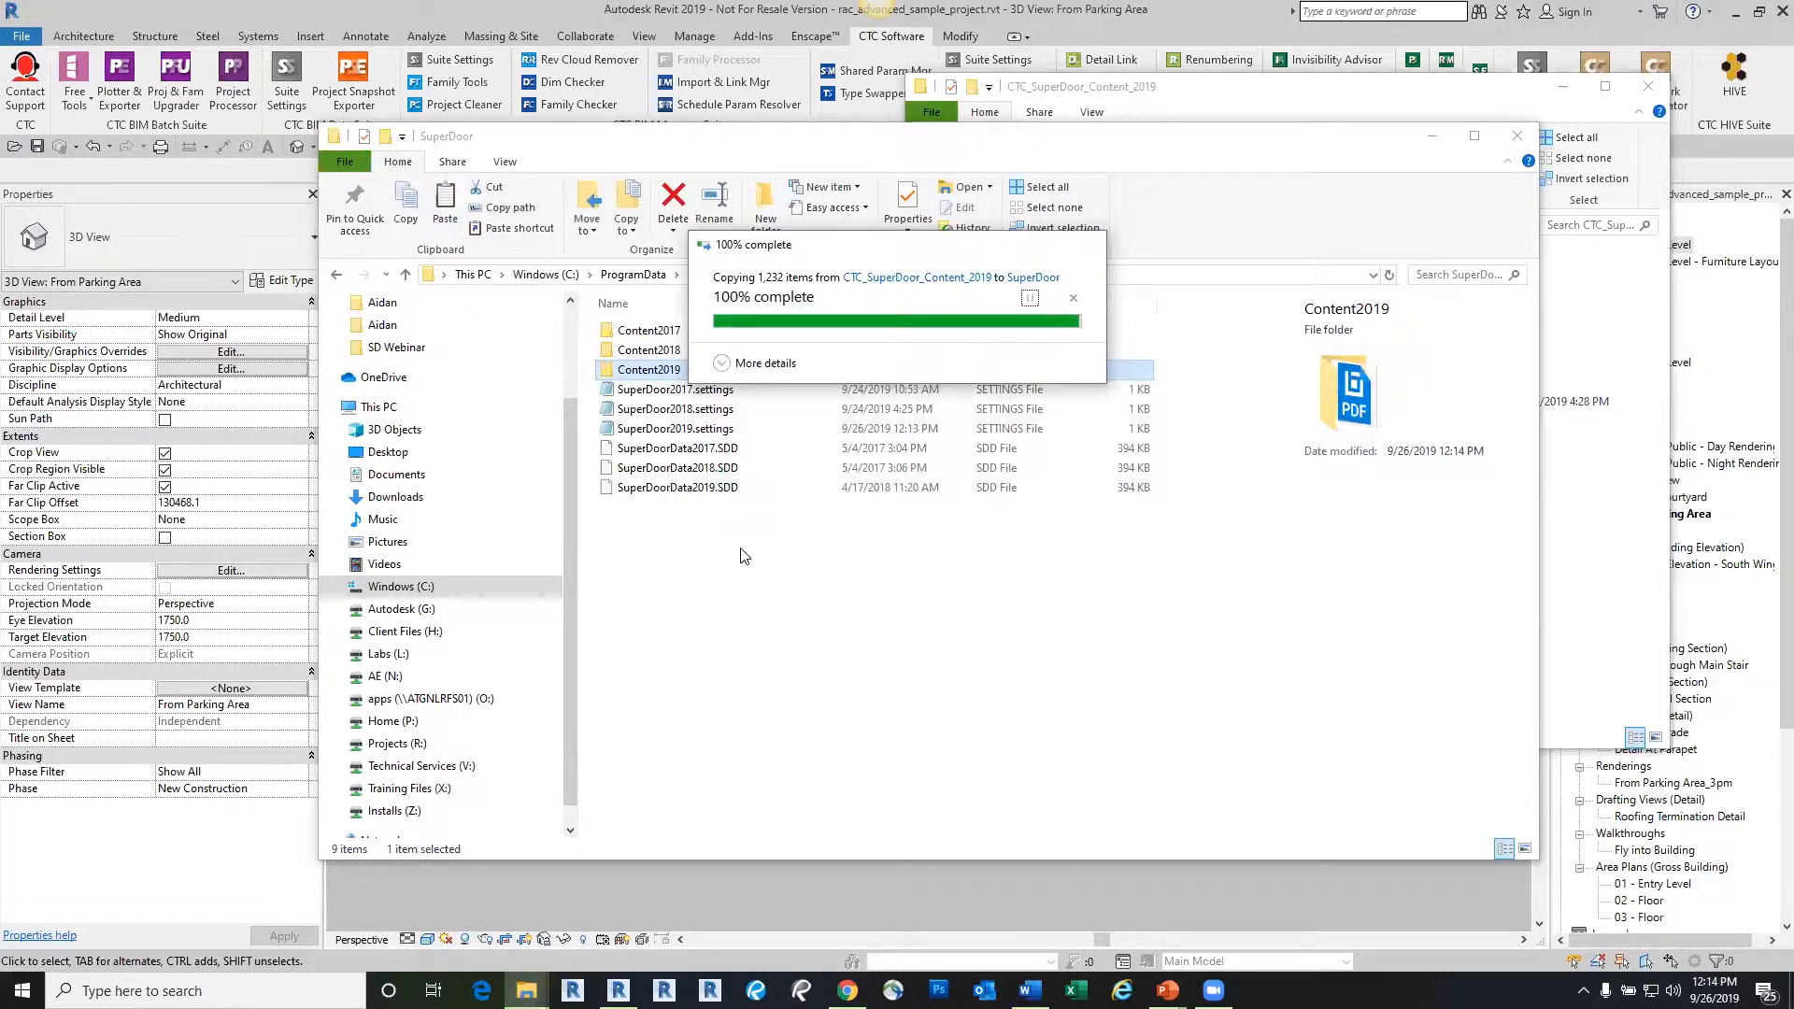
# Check the DoorFrames folder in the installed Content2019 and clear the File Explorer windows away to return to Revit
pyautogui.doubleClick(616, 371)
pyautogui.doubleClick(659, 332)
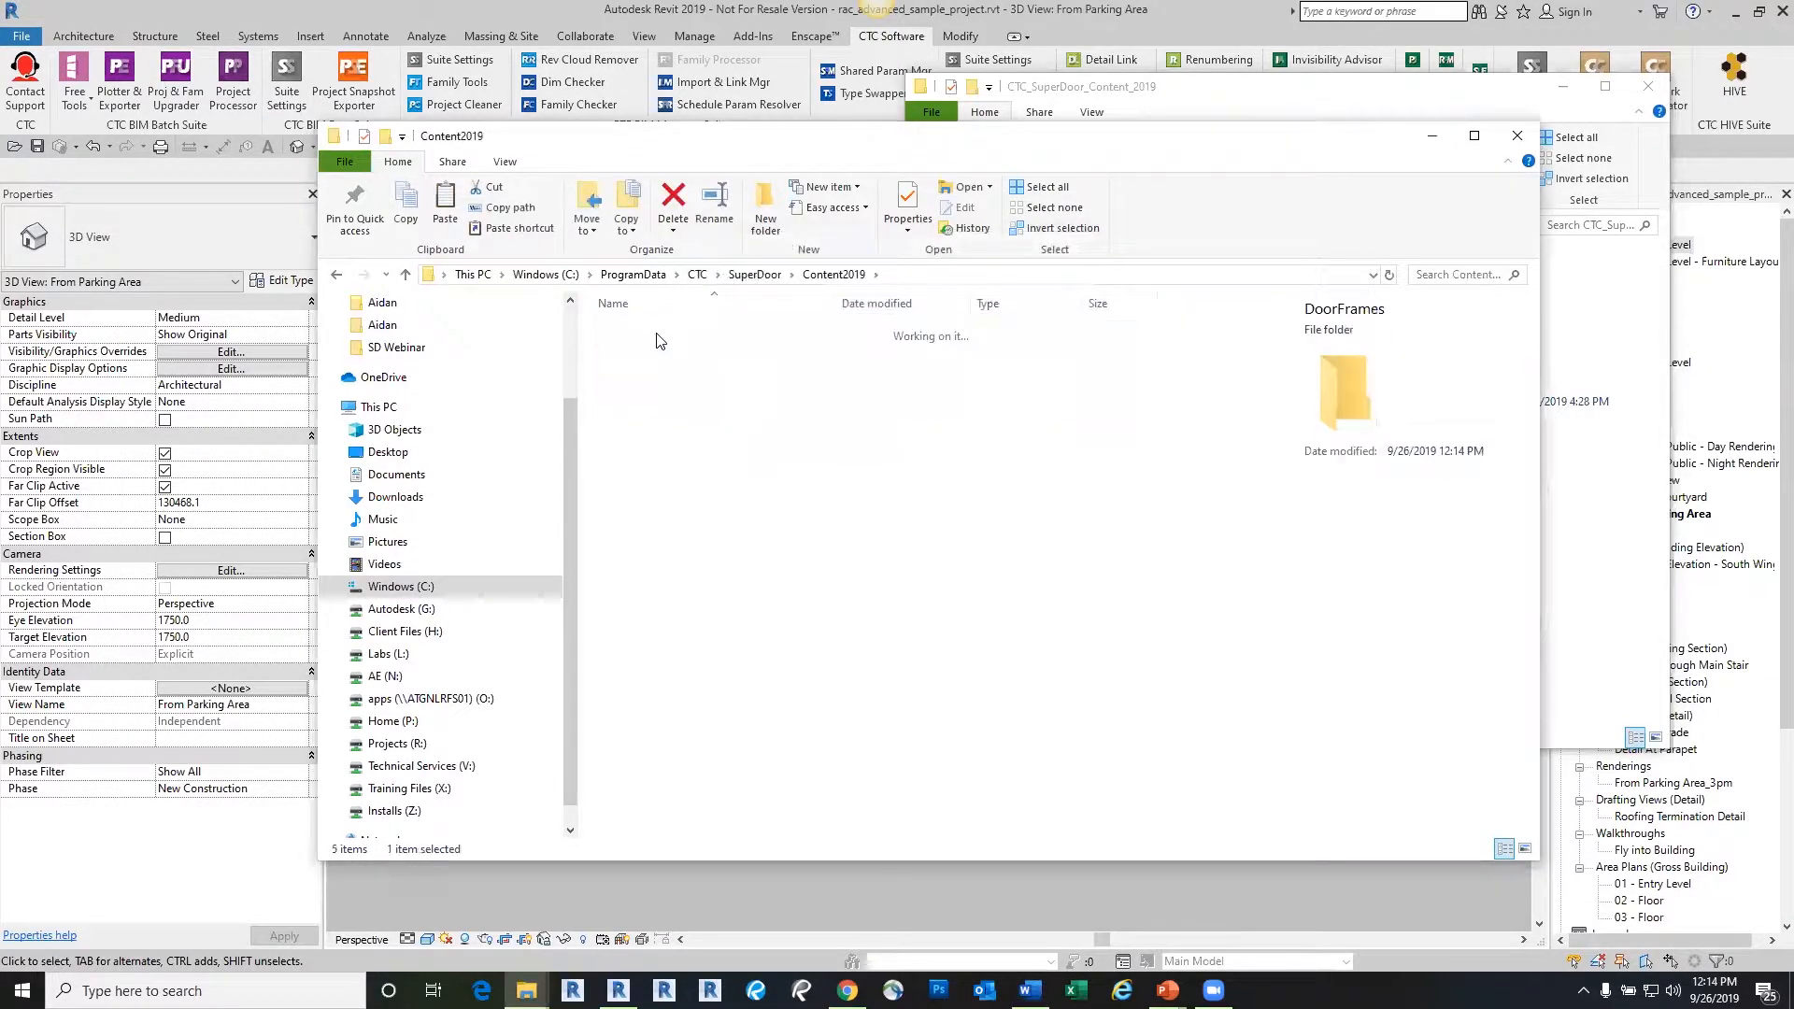
pyautogui.click(1517, 135)
pyautogui.click(1564, 86)
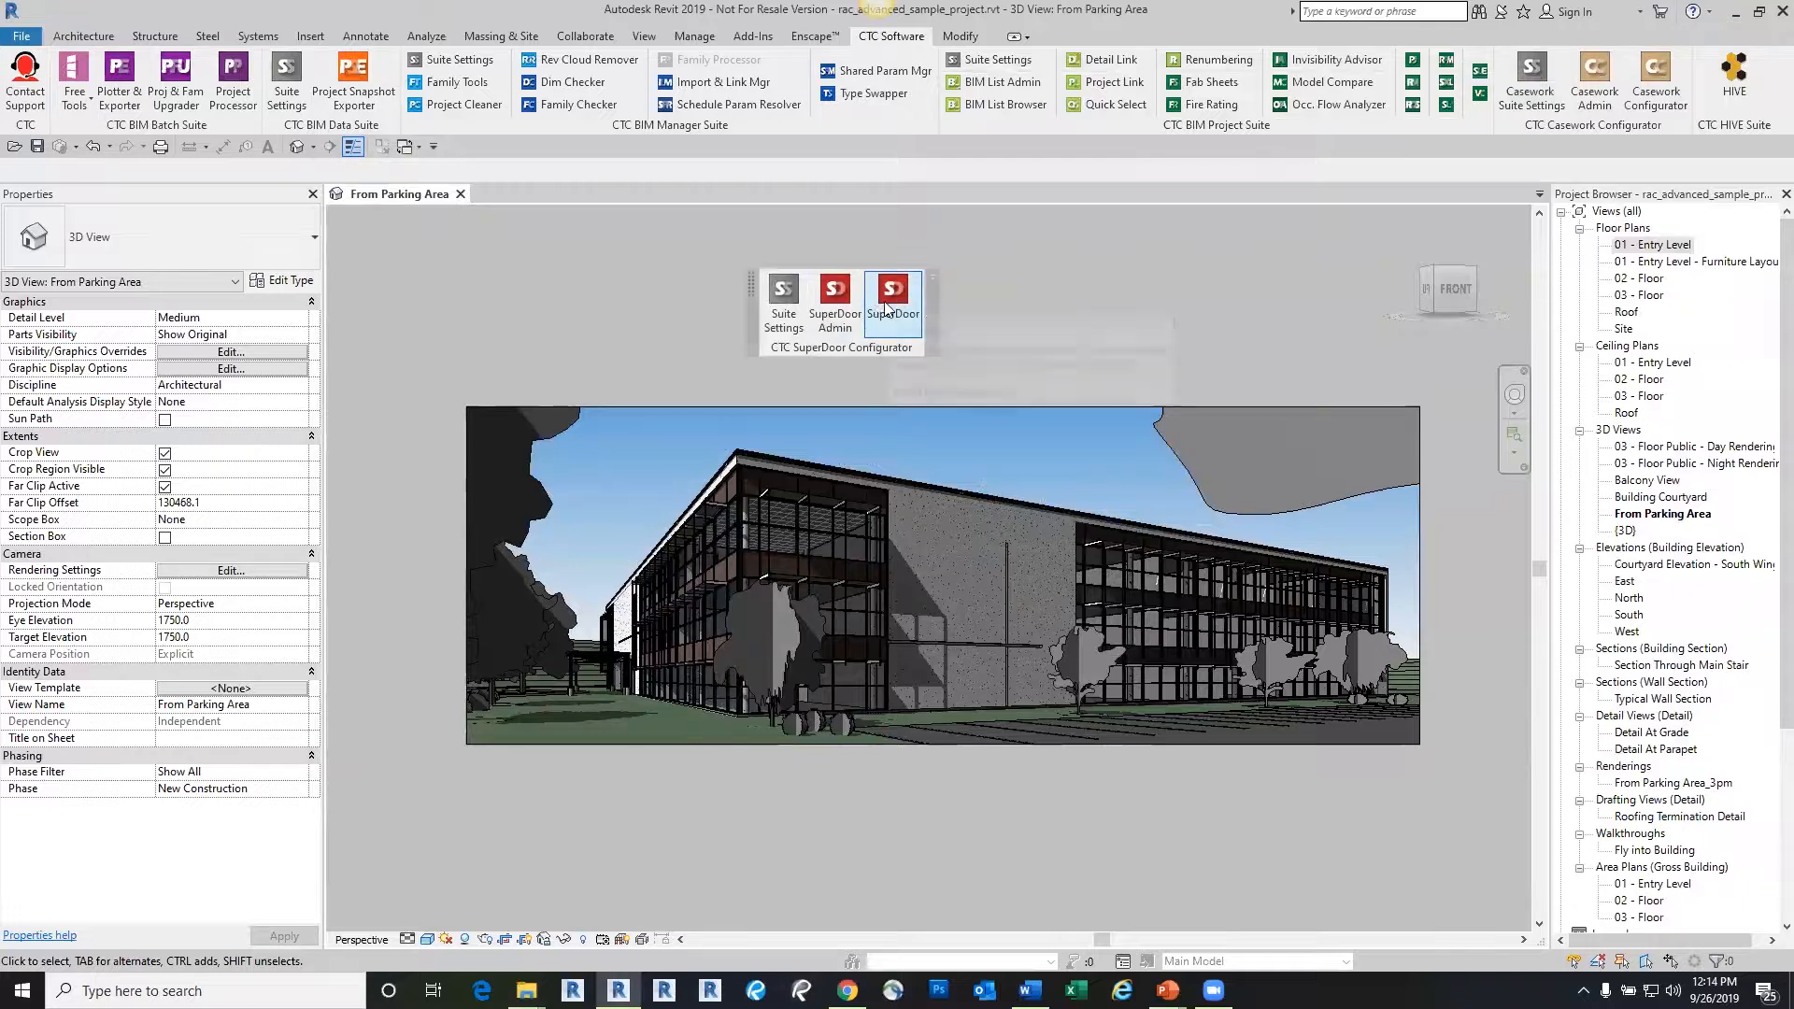
# Open SuperDoor Admin, dismiss the content download notice, and review the configured families listed under Frames and Panels
pyautogui.click(841, 308)
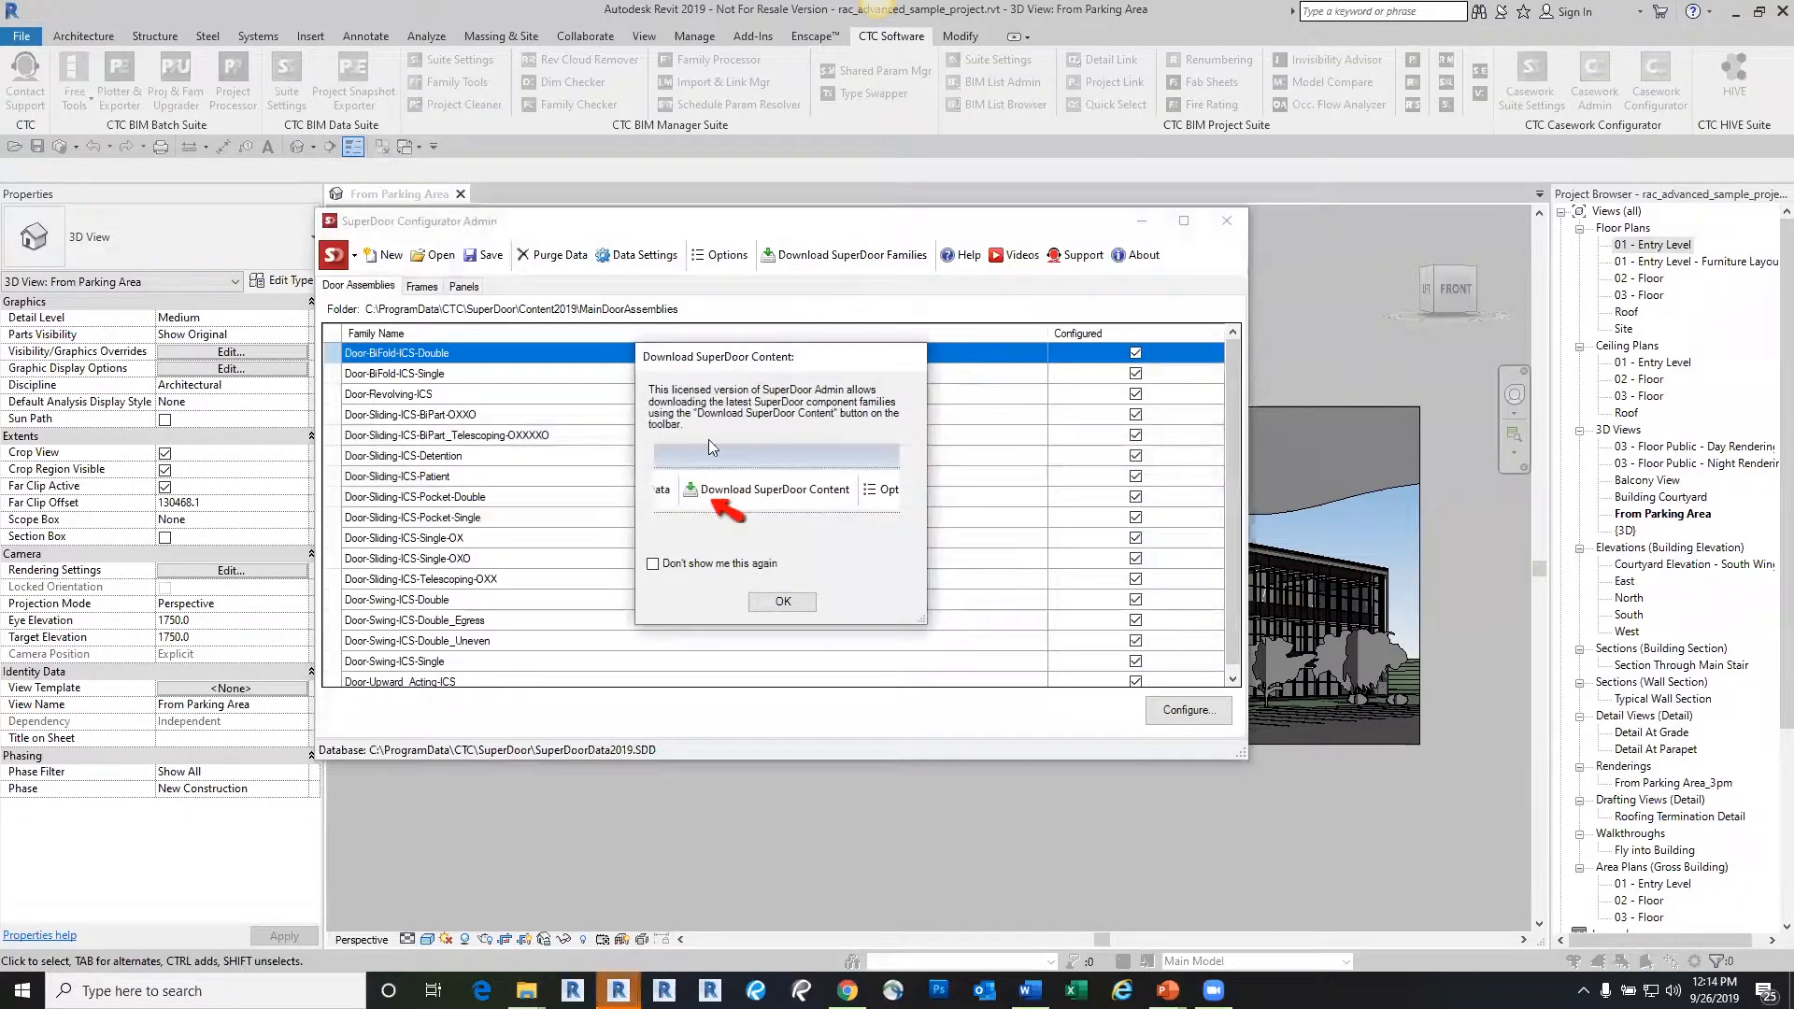
pyautogui.moveTo(864, 360); pyautogui.dragTo(944, 372)
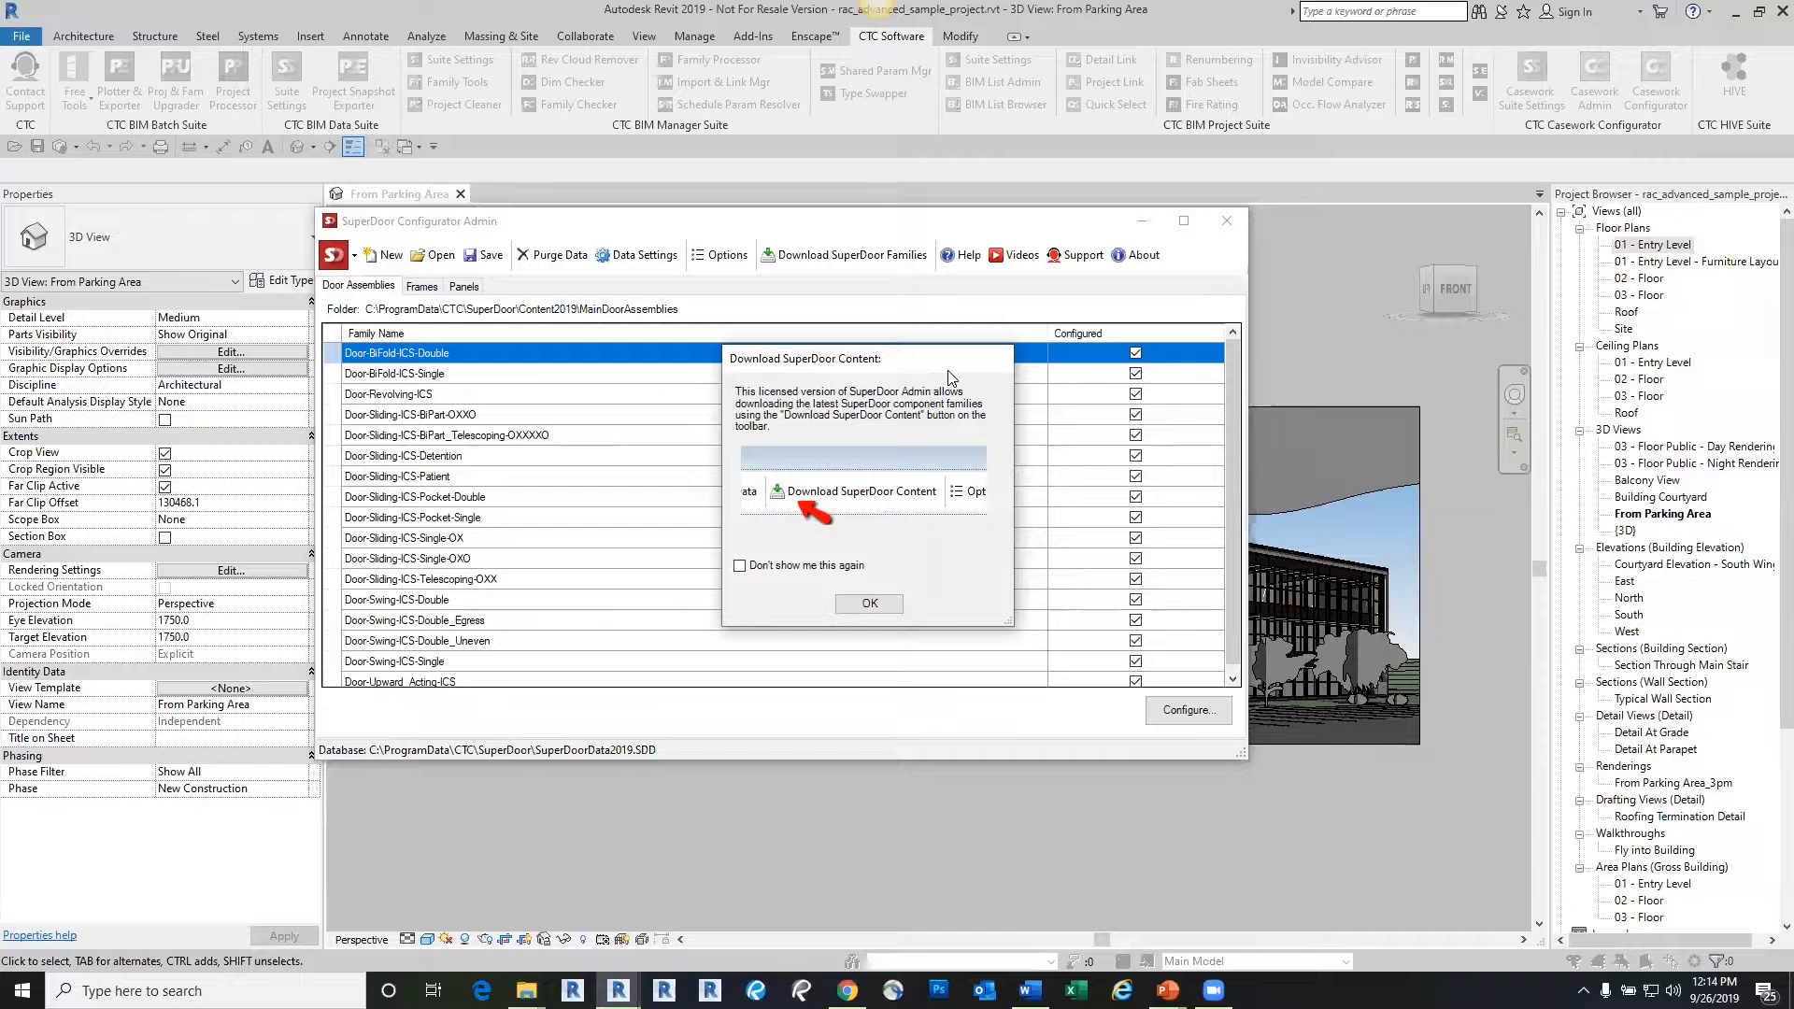
pyautogui.click(870, 603)
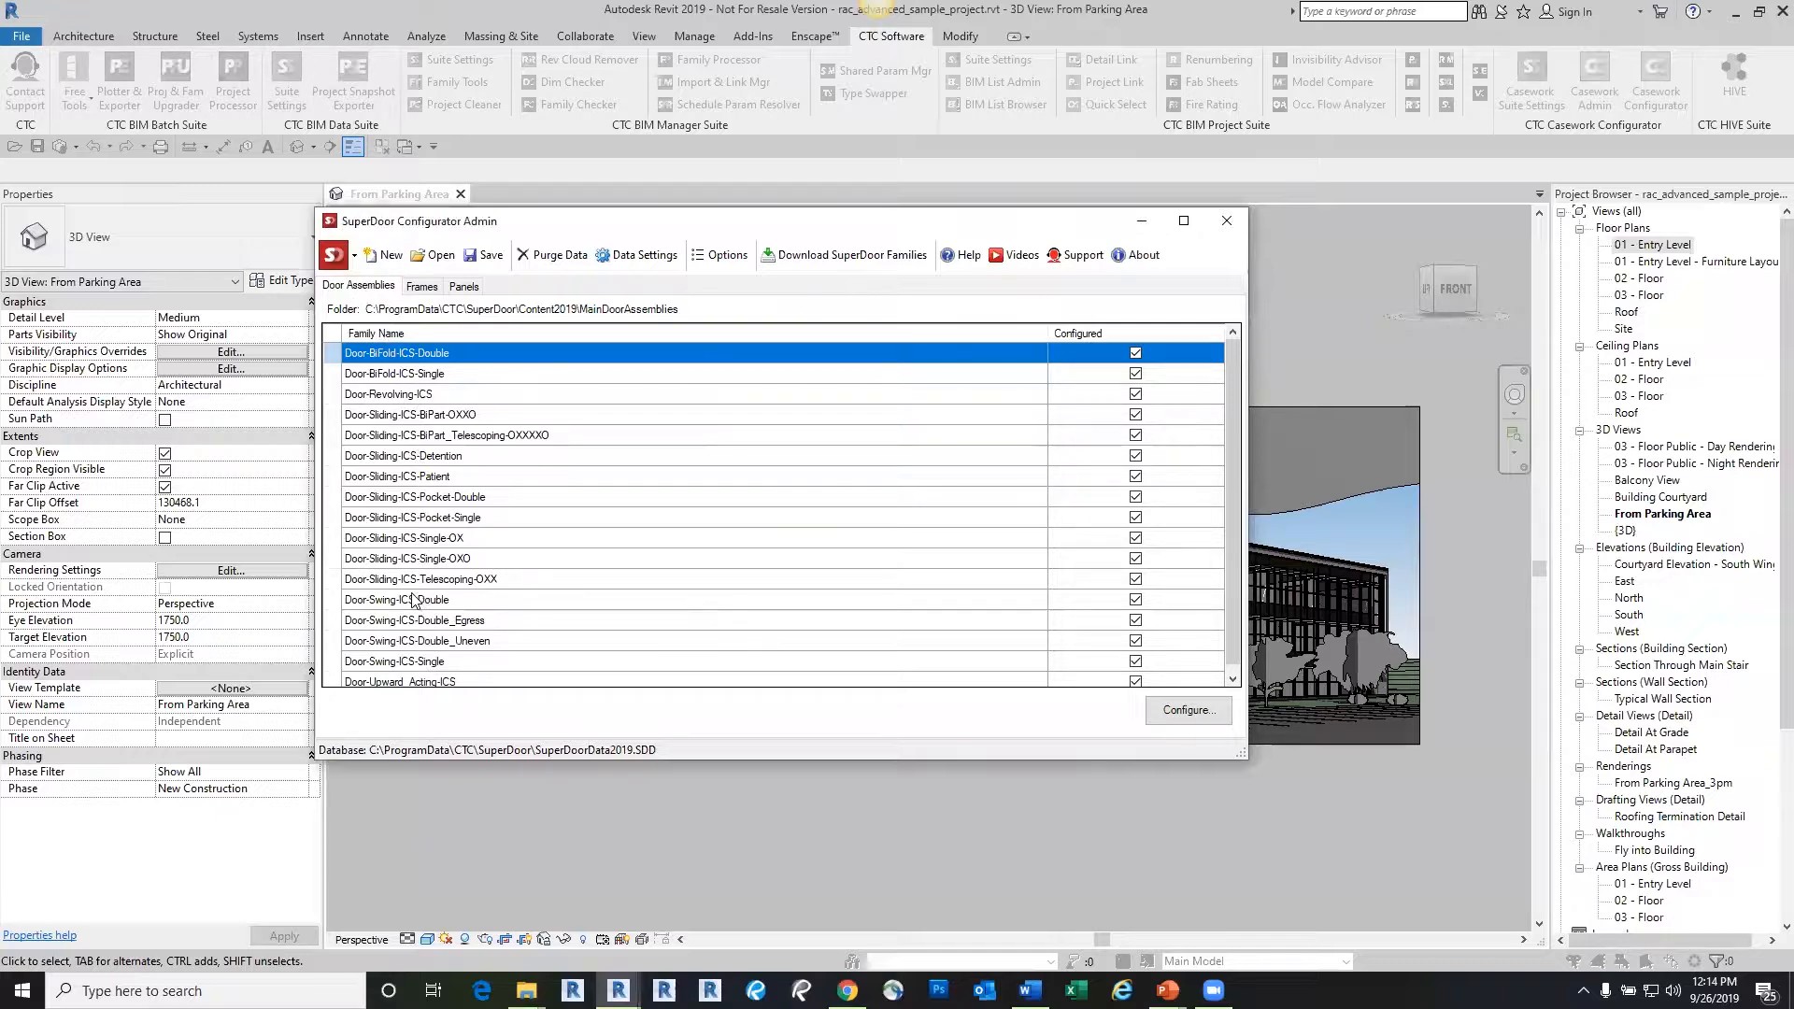
pyautogui.click(424, 287)
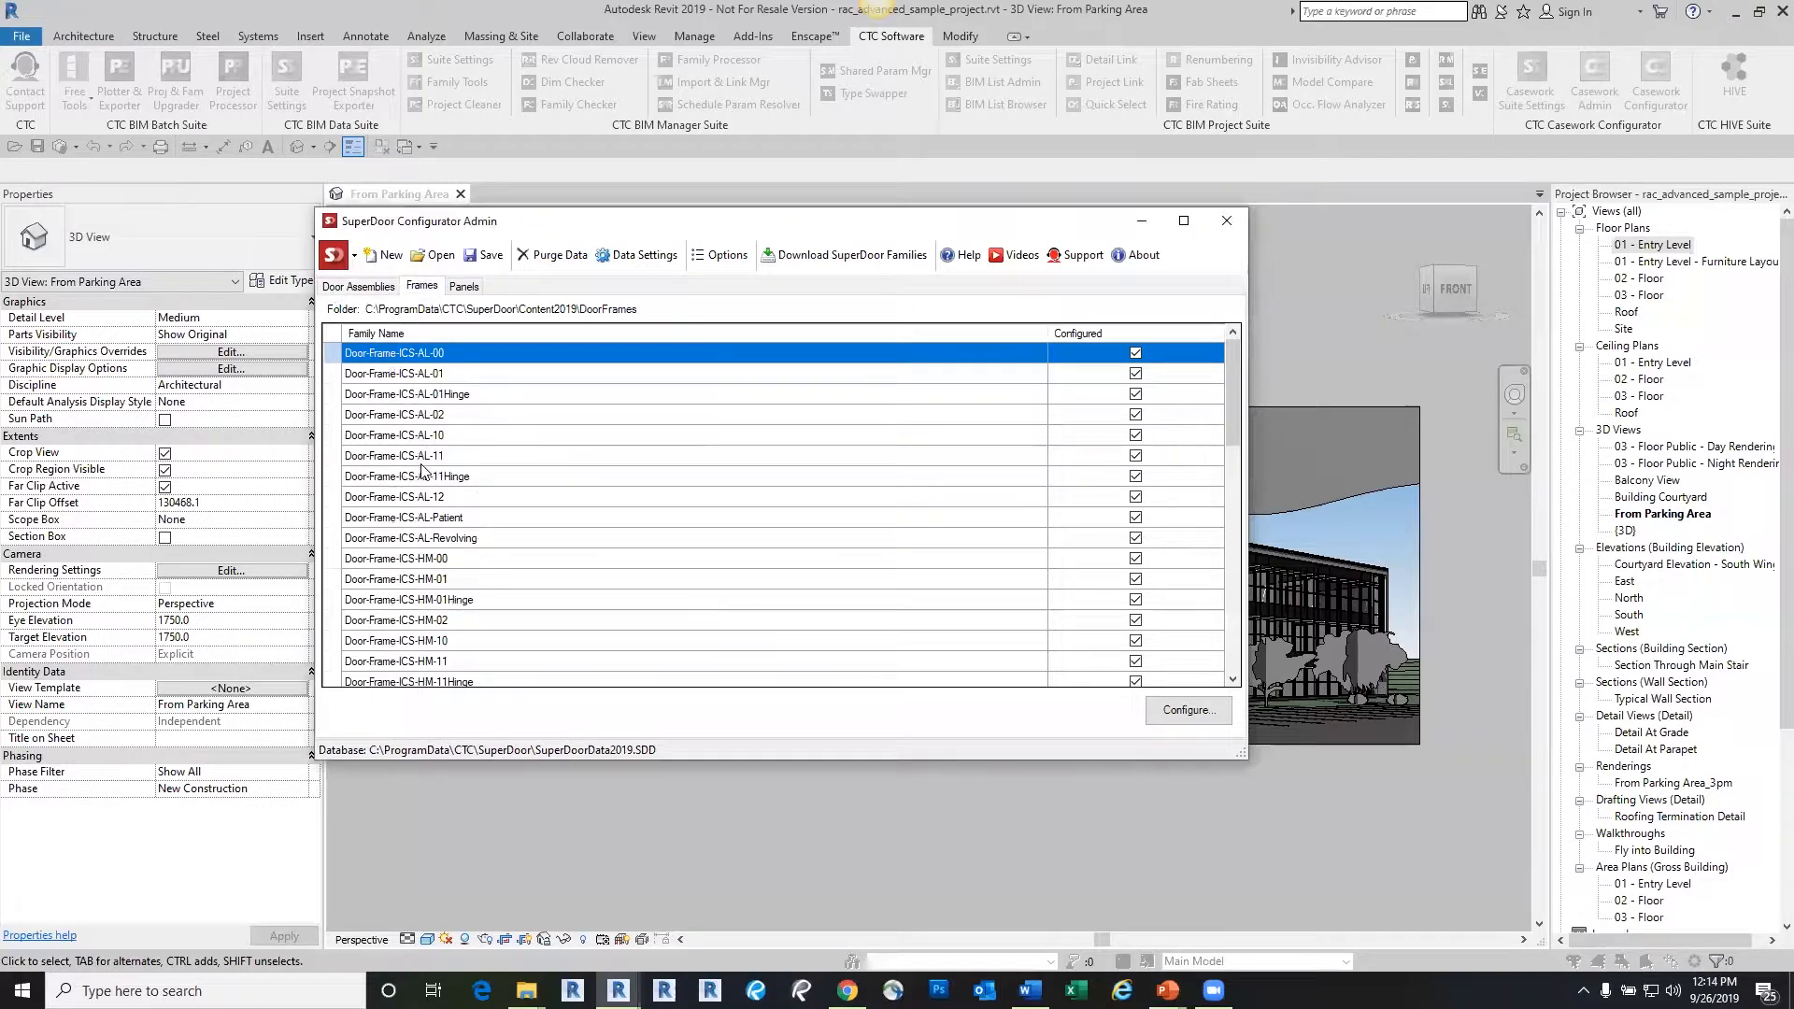
pyautogui.click(466, 288)
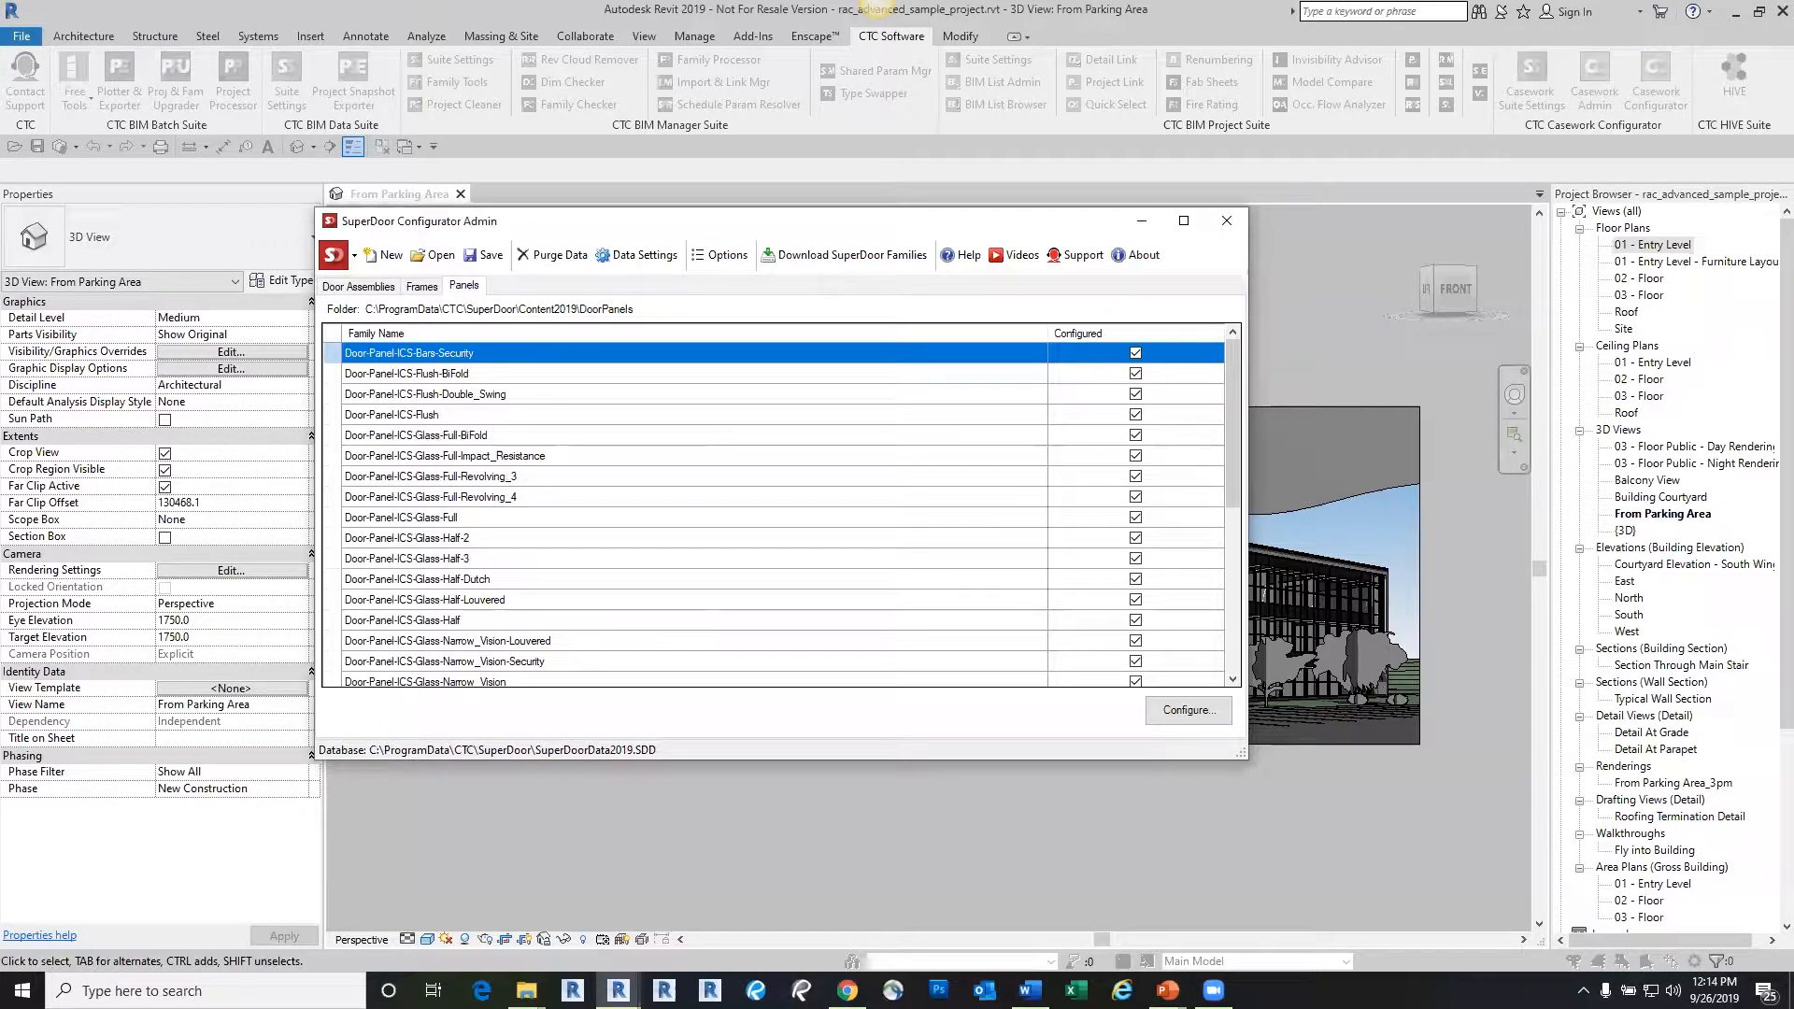
pyautogui.hotkey('alt', 'Tab')
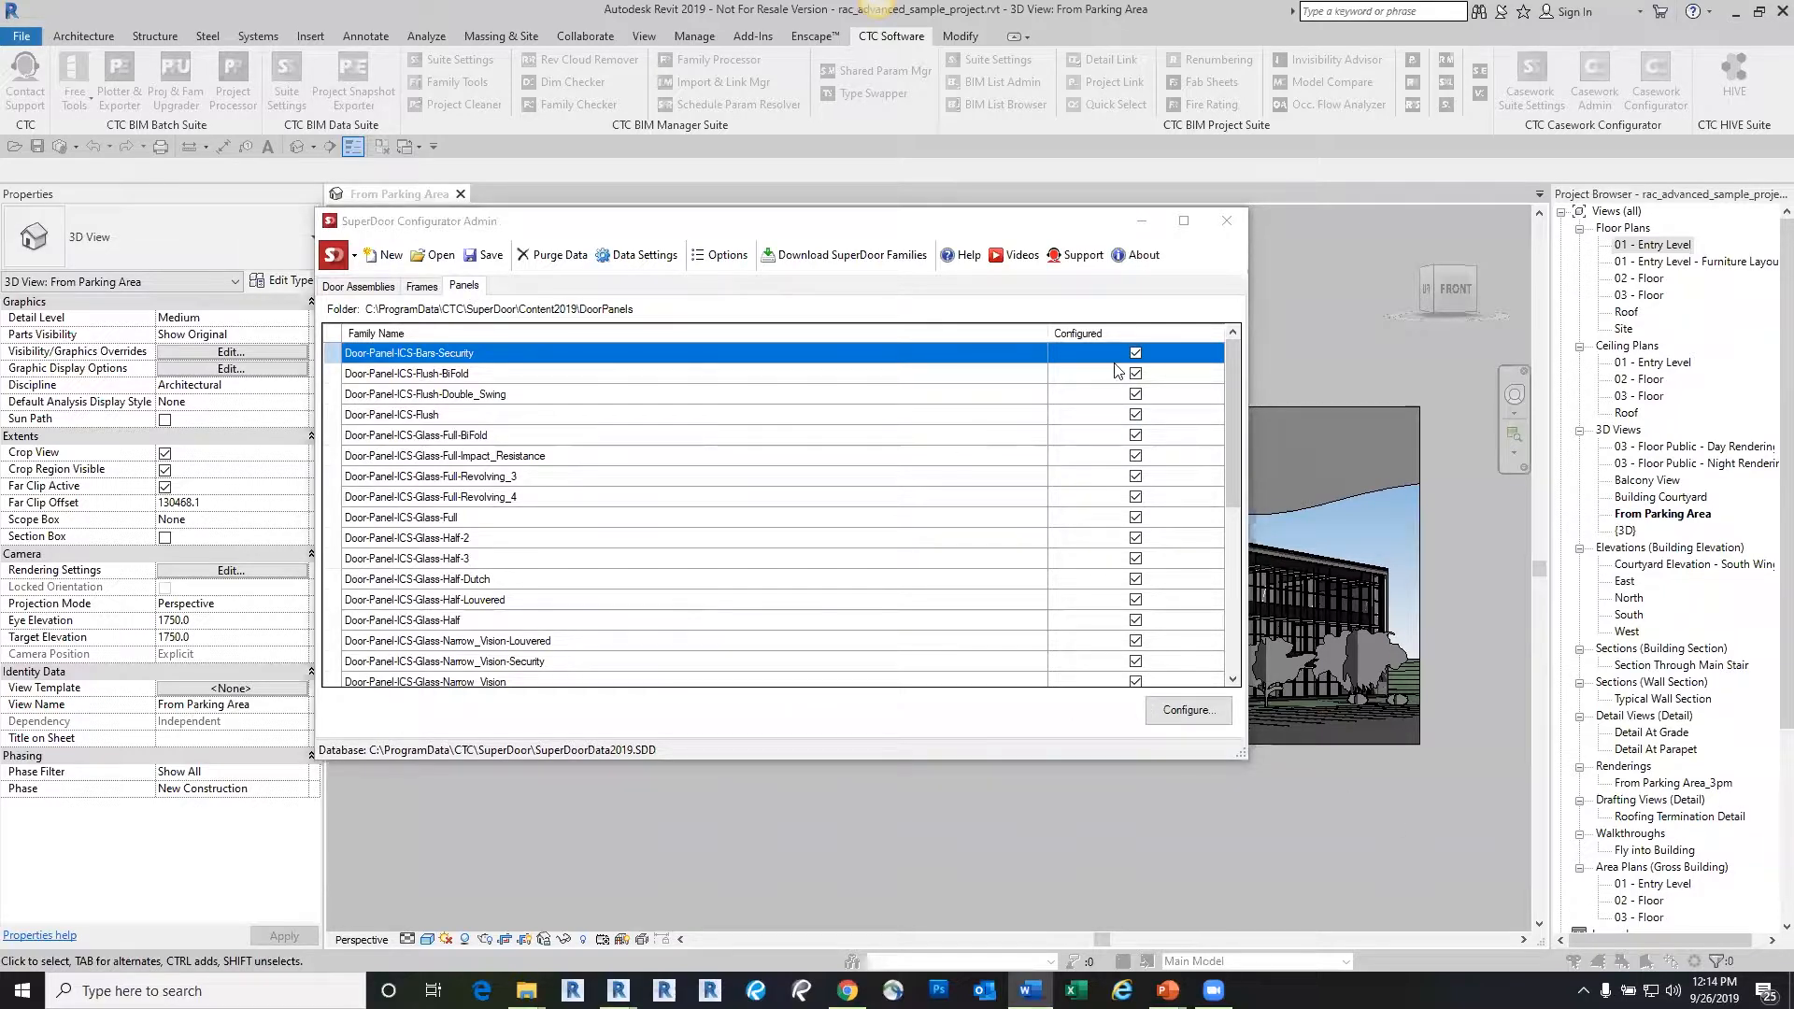
pyautogui.scroll(-6, 1135, 577)
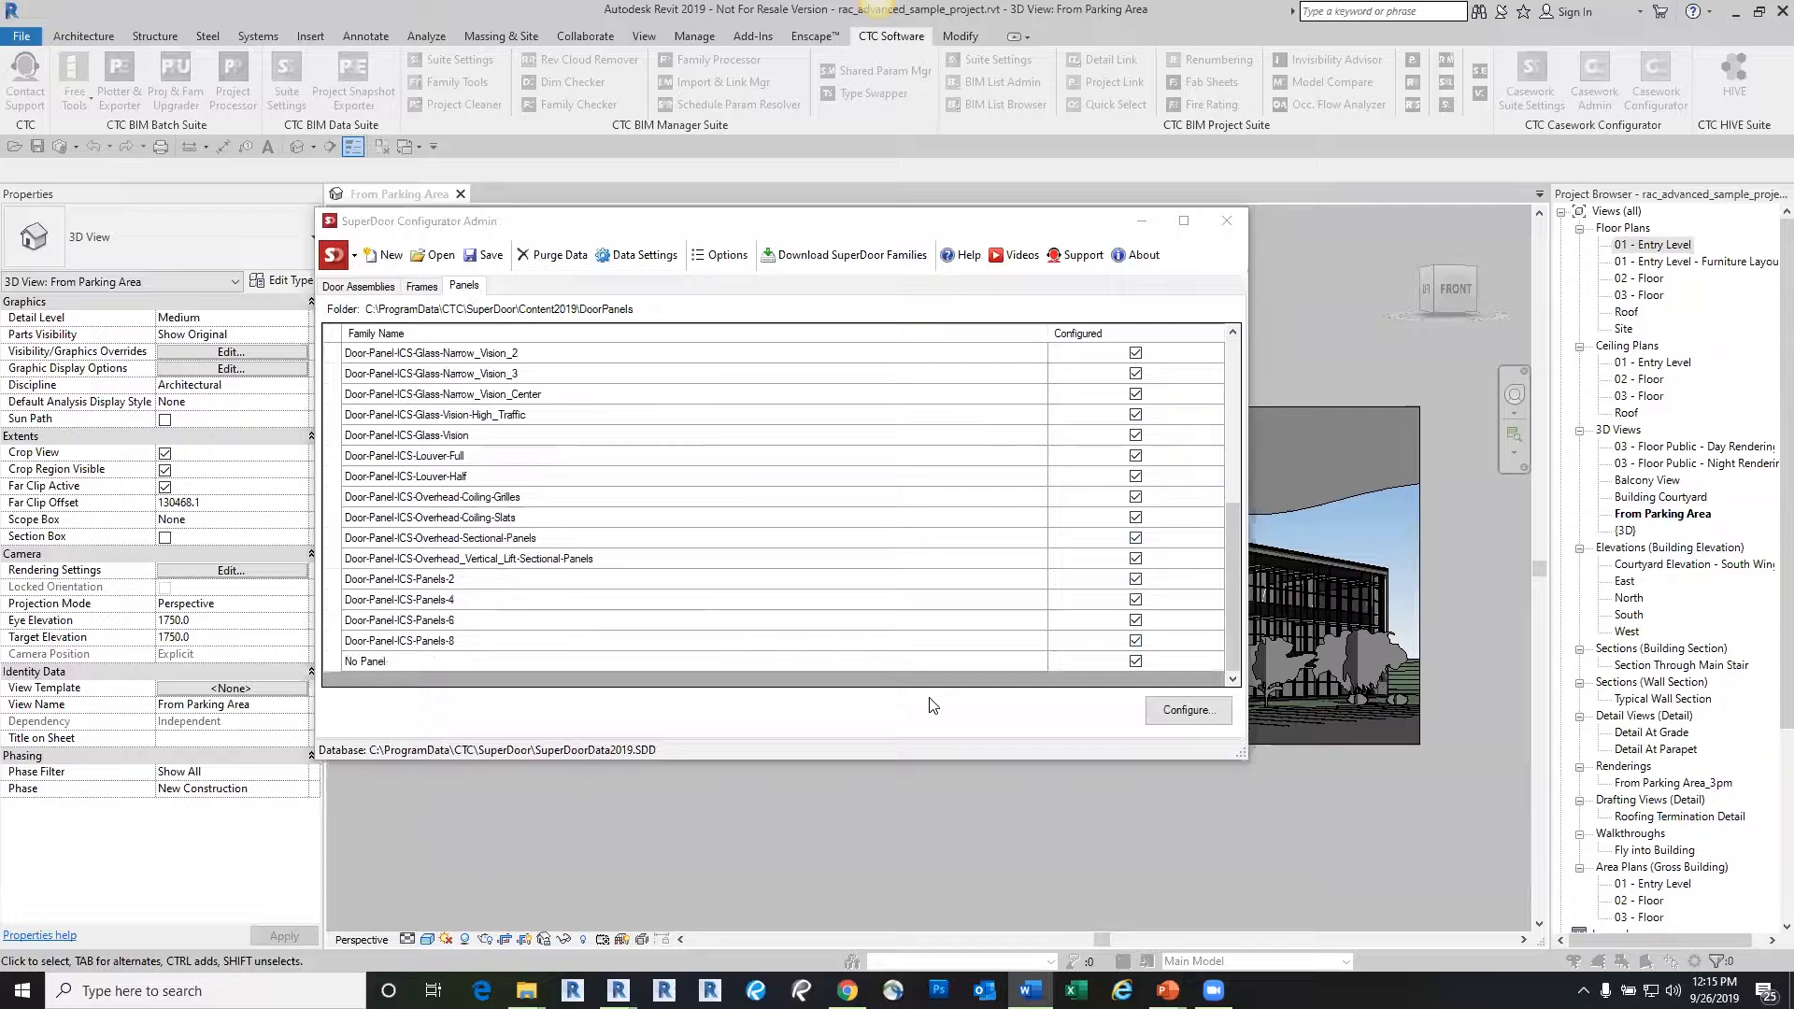
# Review the Door-Panel-ICS-Louver-Half family's configuration parameters, discard any changes, and close SuperDoor Admin
pyautogui.click(456, 477)
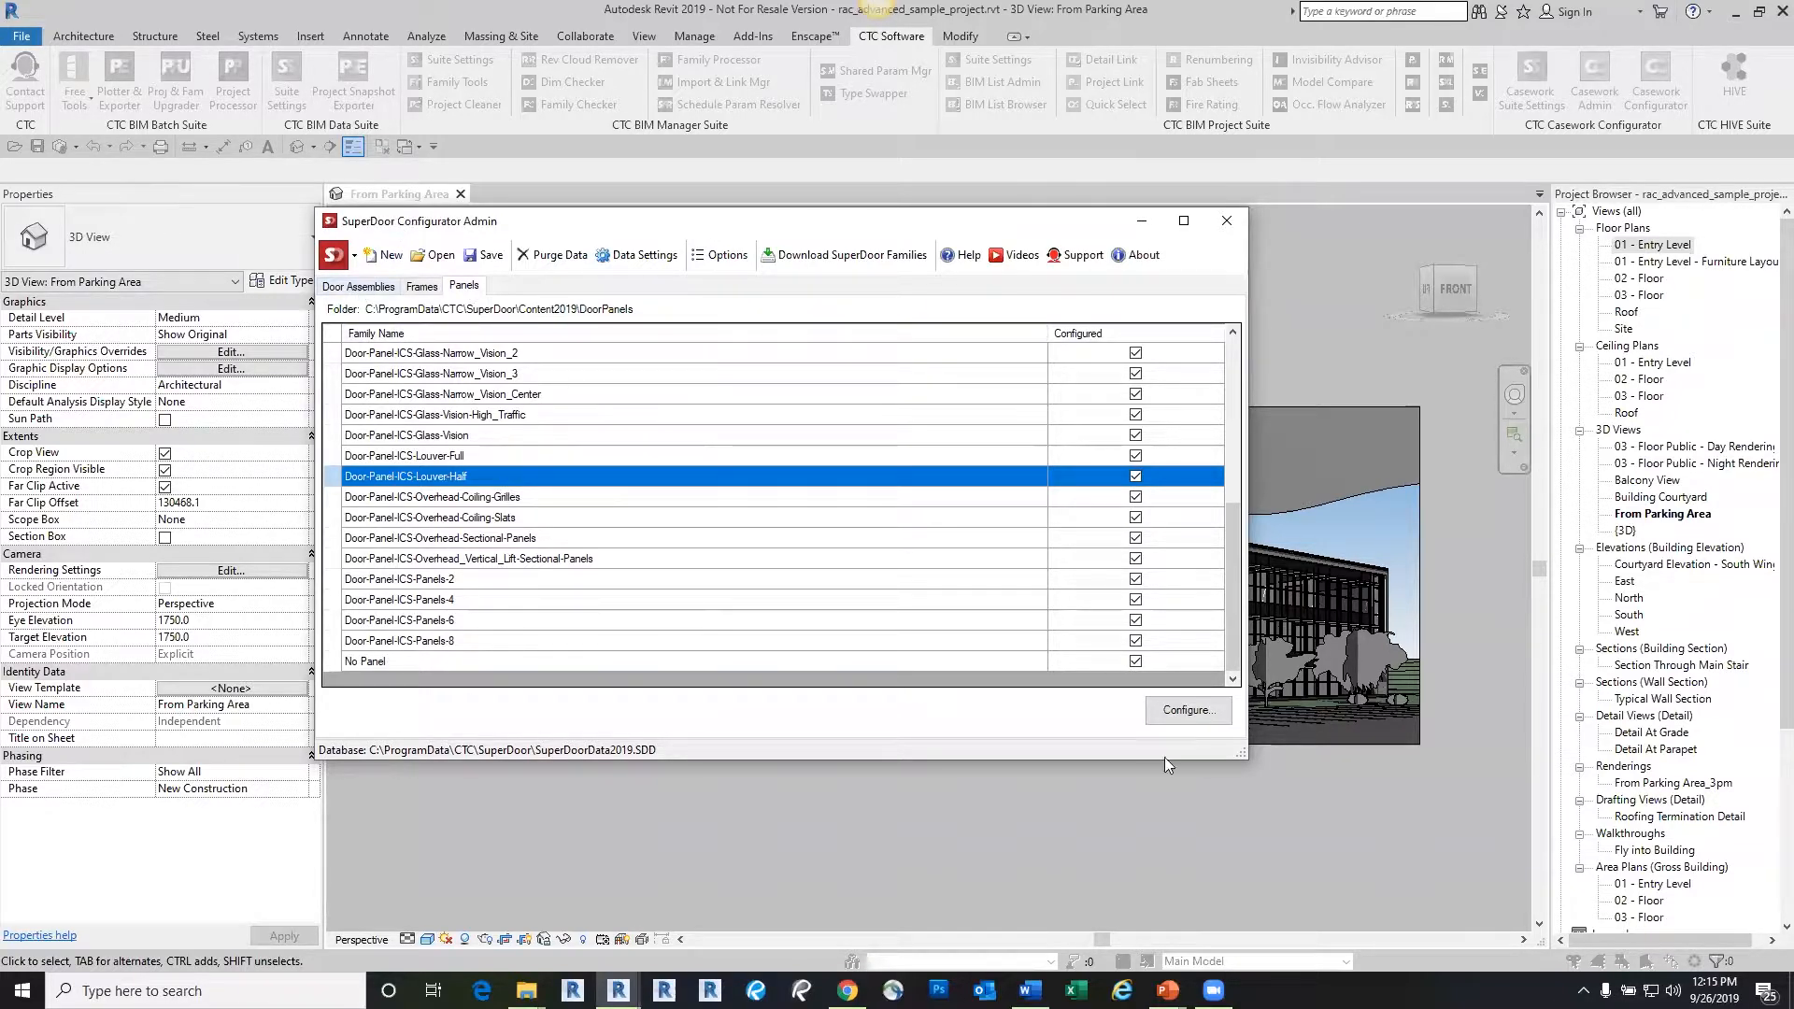
pyautogui.click(1188, 711)
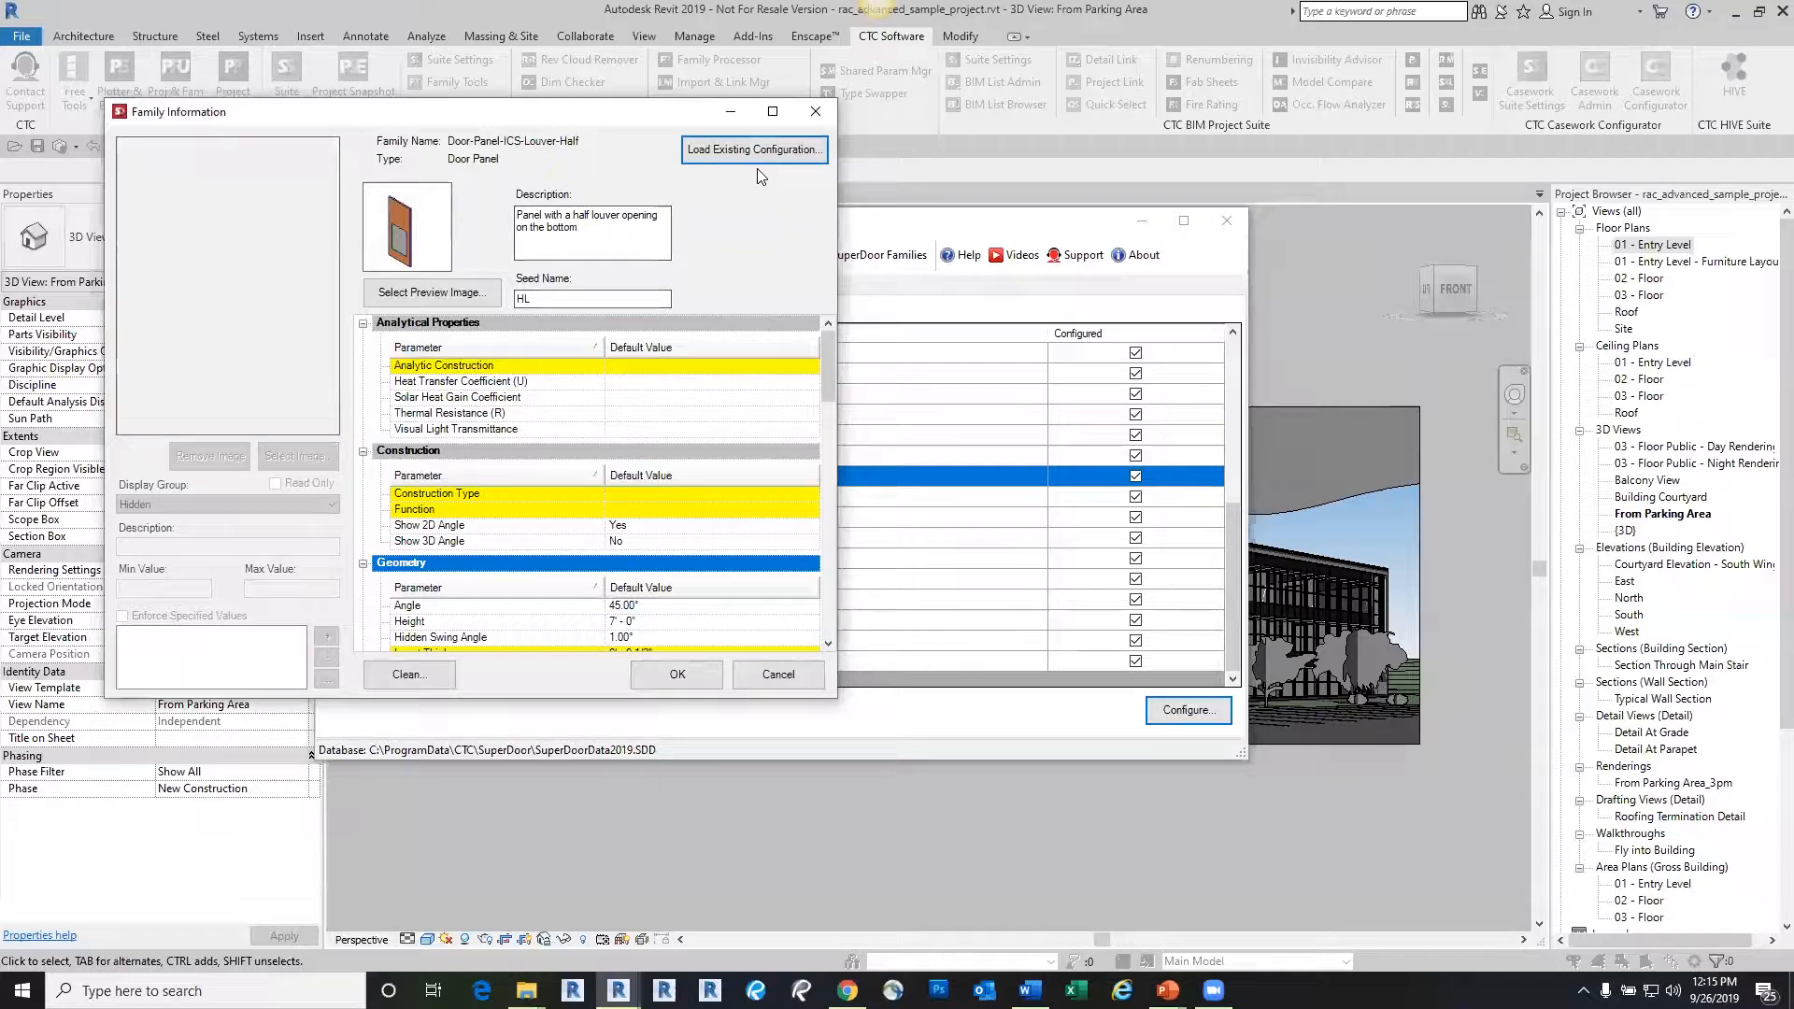
pyautogui.moveTo(826, 368); pyautogui.dragTo(832, 598)
pyautogui.click(779, 671)
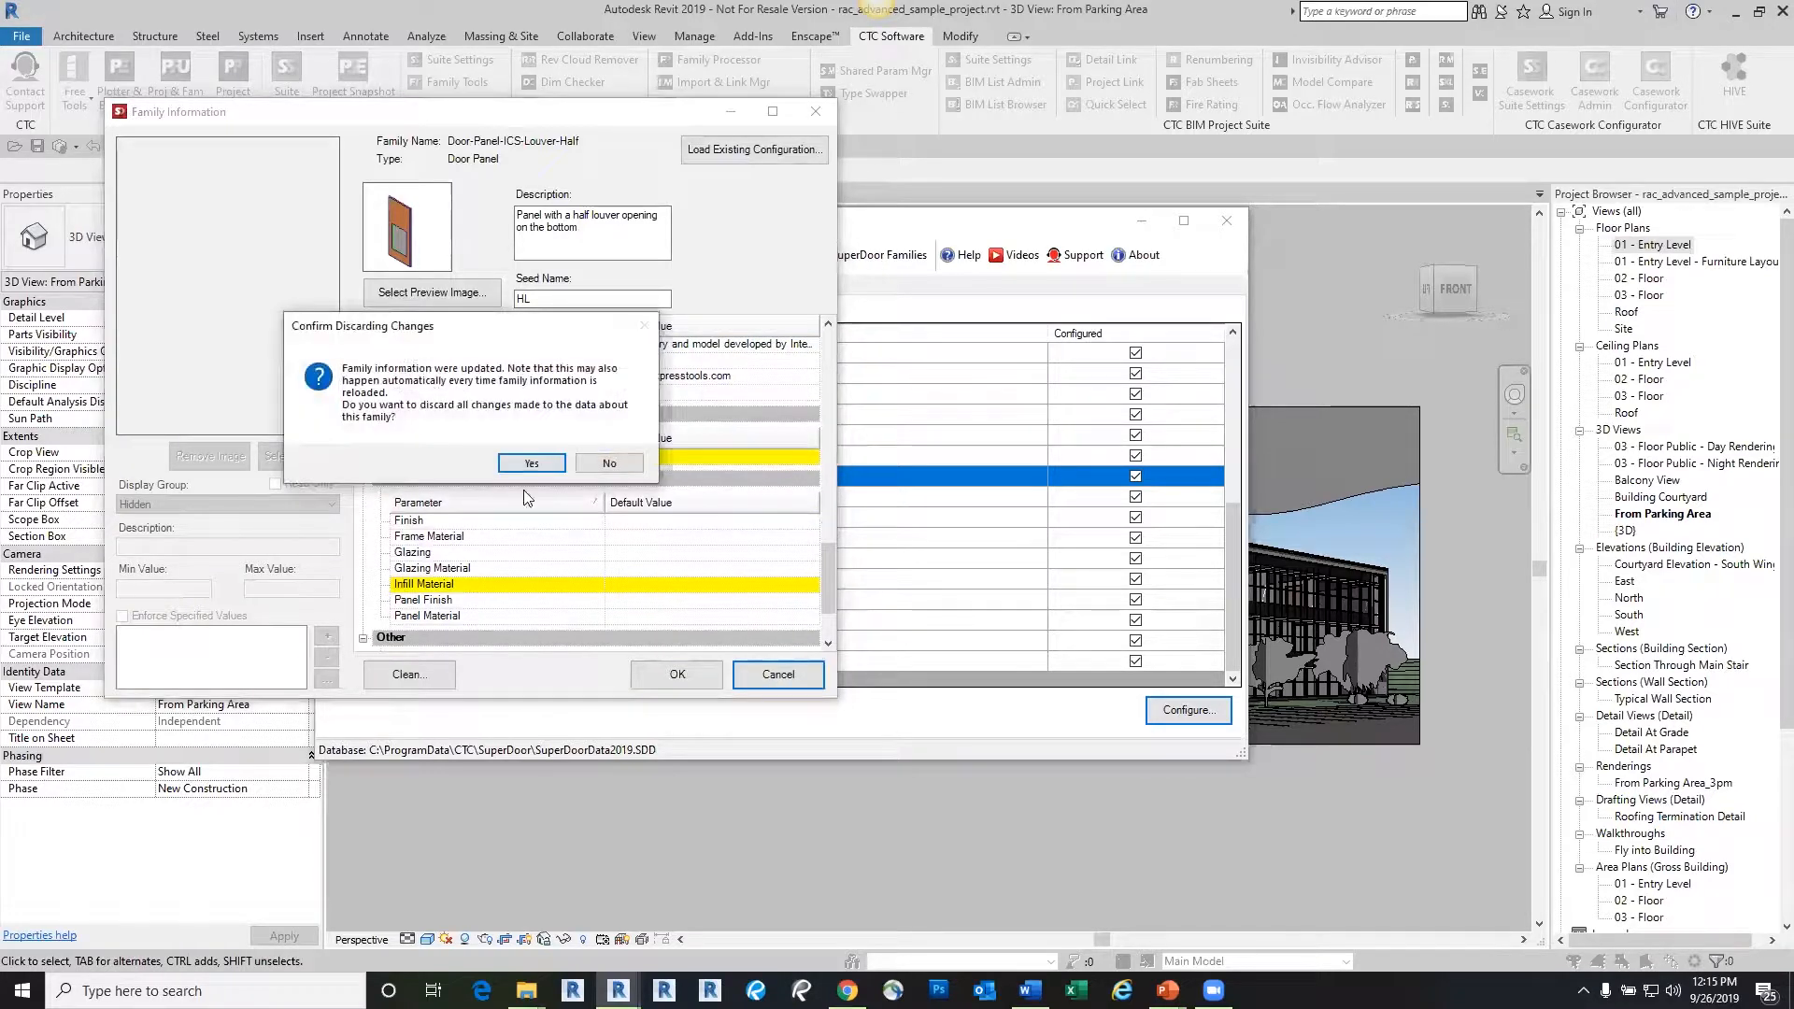
pyautogui.click(528, 464)
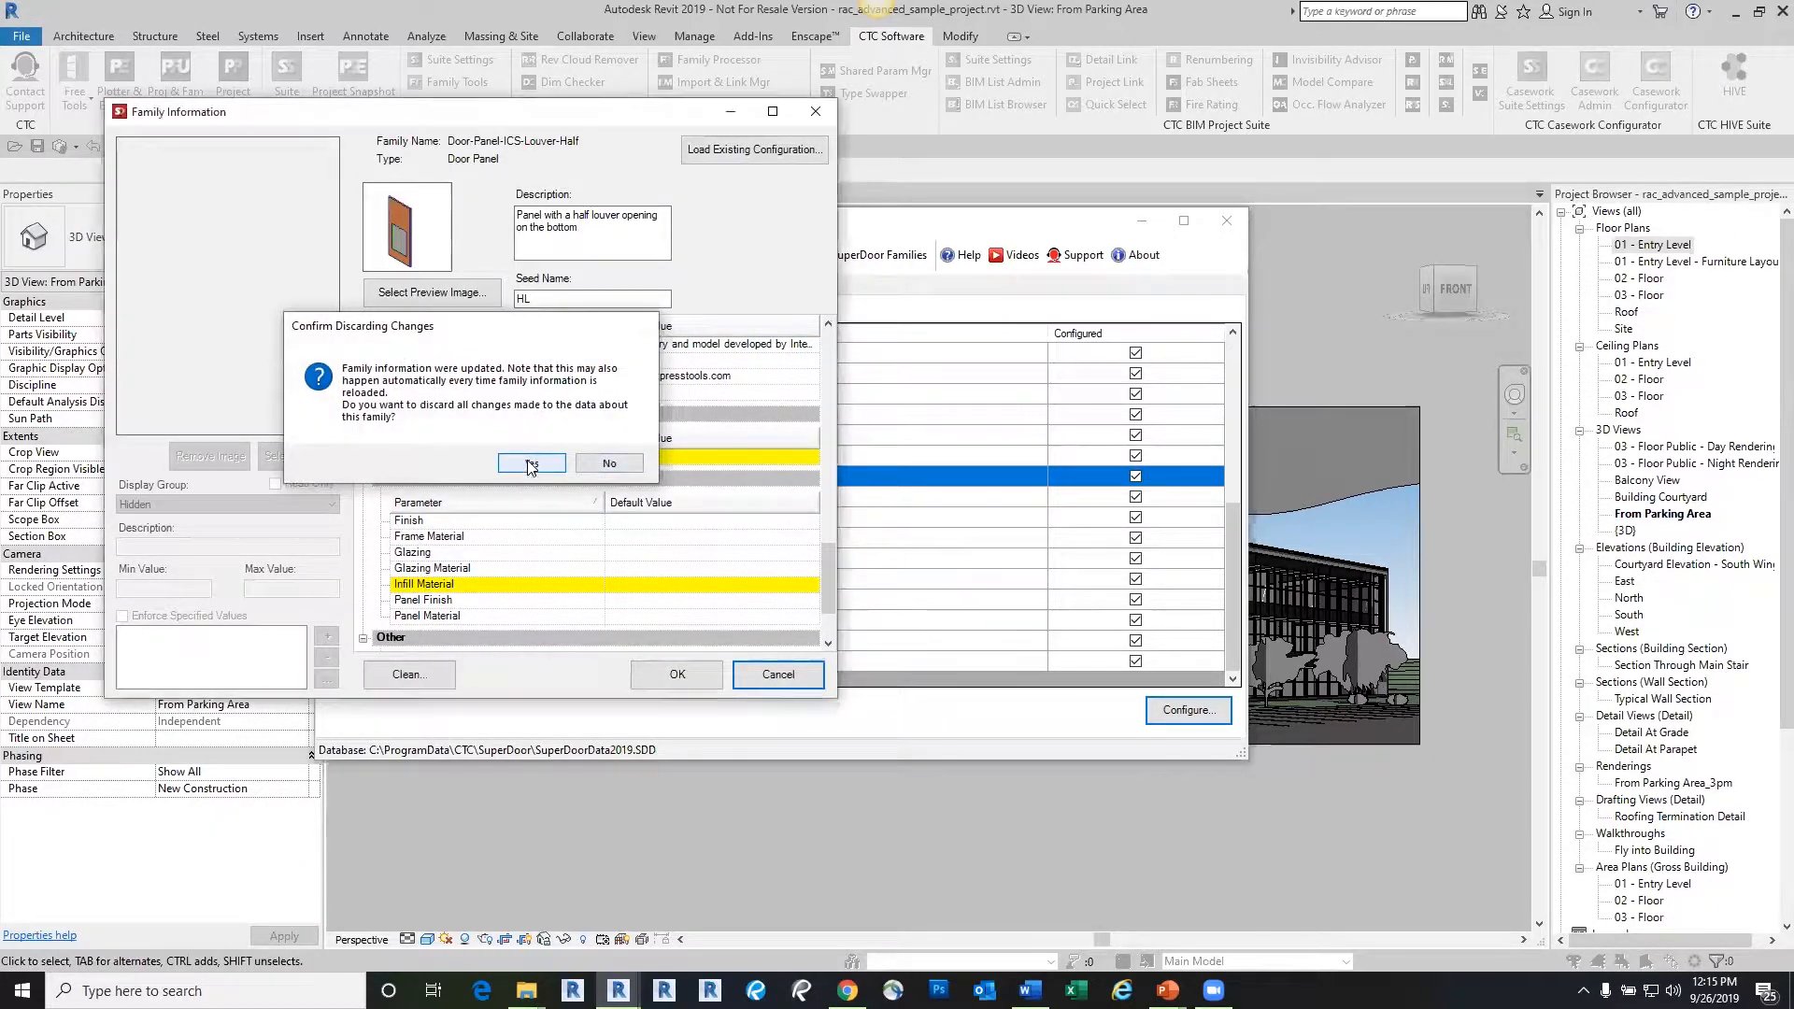
pyautogui.click(1226, 221)
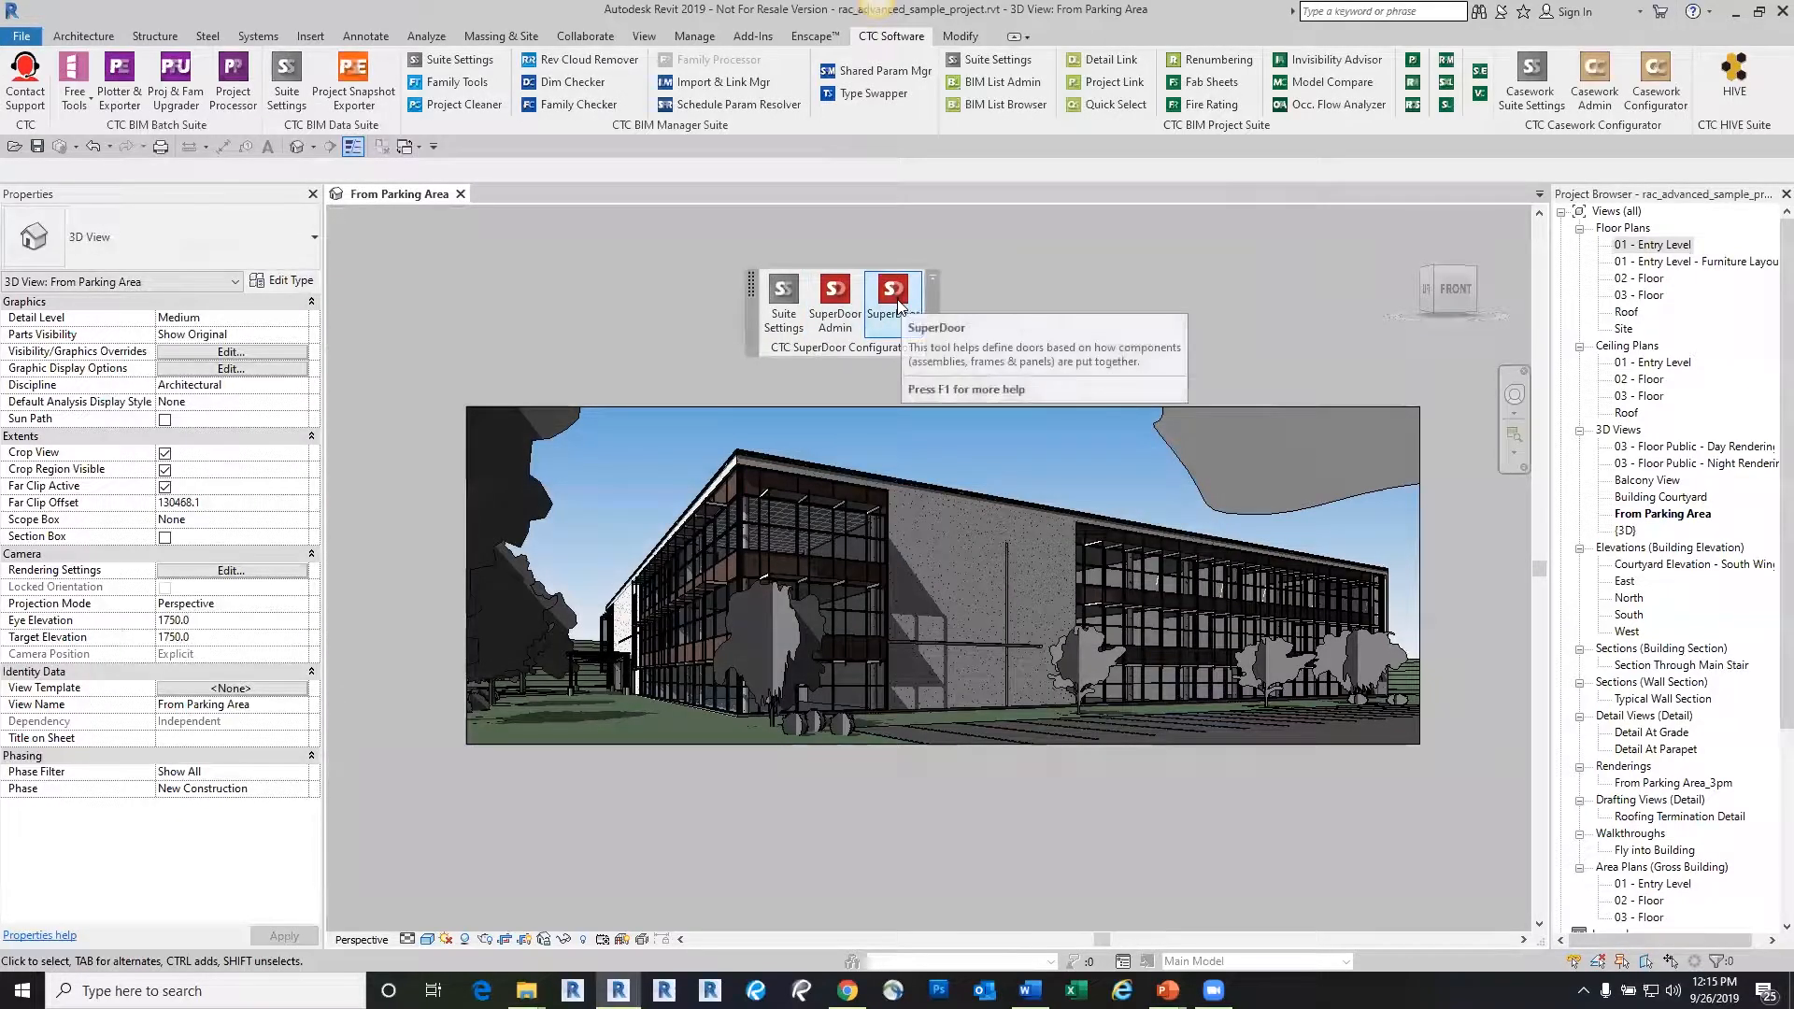
# Start a new door in SuperDoor with the Swing main assembly, the HM-02 frame and the FG full glass panel
pyautogui.click(893, 299)
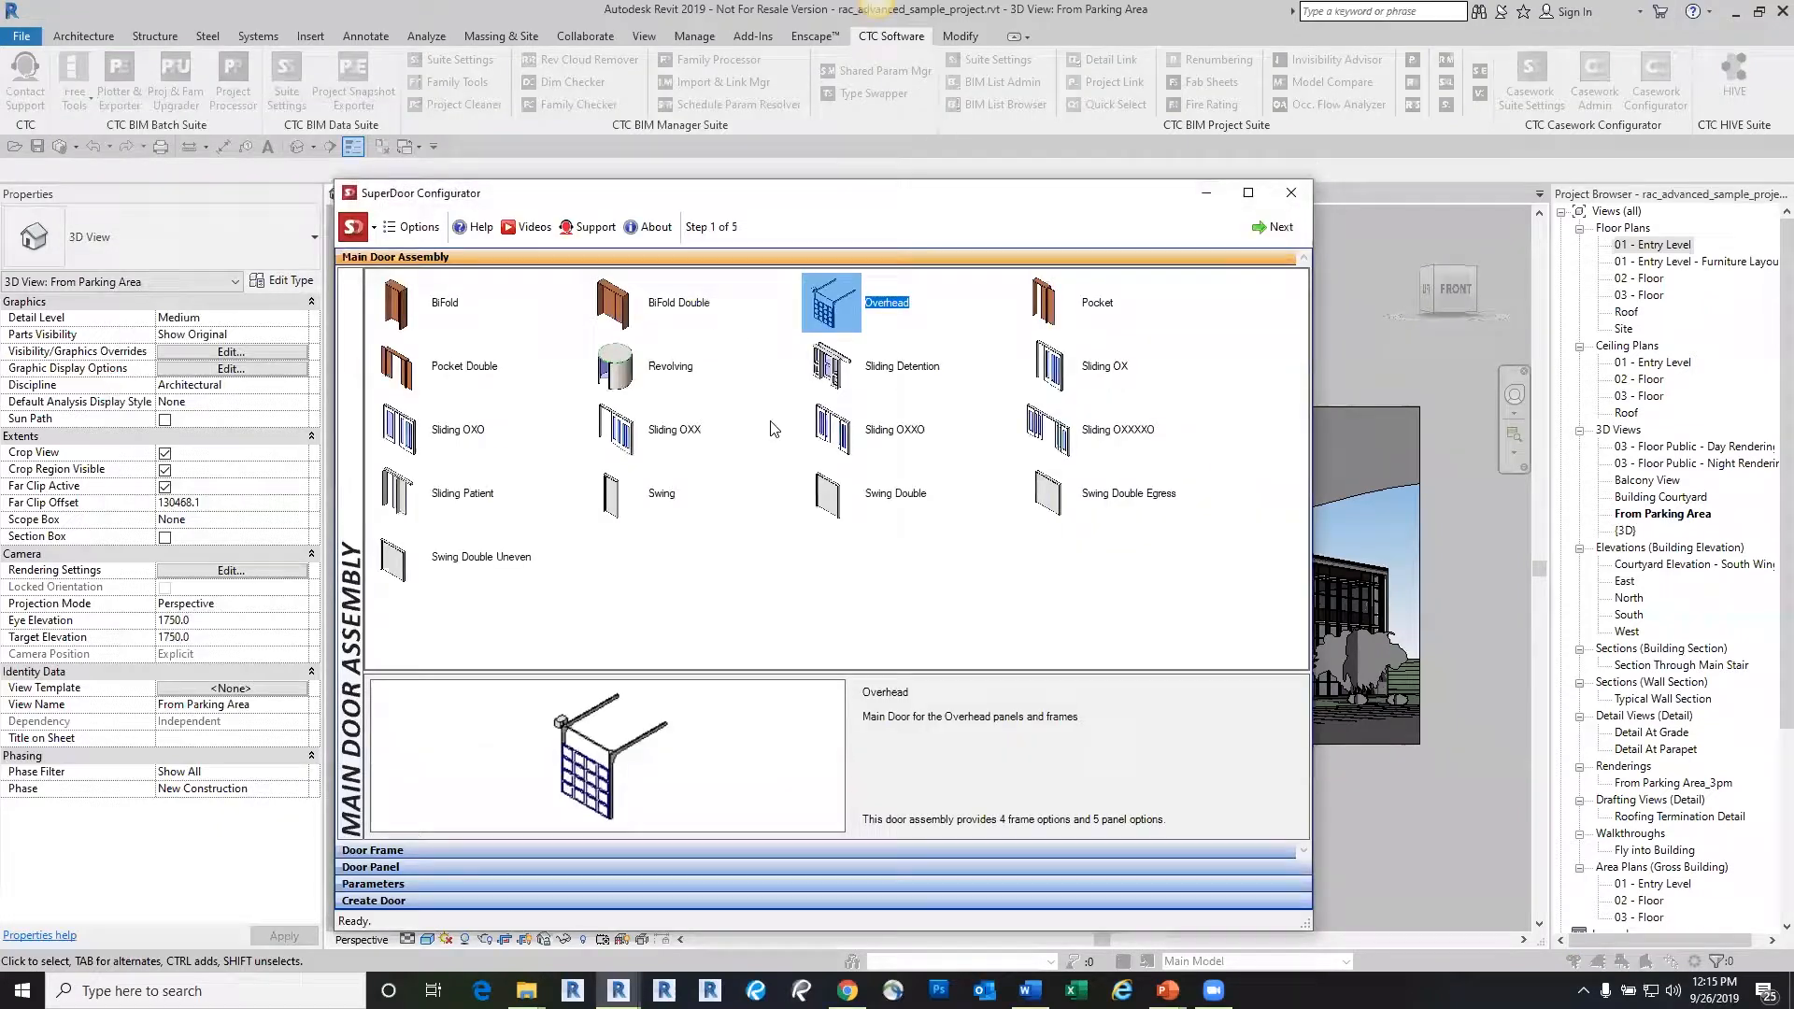
pyautogui.click(613, 499)
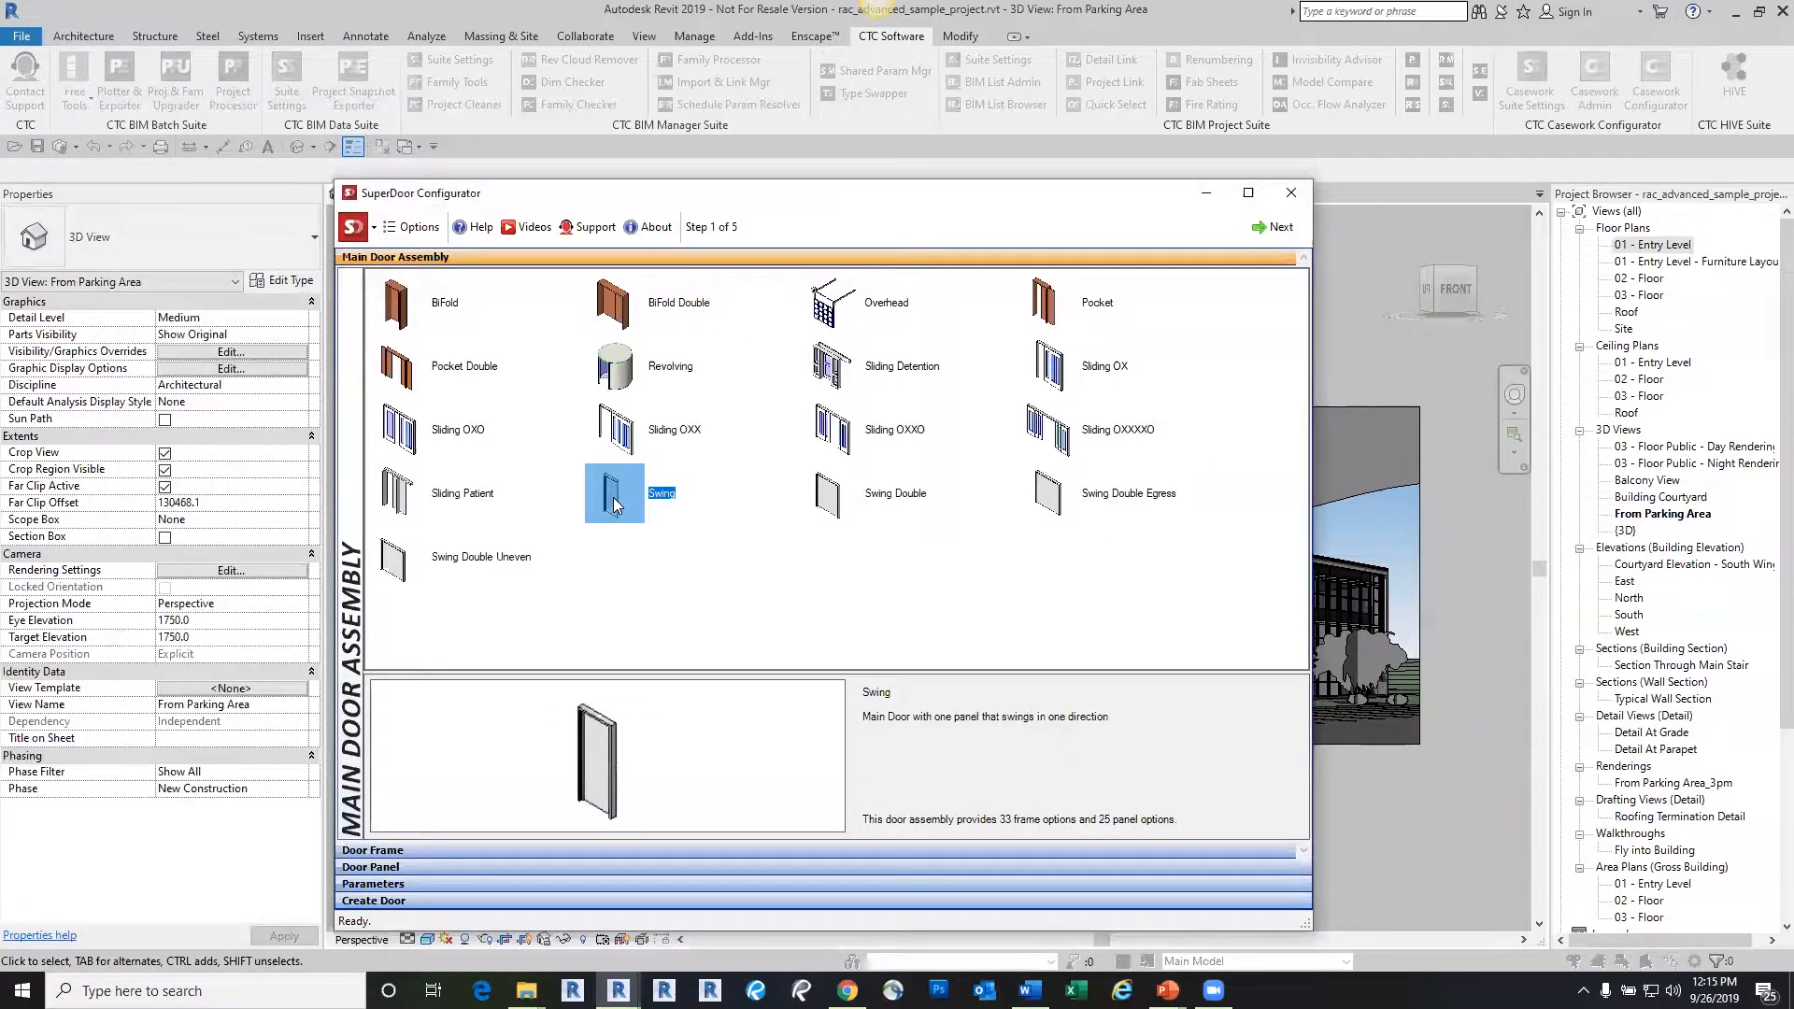
pyautogui.doubleClick(613, 497)
pyautogui.click(403, 512)
pyautogui.doubleClick(404, 511)
pyautogui.click(1010, 350)
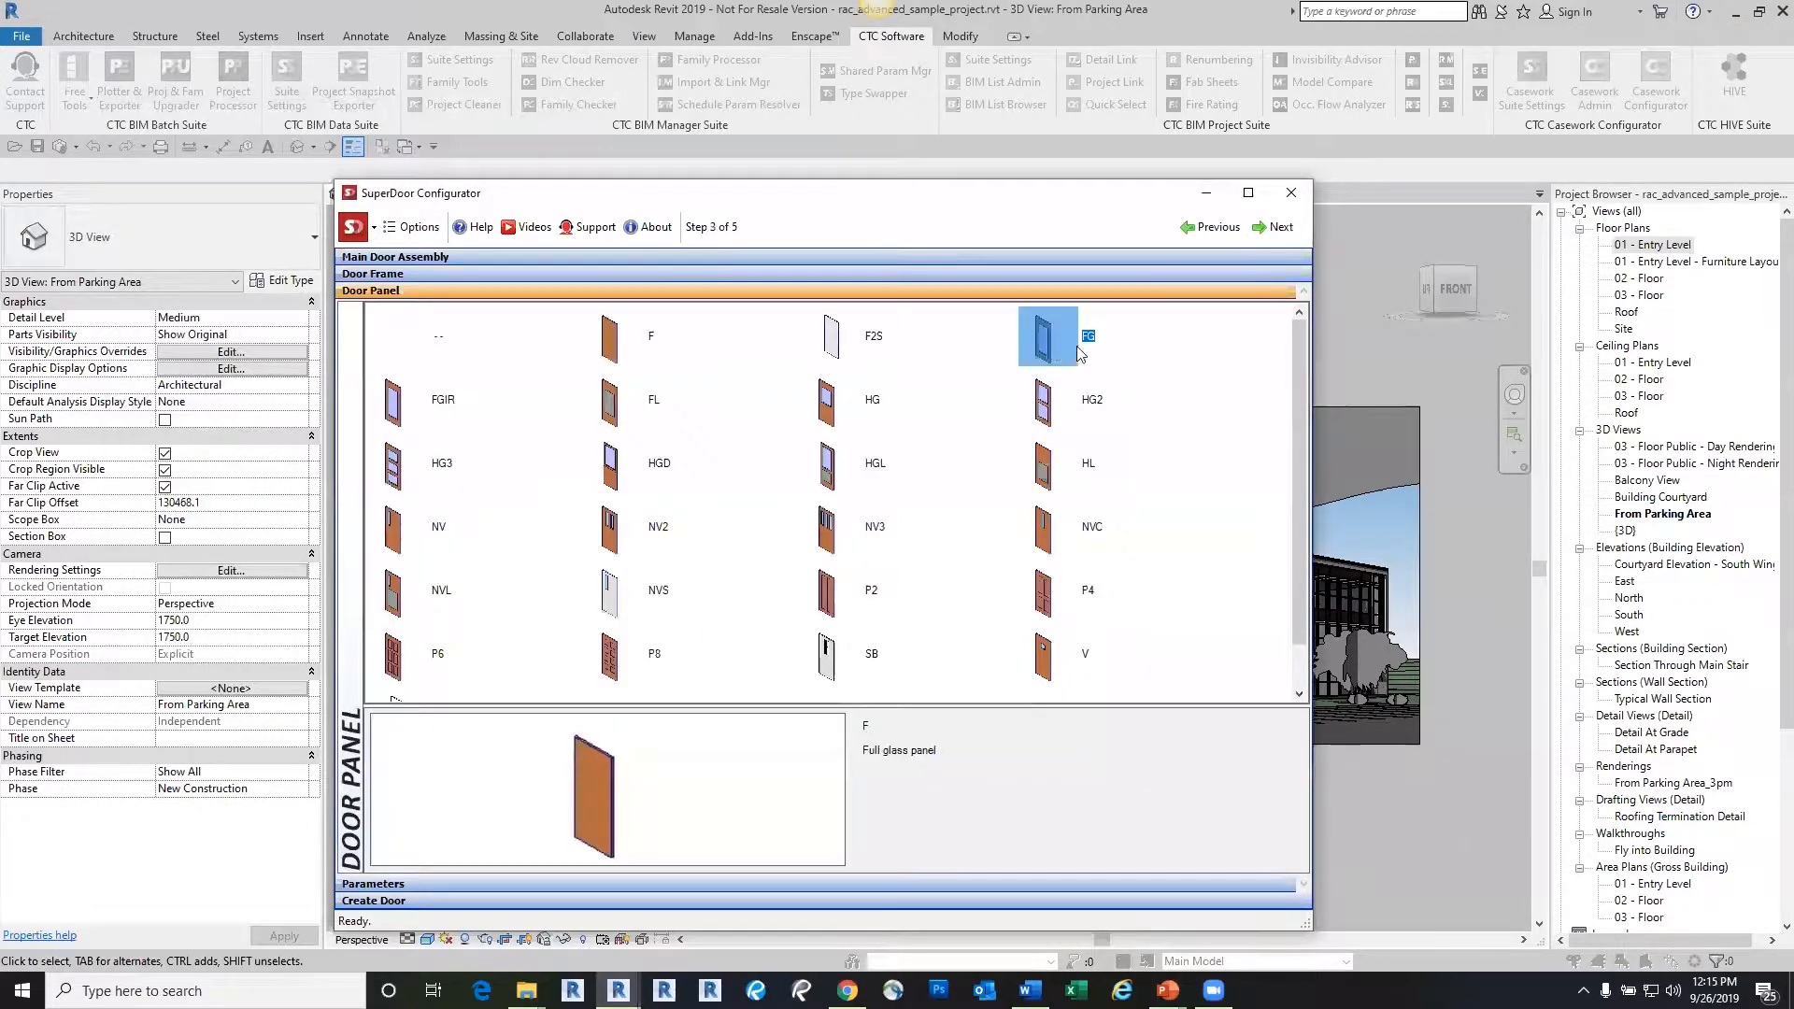
pyautogui.doubleClick(1049, 344)
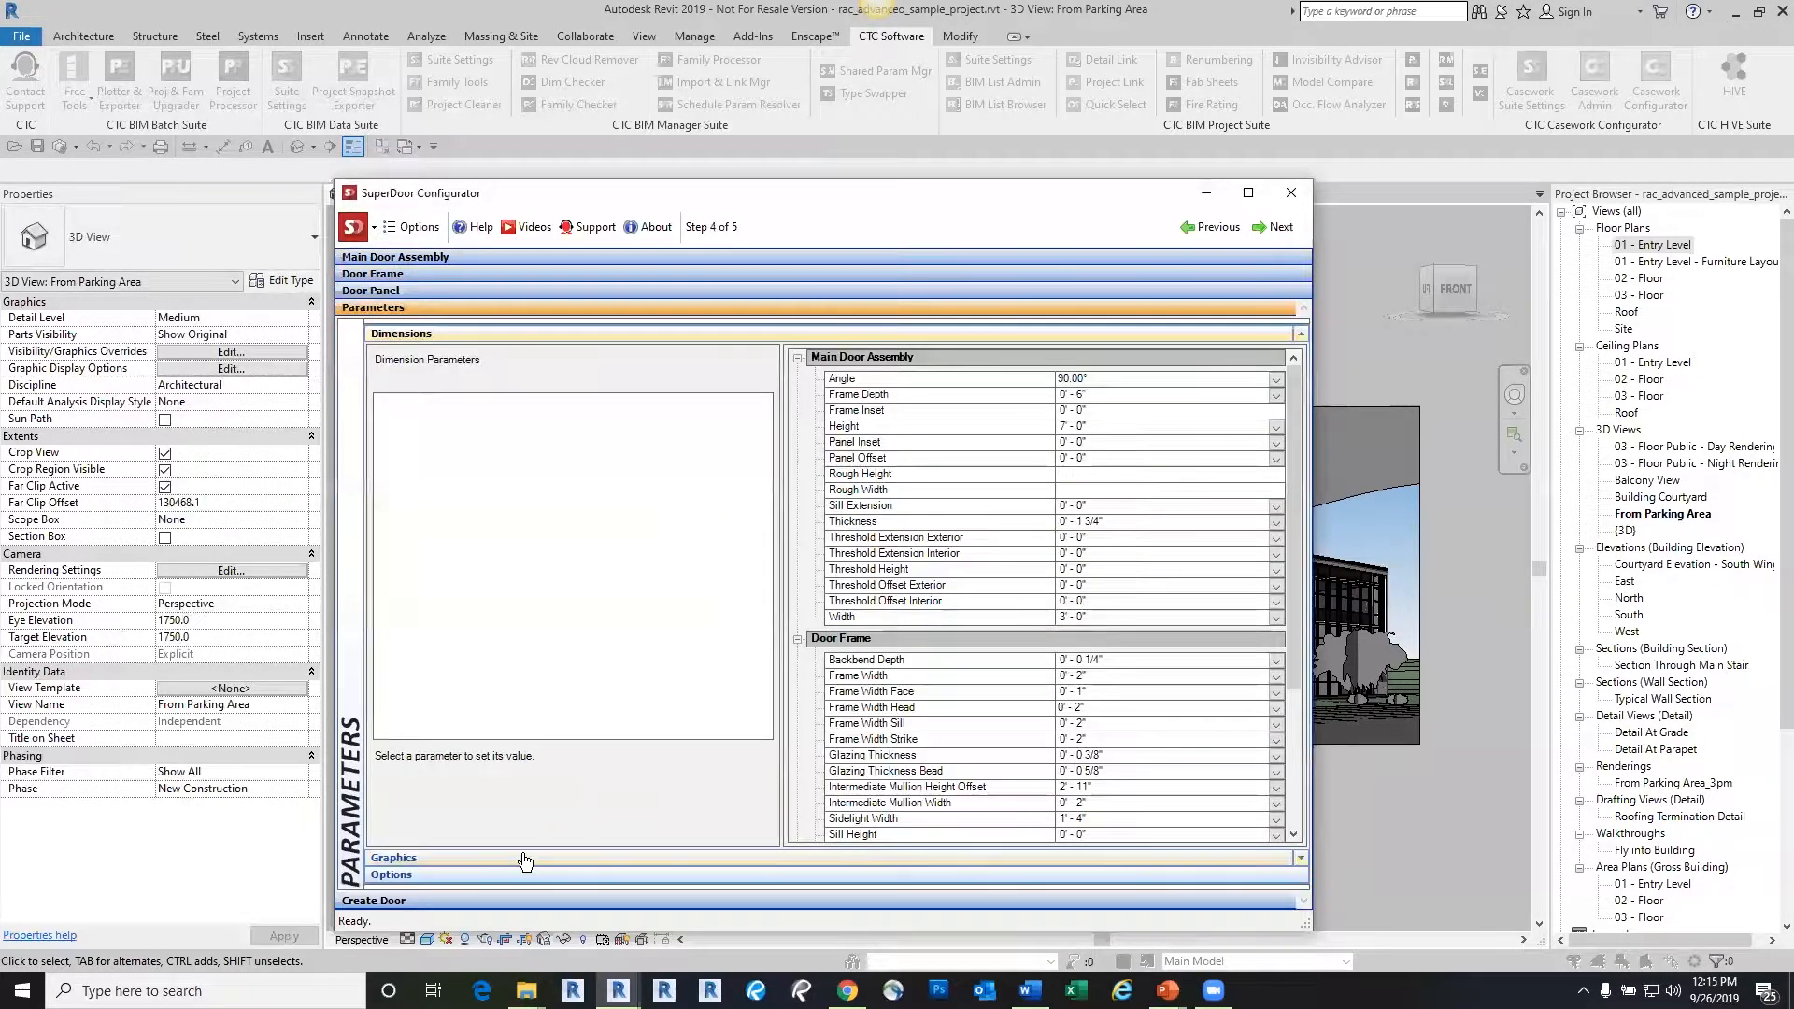
# Review the Graphics and Options parameters, and finish the Swing_HM-02_FG door so it loads for placement in the active project
pyautogui.click(523, 858)
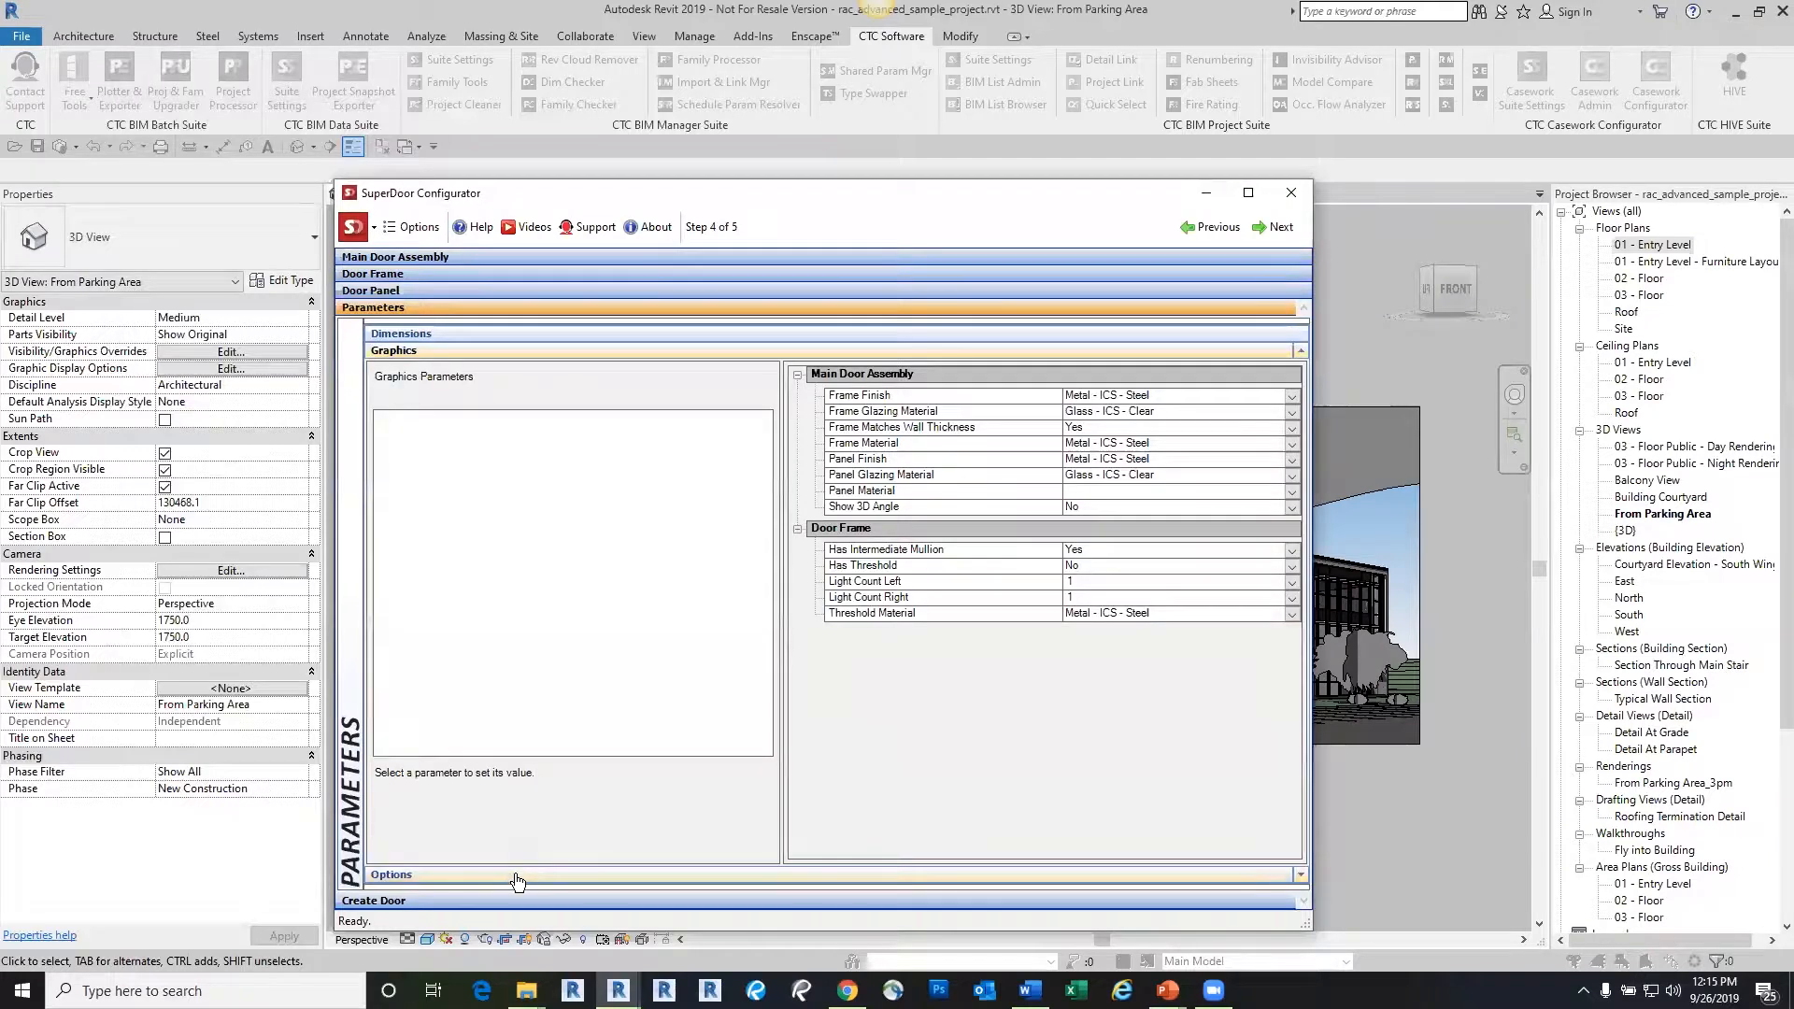
pyautogui.click(512, 874)
pyautogui.click(501, 903)
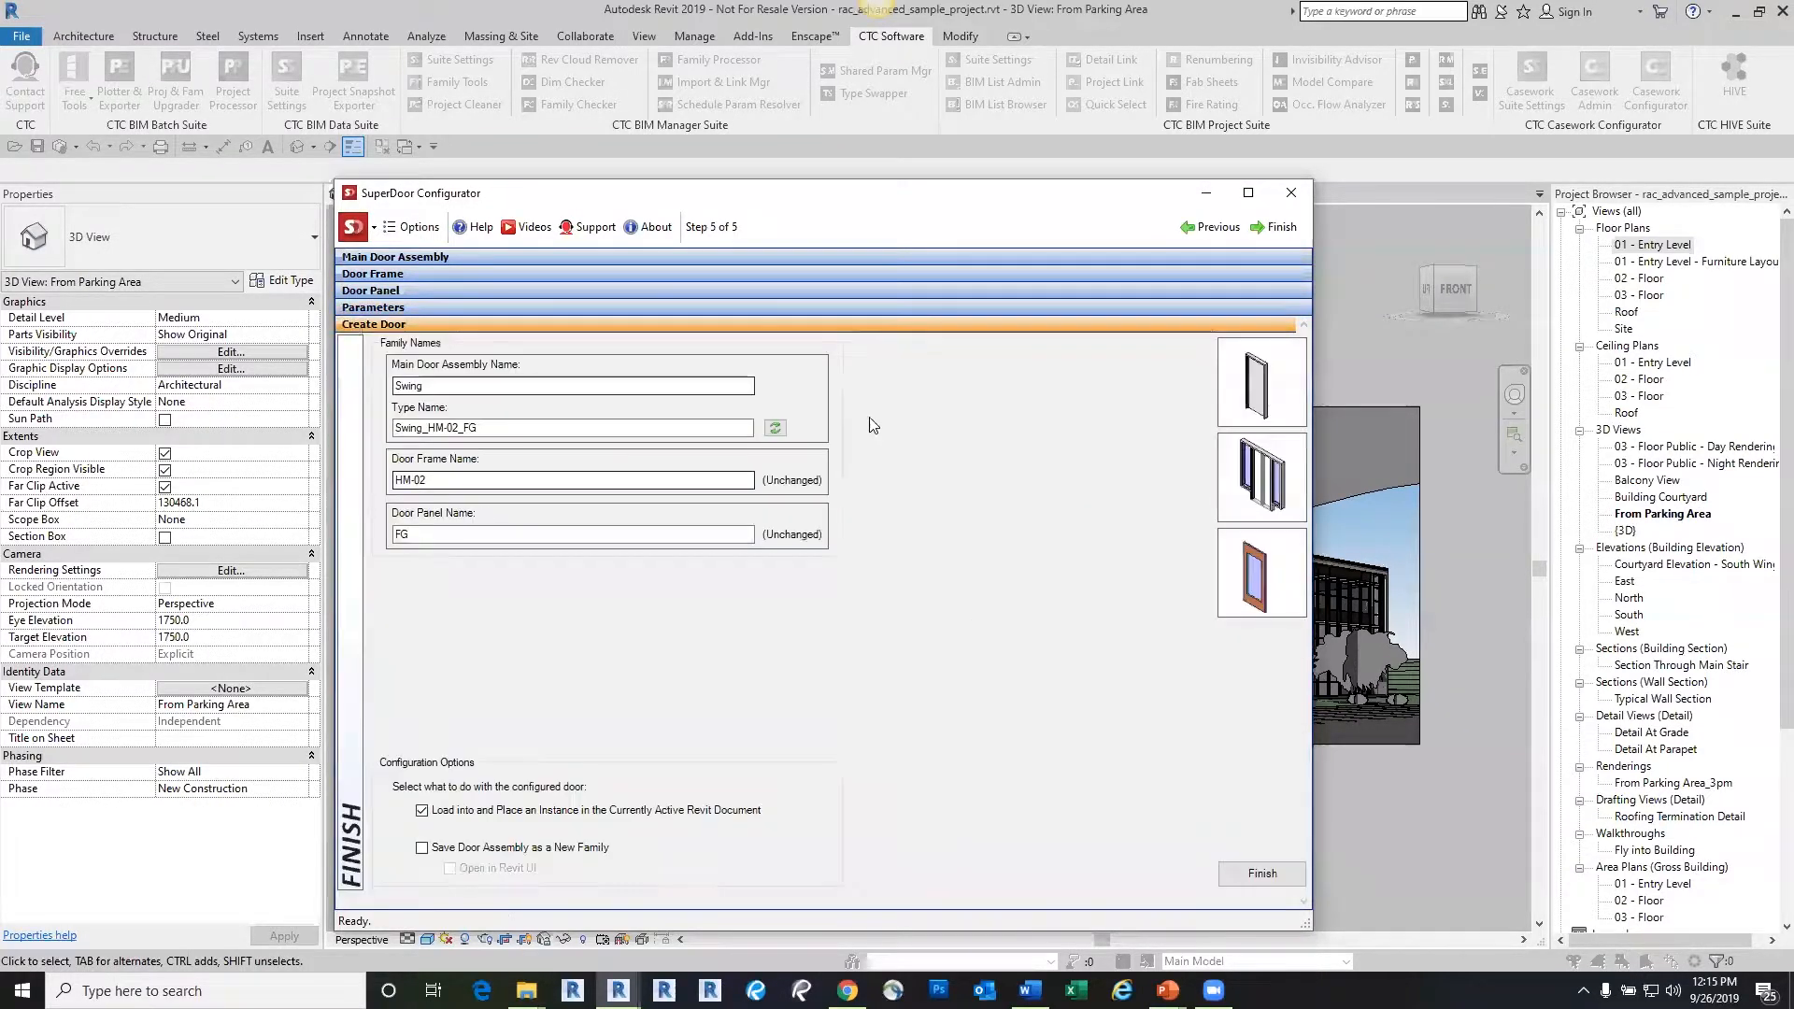
pyautogui.click(1260, 872)
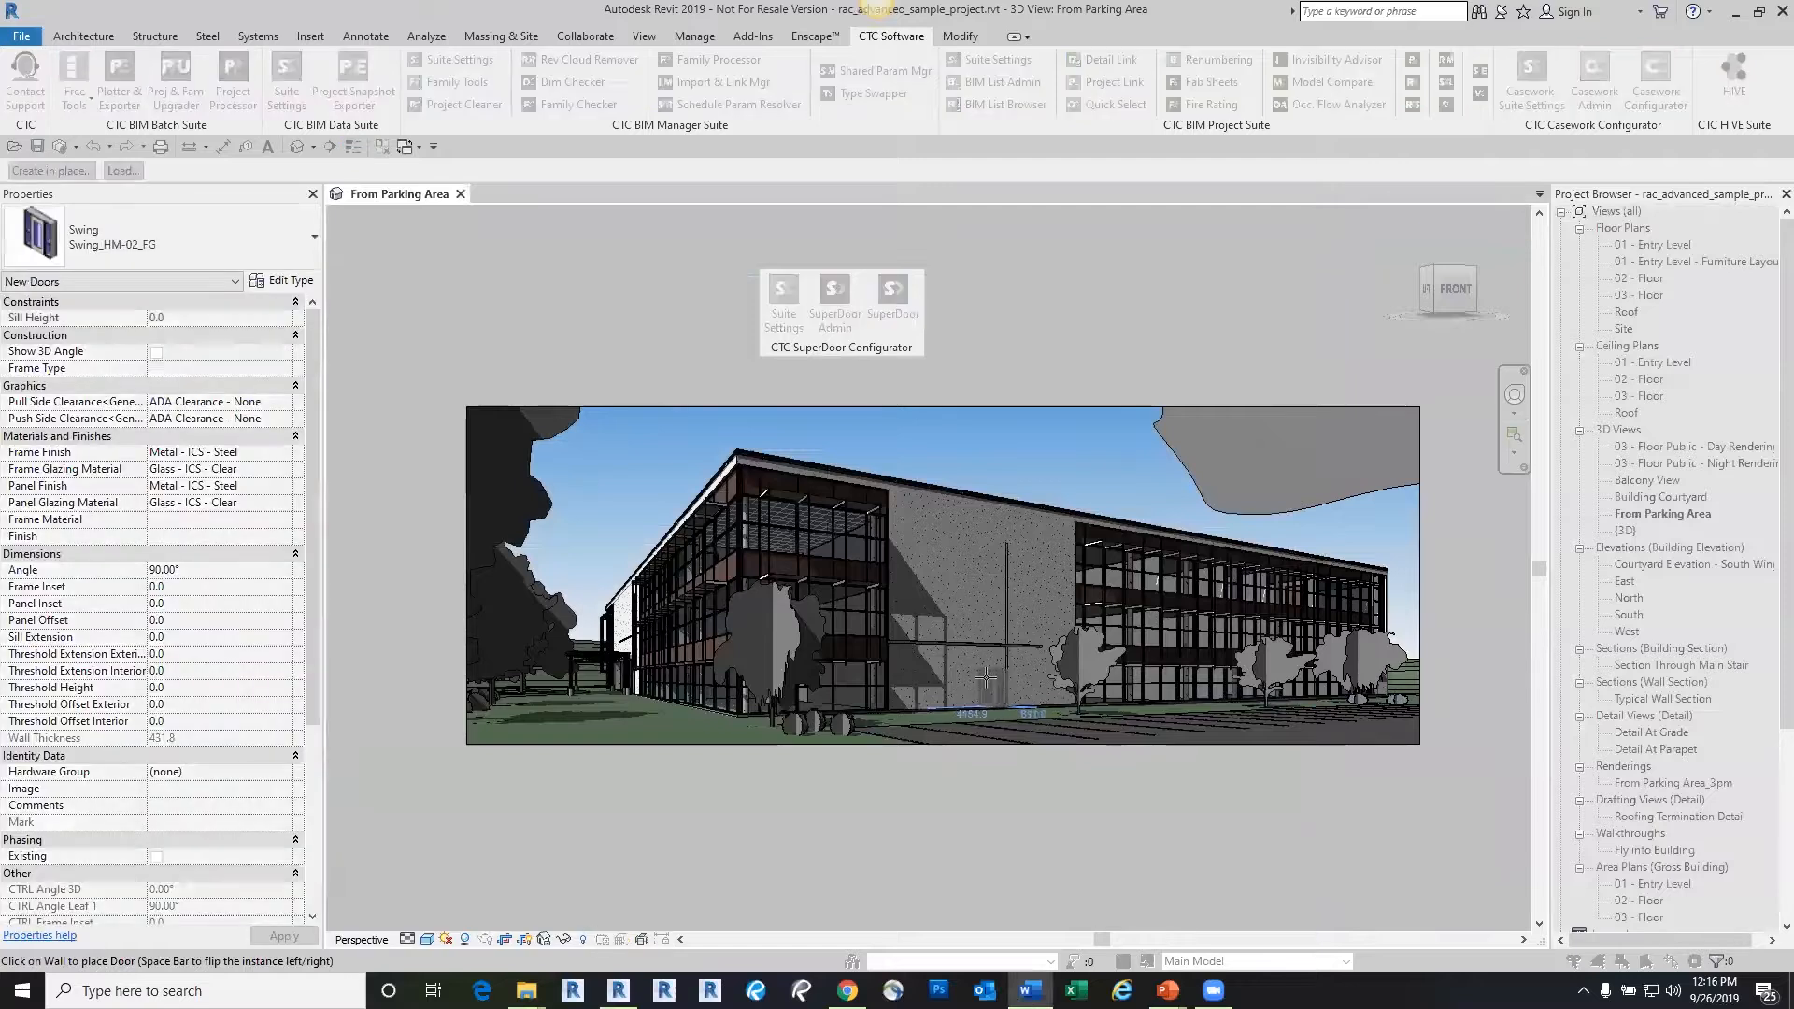
# Place one Swing_HM-02_FG door in the masonry exterior wall below the horizontal canopy, end placement, and inspect the door
pyautogui.scroll(5, 976, 665)
pyautogui.scroll(3, 959, 669)
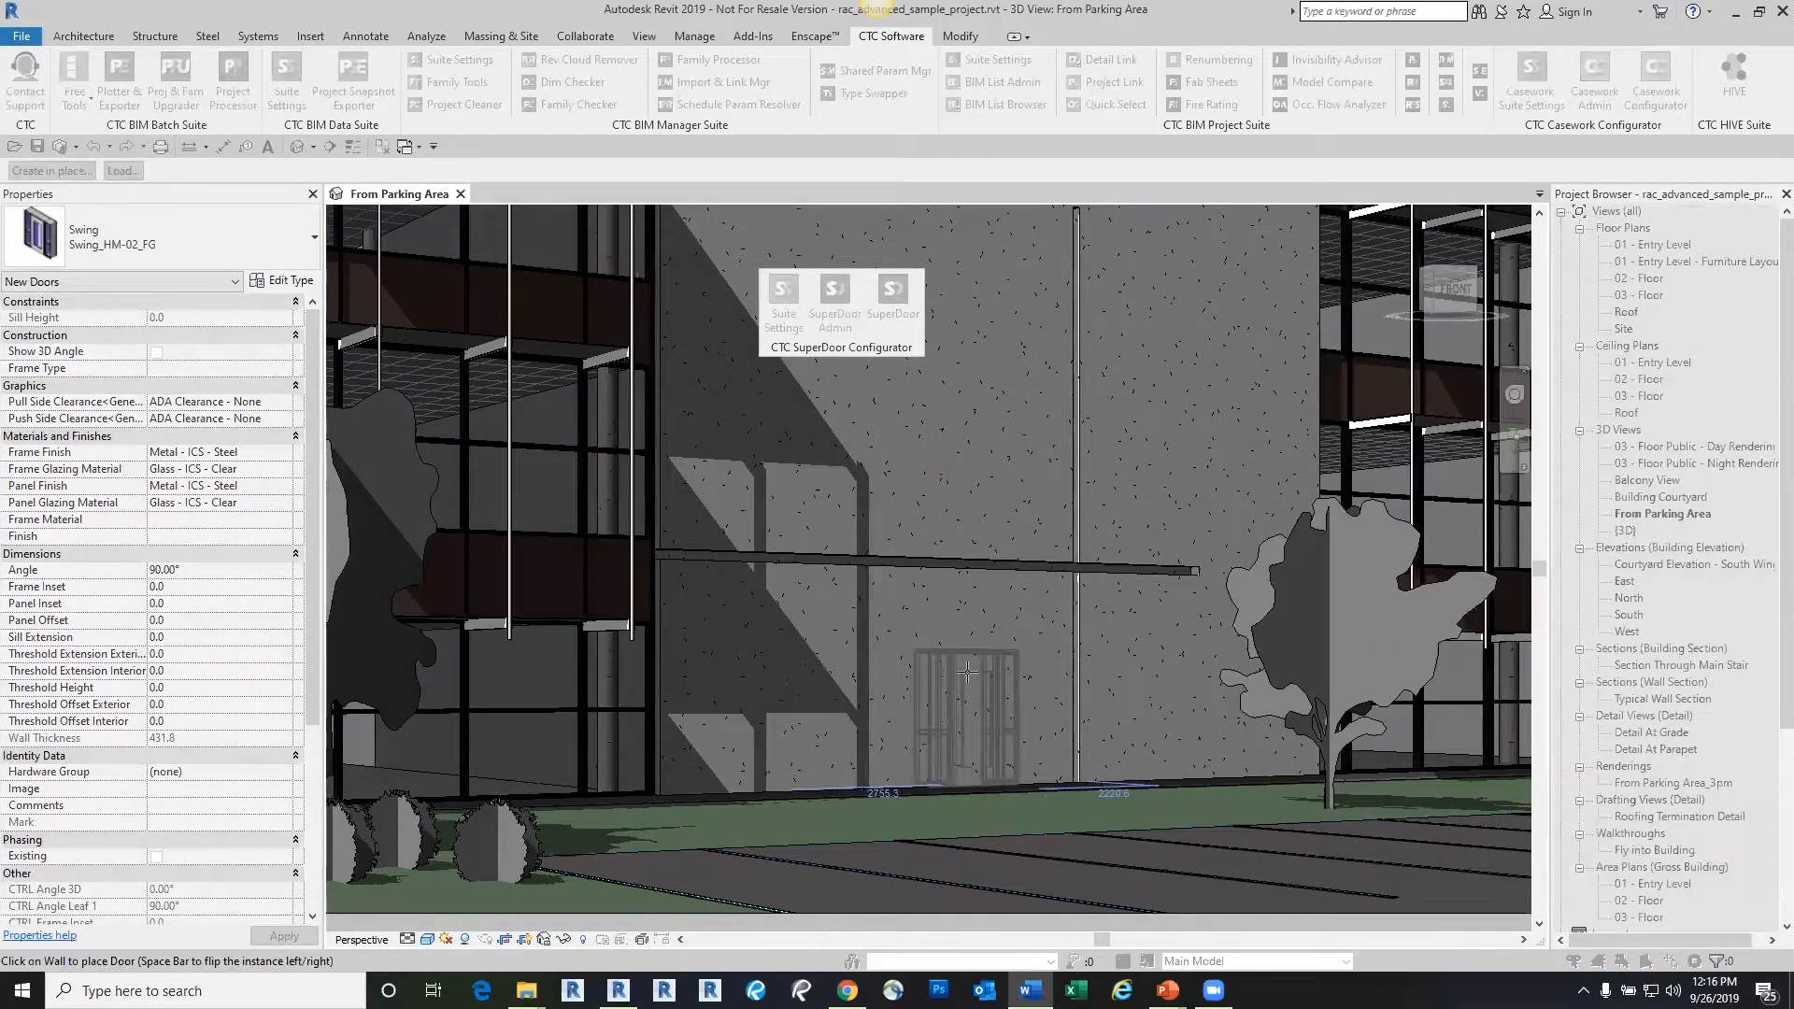
pyautogui.scroll(2, 951, 676)
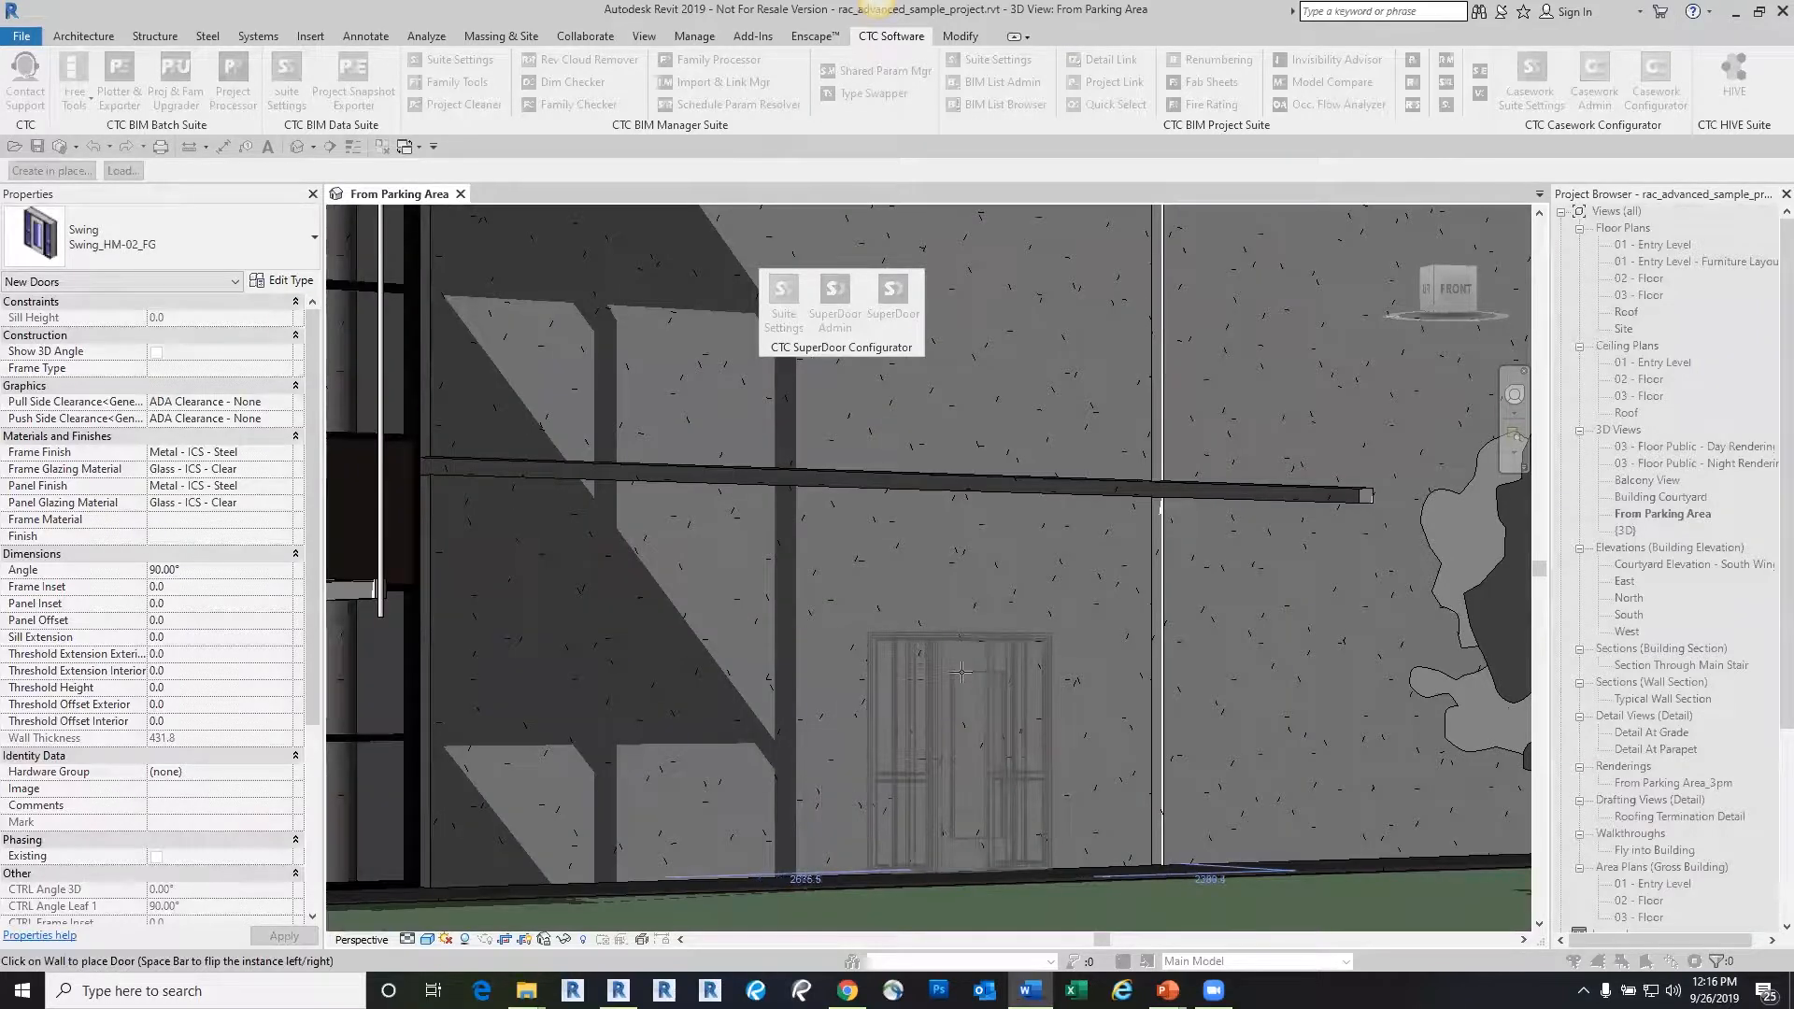
pyautogui.scroll(1, 902, 674)
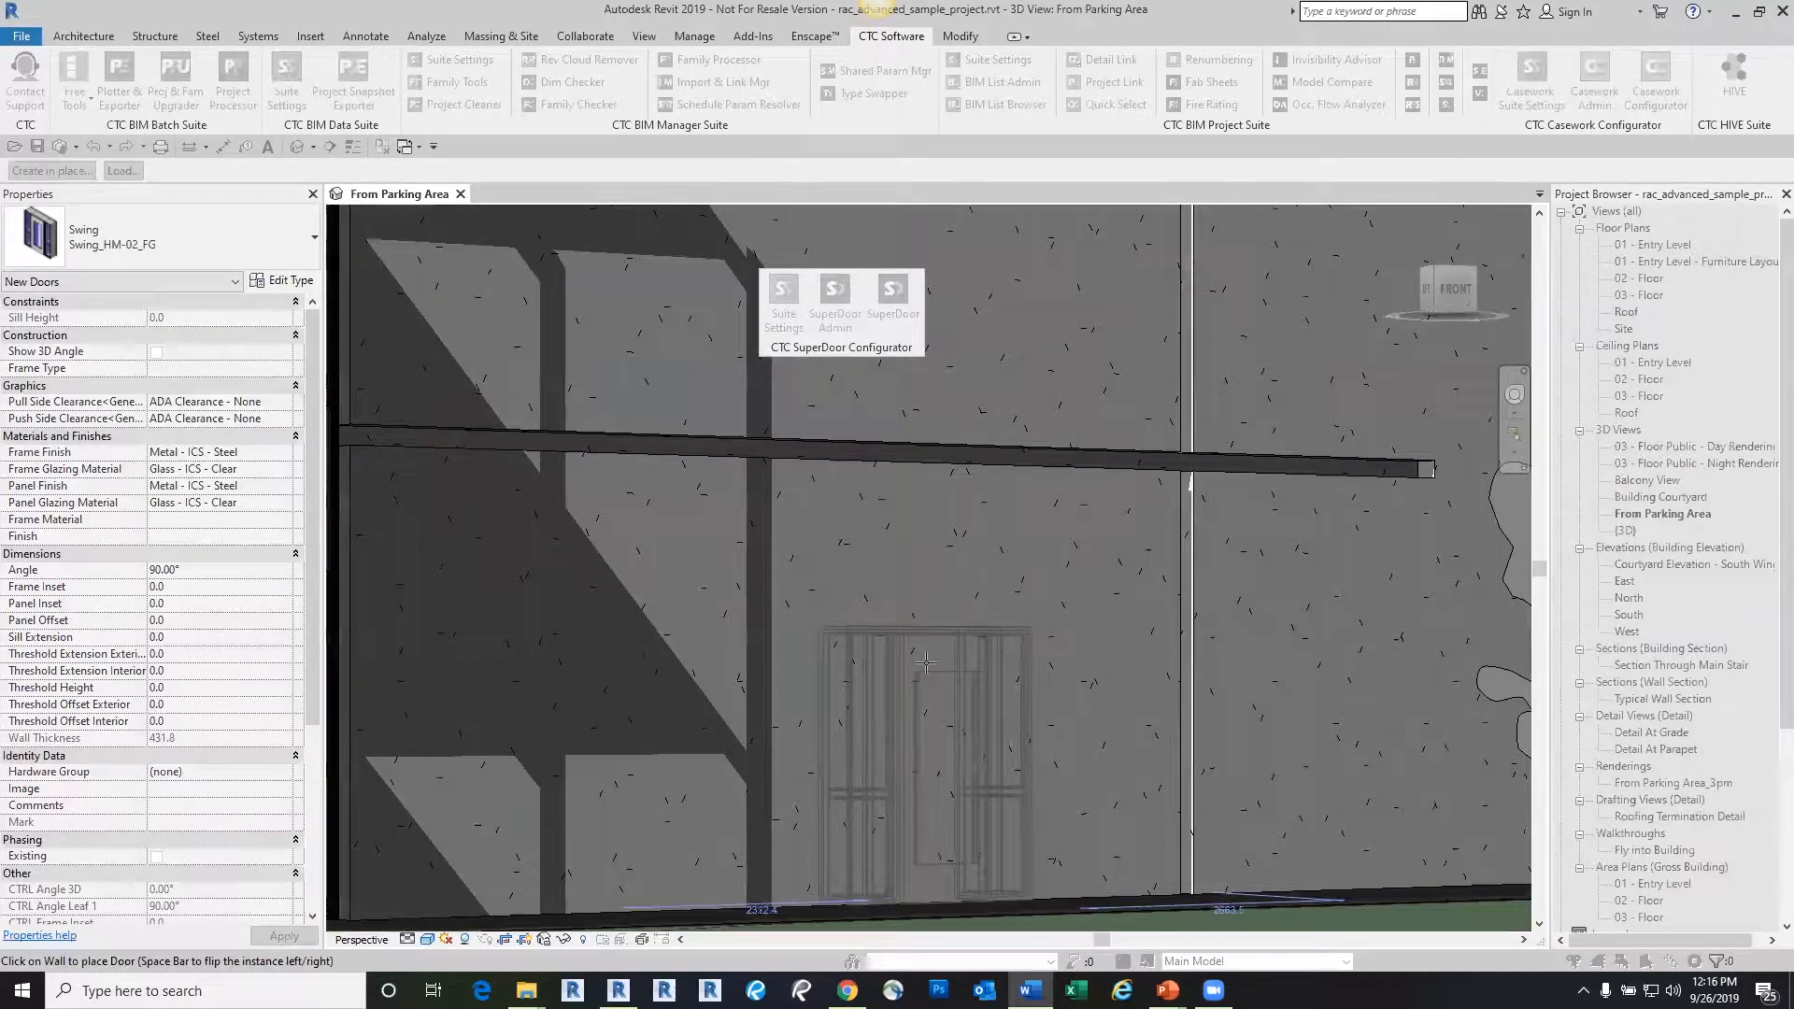
pyautogui.click(992, 662)
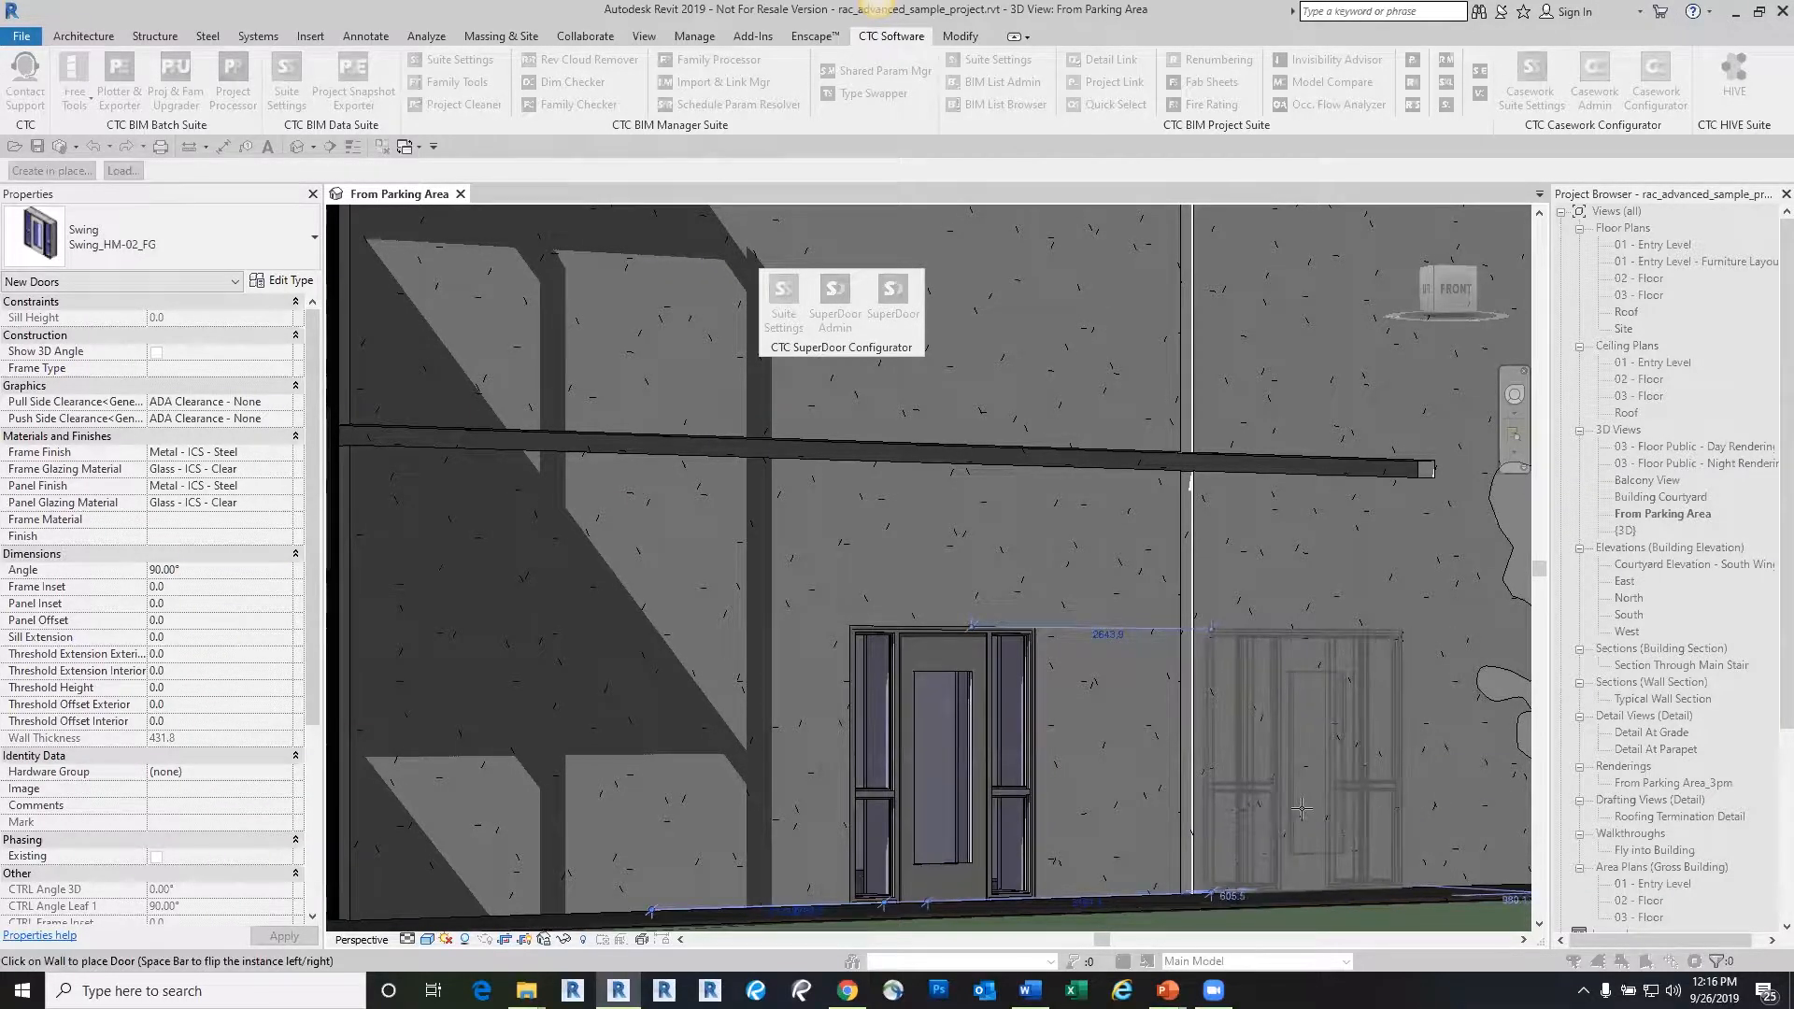
pyautogui.press('Escape')
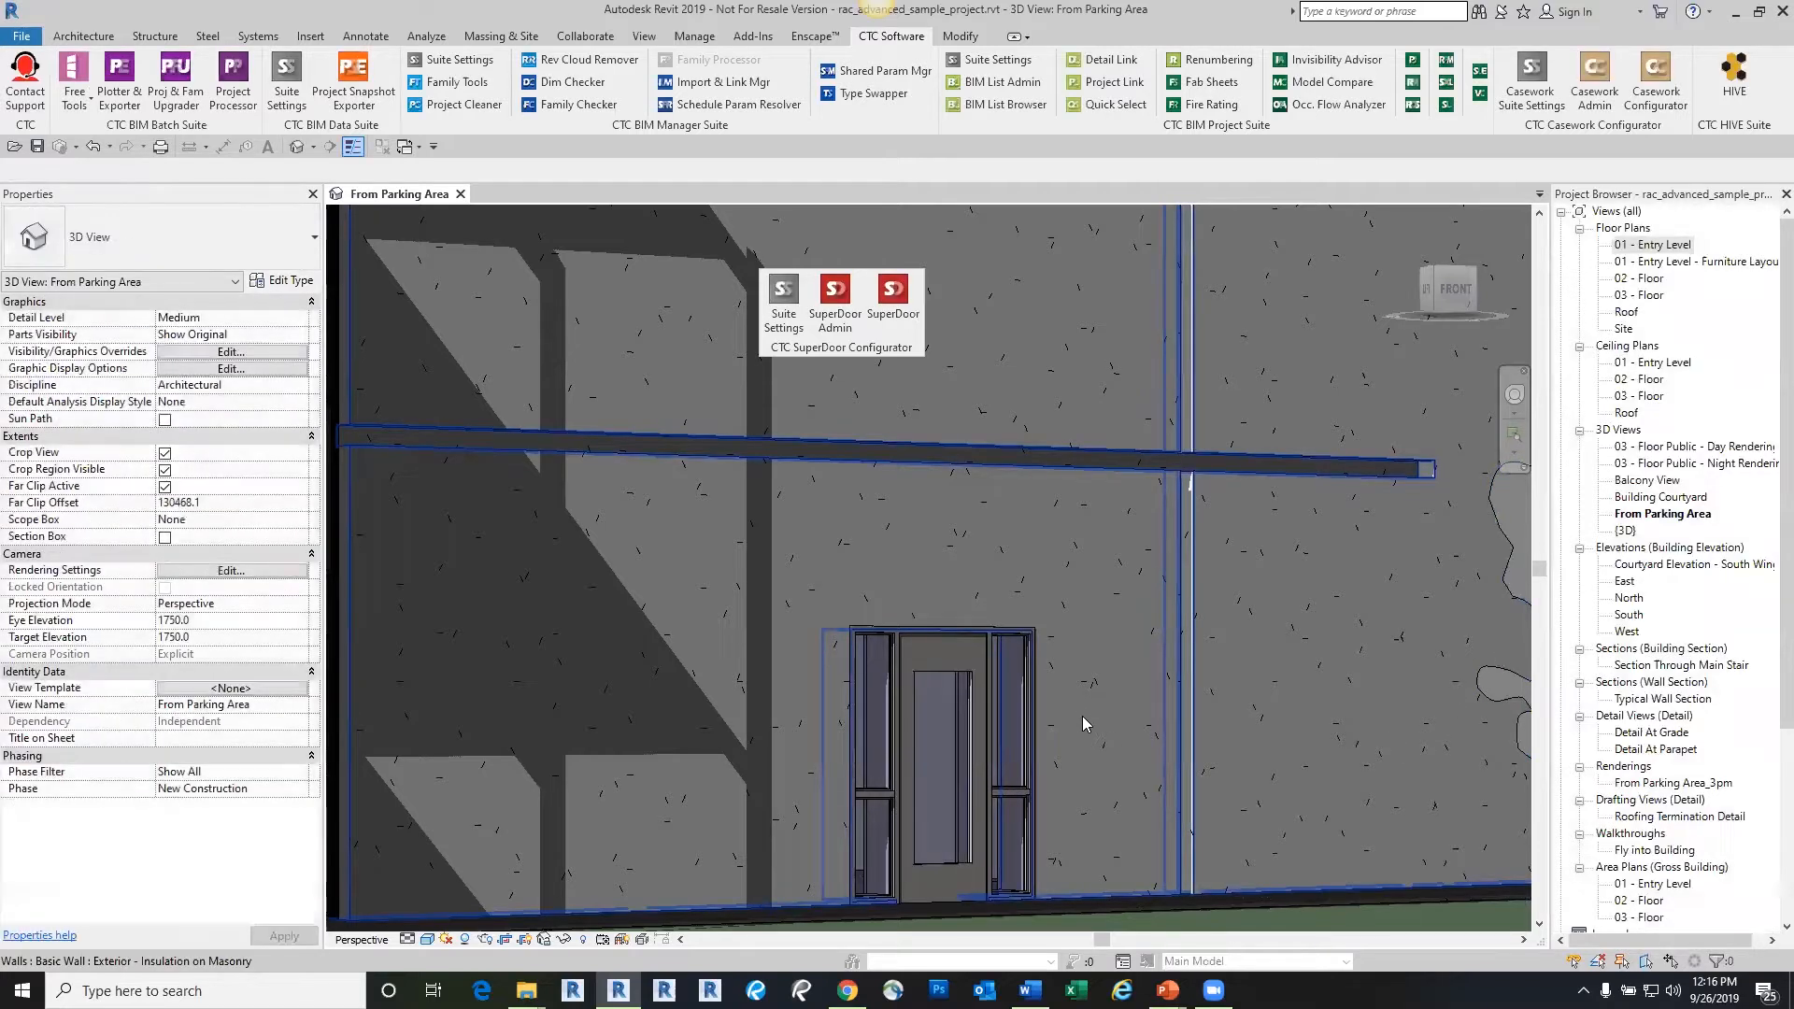
pyautogui.scroll(3, 1106, 701)
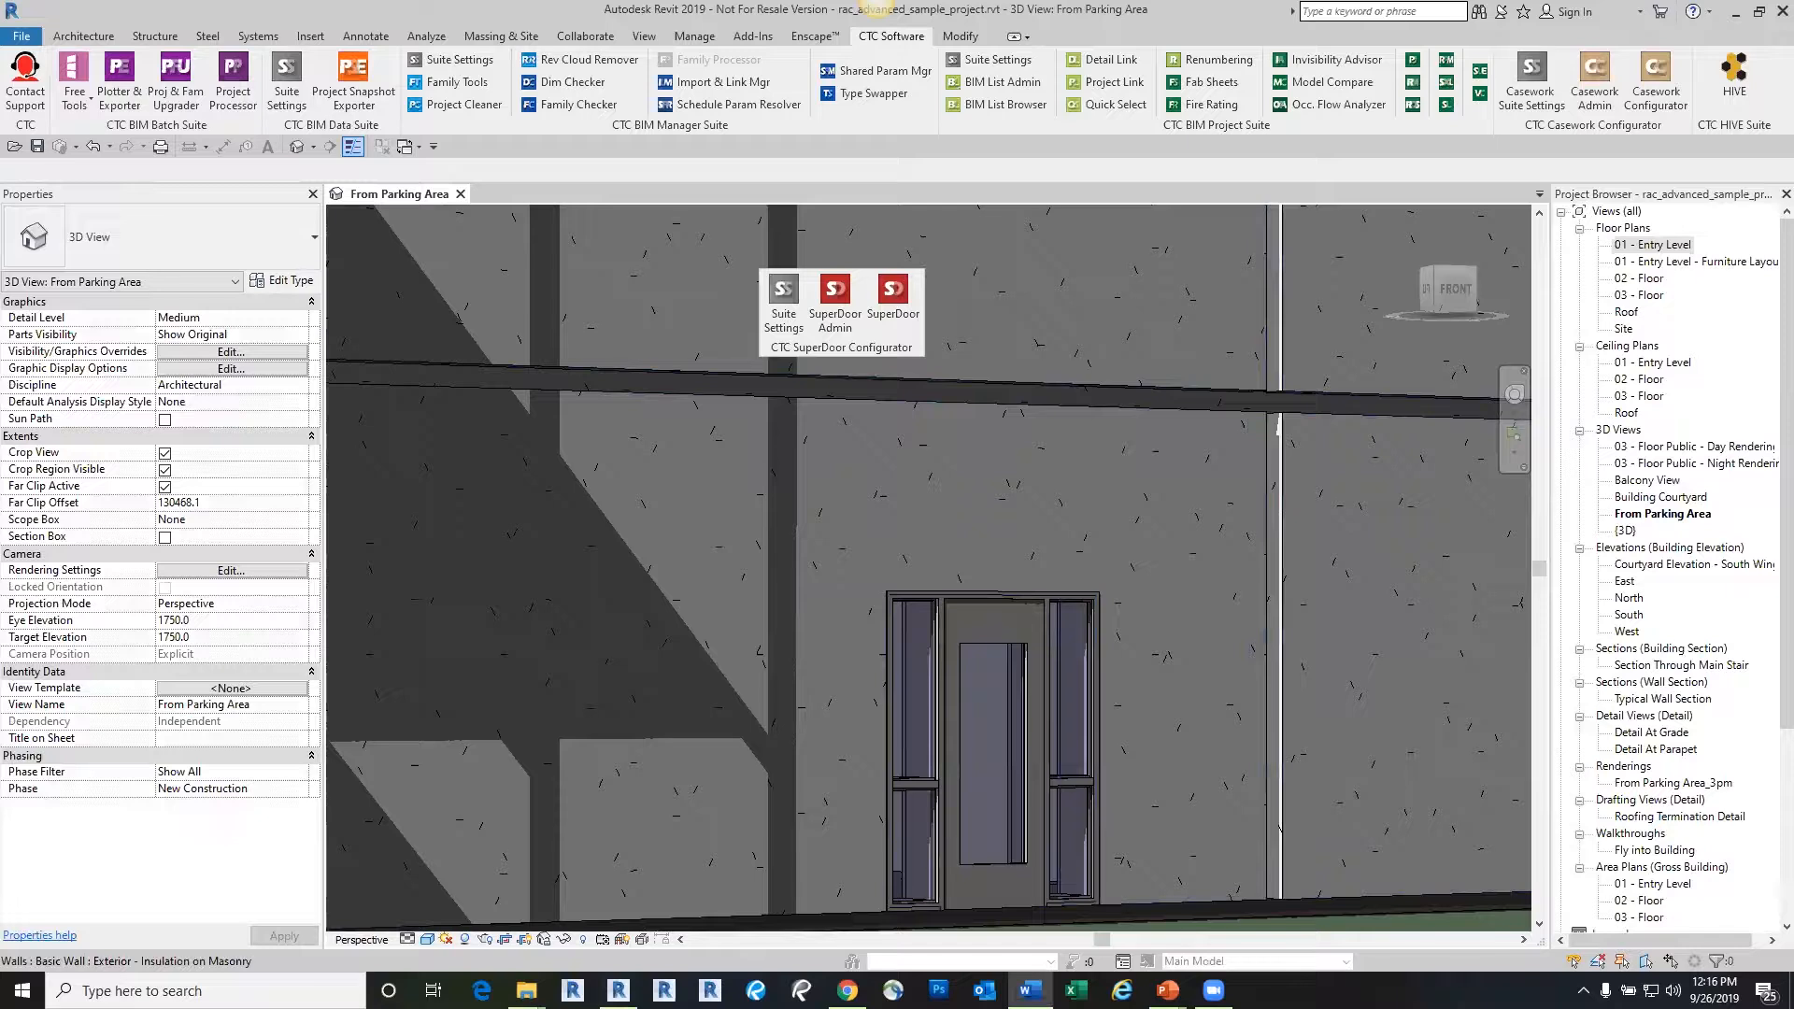
pyautogui.click(1175, 768)
pyautogui.moveTo(1224, 813); pyautogui.dragTo(1162, 713, button='middle')
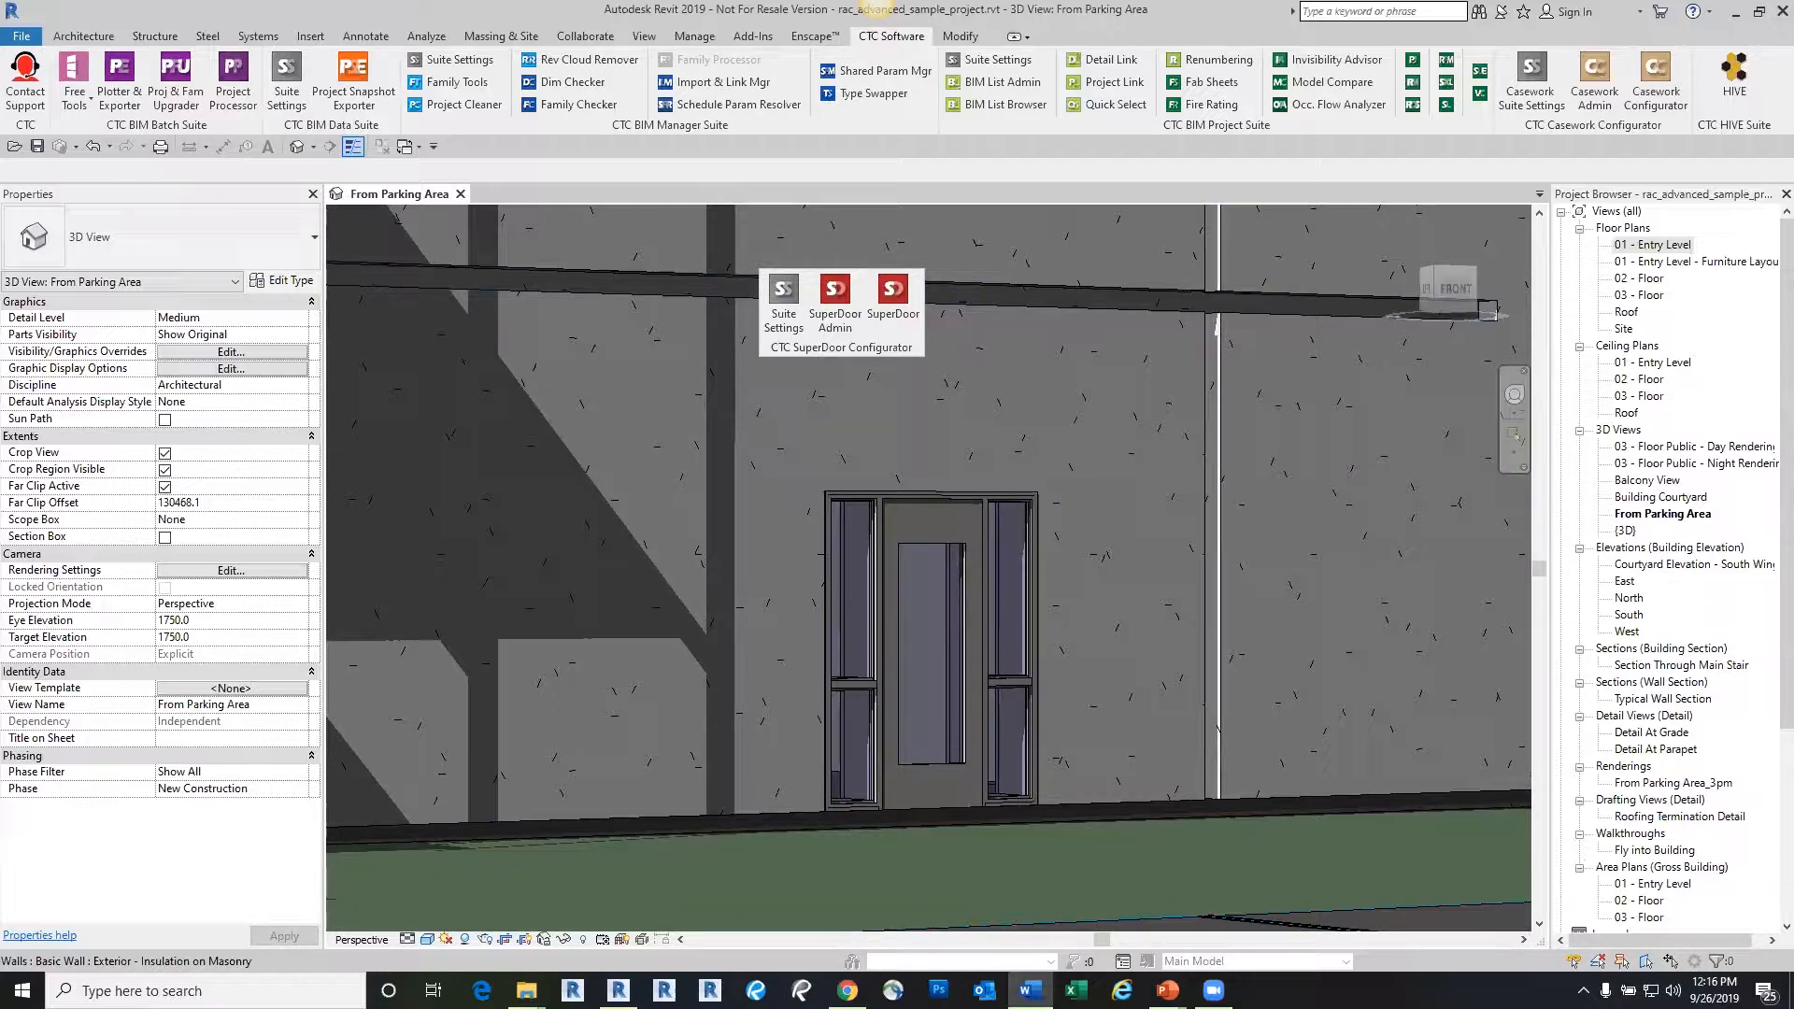
# Start another door in SuperDoor with the Swing main assembly and the WD-00 wood frame
pyautogui.click(892, 303)
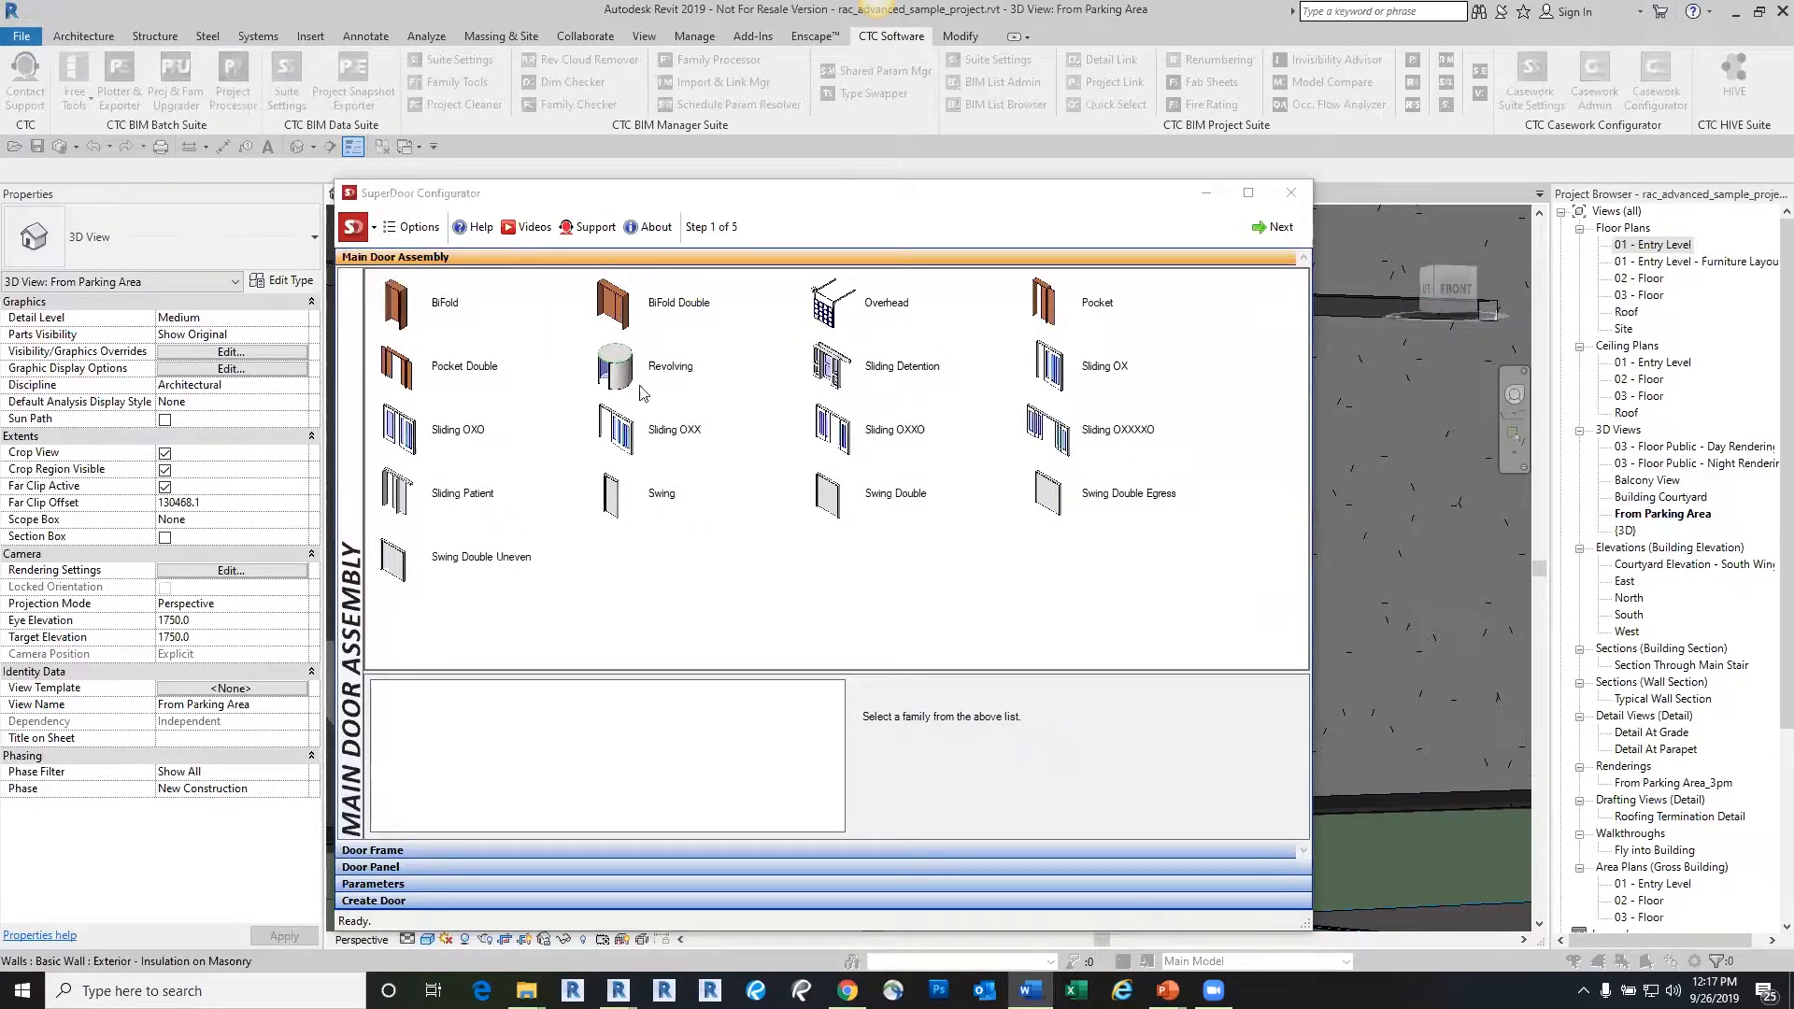
pyautogui.doubleClick(612, 507)
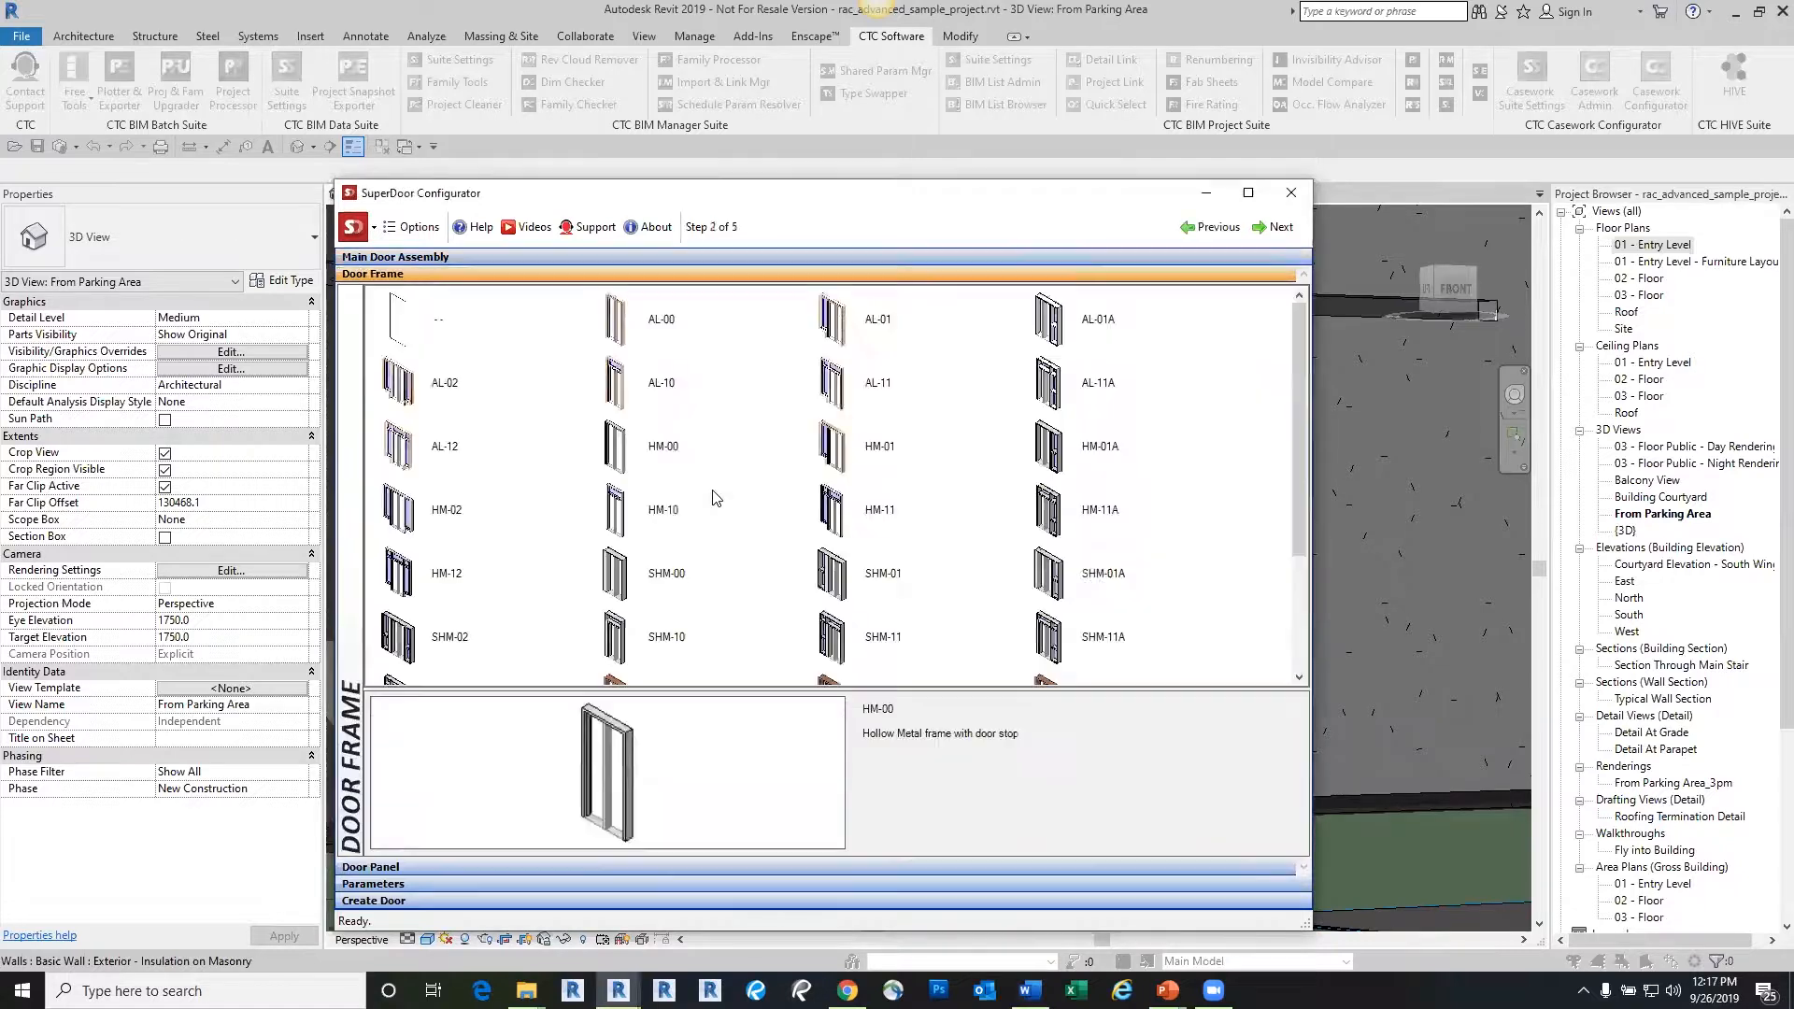
pyautogui.scroll(-3, 736, 390)
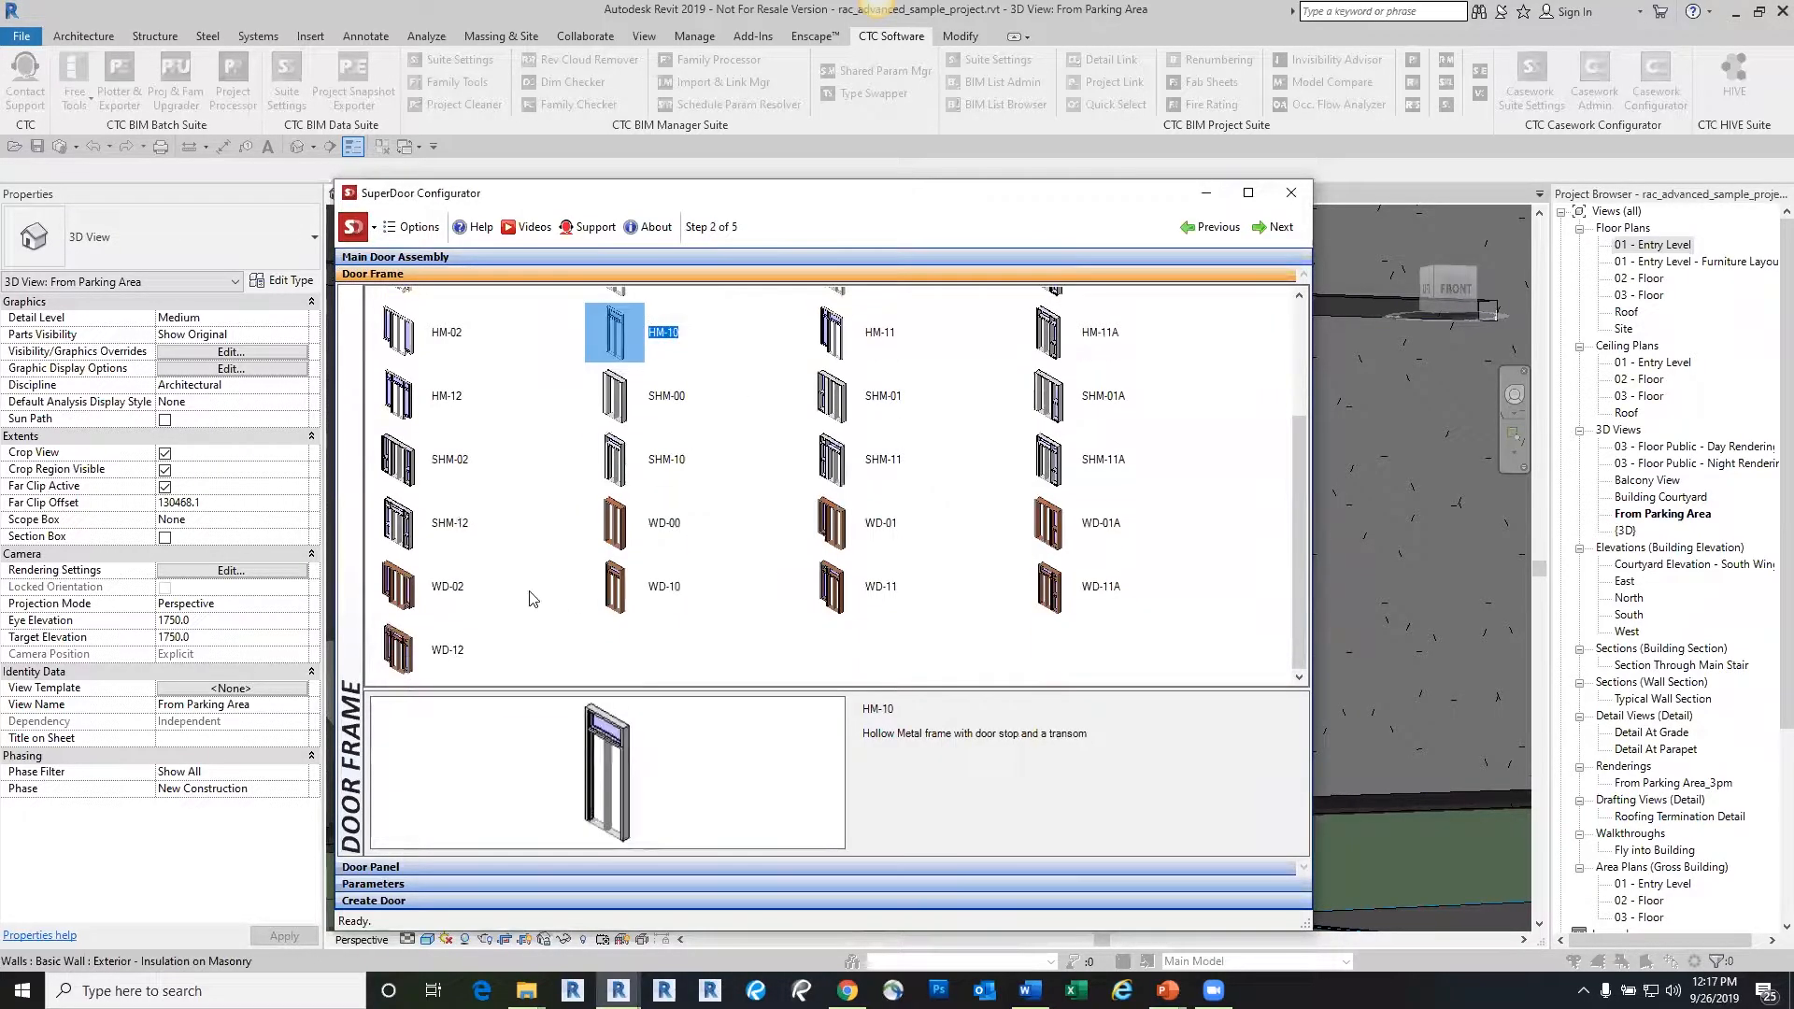
pyautogui.click(402, 594)
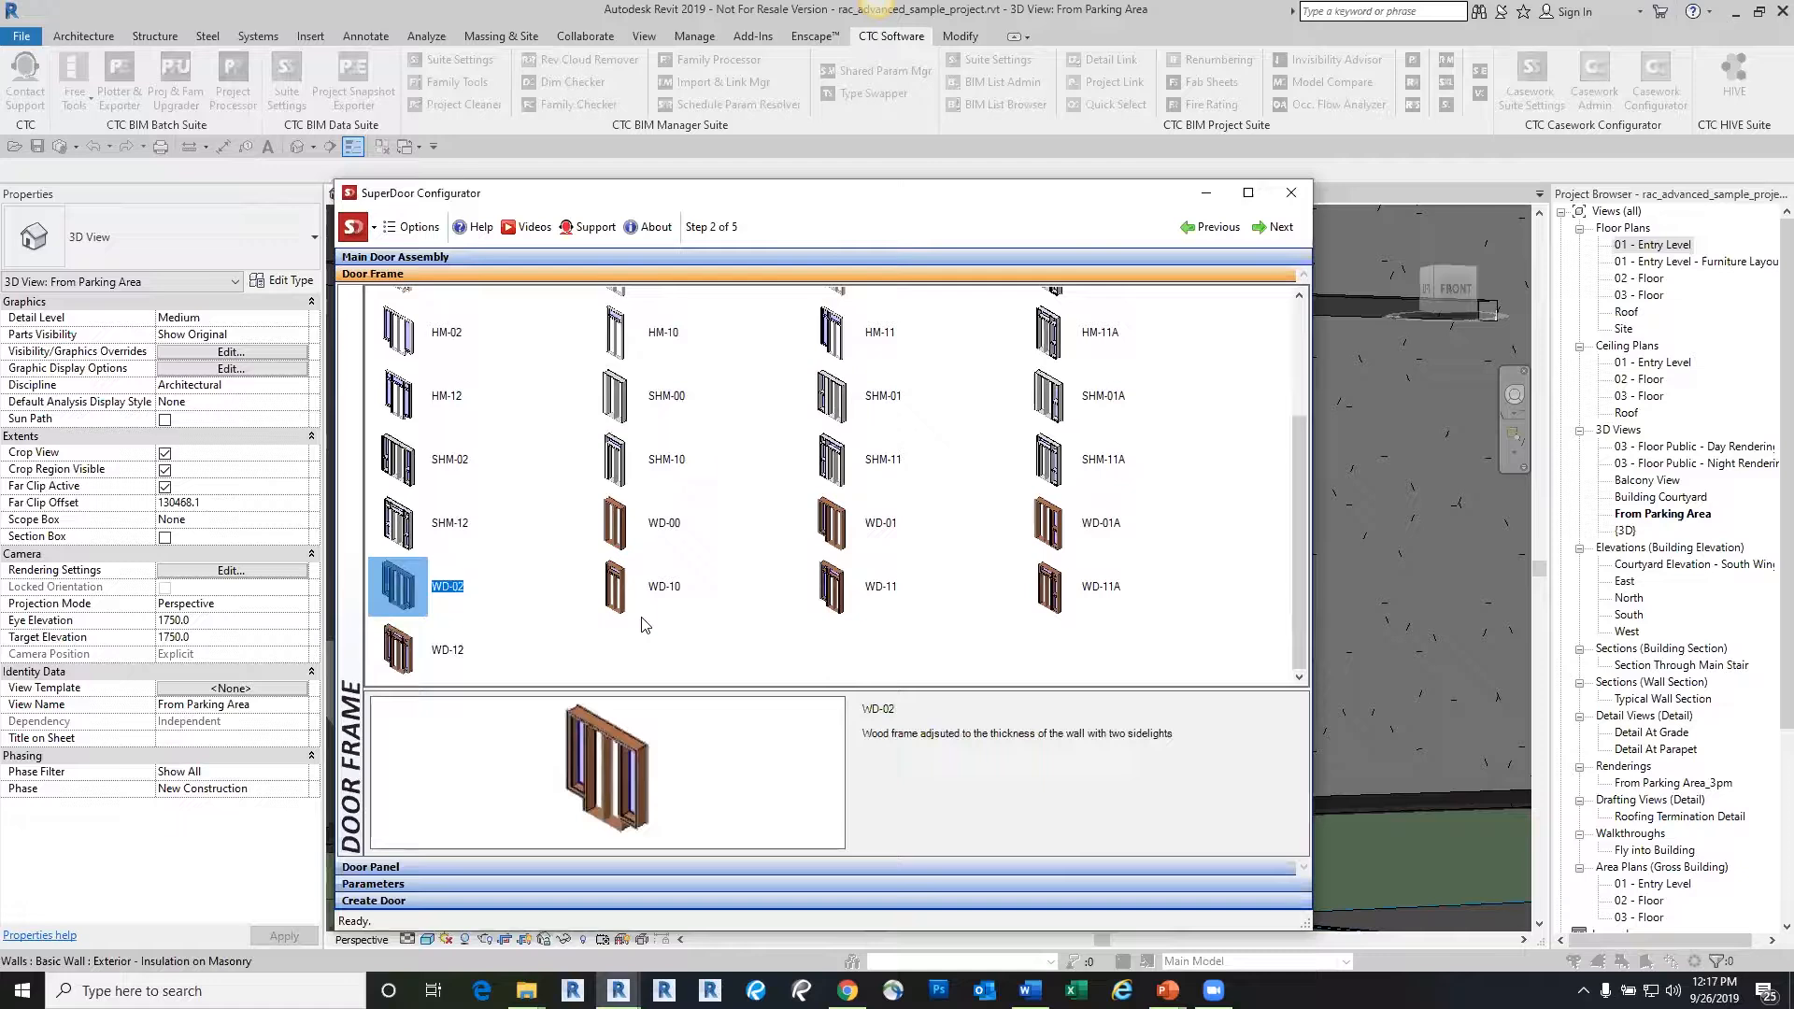
pyautogui.click(615, 525)
pyautogui.doubleClick(615, 525)
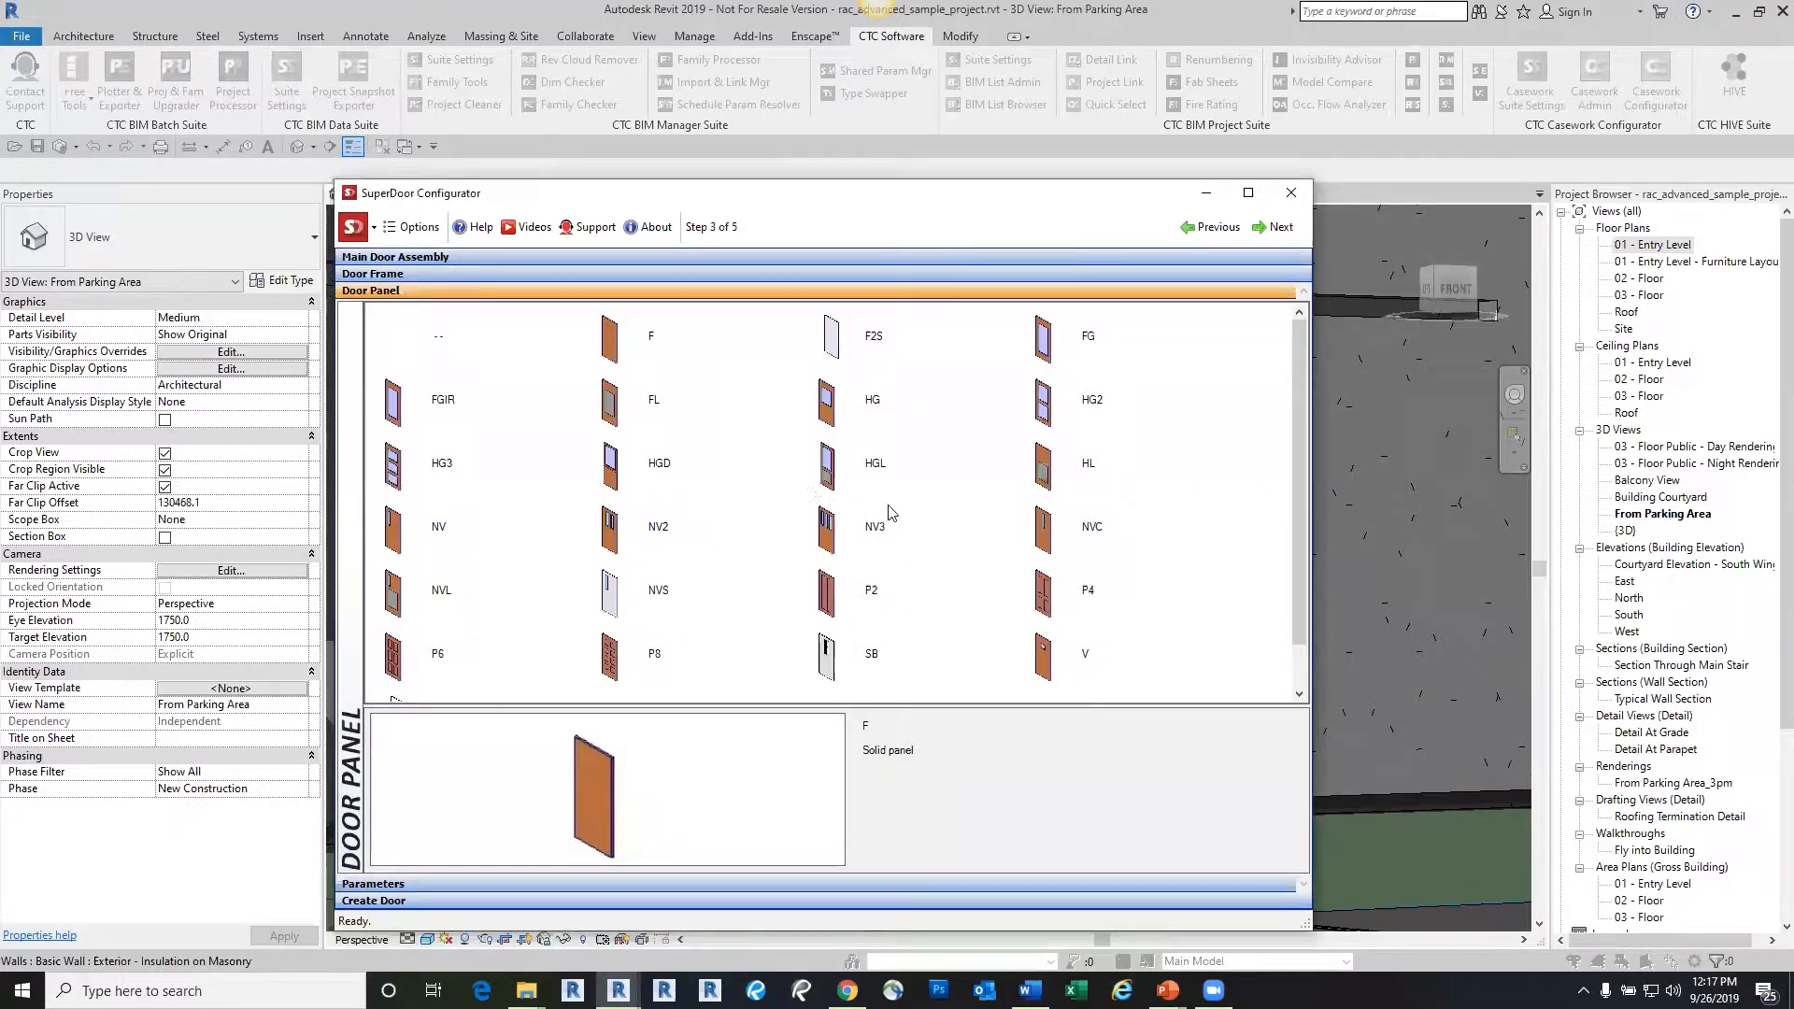
# Choose the HGD door panel for the wood-framed swing door and return to the panel selection to check its preview and description
pyautogui.click(883, 402)
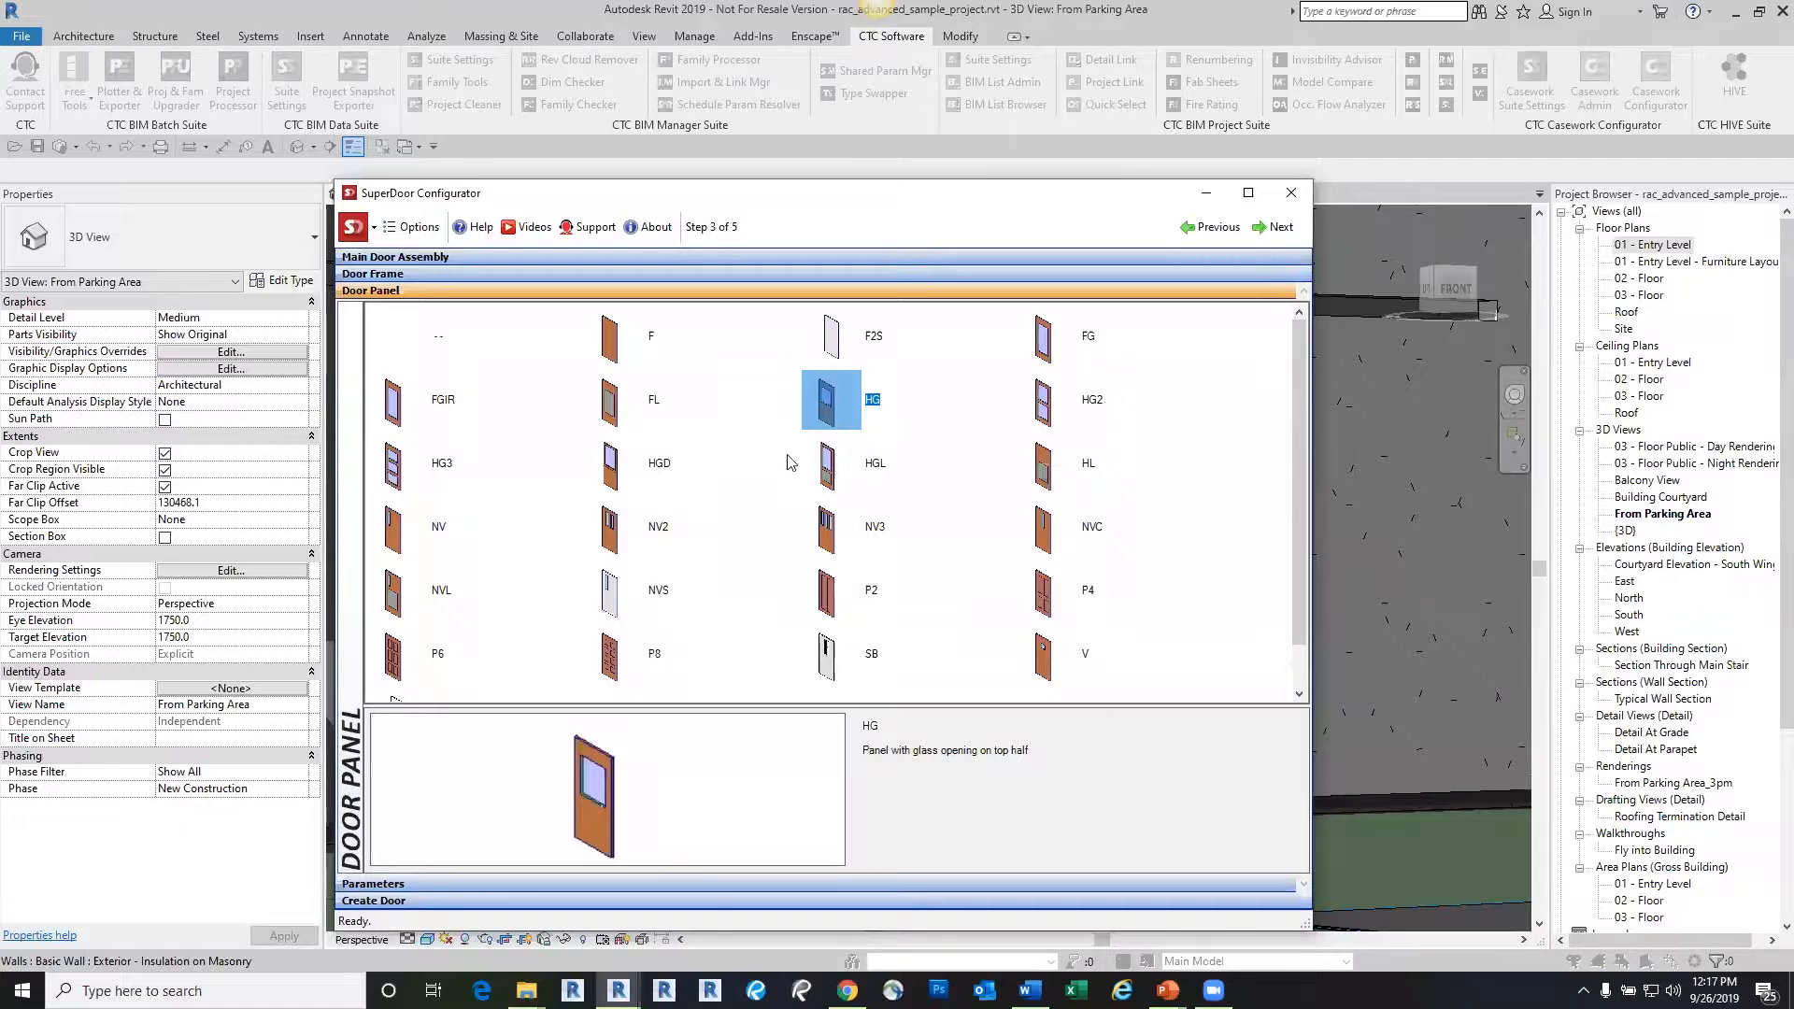
pyautogui.click(617, 479)
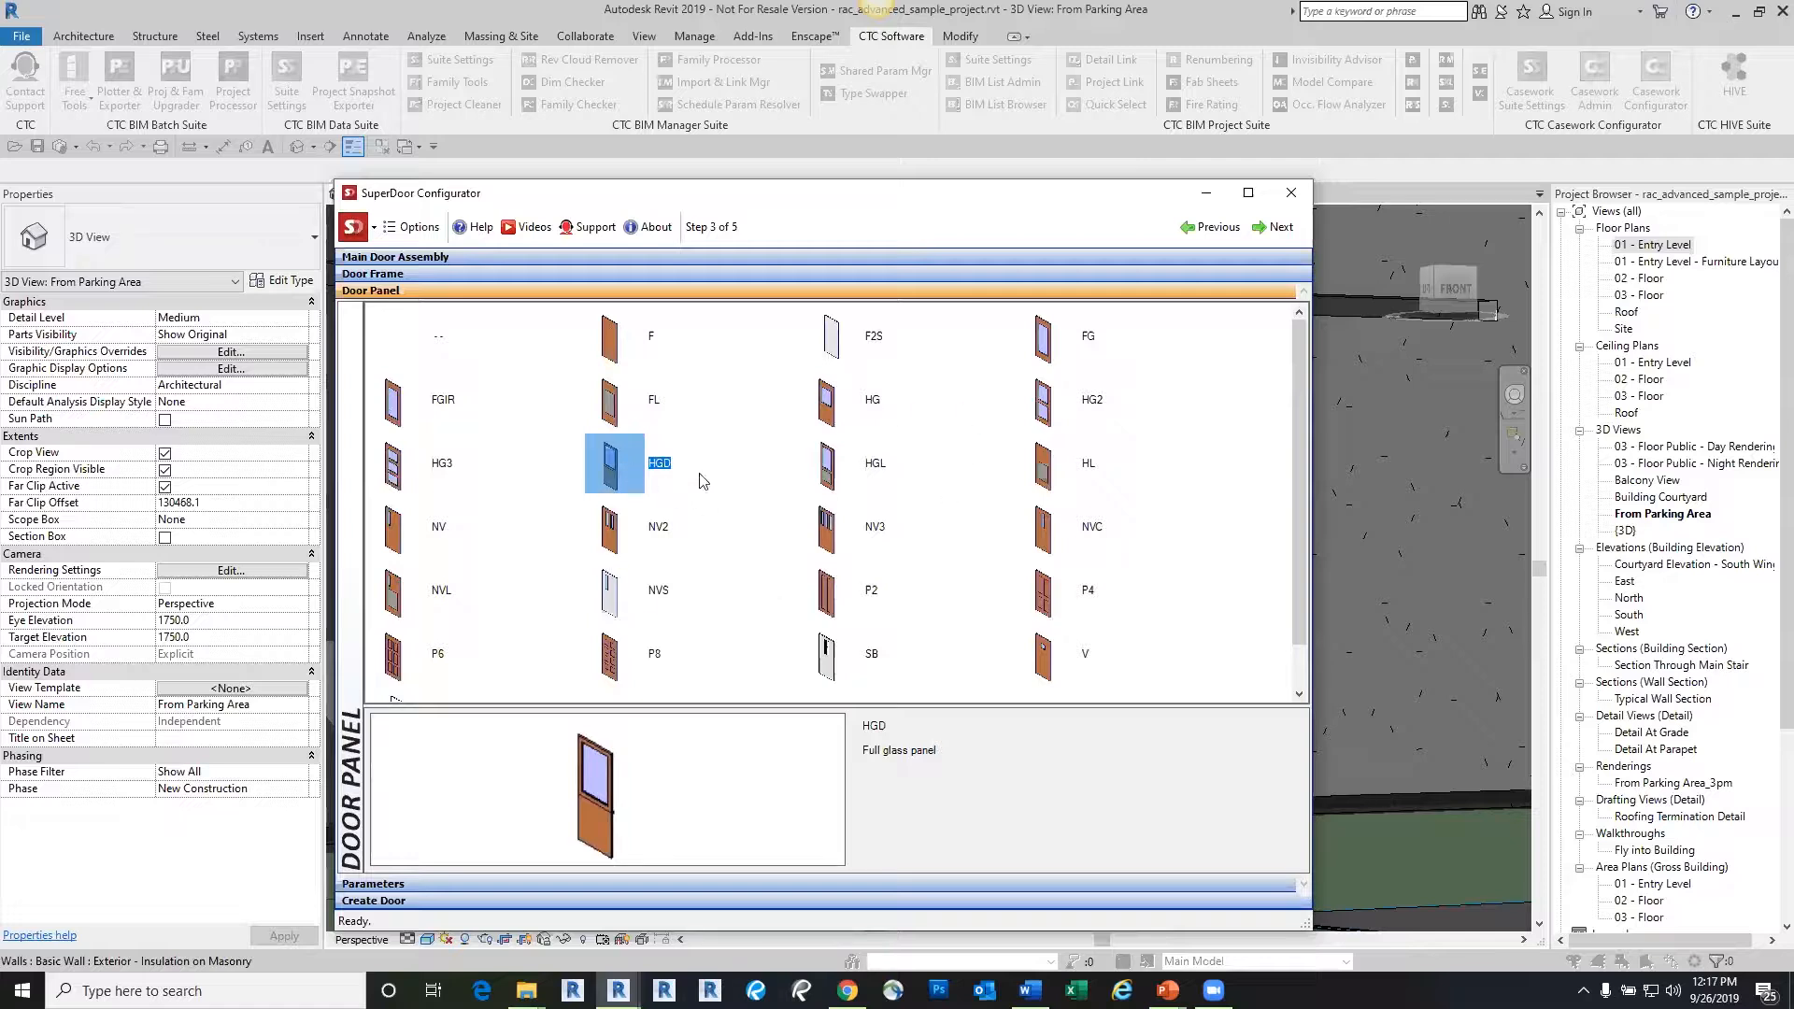
pyautogui.doubleClick(617, 467)
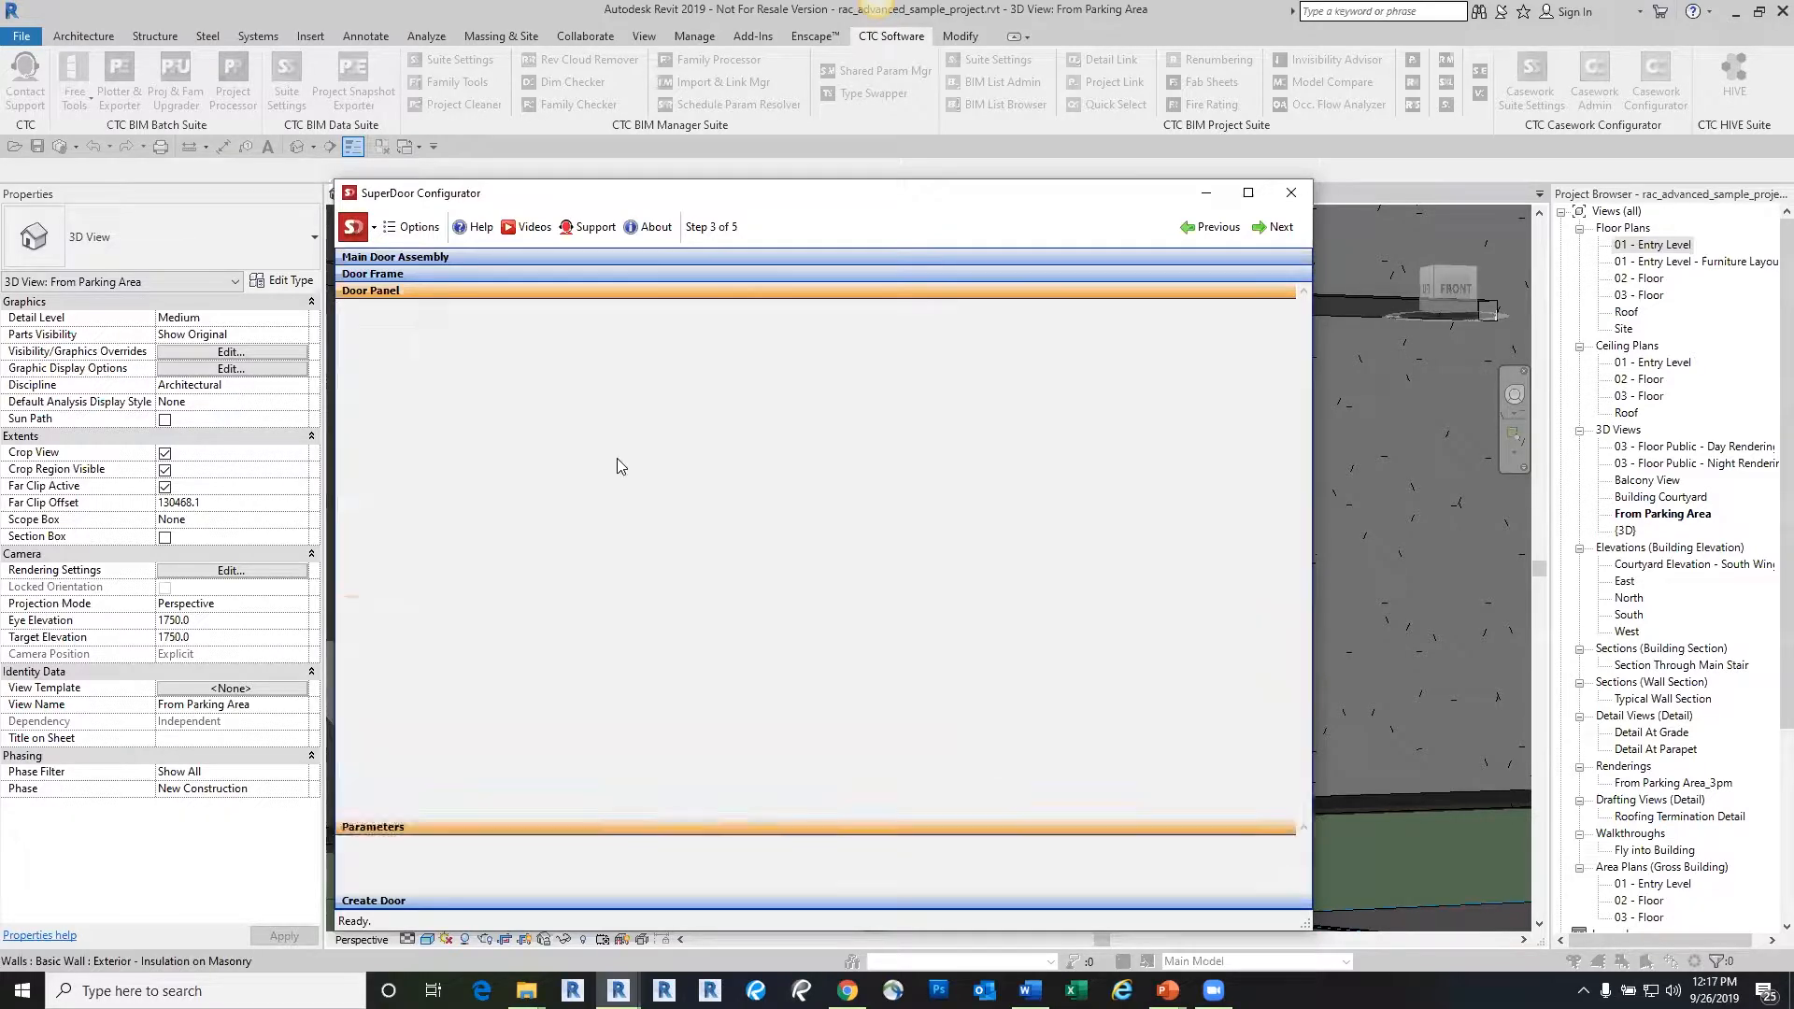
pyautogui.click(479, 291)
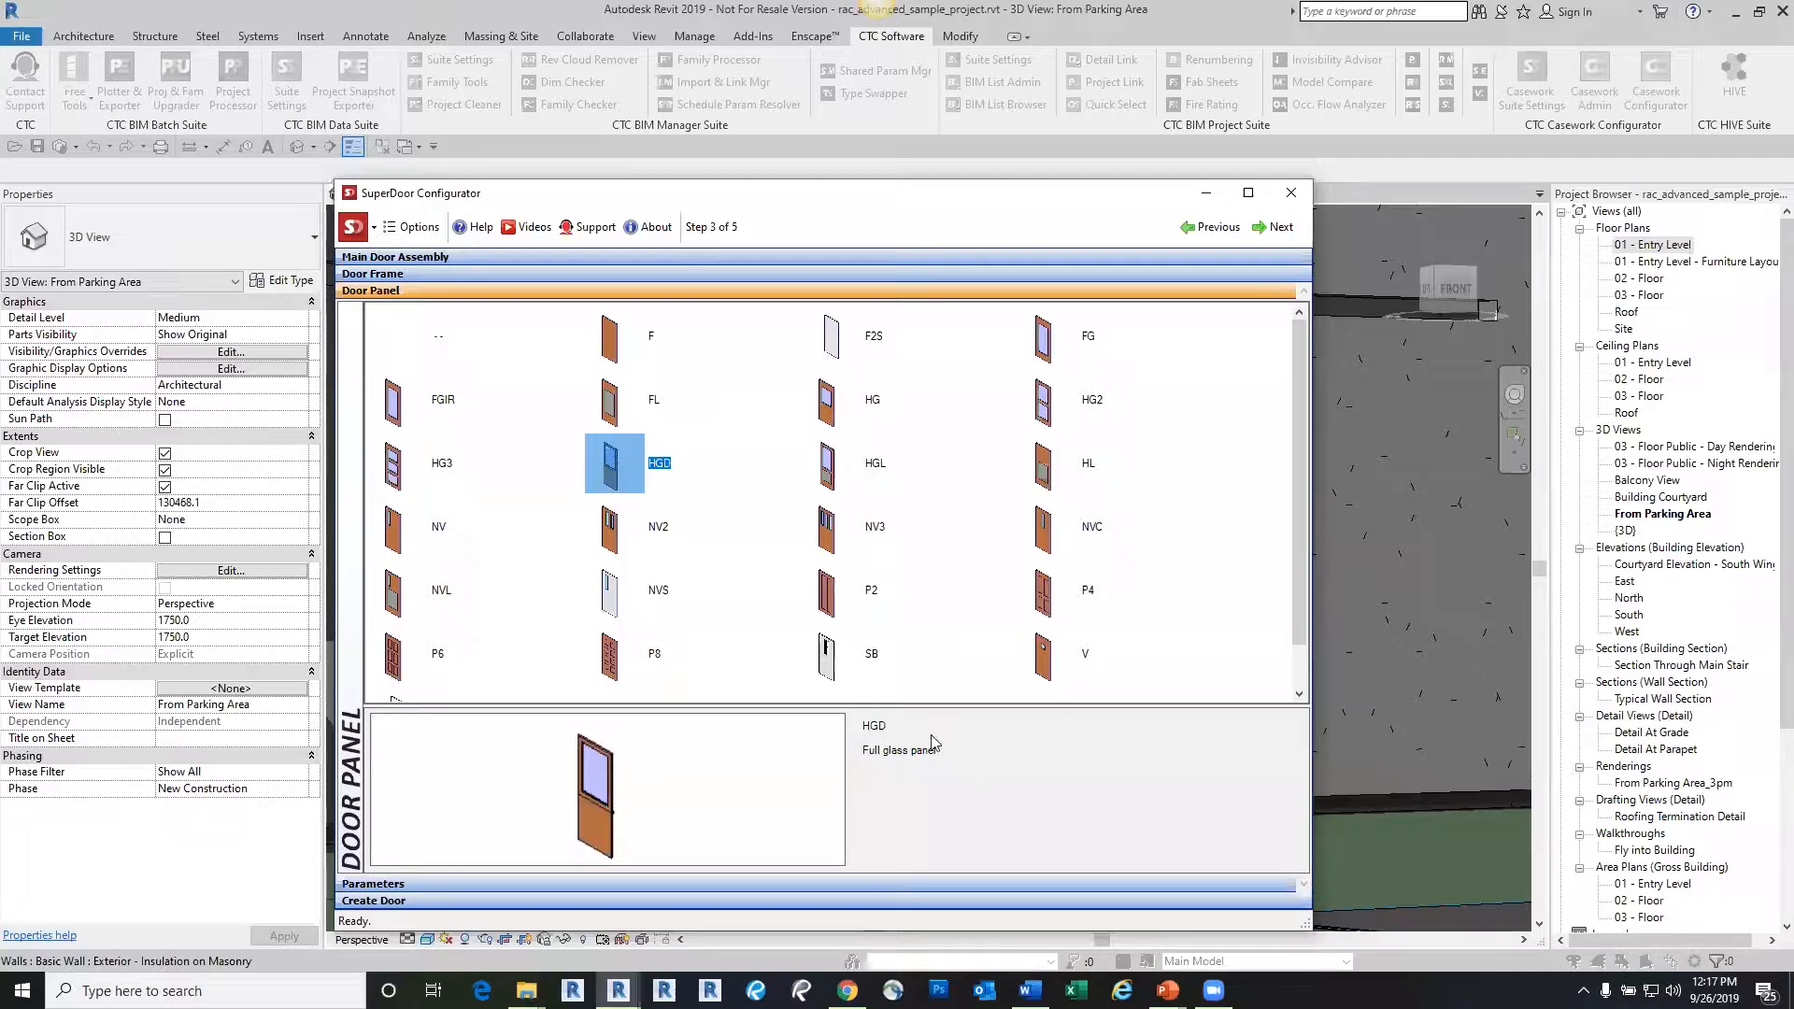
# Use the HGD panel with the current parameters and finish the Swing_WD-00_HGD door so it loads for placement in the active project
pyautogui.doubleClick(601, 459)
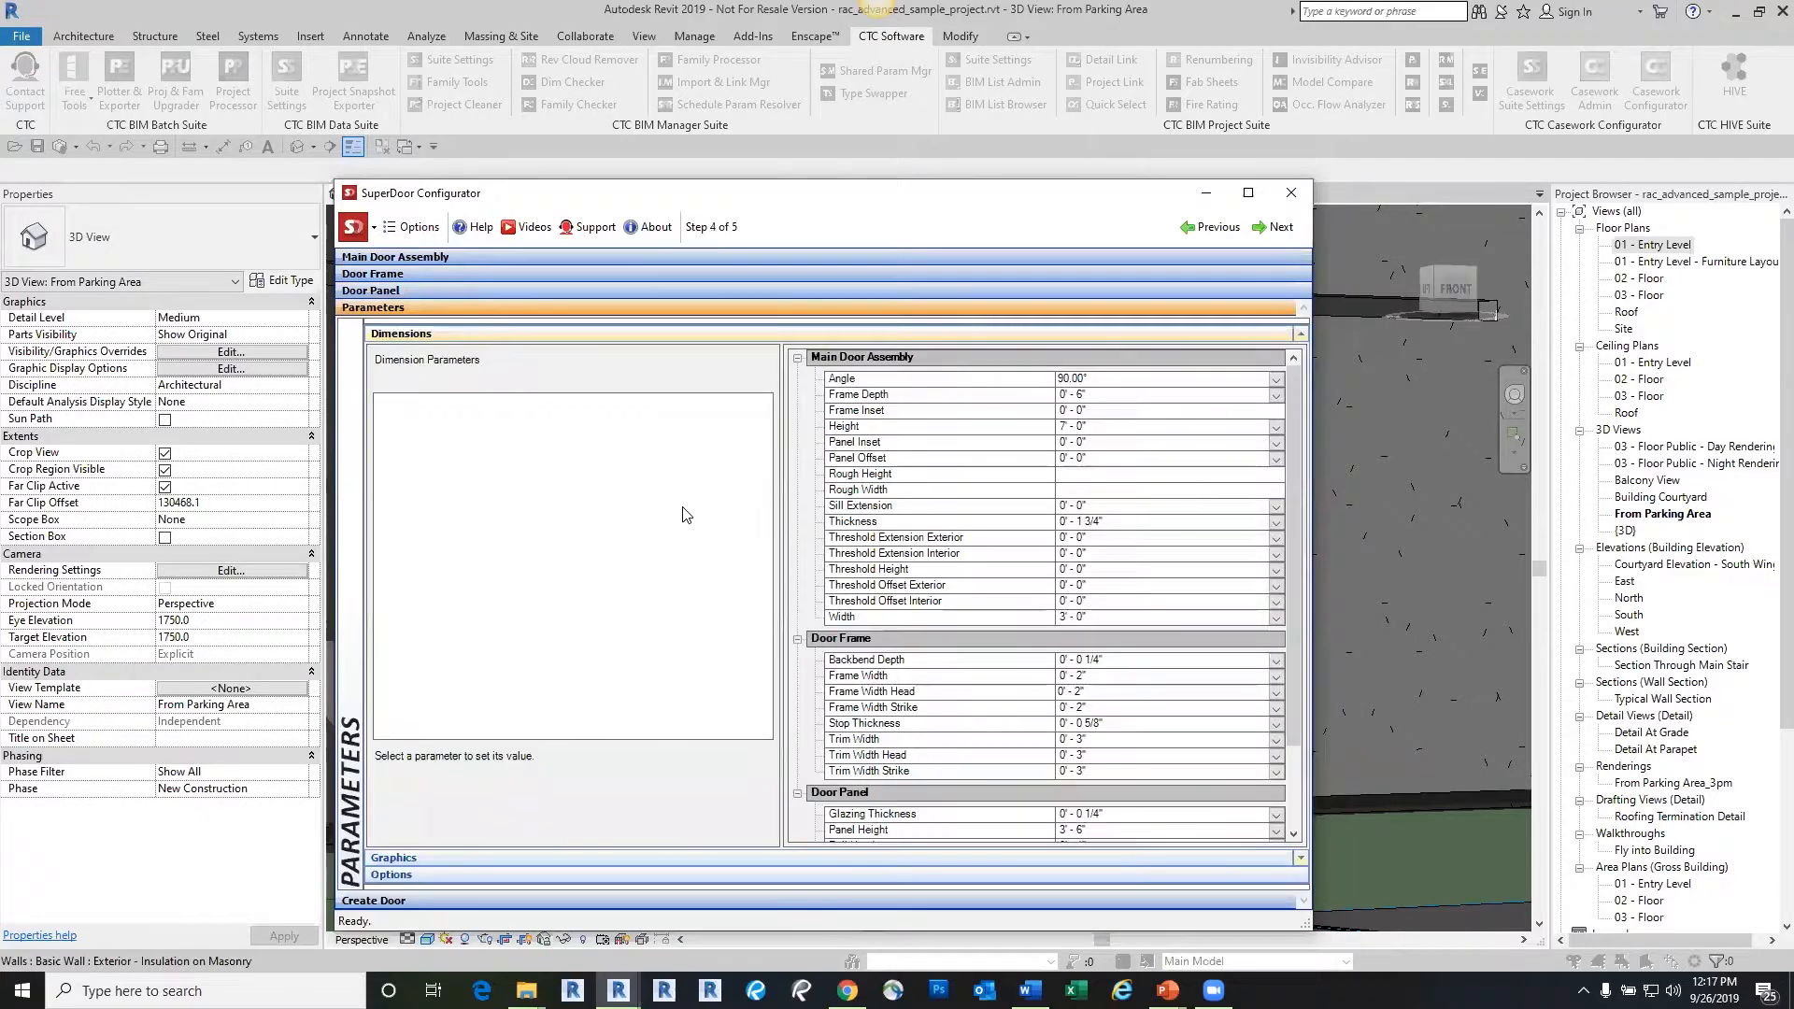
pyautogui.click(522, 901)
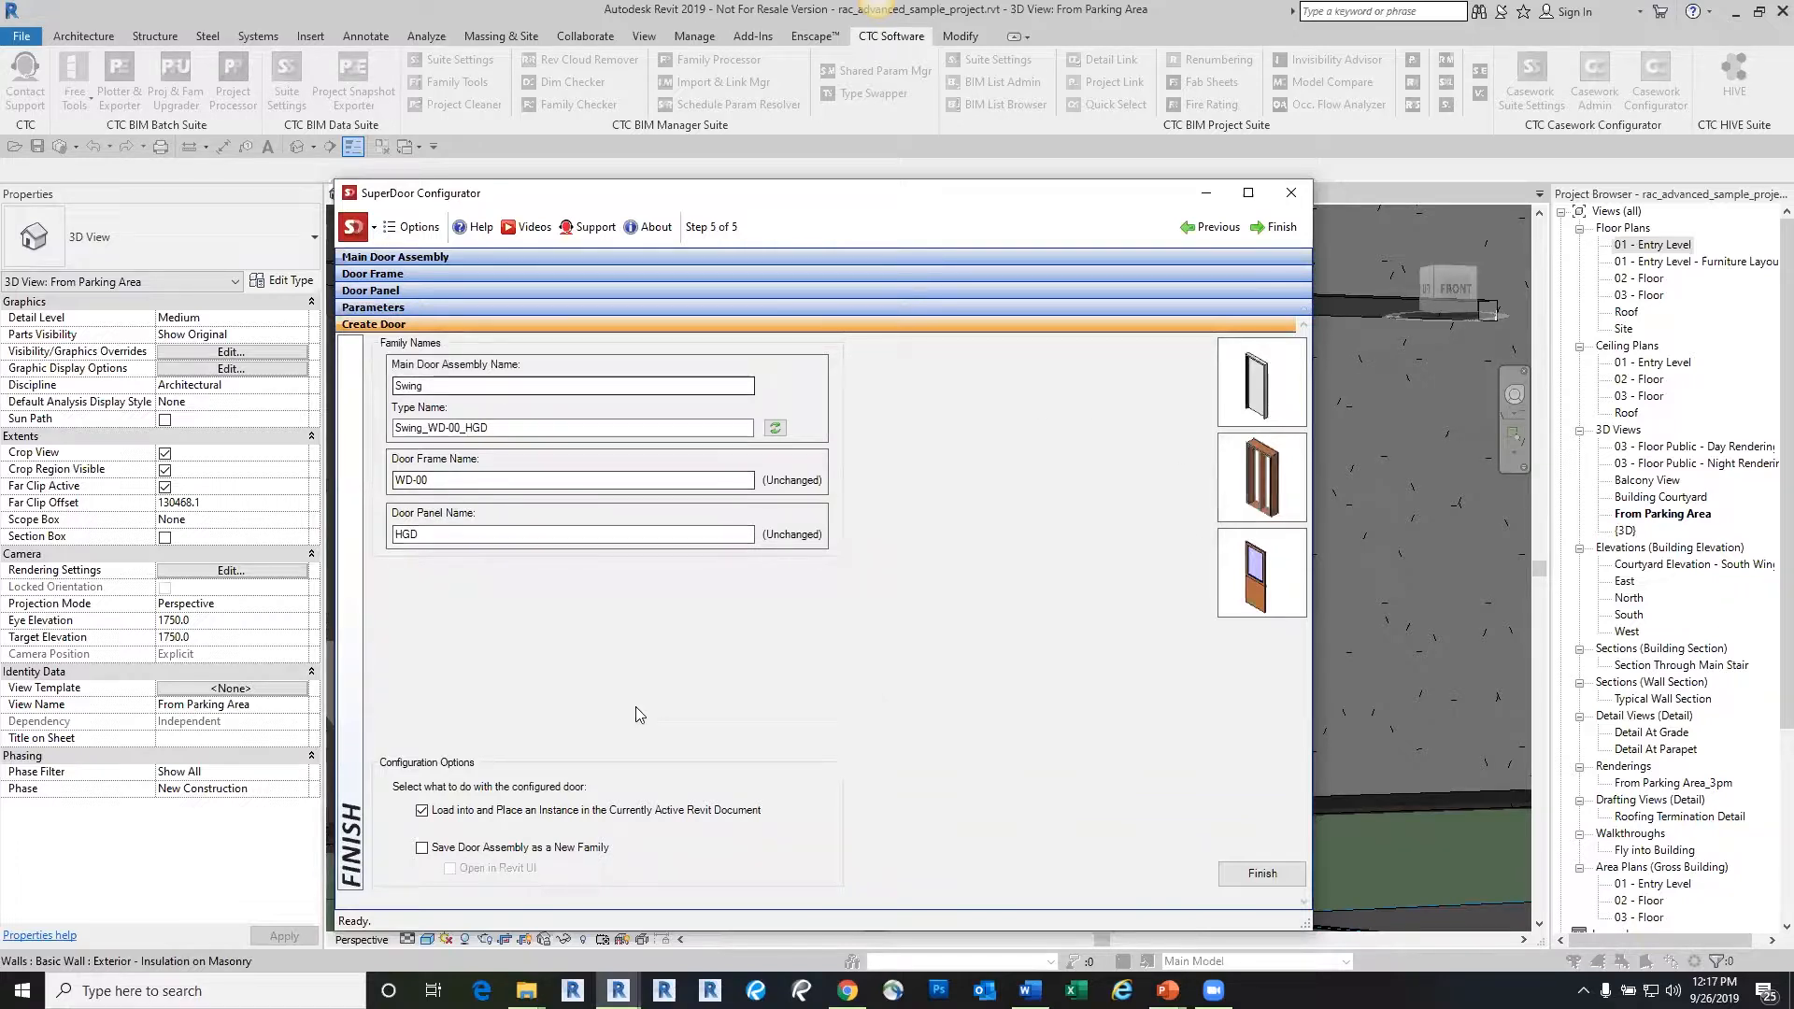
pyautogui.click(1263, 878)
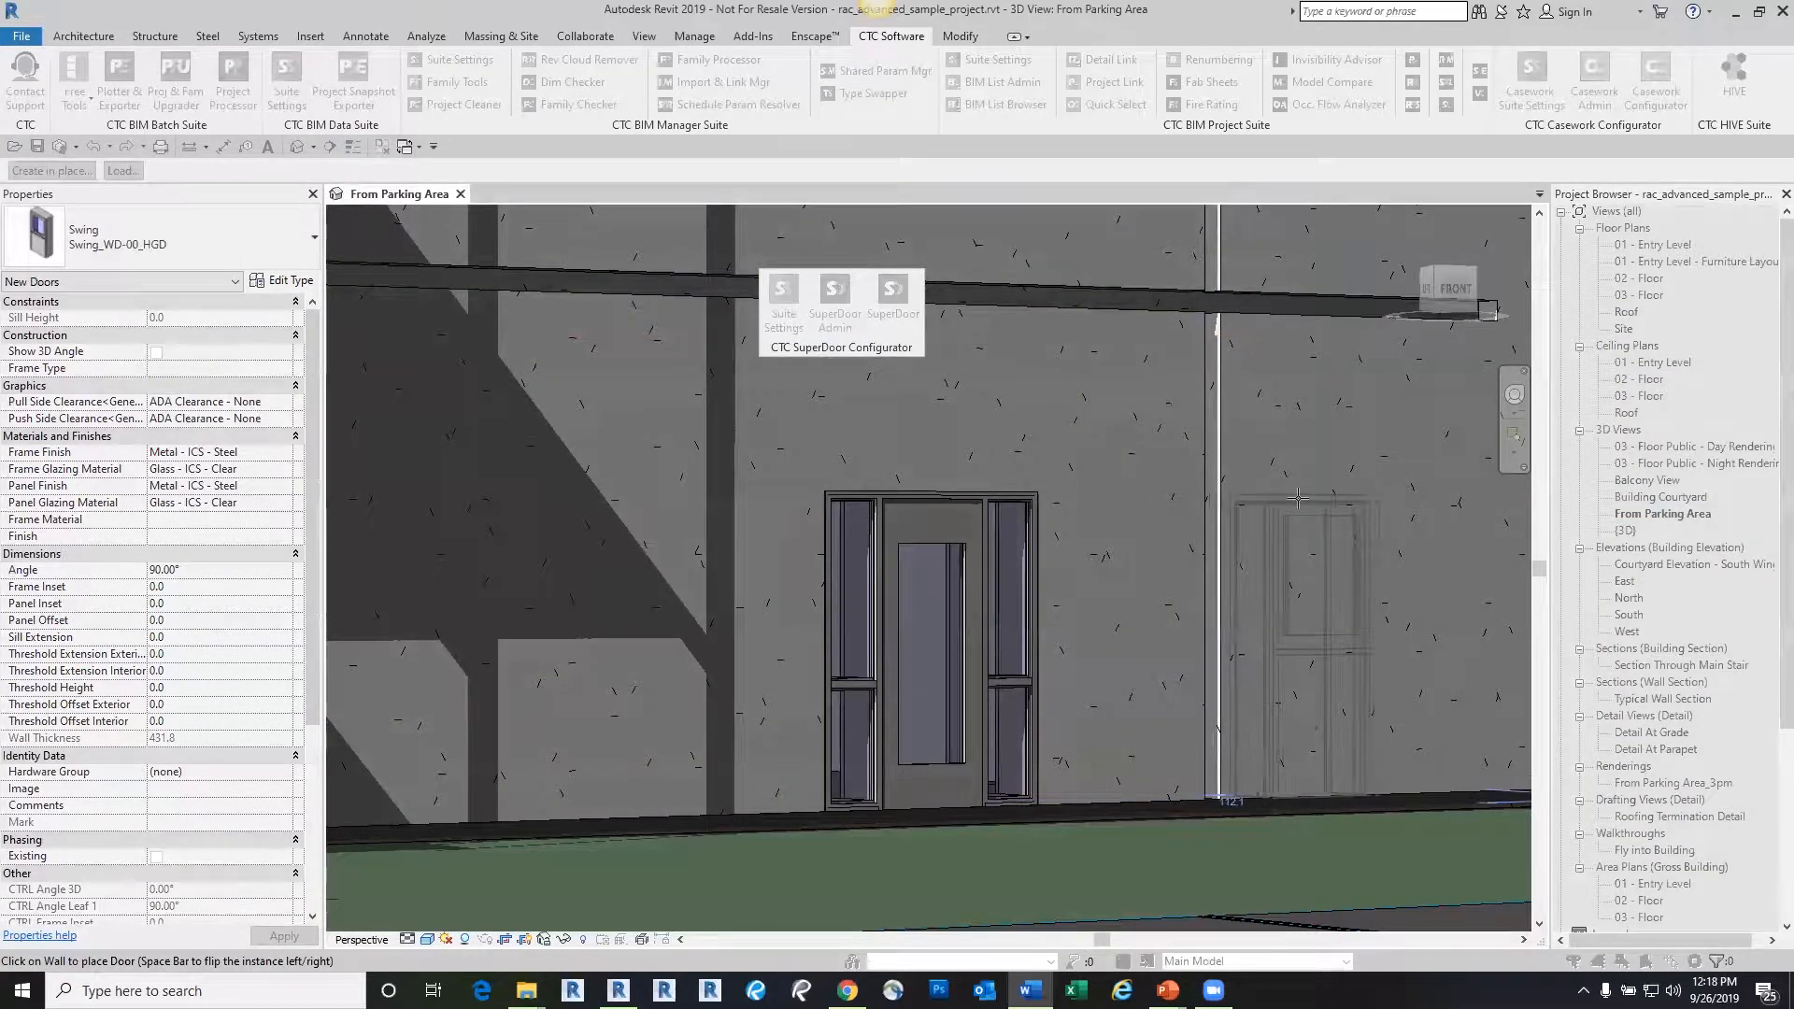
# Place one Swing_WD-00_HGD door in the masonry wall beside the door with sidelights, dismiss the warning, and end placement
pyautogui.click(1371, 714)
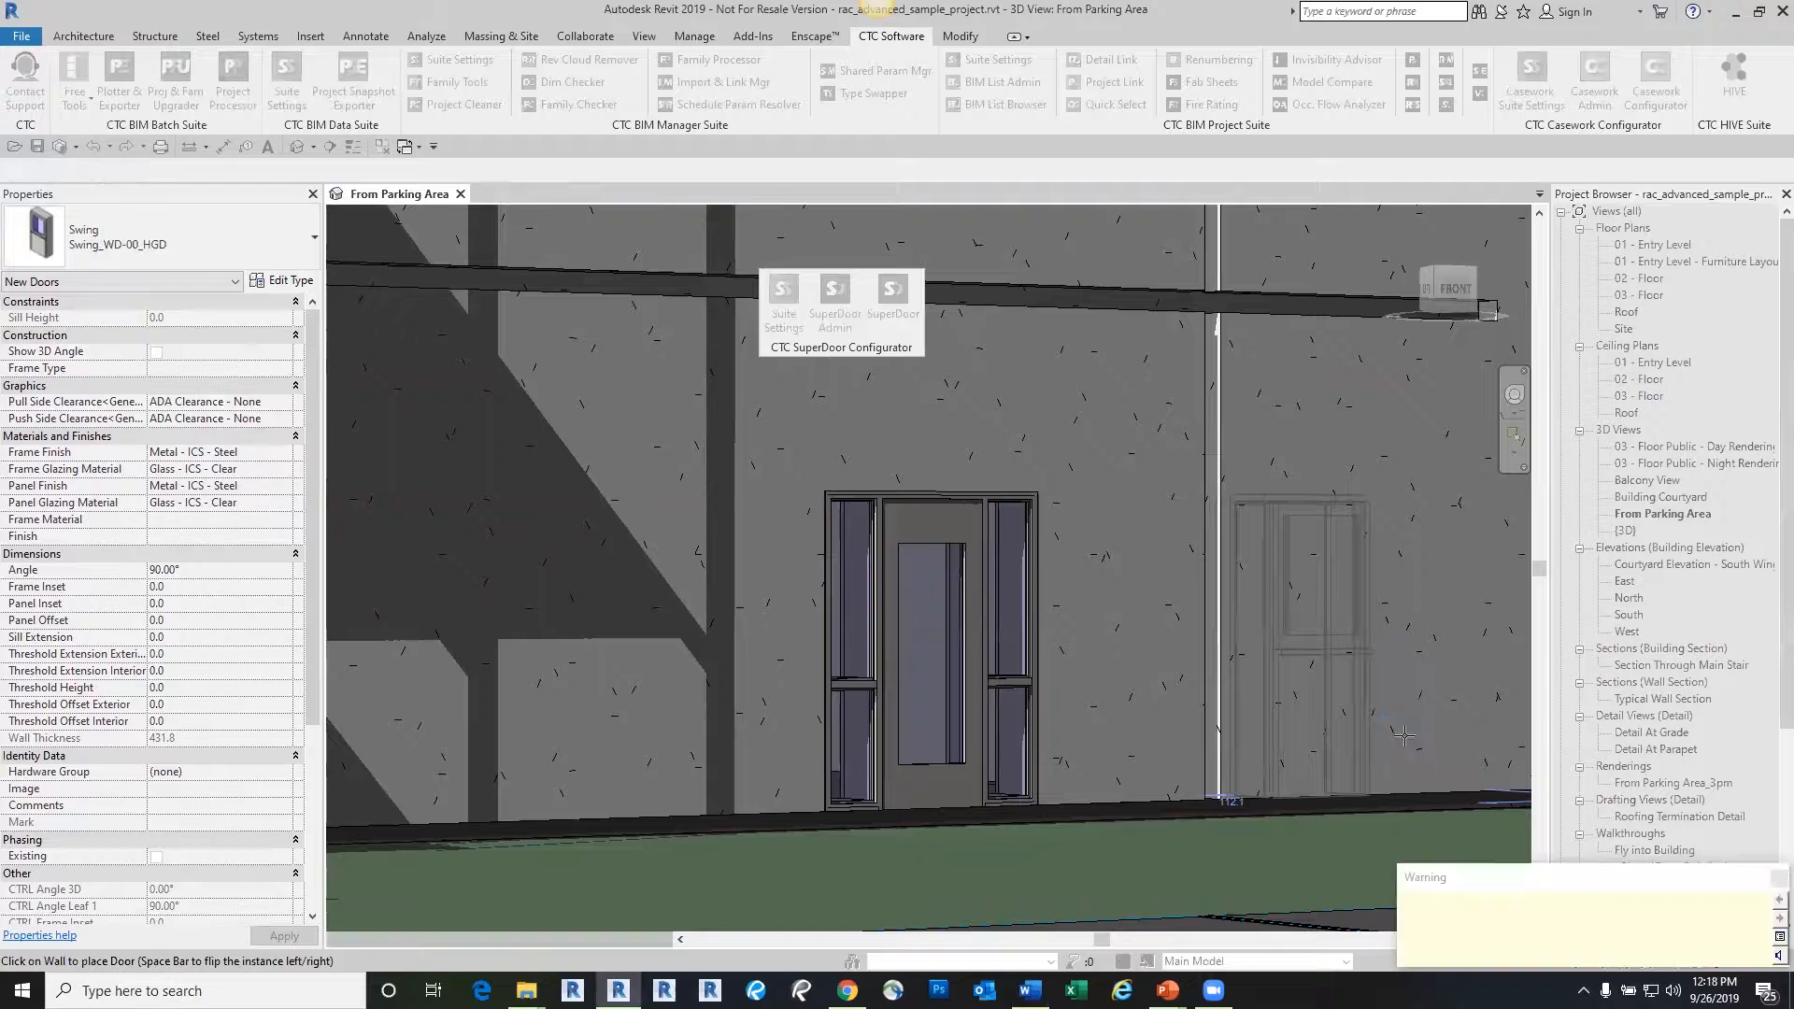
pyautogui.click(1778, 879)
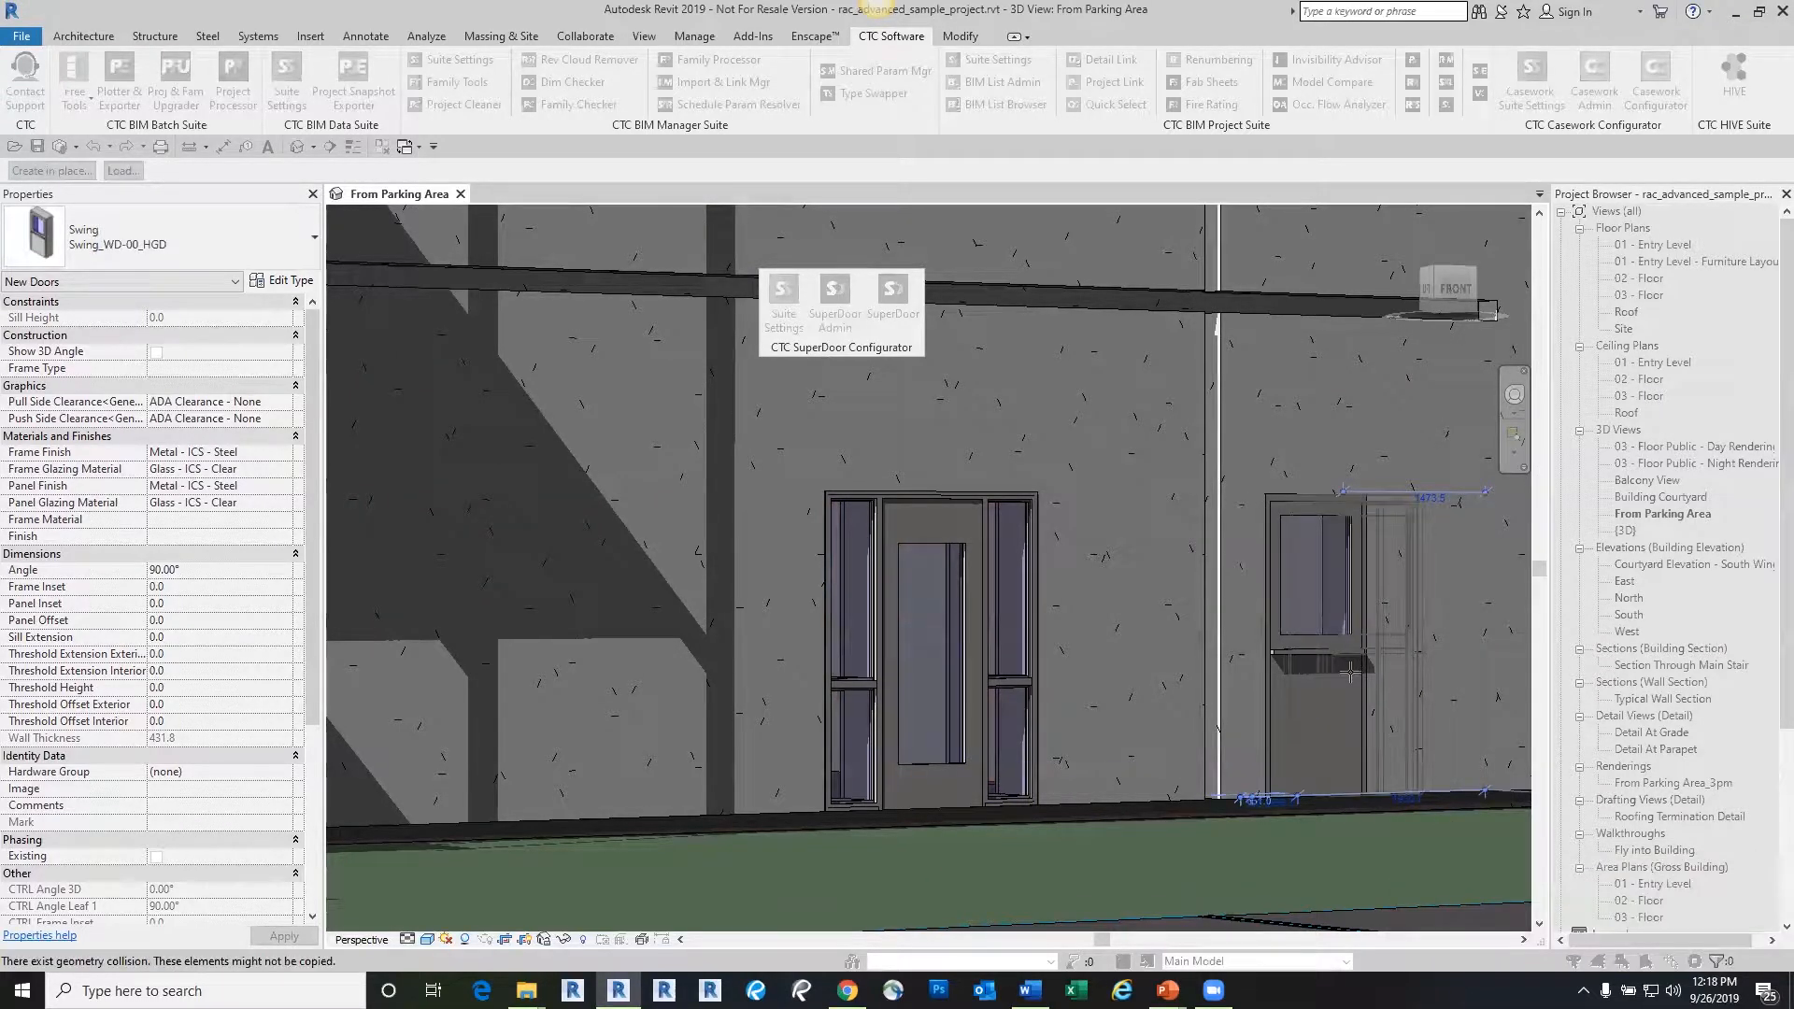
pyautogui.press('Escape')
pyautogui.scroll(4, 1321, 622)
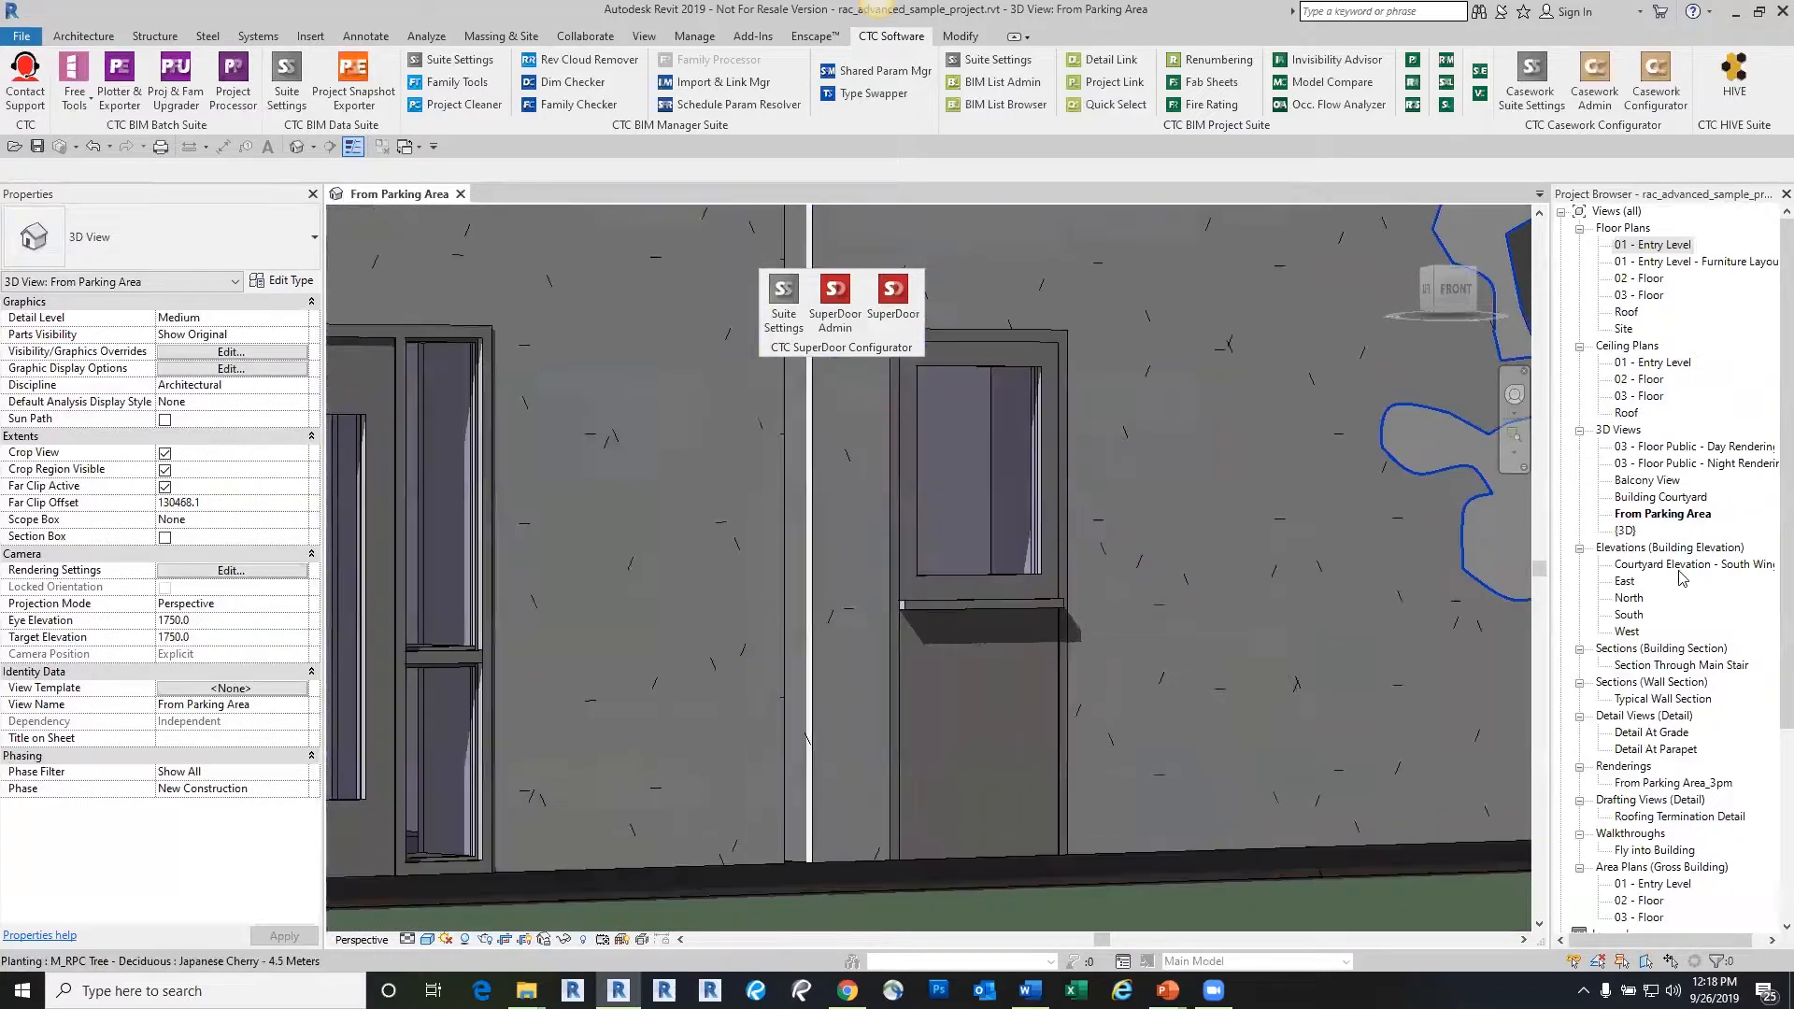
# Open the HGD door family from the project's loaded Doors families for editing, without saving the project
pyautogui.scroll(-5, 1682, 691)
pyautogui.scroll(-1, 1682, 691)
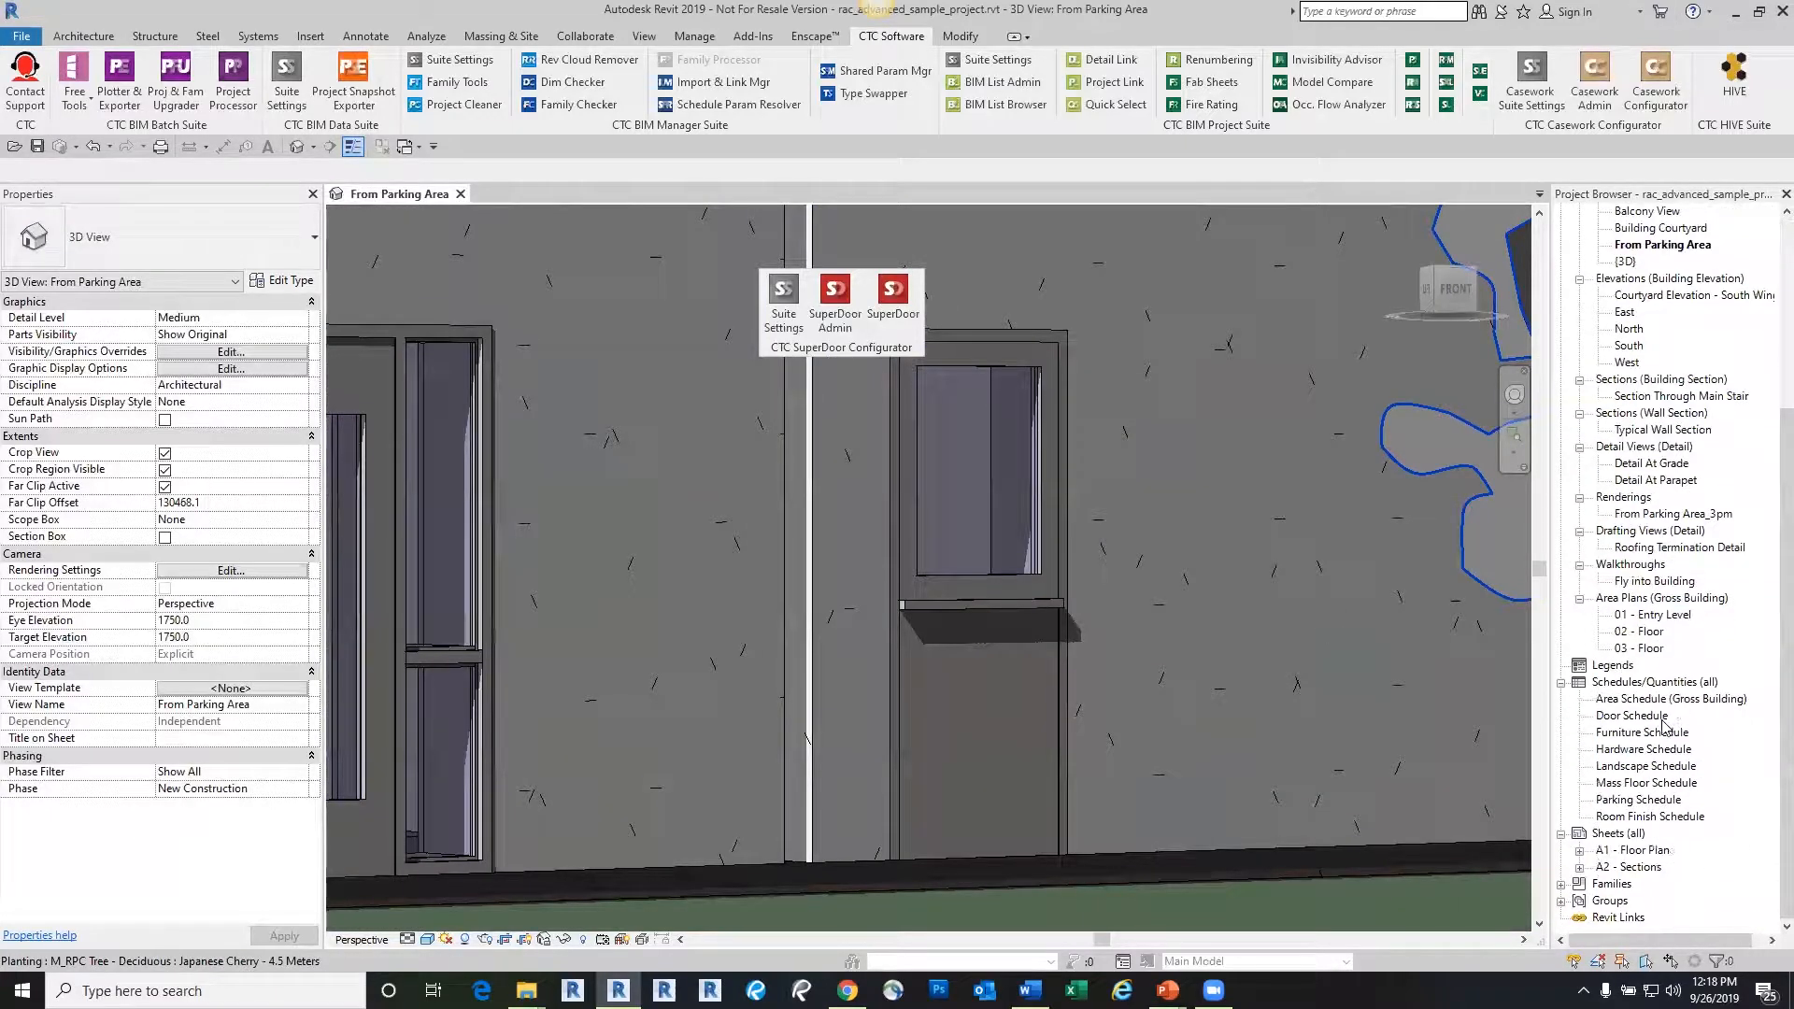
pyautogui.click(1562, 885)
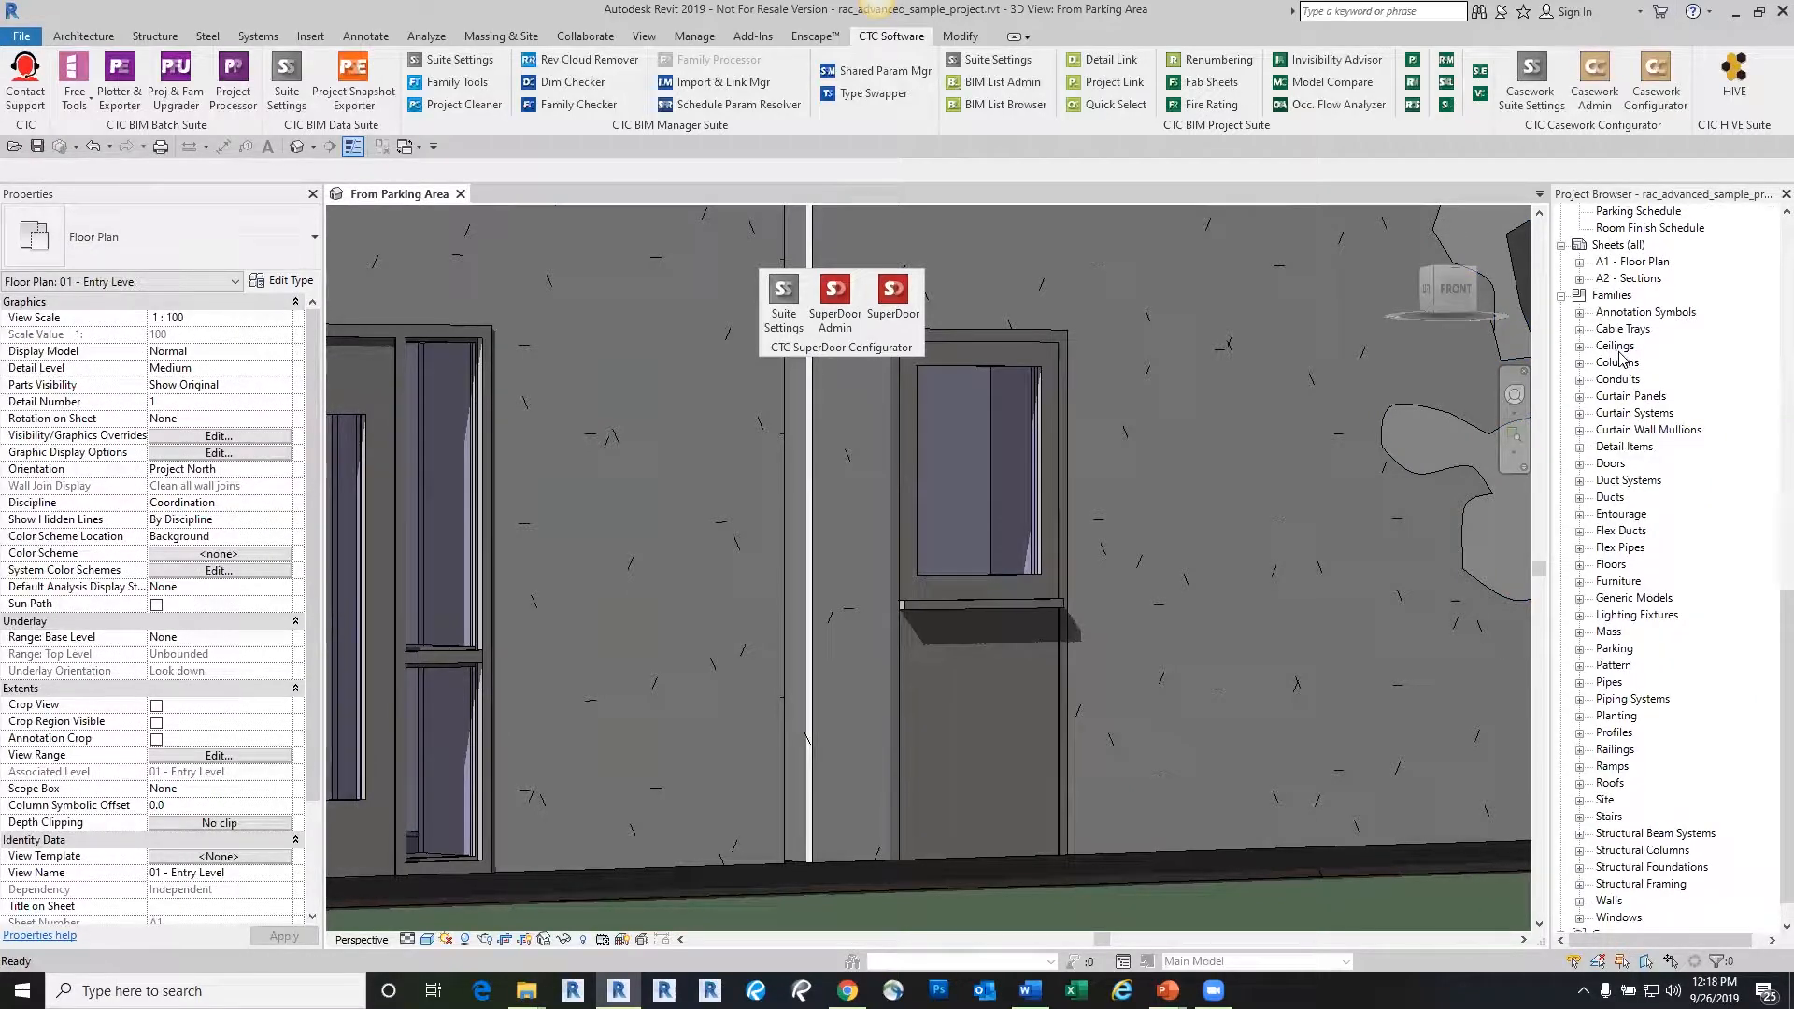
pyautogui.click(1579, 464)
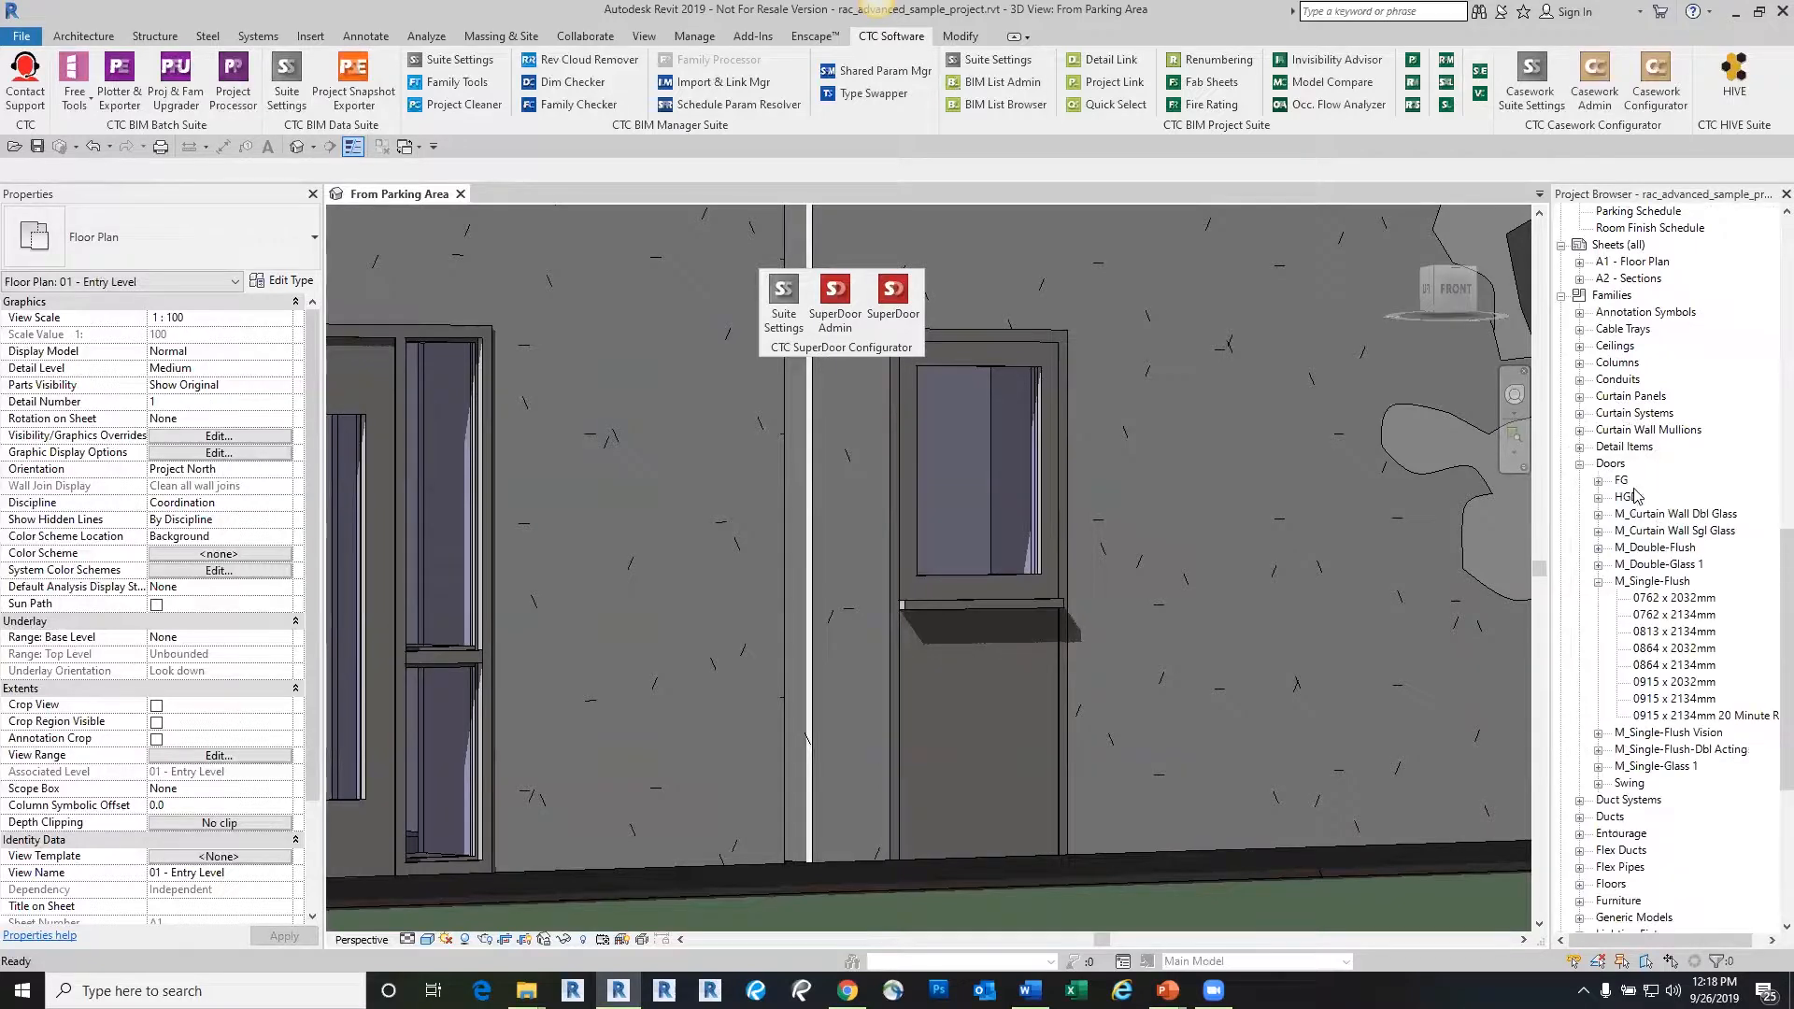
pyautogui.click(1597, 497)
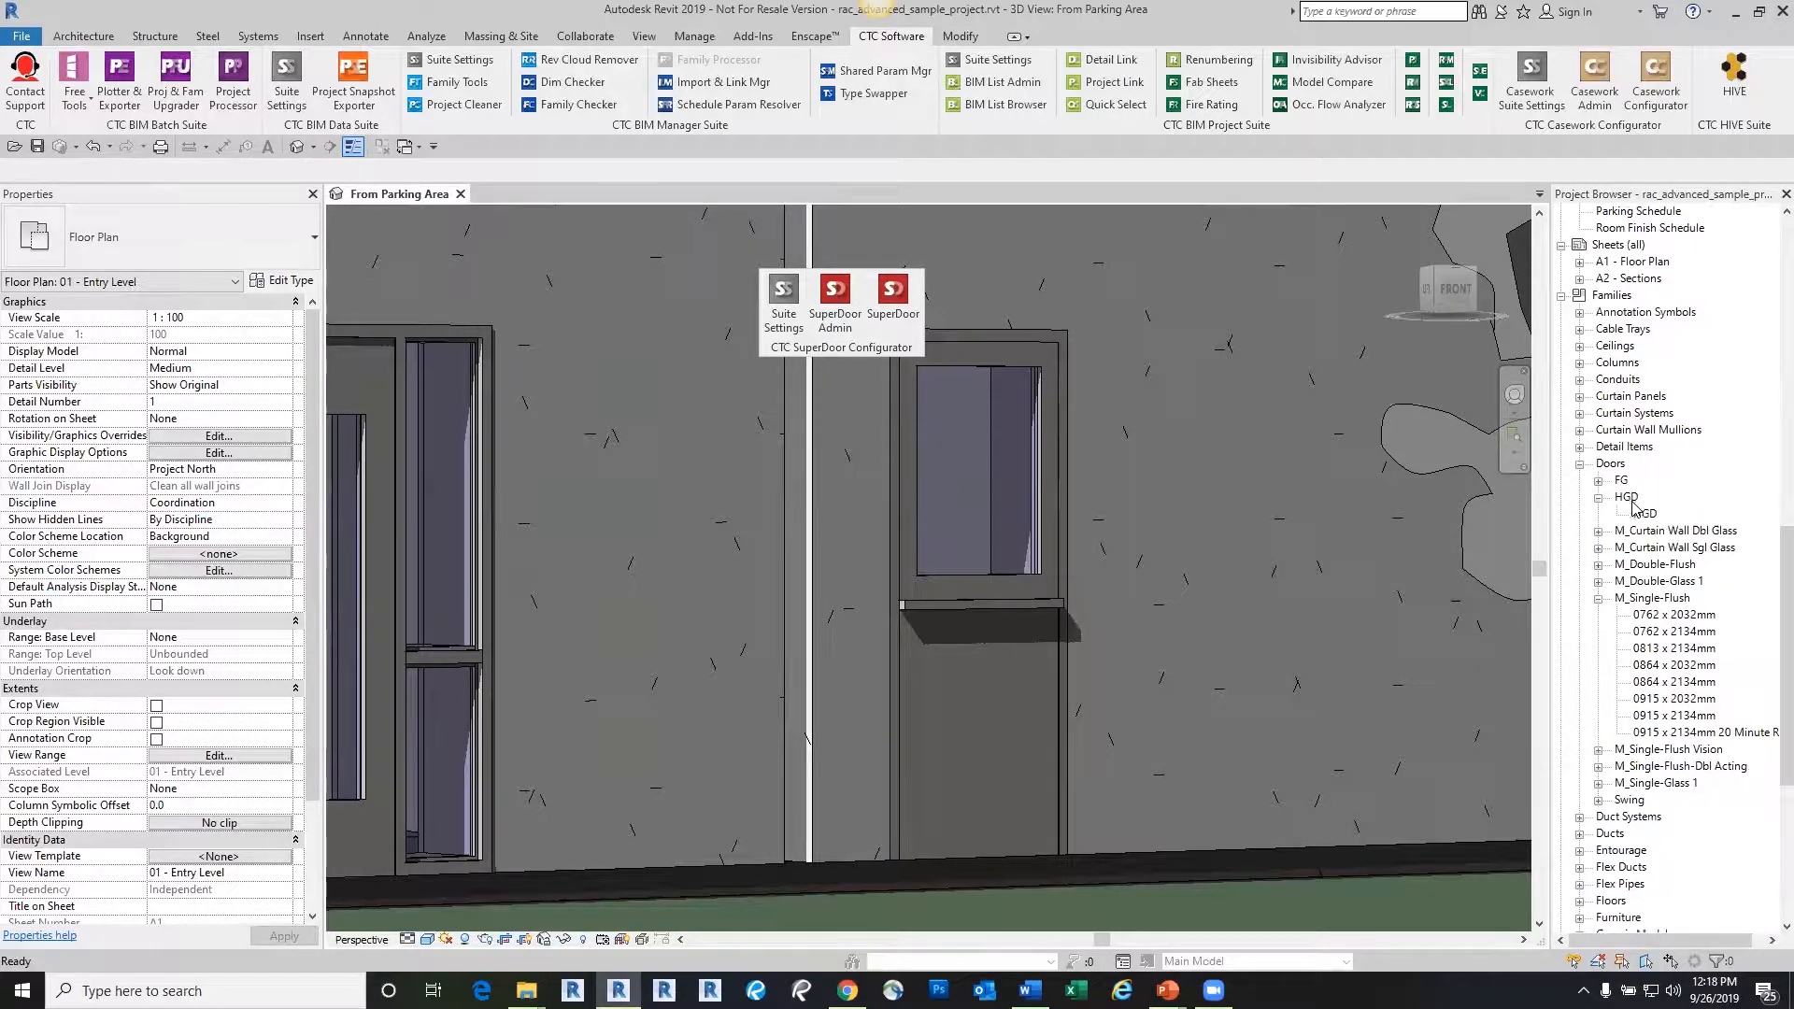
pyautogui.rightClick(1634, 501)
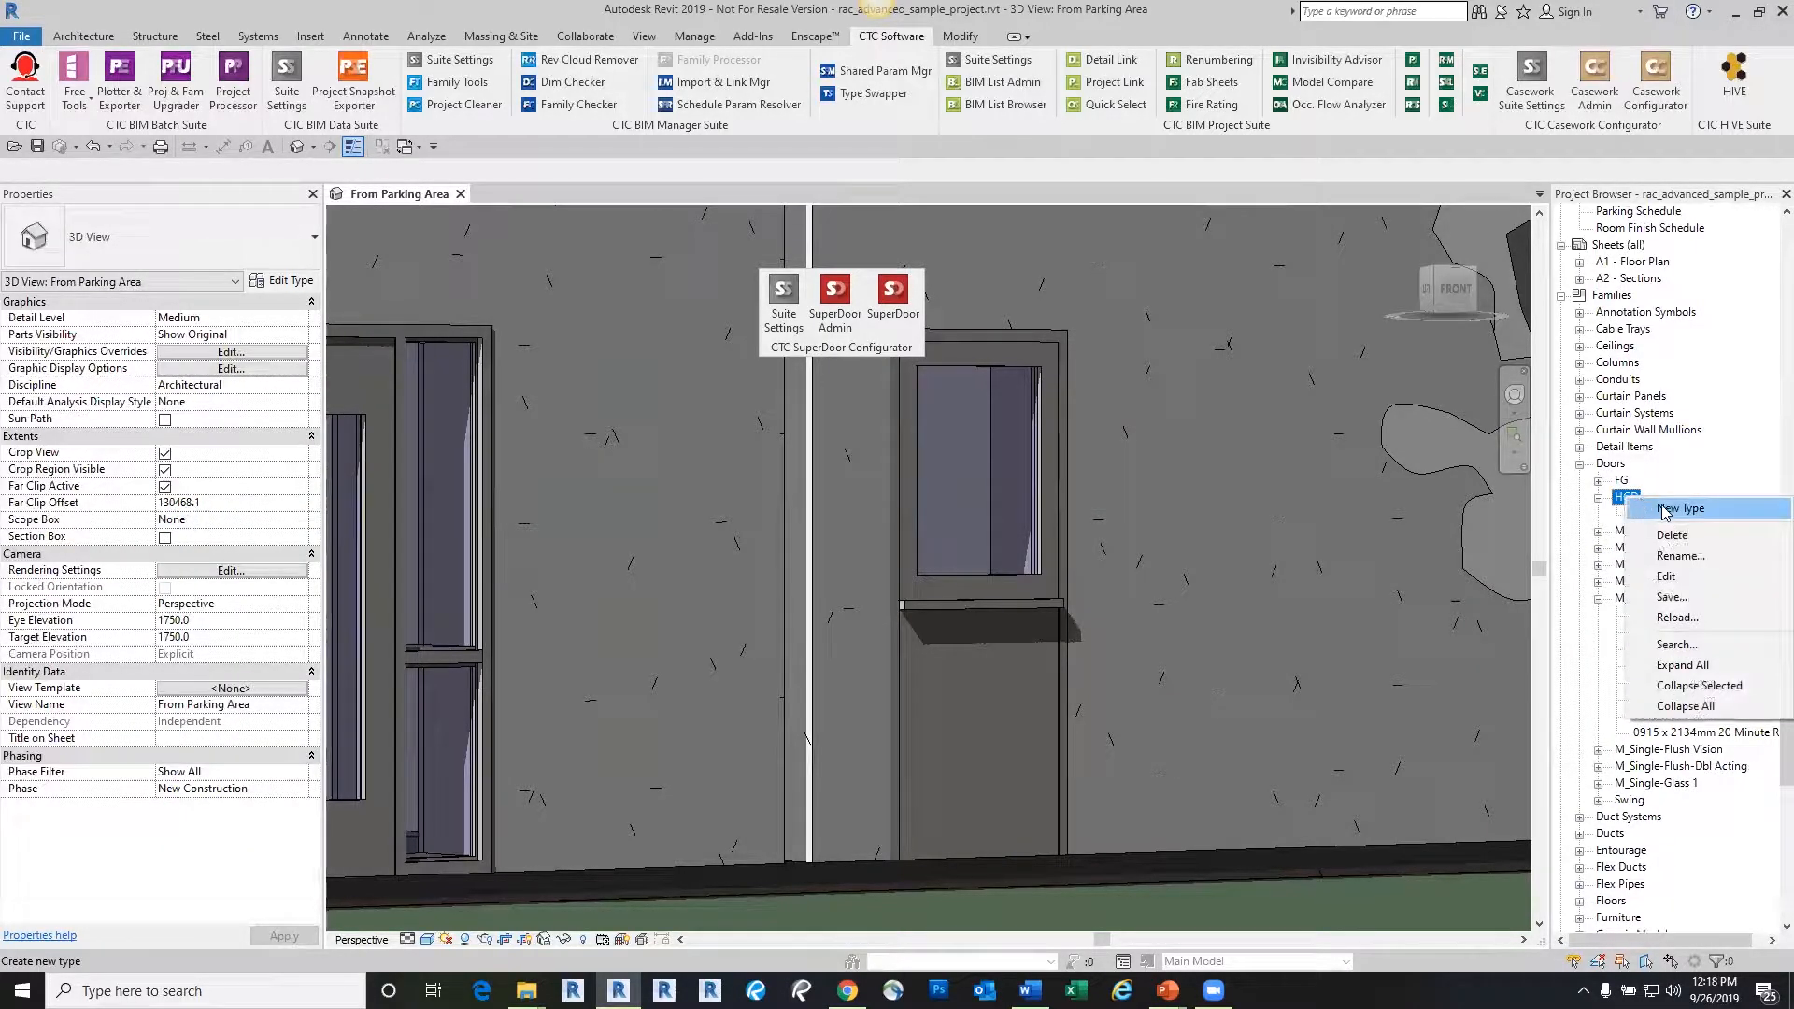
pyautogui.click(1681, 579)
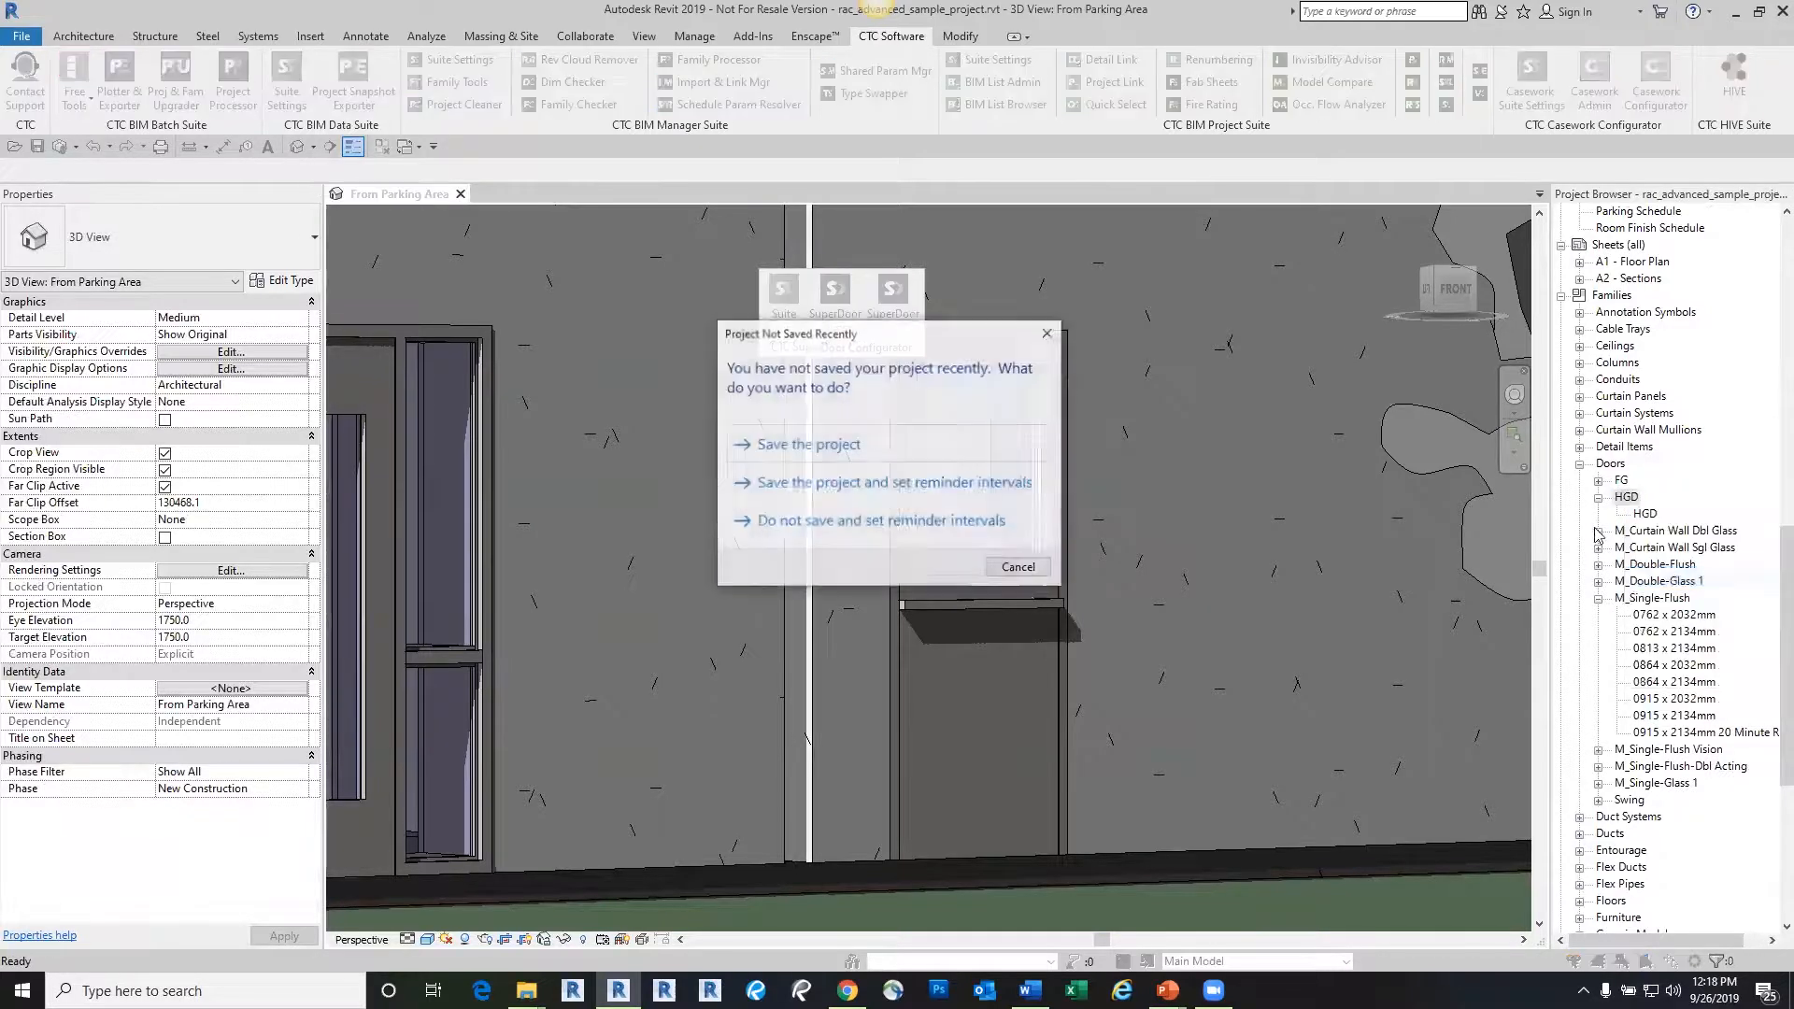
pyautogui.click(1029, 571)
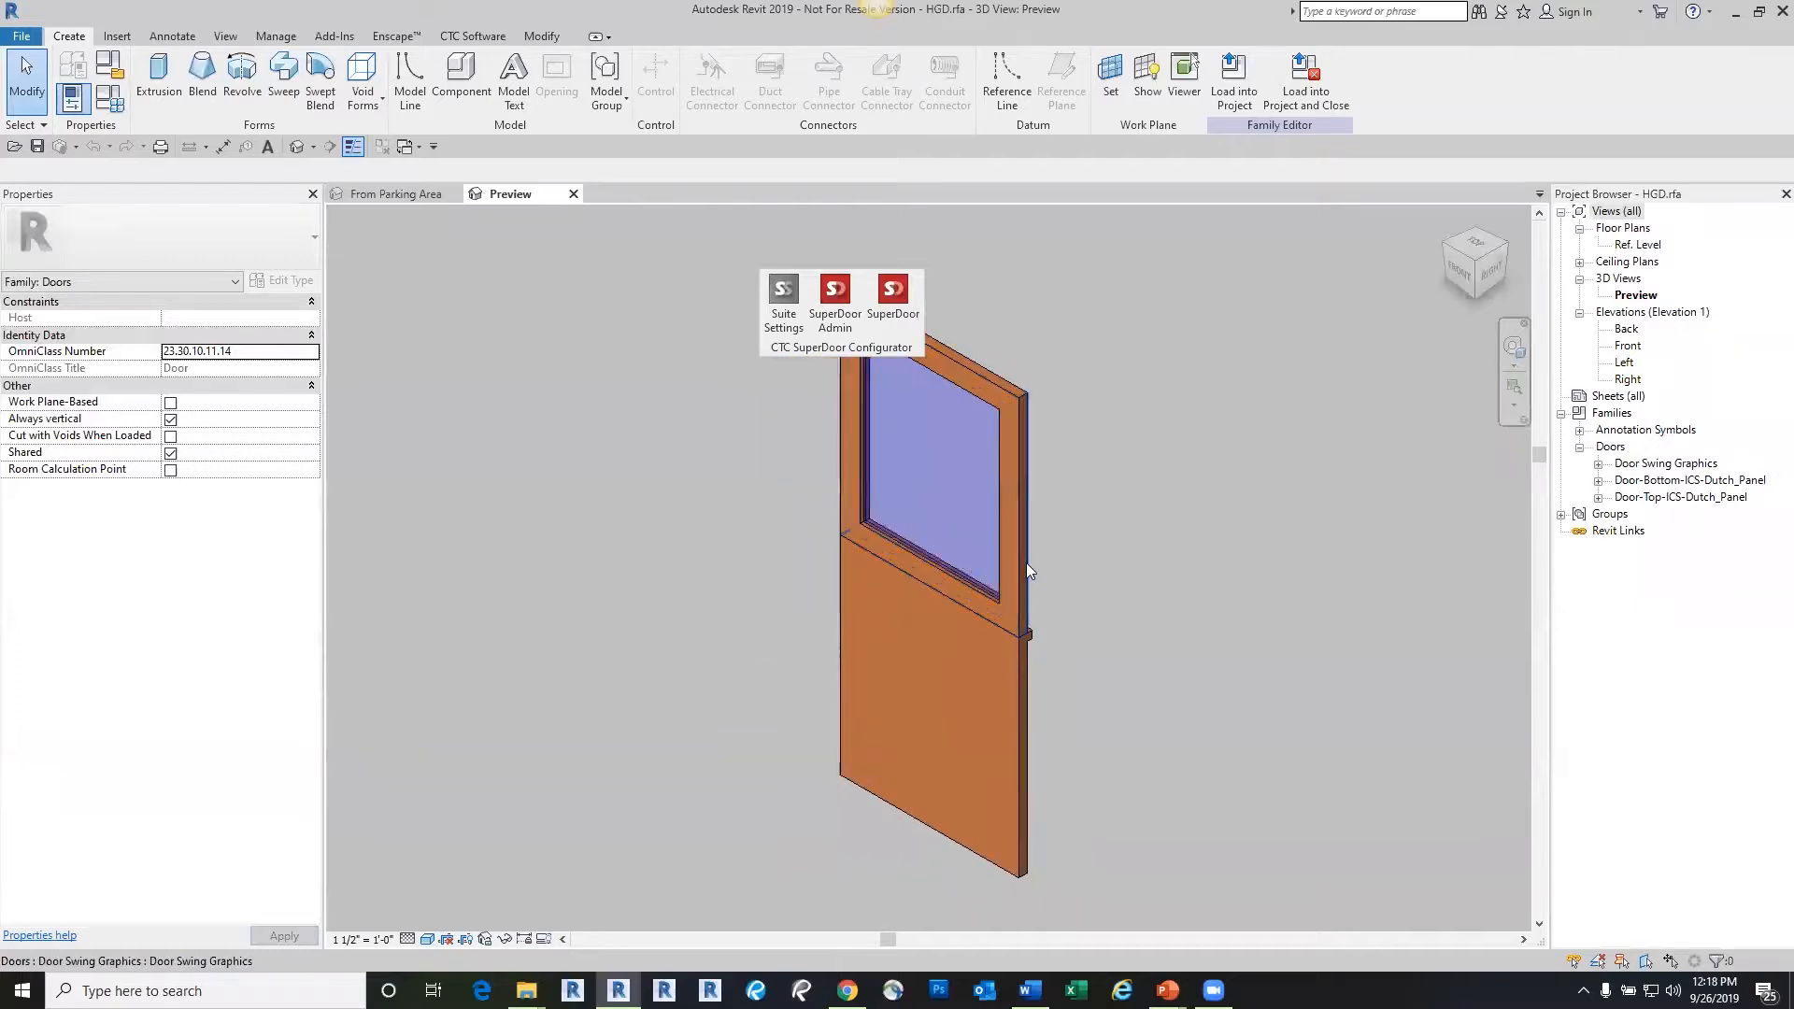
# Swap the glazed upper panel of the Dutch door for the Door-Bottom-ICS-Dutch_Panel type
pyautogui.click(1017, 564)
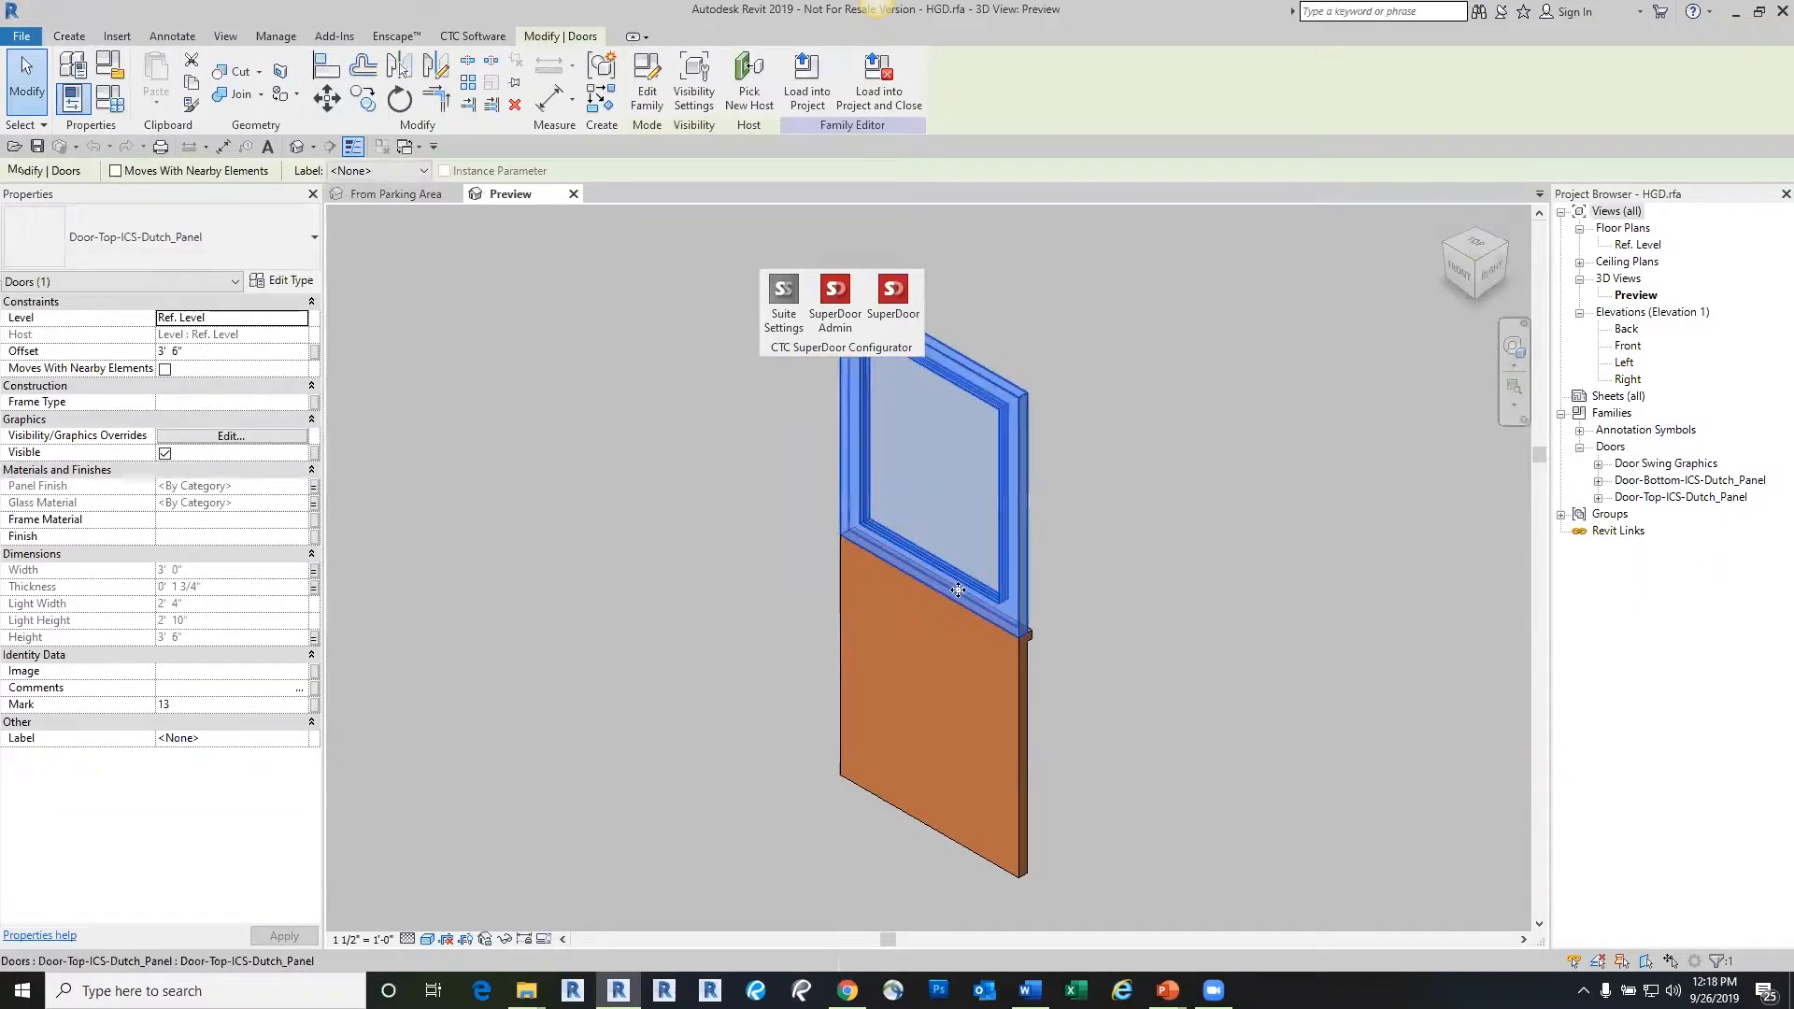
pyautogui.click(303, 247)
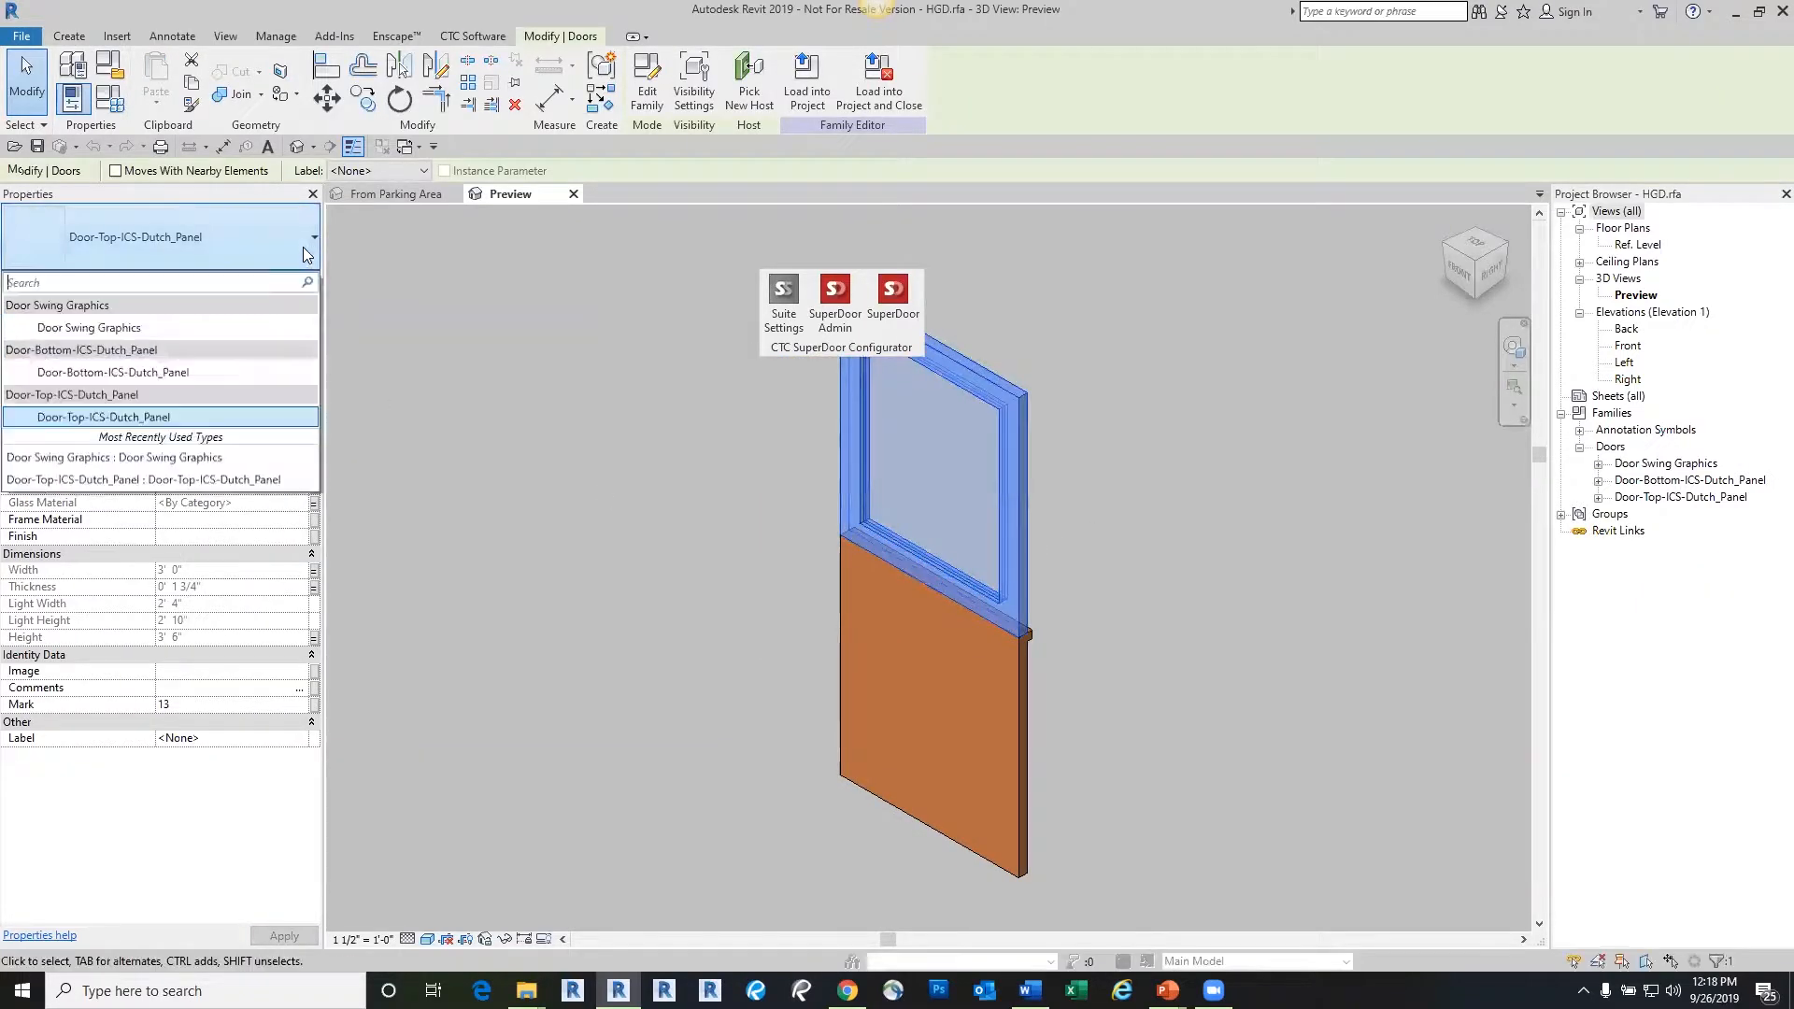
pyautogui.click(178, 372)
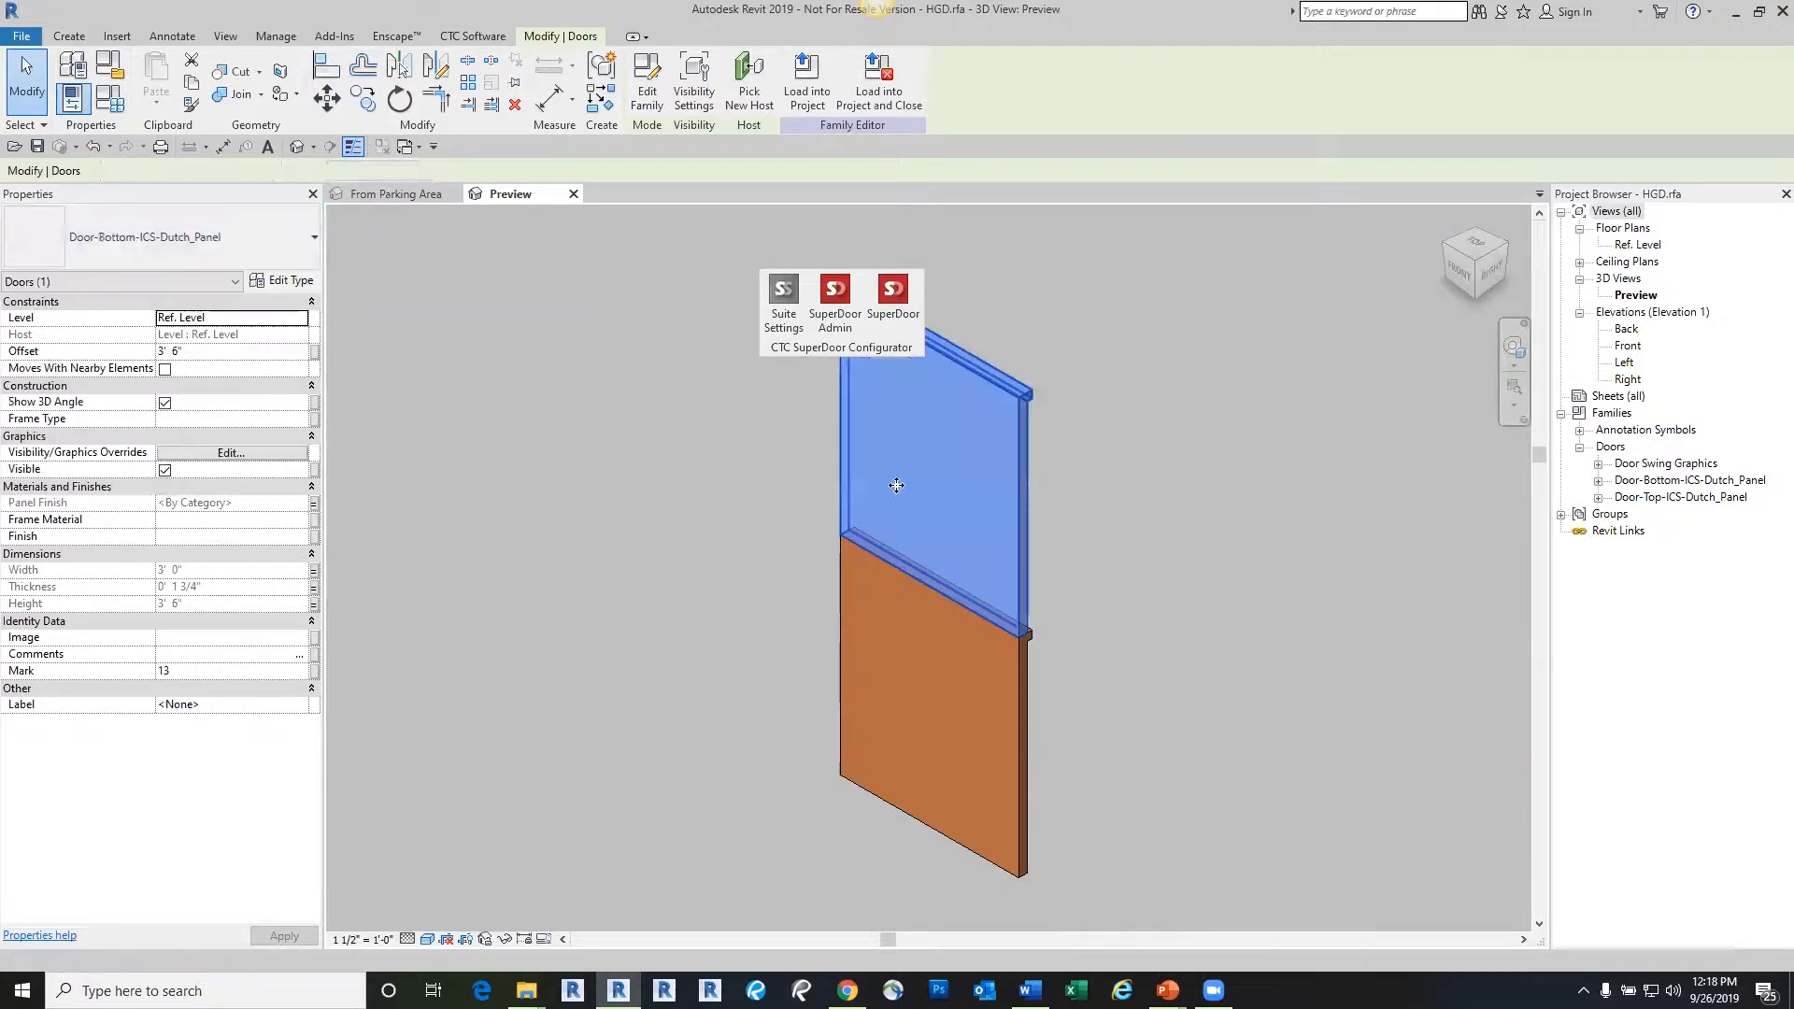
pyautogui.click(777, 718)
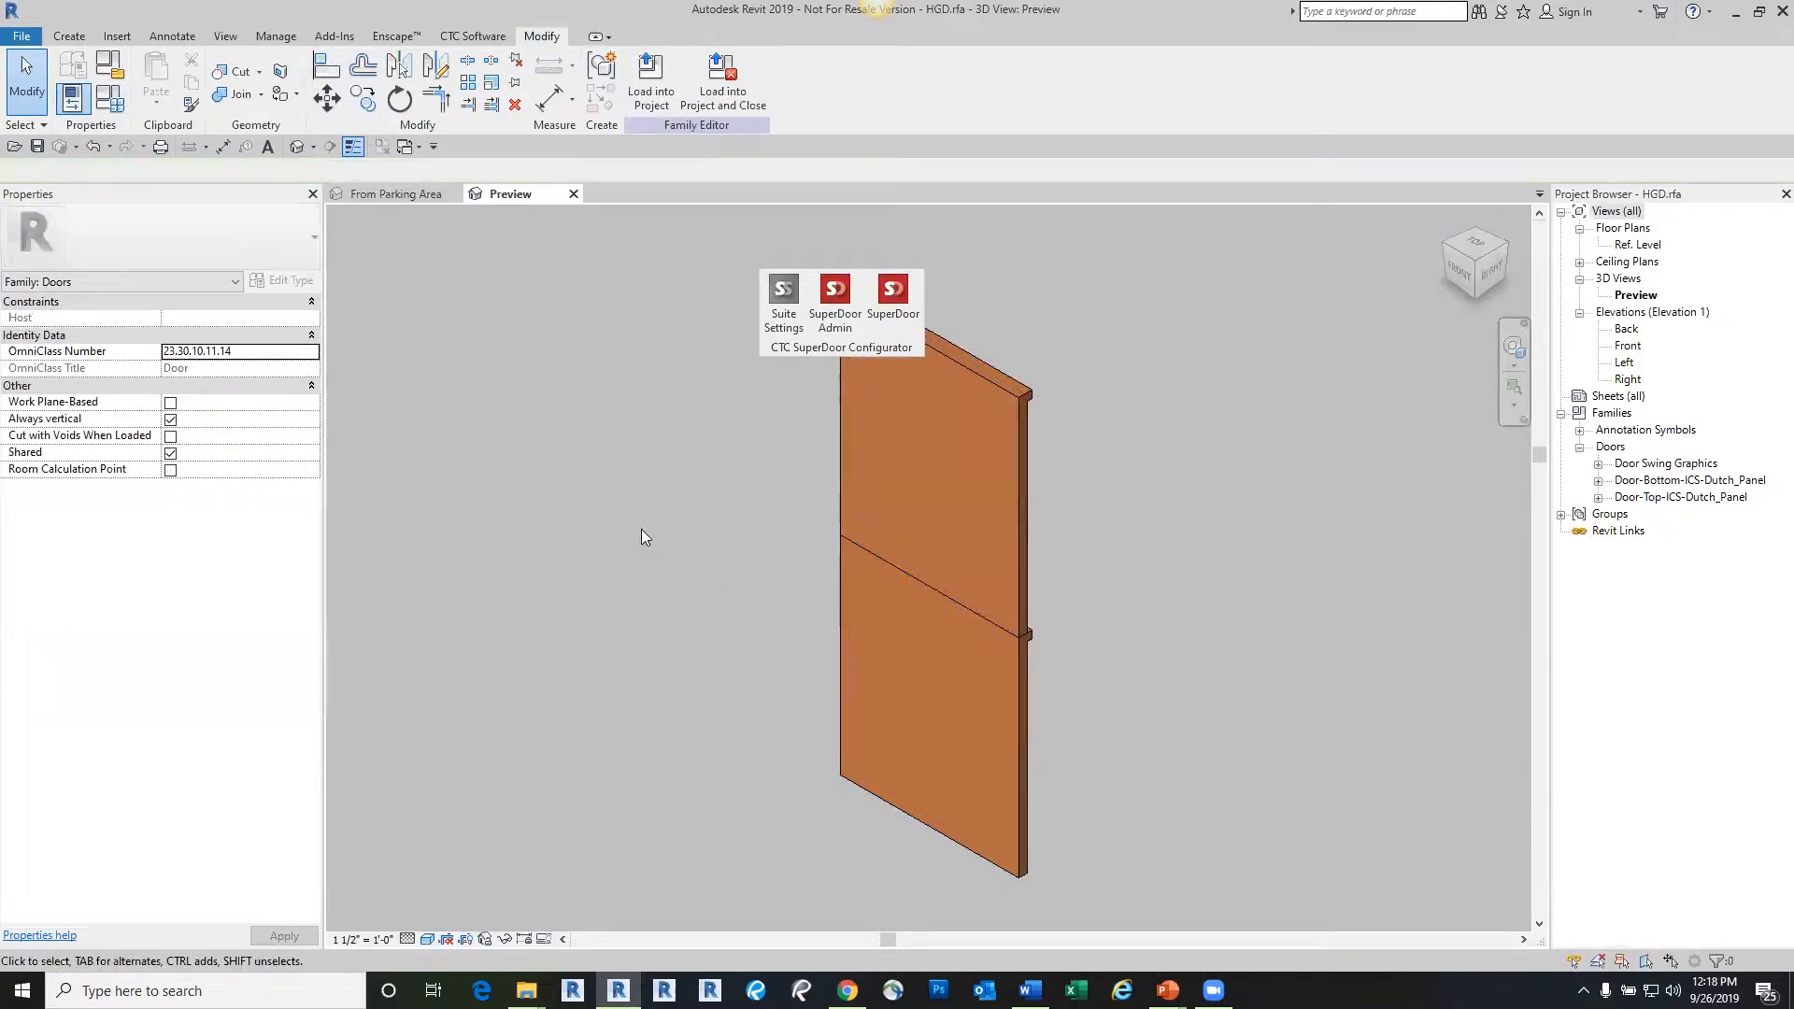
# Save the modified family to the Desktop as Door-Panel-Solid-Dutch.rfa and close it
pyautogui.click(22, 36)
pyautogui.moveTo(84, 254)
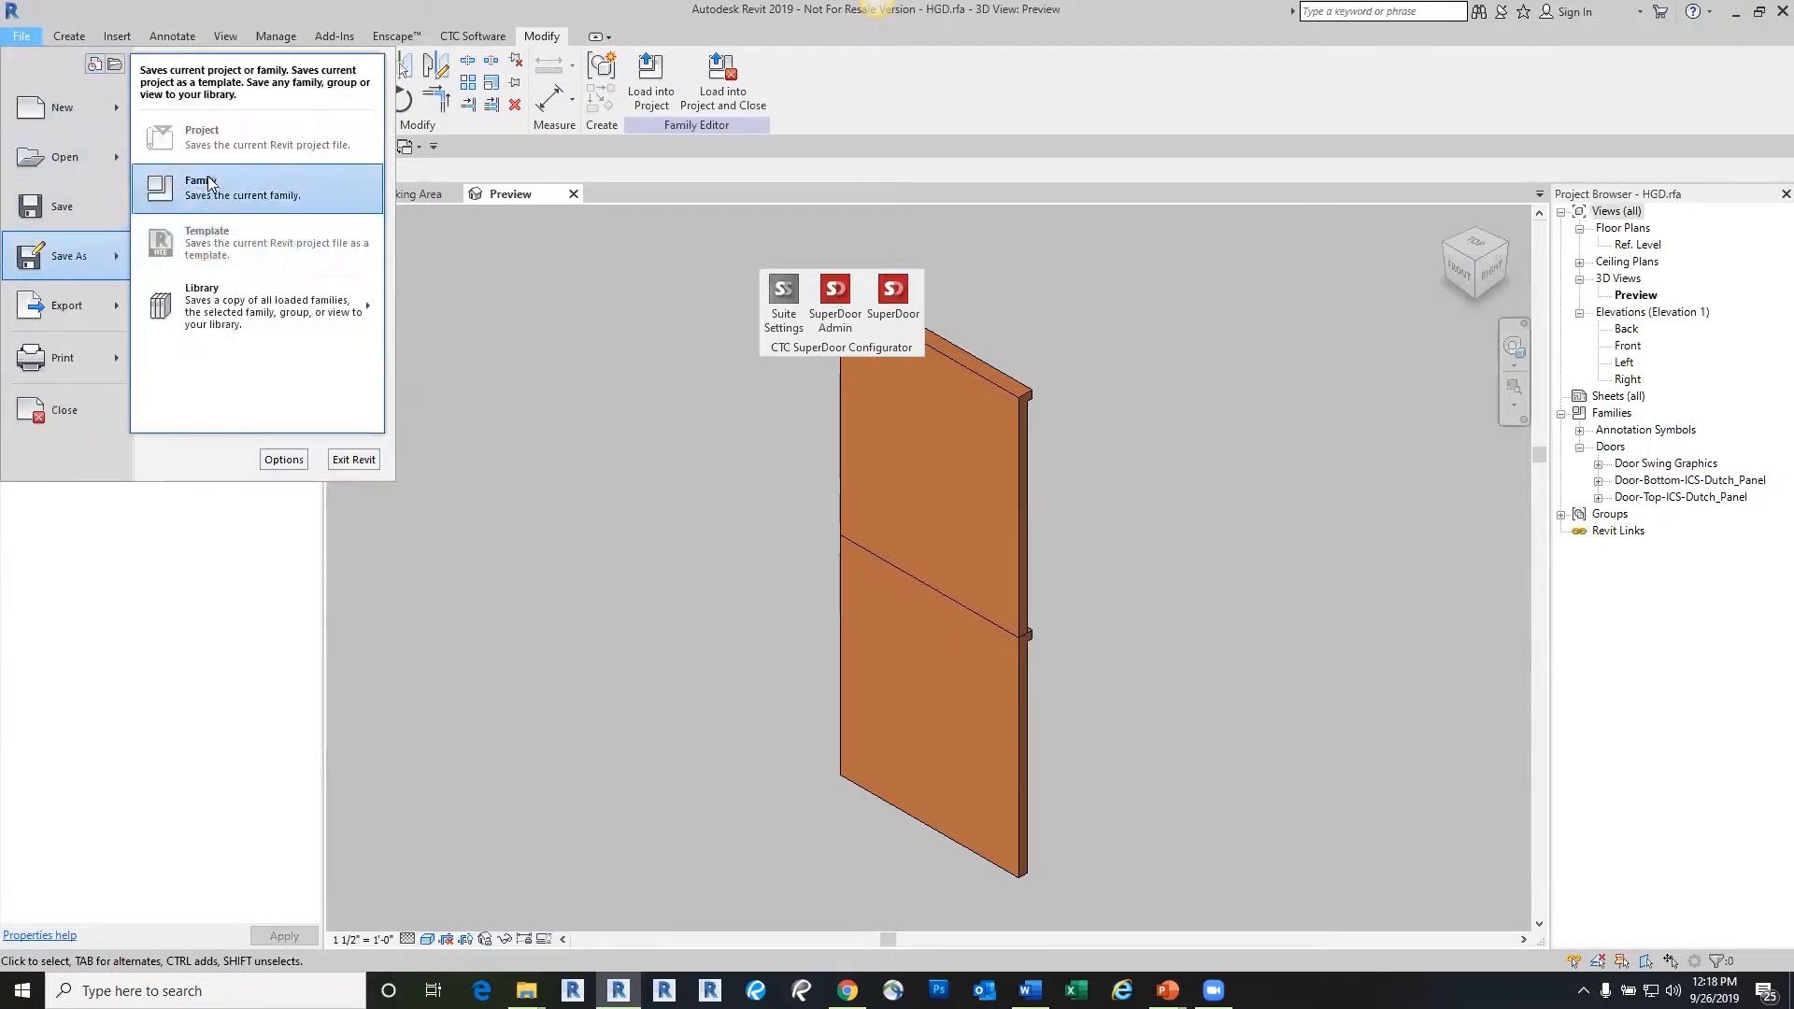
pyautogui.click(220, 198)
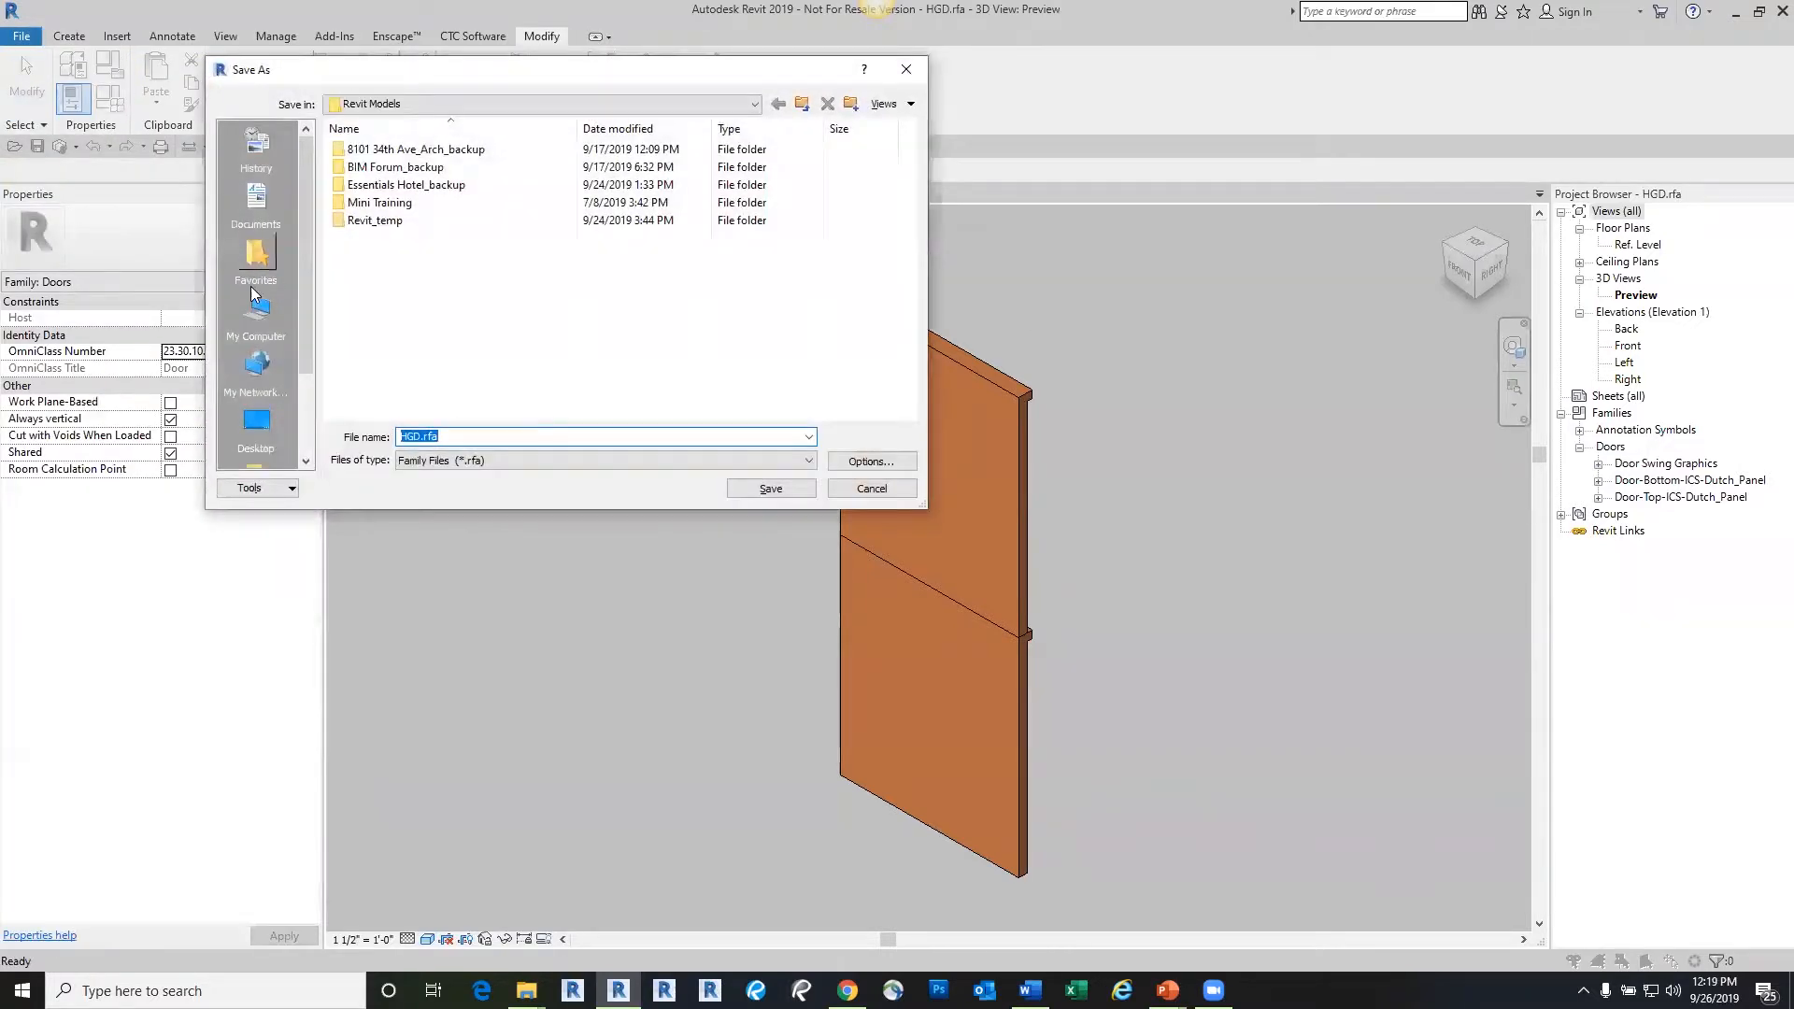
pyautogui.click(256, 425)
pyautogui.click(428, 435)
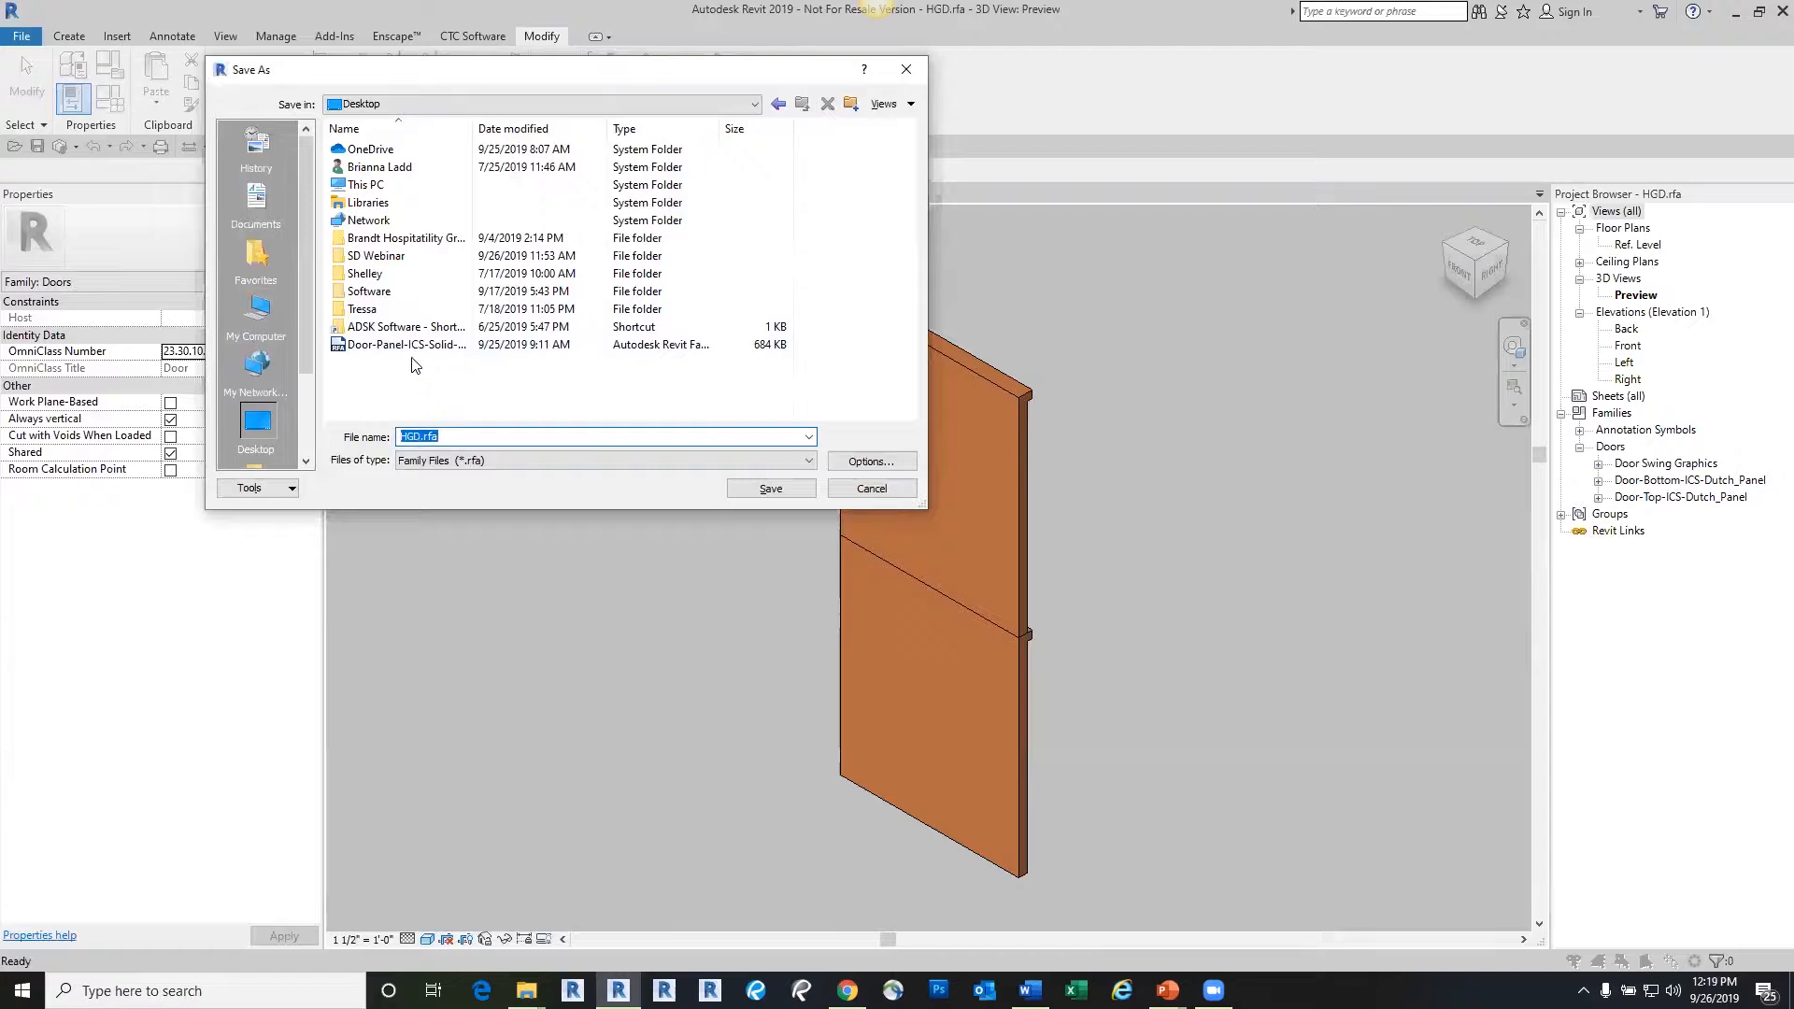
pyautogui.click(421, 437)
pyautogui.press('BackSpace')
pyautogui.click(802, 486)
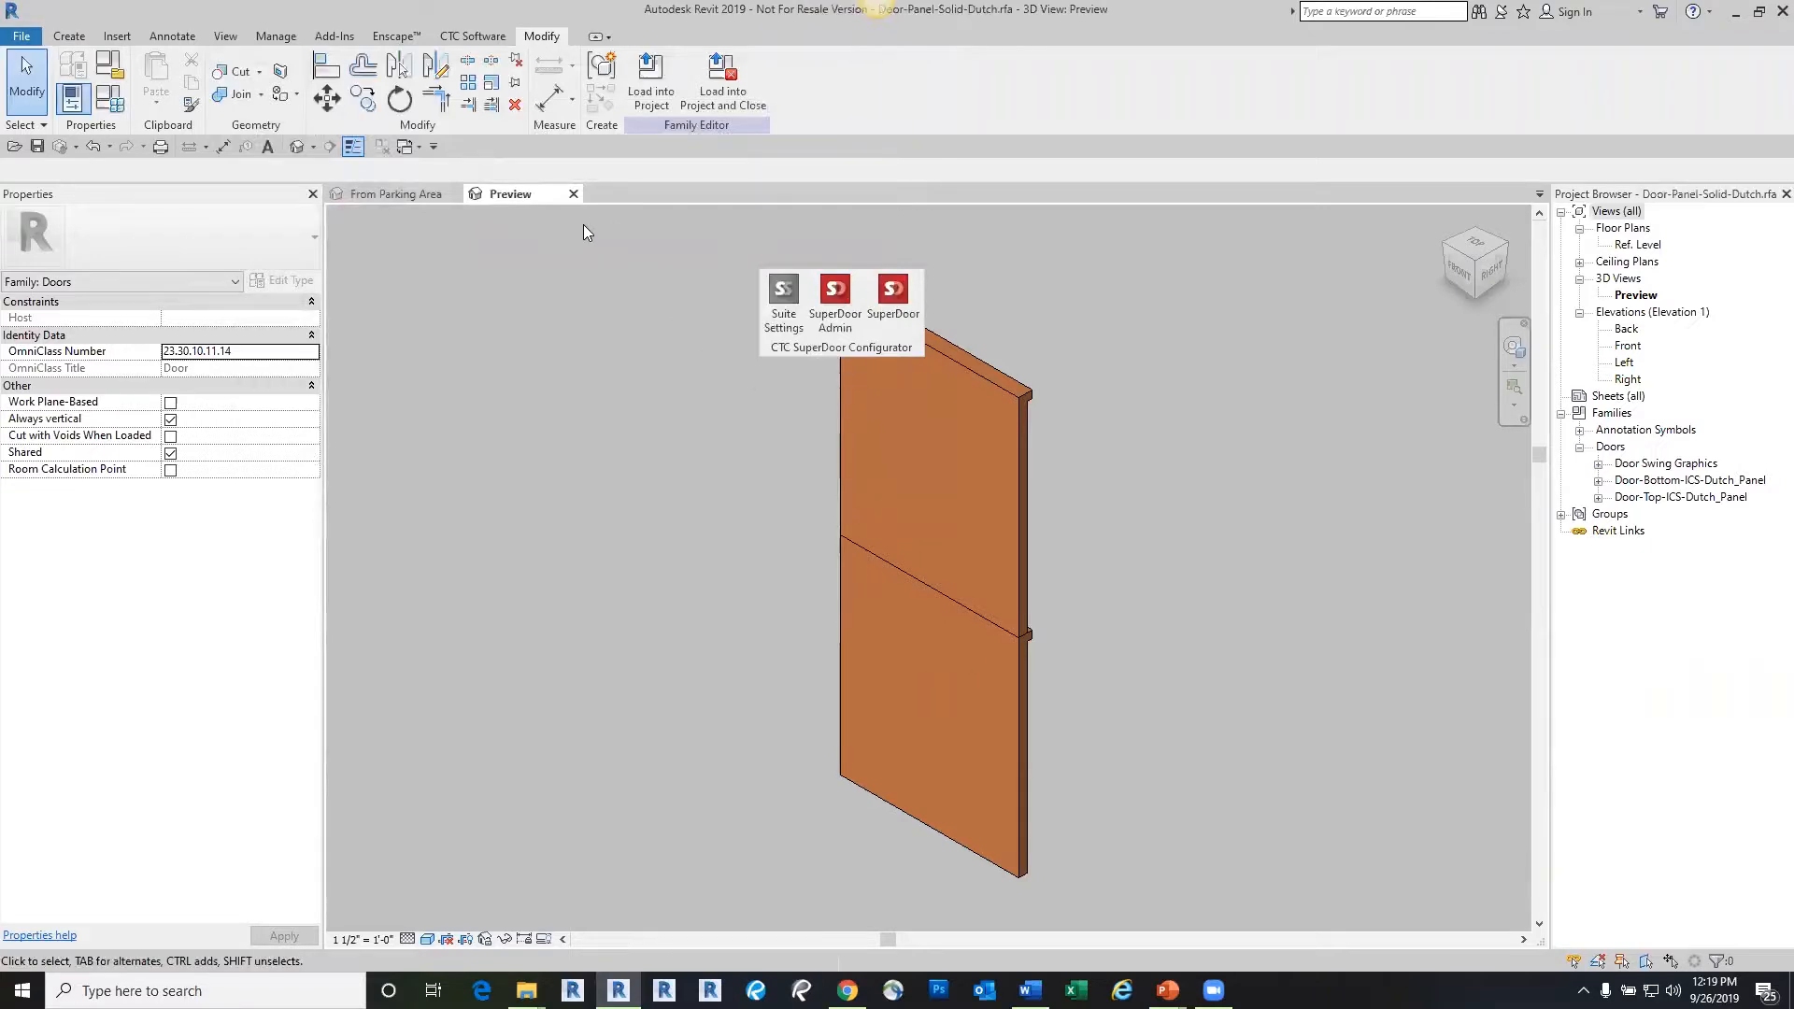
pyautogui.click(573, 194)
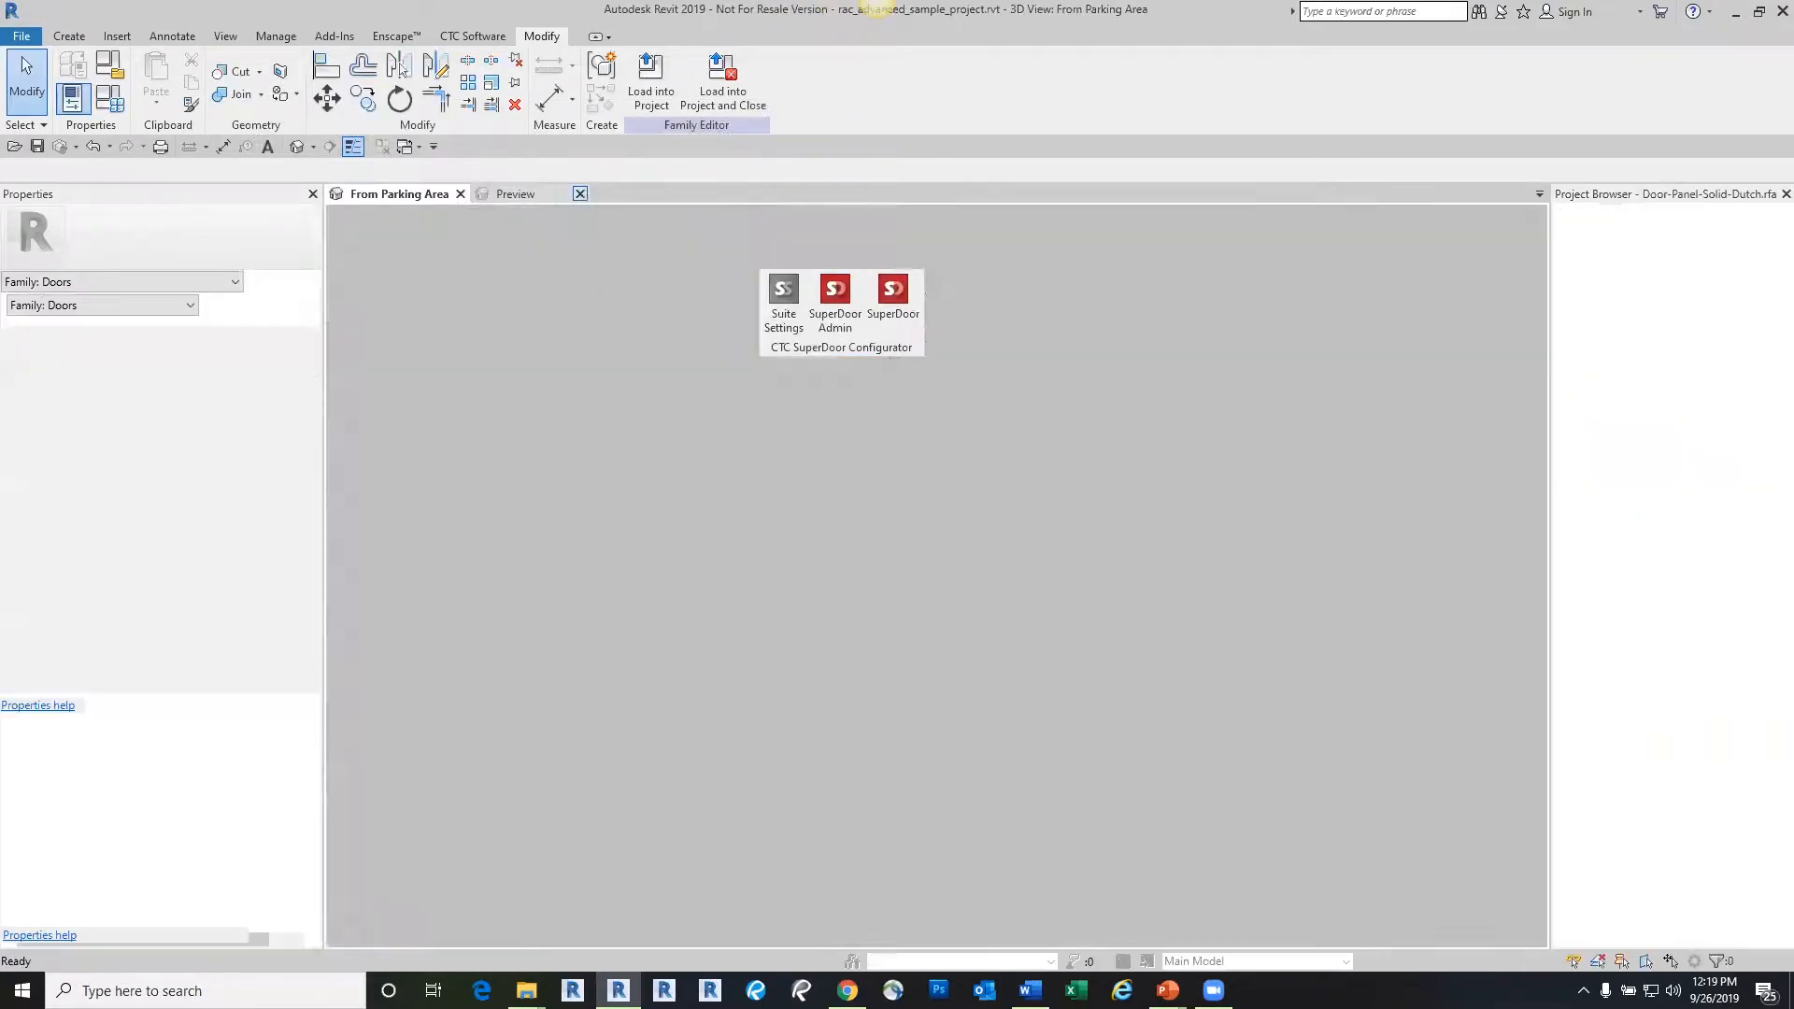
# Switch to File Explorer with the ProgramData\CTC\SuperDoor folder and move its window aside to make room for another
pyautogui.moveTo(526, 988)
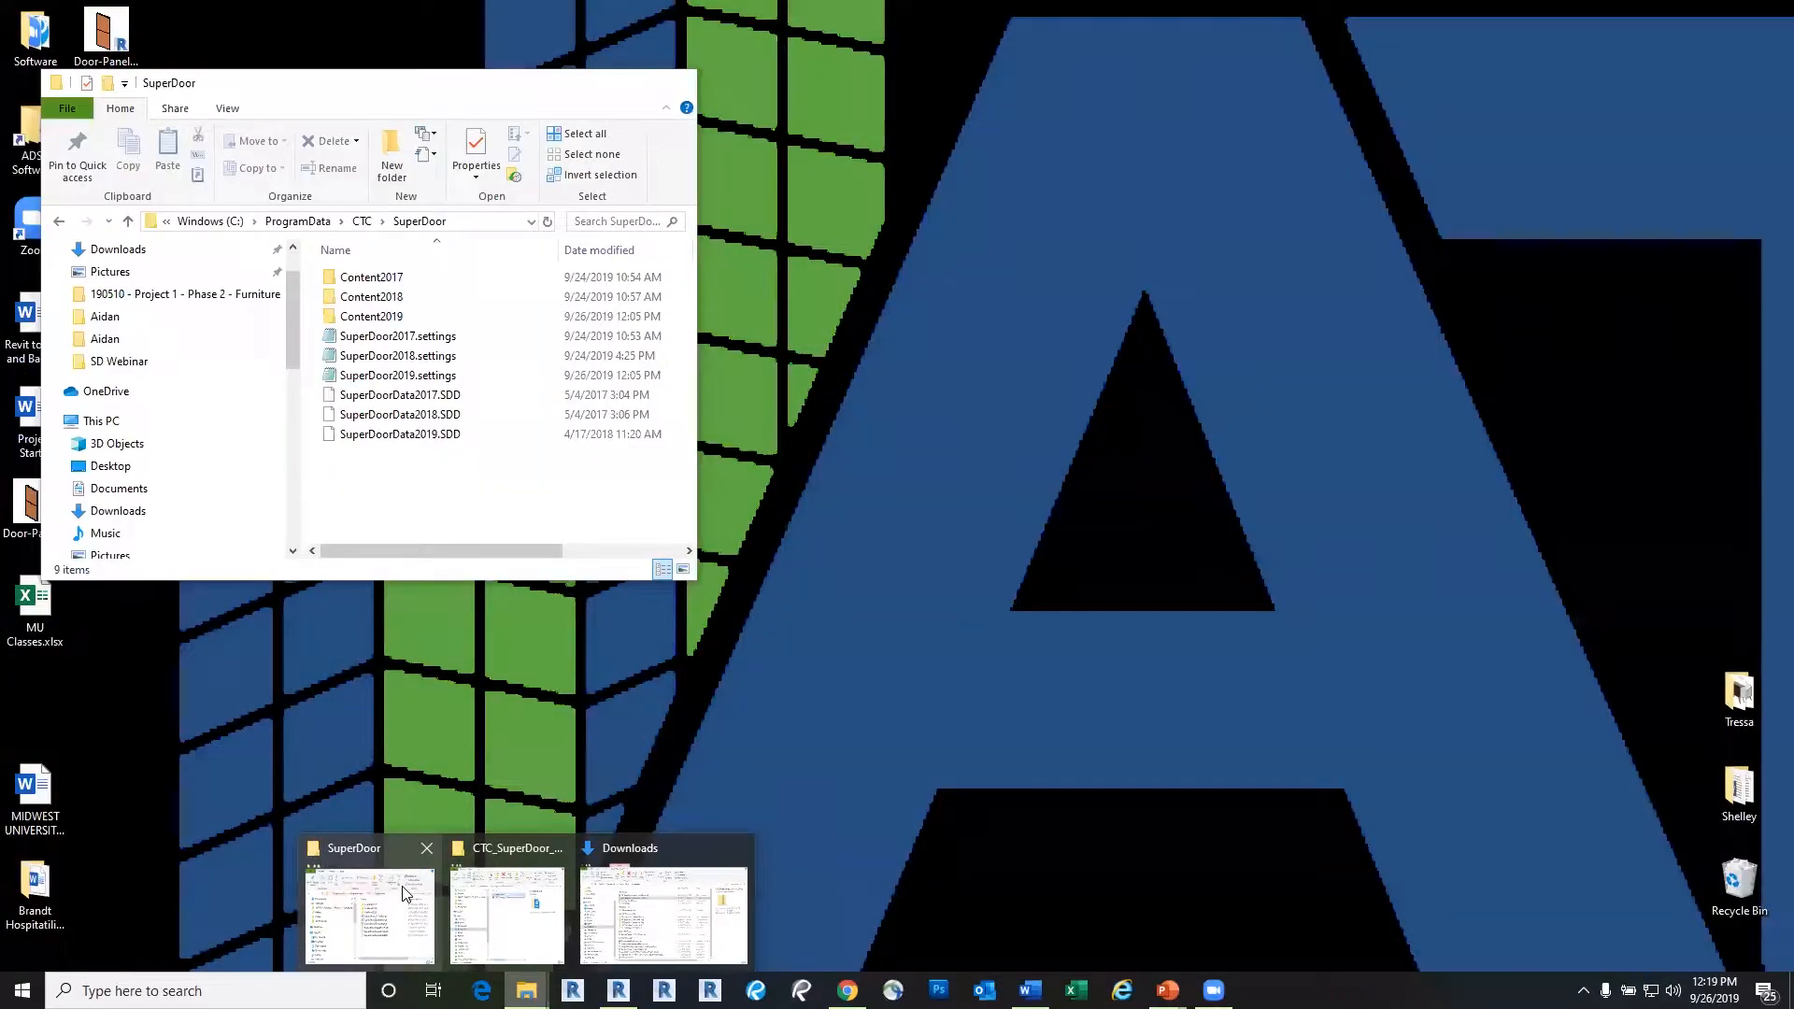
pyautogui.click(405, 892)
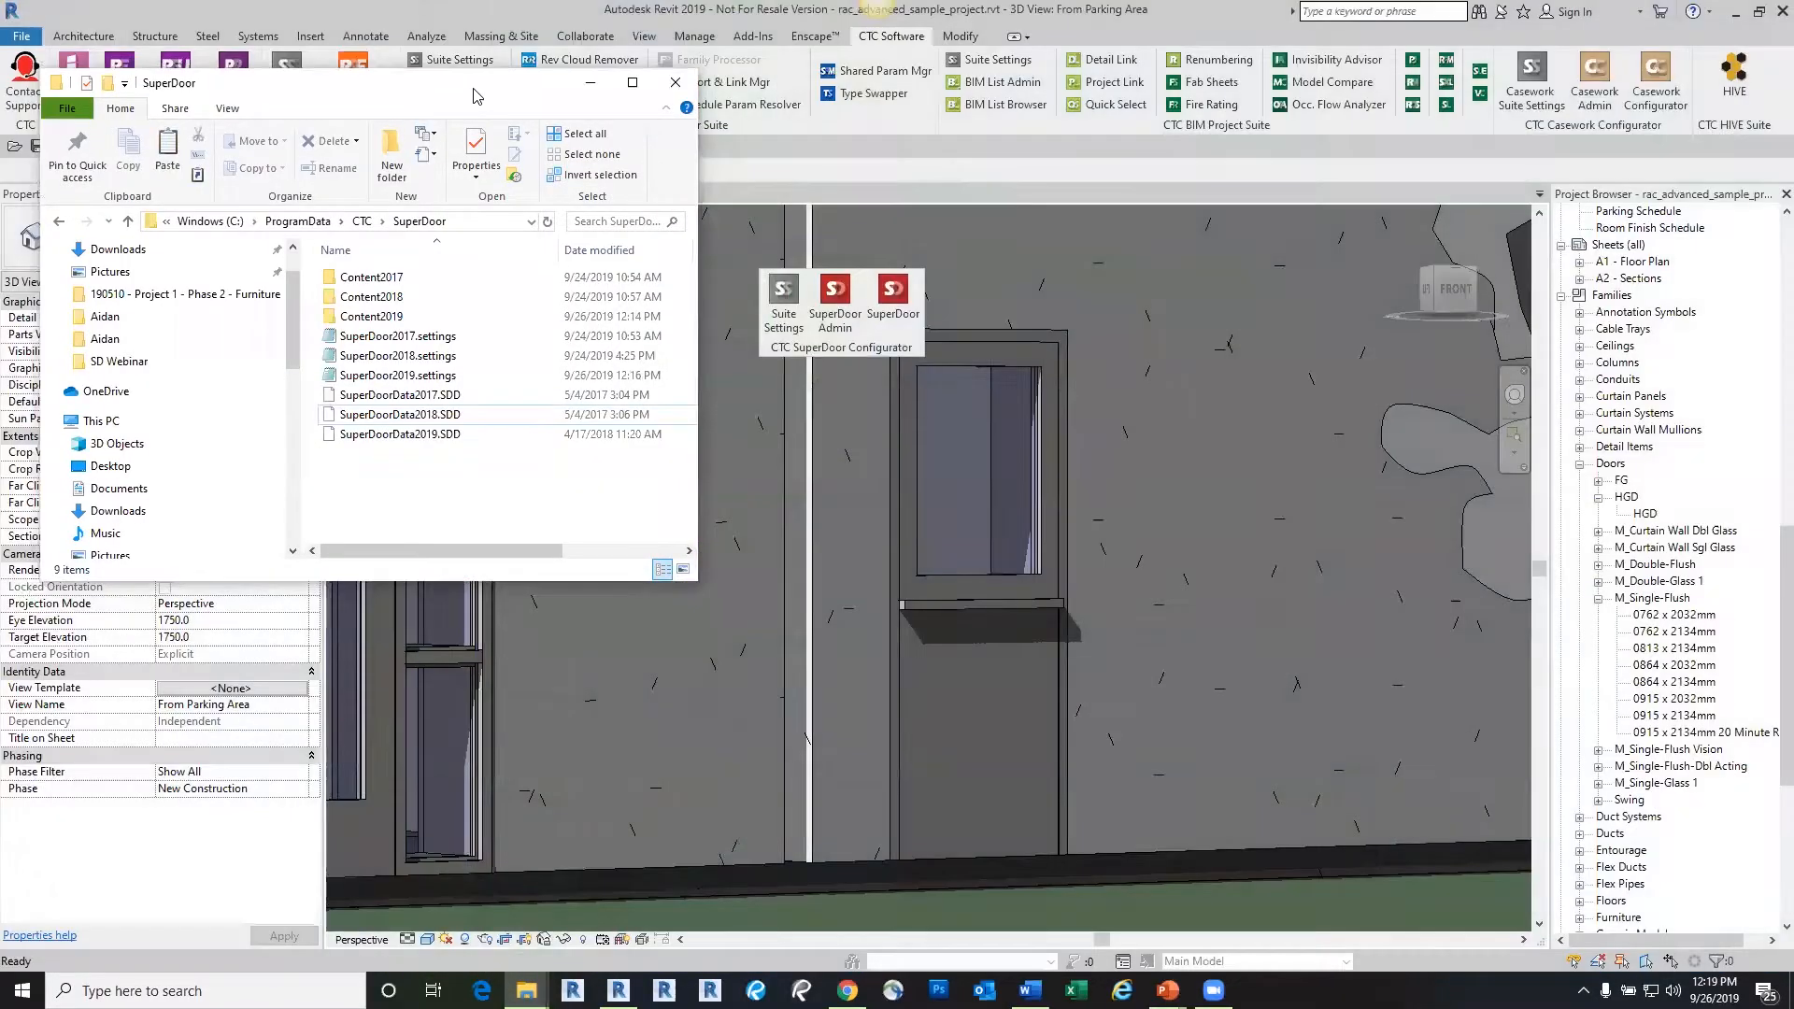
pyautogui.moveTo(475, 97); pyautogui.dragTo(1204, 137)
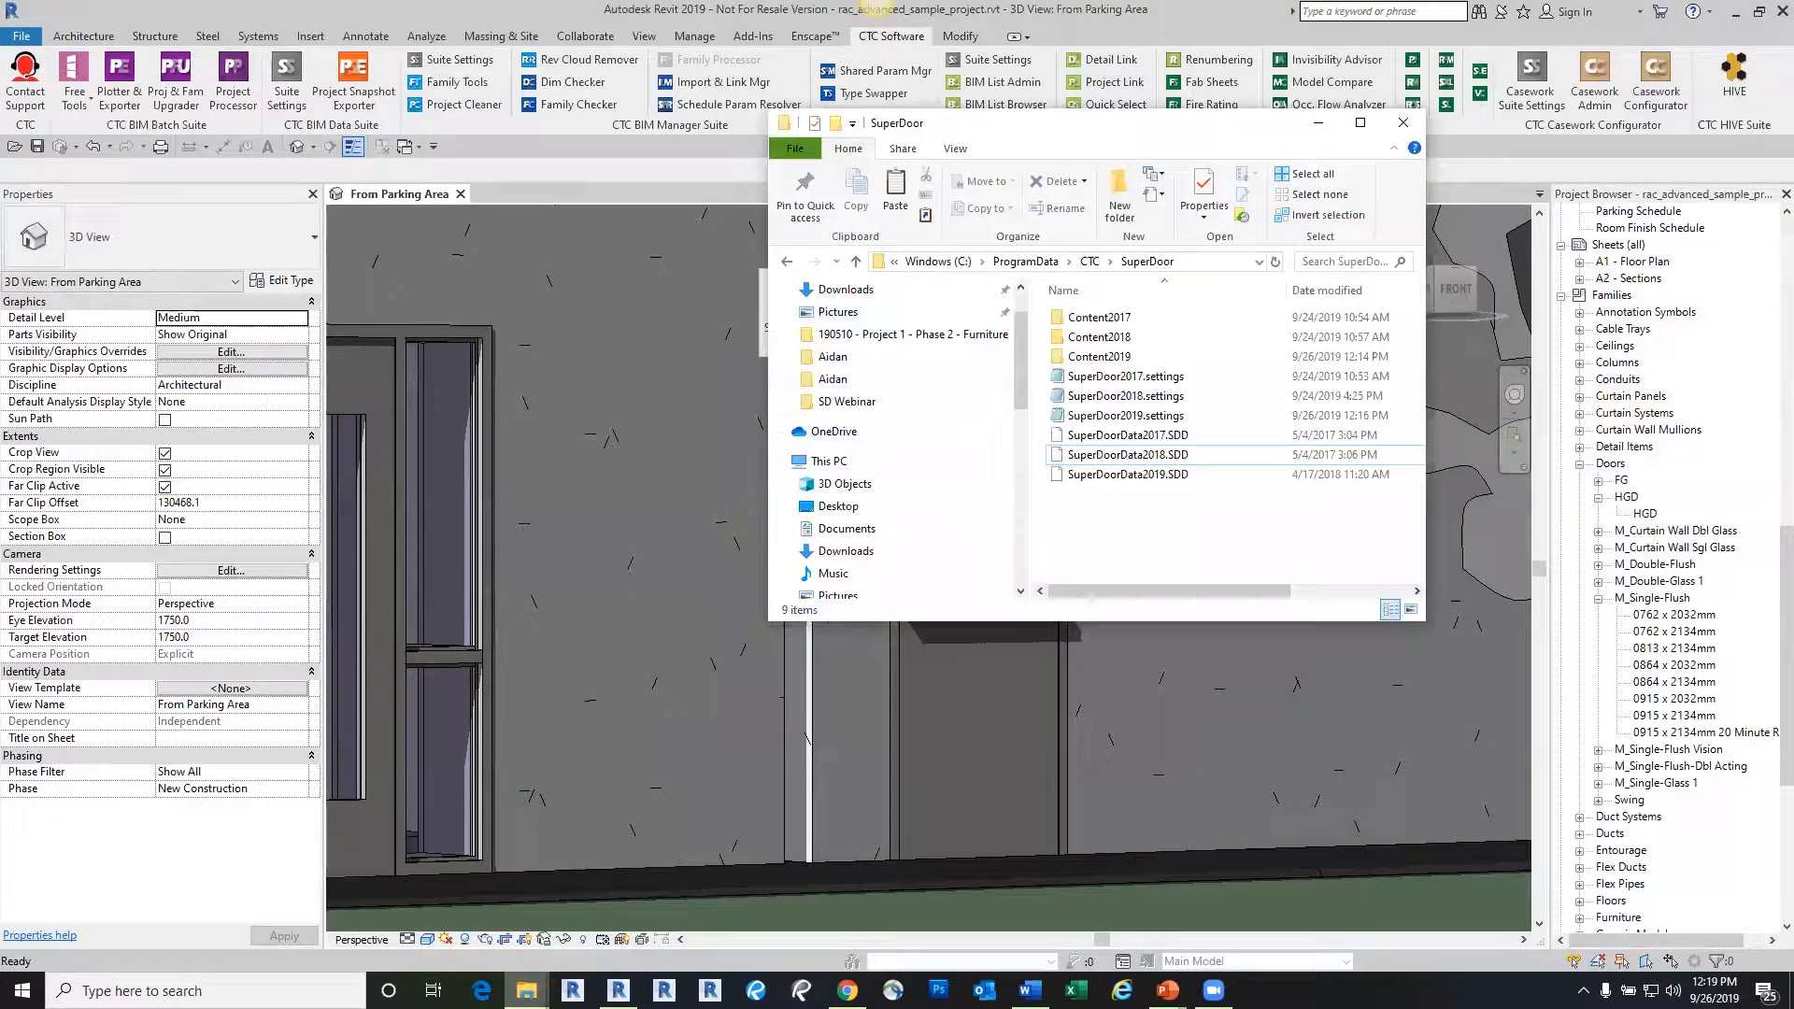
# Open a second File Explorer window on the Desktop folder, copy Door-Panel-Solid-Dutch.rfa, and minimize that window
pyautogui.moveTo(527, 990)
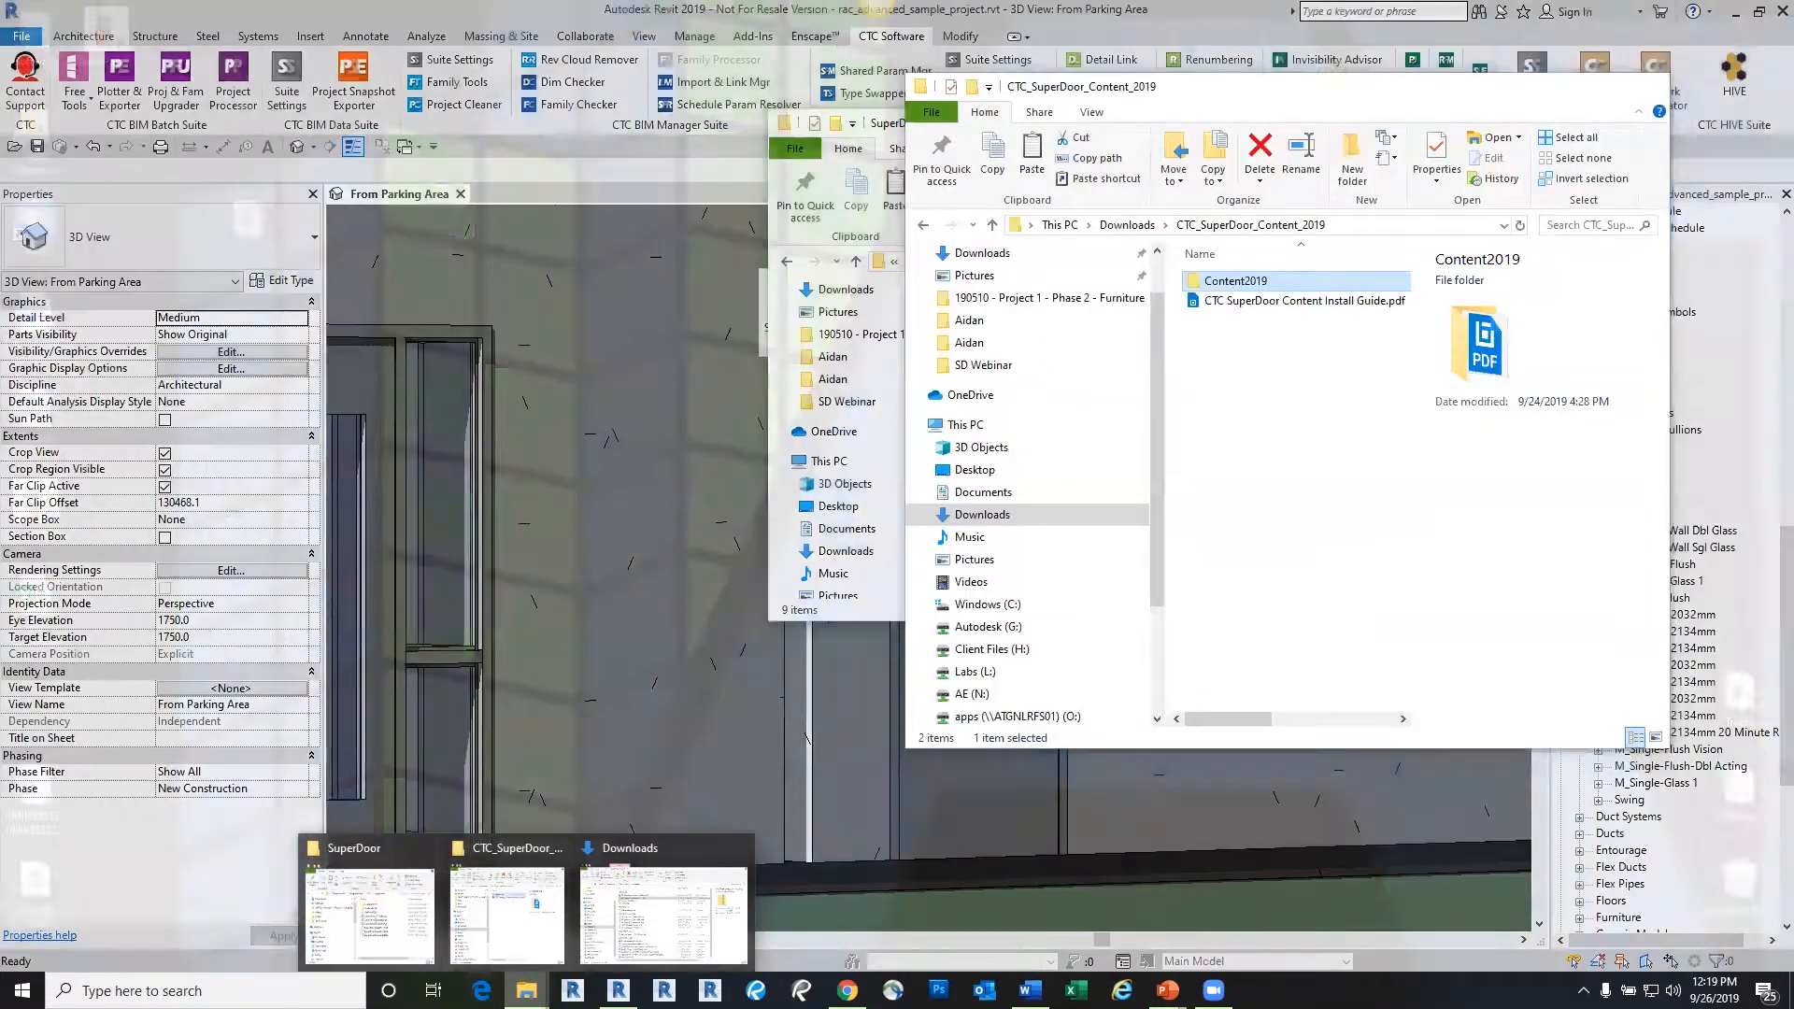
pyautogui.click(507, 938)
pyautogui.rightClick(527, 990)
pyautogui.click(439, 878)
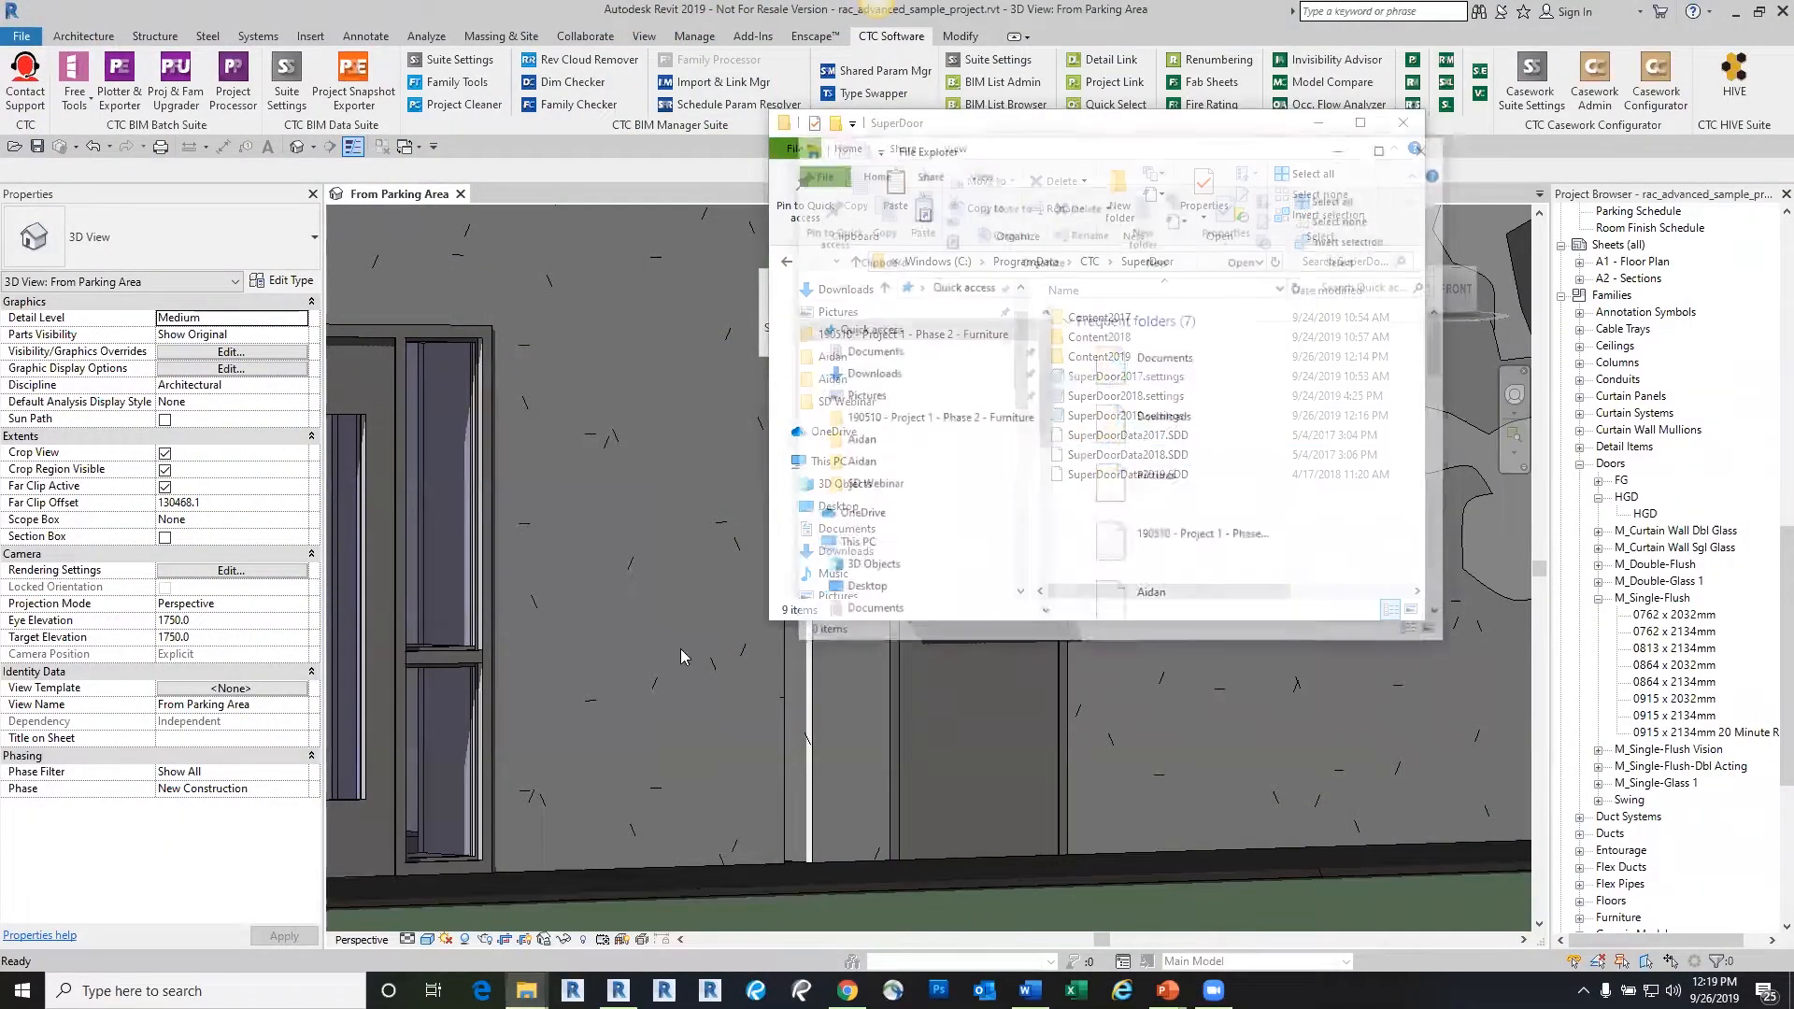
pyautogui.moveTo(1205, 166); pyautogui.dragTo(543, 116)
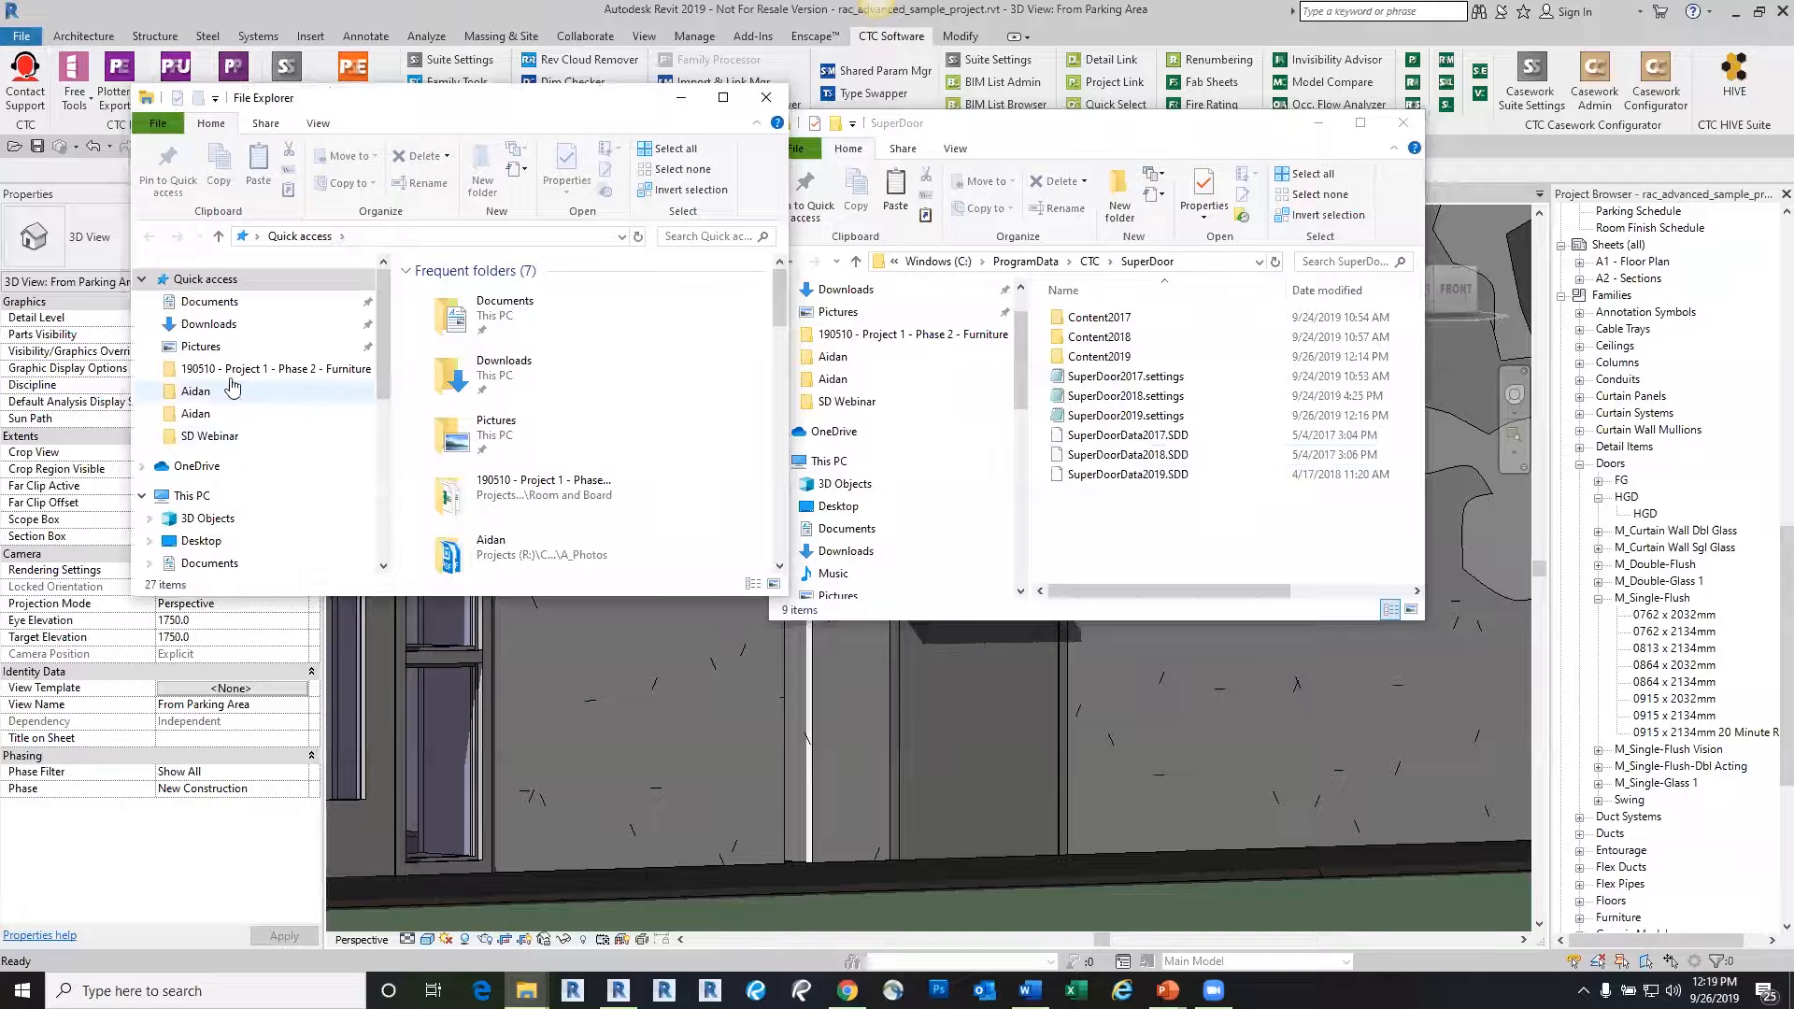
pyautogui.click(200, 540)
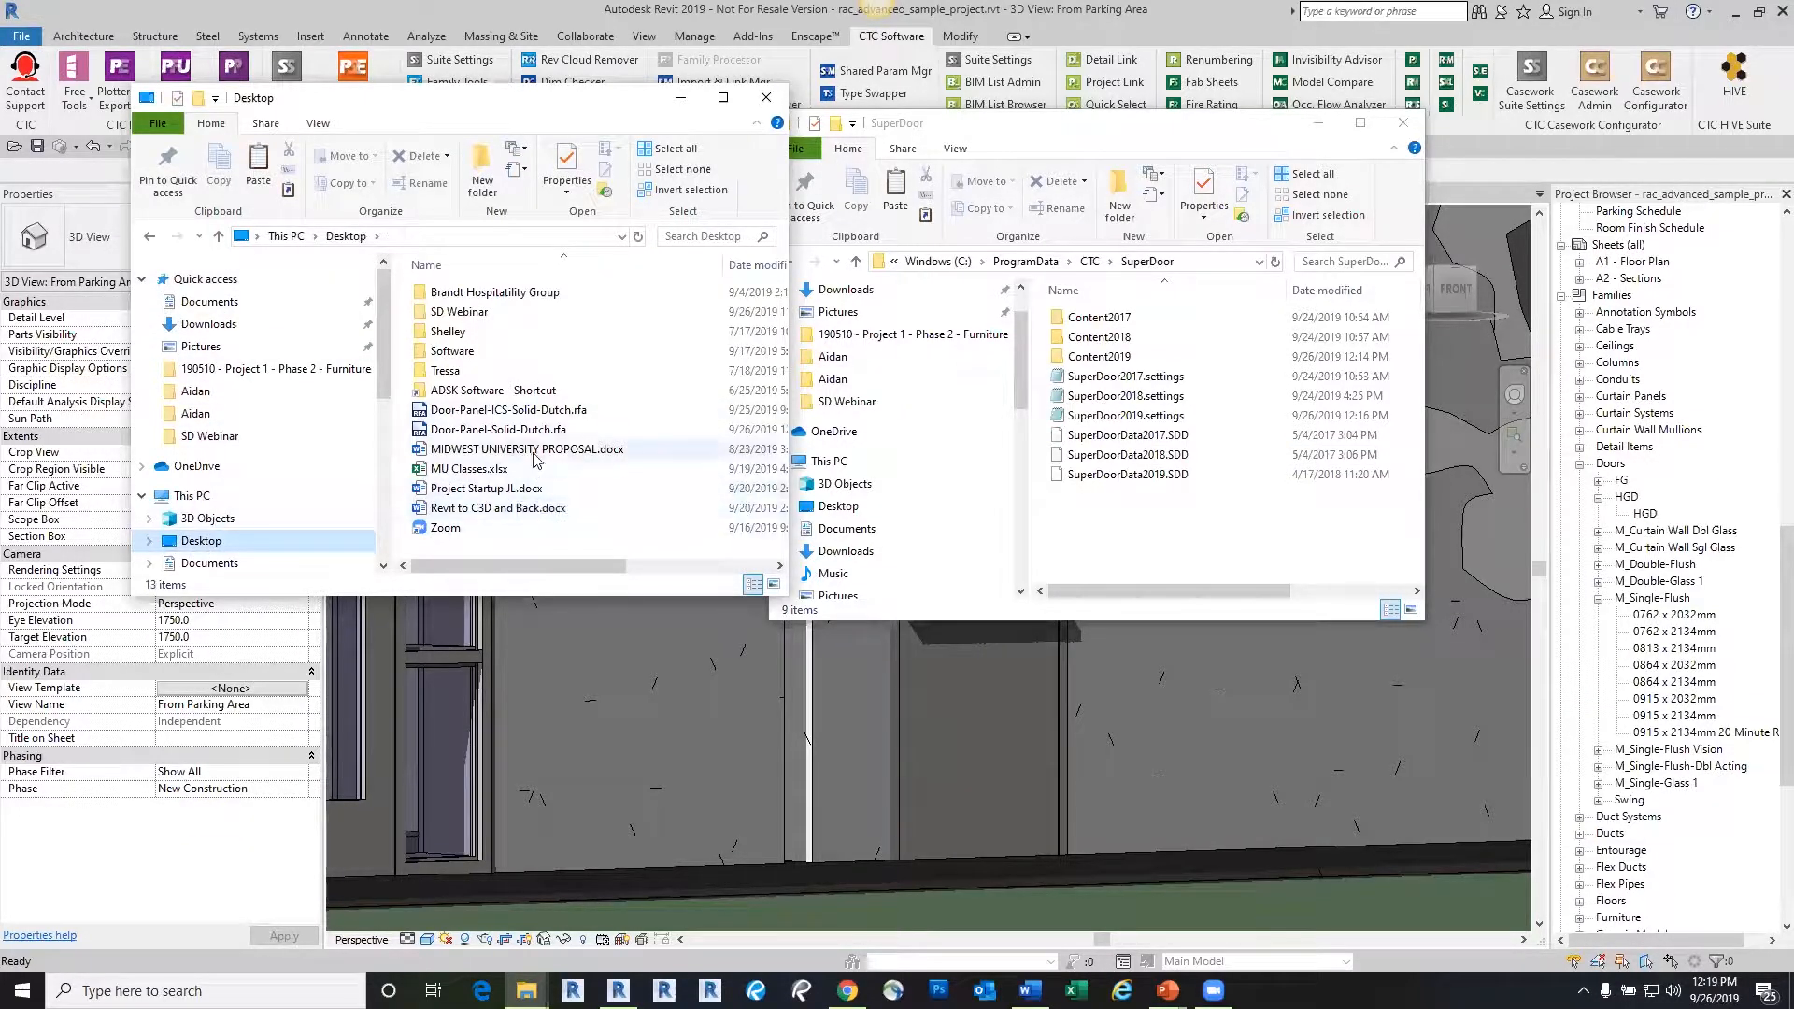
pyautogui.rightClick(524, 432)
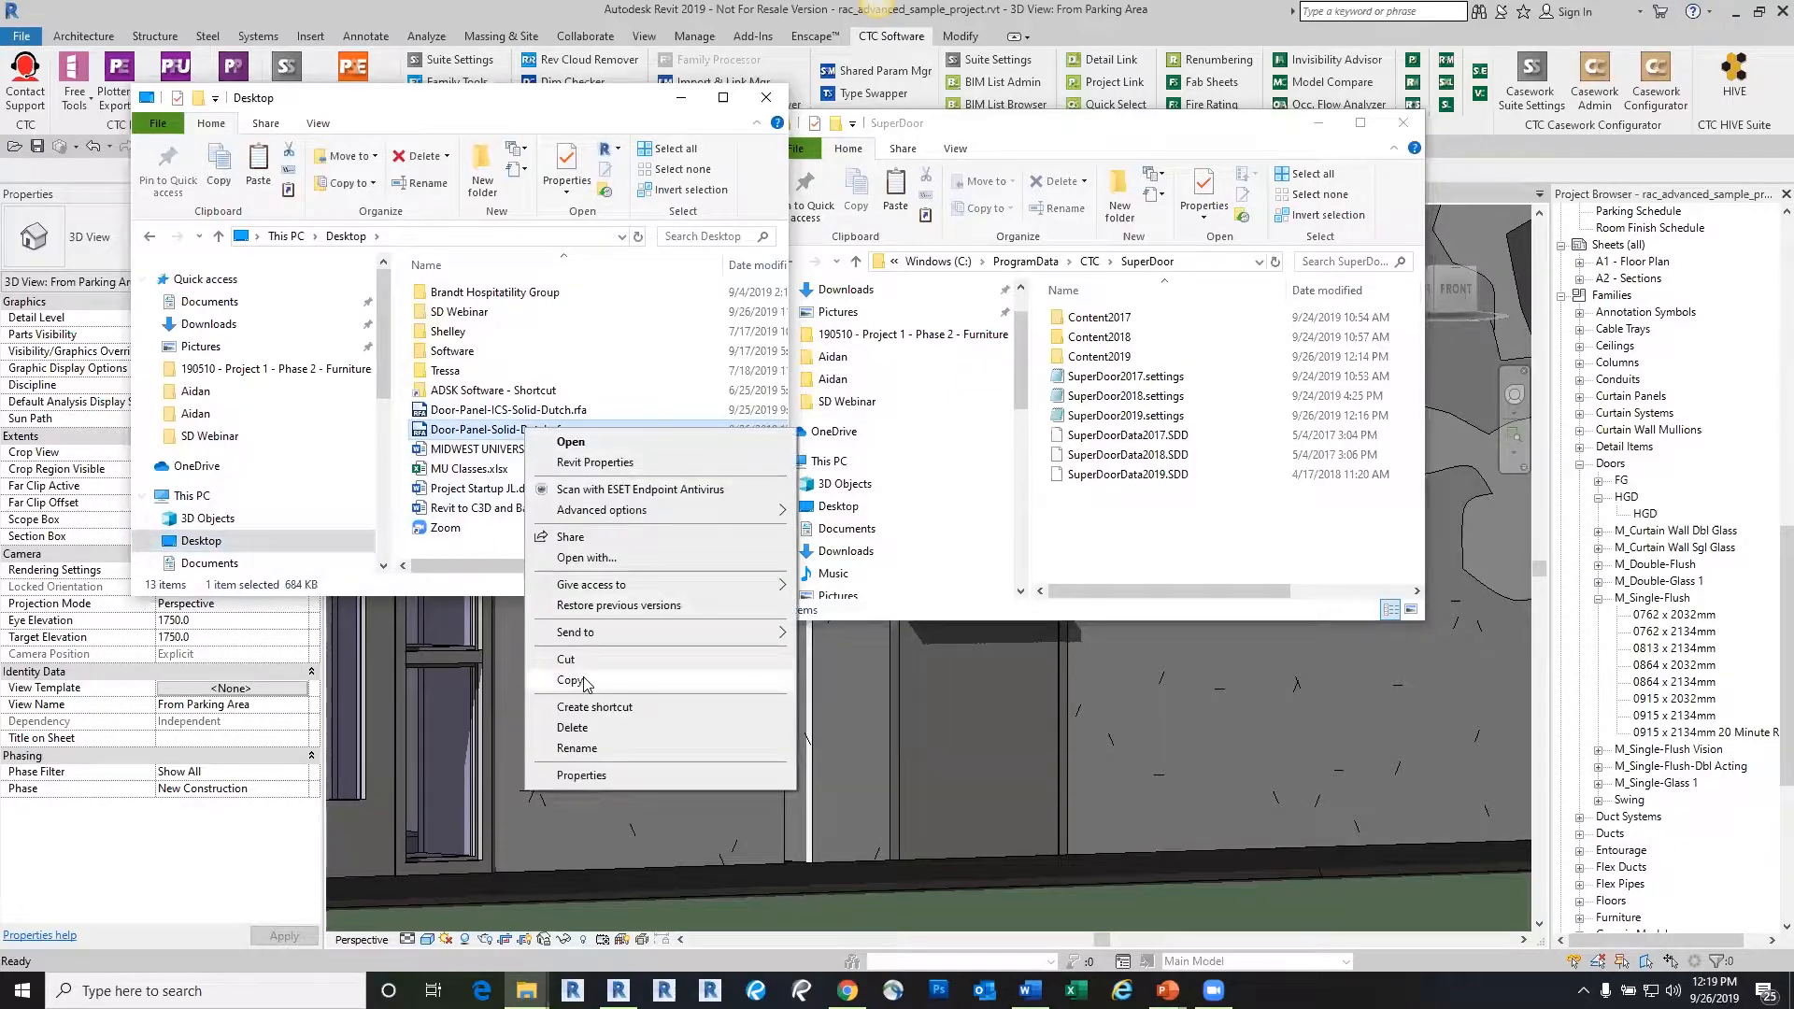
pyautogui.click(584, 683)
pyautogui.click(682, 97)
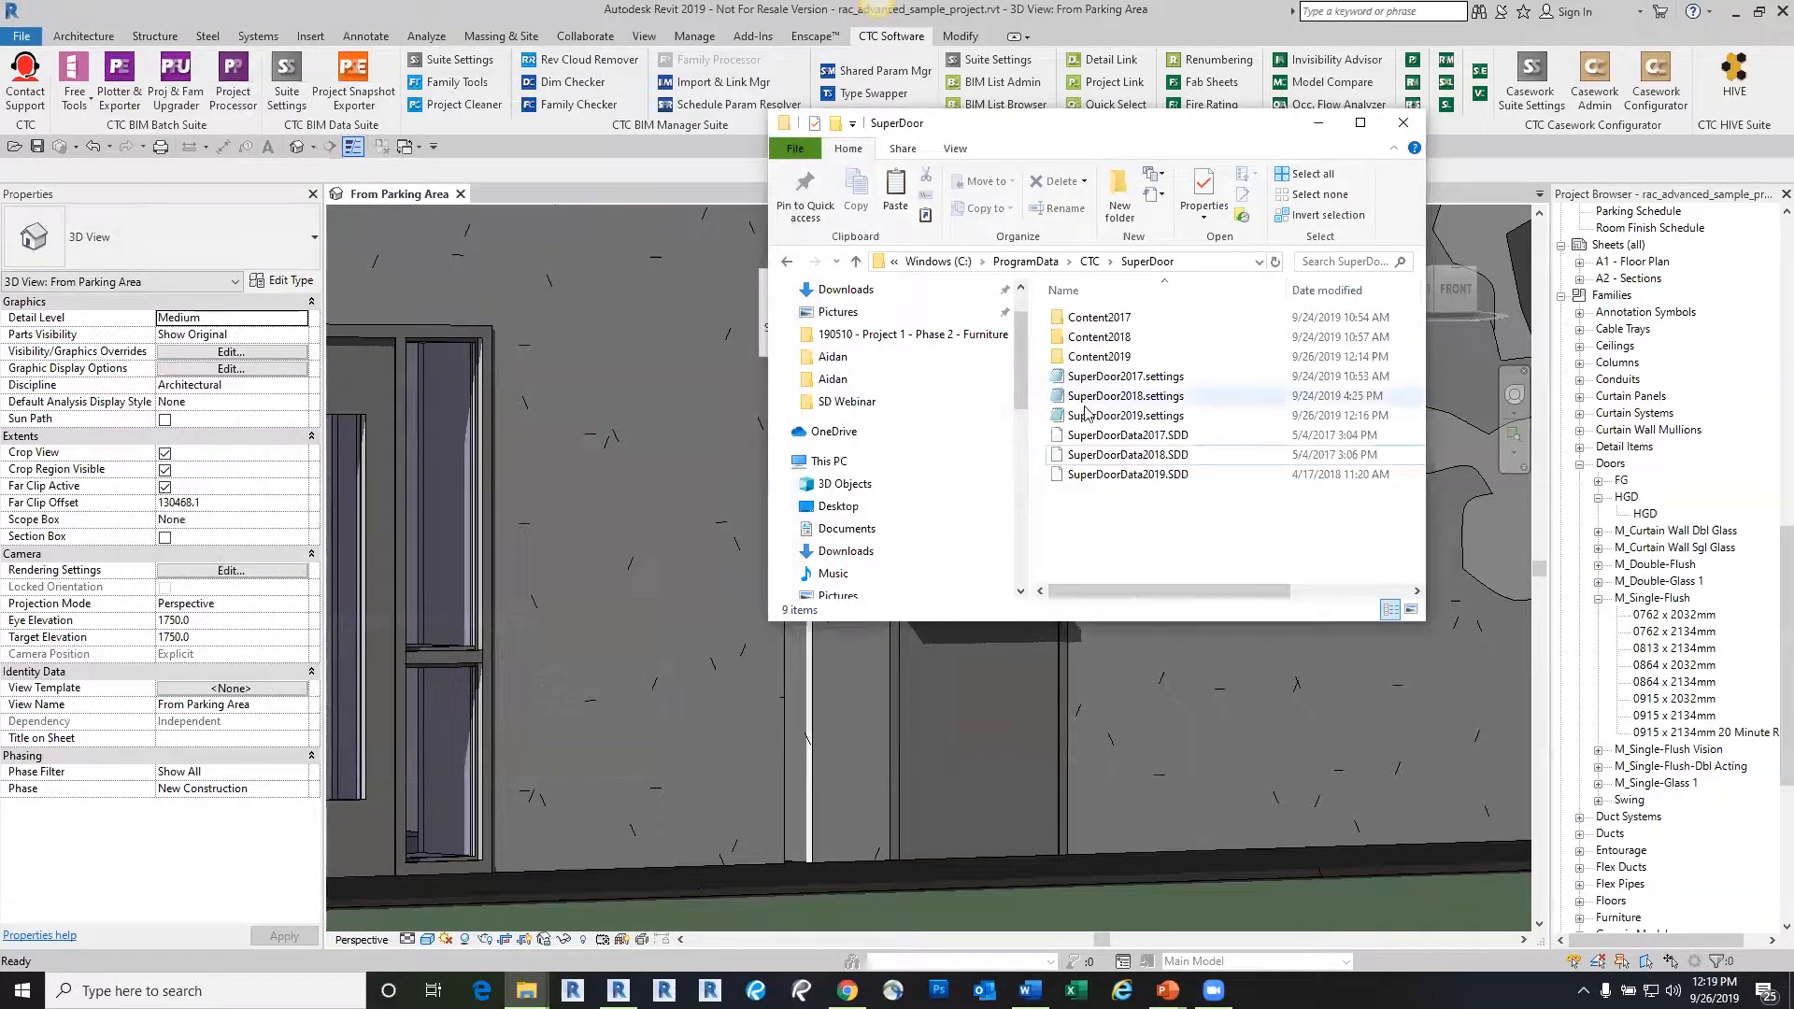
# Open the DoorPanels folder inside the SuperDoor Content2019 folder, with the window enlarged to show the file details
pyautogui.click(1119, 357)
pyautogui.doubleClick(1119, 358)
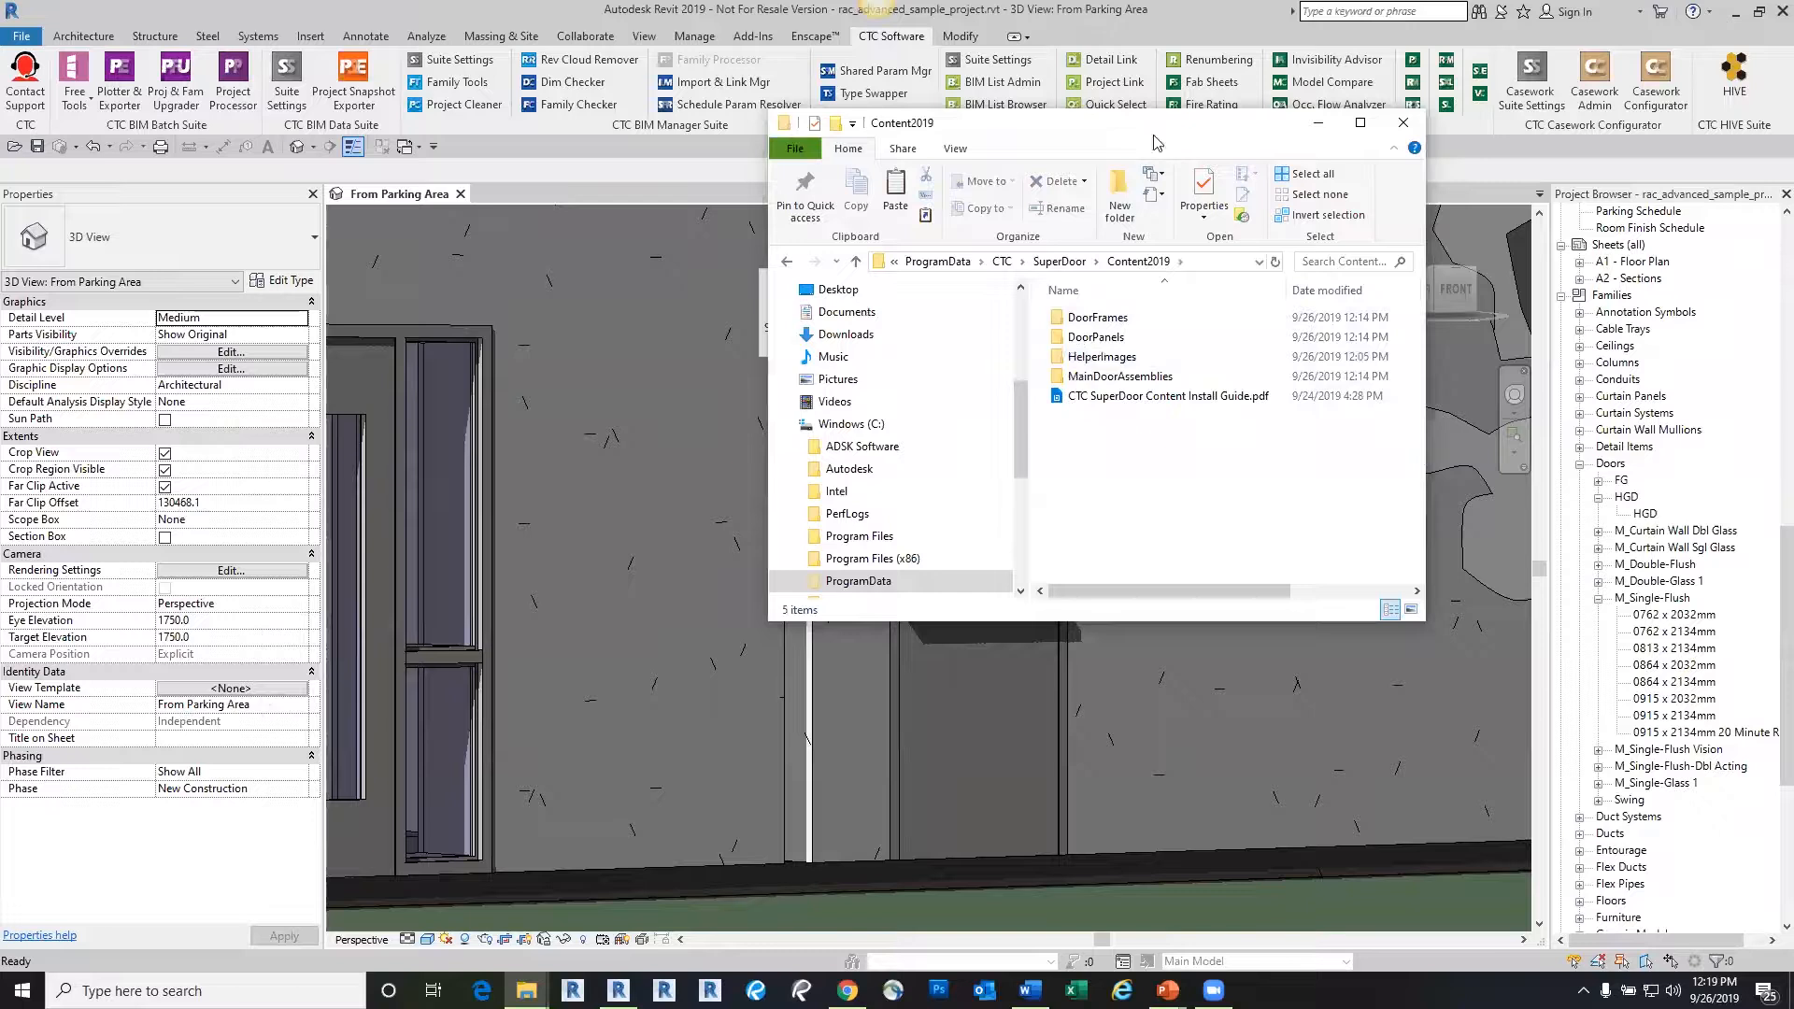
pyautogui.moveTo(1155, 137); pyautogui.dragTo(725, 93)
pyautogui.moveTo(993, 579); pyautogui.dragTo(1515, 800)
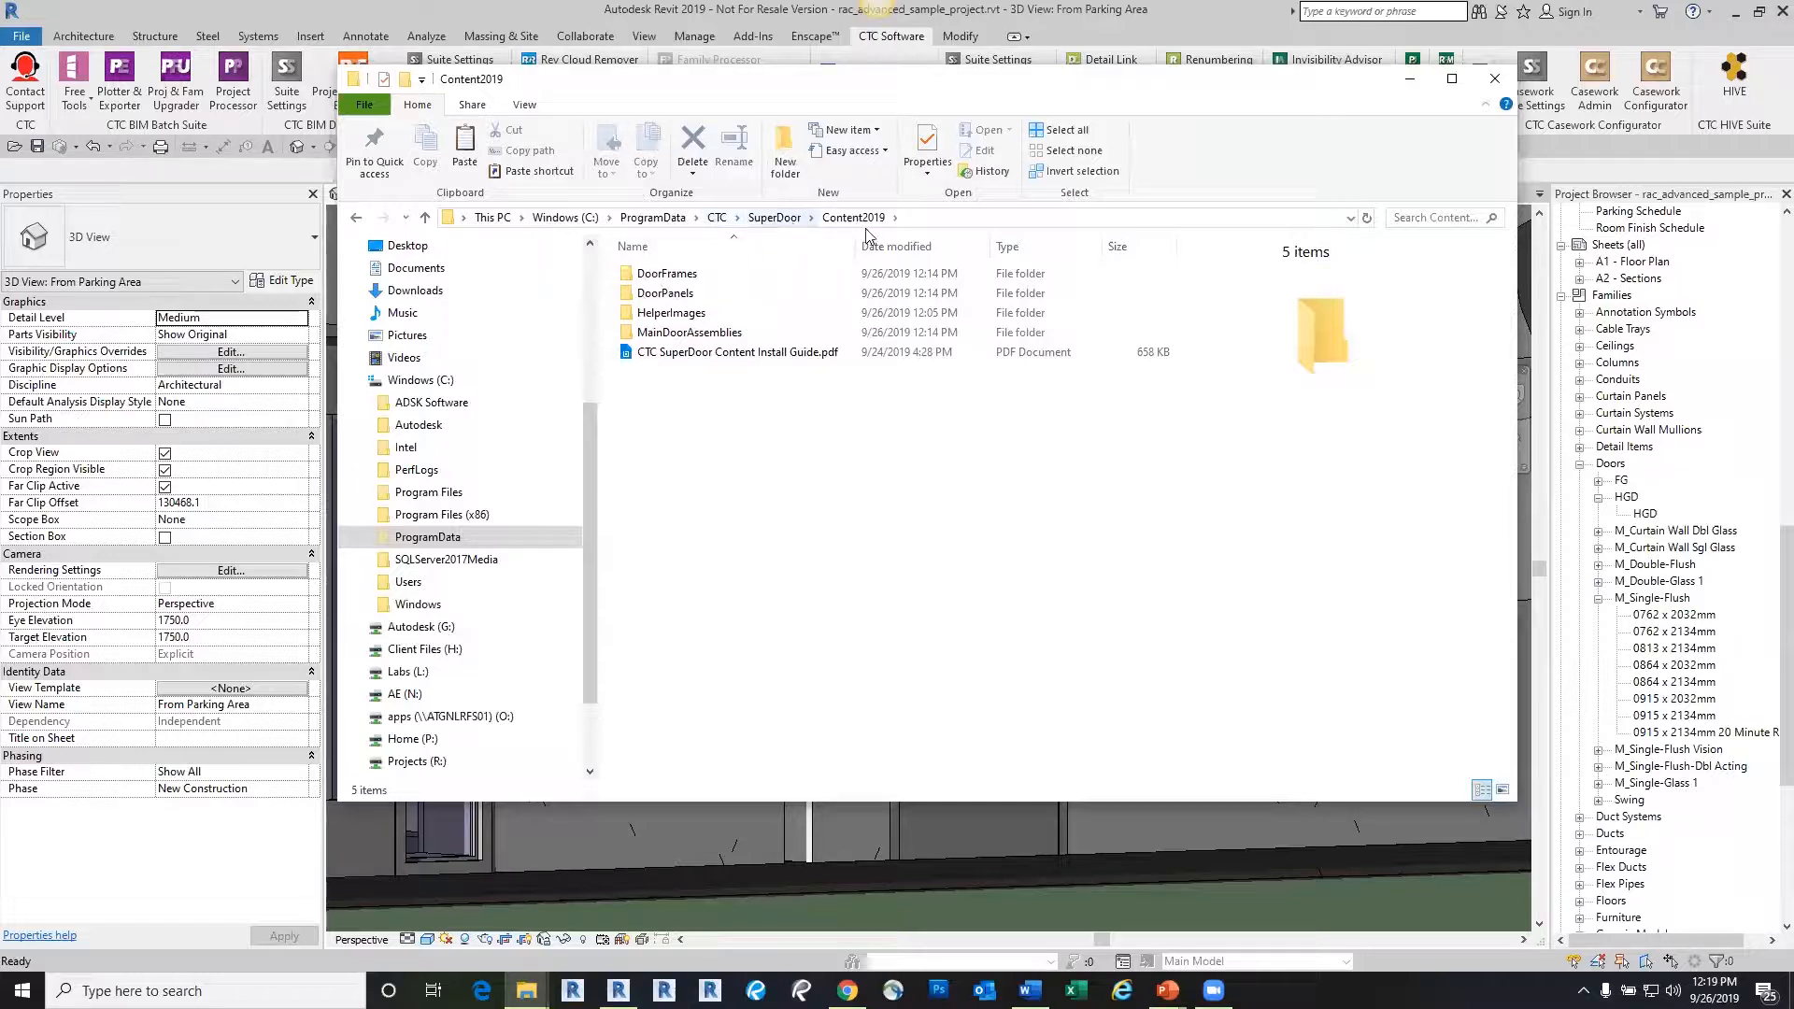
pyautogui.press('ctrl')
pyautogui.press('ctrl')
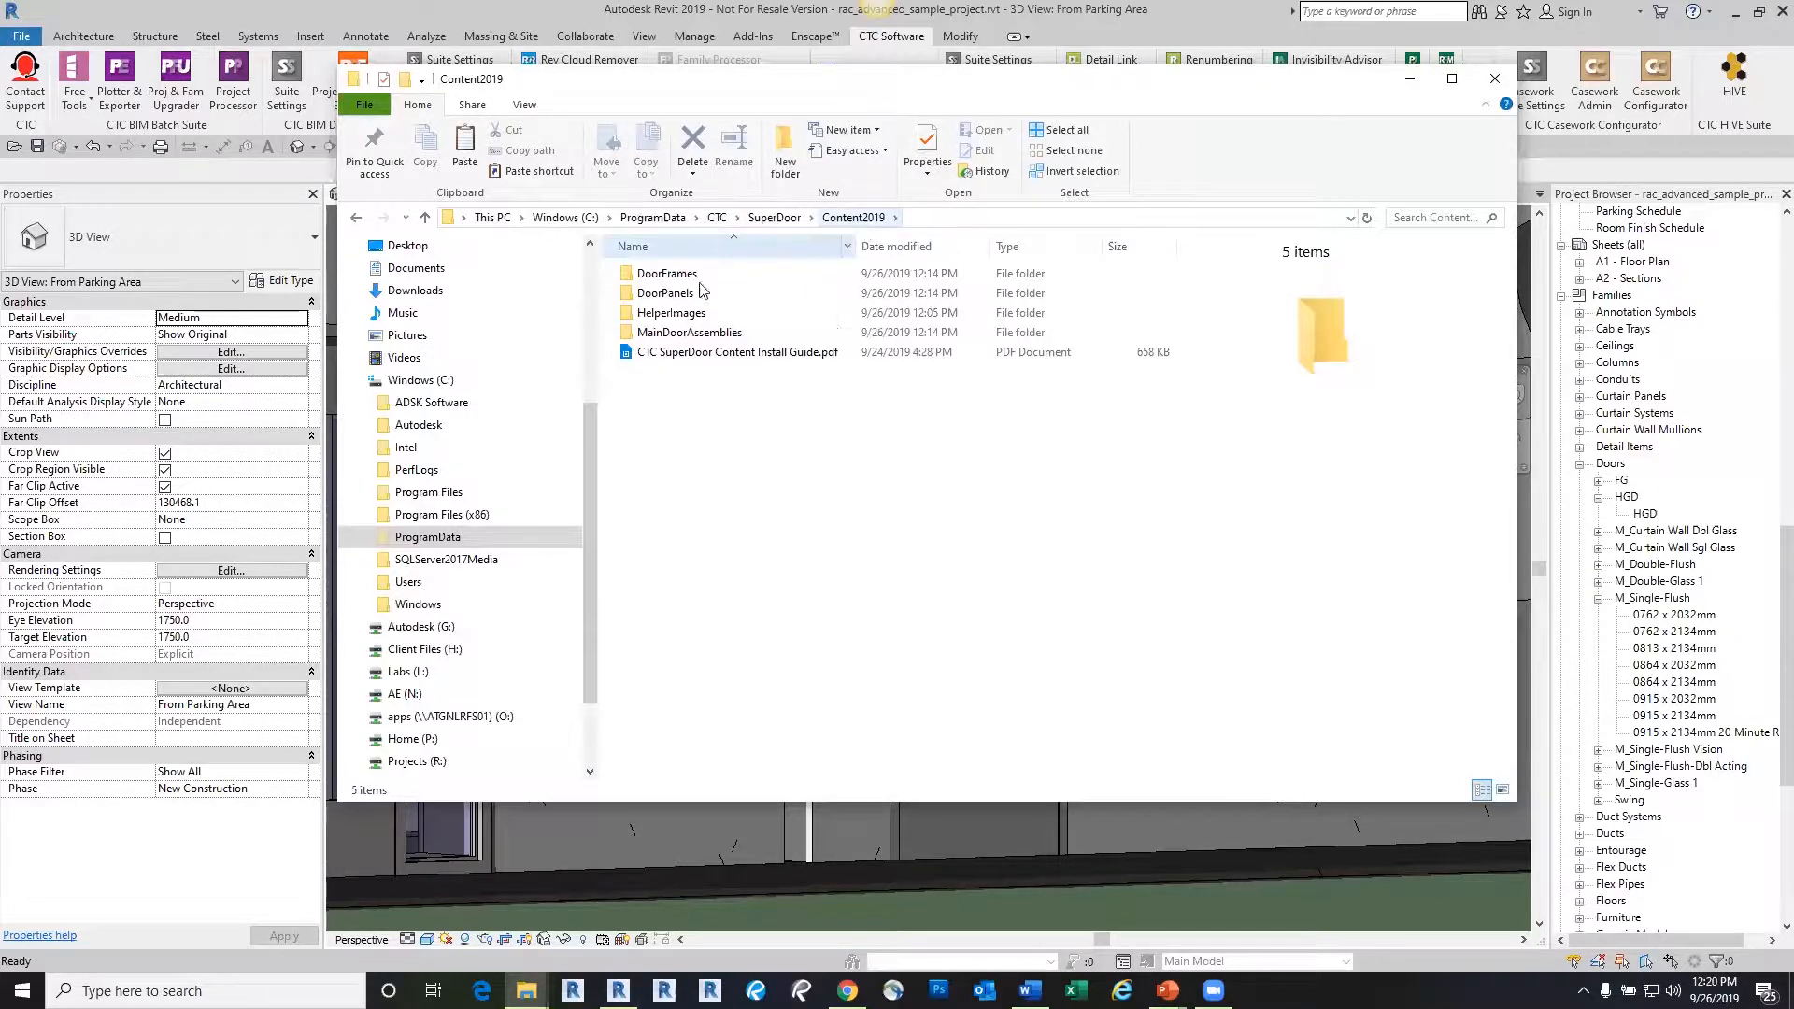
pyautogui.doubleClick(665, 295)
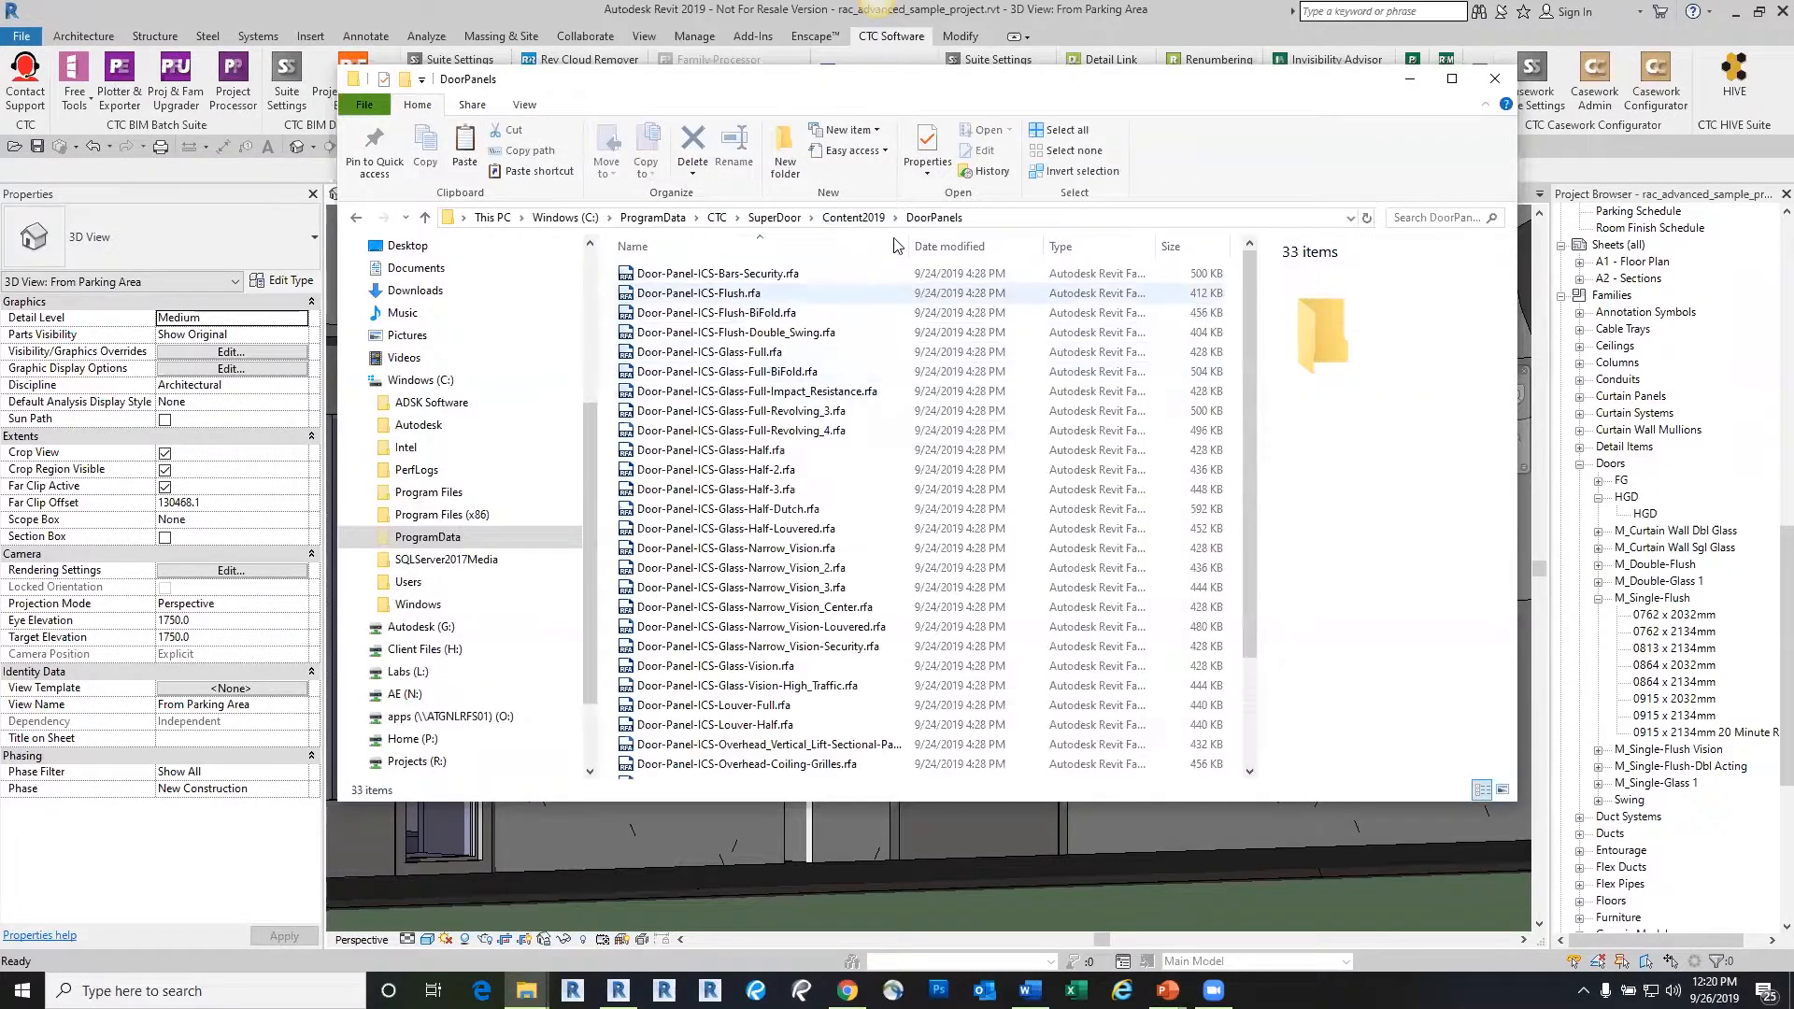
# Paste Door-Panel-Solid-Dutch.rfa into the DoorPanels folder, enlarging the window to reach empty space, and close the window
pyautogui.moveTo(1004, 73); pyautogui.dragTo(877, 8)
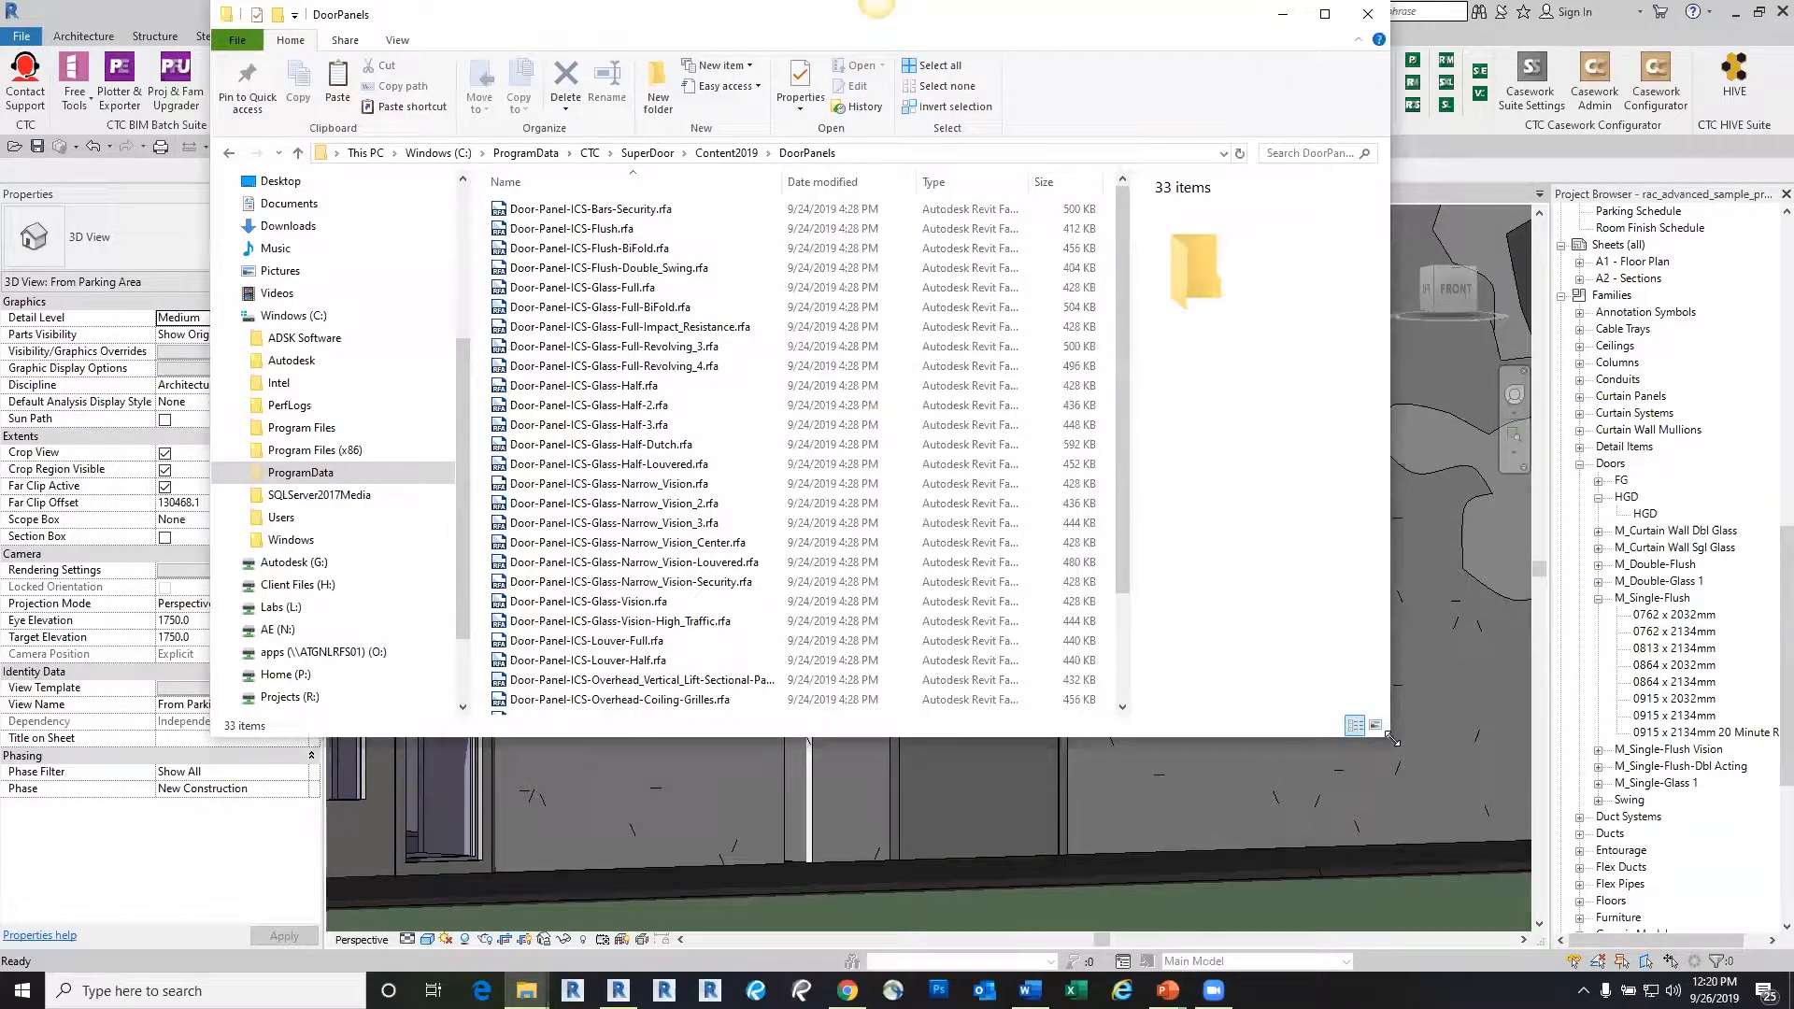
pyautogui.moveTo(1392, 739); pyautogui.dragTo(1640, 931)
pyautogui.rightClick(618, 876)
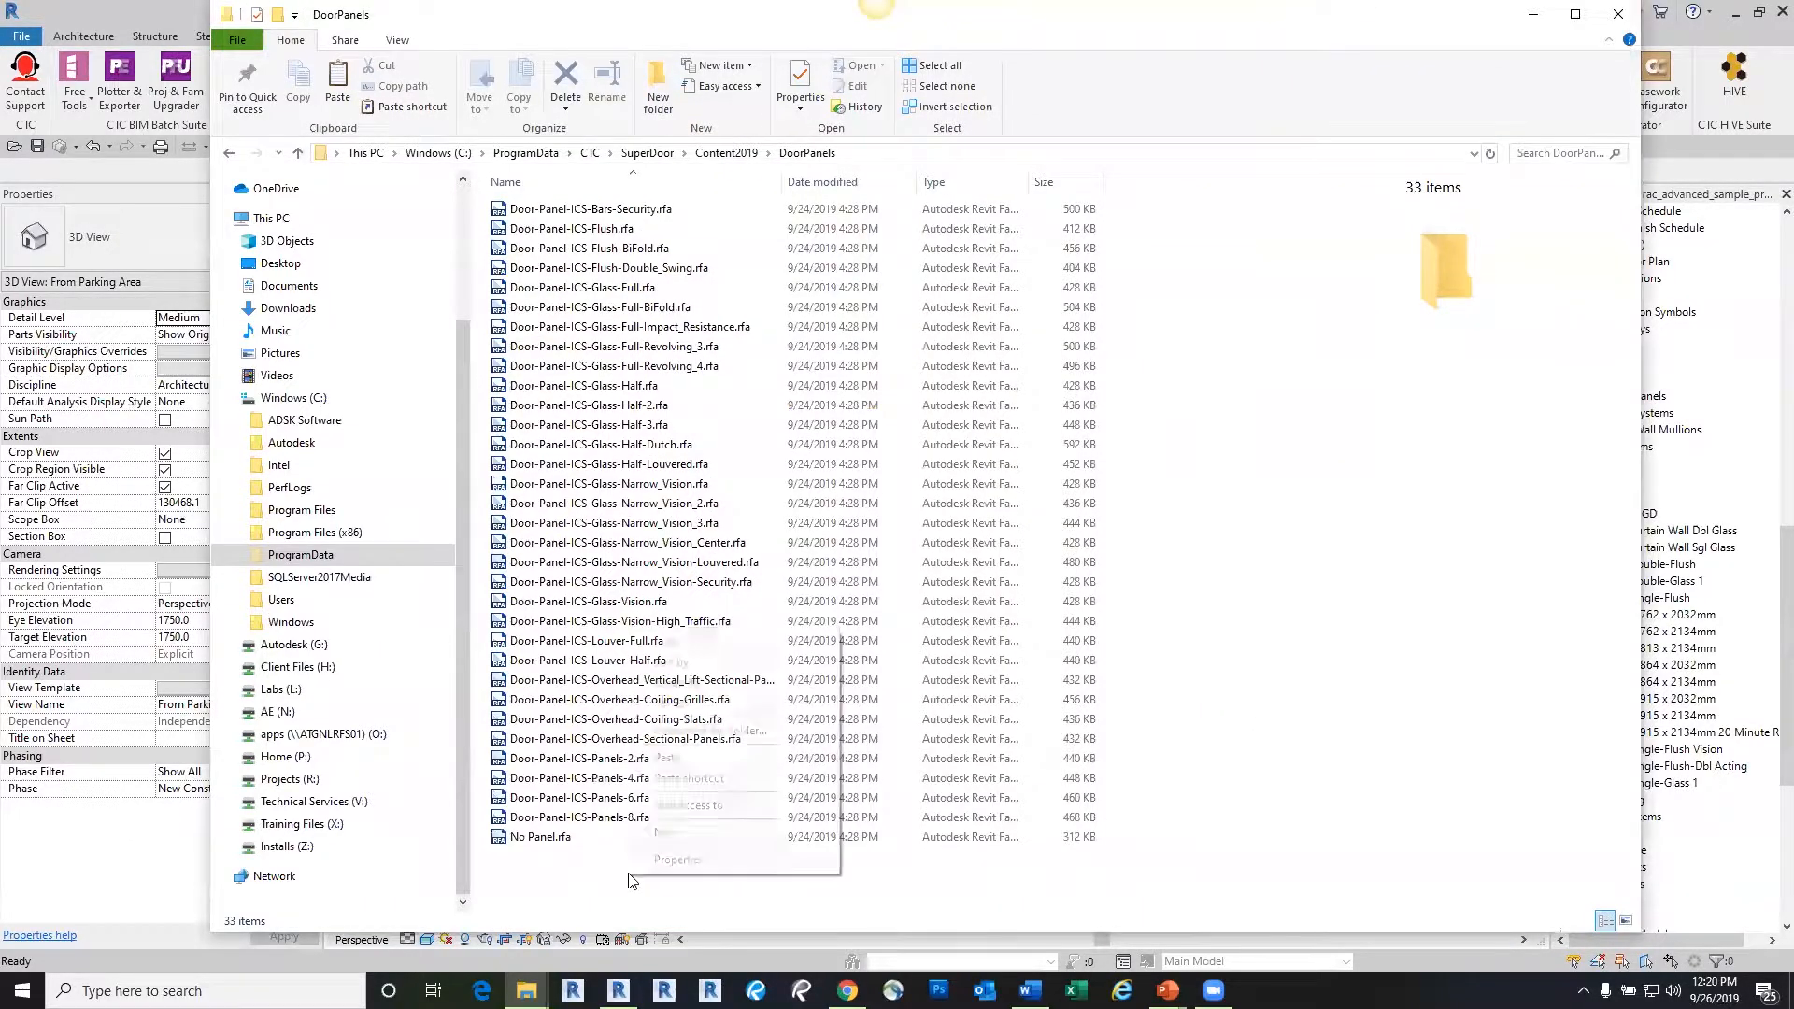
pyautogui.click(668, 758)
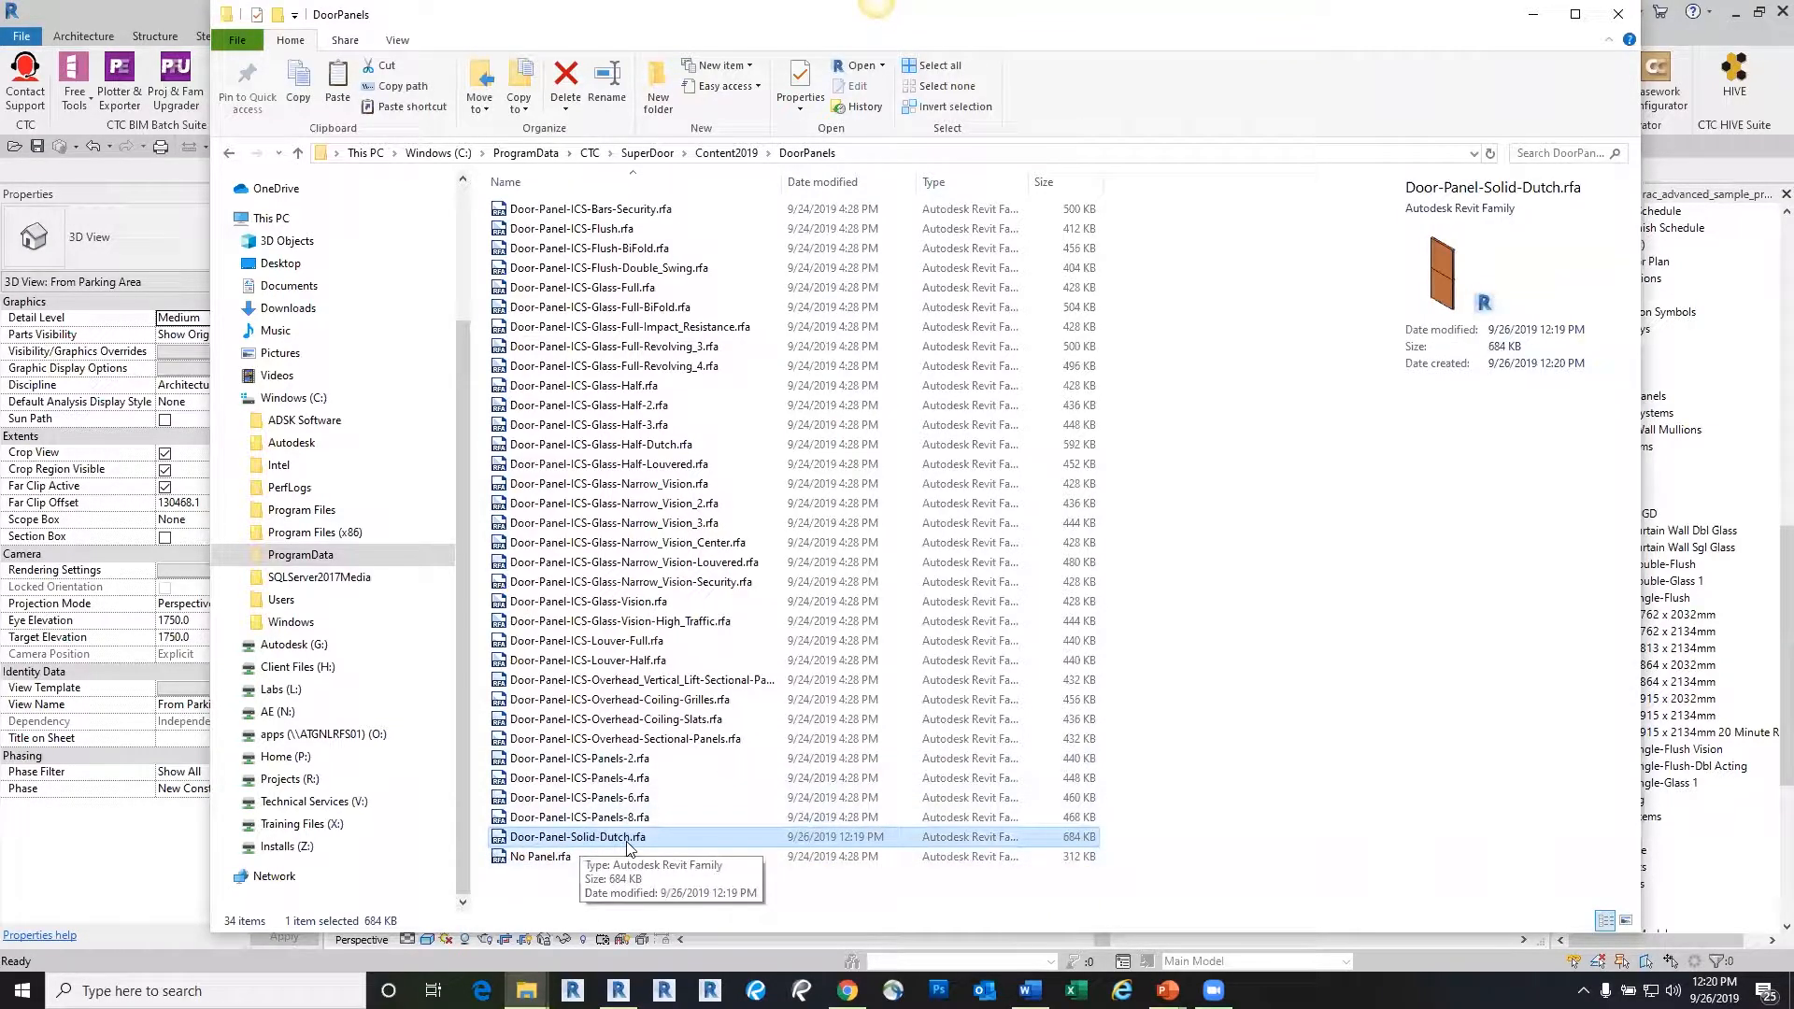
pyautogui.click(1612, 16)
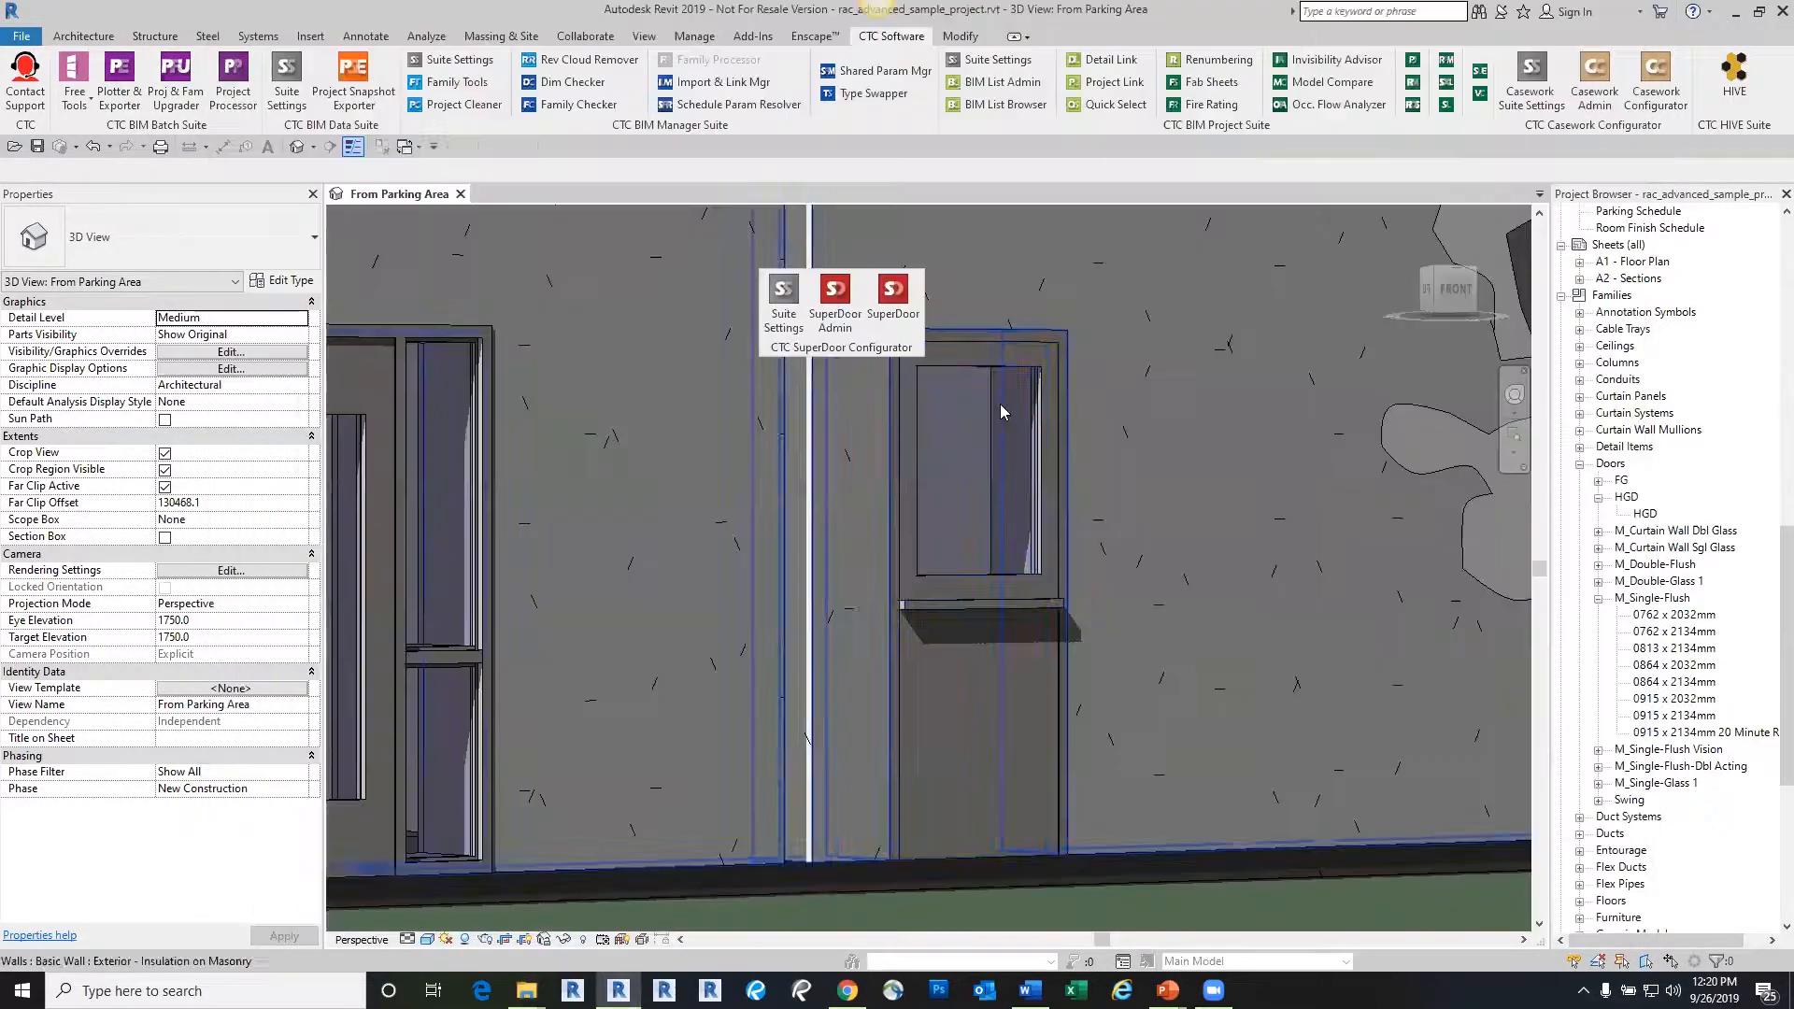
# Launch SuperDoor Admin and open the configuration of the Door-Panel-Solid-Dutch panel, with its Family Information dialog repositioned and enlarged
pyautogui.click(843, 322)
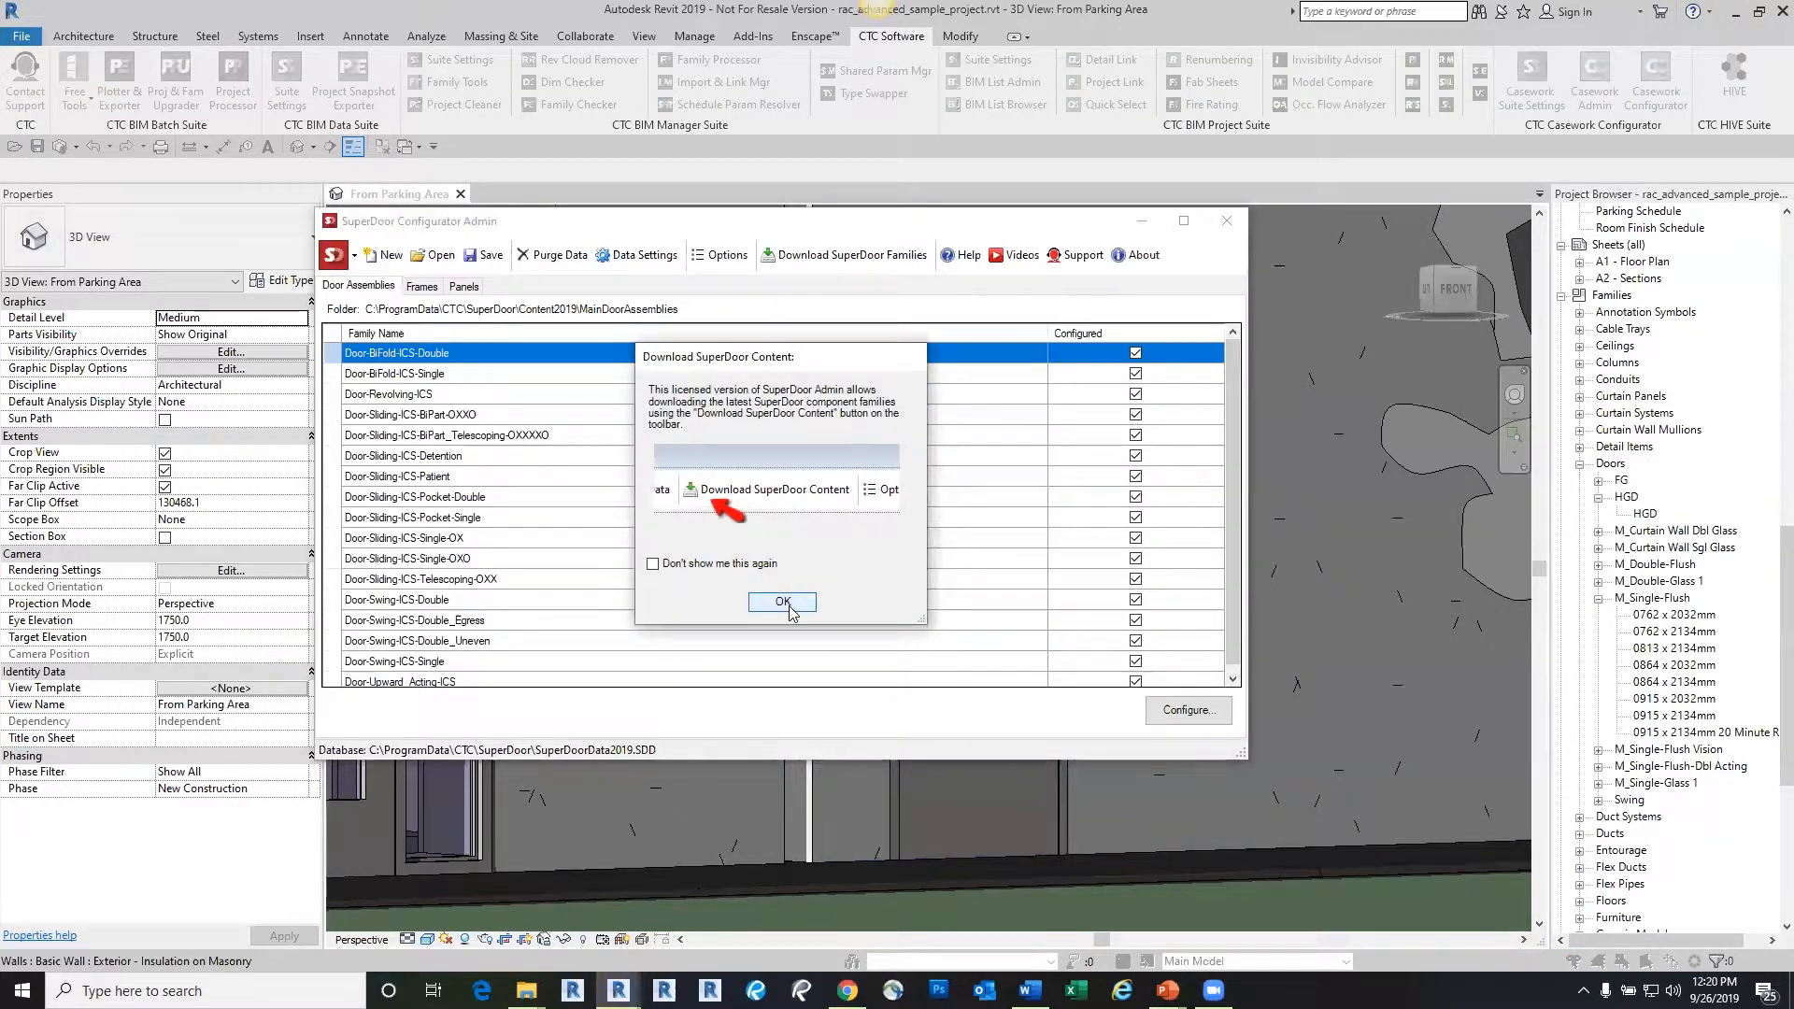
pyautogui.click(785, 602)
pyautogui.moveTo(1232, 423); pyautogui.dragTo(1239, 474)
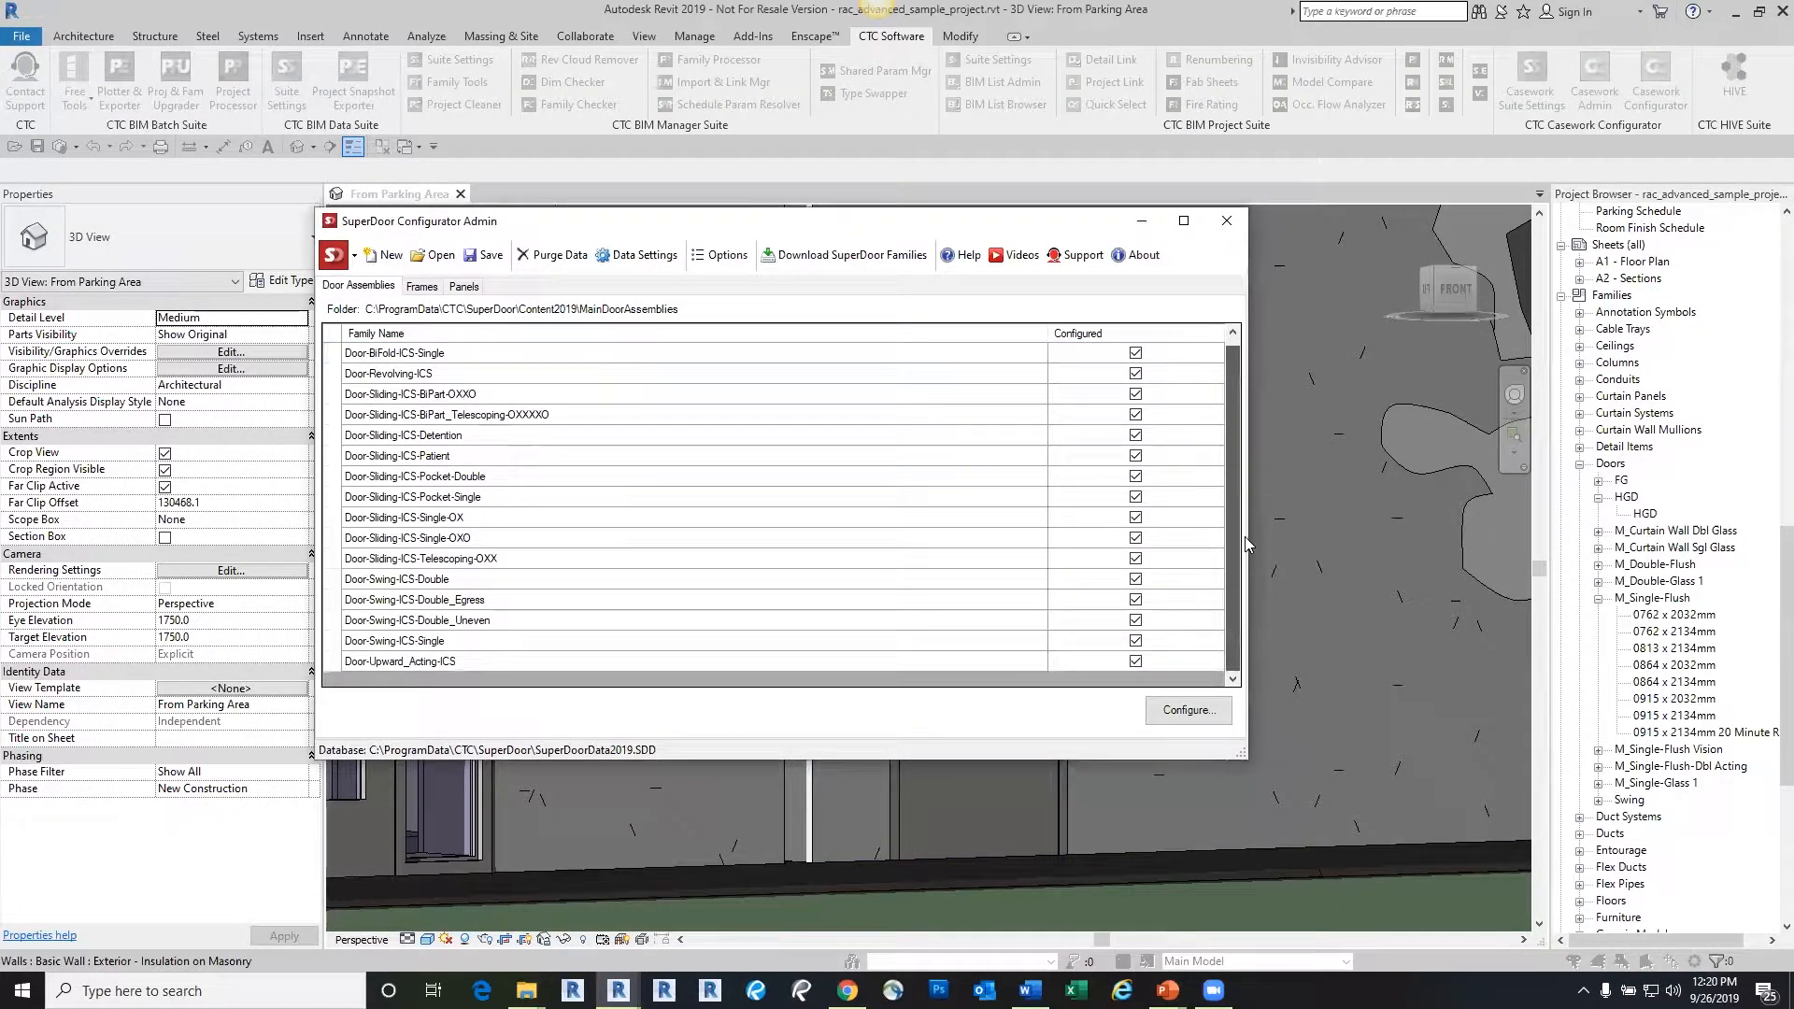
pyautogui.click(464, 286)
pyautogui.scroll(-6, 622, 483)
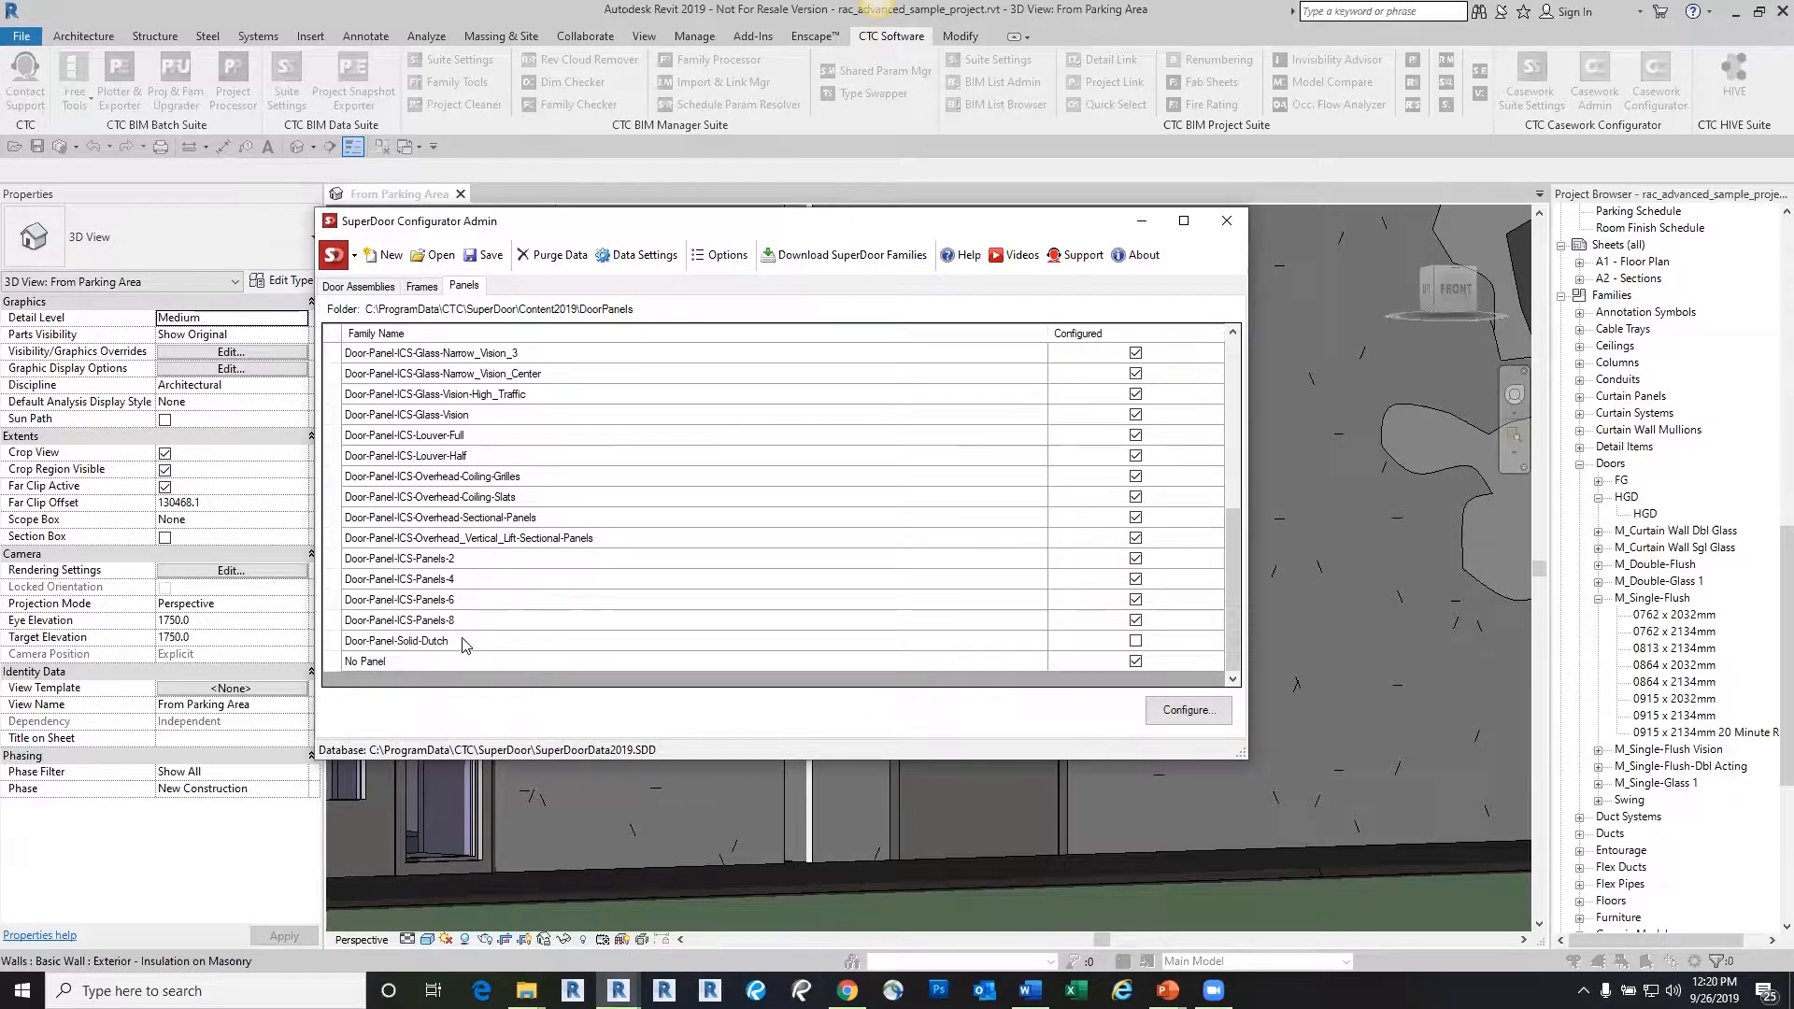
pyautogui.click(1139, 645)
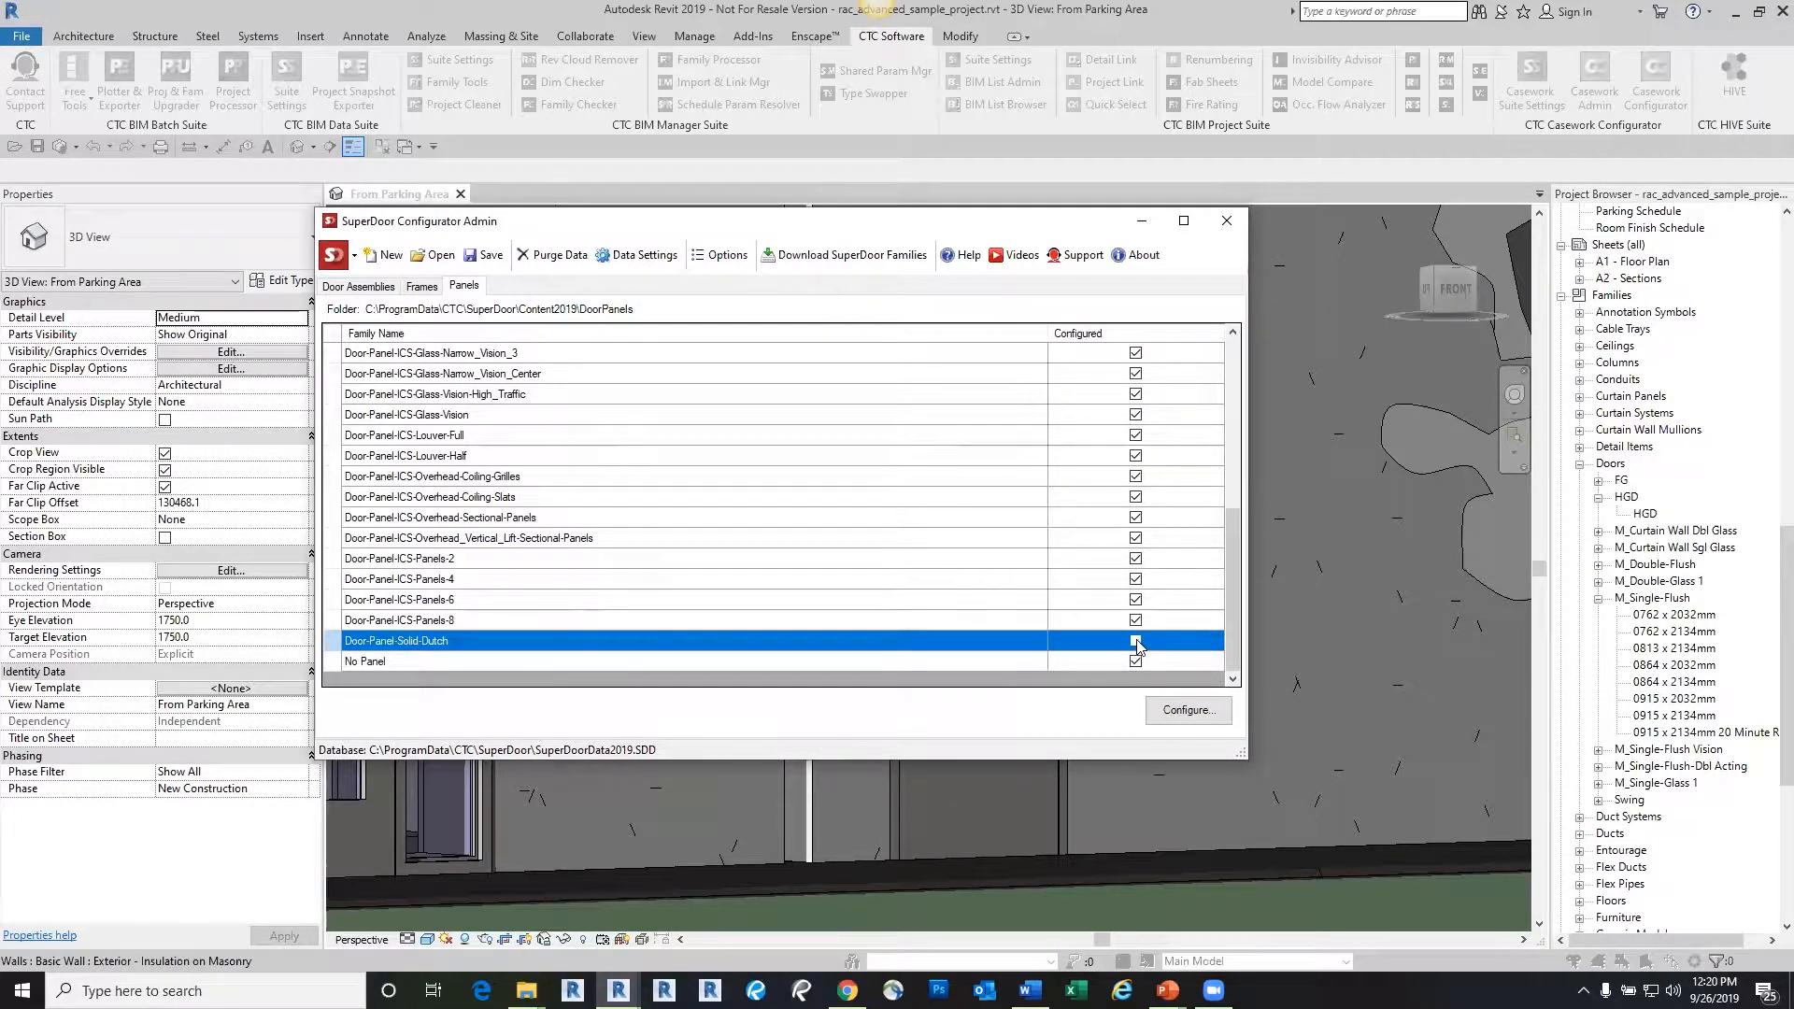
pyautogui.click(1190, 714)
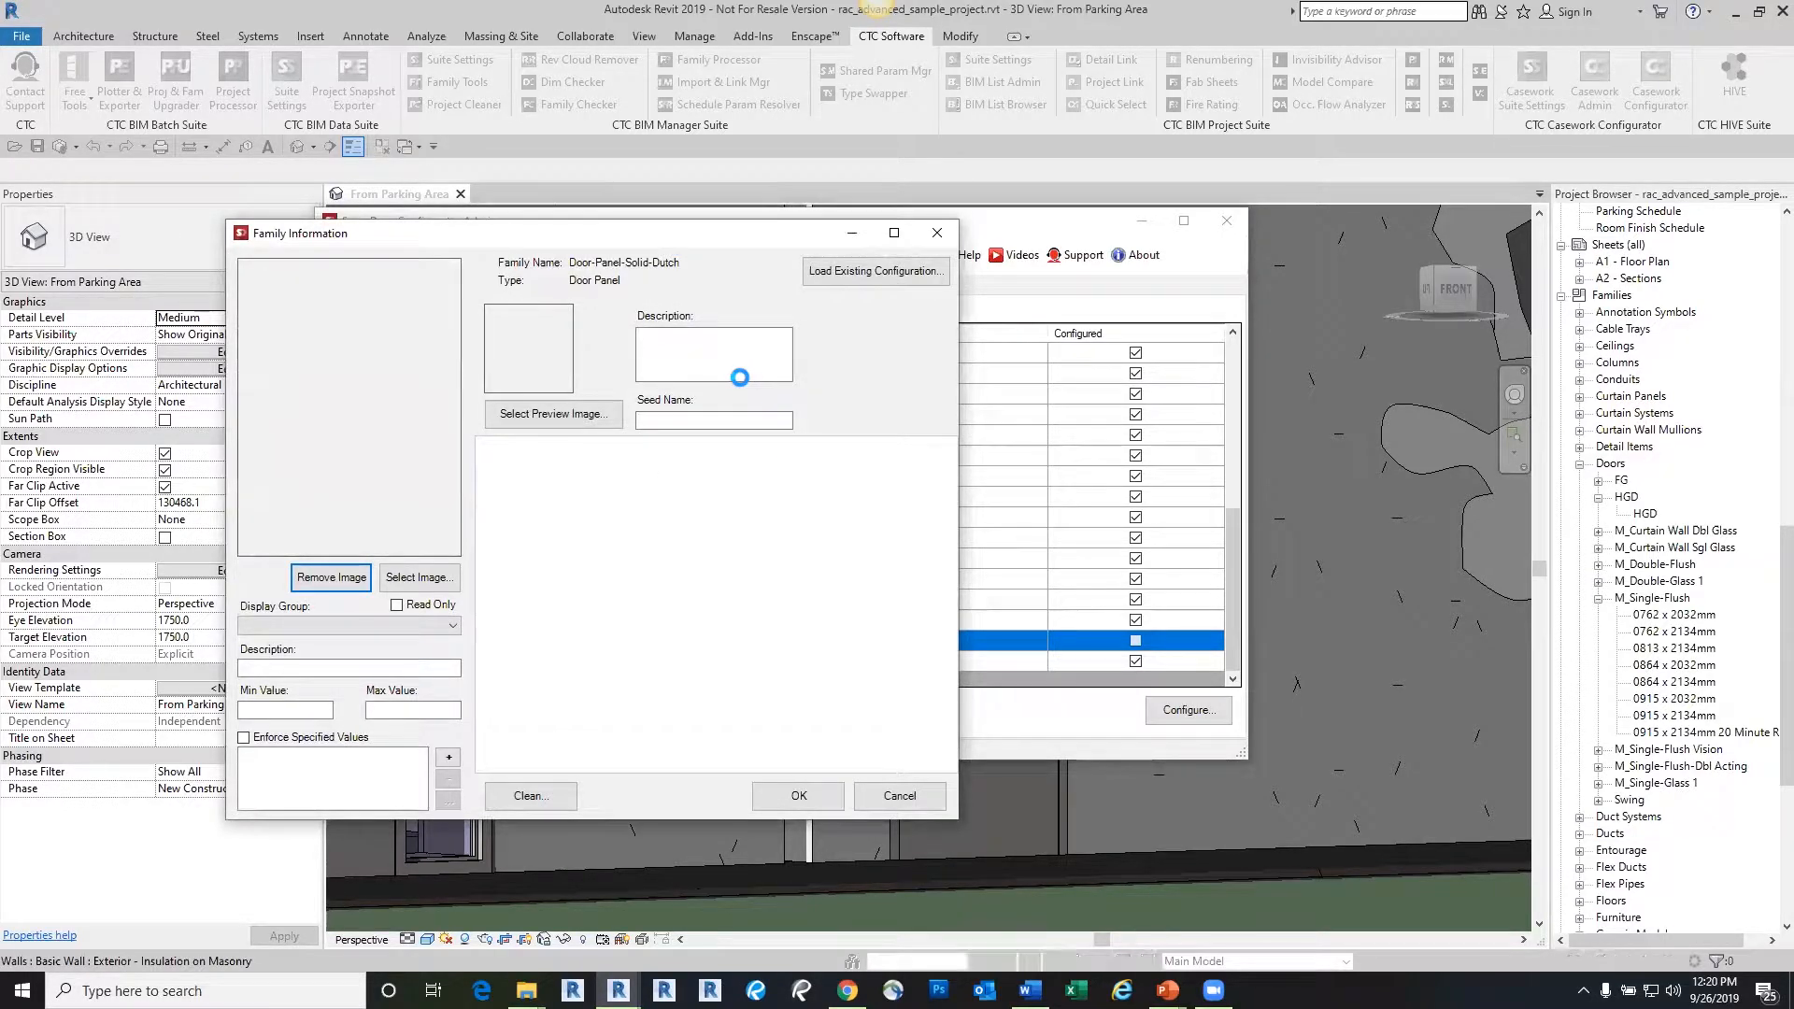
pyautogui.moveTo(693, 233); pyautogui.dragTo(642, 126)
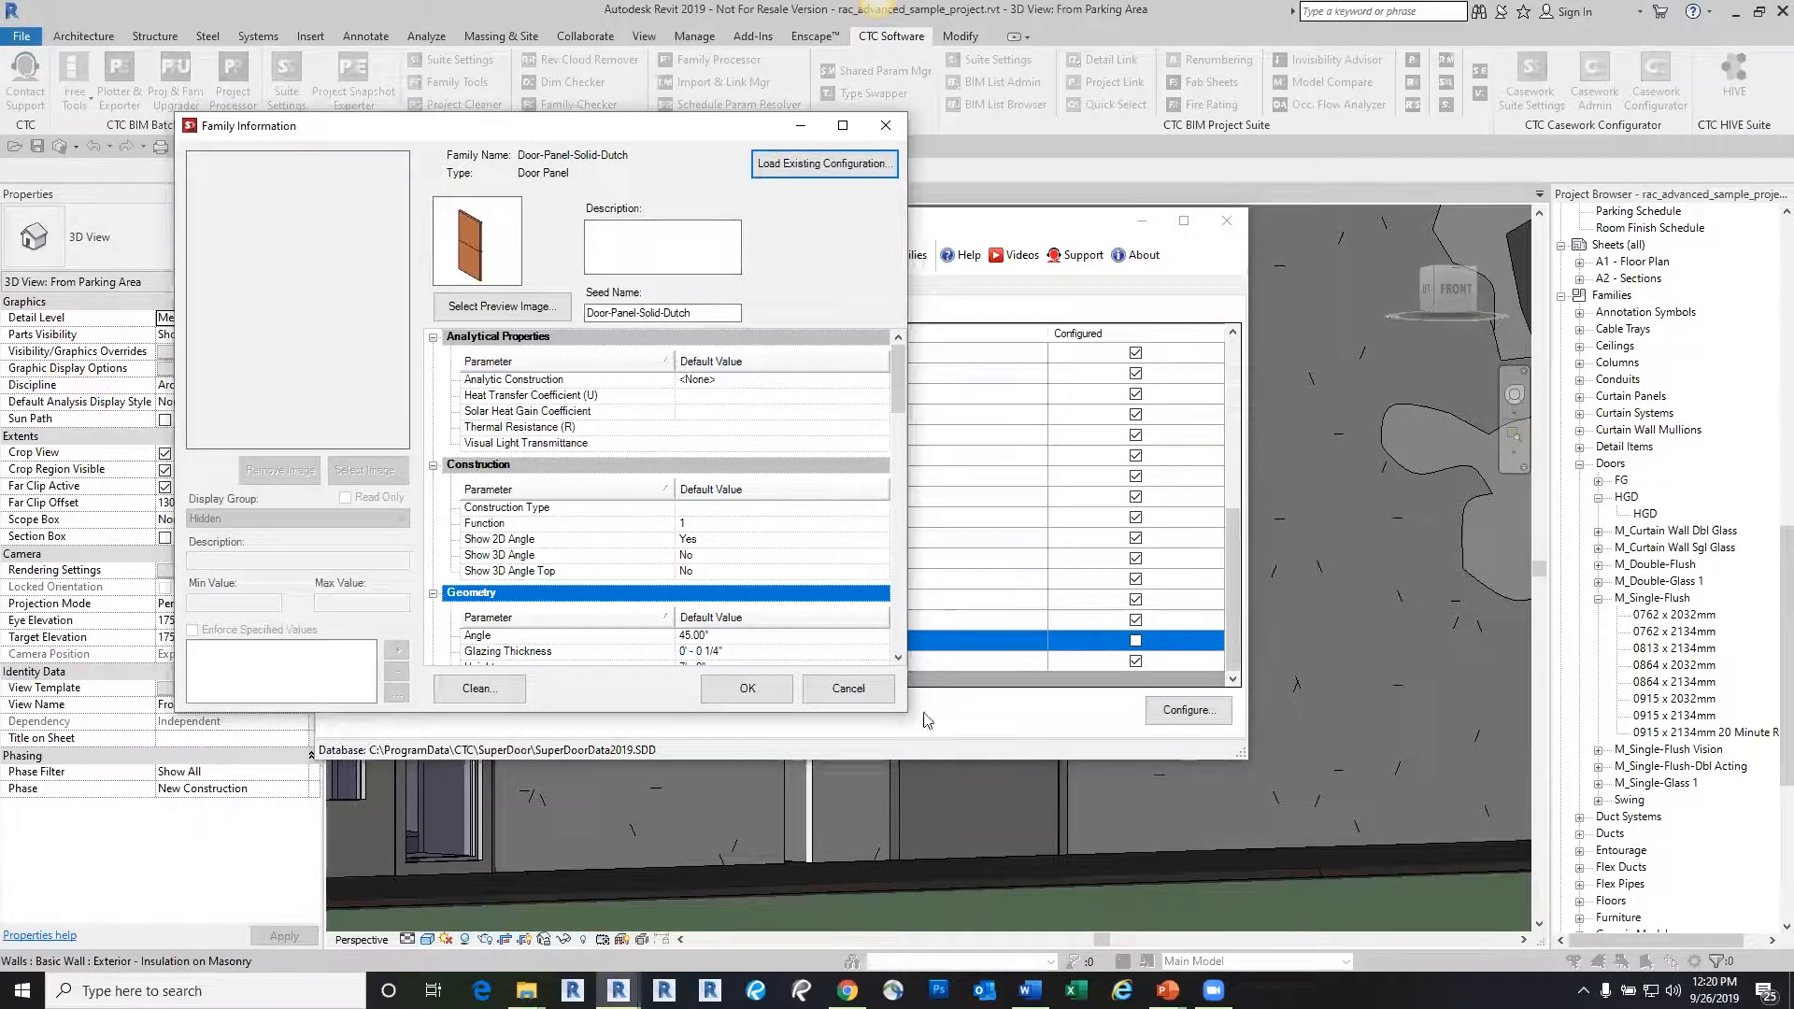
pyautogui.moveTo(904, 715); pyautogui.dragTo(1003, 870)
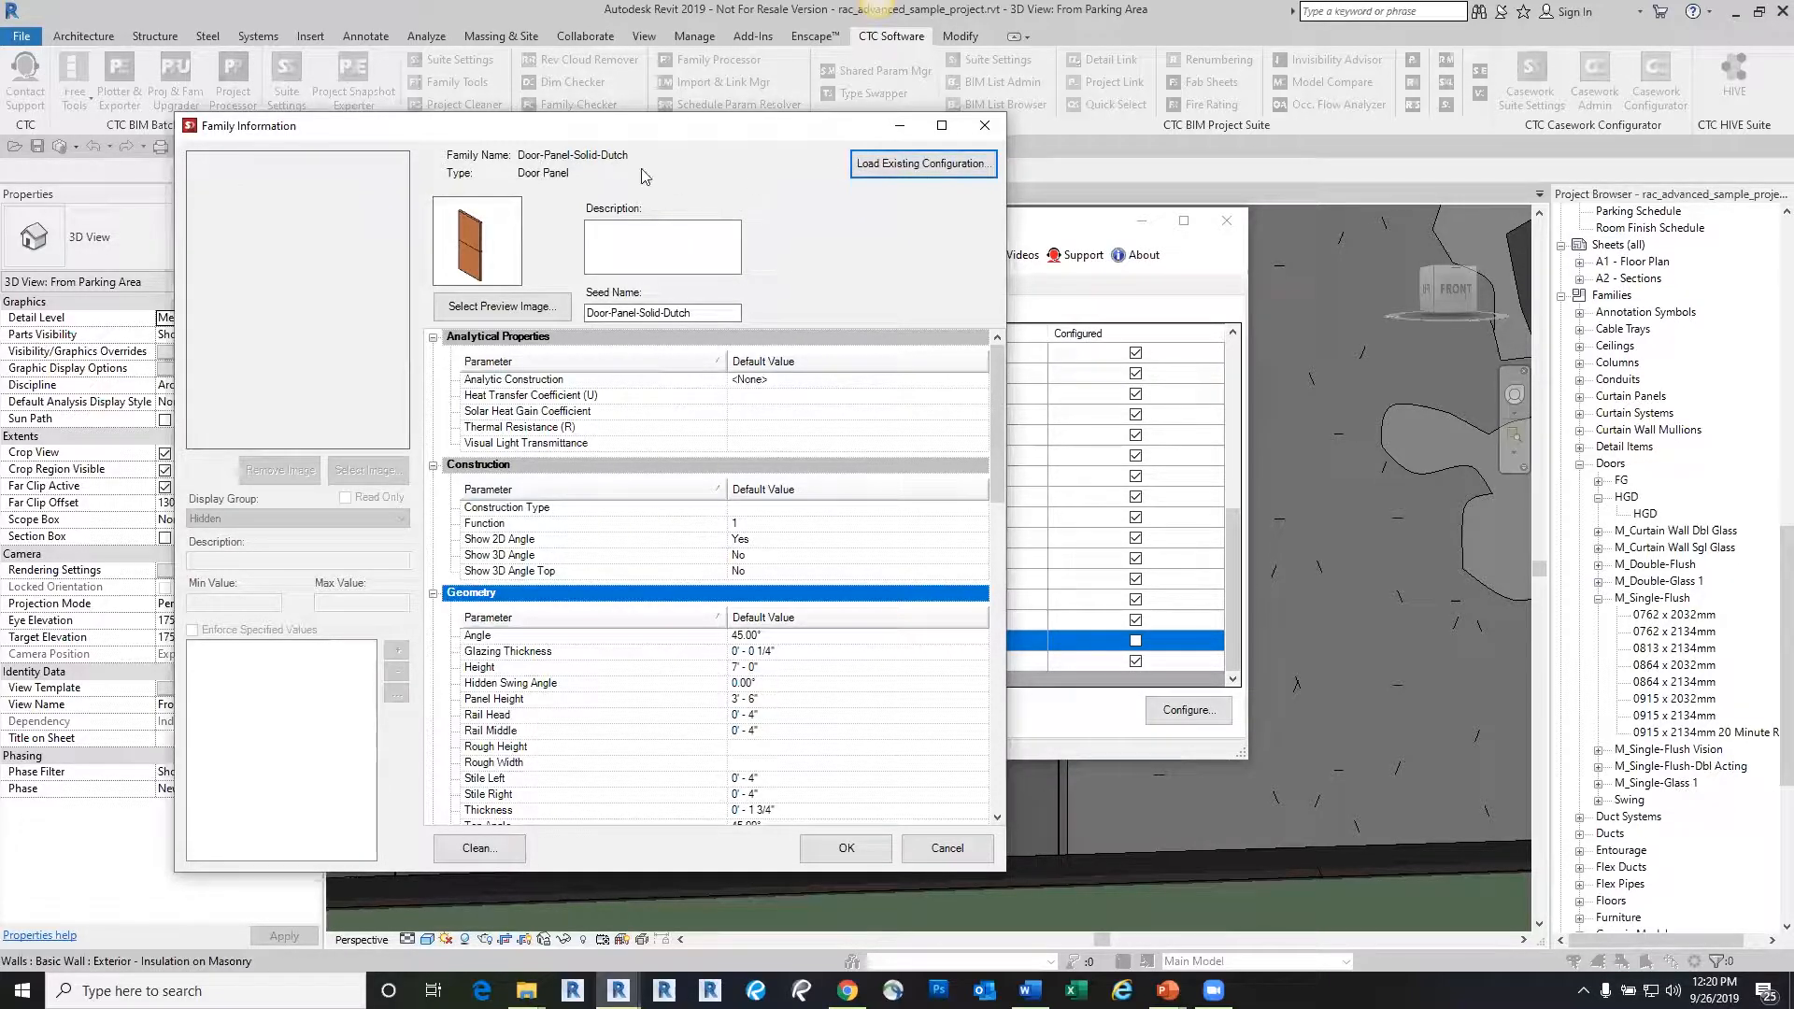
# Load the existing configuration of the parent family Door-Panel-ICS-Glass-Half-Dutch into the solid Dutch panel, including parameter image assignments
pyautogui.click(919, 164)
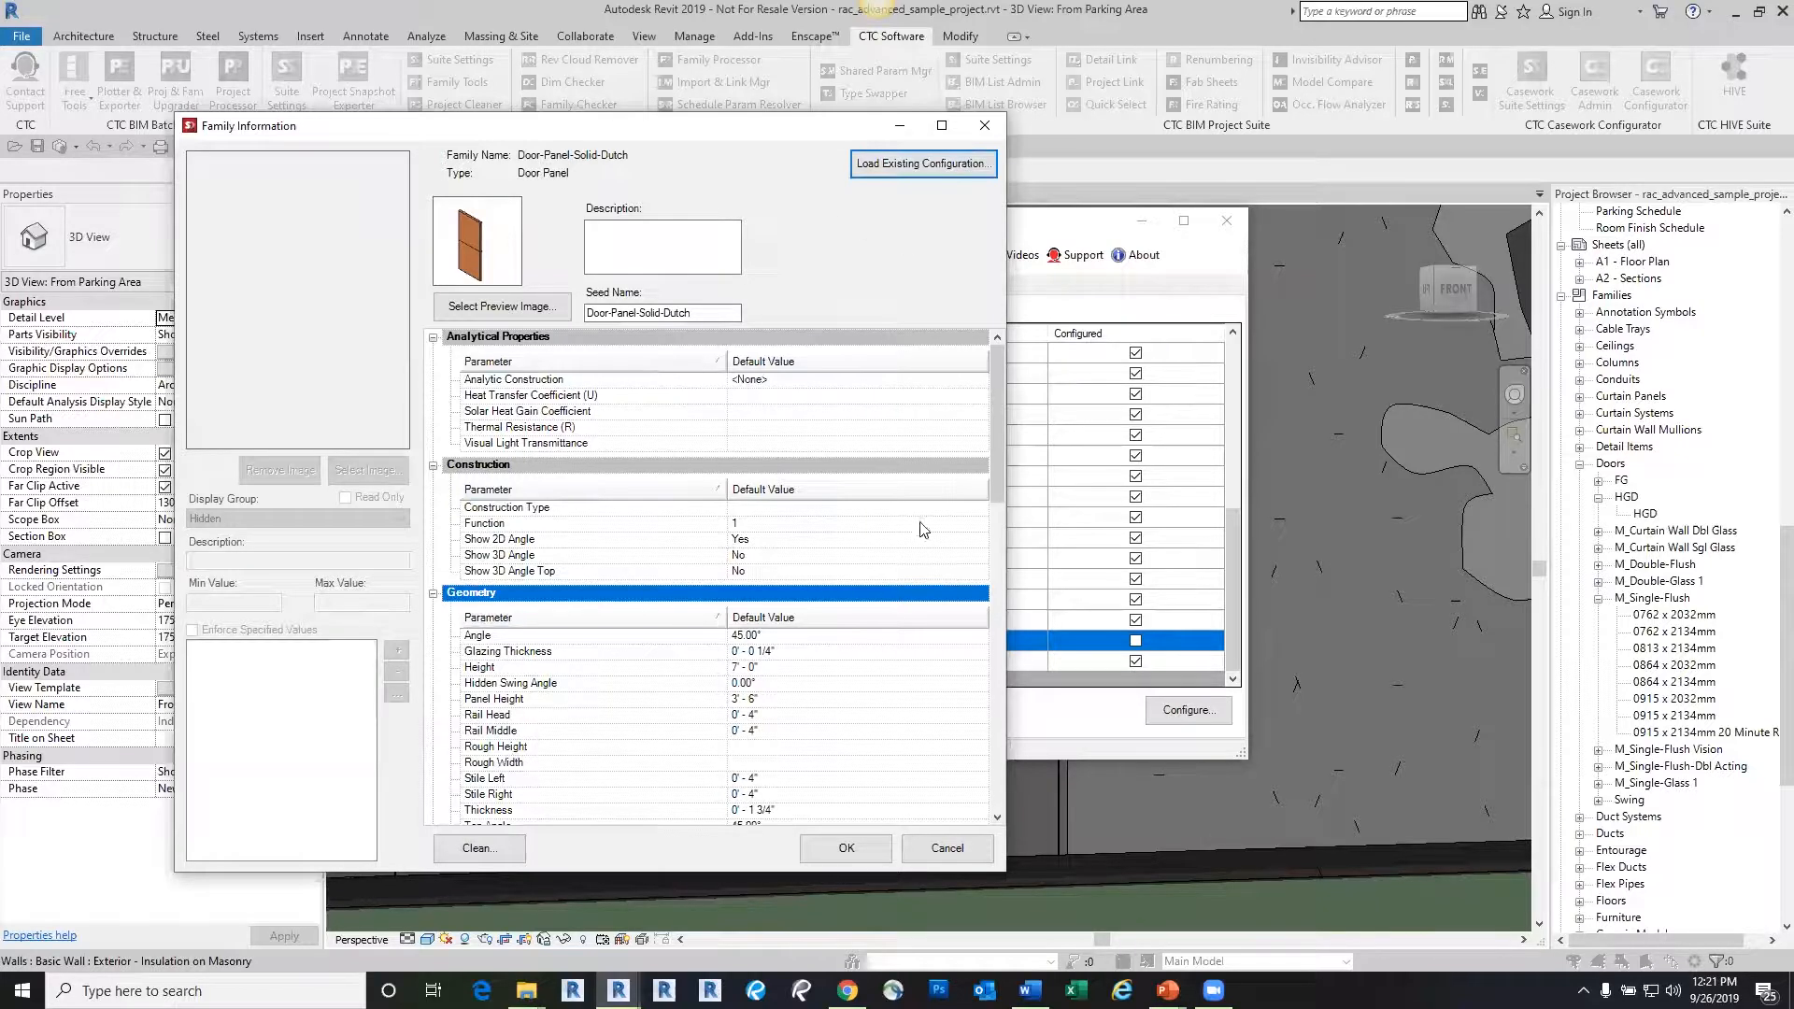
pyautogui.click(899, 171)
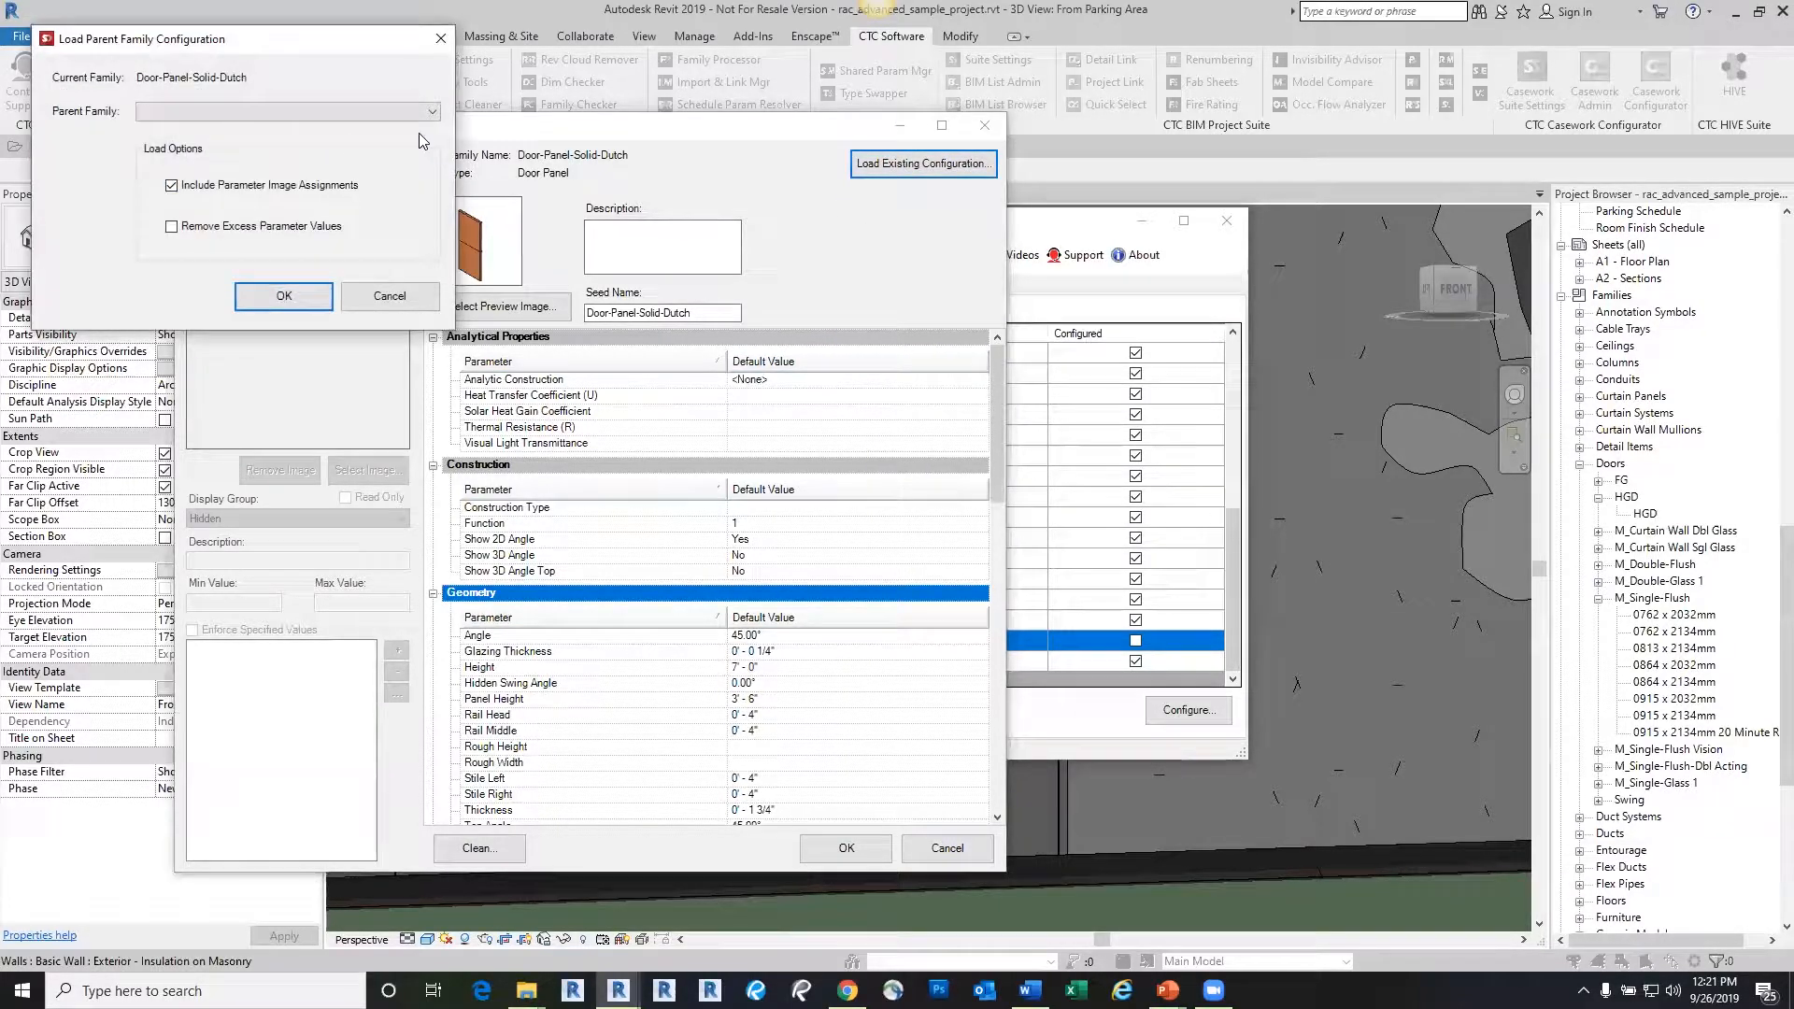
pyautogui.click(435, 112)
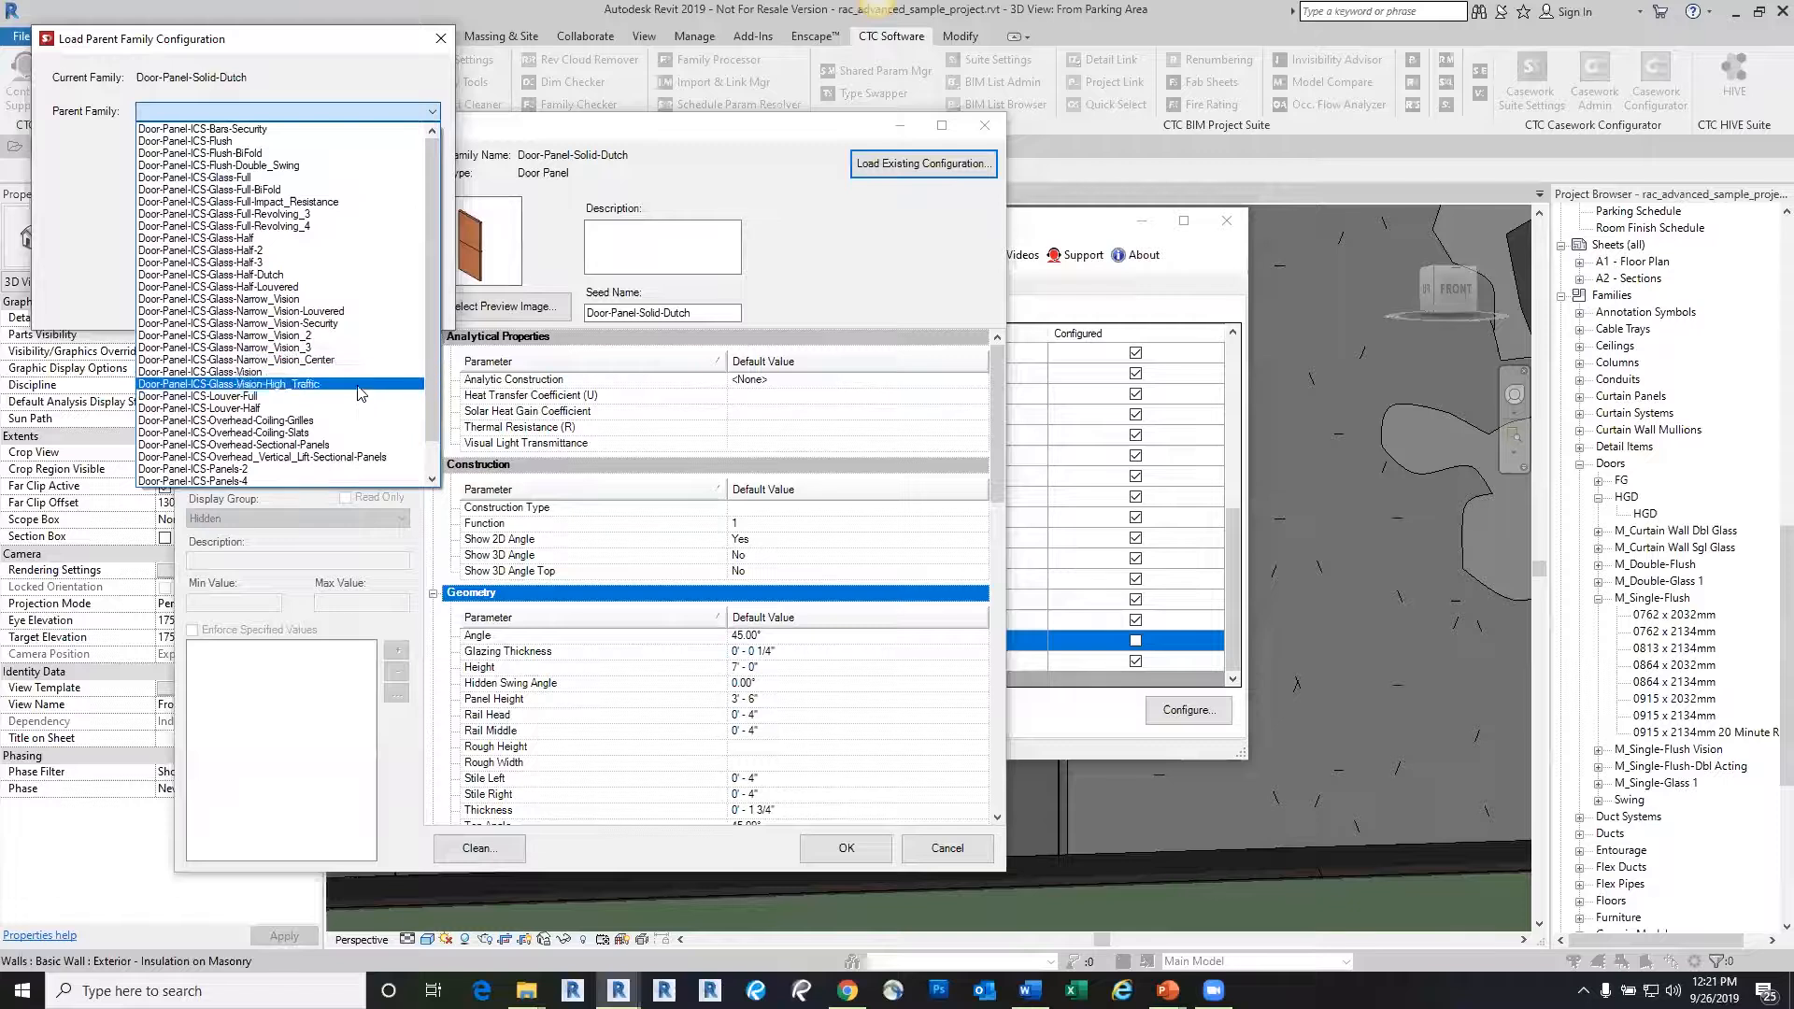
pyautogui.scroll(-1, 348, 346)
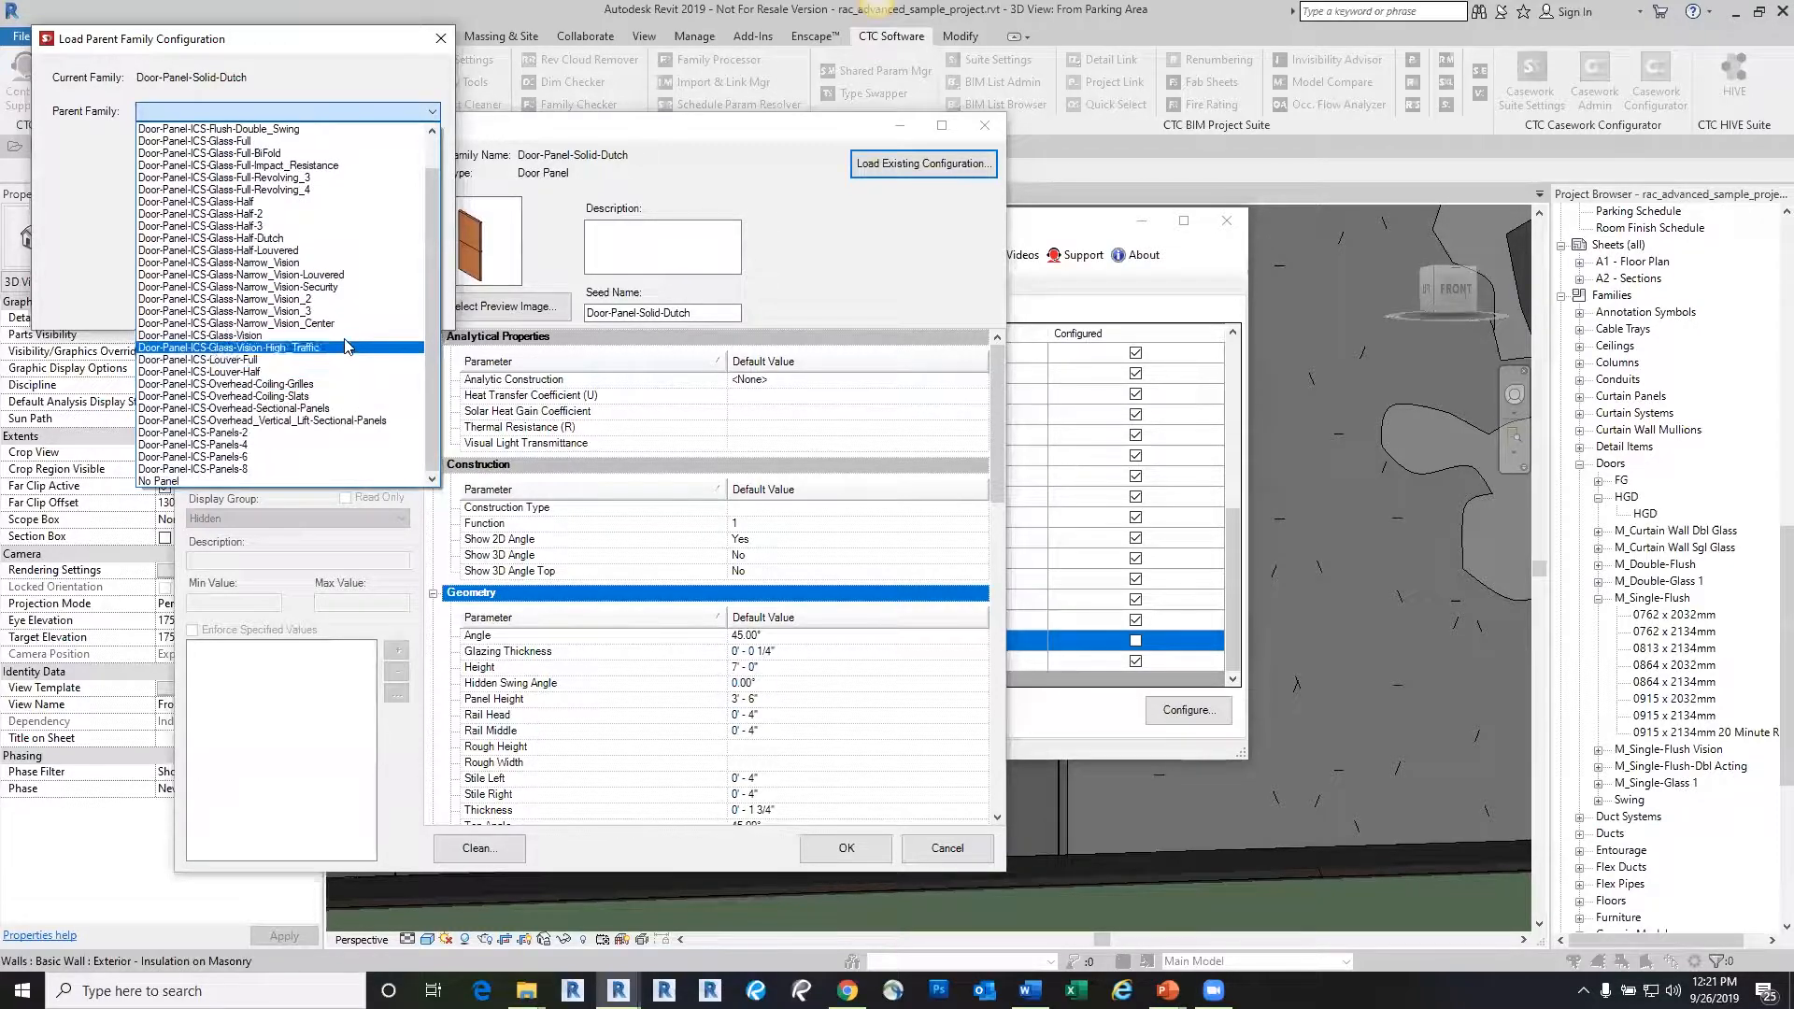
pyautogui.click(241, 238)
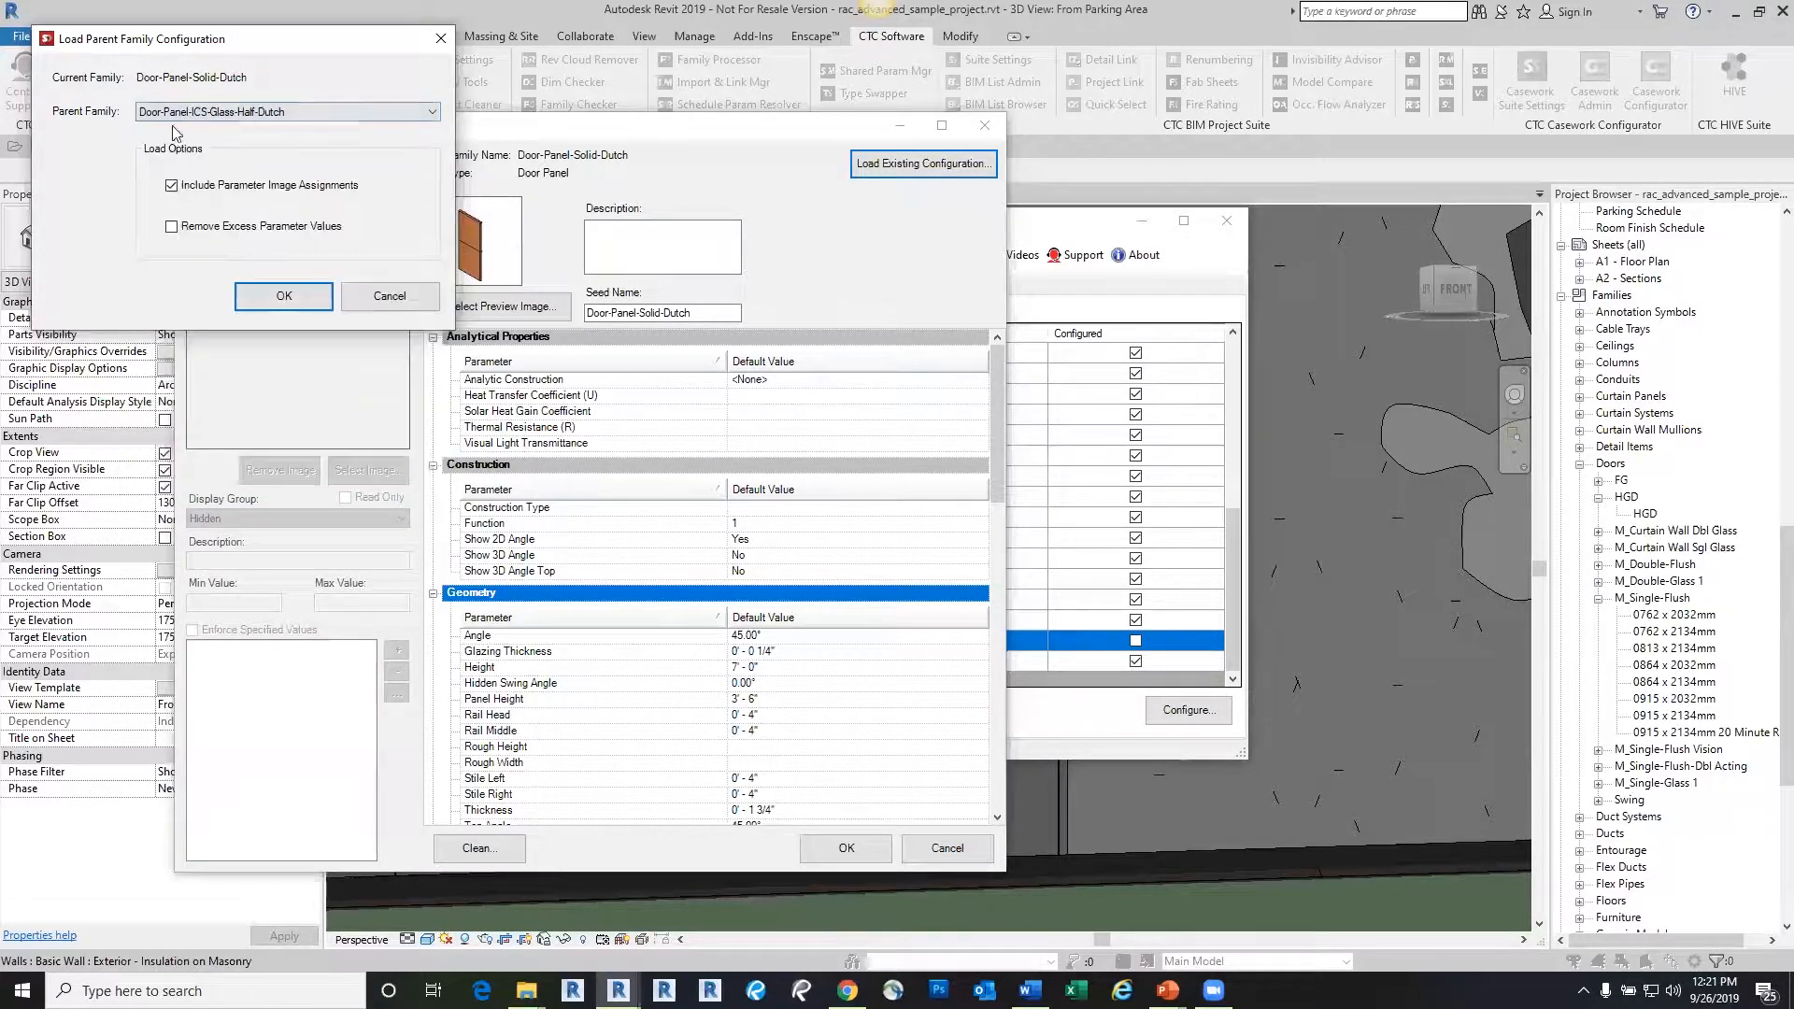
pyautogui.click(284, 296)
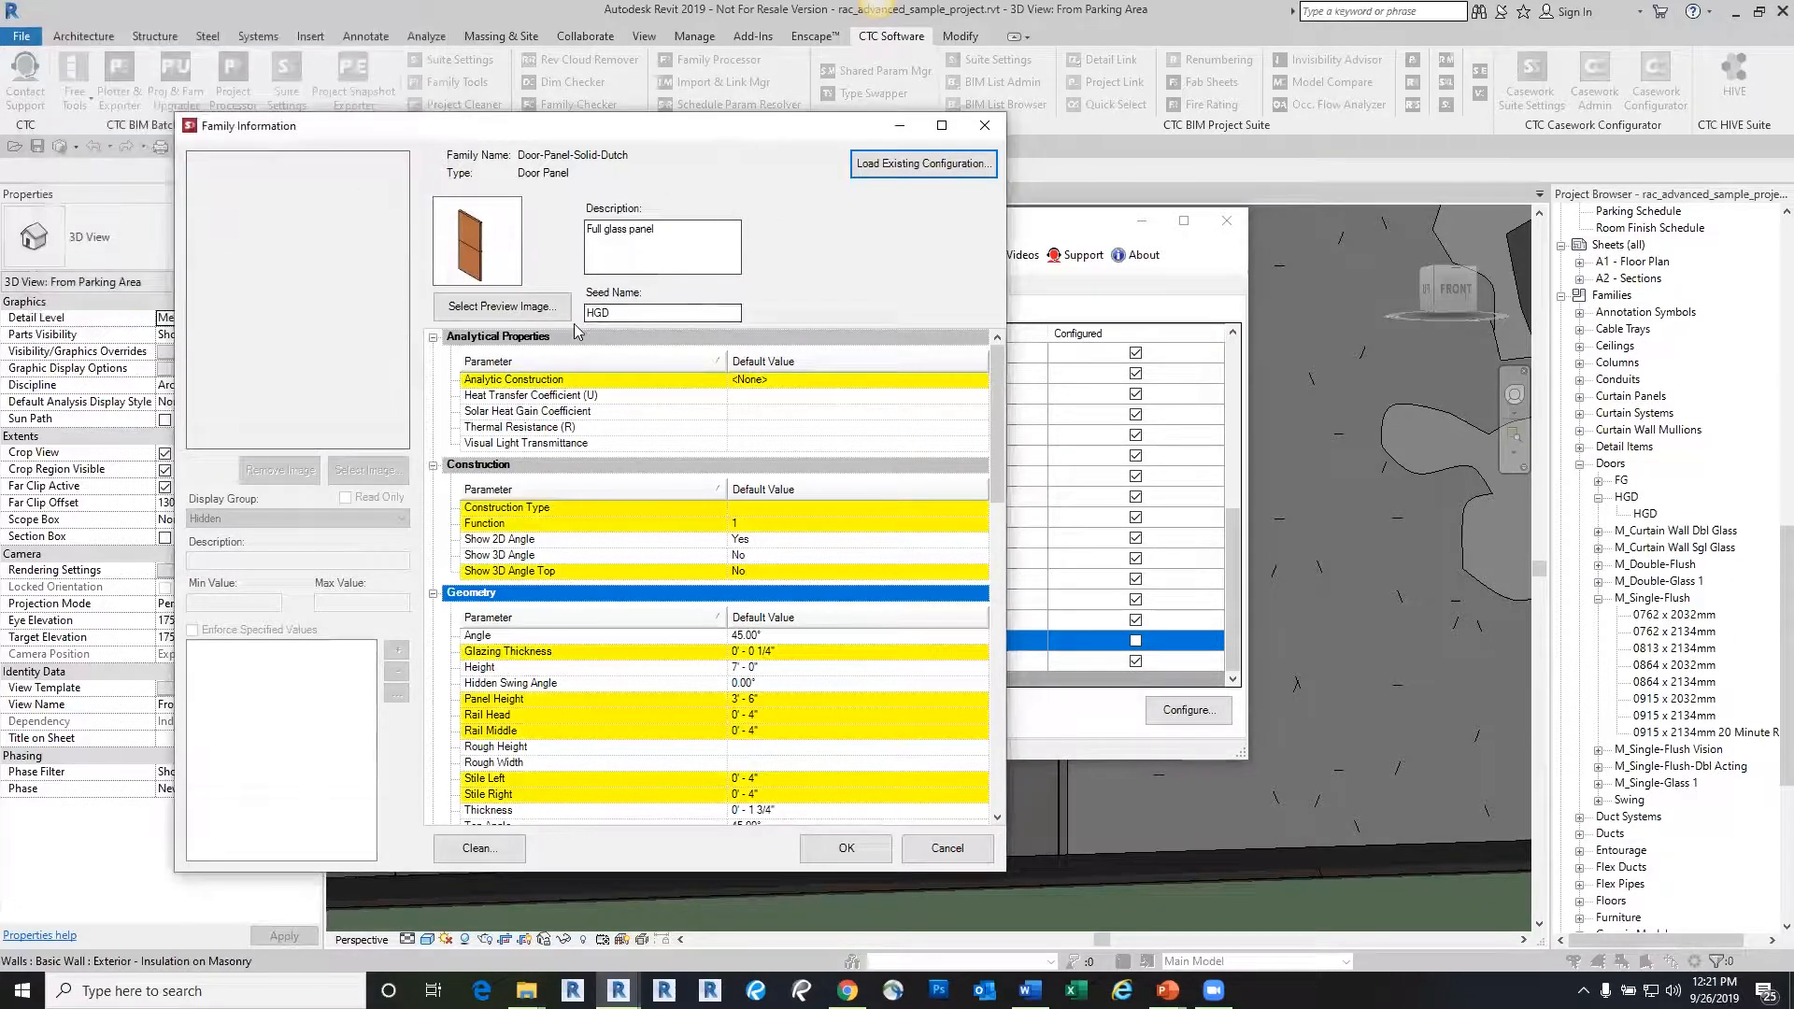
# Change the panel's description to "Full Solid panel" and its seed name to FSD
pyautogui.click(626, 230)
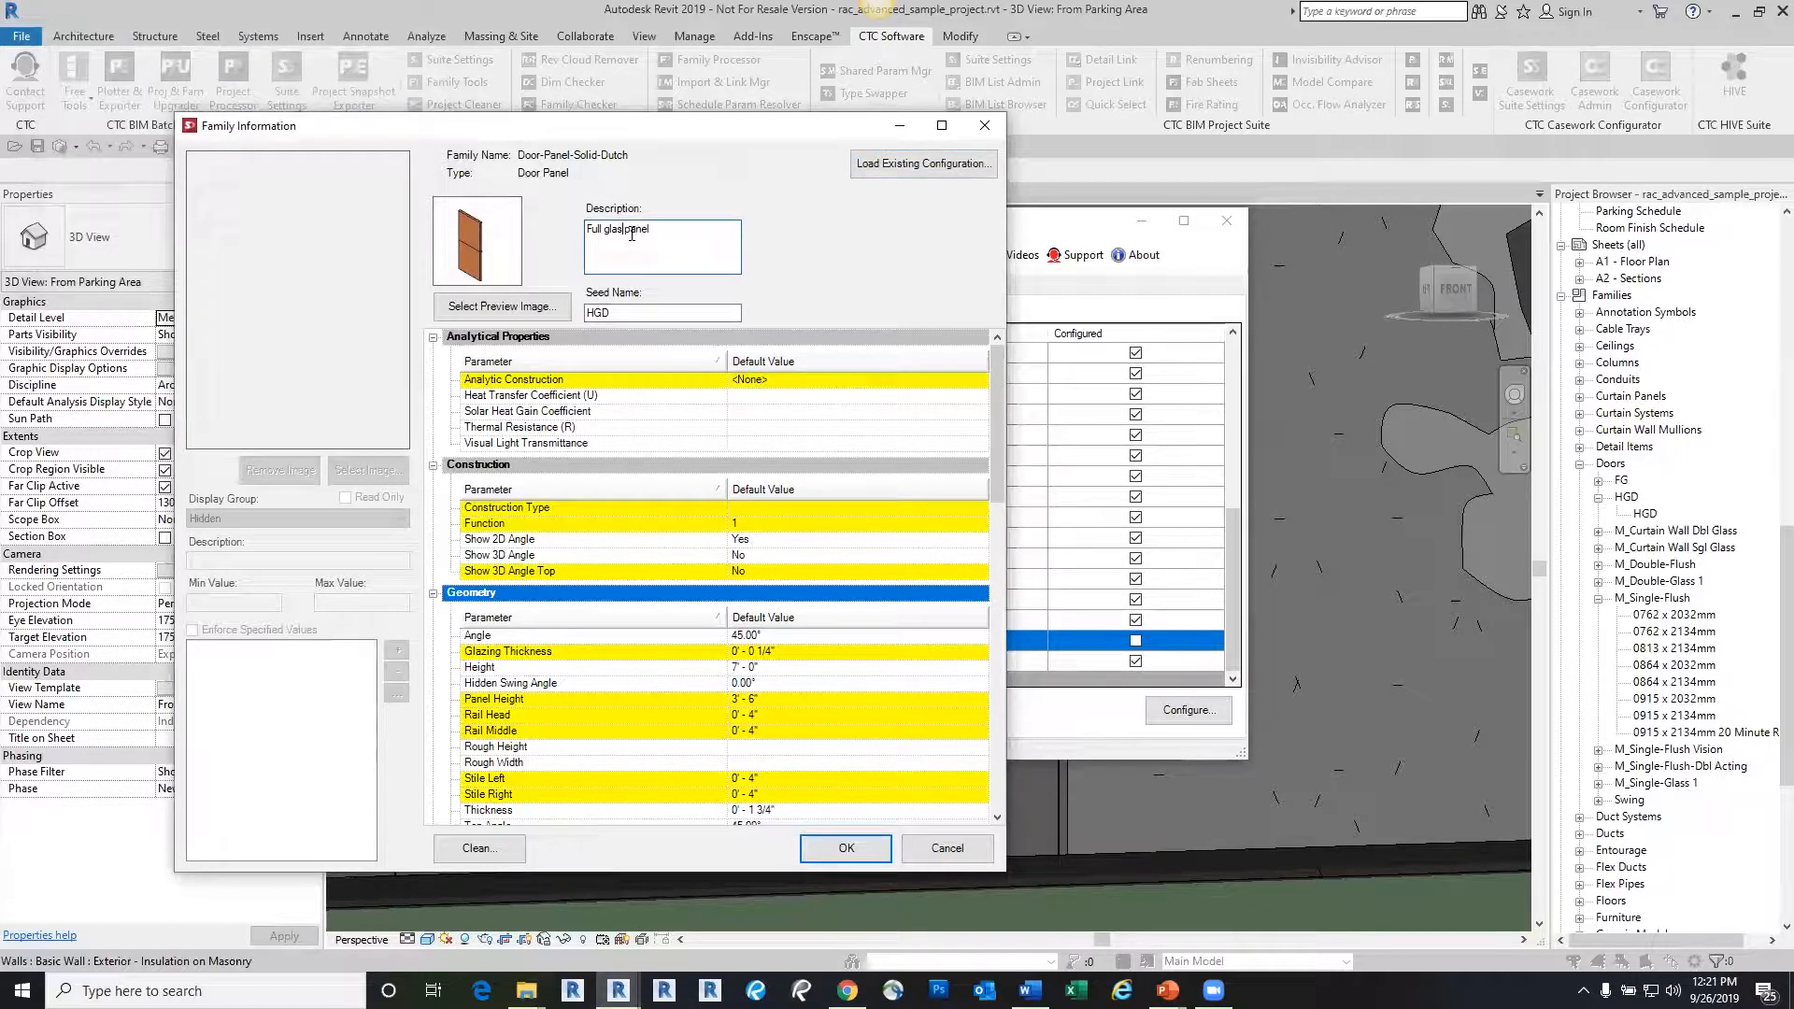
pyautogui.press('BackSpace')
pyautogui.write('Solid')
pyautogui.click(613, 313)
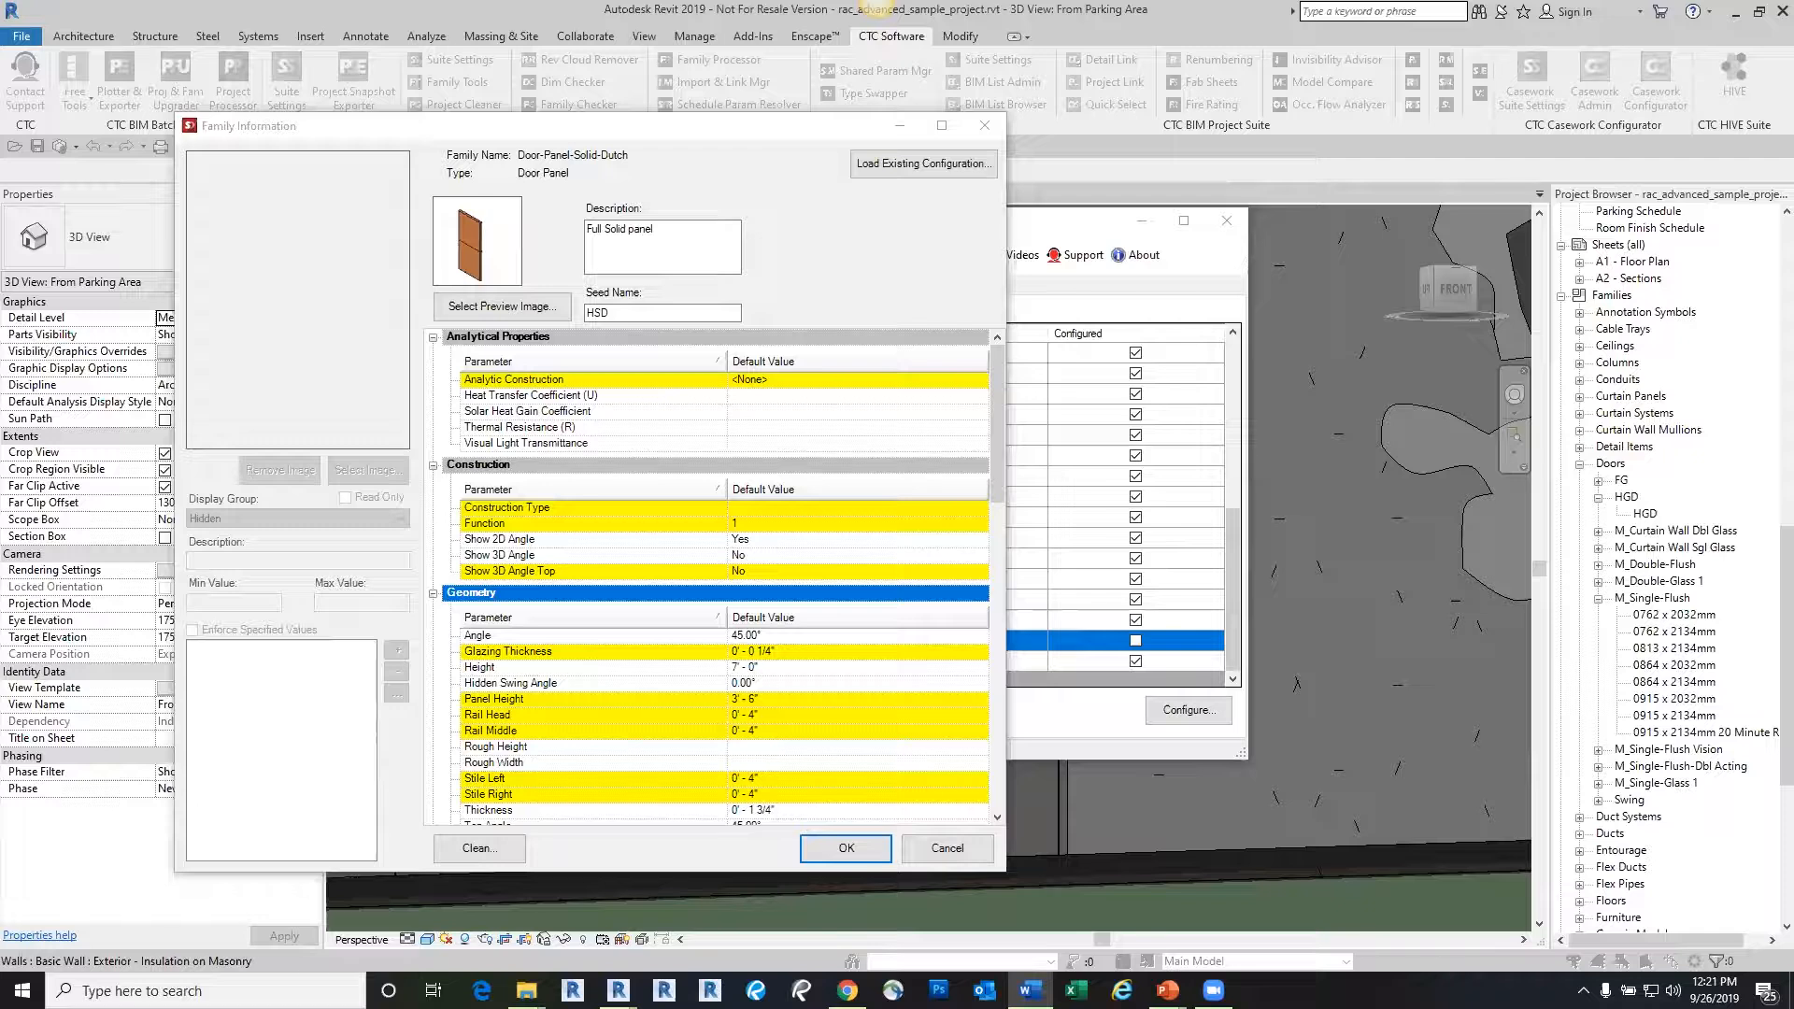
pyautogui.click(596, 312)
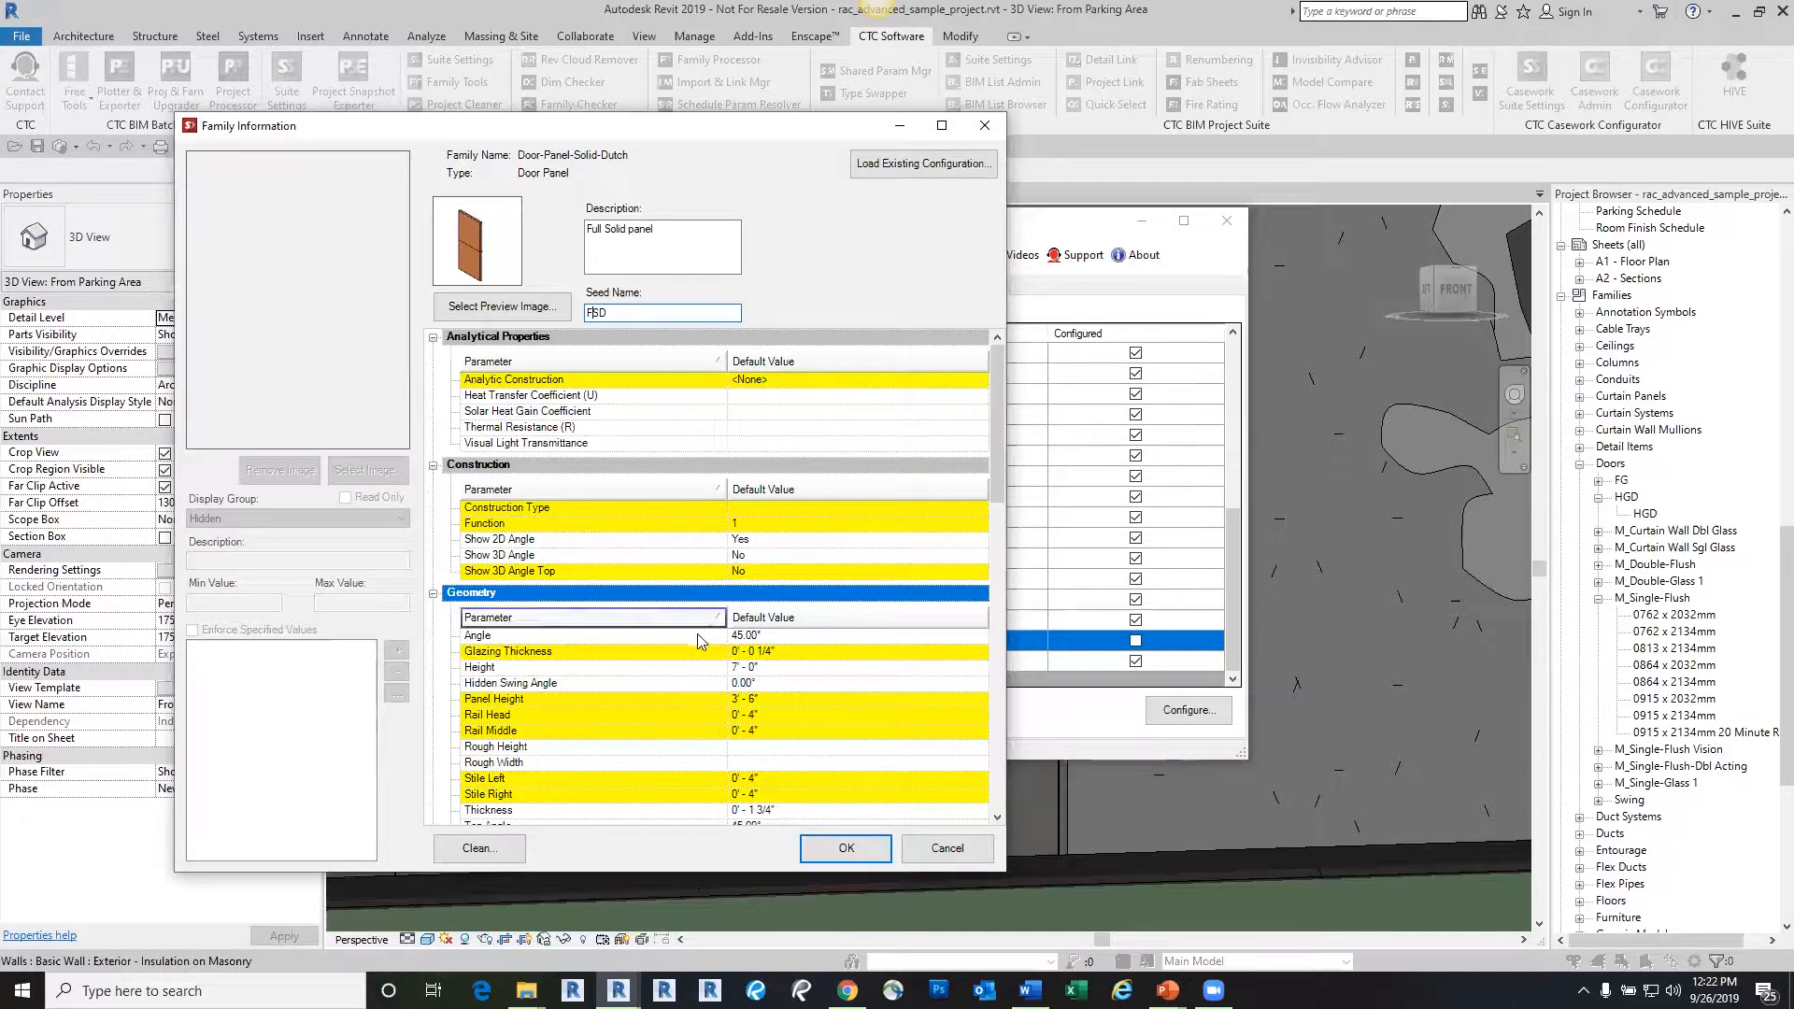
# Examine the solid Dutch panel's parameter groups and their highlighted parameters from Analytical Properties through Other
pyautogui.scroll(-3, 697, 633)
pyautogui.scroll(-8, 697, 634)
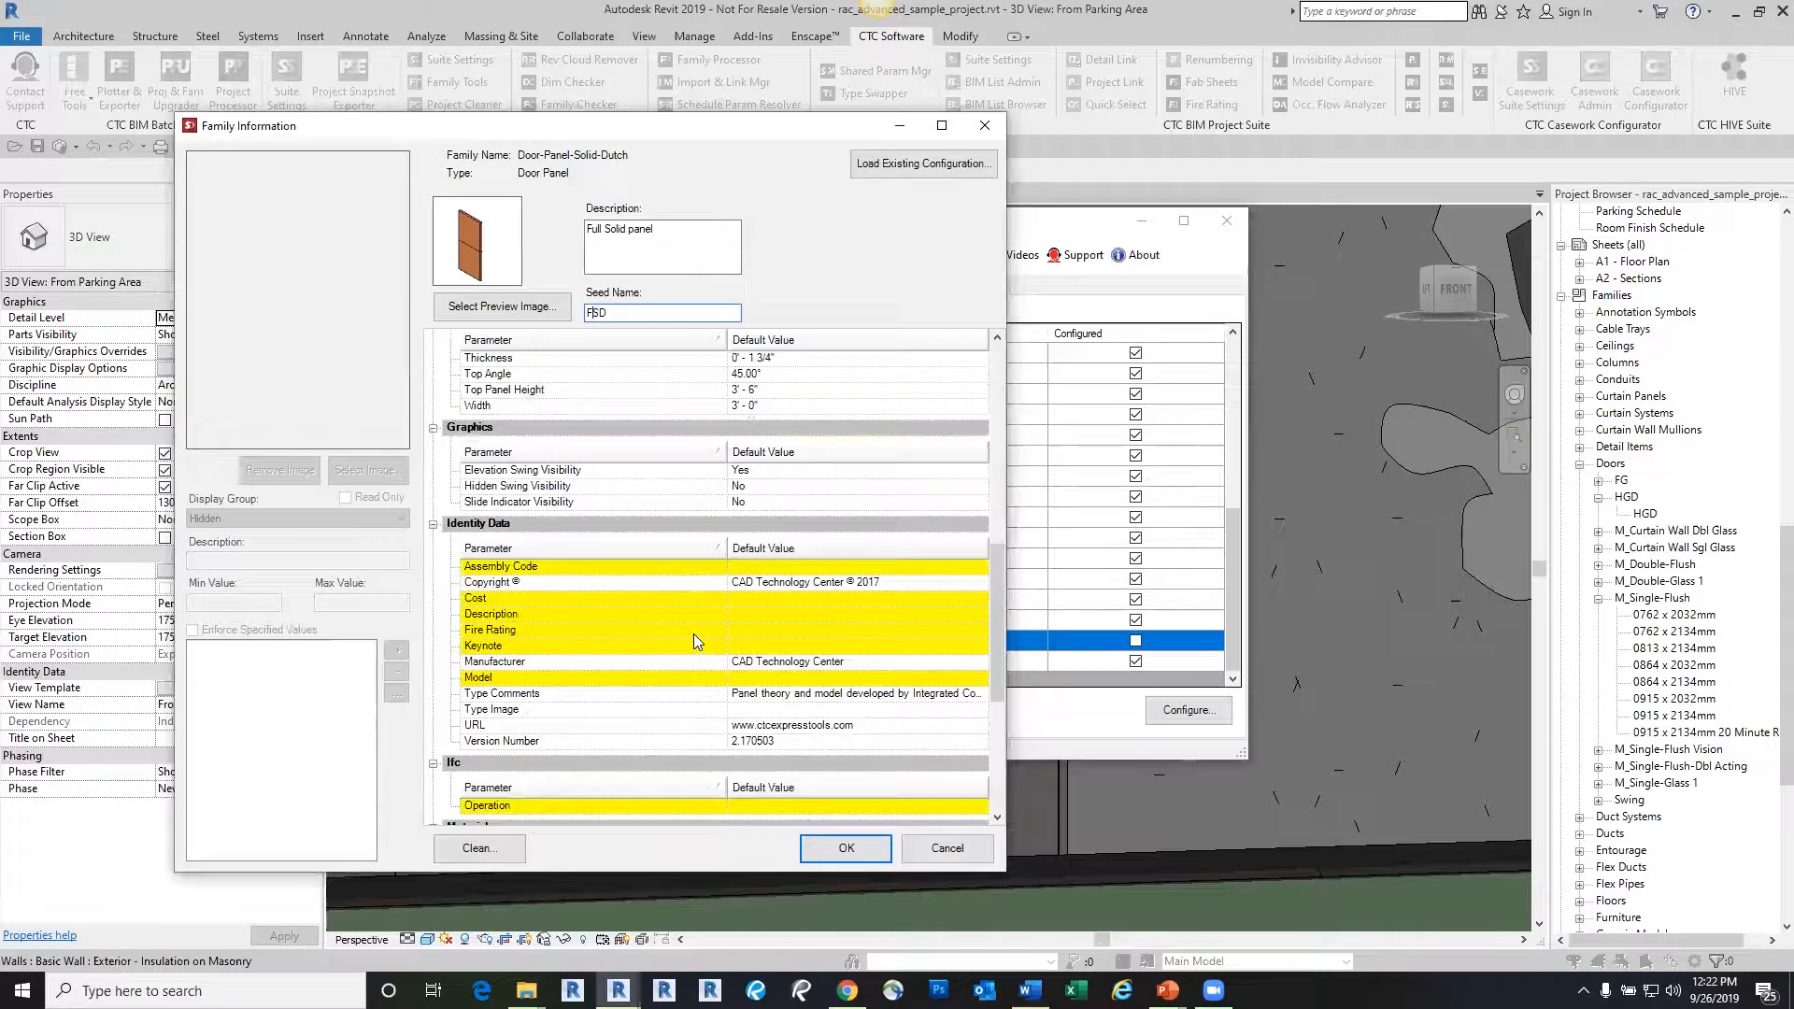
pyautogui.scroll(-1, 693, 634)
pyautogui.scroll(-2, 693, 635)
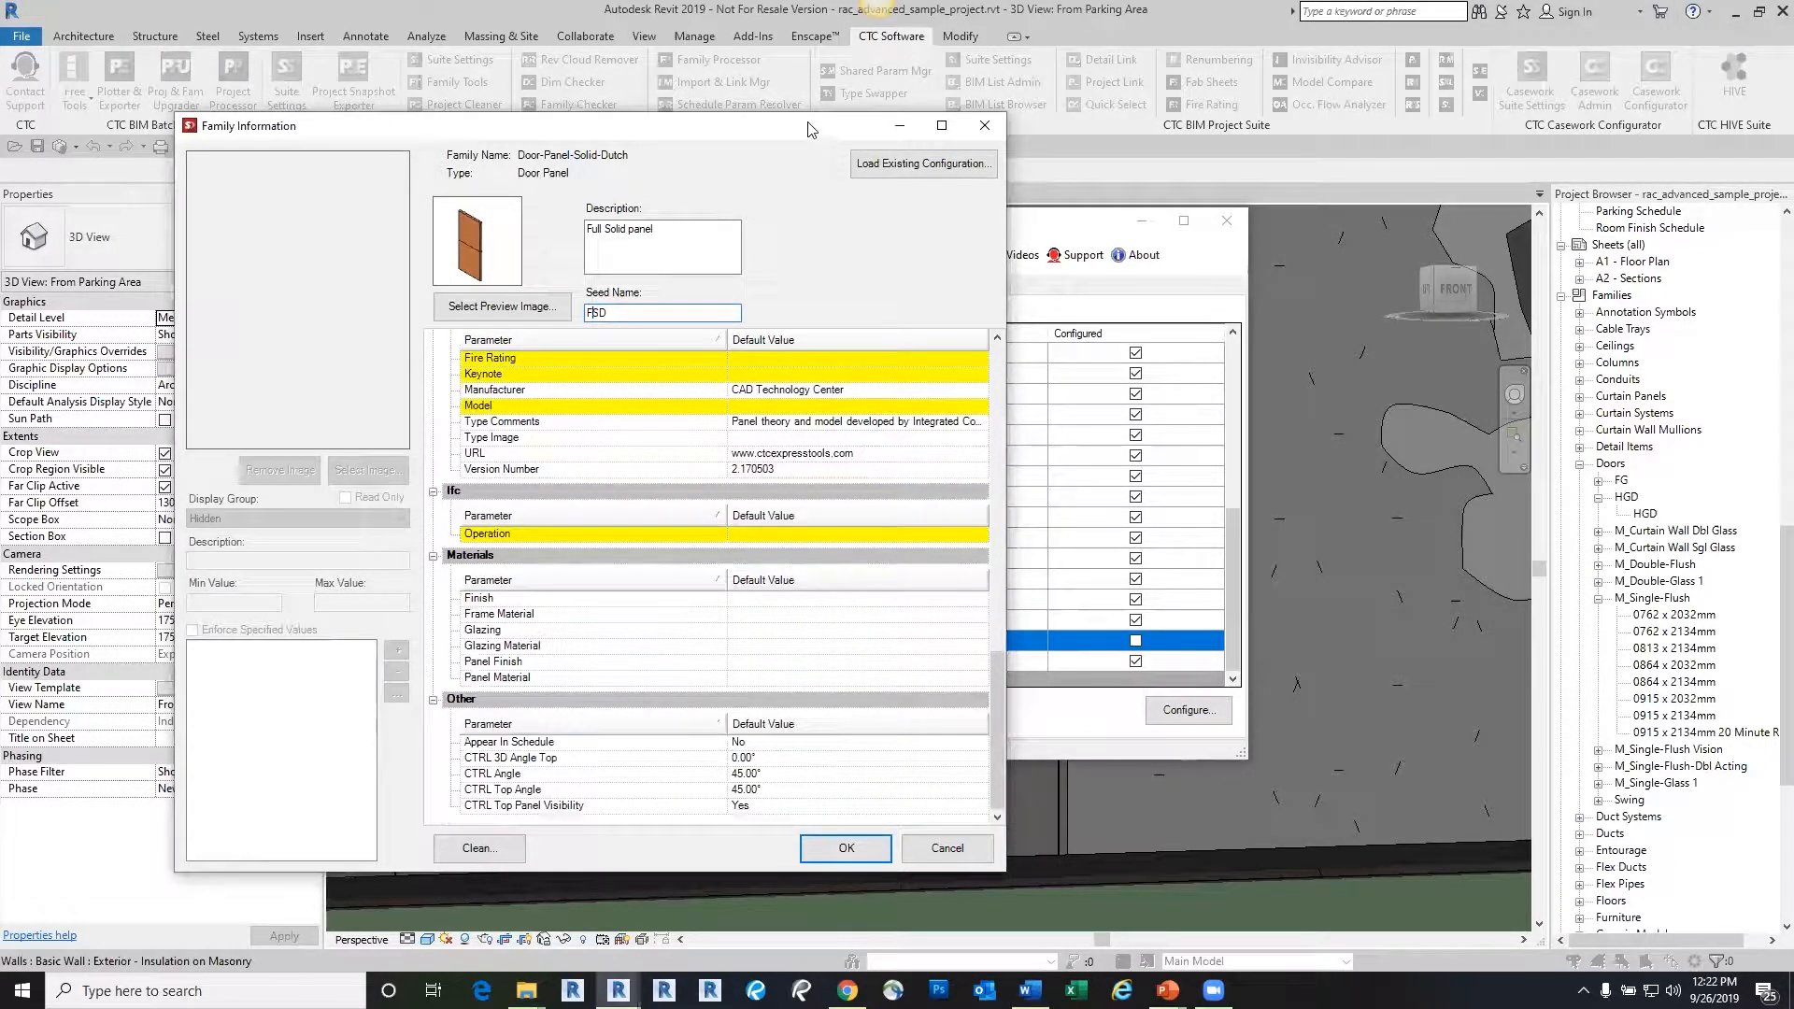
pyautogui.moveTo(807, 125); pyautogui.dragTo(729, 106)
pyautogui.scroll(12, 559, 458)
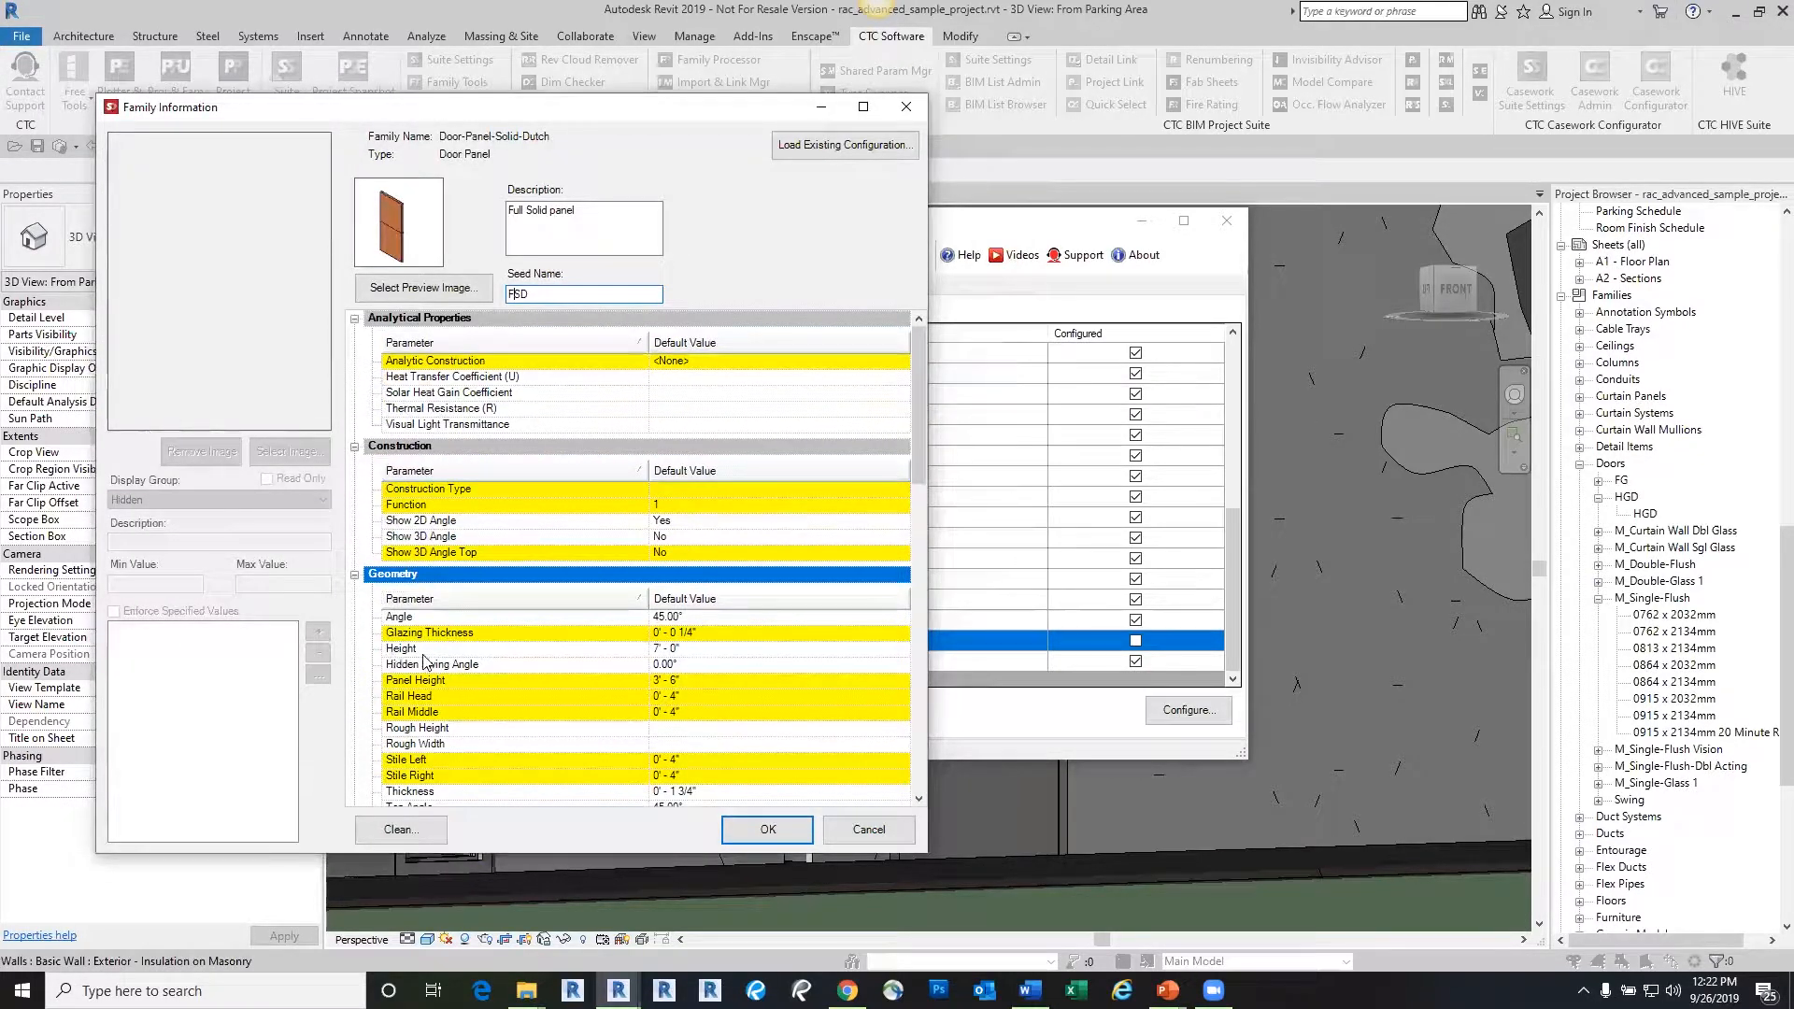
pyautogui.scroll(-3, 468, 631)
pyautogui.scroll(-1, 563, 587)
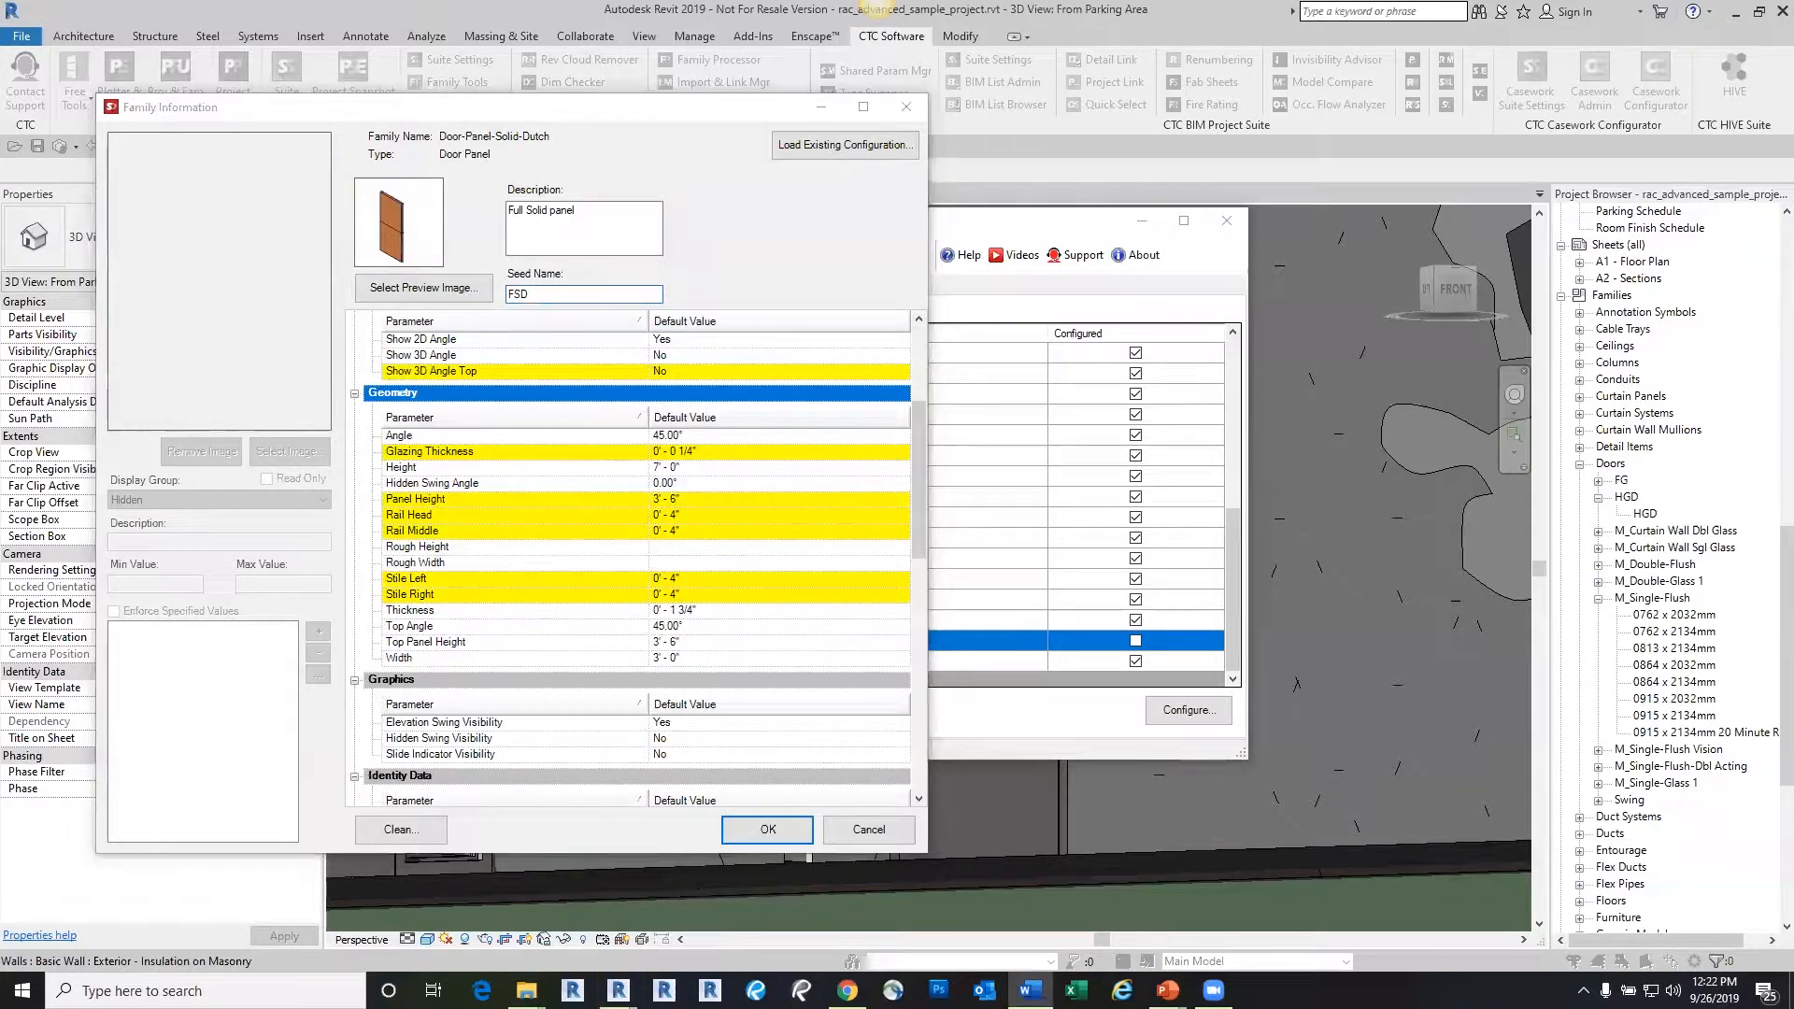
# Accept the solid Dutch panel's configuration and close SuperDoor Admin, saving the changes to the SuperDoor data
pyautogui.click(774, 827)
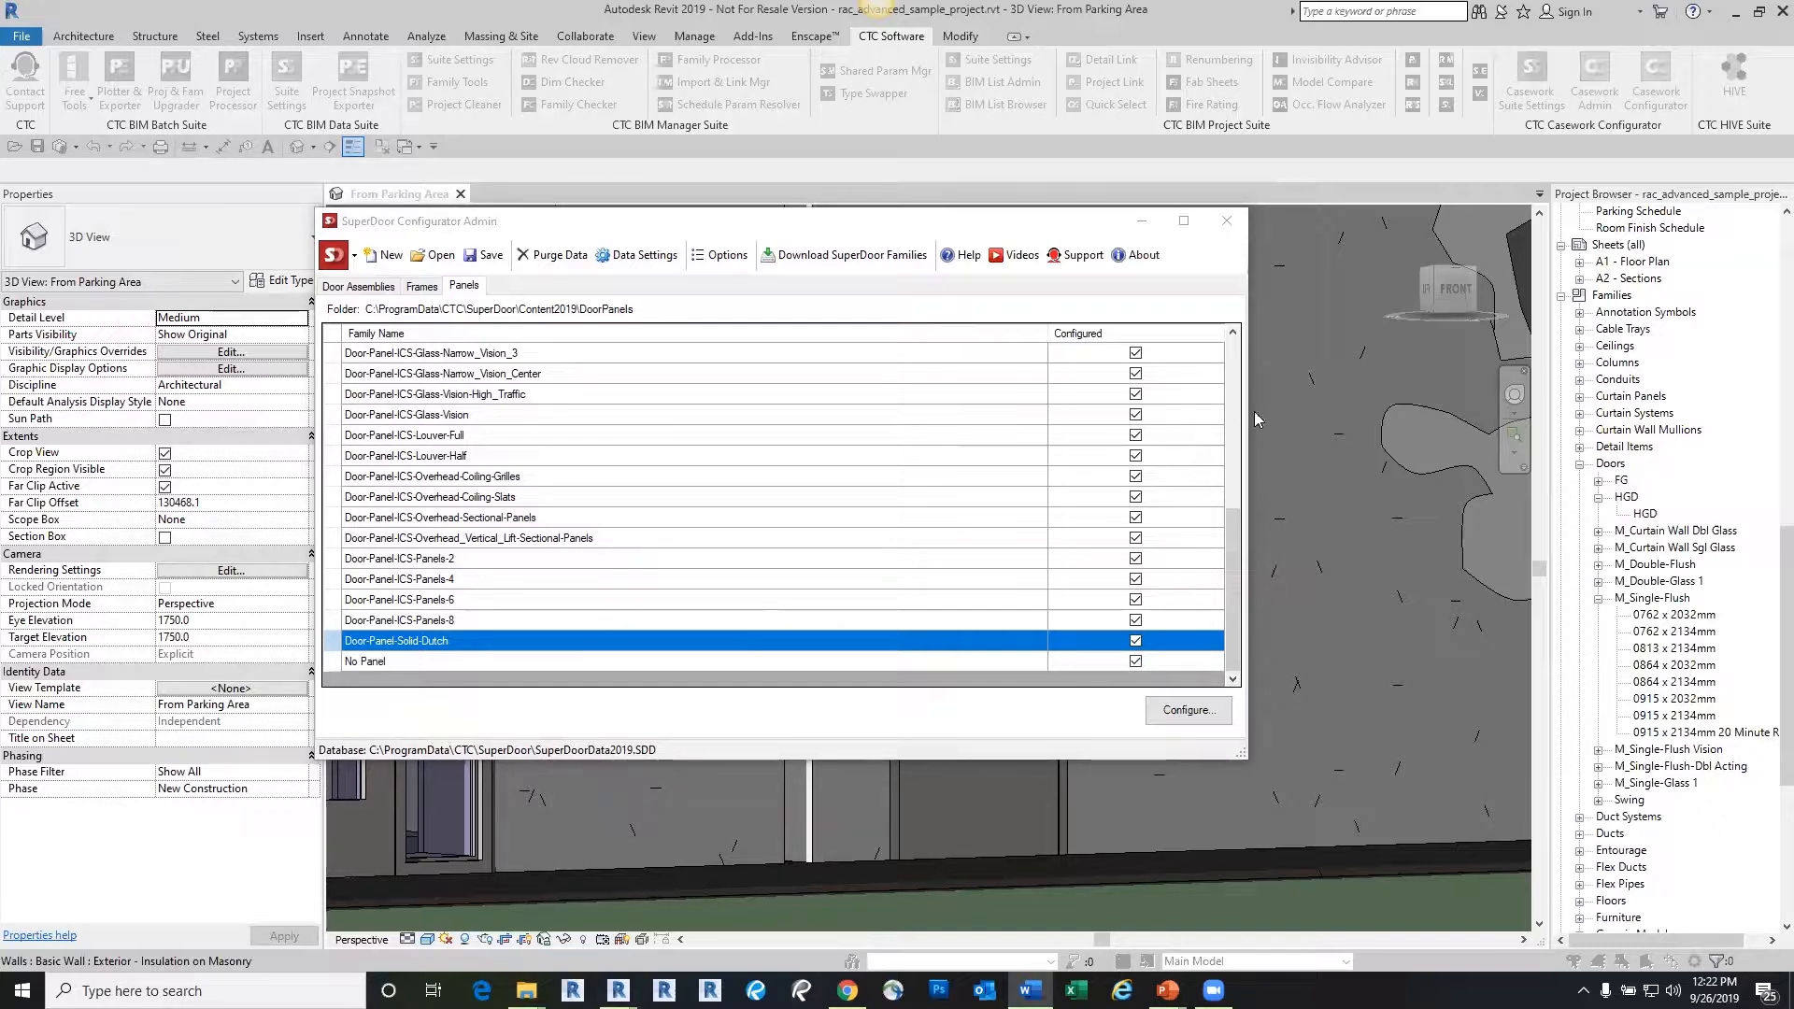
pyautogui.click(1235, 219)
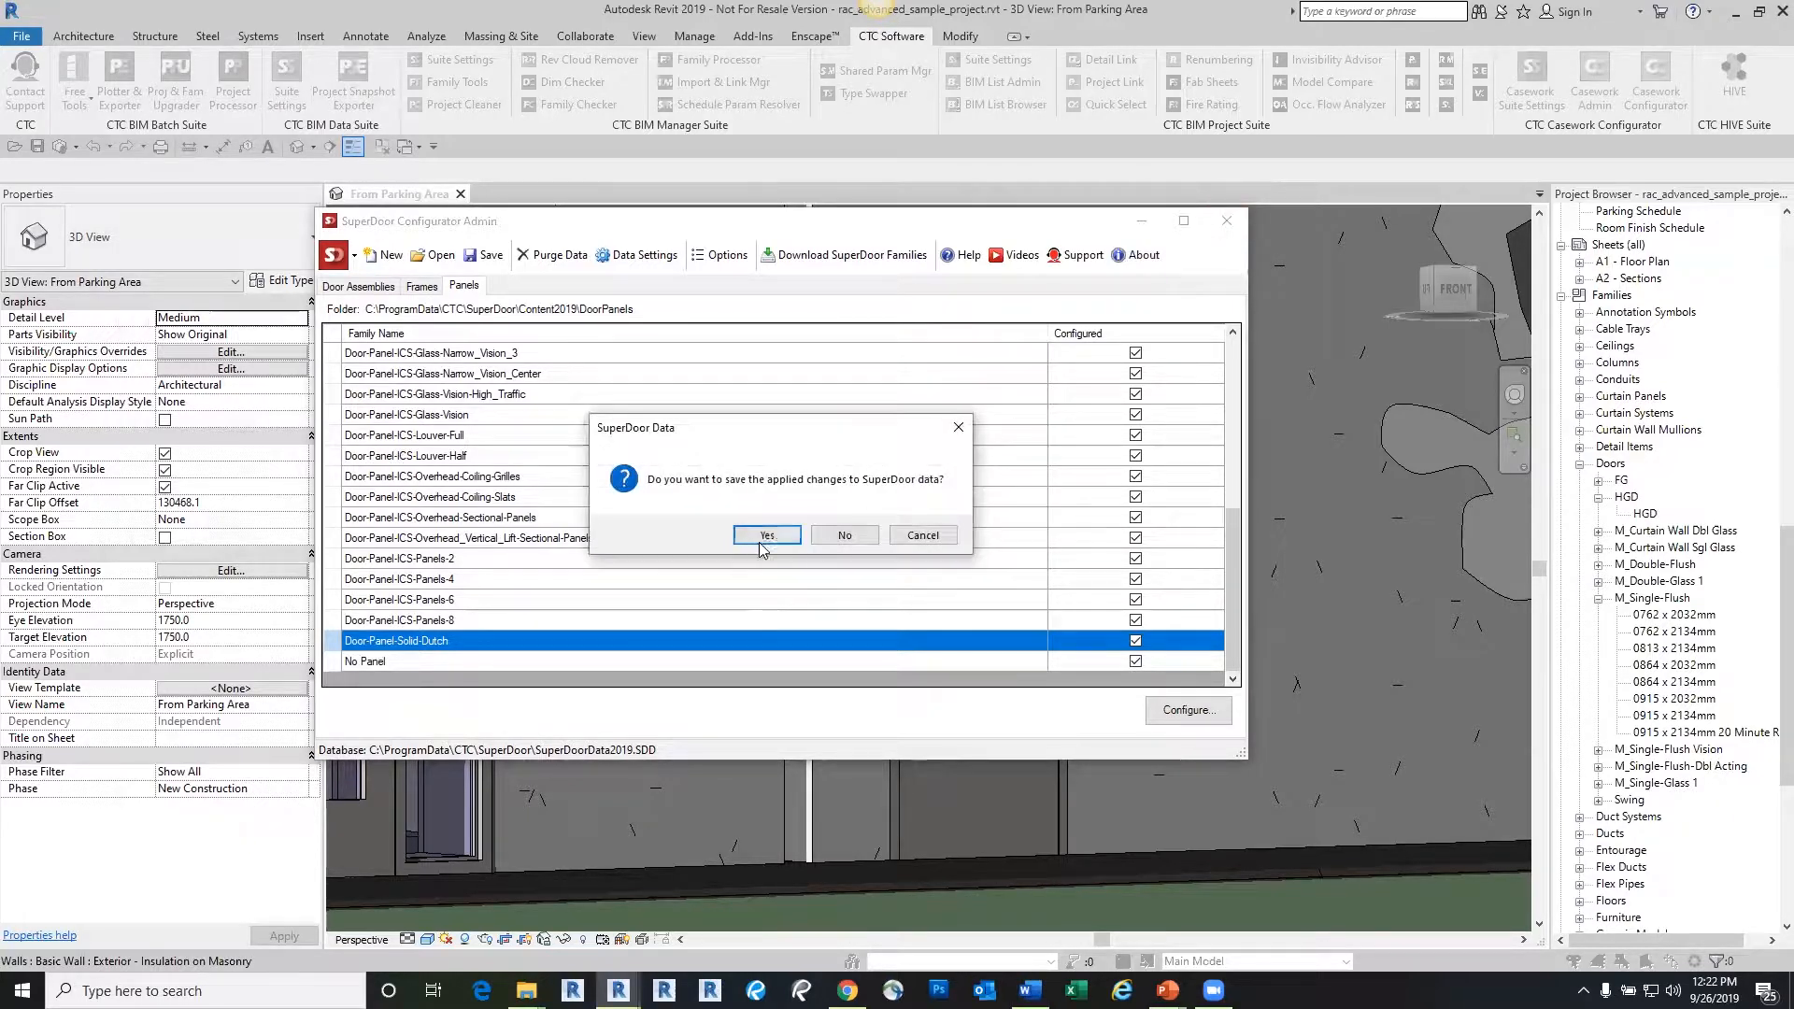
pyautogui.click(769, 538)
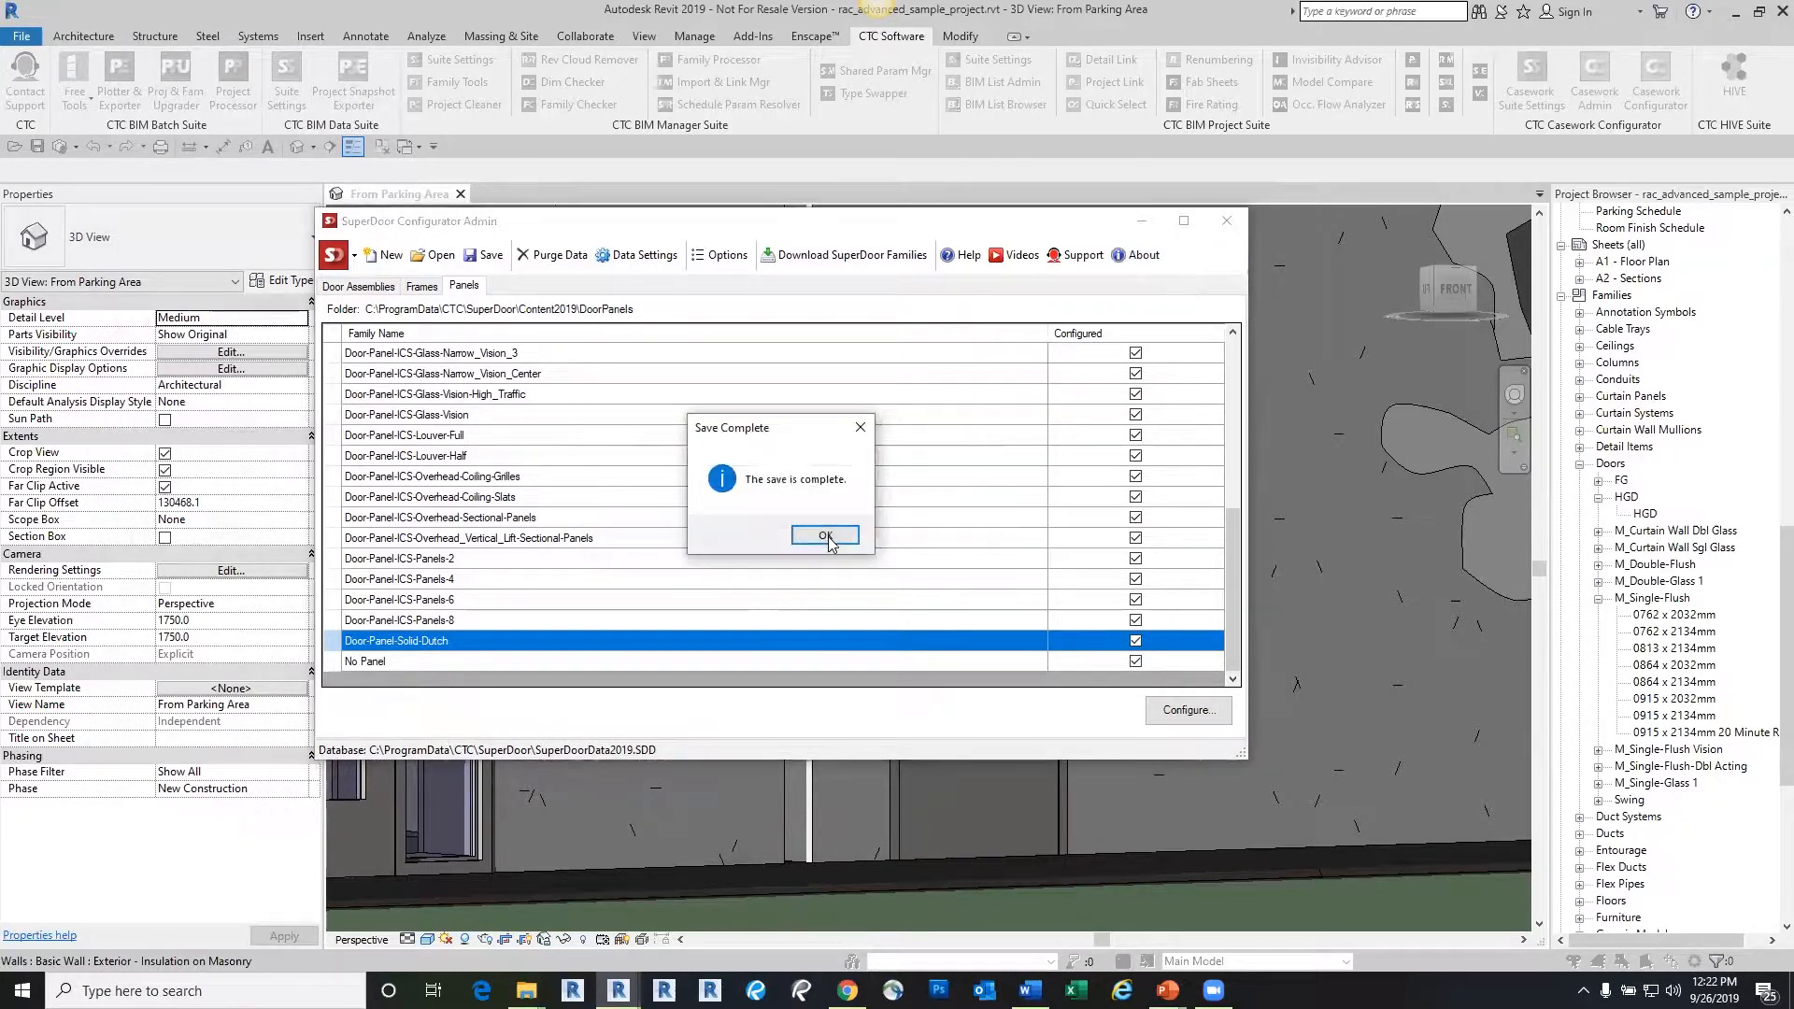
pyautogui.click(825, 536)
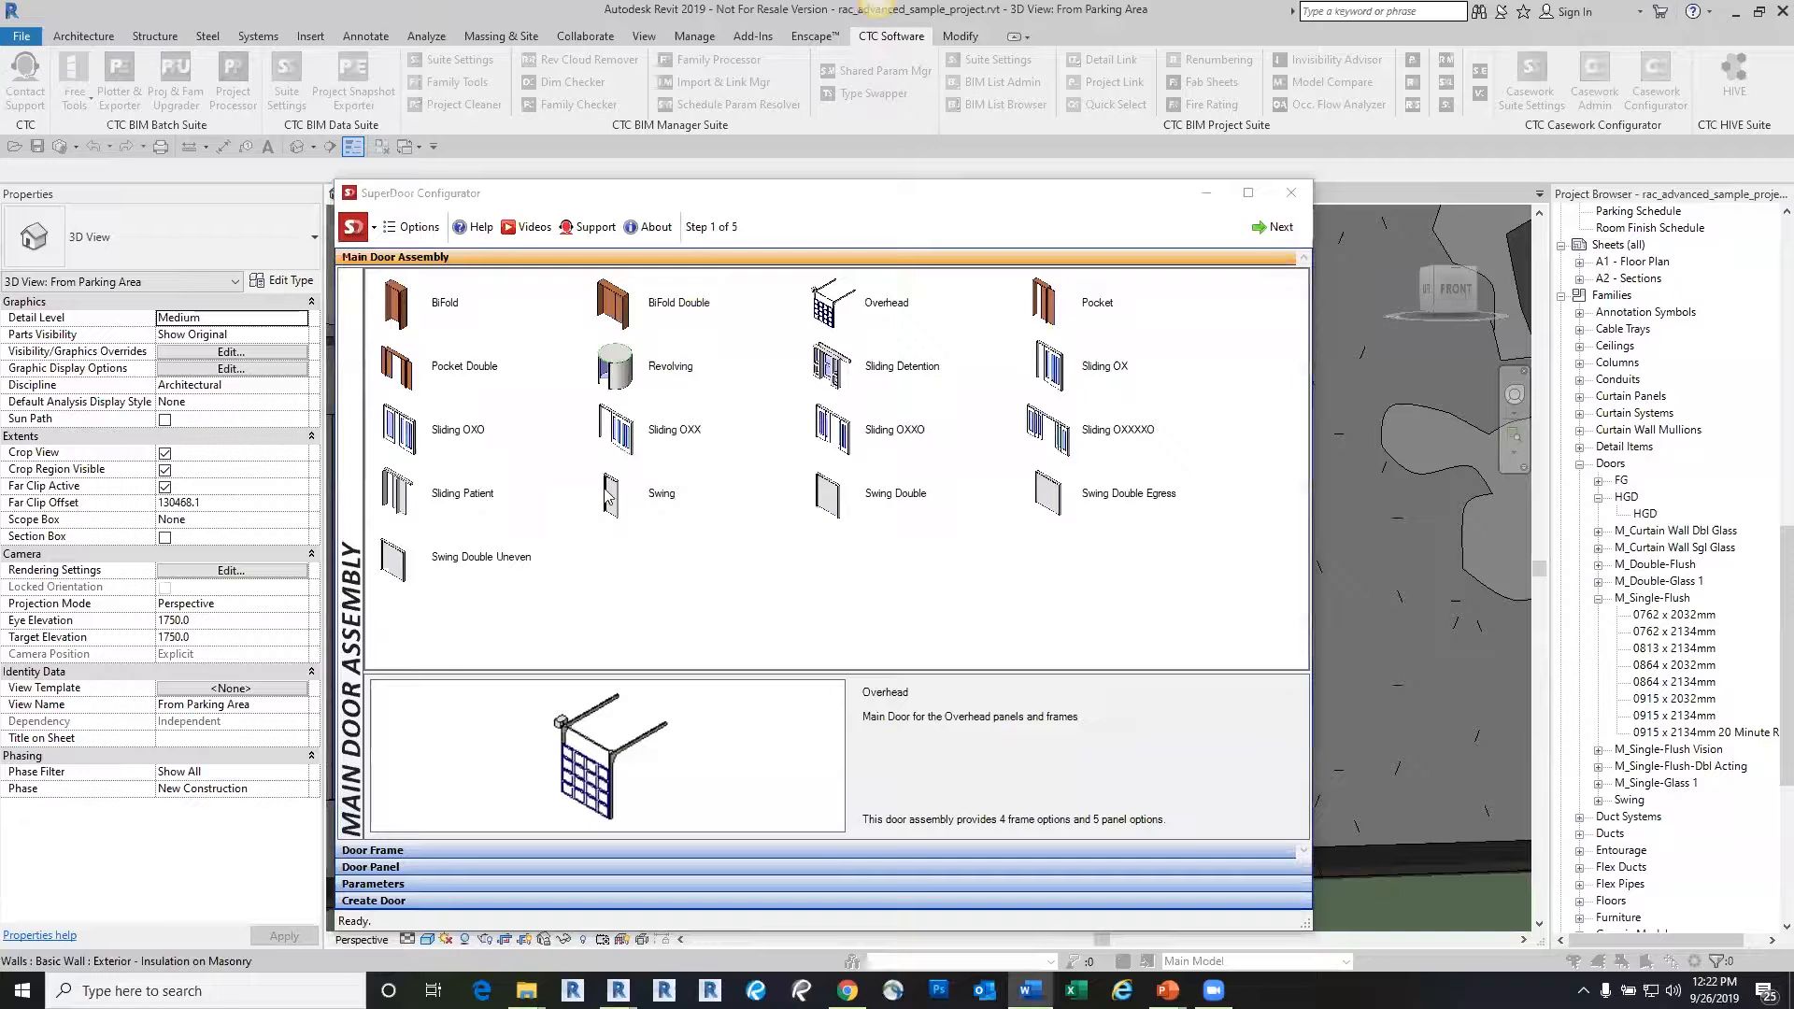
# Start a new door in SuperDoor with the Swing main assembly and the WD-00 wood door frame
pyautogui.doubleClick(609, 500)
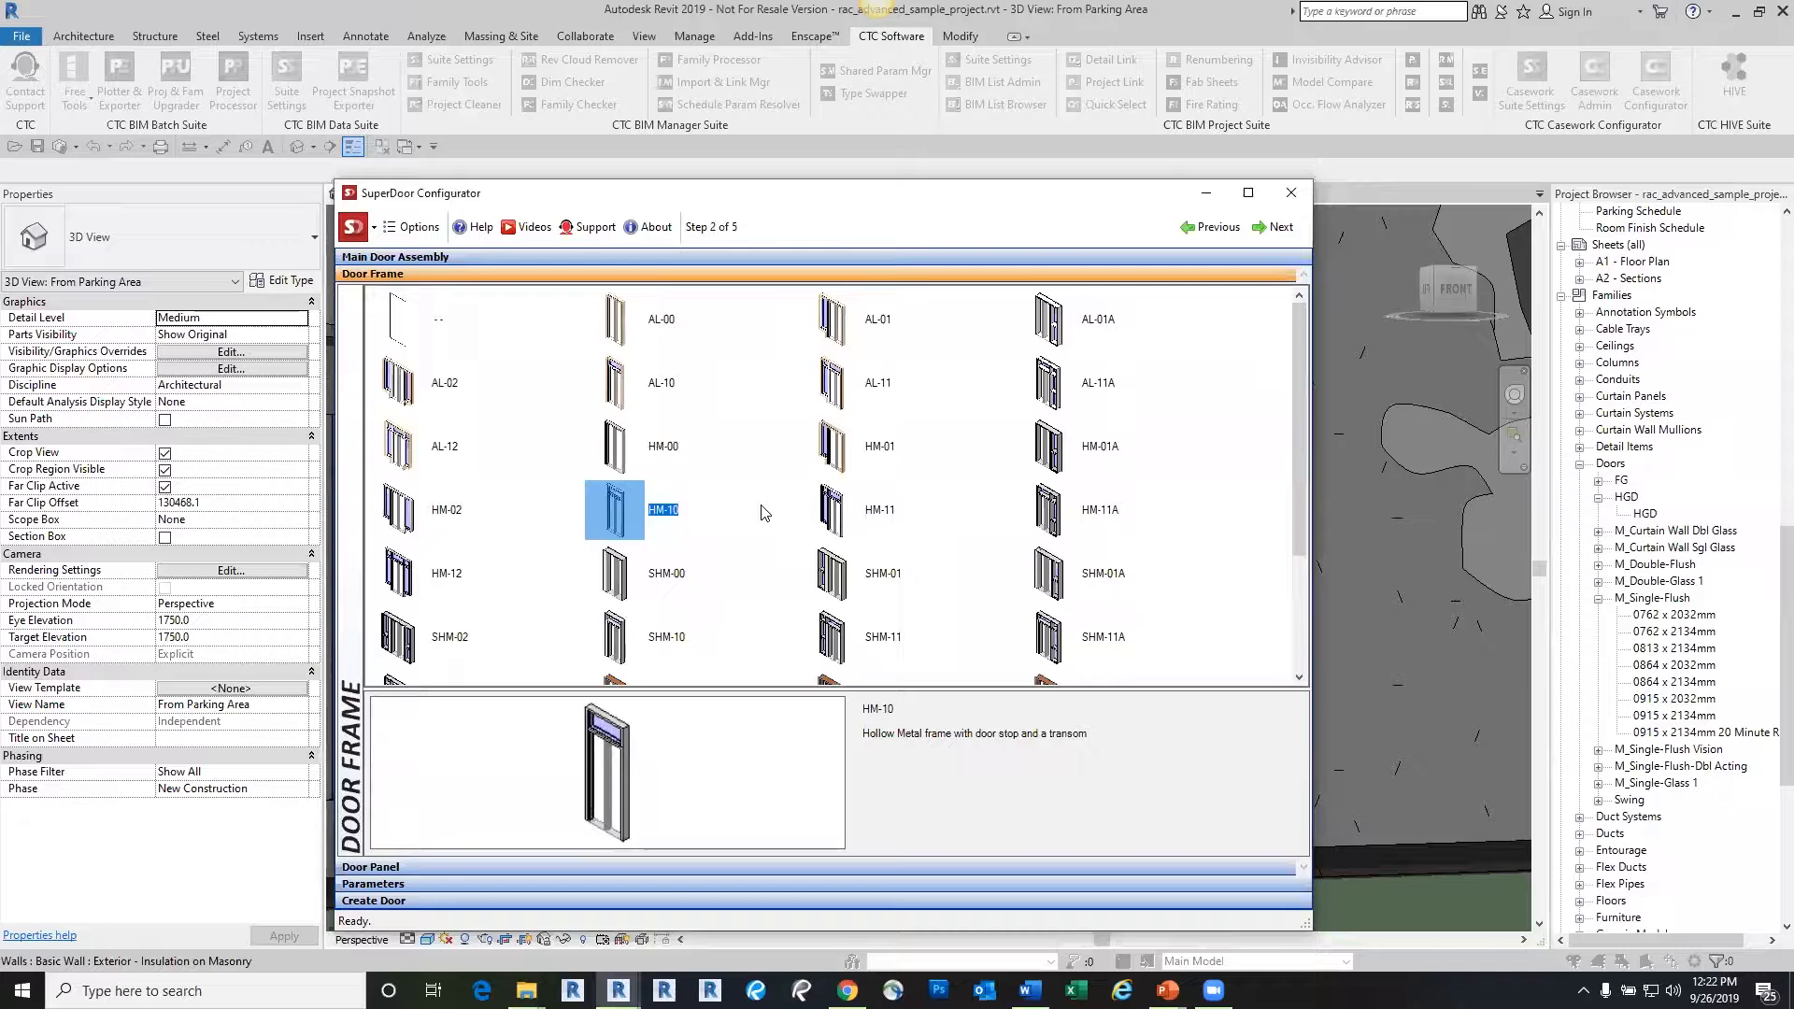
pyautogui.scroll(-2, 764, 512)
pyautogui.scroll(2, 694, 455)
pyautogui.scroll(-3, 674, 558)
pyautogui.click(614, 532)
pyautogui.click(615, 596)
pyautogui.click(615, 537)
pyautogui.click(615, 596)
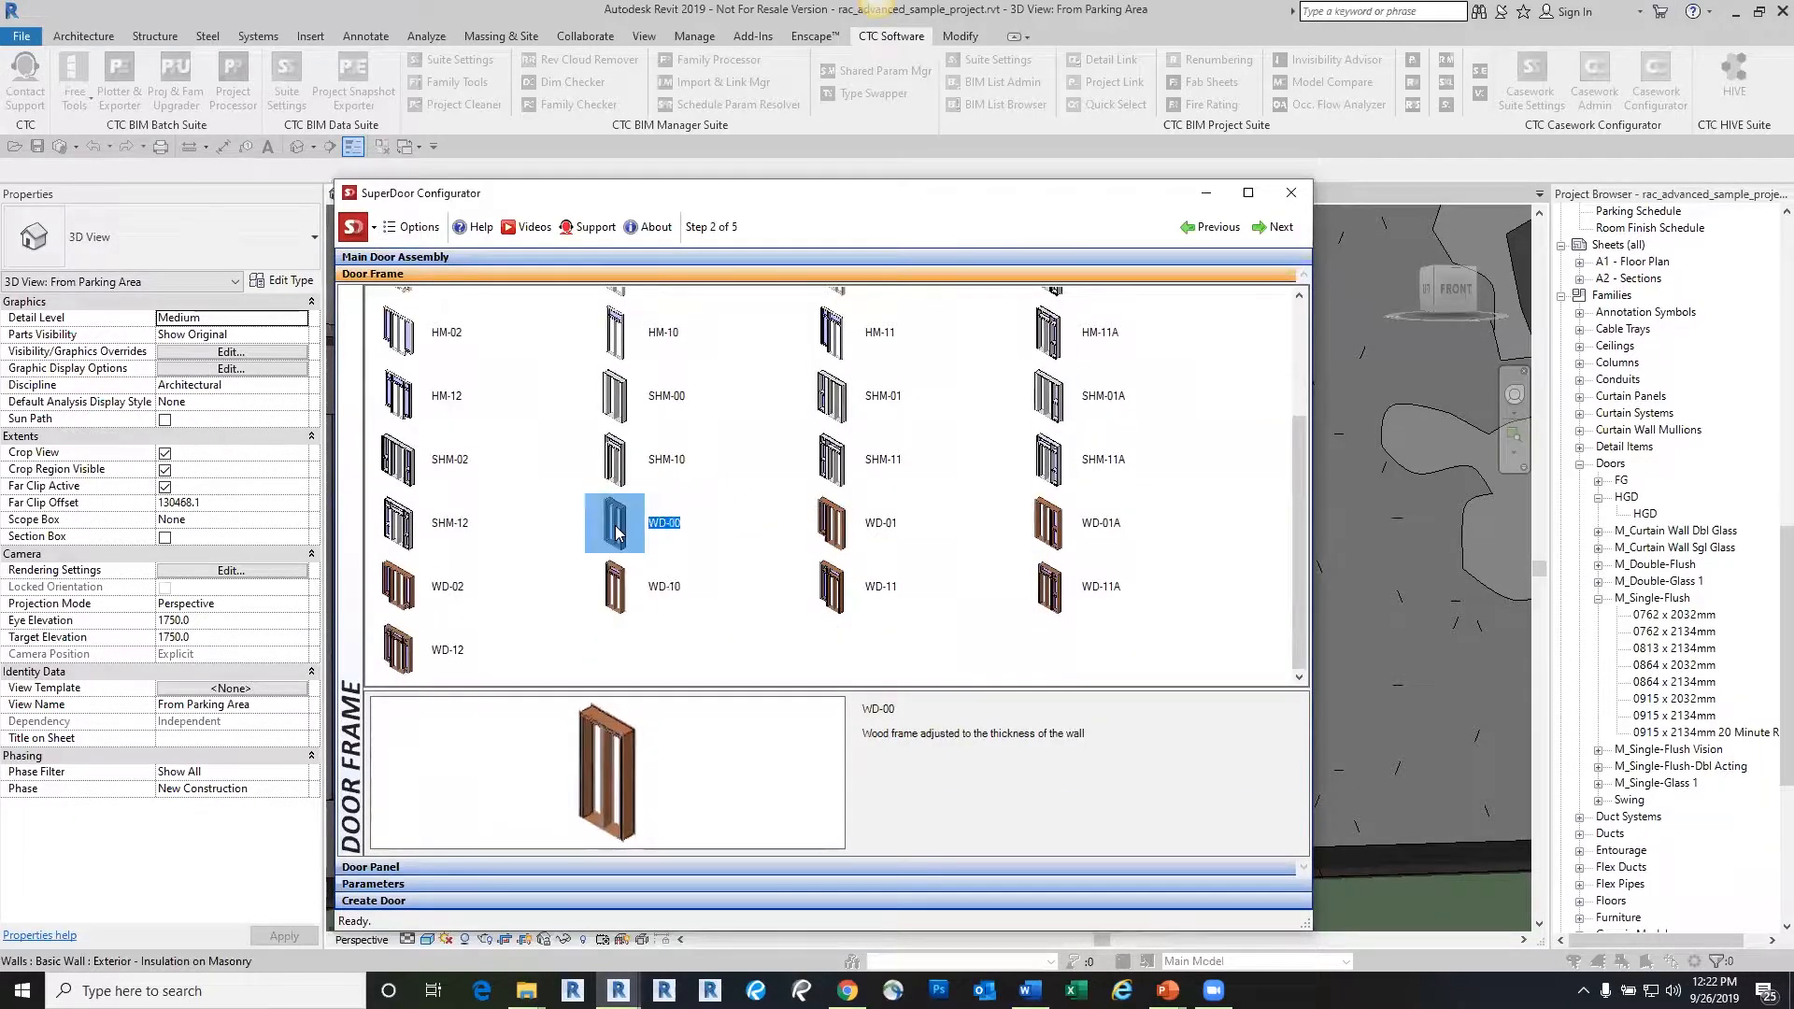
pyautogui.click(612, 519)
# Look through the available door panels for the newly configured FSD solid Dutch panel
pyautogui.click(815, 586)
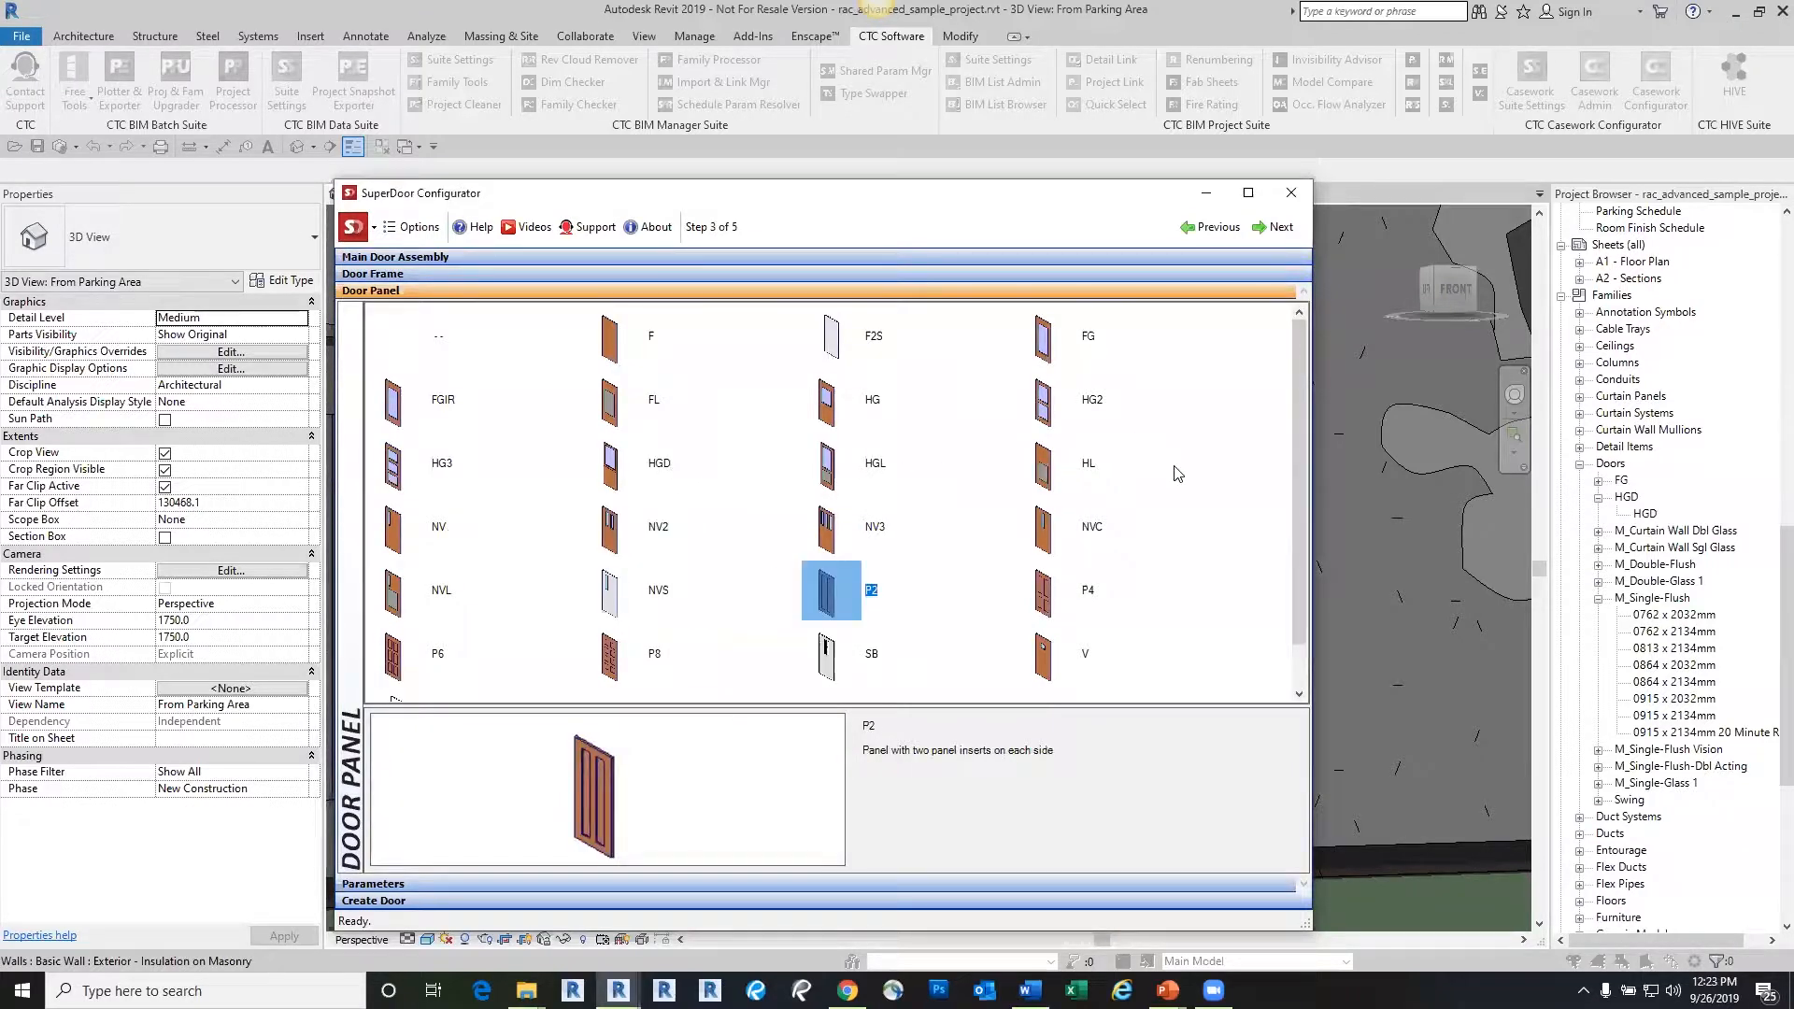
pyautogui.scroll(-1, 752, 598)
pyautogui.click(759, 603)
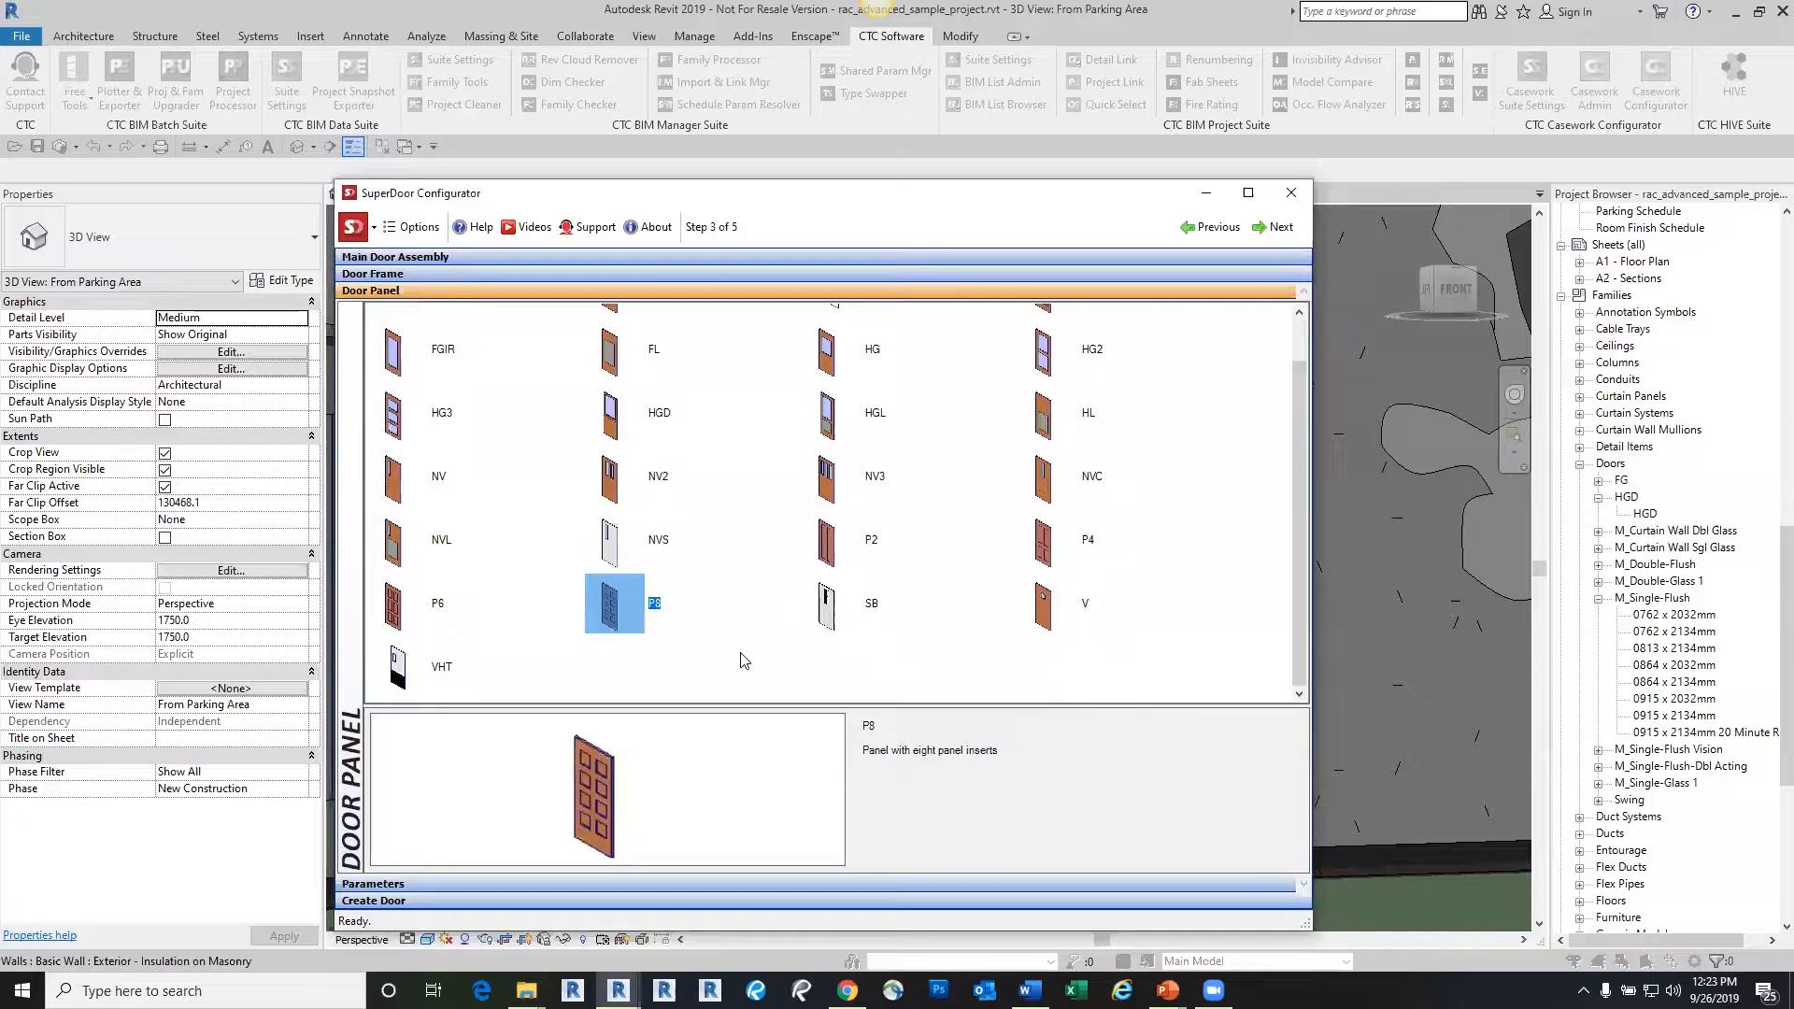
pyautogui.scroll(1, 775, 627)
pyautogui.click(729, 542)
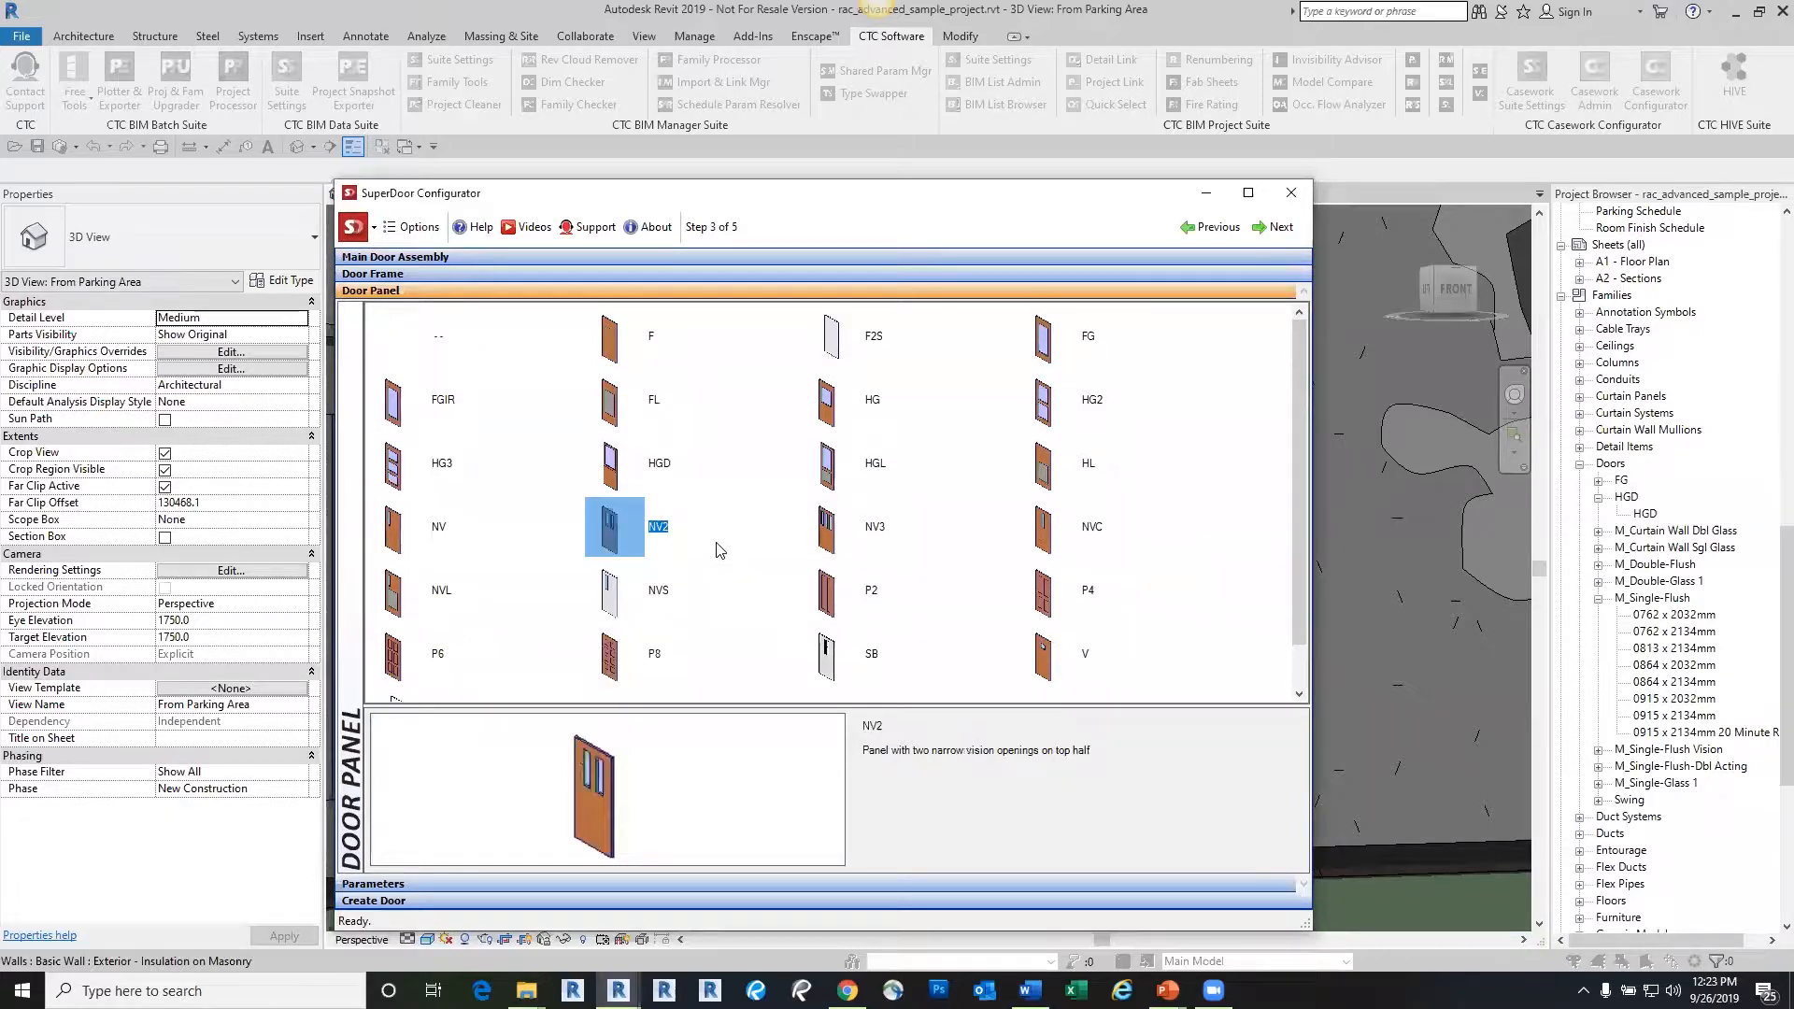
pyautogui.click(778, 445)
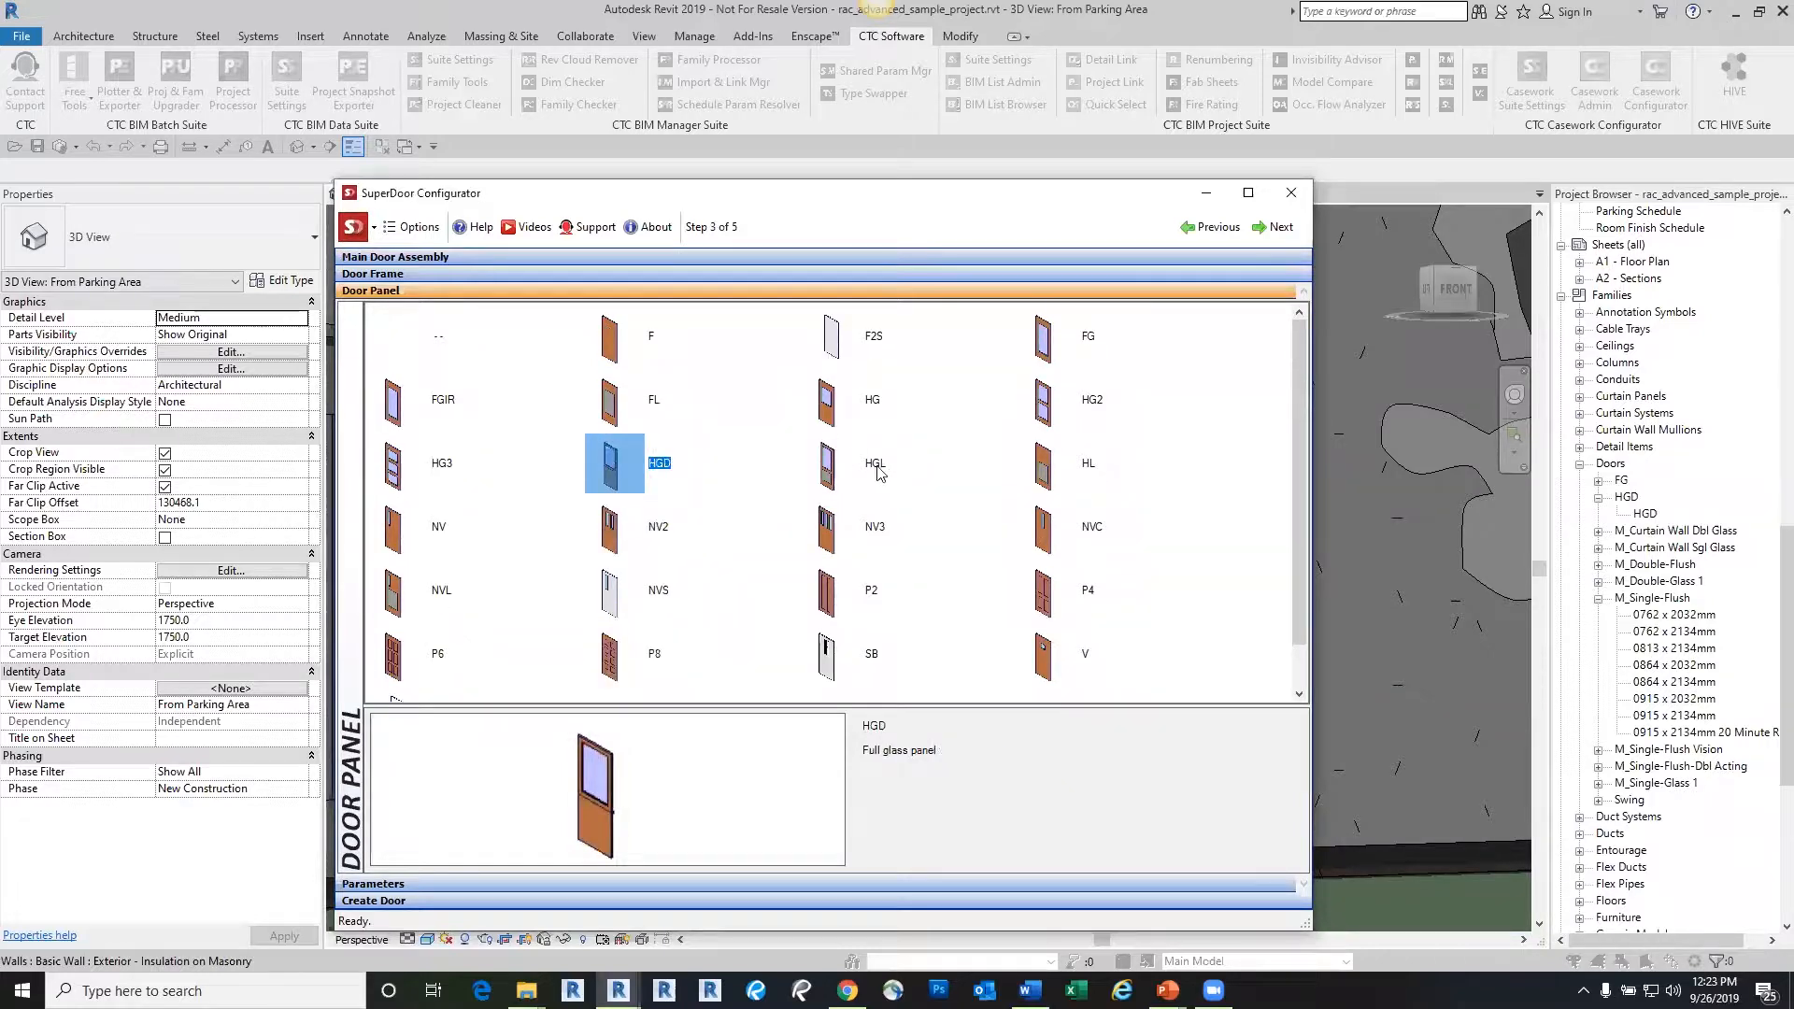
pyautogui.click(772, 497)
pyautogui.scroll(-1, 771, 497)
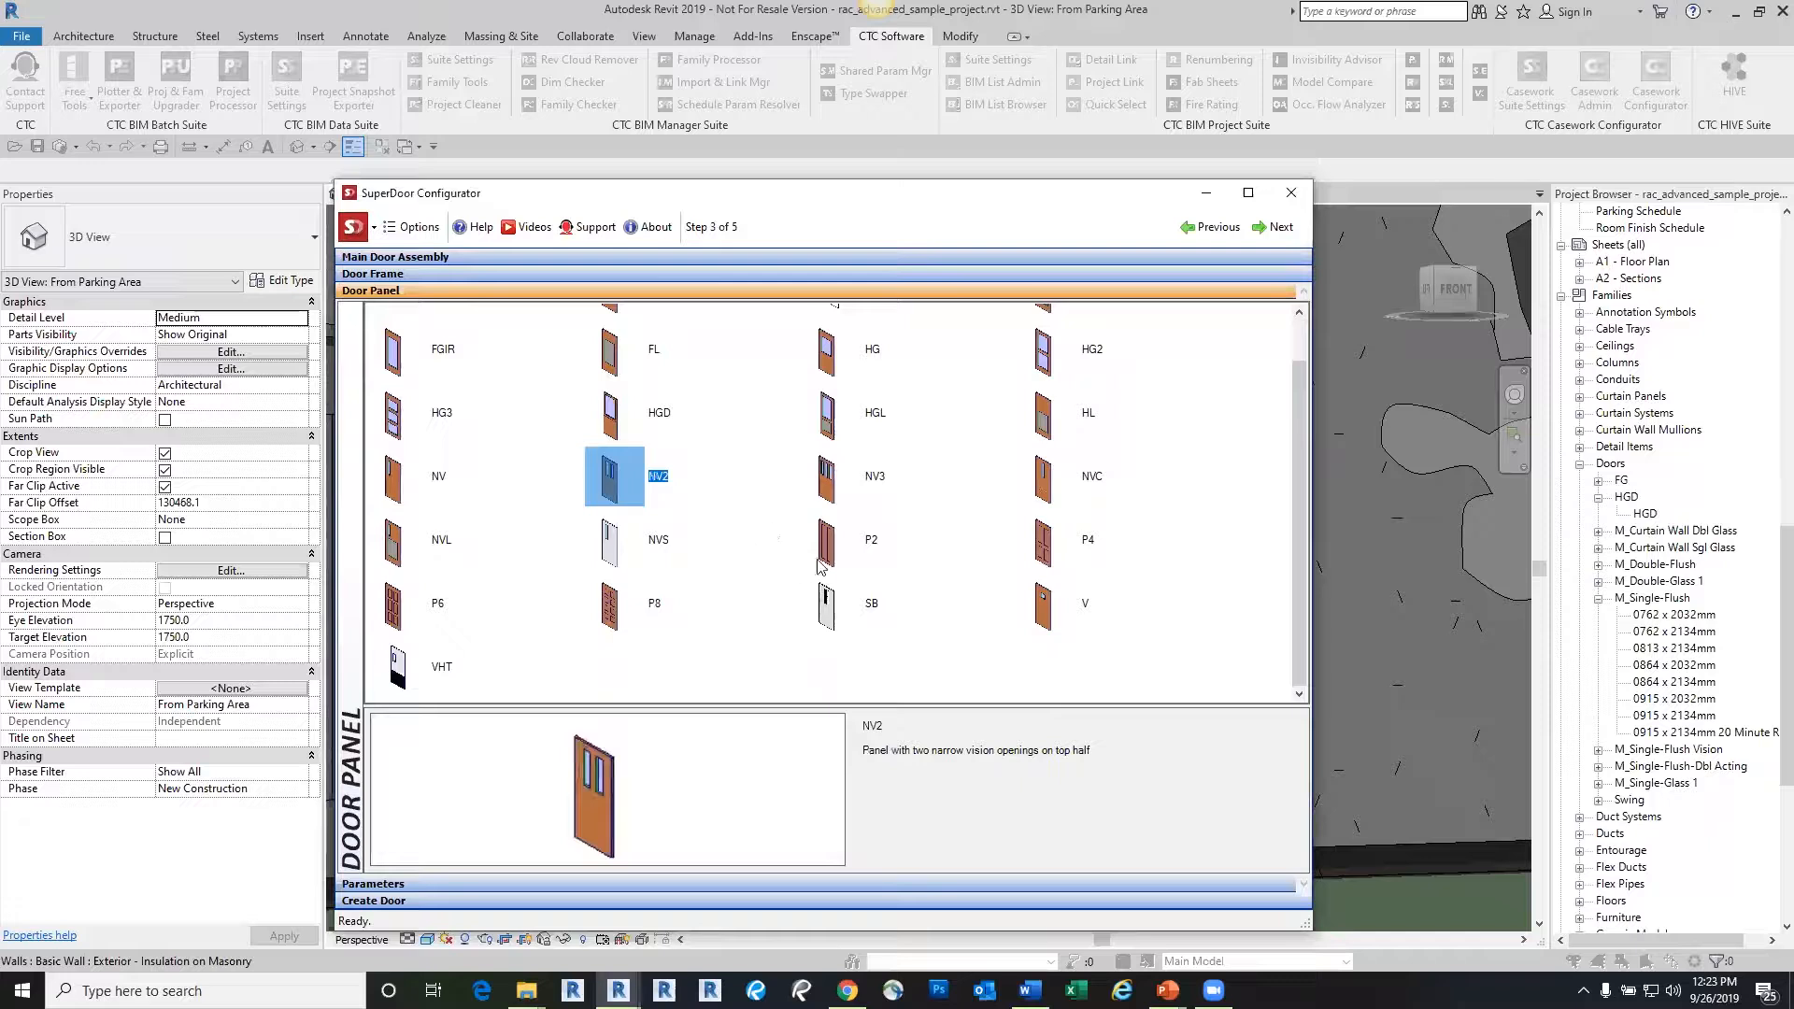
# Check the P8, HGD, NV2 and FG door panels while looking for the Dutch panel, and close the SuperDoor Configurator
pyautogui.click(700, 621)
pyautogui.scroll(1, 700, 621)
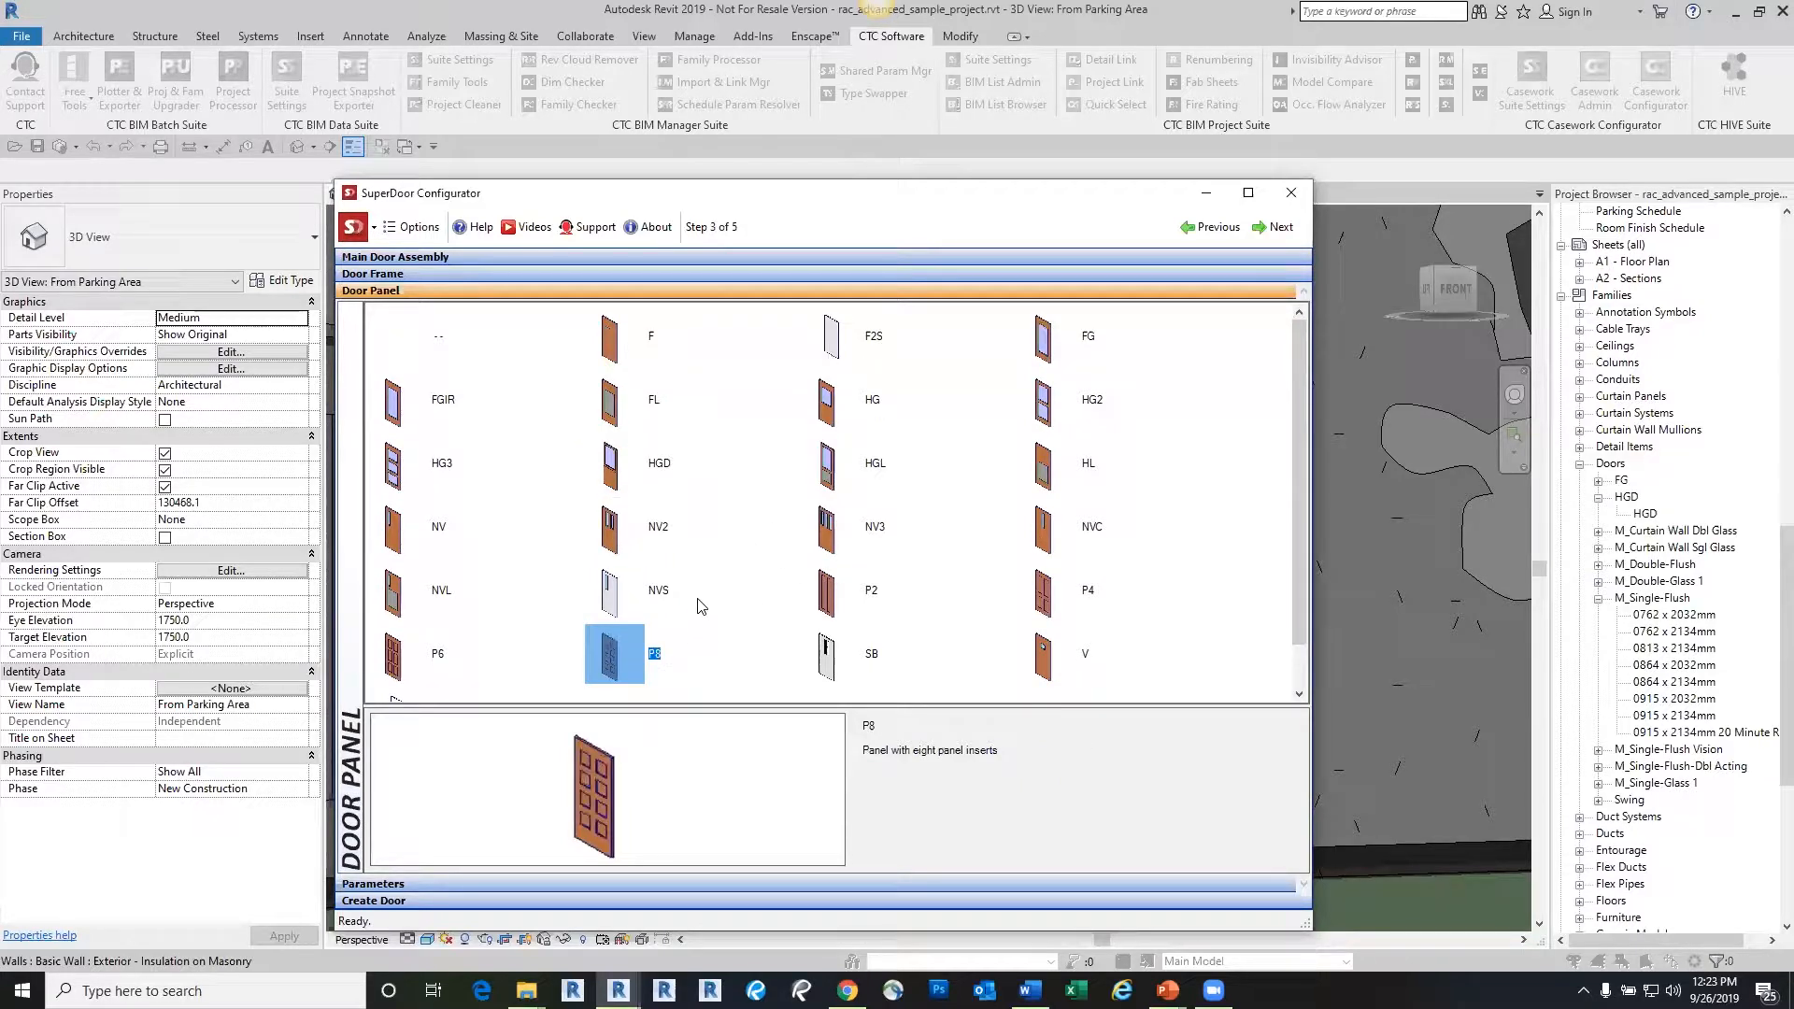
pyautogui.click(622, 478)
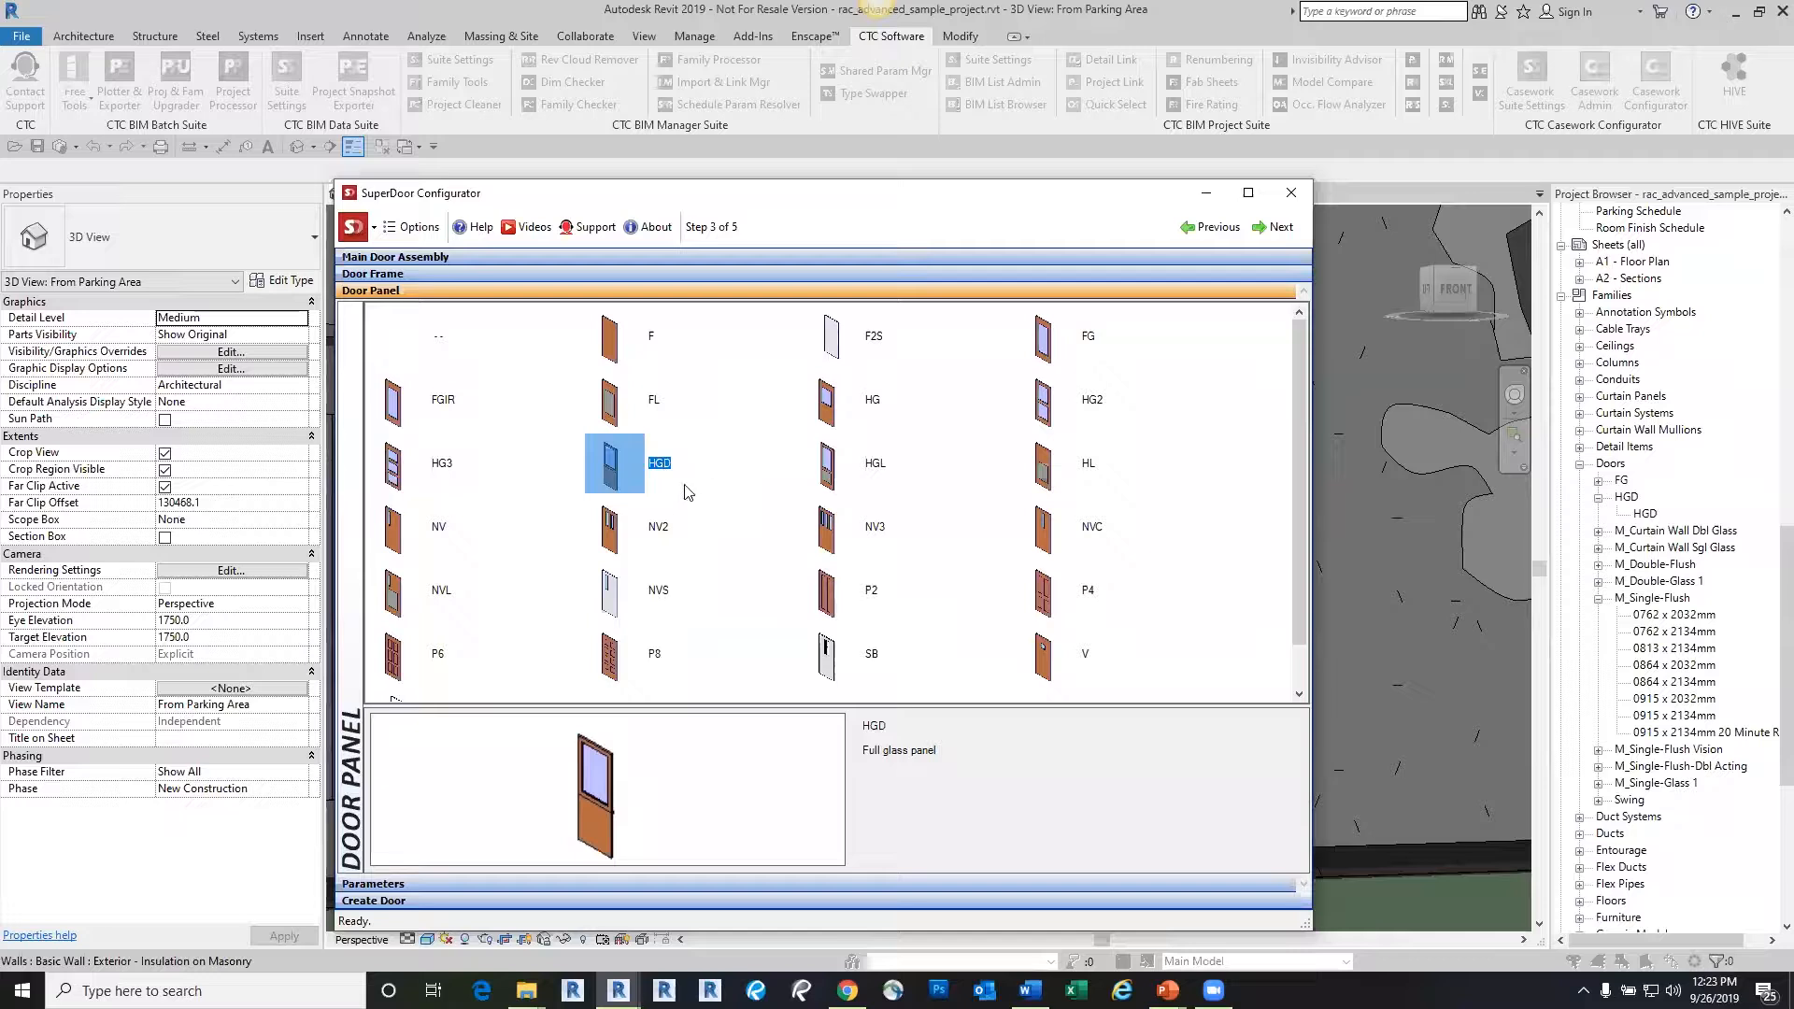
pyautogui.click(668, 505)
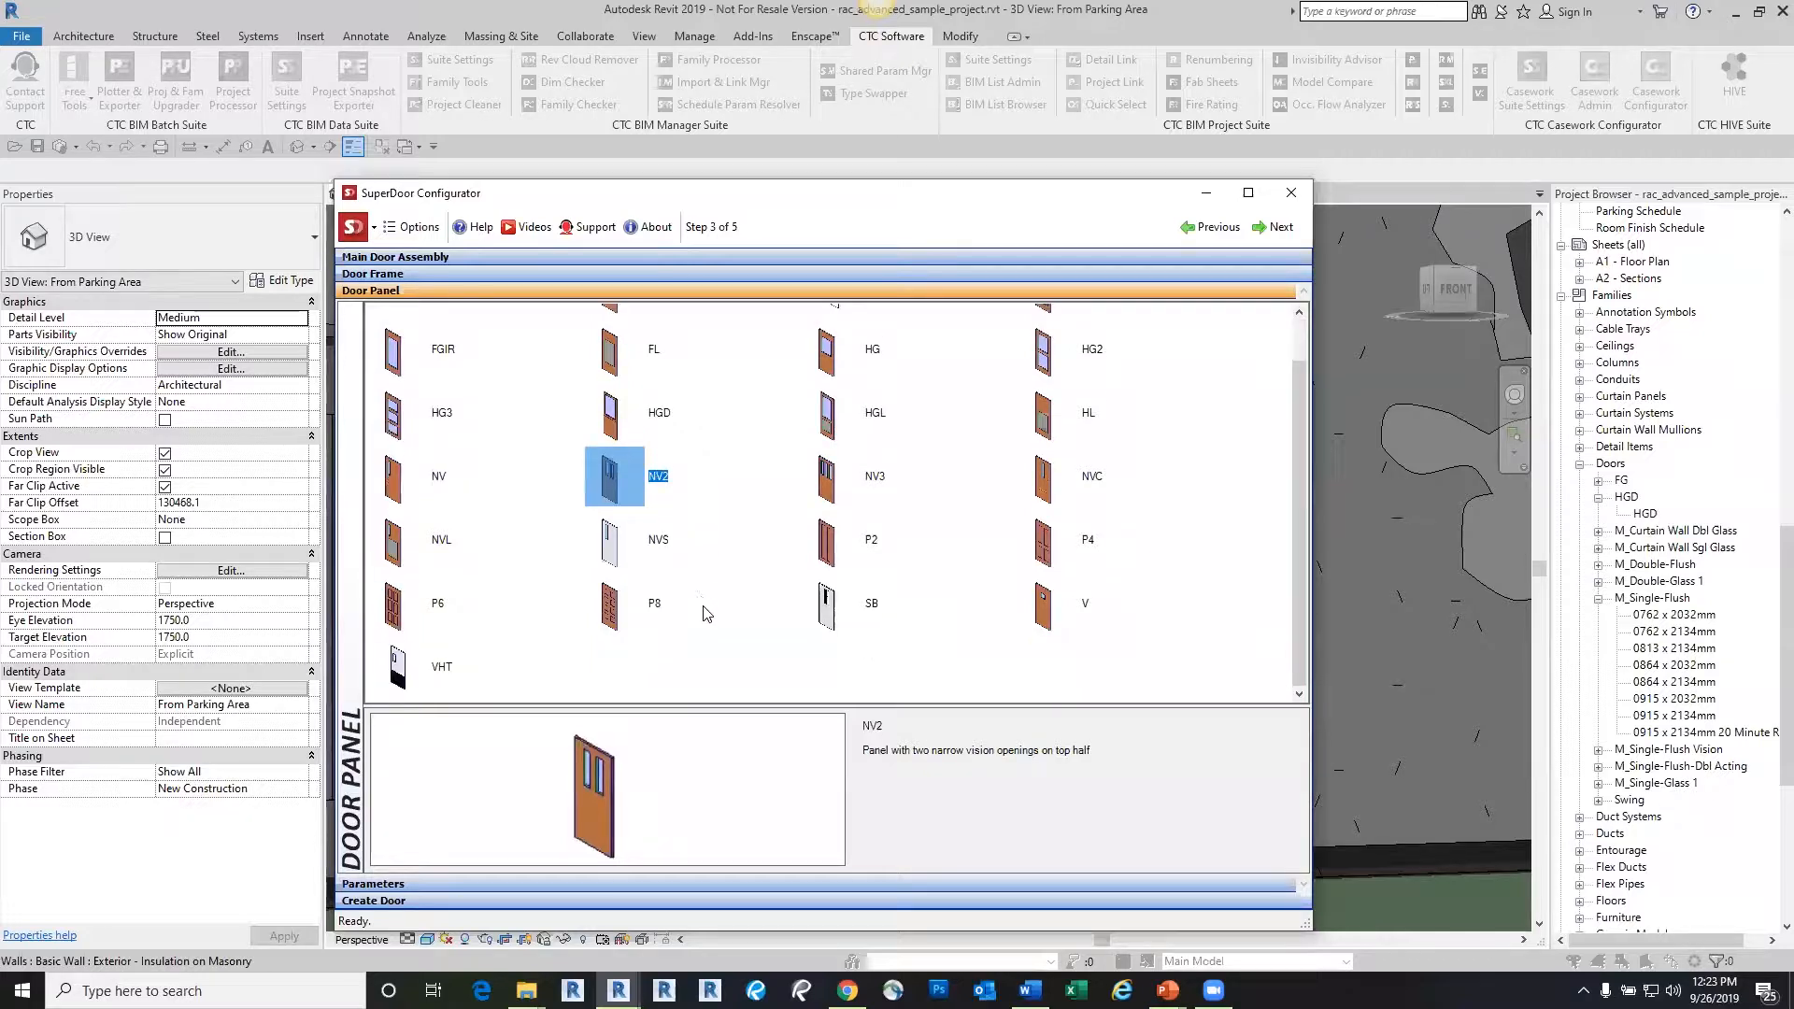
pyautogui.press('Down')
pyautogui.press('Down')
pyautogui.click(674, 436)
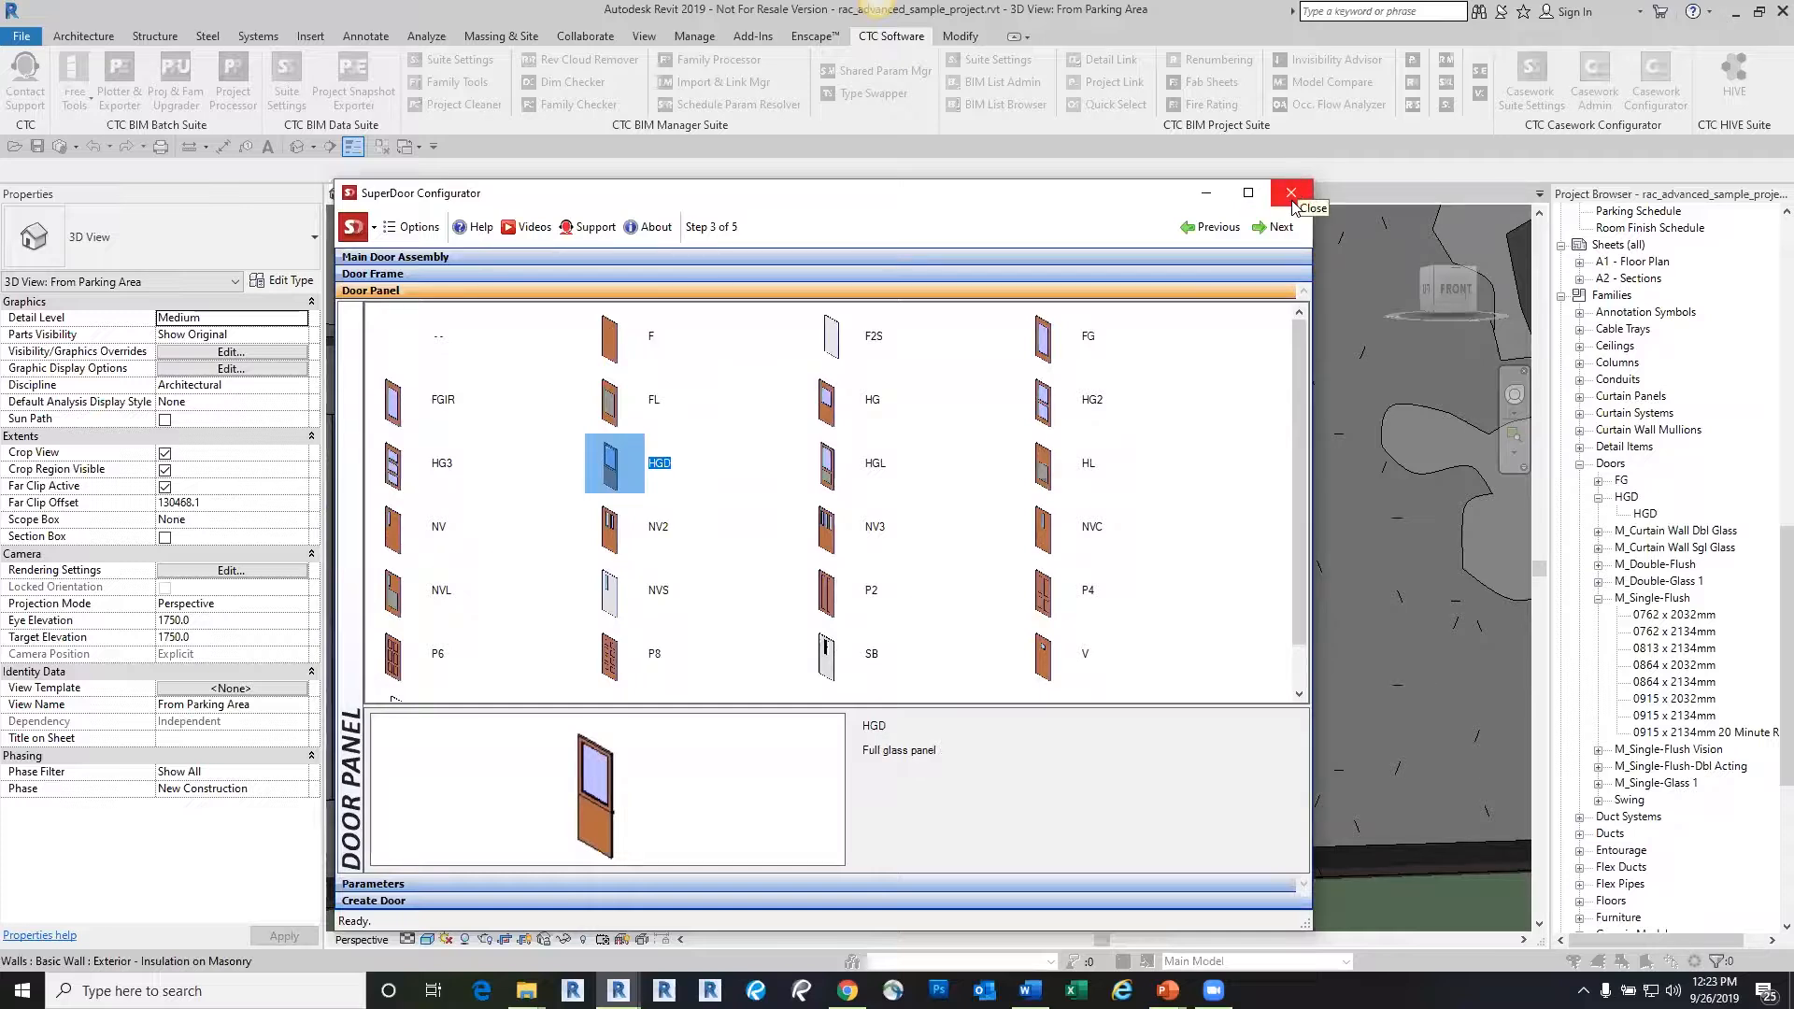
pyautogui.click(1050, 344)
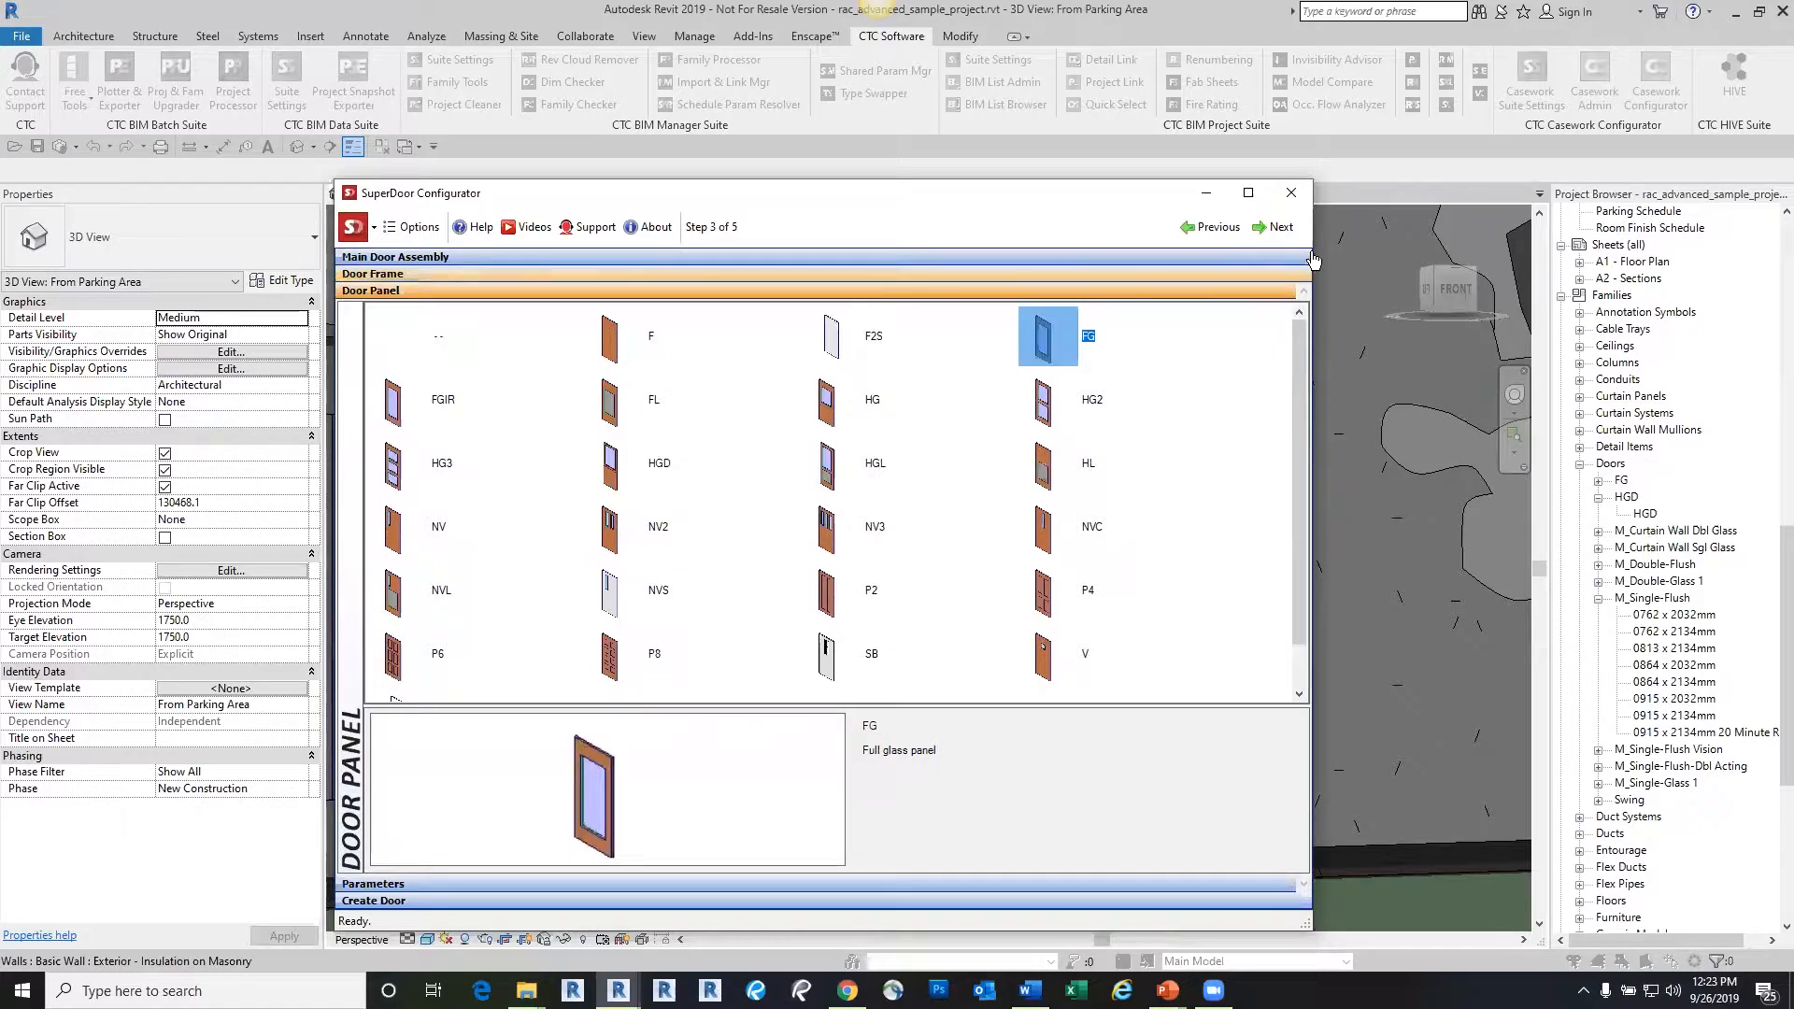
pyautogui.click(1289, 196)
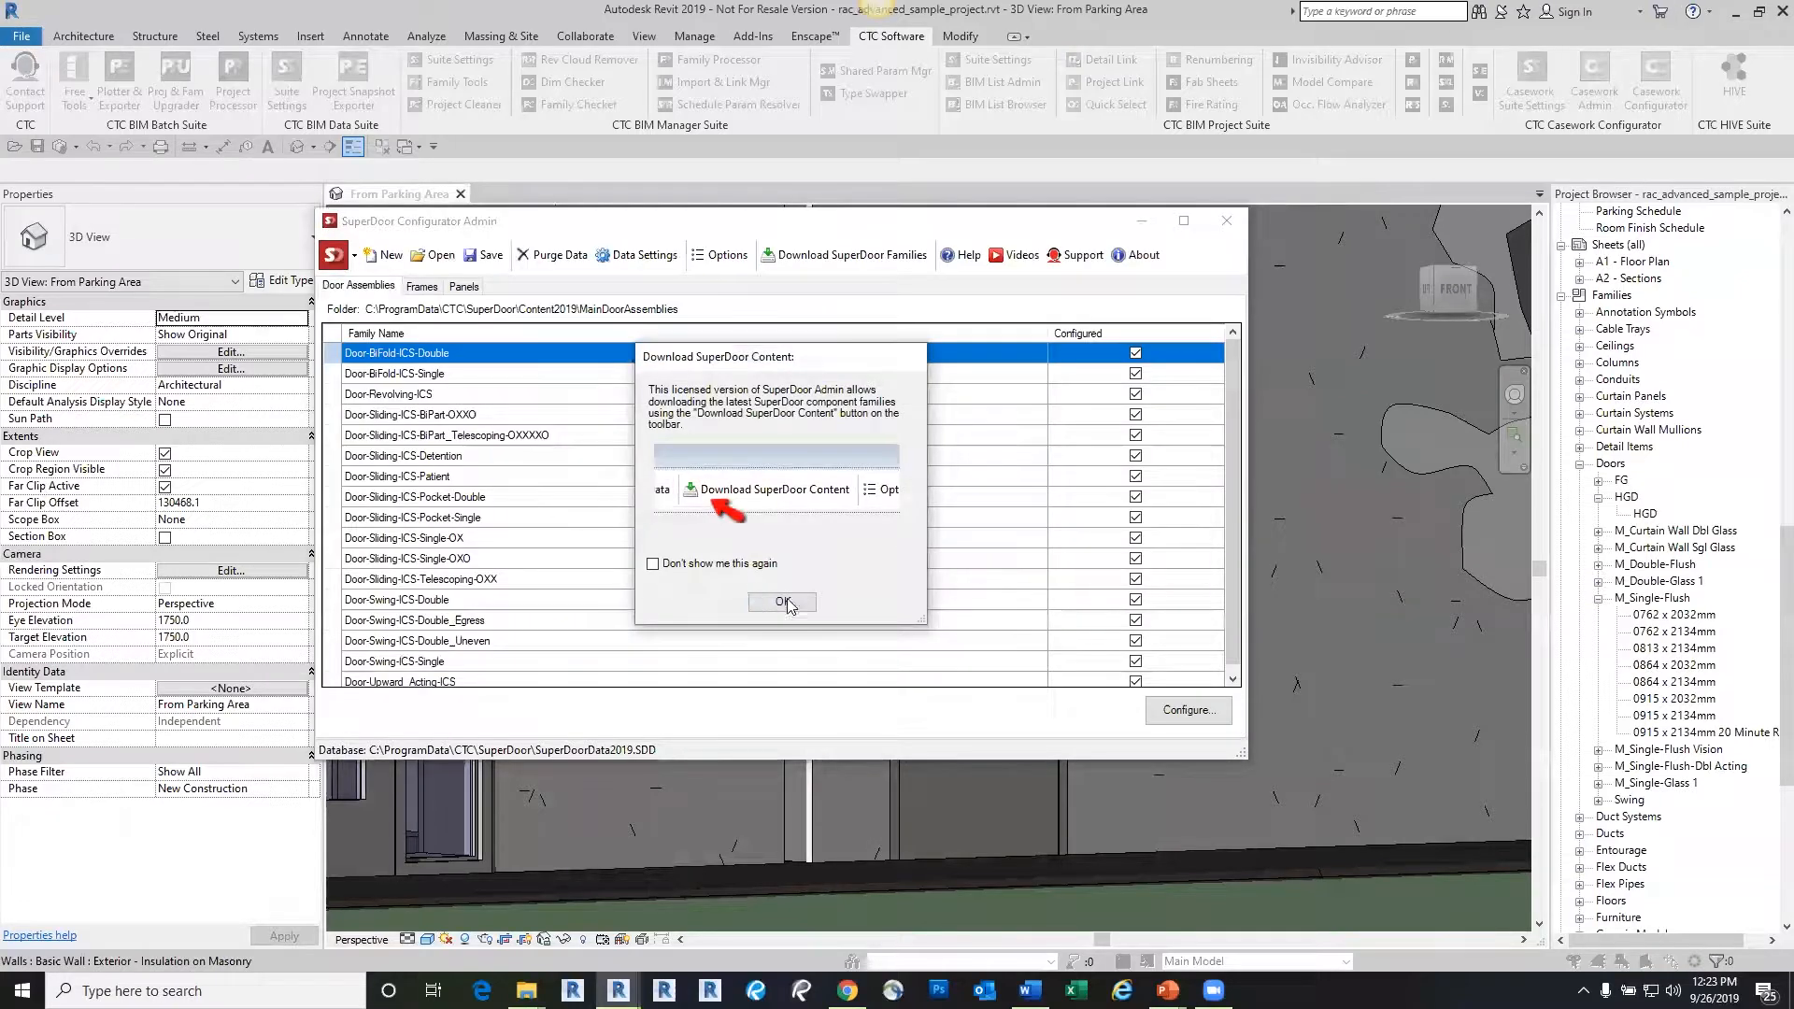
# Display the door panel families in SuperDoor Admin and find Door-Panel-Solid-Dutch
pyautogui.click(784, 601)
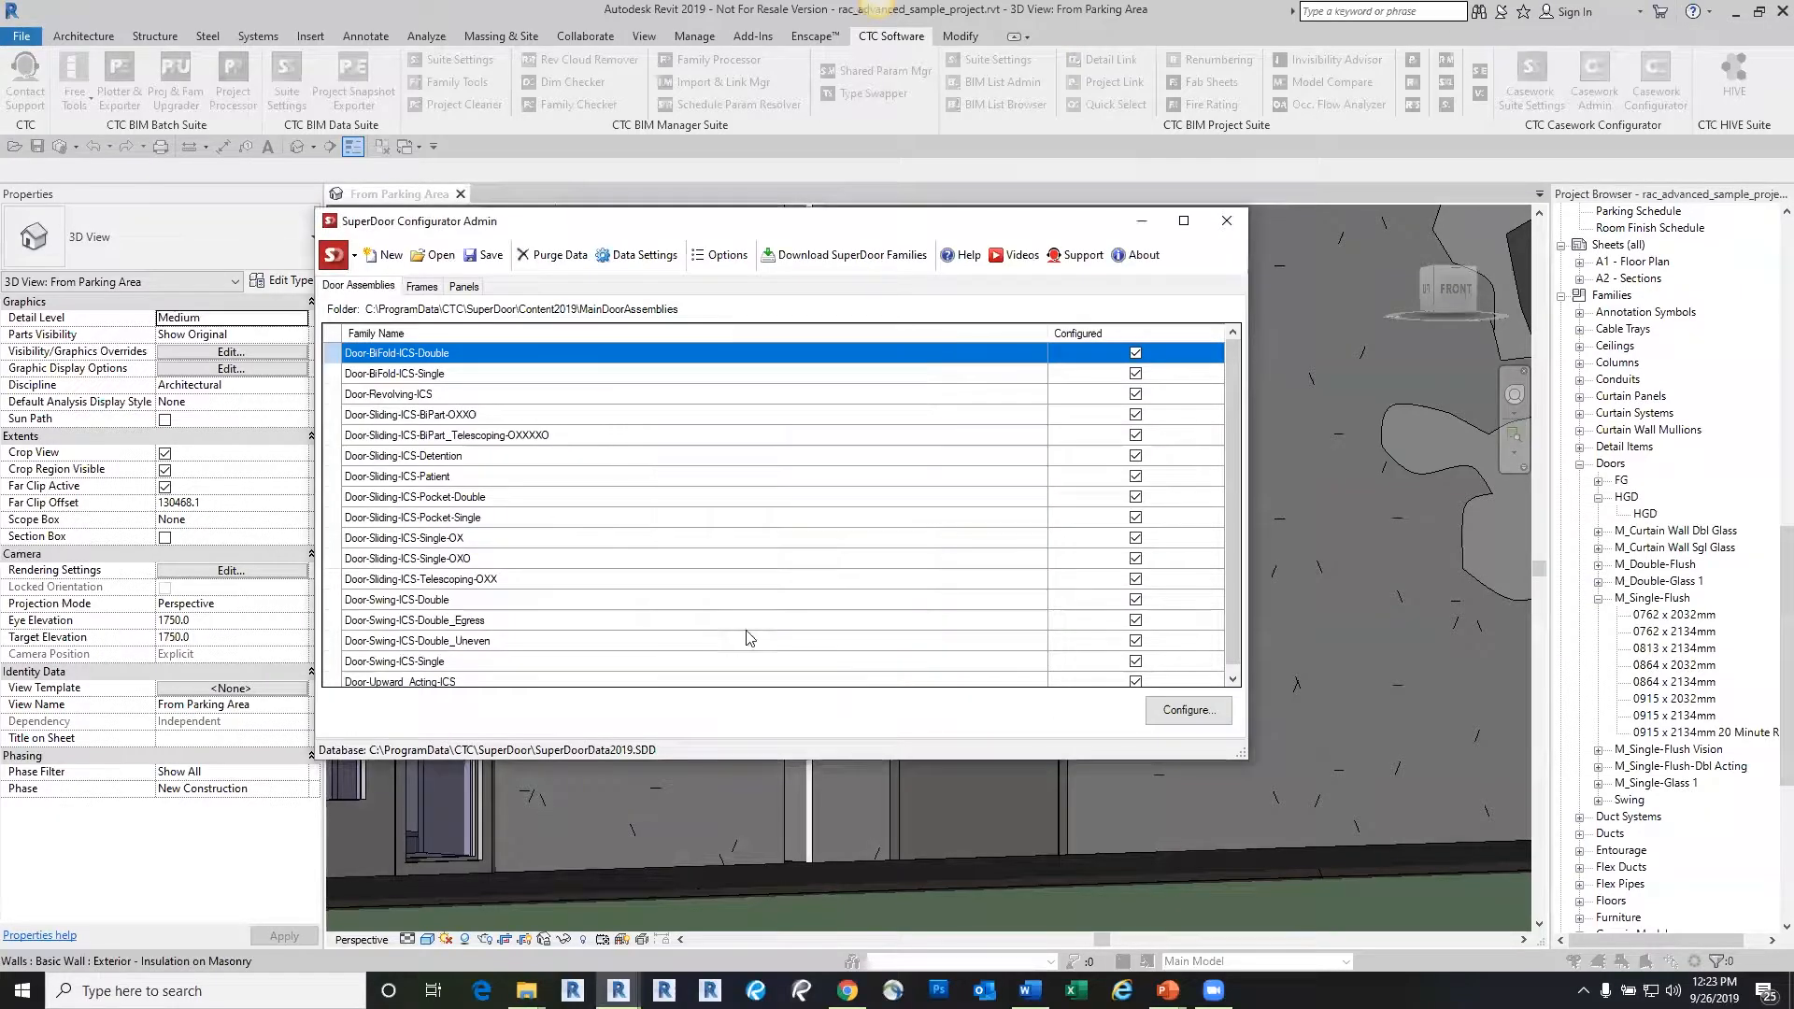
pyautogui.click(465, 287)
pyautogui.scroll(-5, 485, 612)
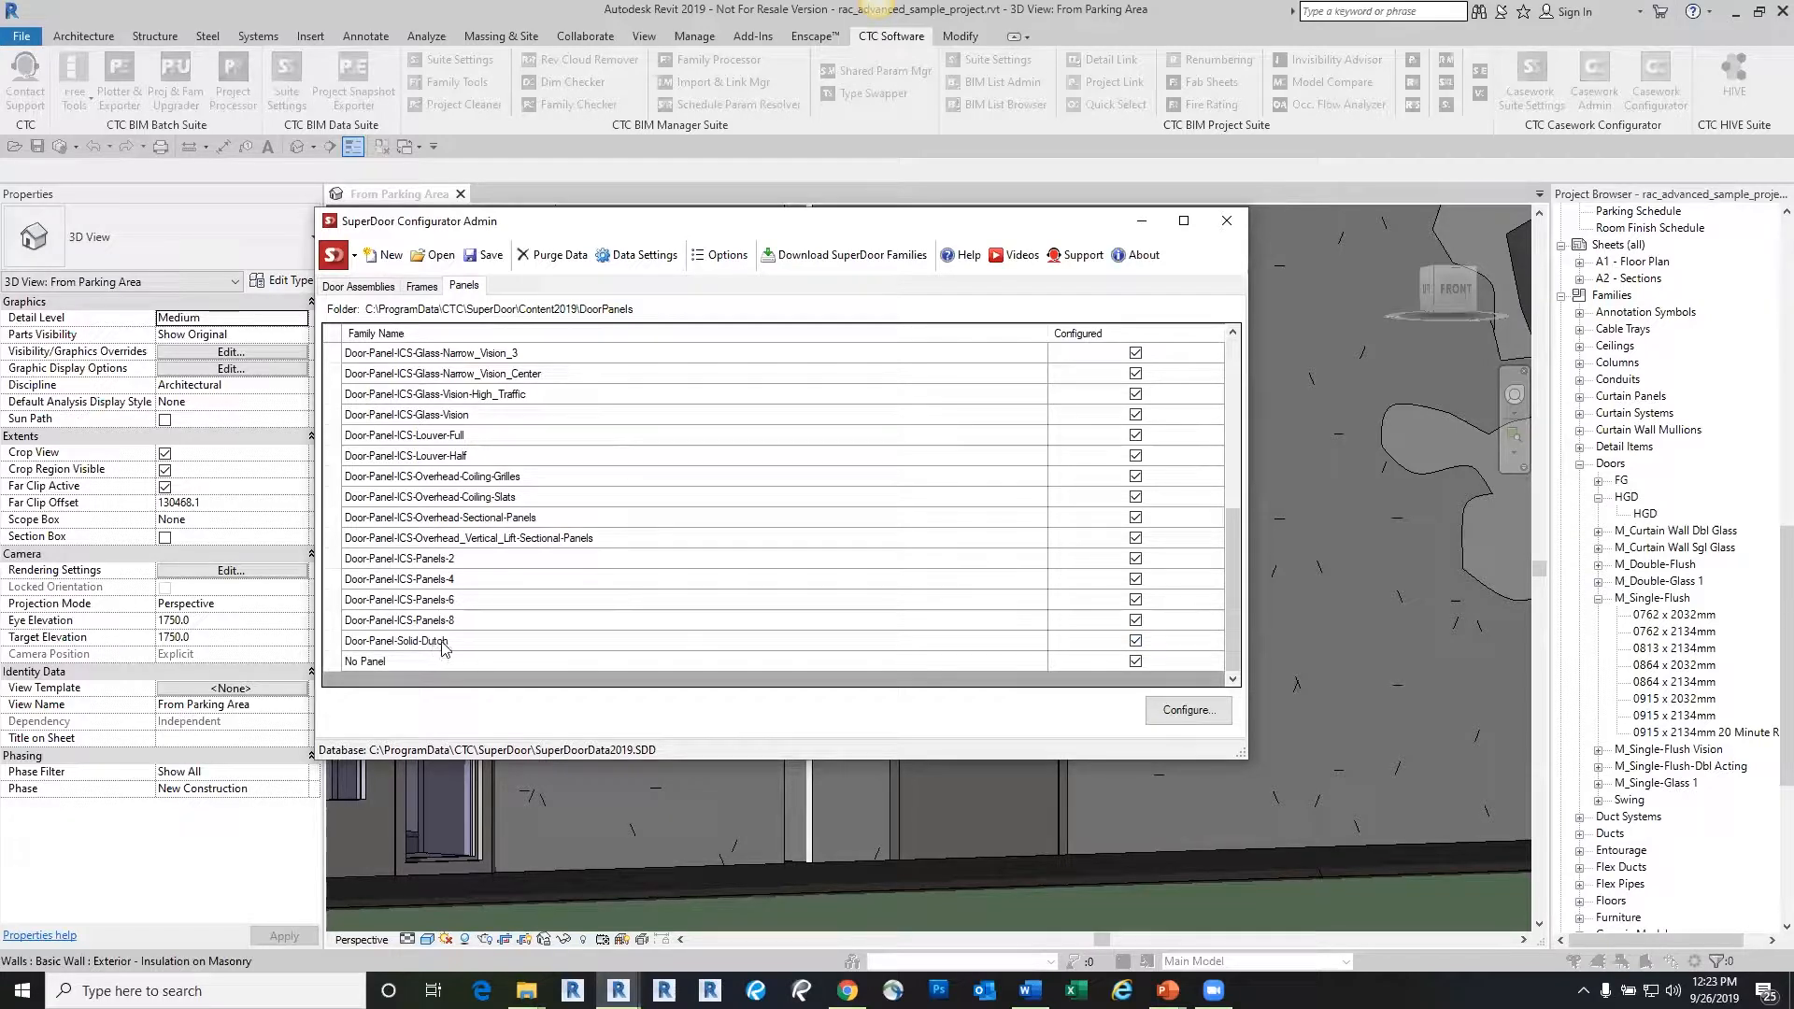
pyautogui.click(1187, 711)
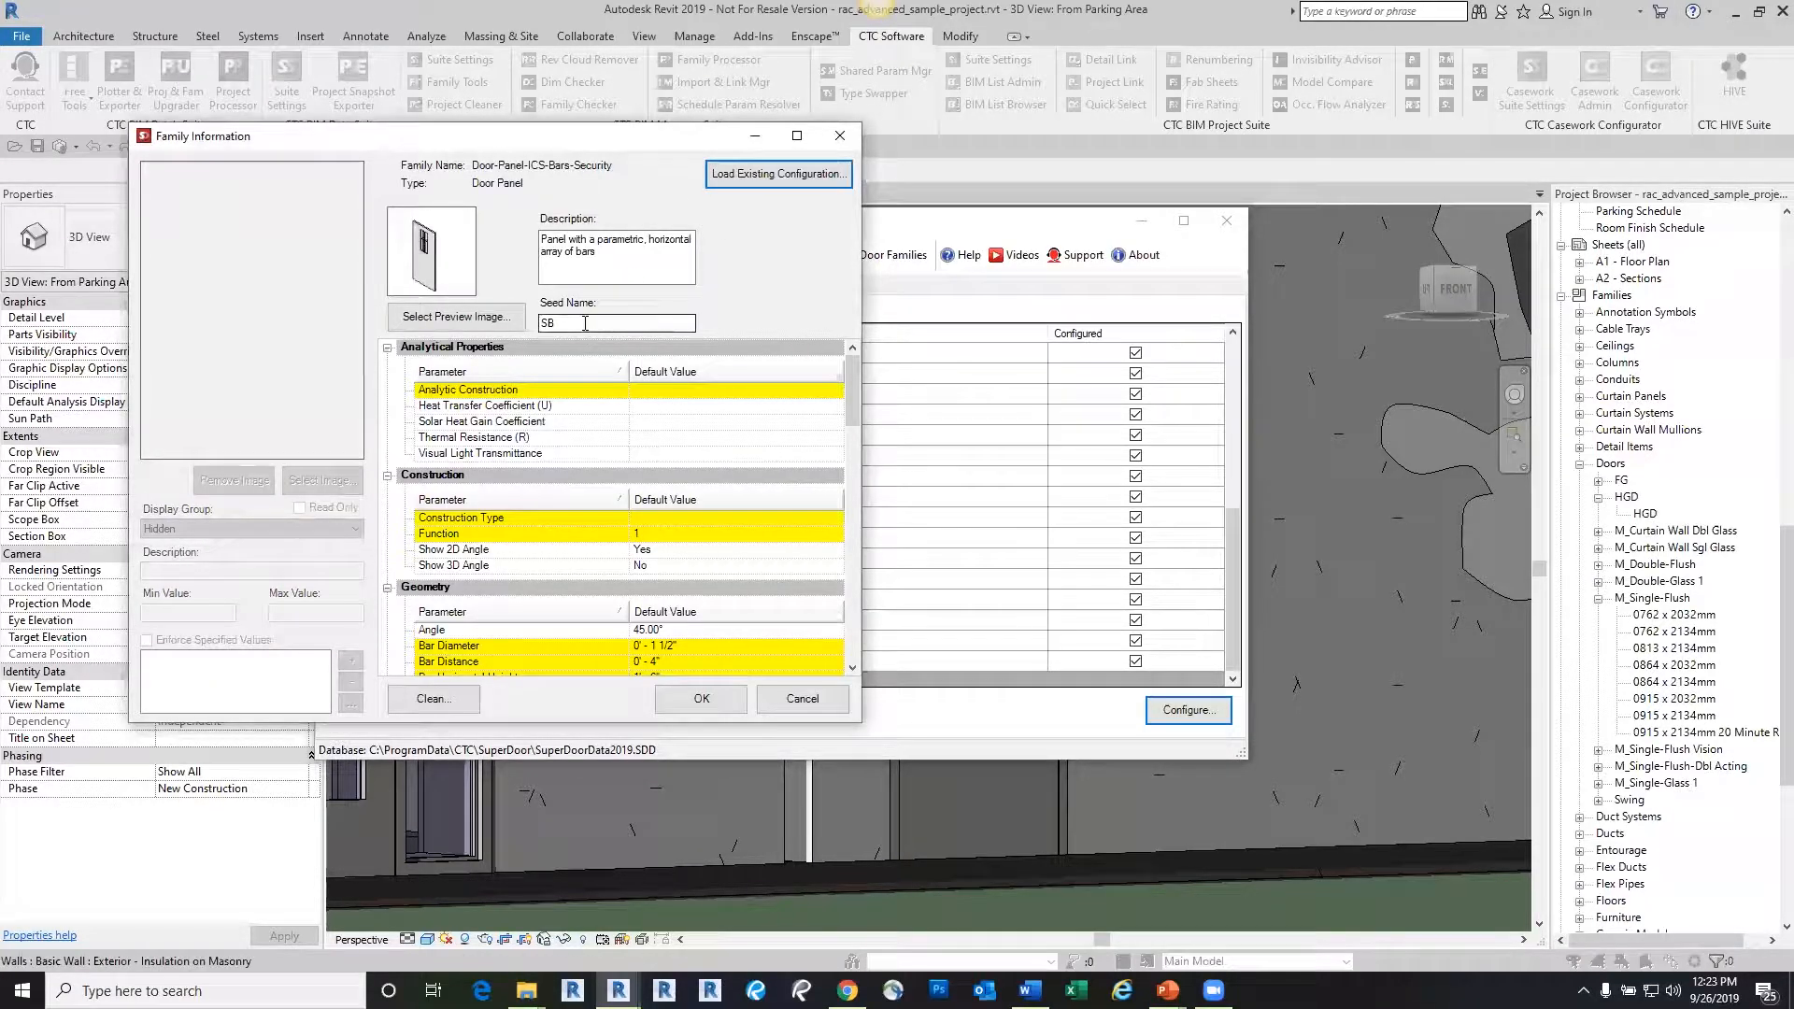
pyautogui.click(840, 136)
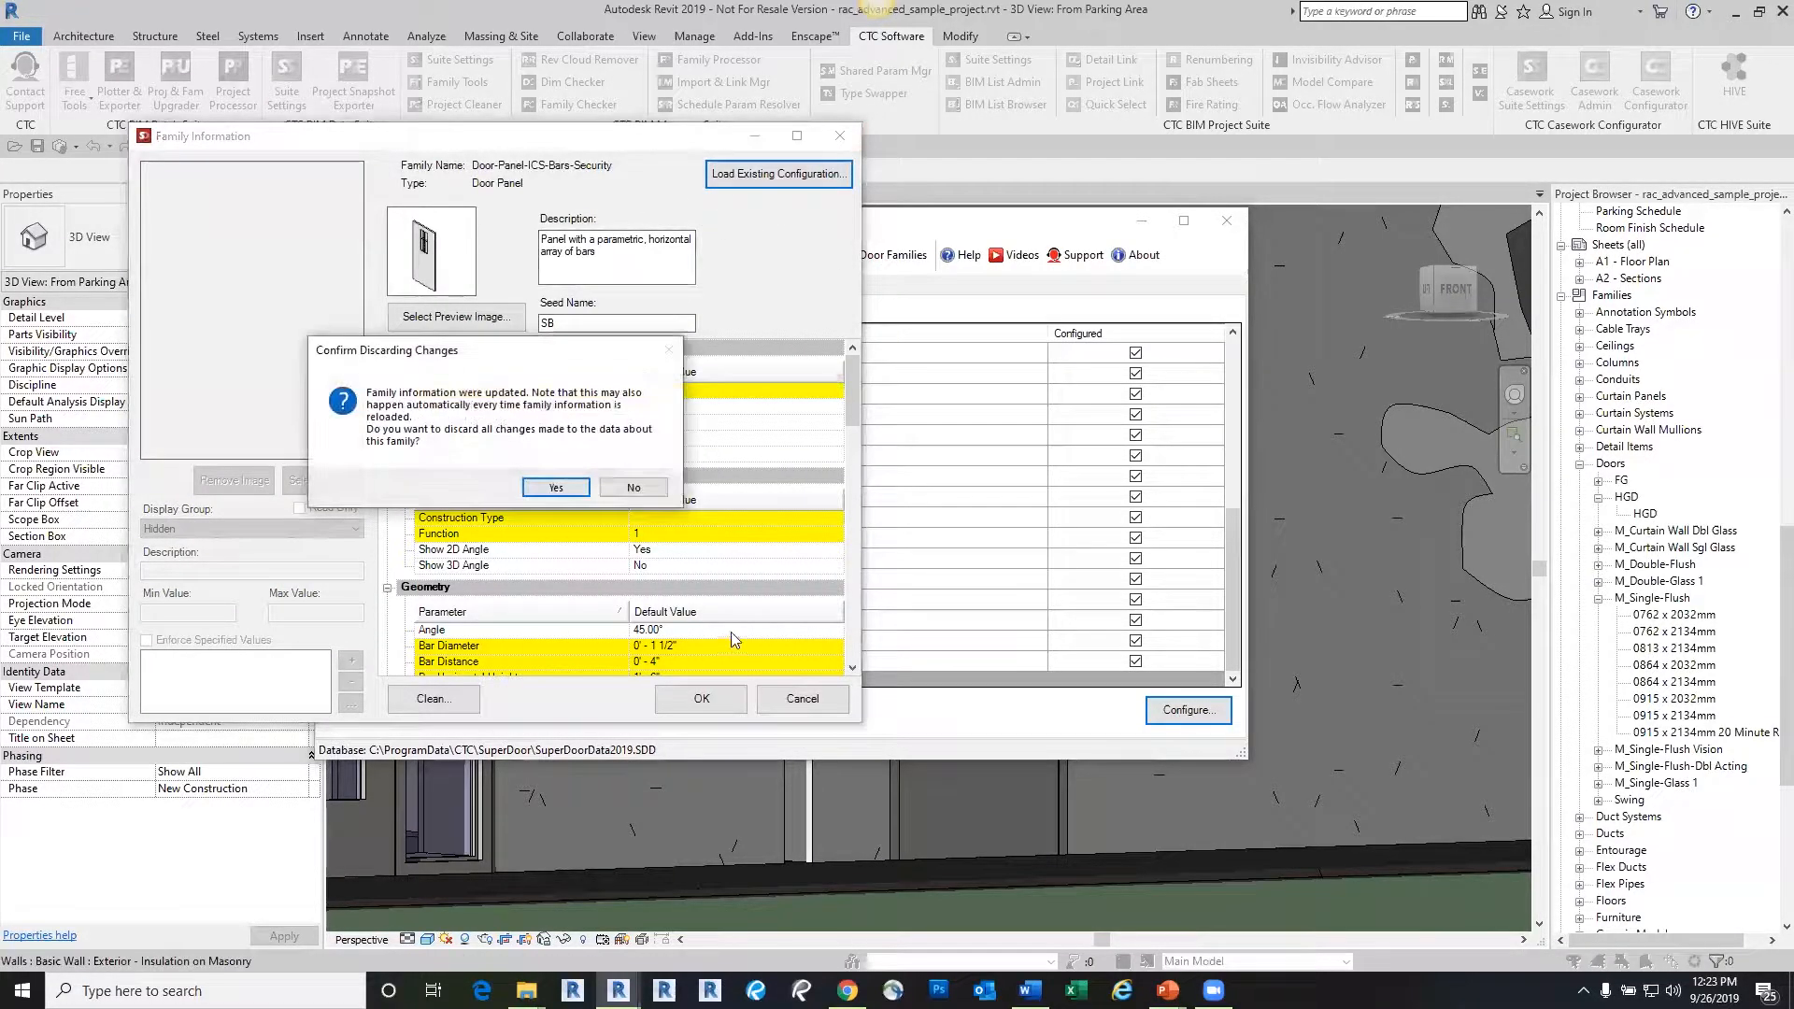
pyautogui.click(556, 490)
# Review the family information of Door-Panel-Solid-Dutch, discard any changes and close SuperDoor Admin
pyautogui.click(477, 642)
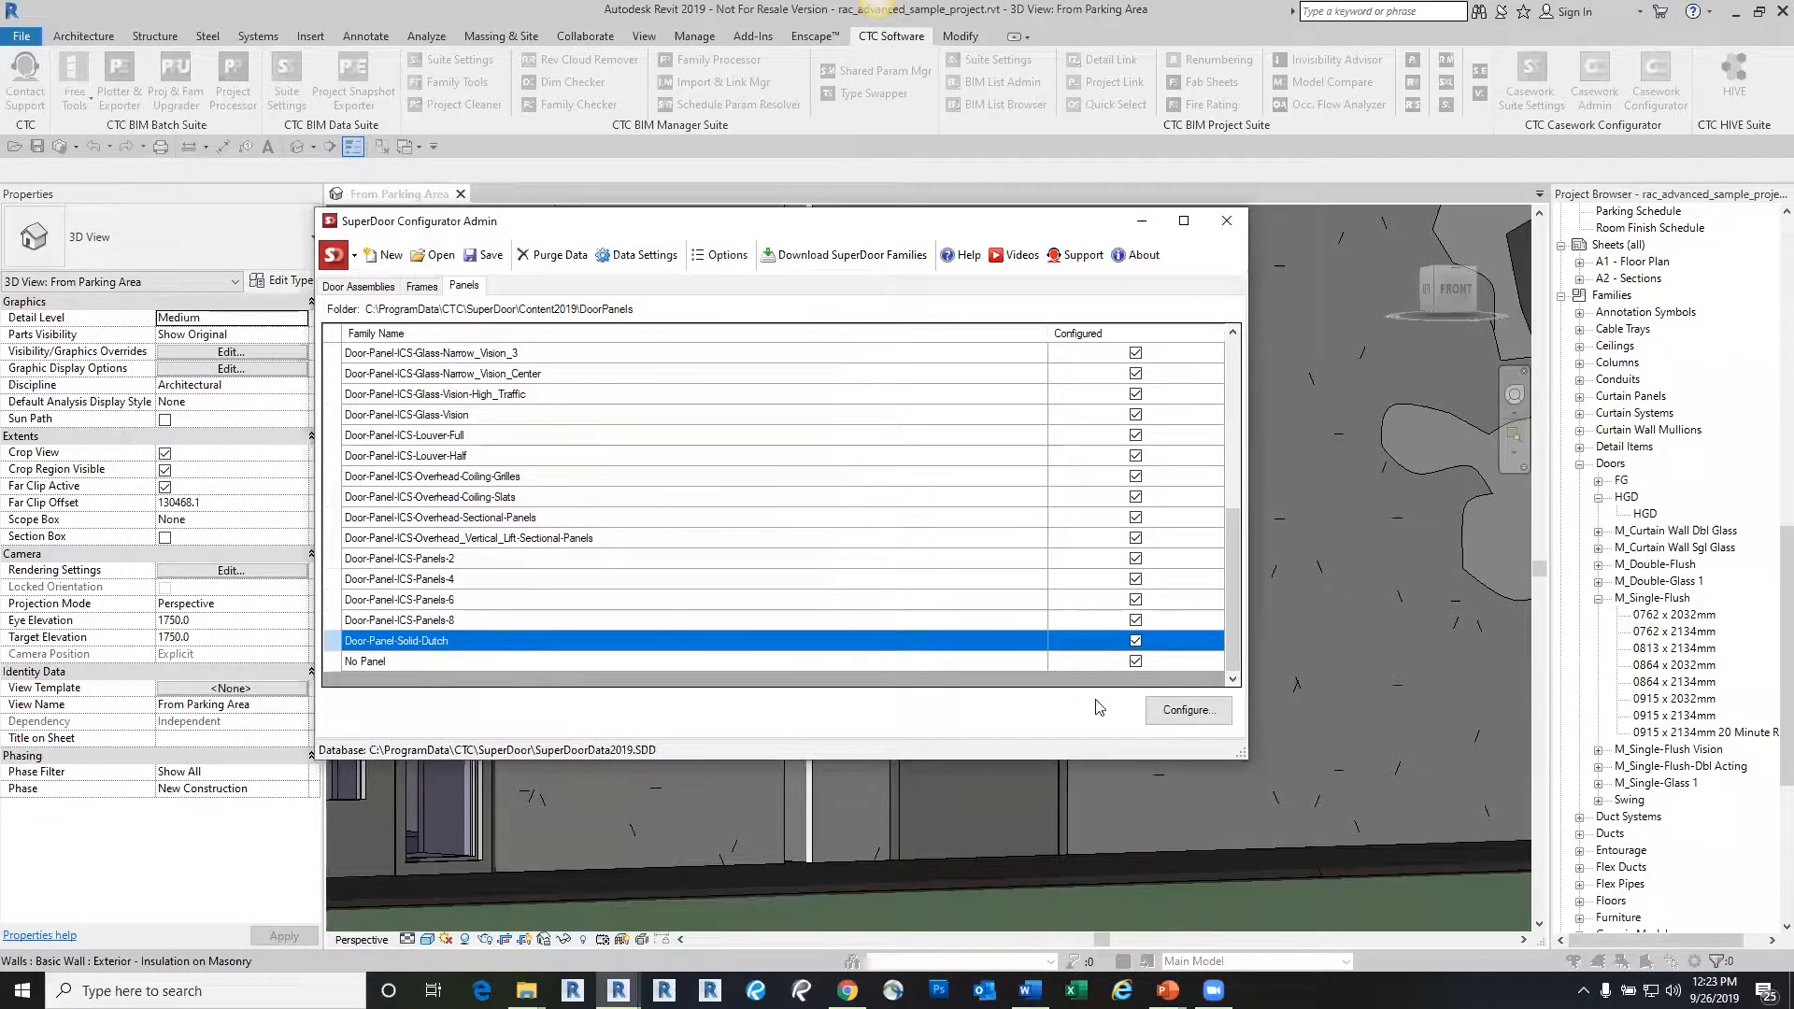
pyautogui.click(1185, 710)
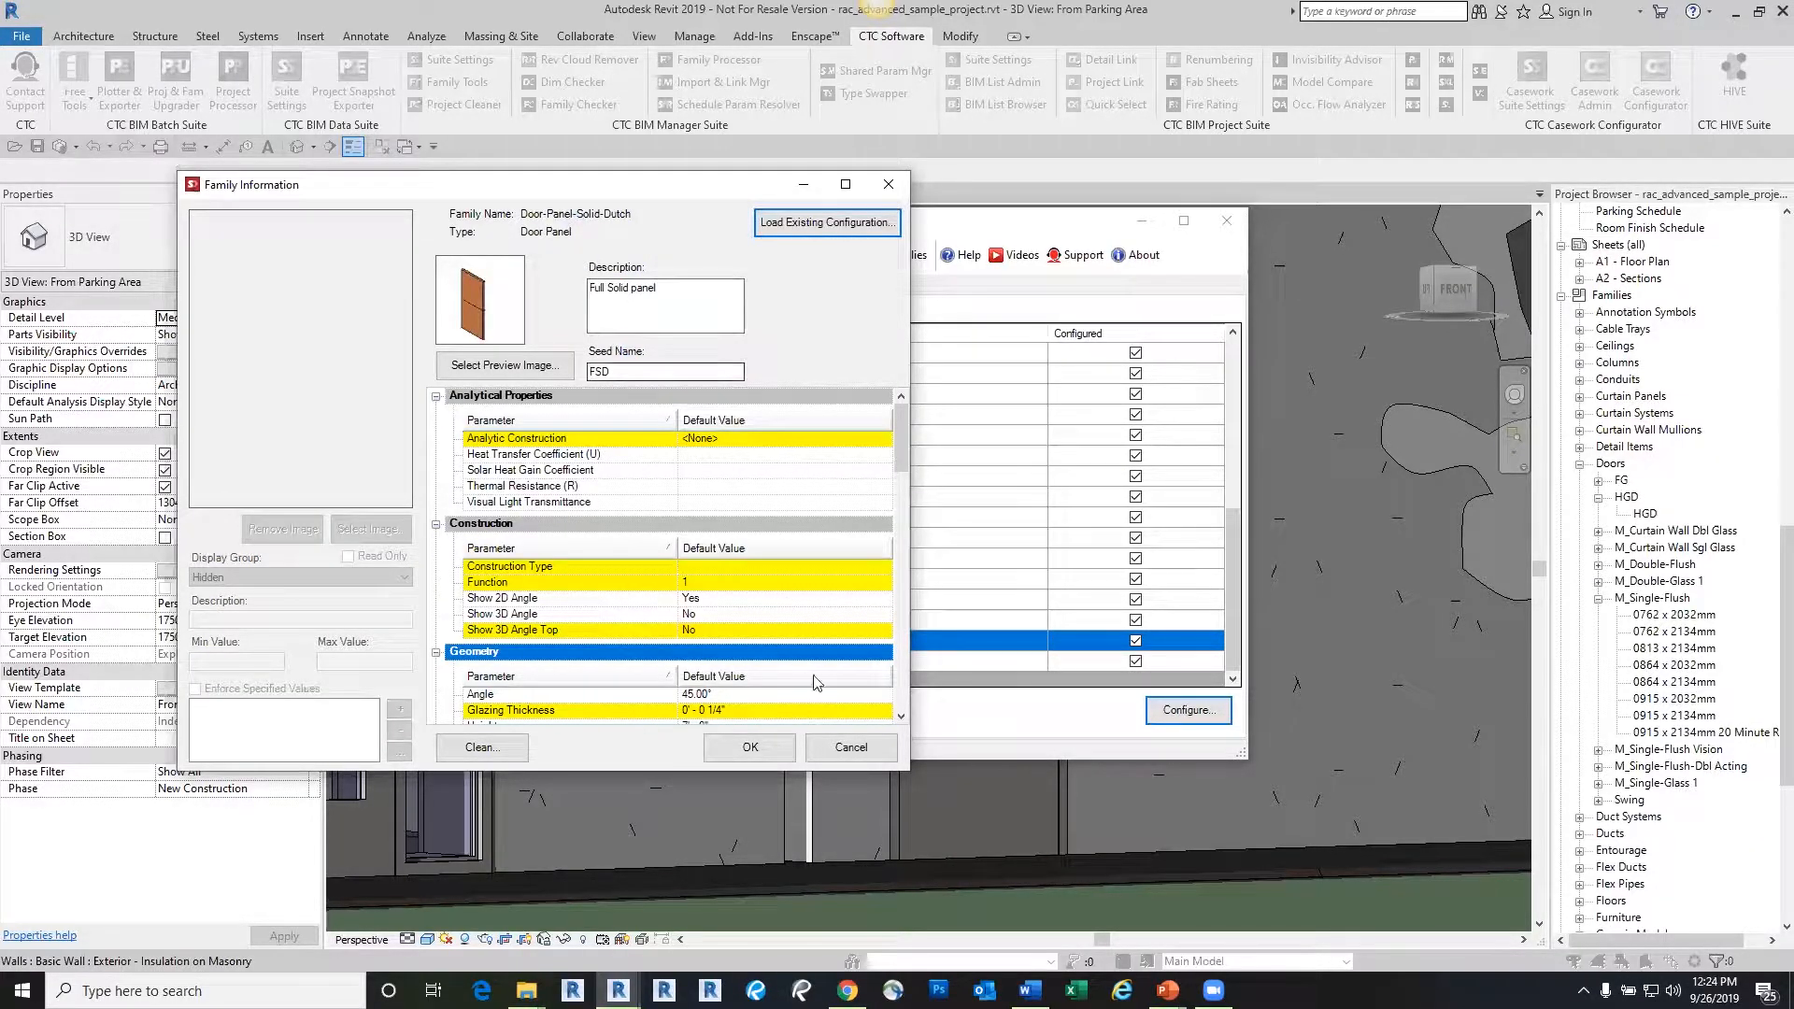
pyautogui.click(864, 760)
pyautogui.click(598, 535)
pyautogui.click(1226, 222)
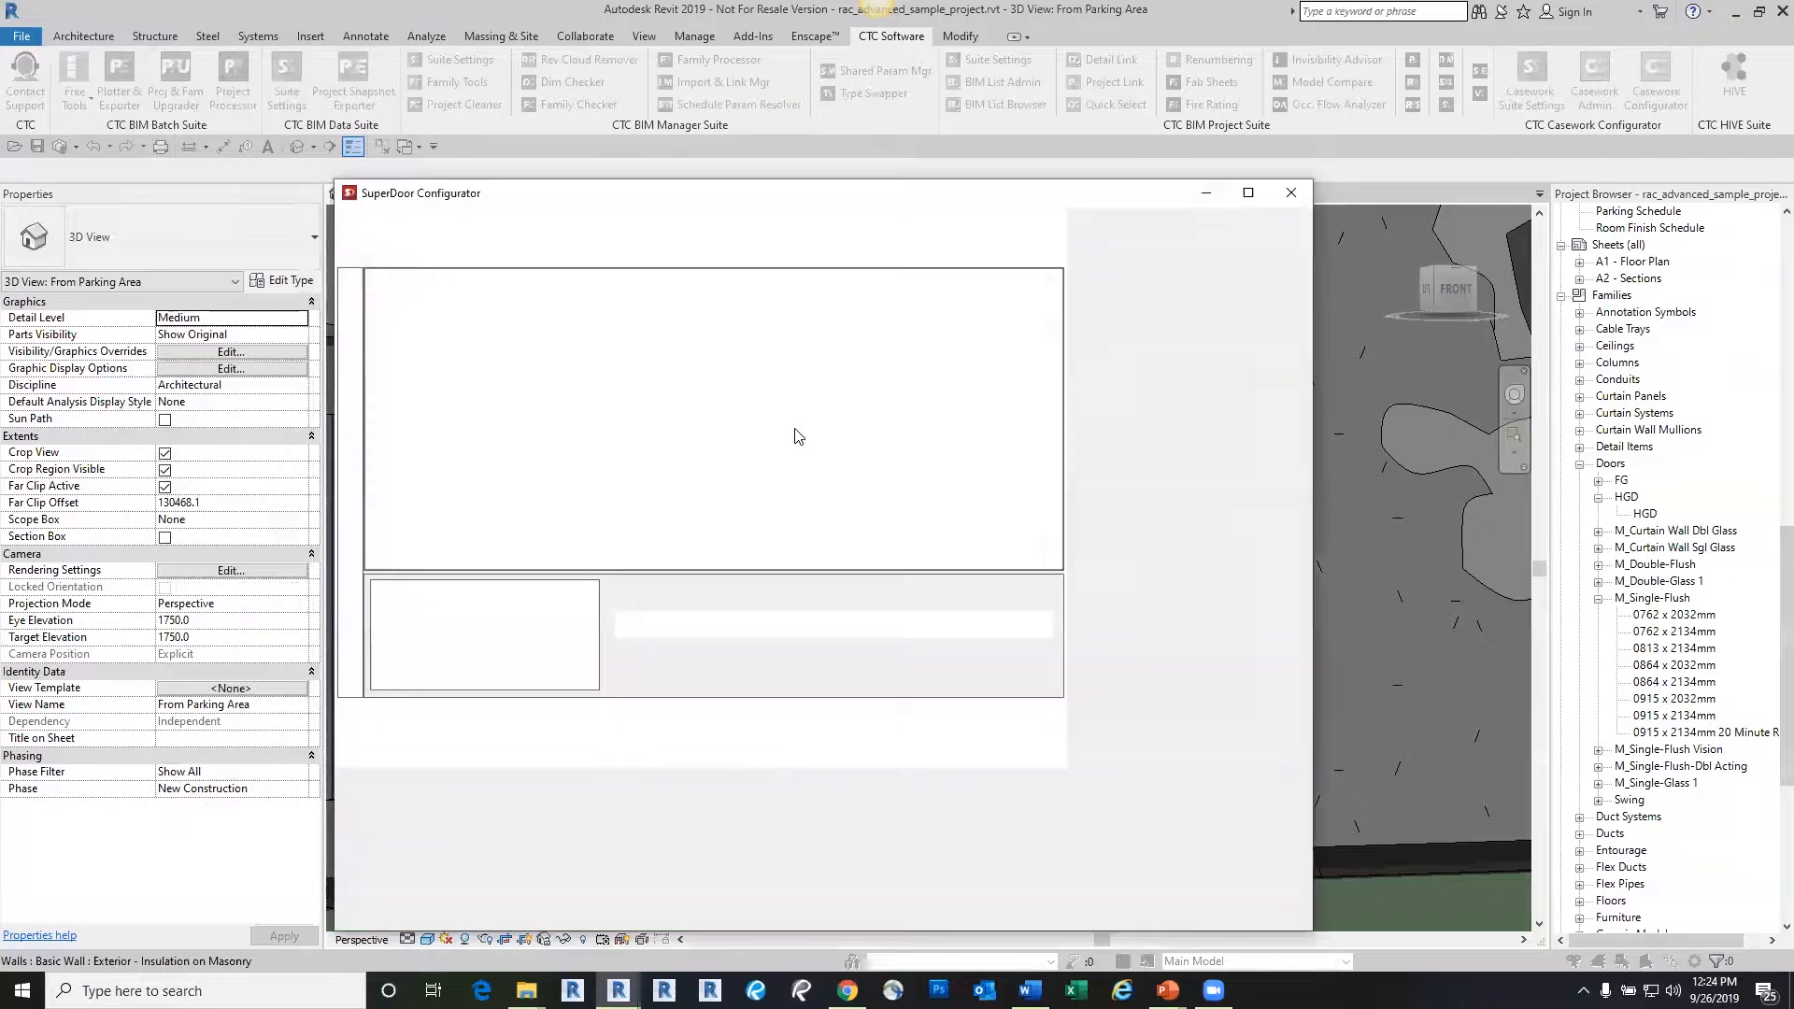
pyautogui.doubleClick(616, 497)
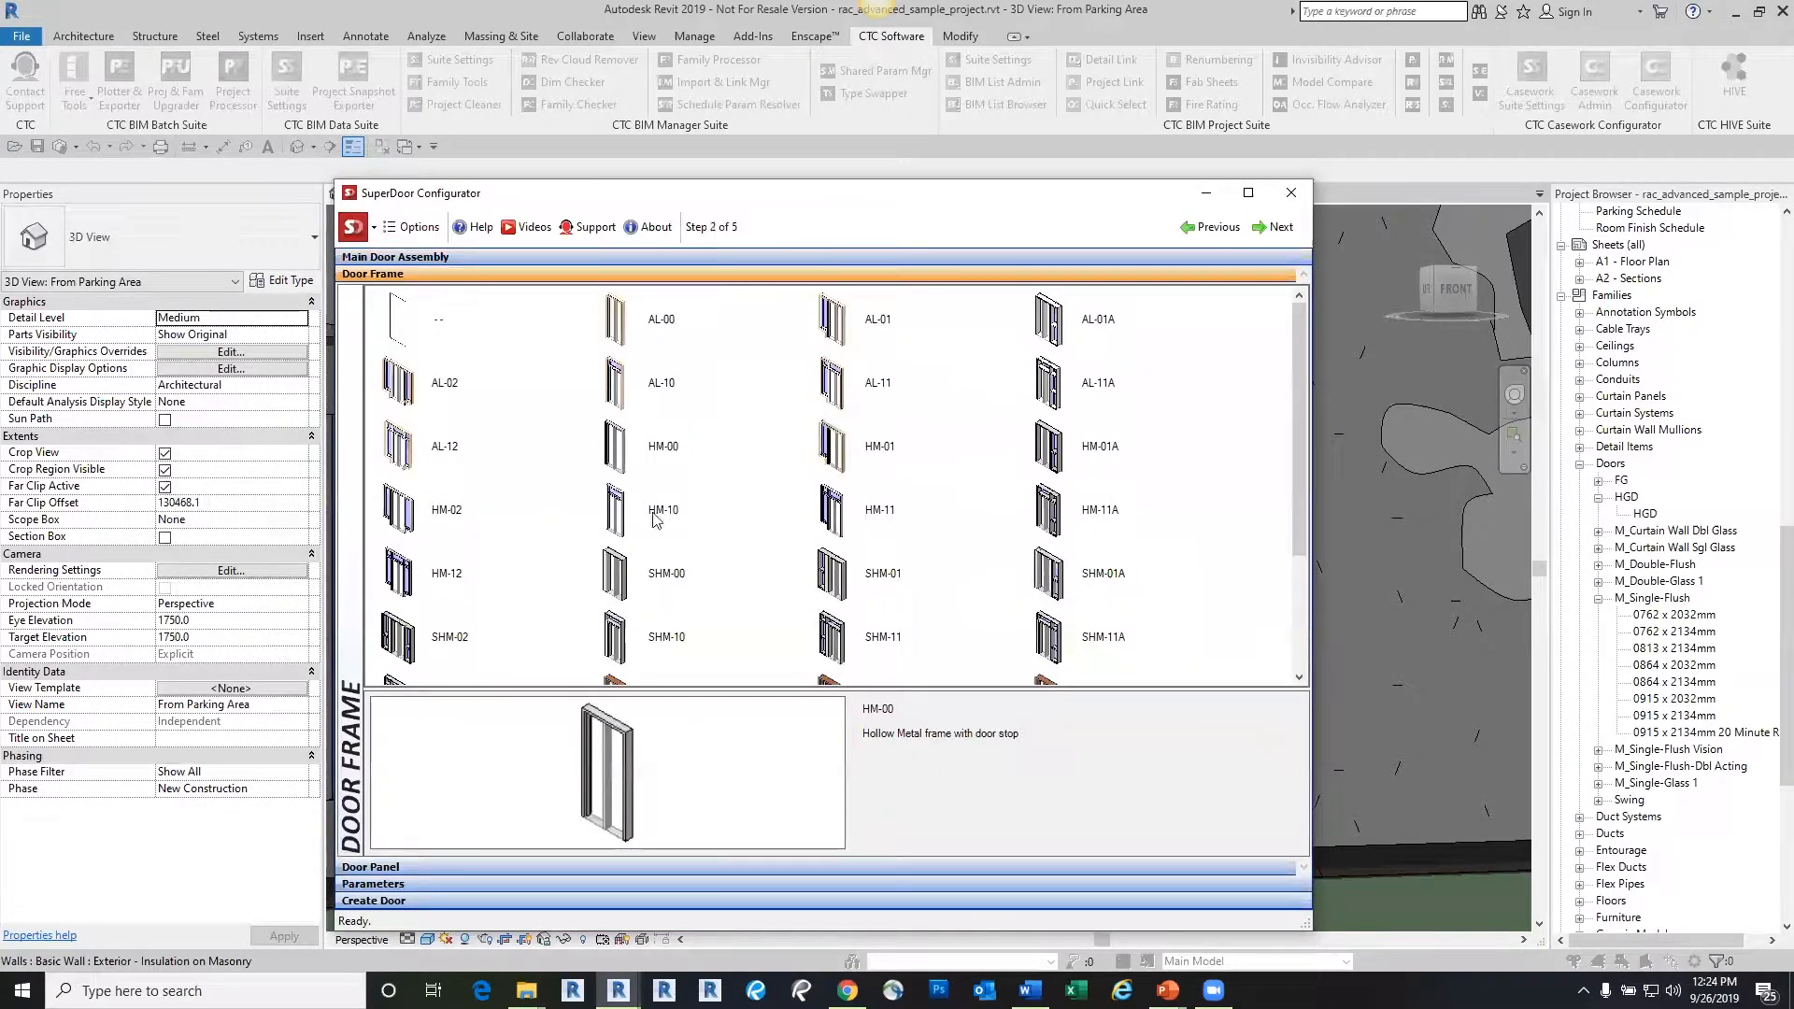
pyautogui.click(663, 534)
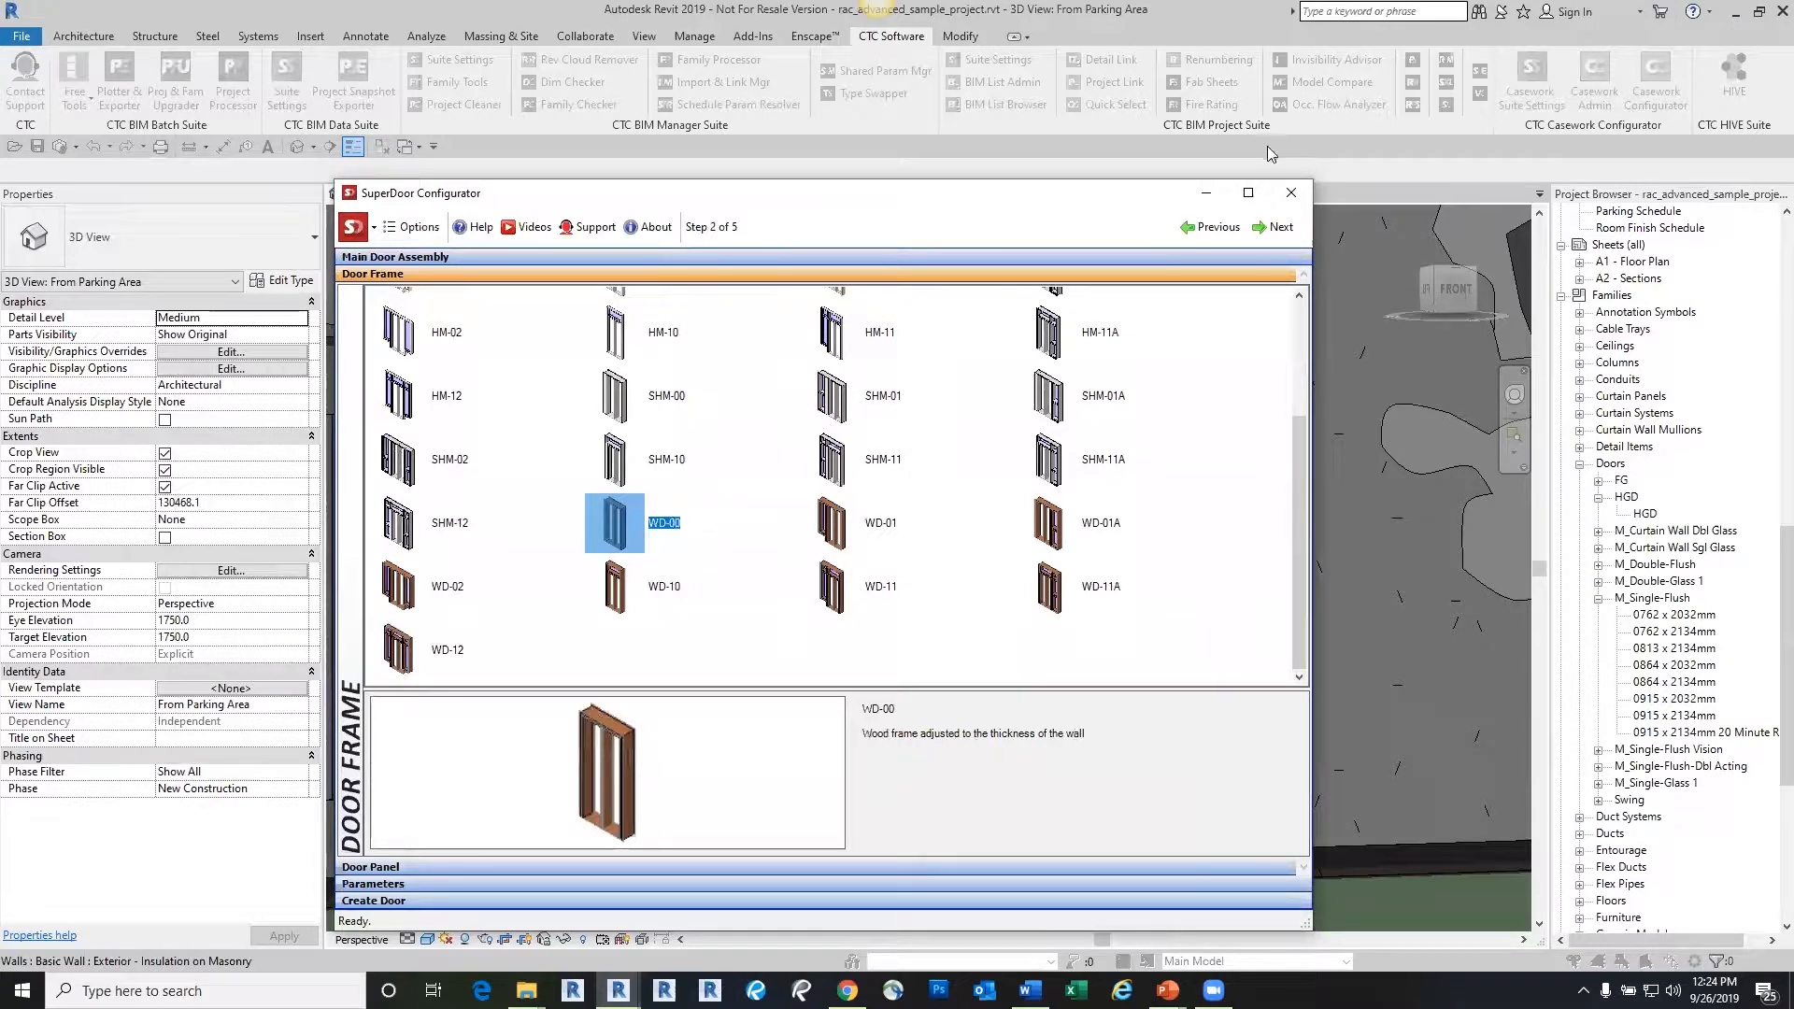
pyautogui.click(1291, 192)
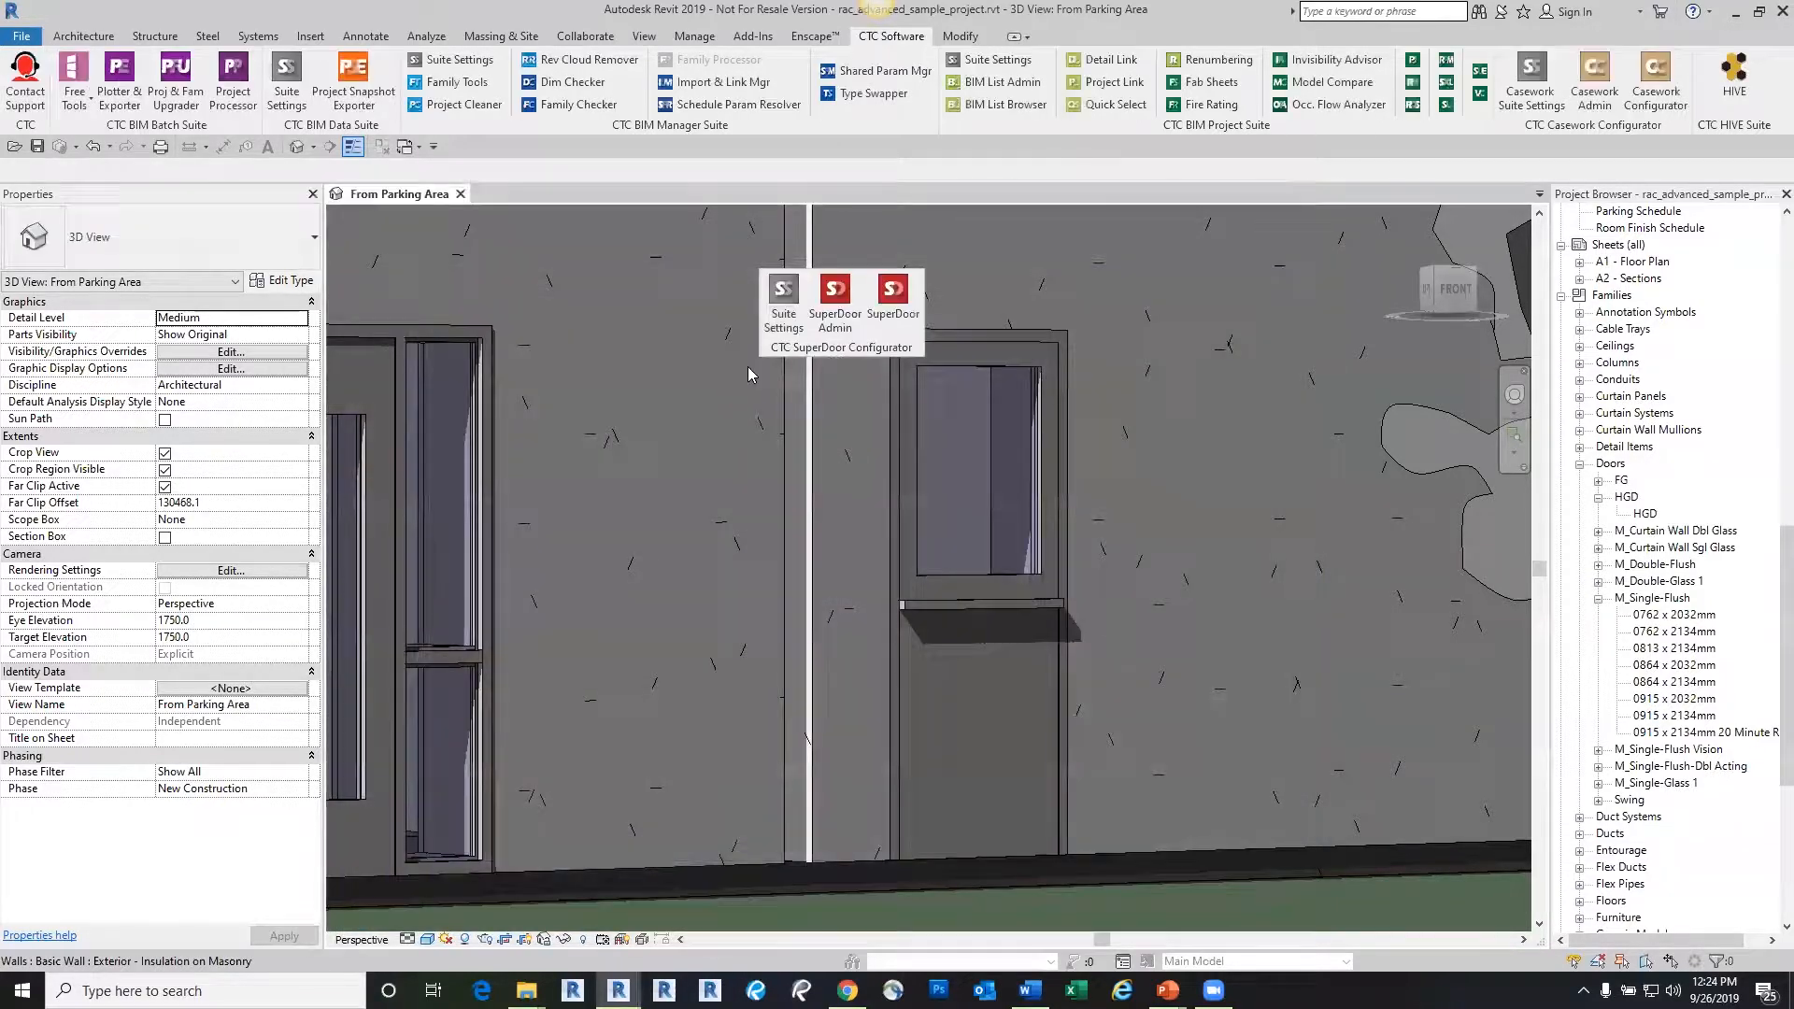
# Reopen SuperDoor Admin and recheck the Door-Panel-Solid-Dutch panel's configuration, leaving it without keeping changes
pyautogui.click(837, 317)
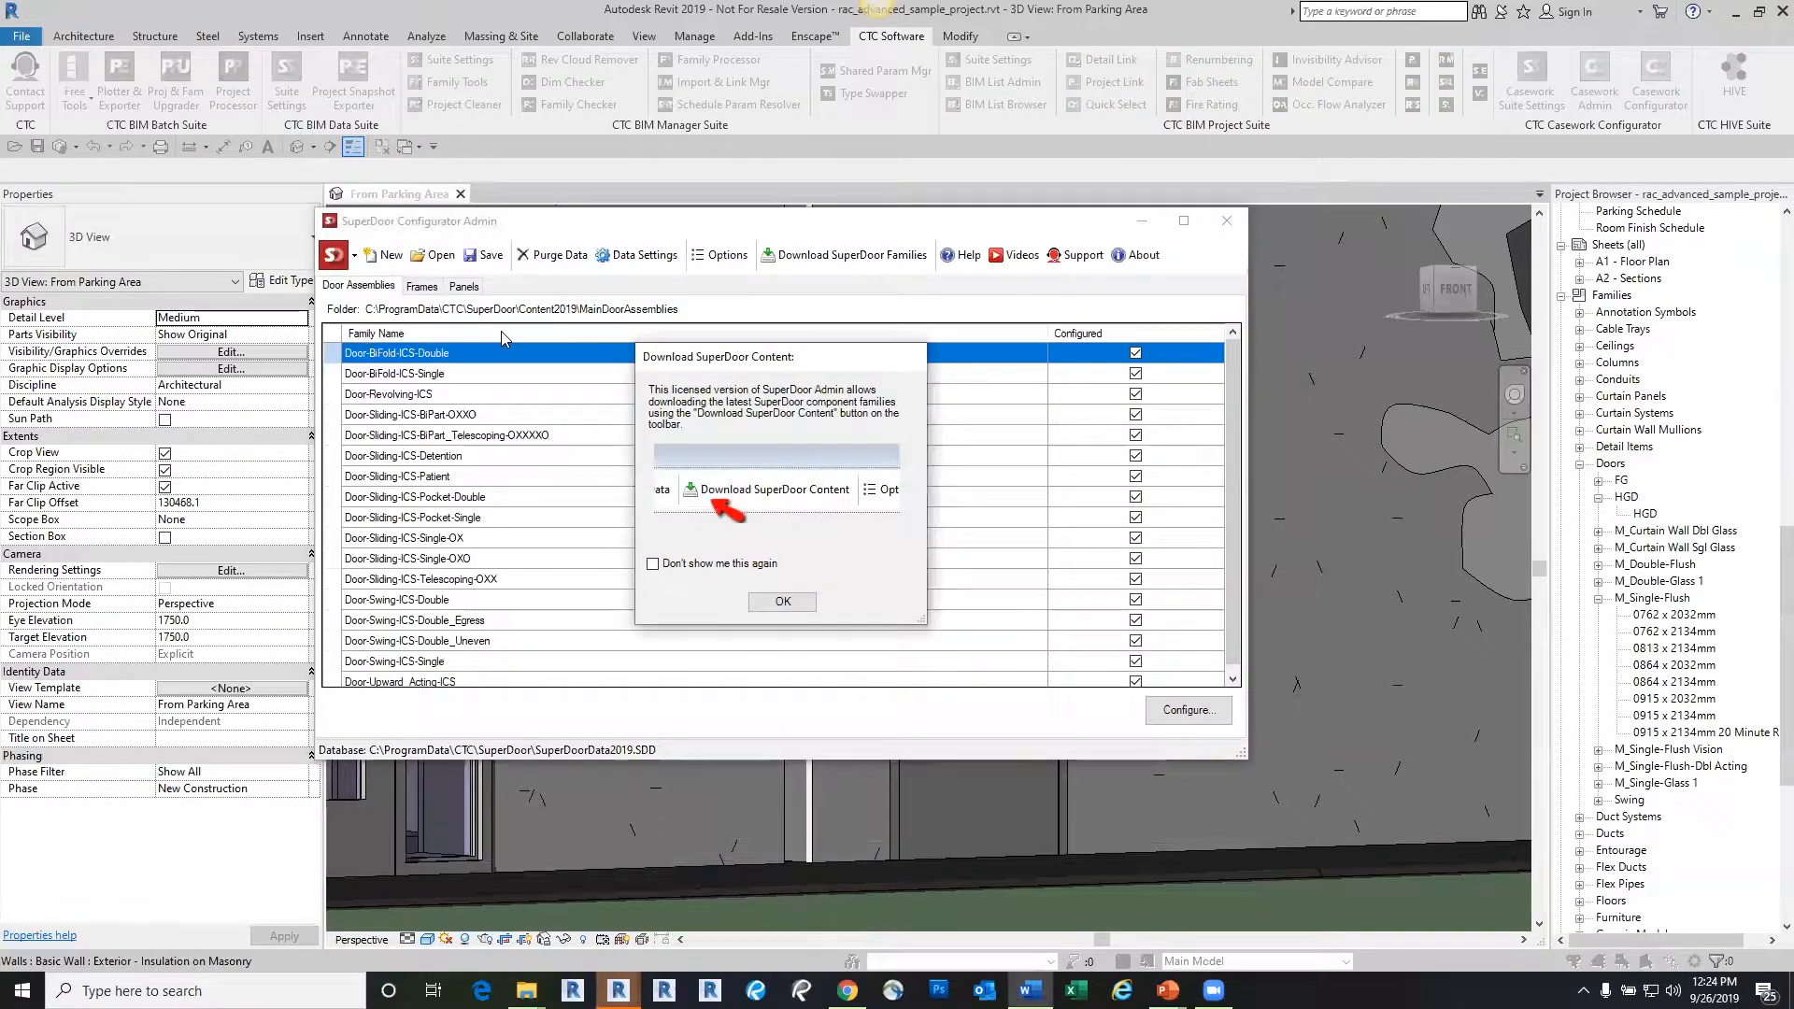
pyautogui.click(783, 601)
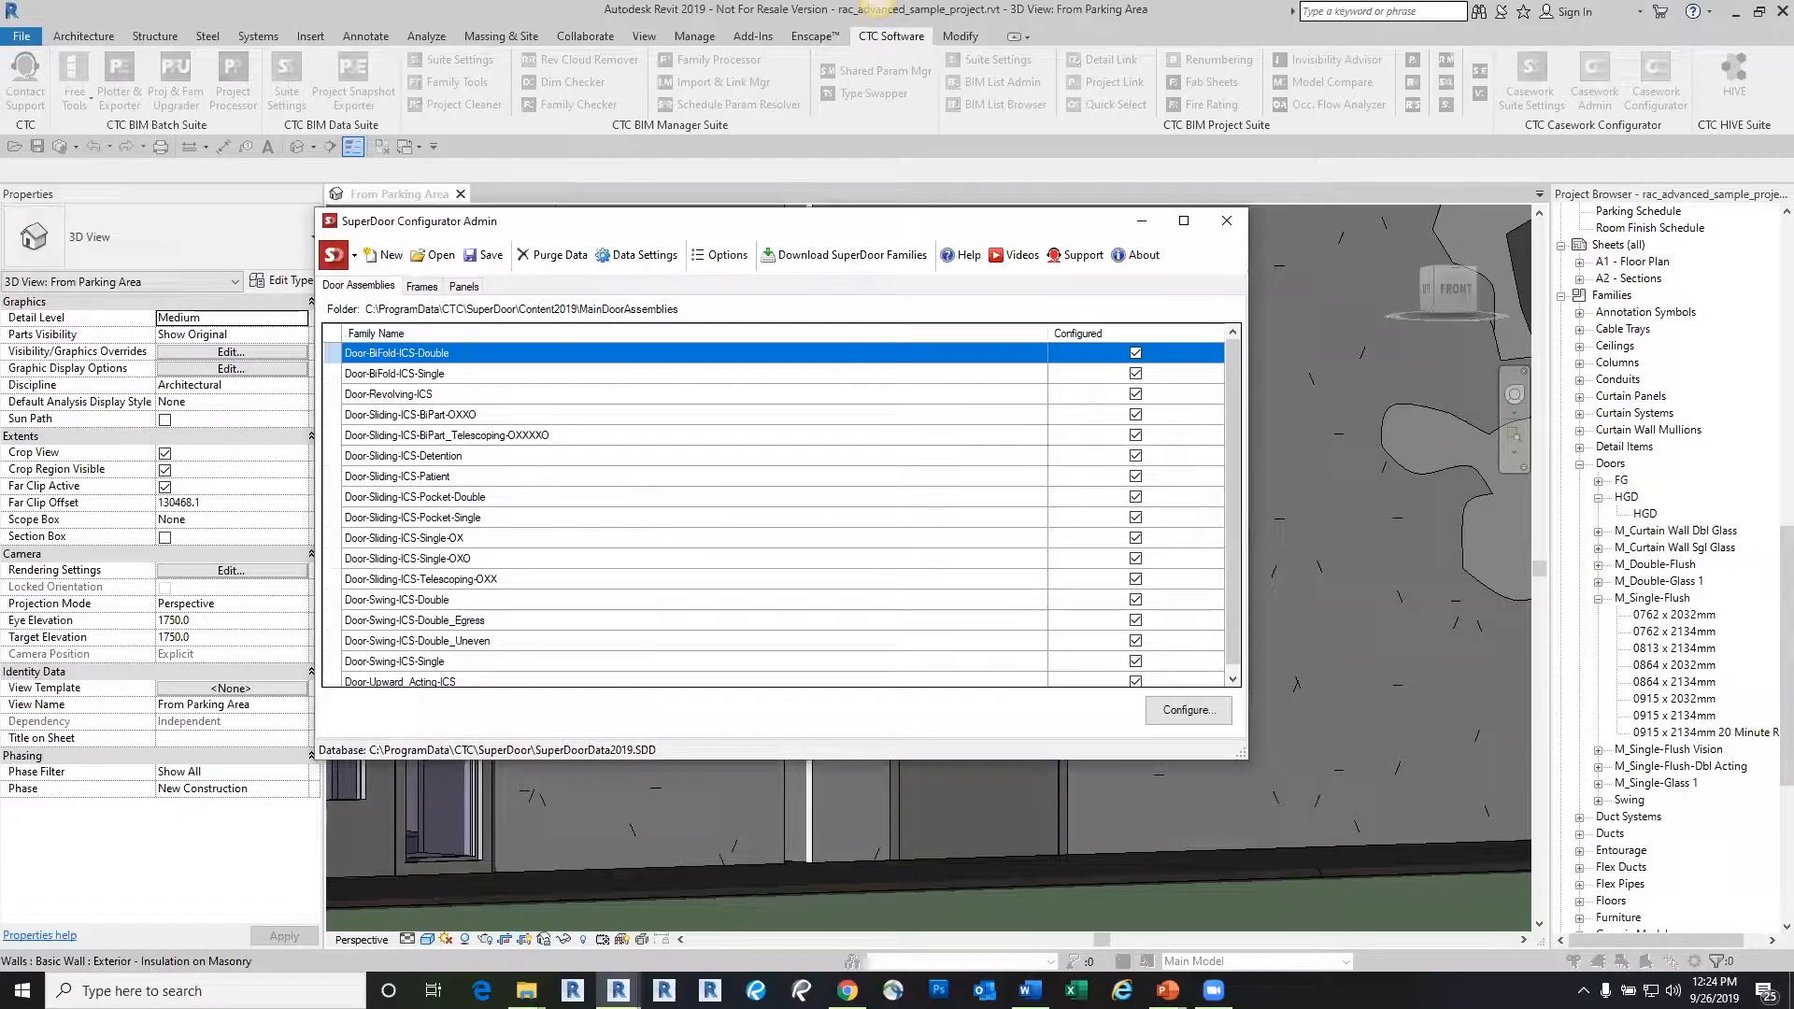
pyautogui.scroll(-1, 490, 636)
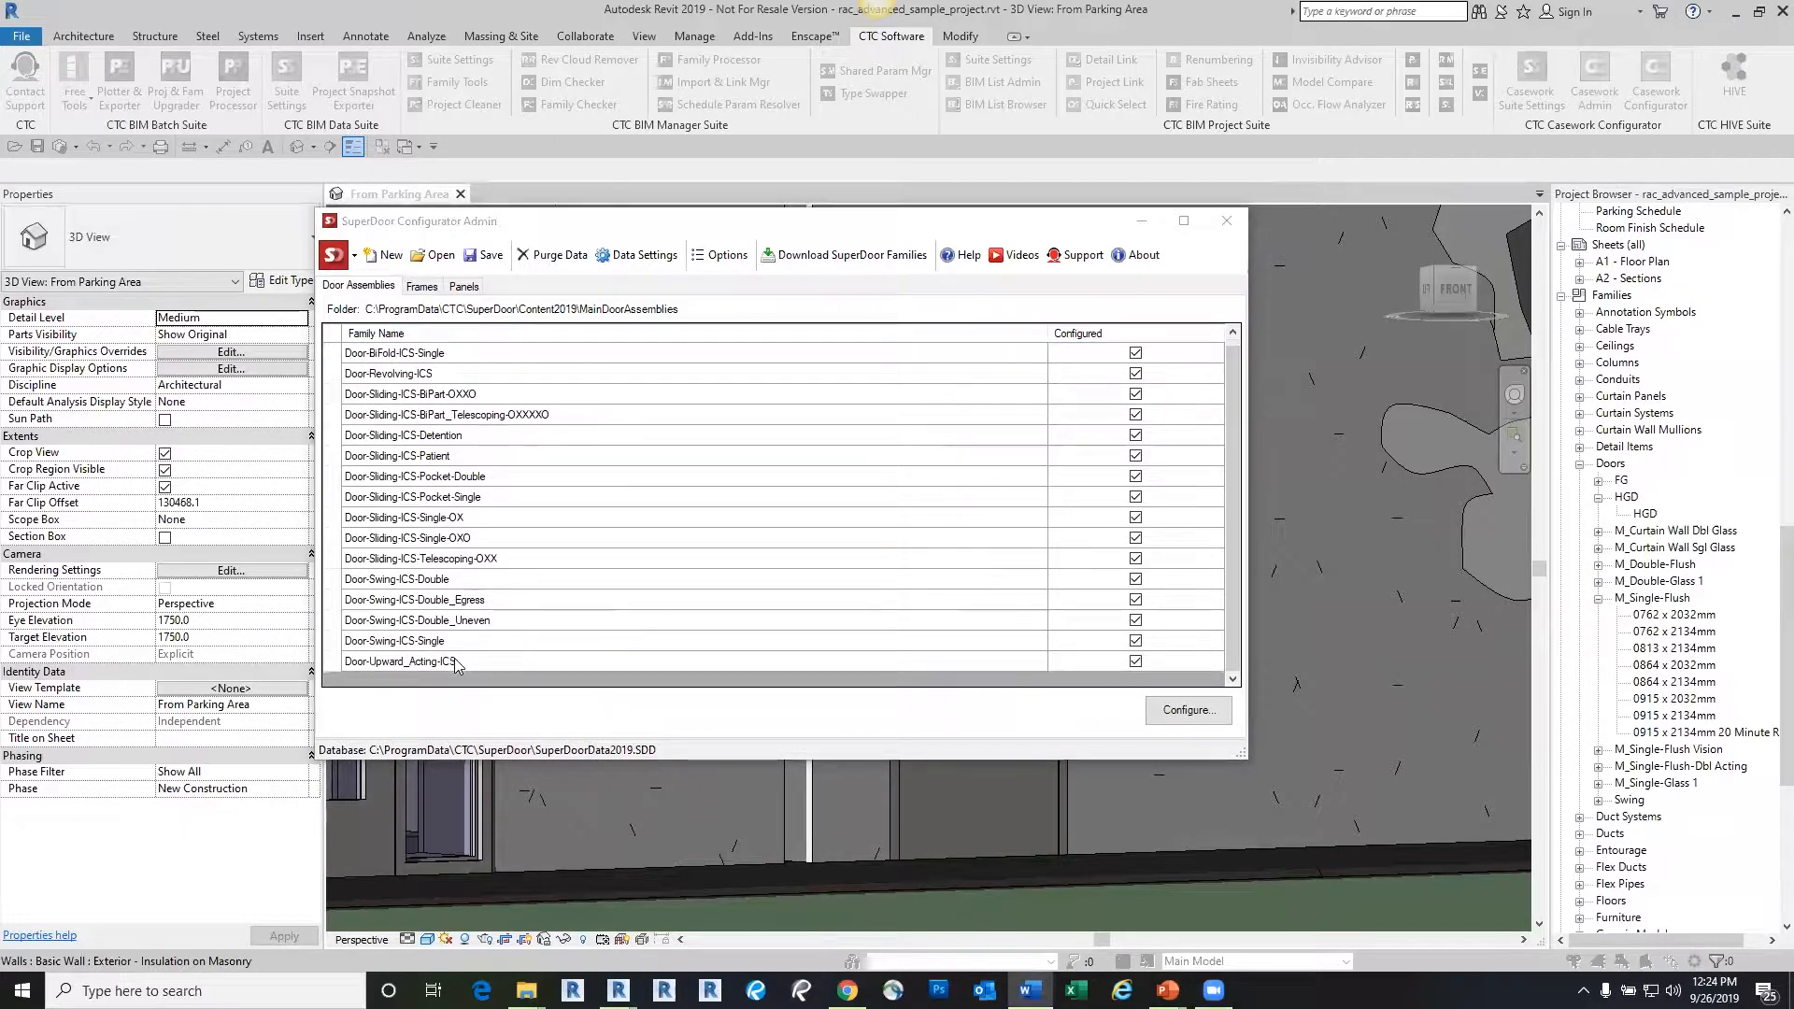
pyautogui.click(464, 286)
pyautogui.scroll(-3, 437, 663)
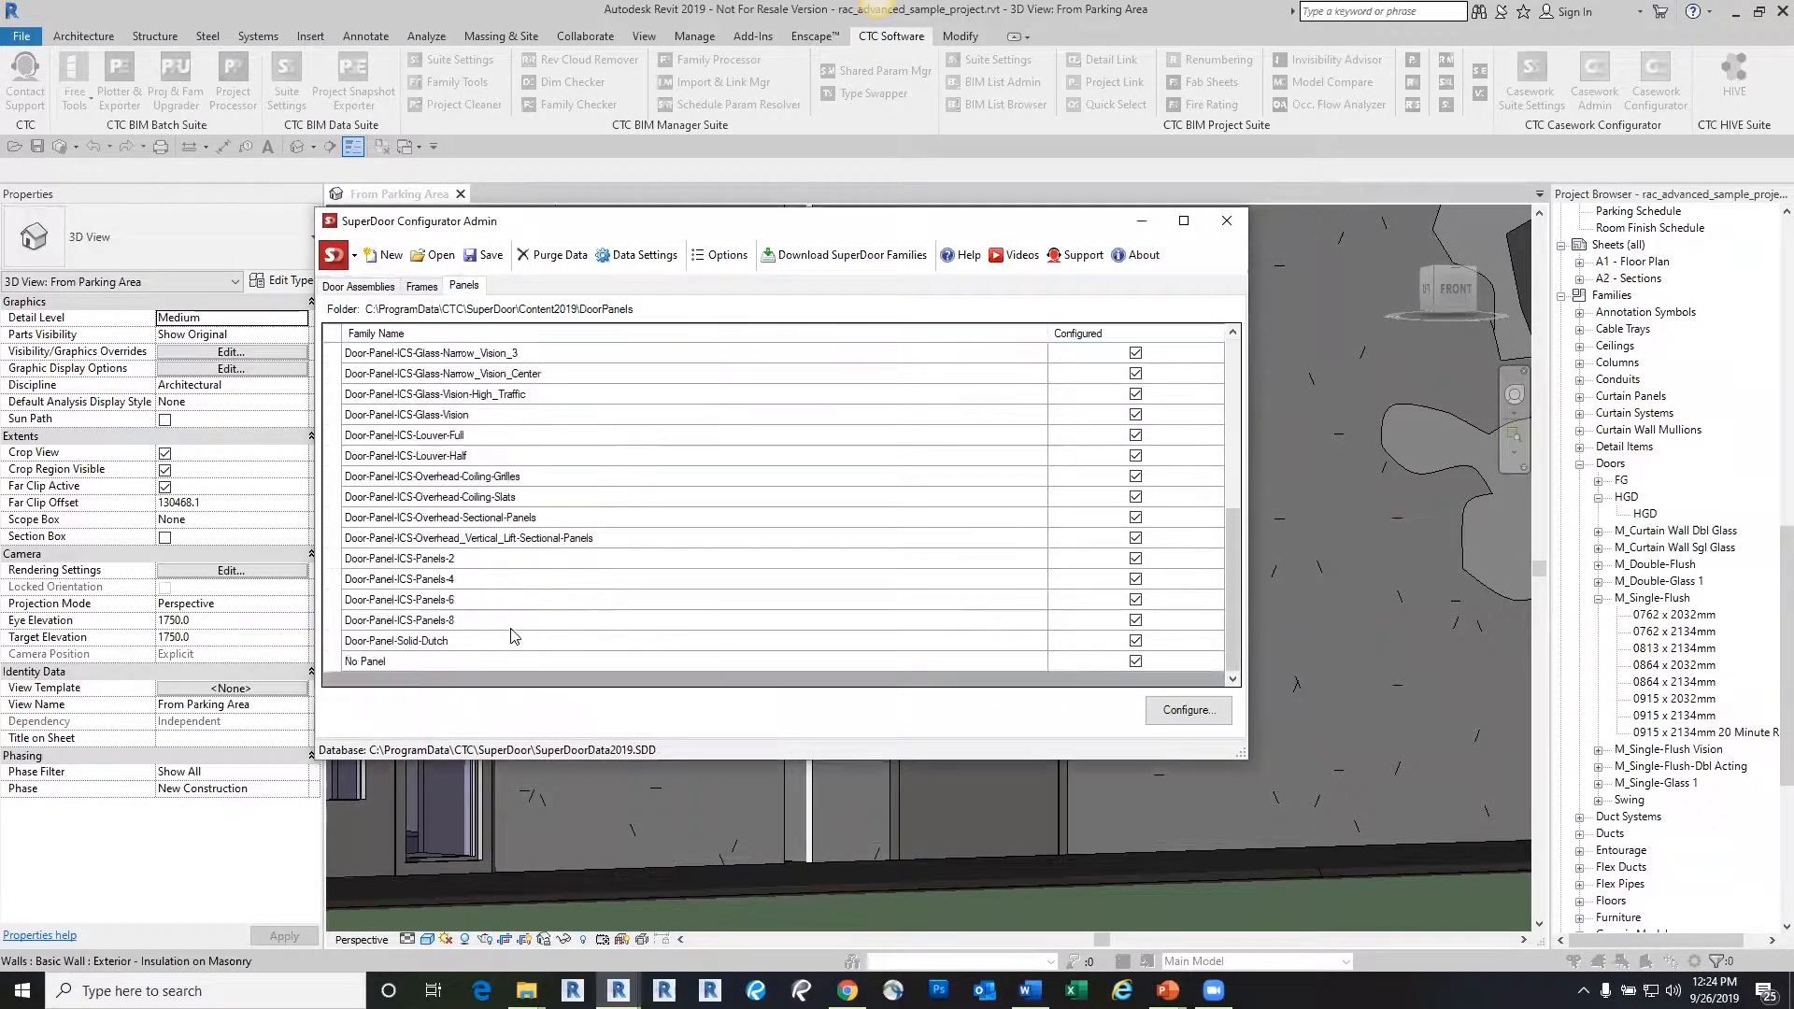
pyautogui.click(409, 642)
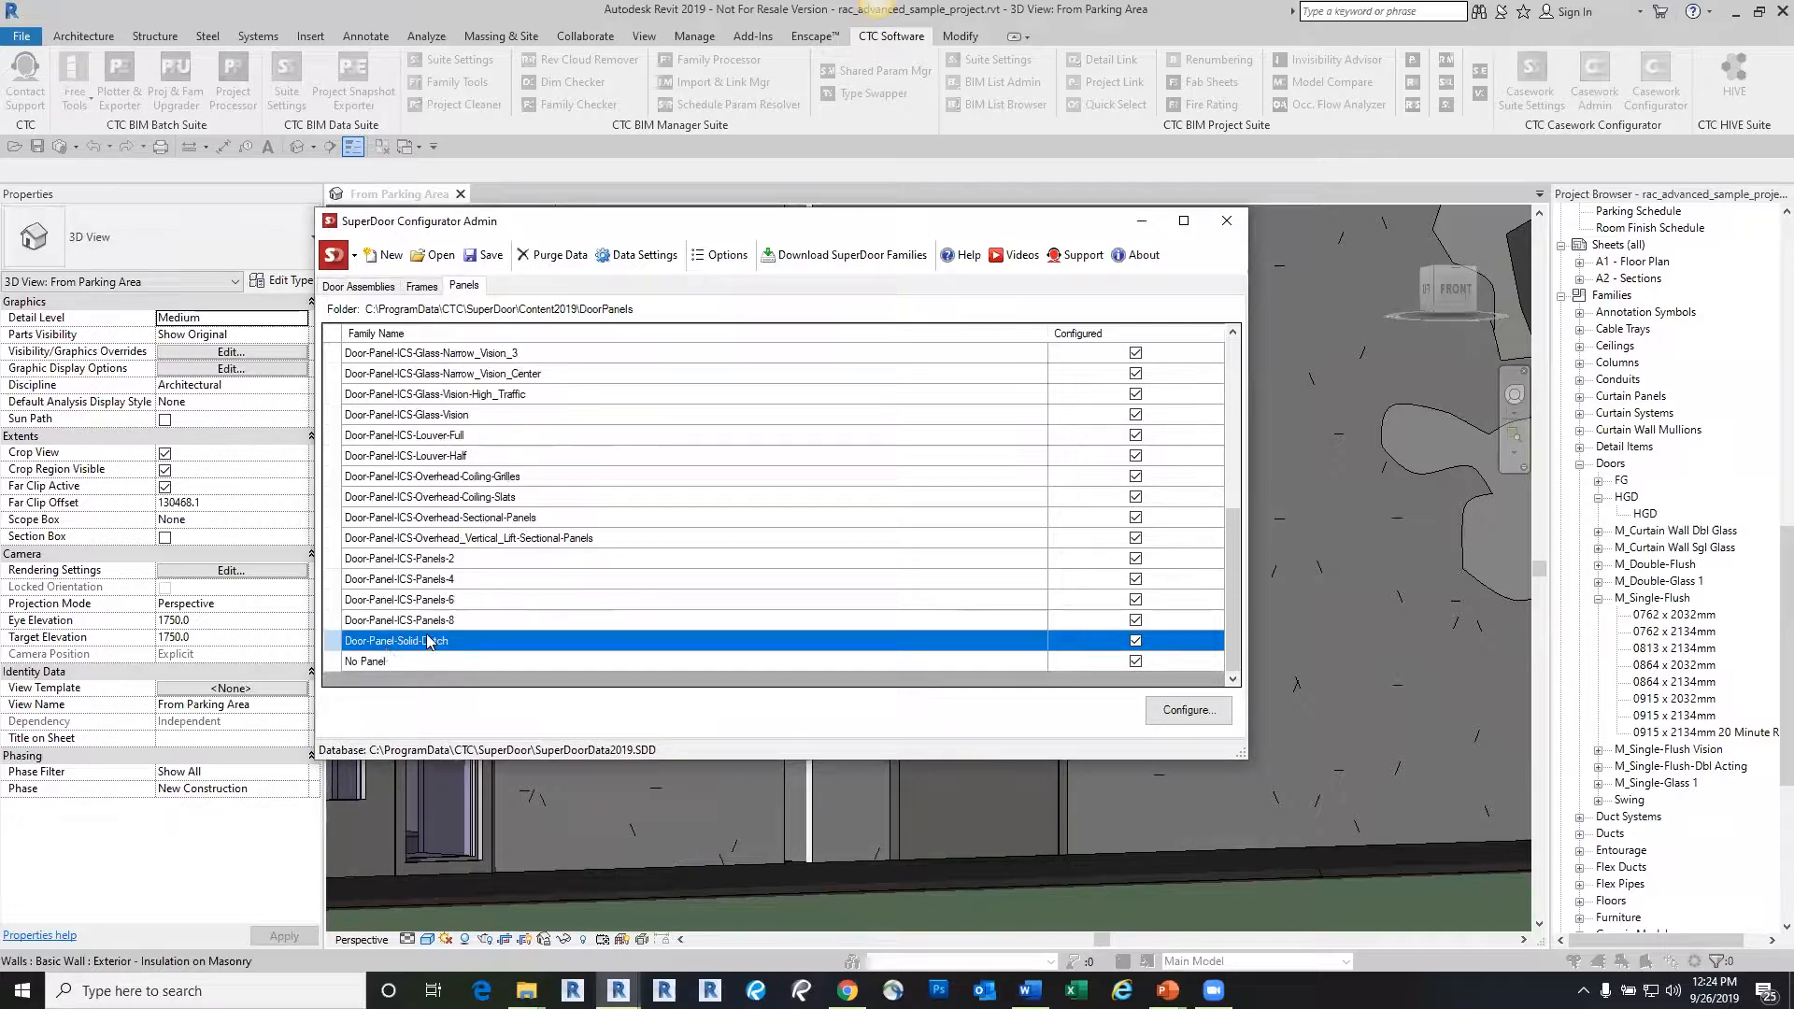
pyautogui.click(1188, 710)
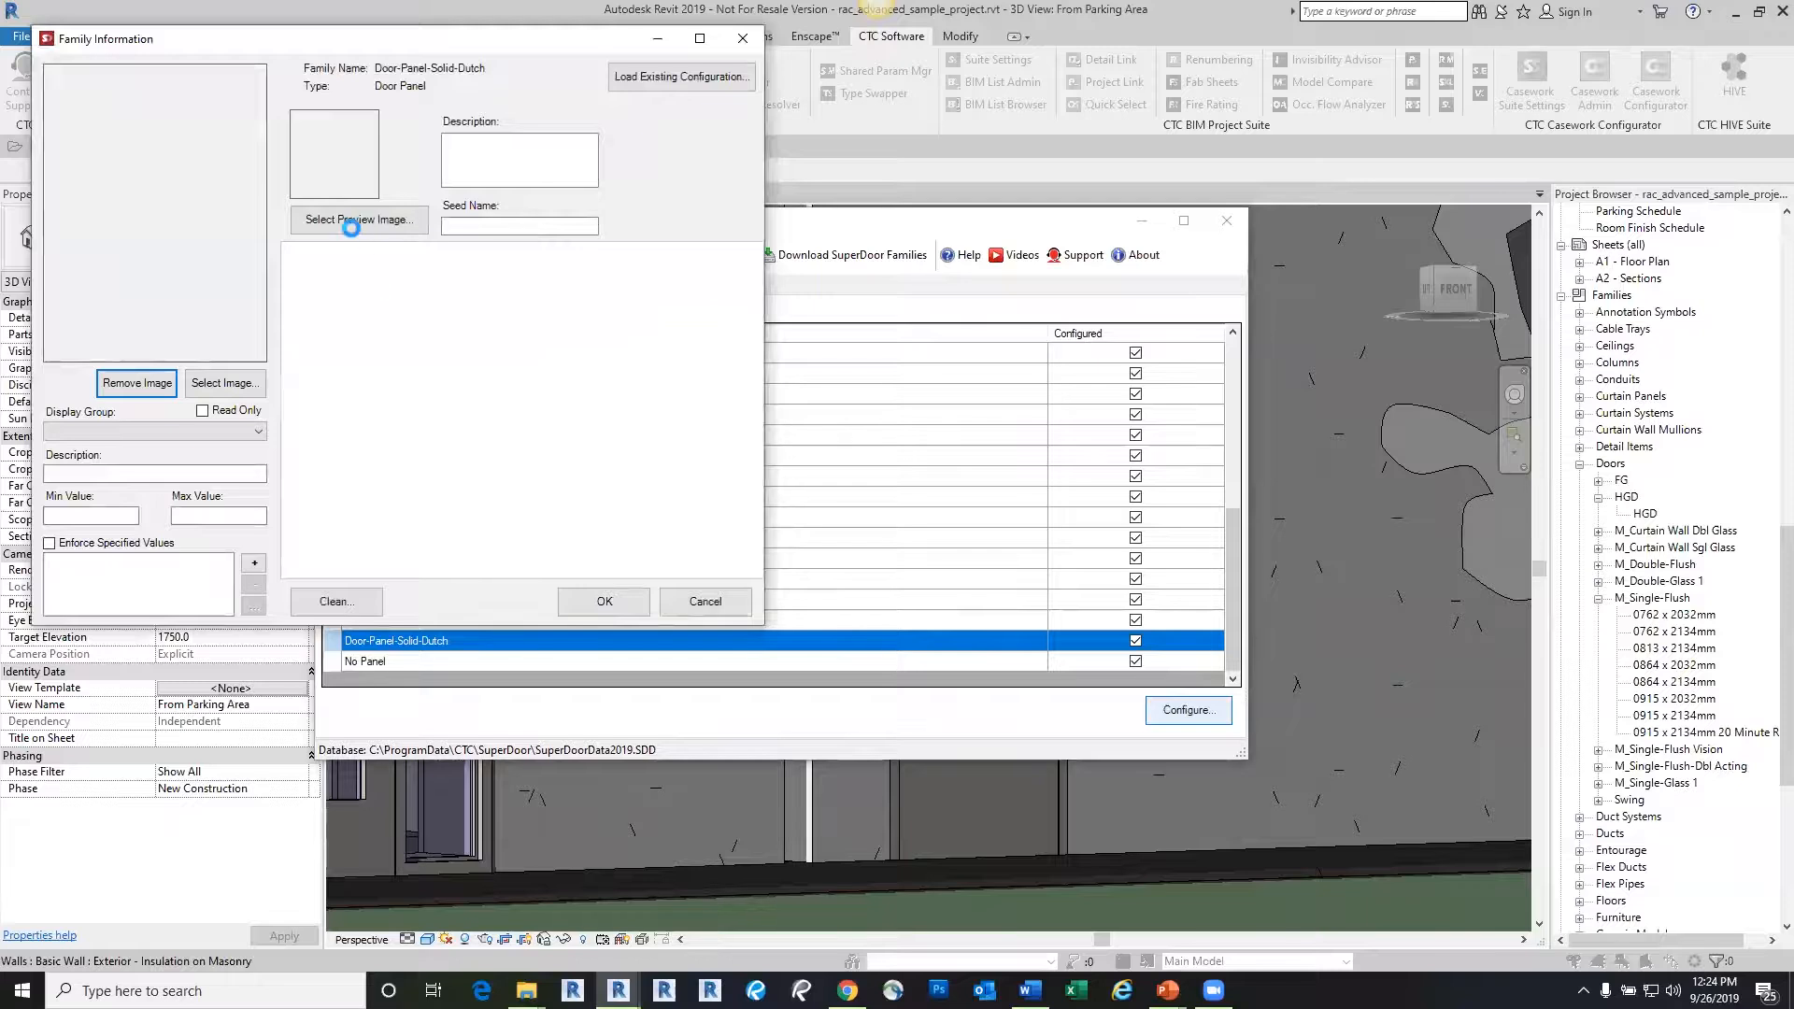
pyautogui.click(741, 41)
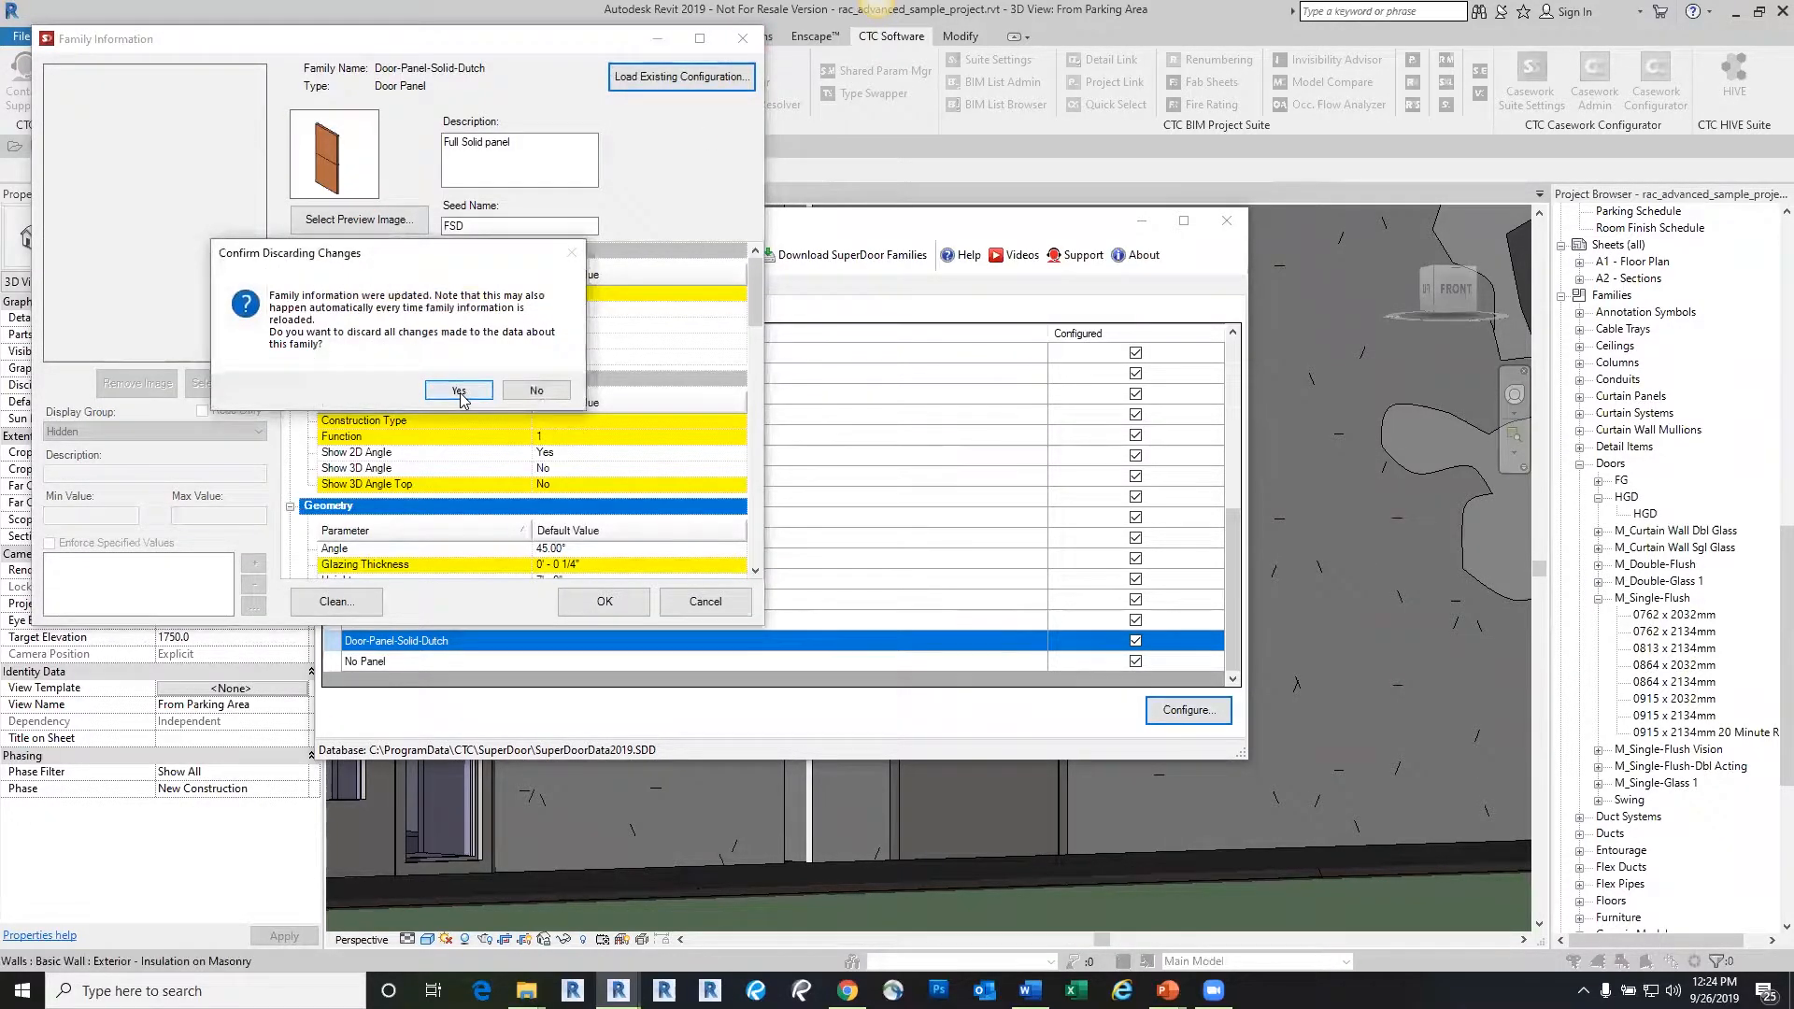
pyautogui.click(457, 393)
# Mark Door-Panel-Solid-Dutch as a compatible panel for the Door-Swing-ICS-Single main door assembly
pyautogui.click(363, 286)
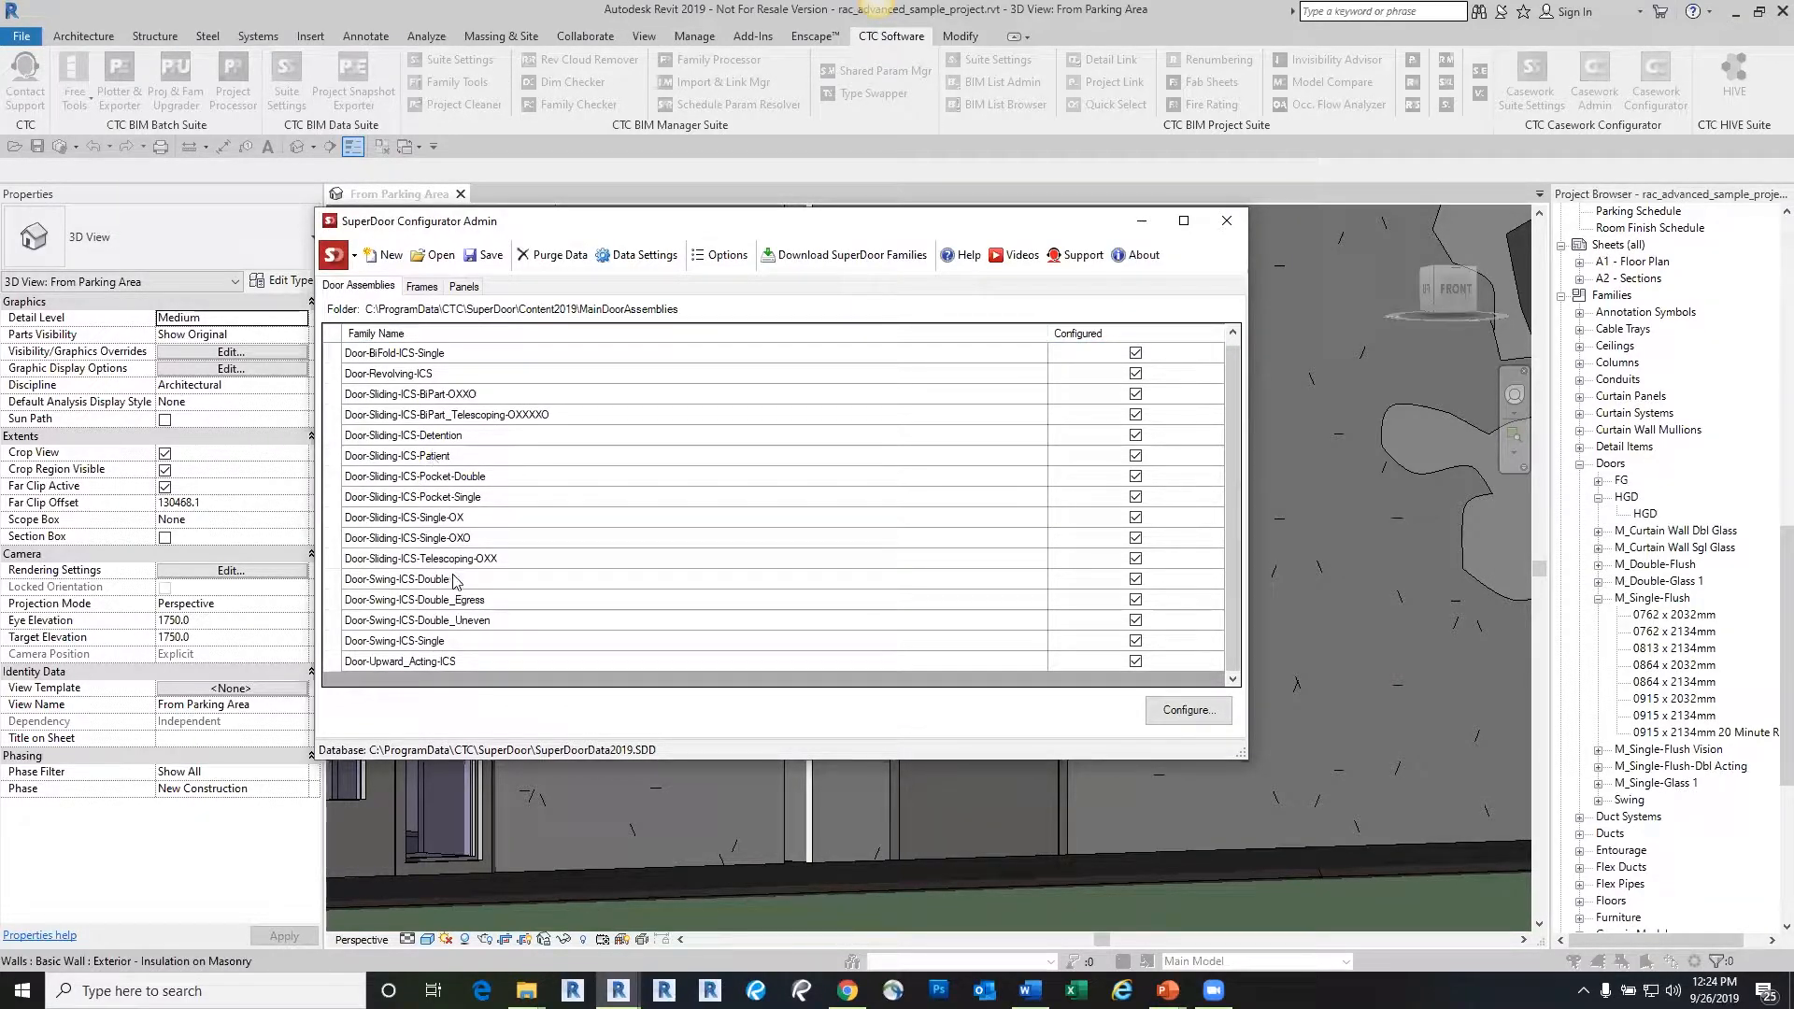
pyautogui.click(422, 642)
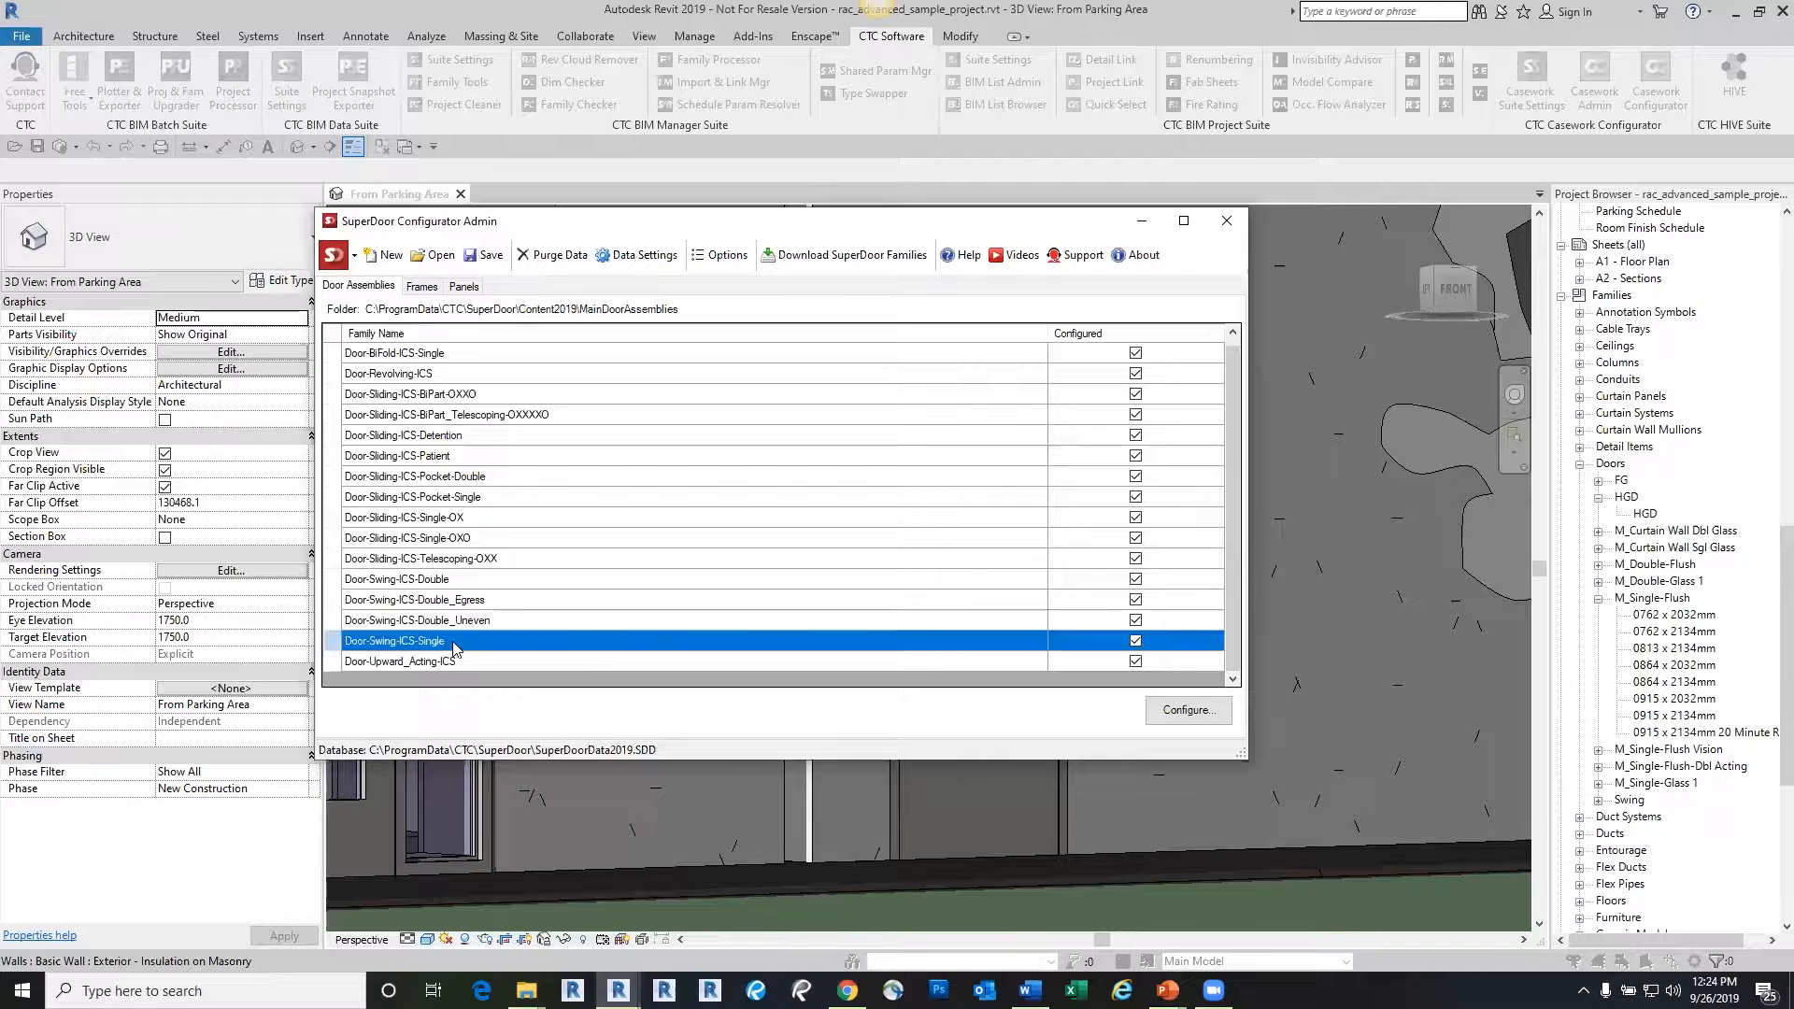
pyautogui.click(1188, 712)
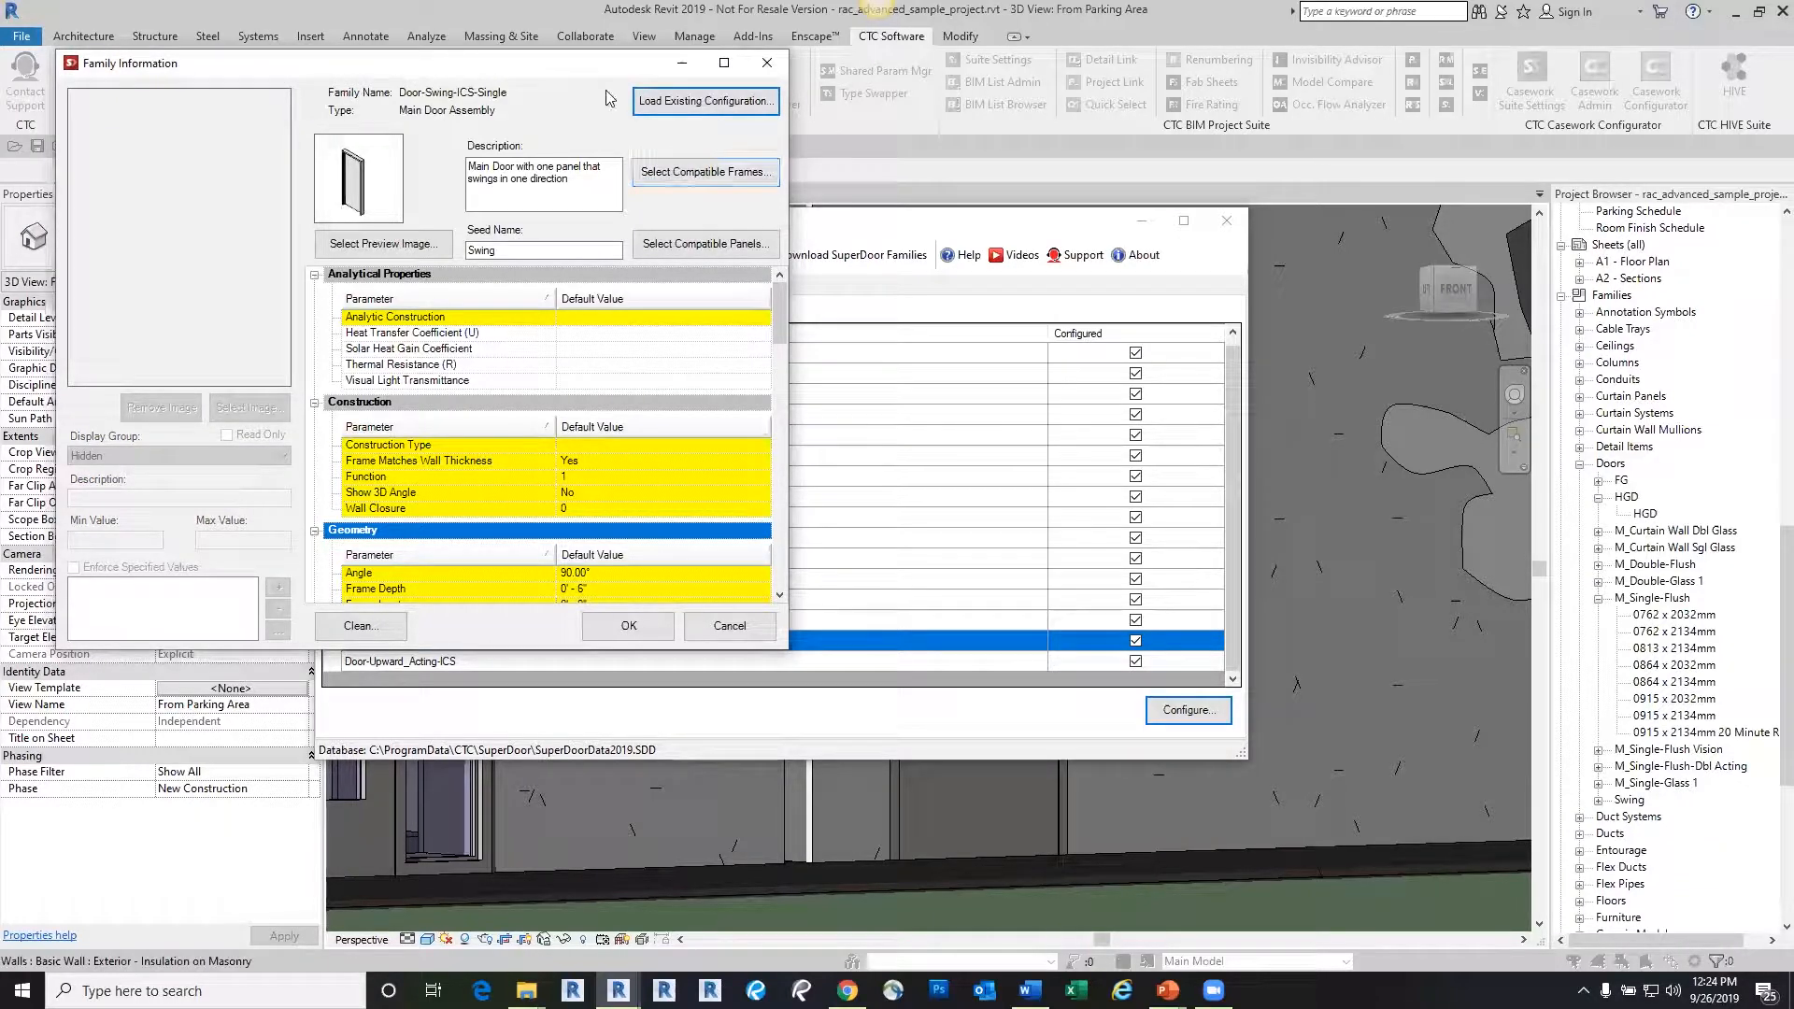
pyautogui.moveTo(603, 75); pyautogui.dragTo(1152, 115)
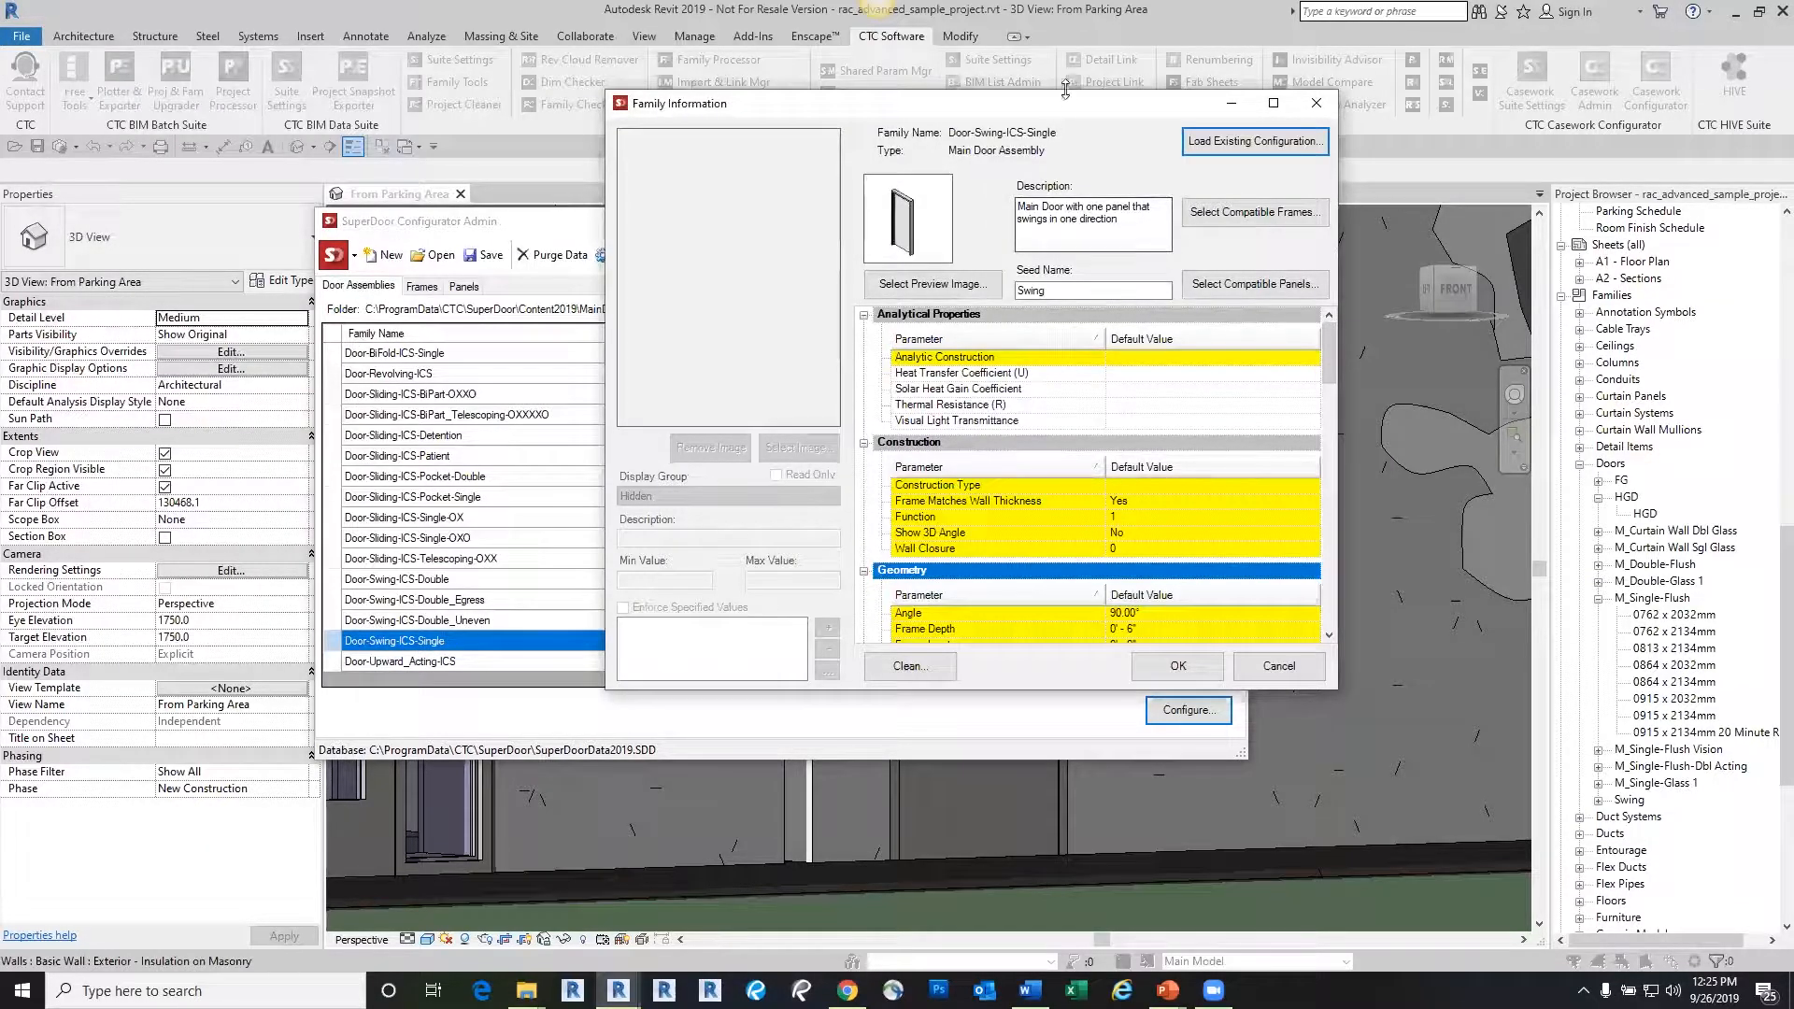
pyautogui.moveTo(1061, 102); pyautogui.dragTo(724, 128)
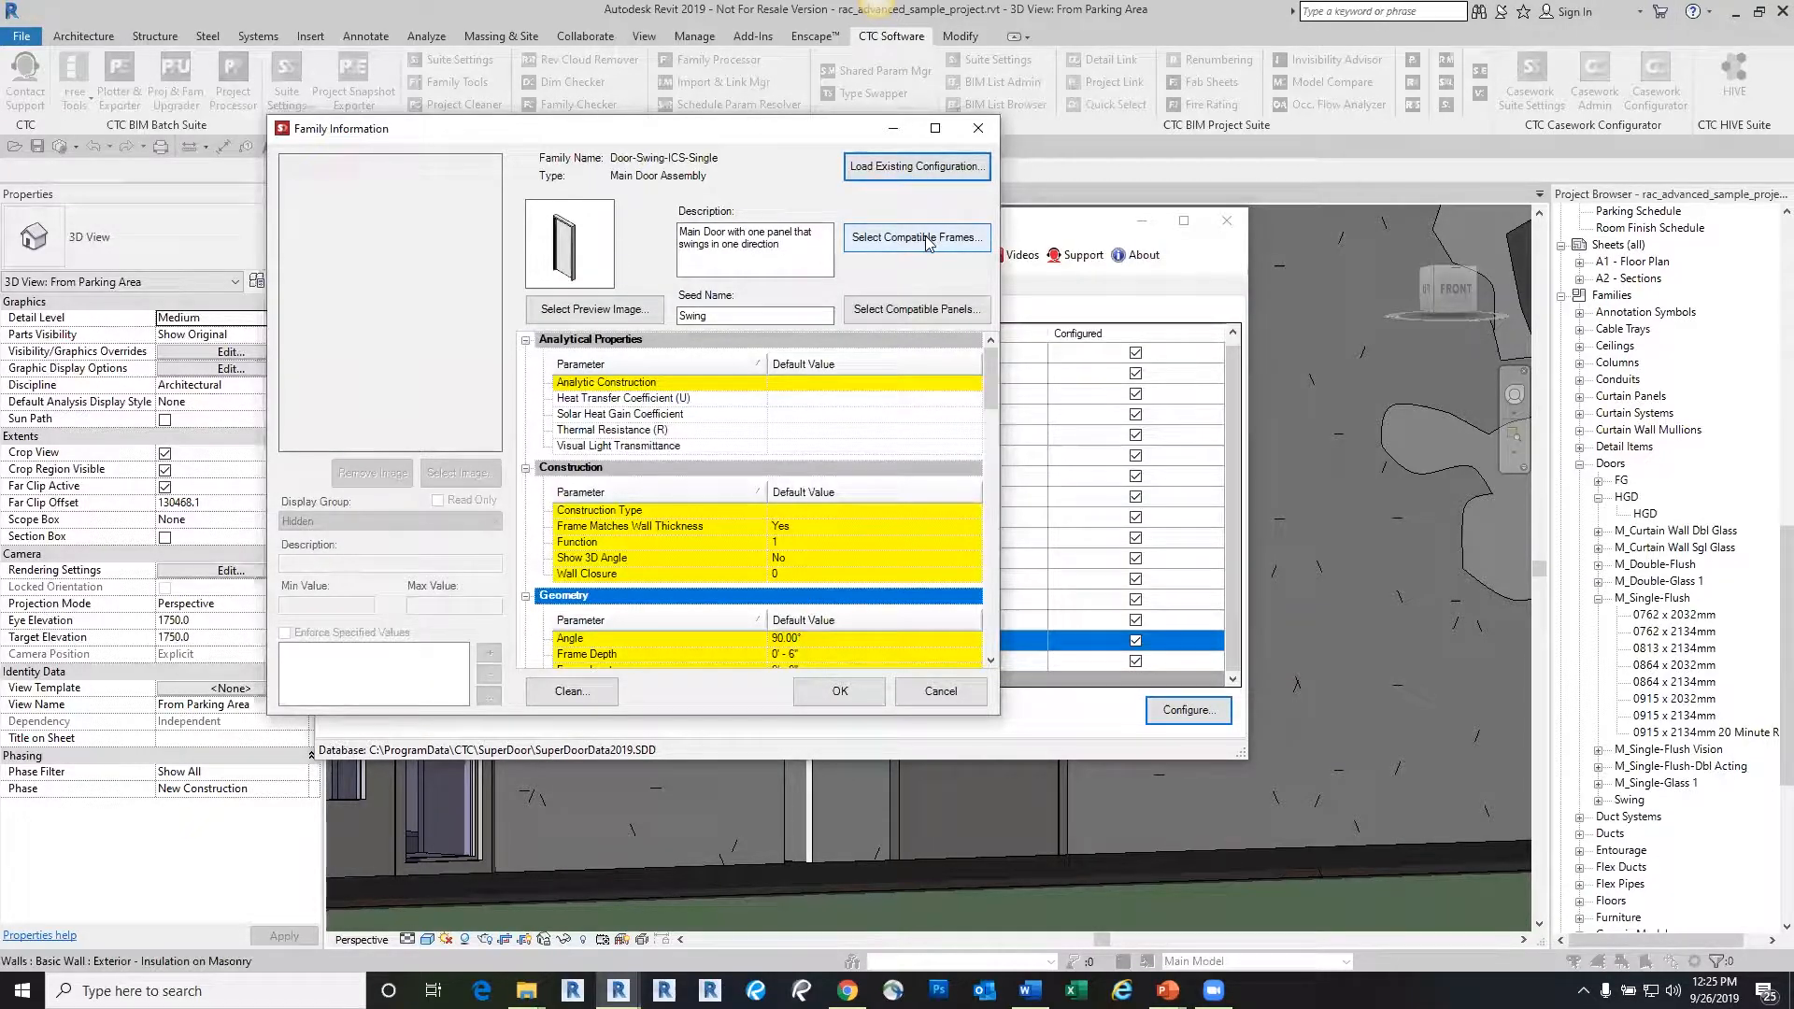
pyautogui.click(929, 316)
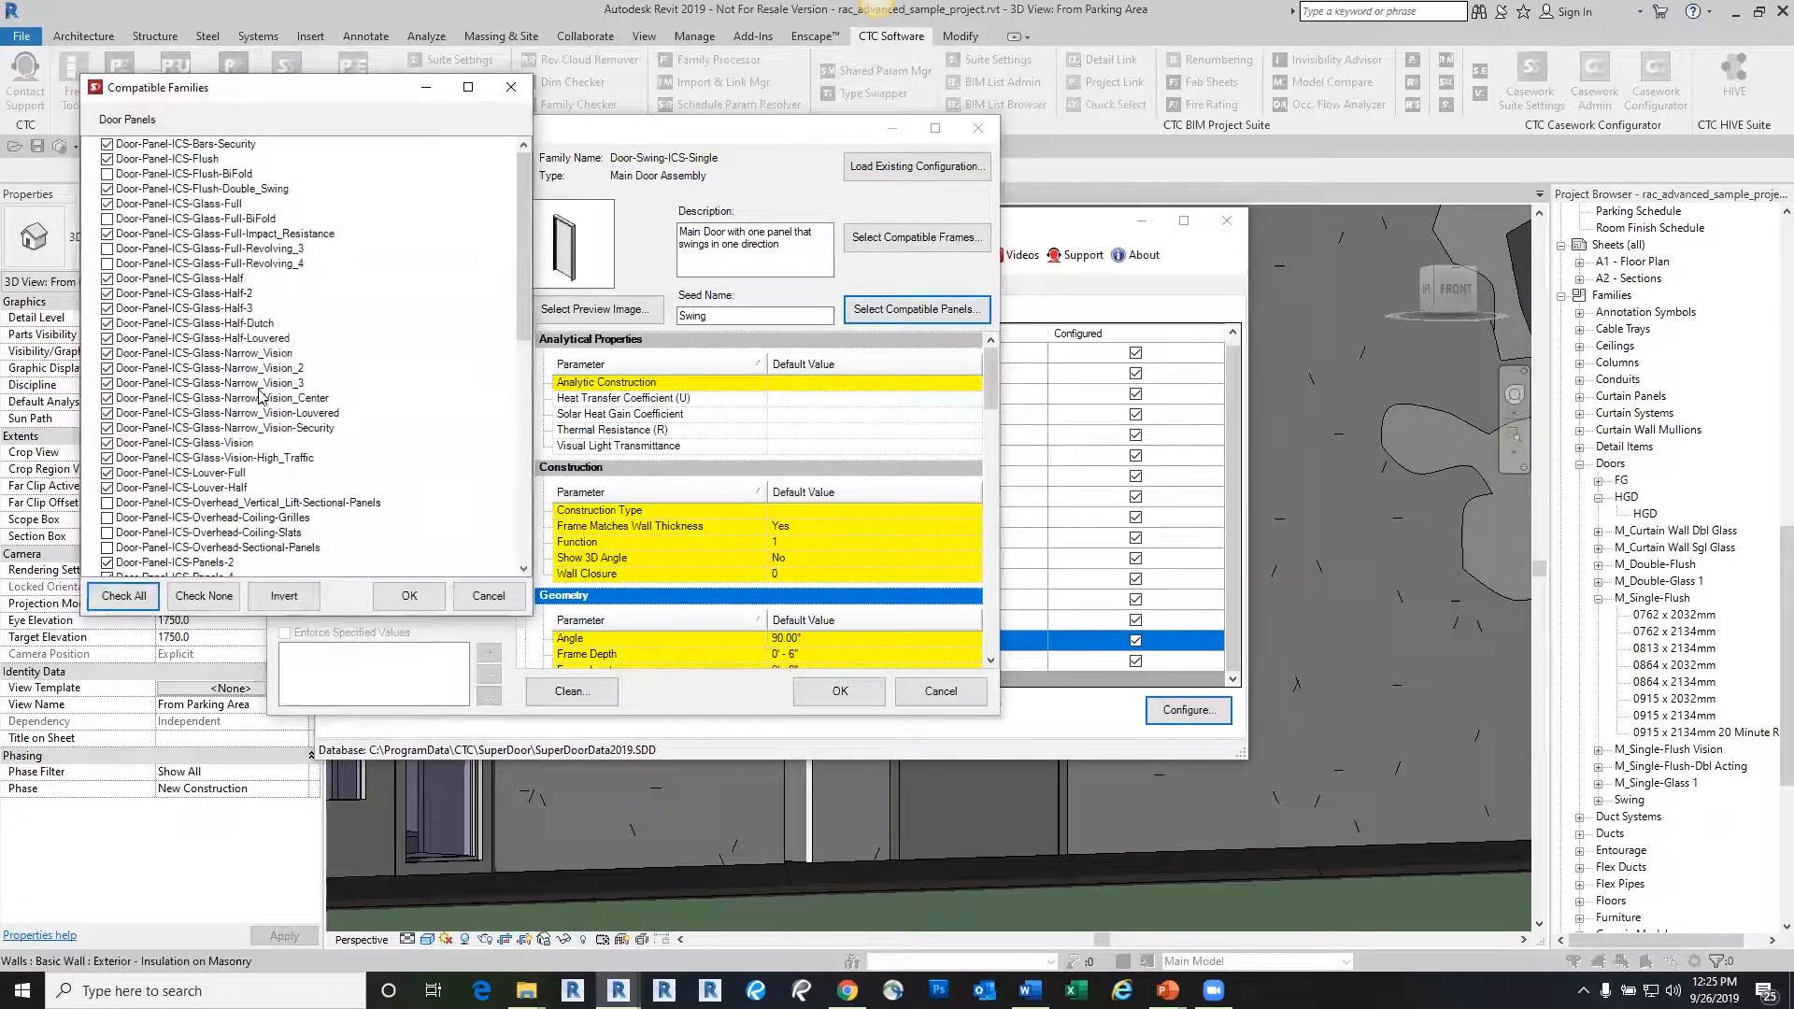
pyautogui.scroll(-4, 498, 318)
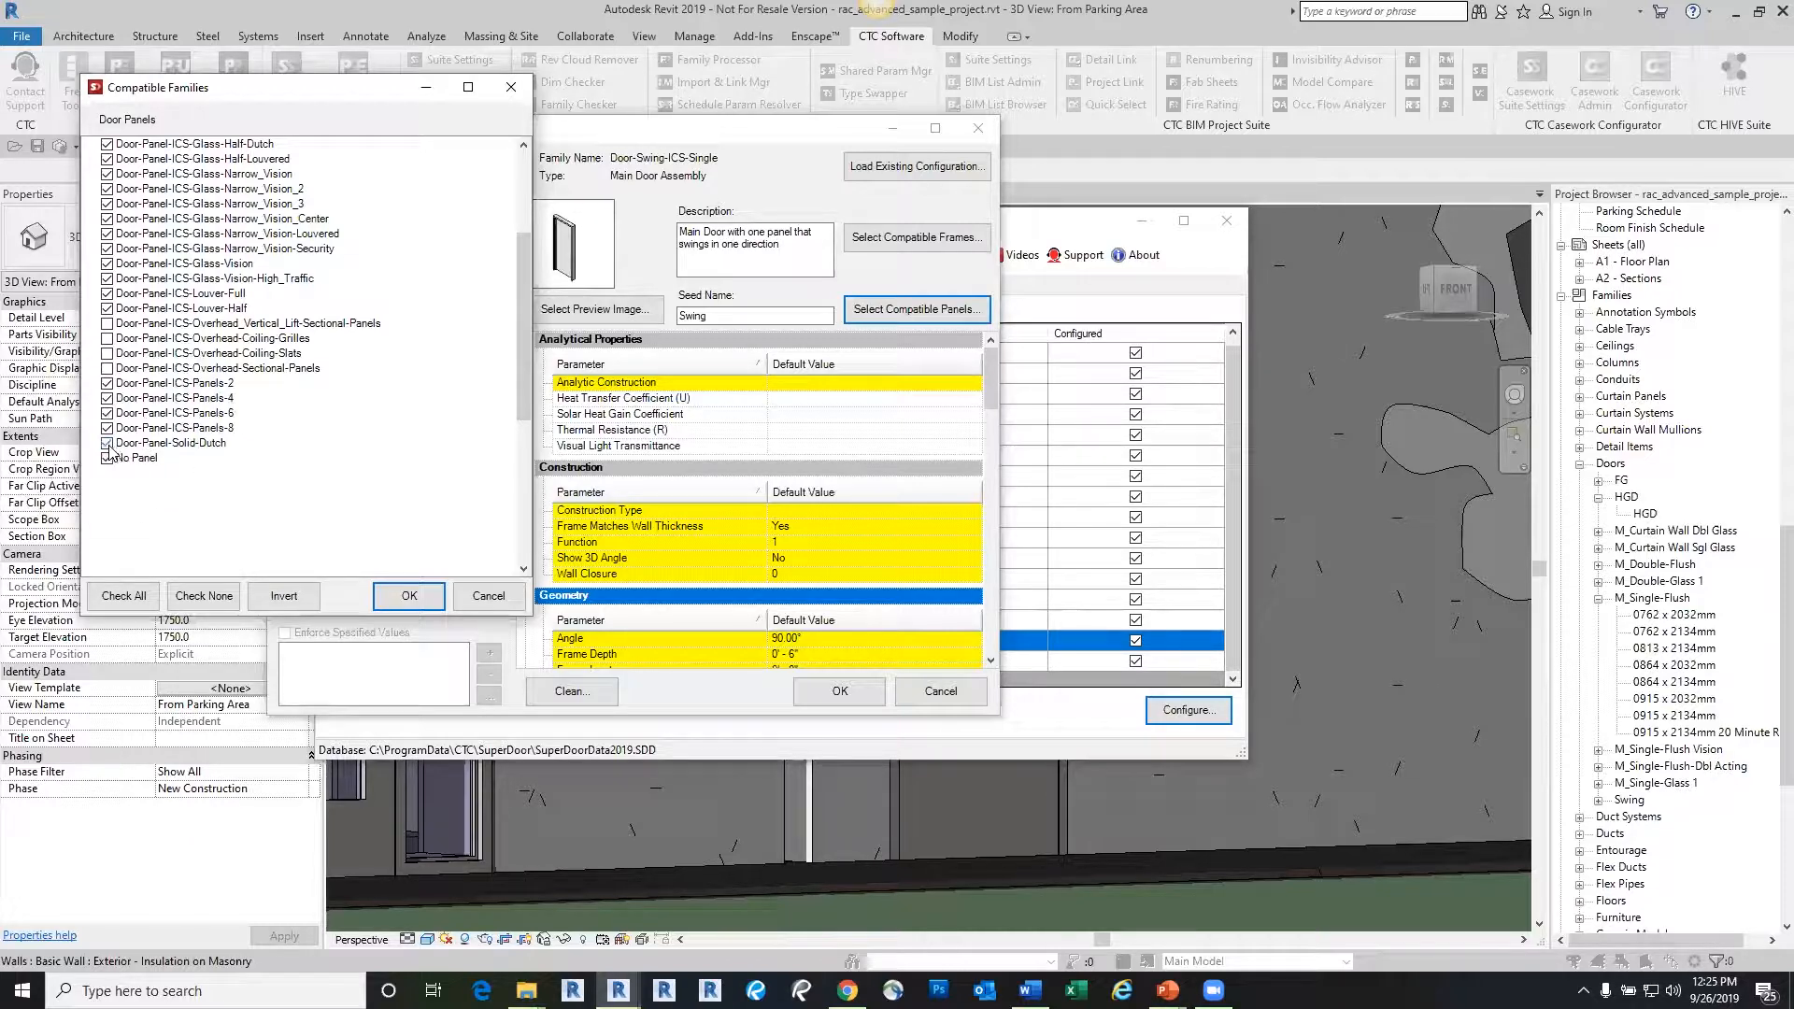
pyautogui.click(409, 596)
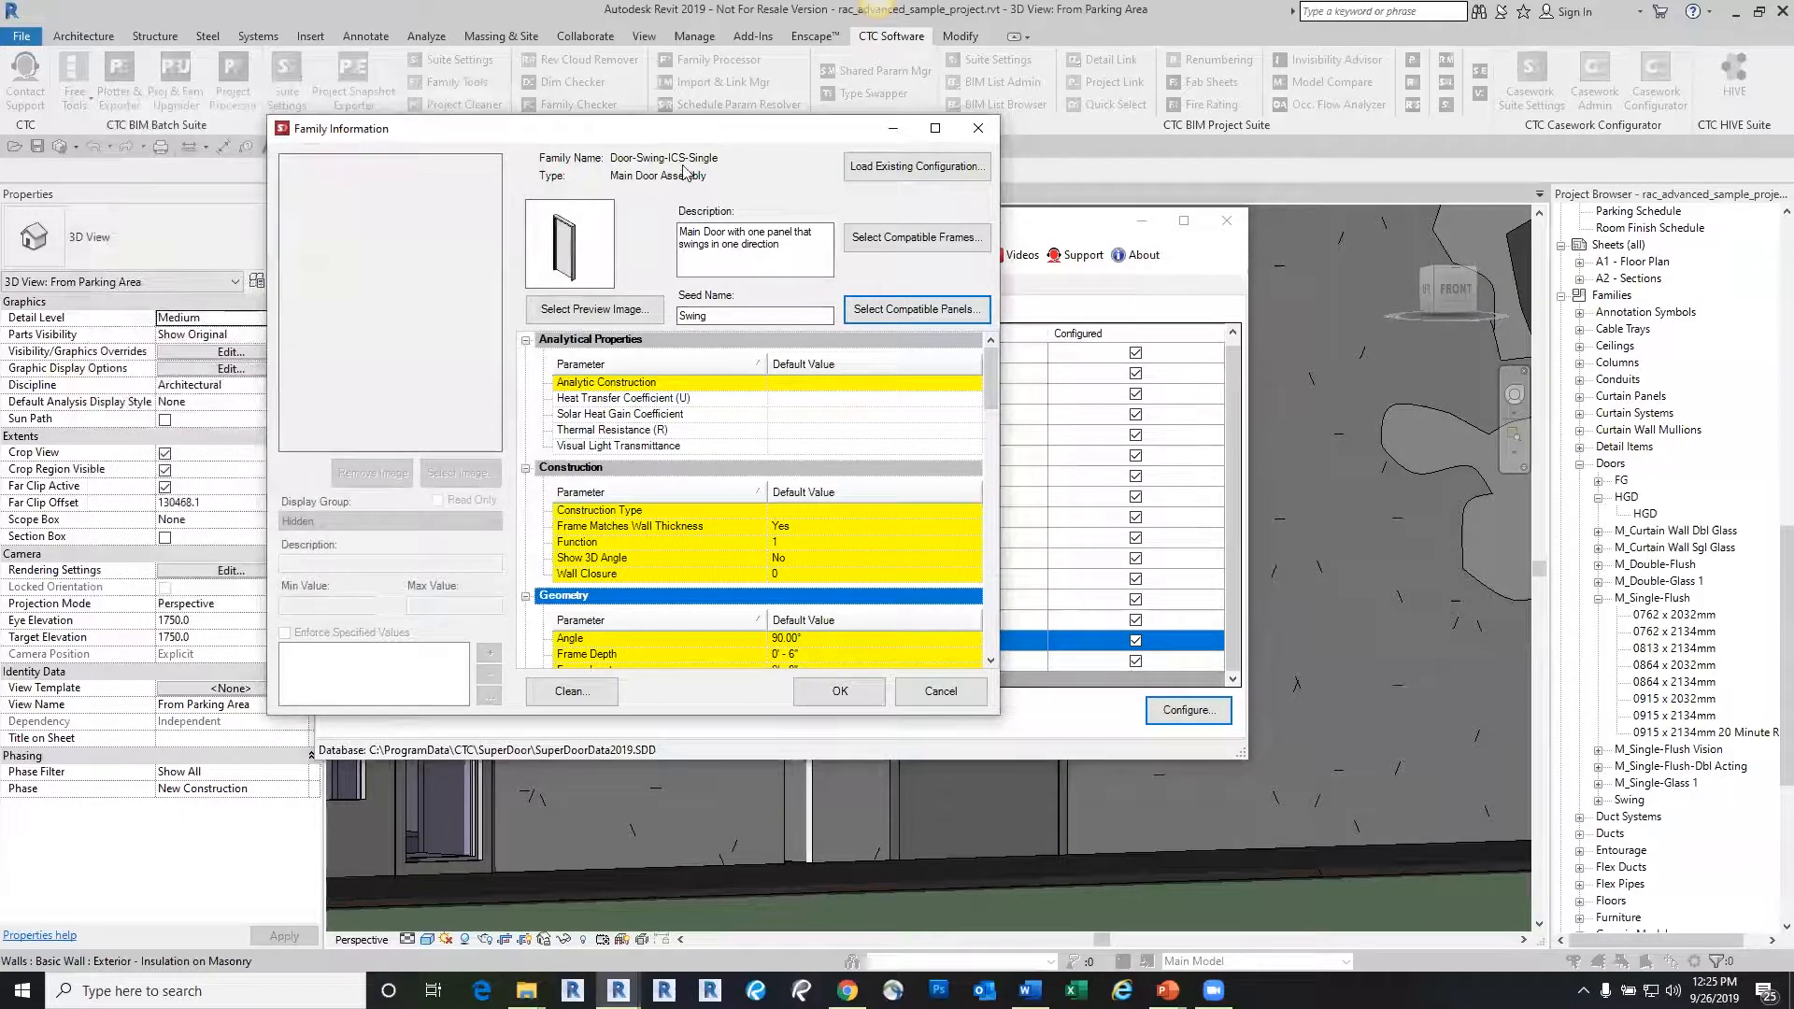
# Accept the Door-Swing-ICS-Single configuration and close SuperDoor Admin, saving the changes to the SuperDoor data
pyautogui.click(850, 696)
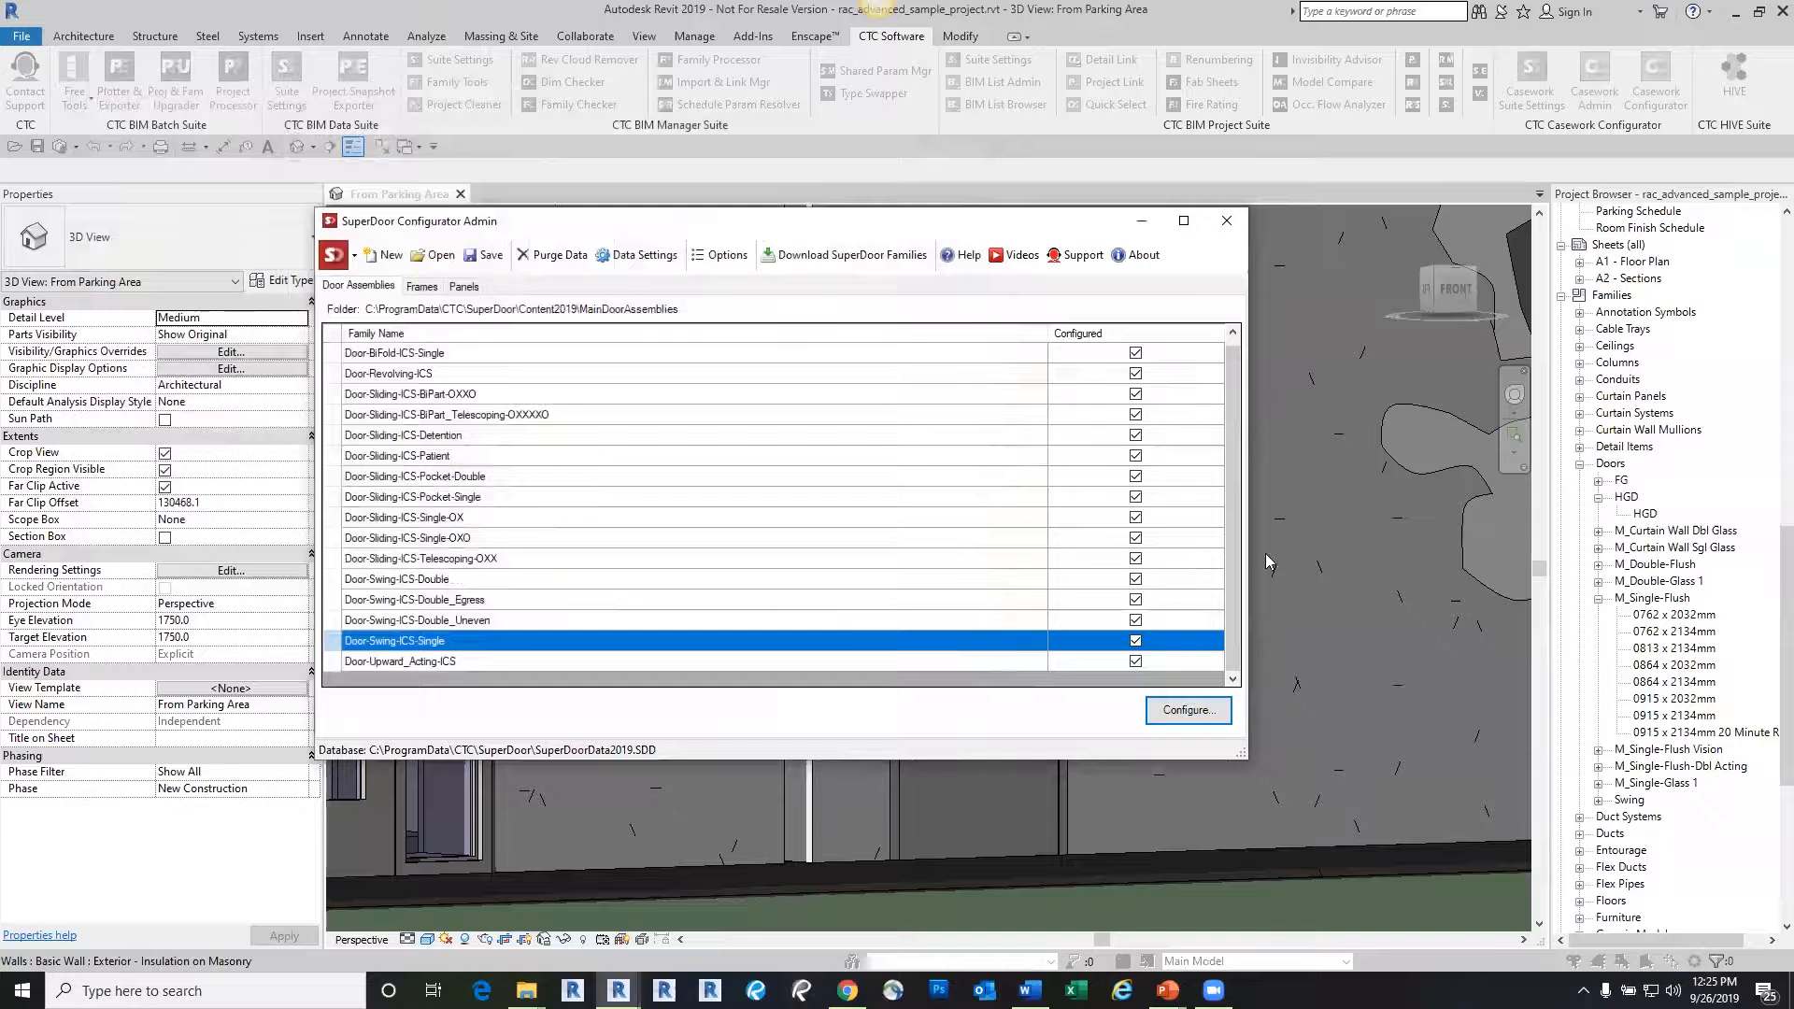
pyautogui.click(1226, 222)
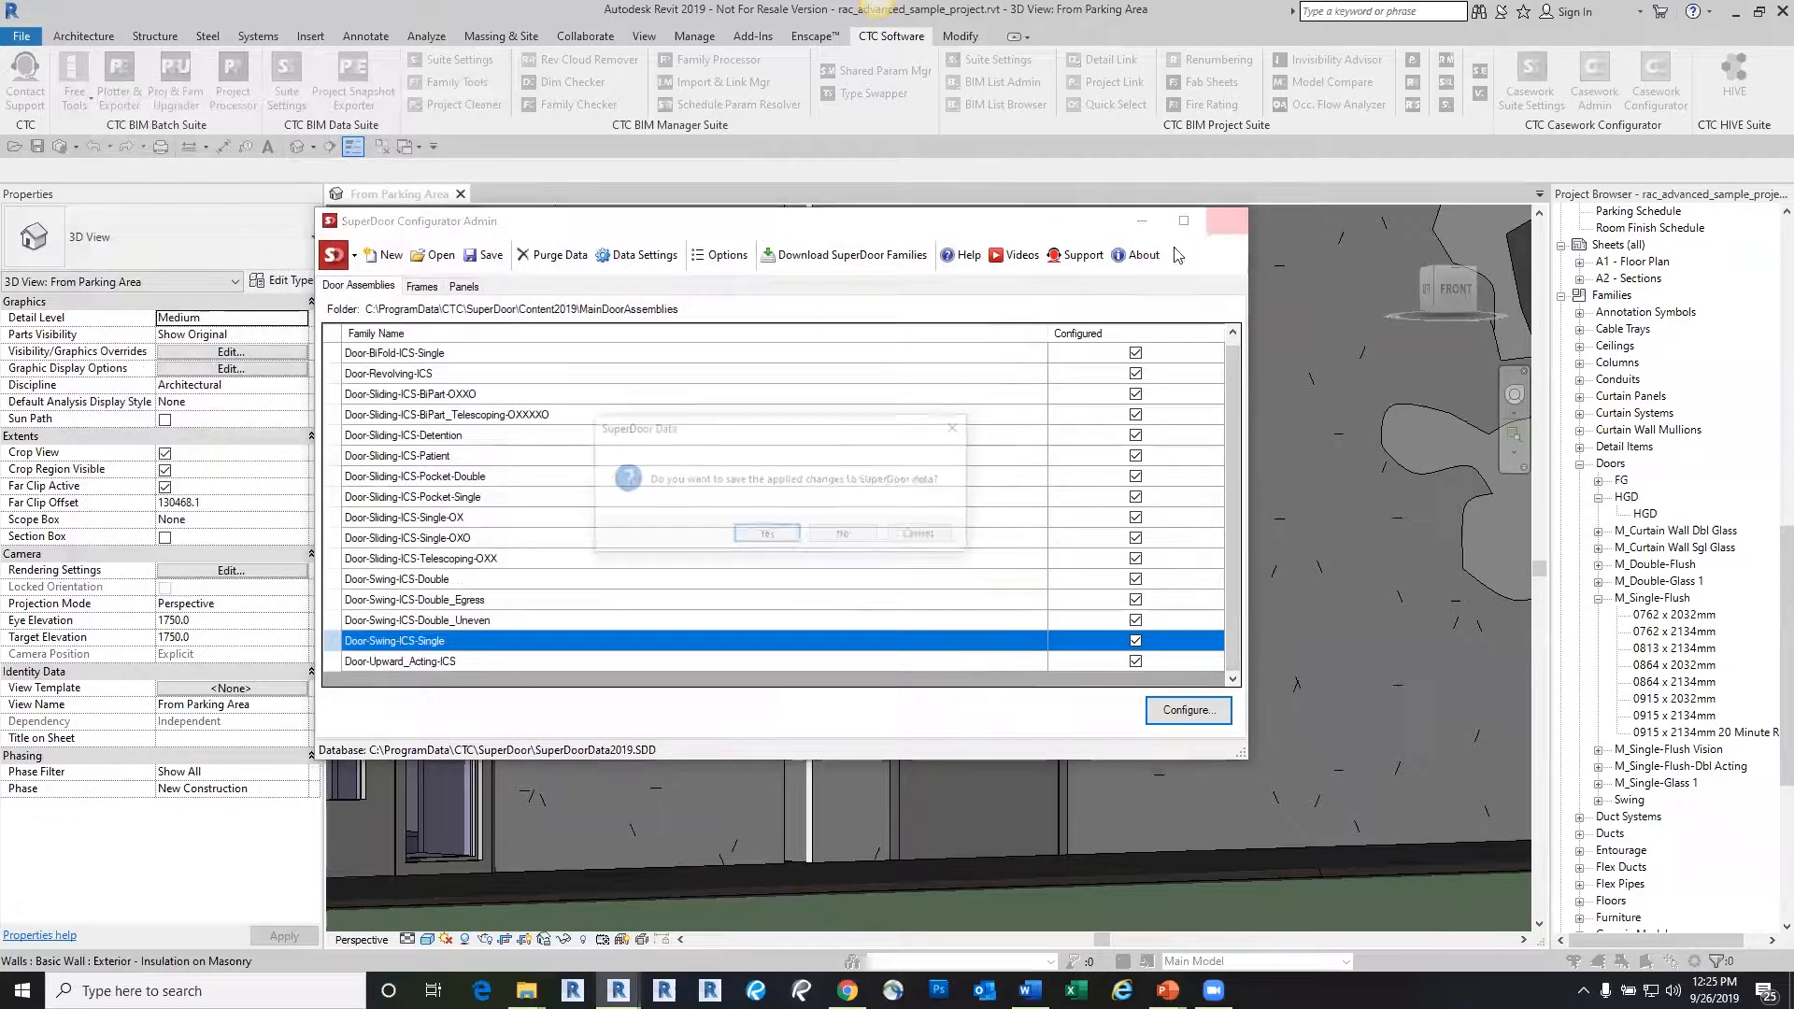
pyautogui.click(766, 535)
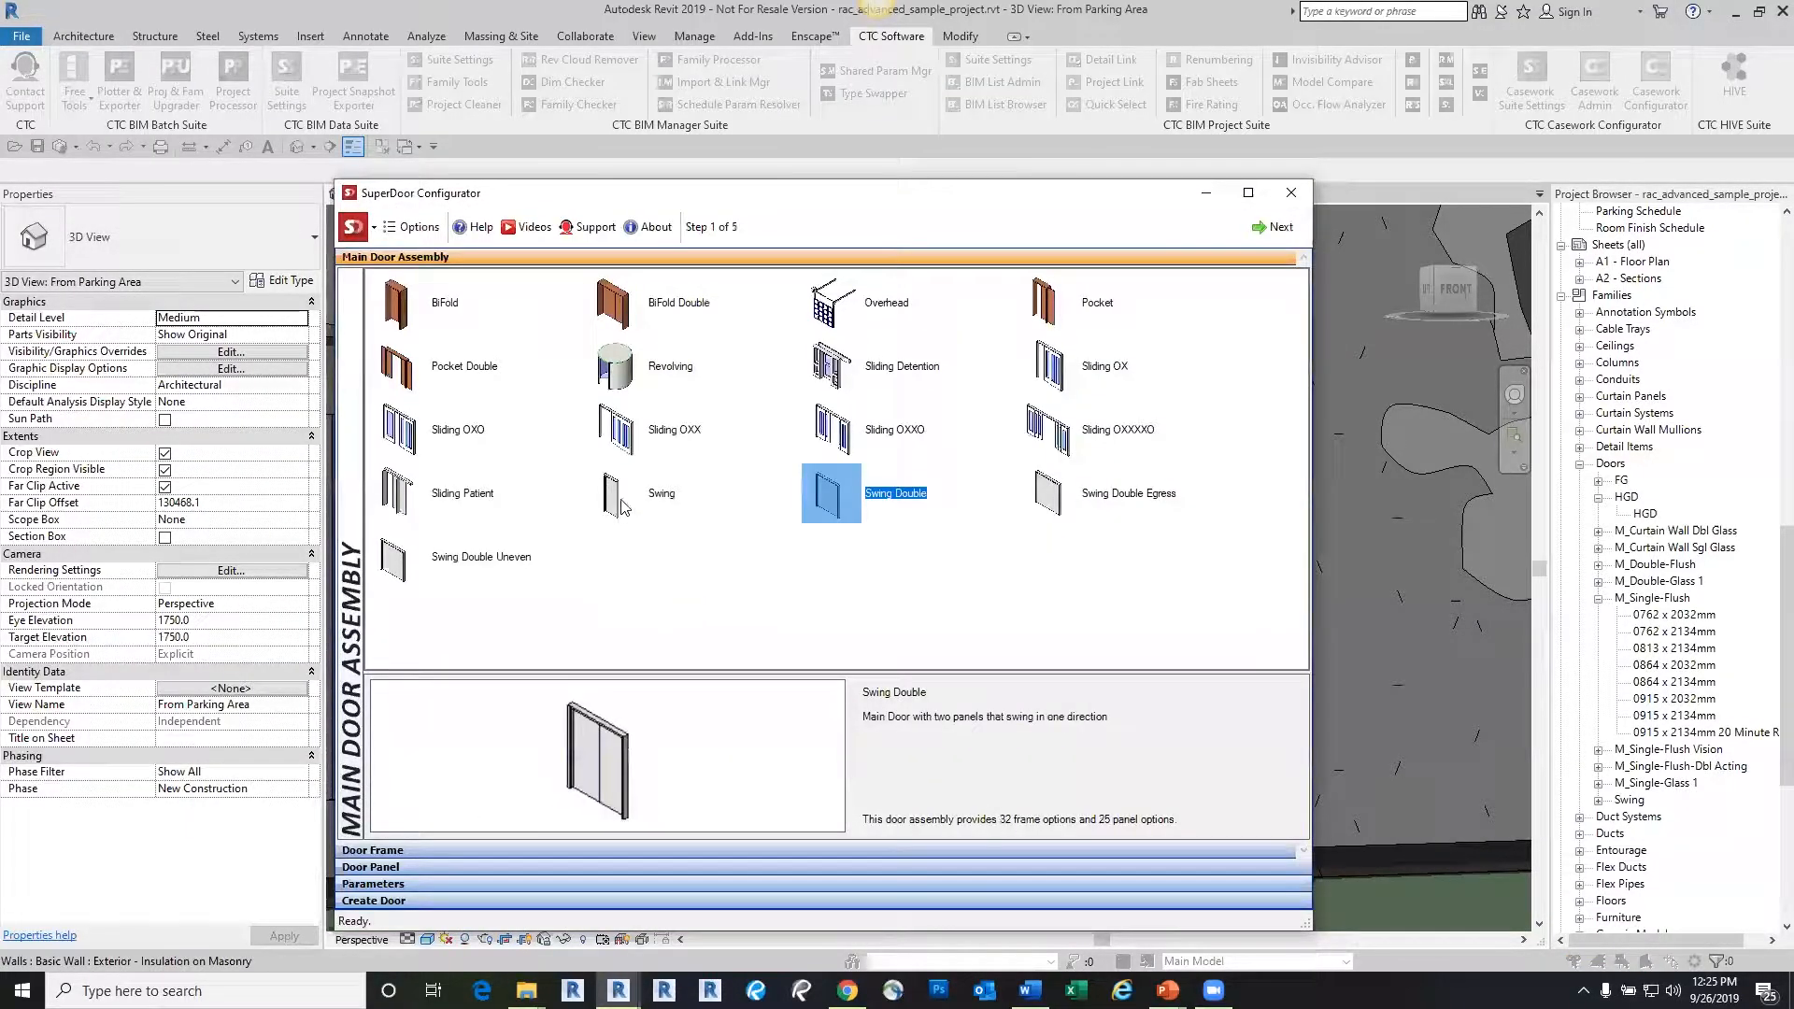
# Choose the Swing main door assembly and give it the WD-00 door frame
pyautogui.doubleClick(616, 501)
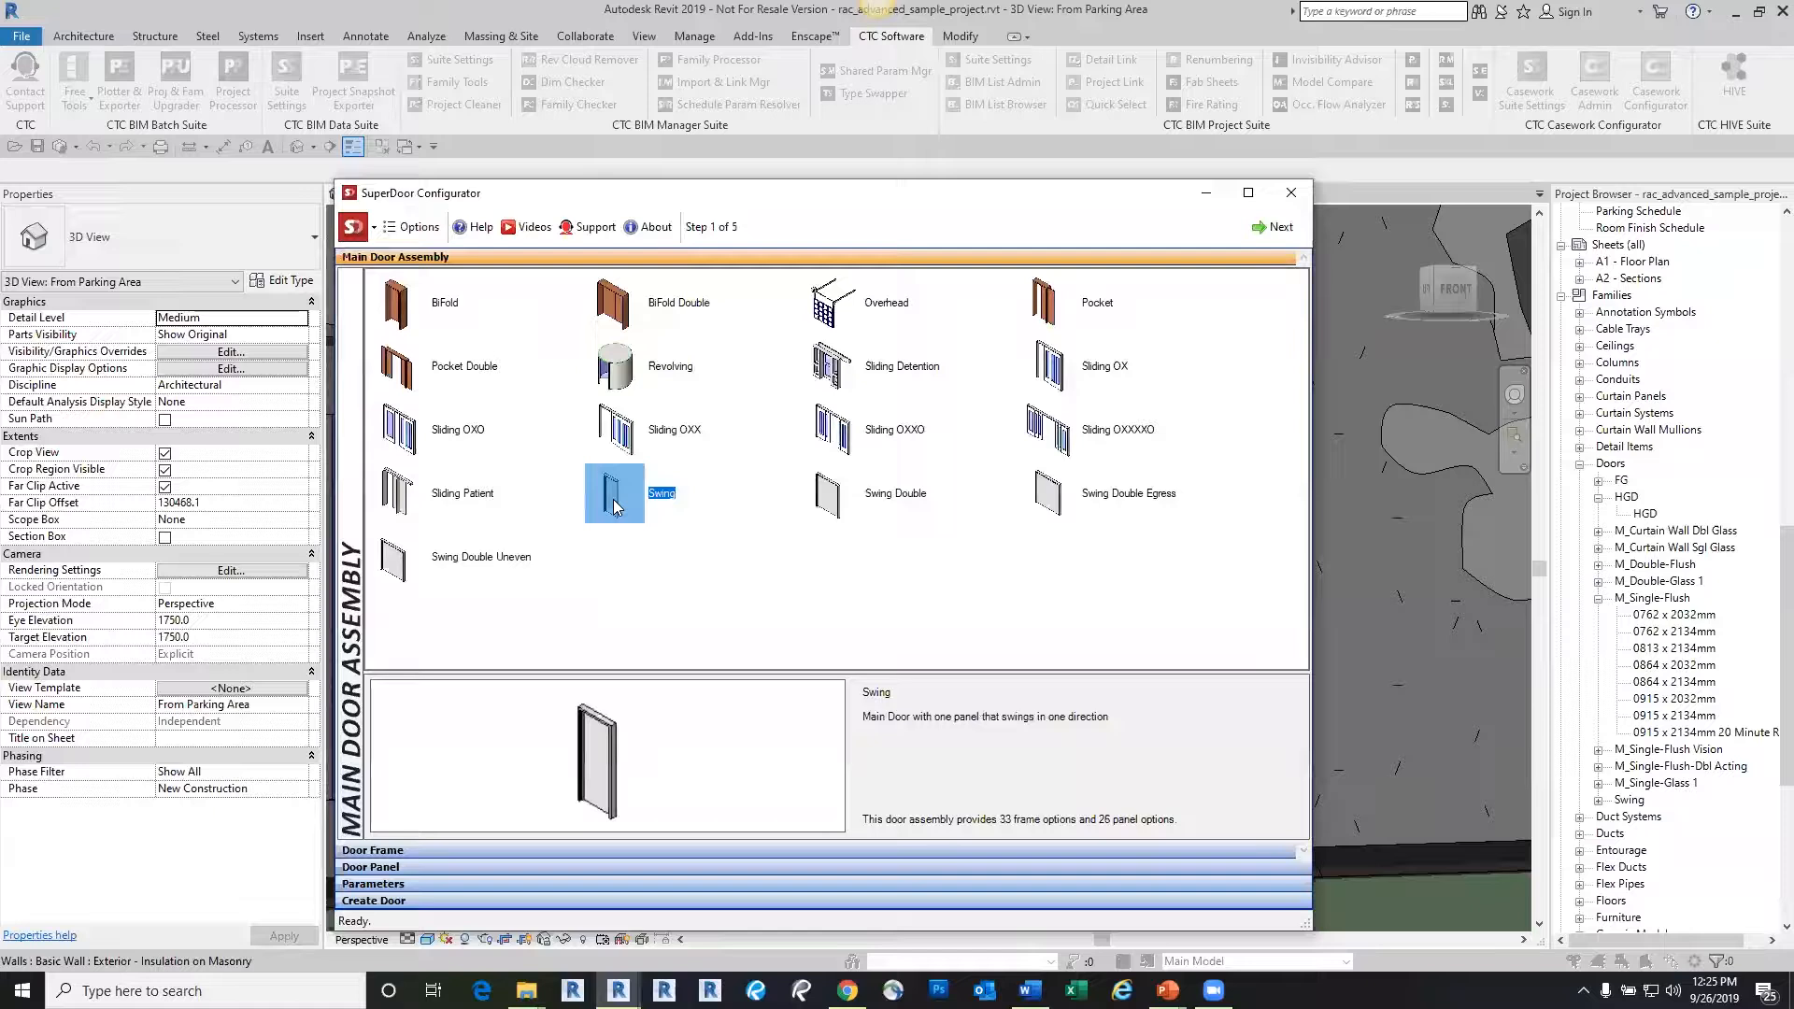
pyautogui.click(669, 504)
pyautogui.scroll(-3, 667, 503)
pyautogui.click(658, 482)
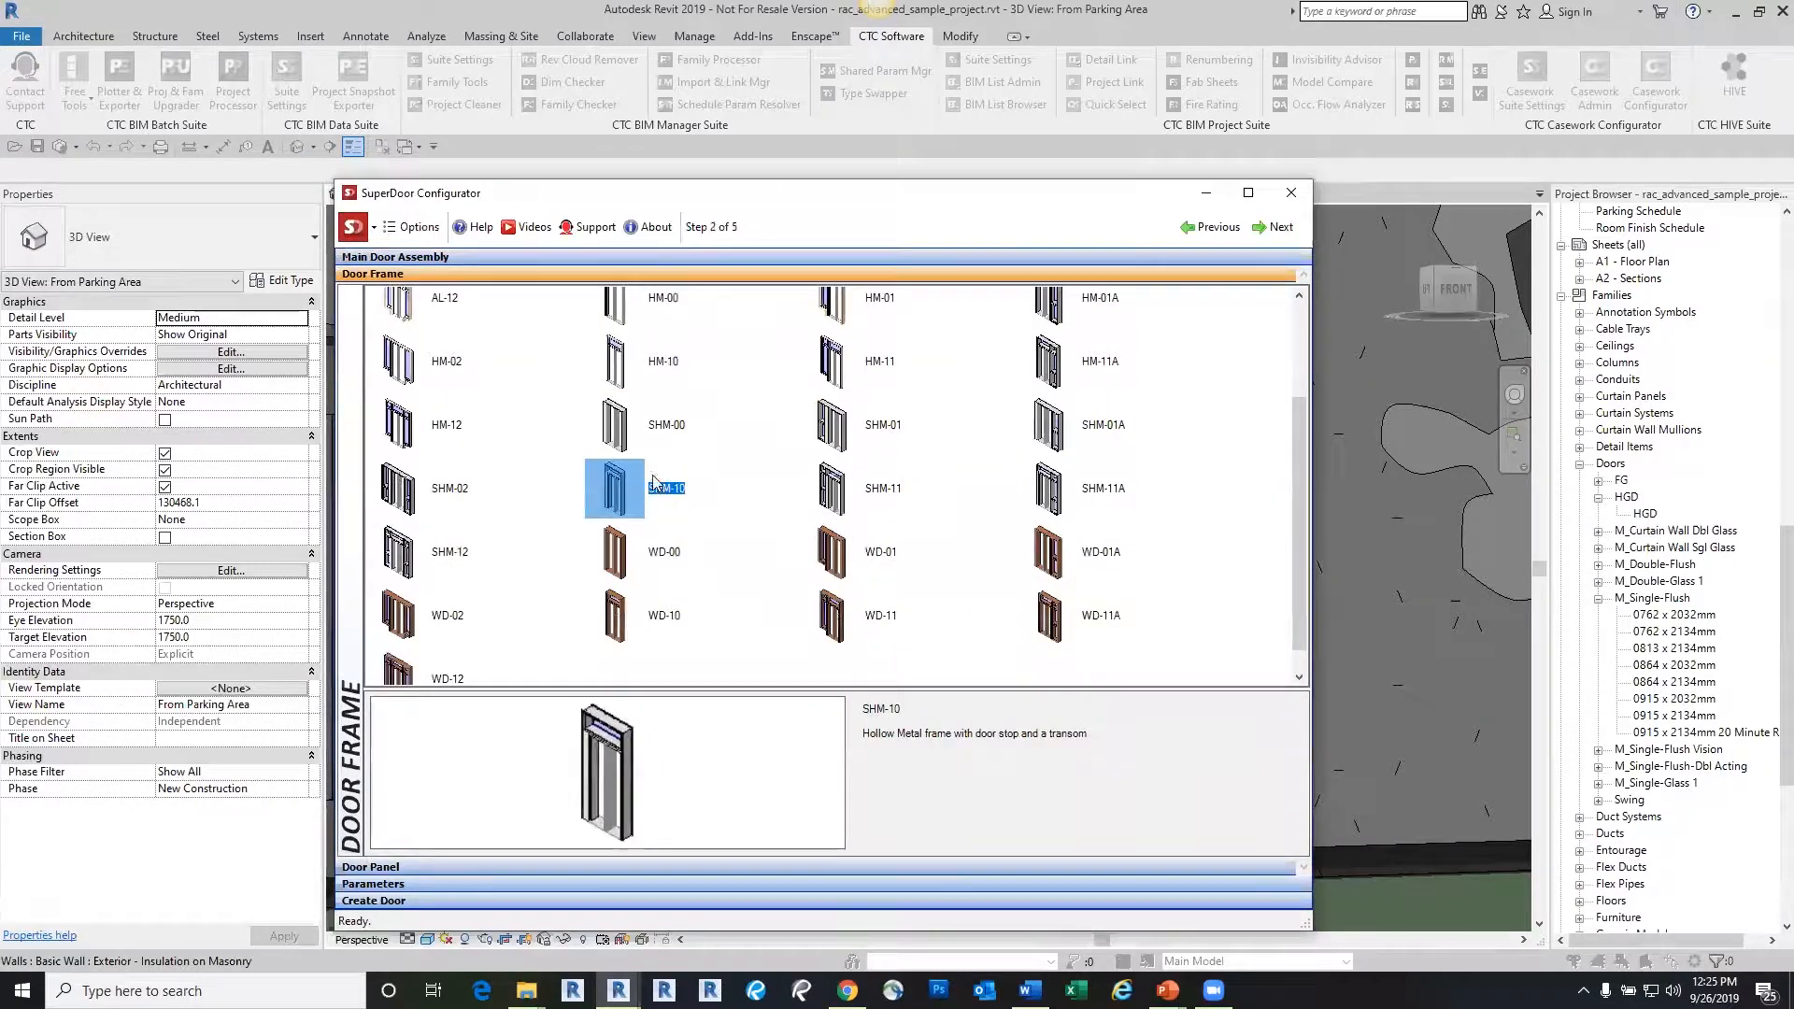
pyautogui.doubleClick(620, 554)
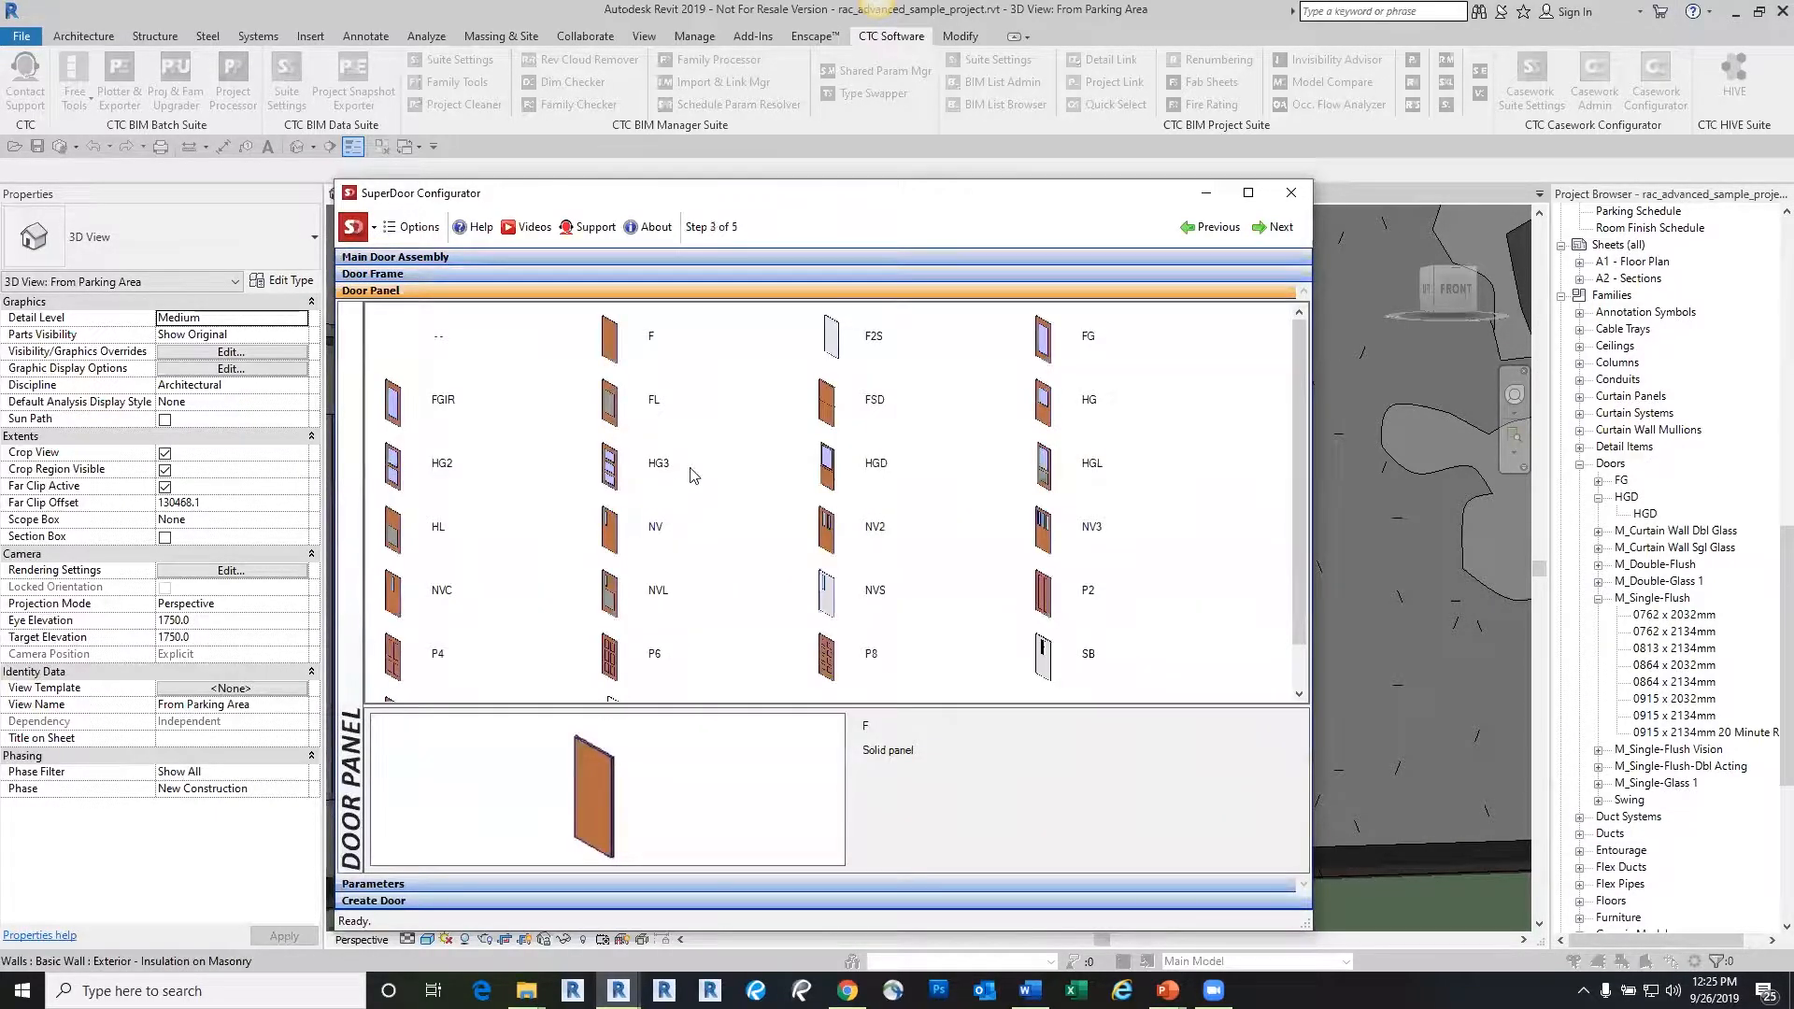
# Choose FSD, the full solid panel, as the door panel
pyautogui.click(864, 411)
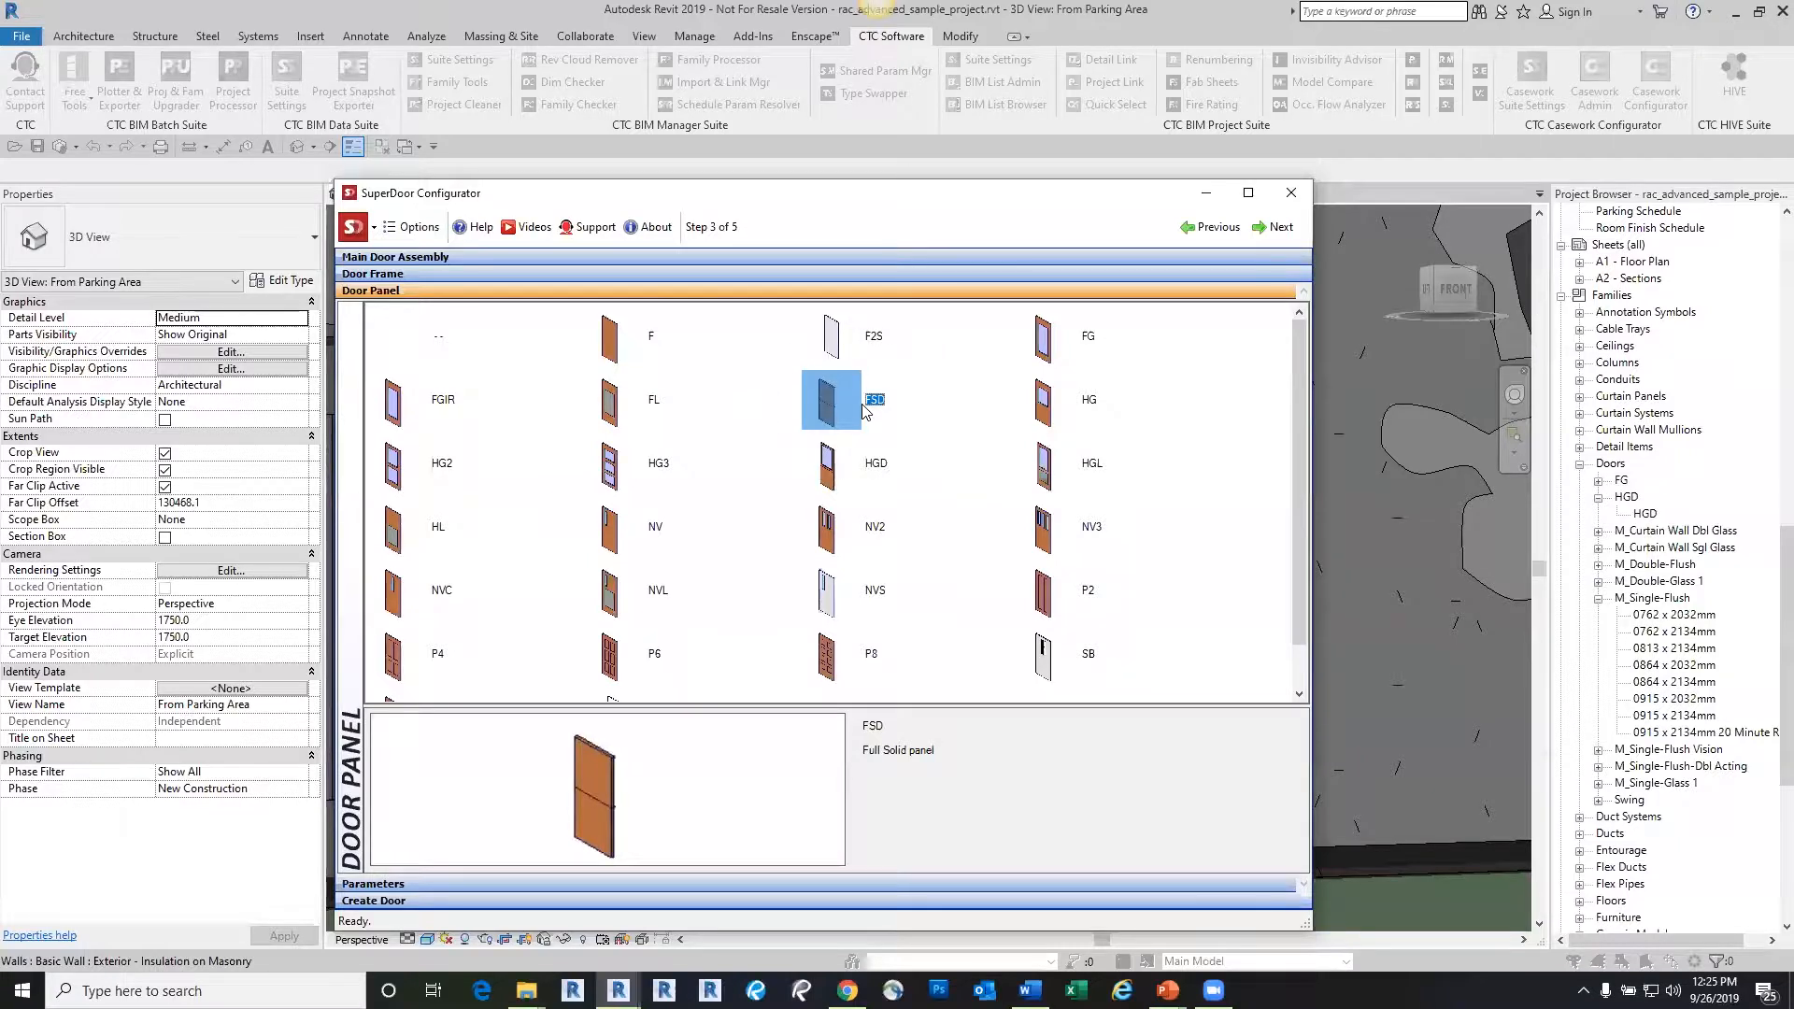
pyautogui.click(890, 413)
pyautogui.press('ctrl')
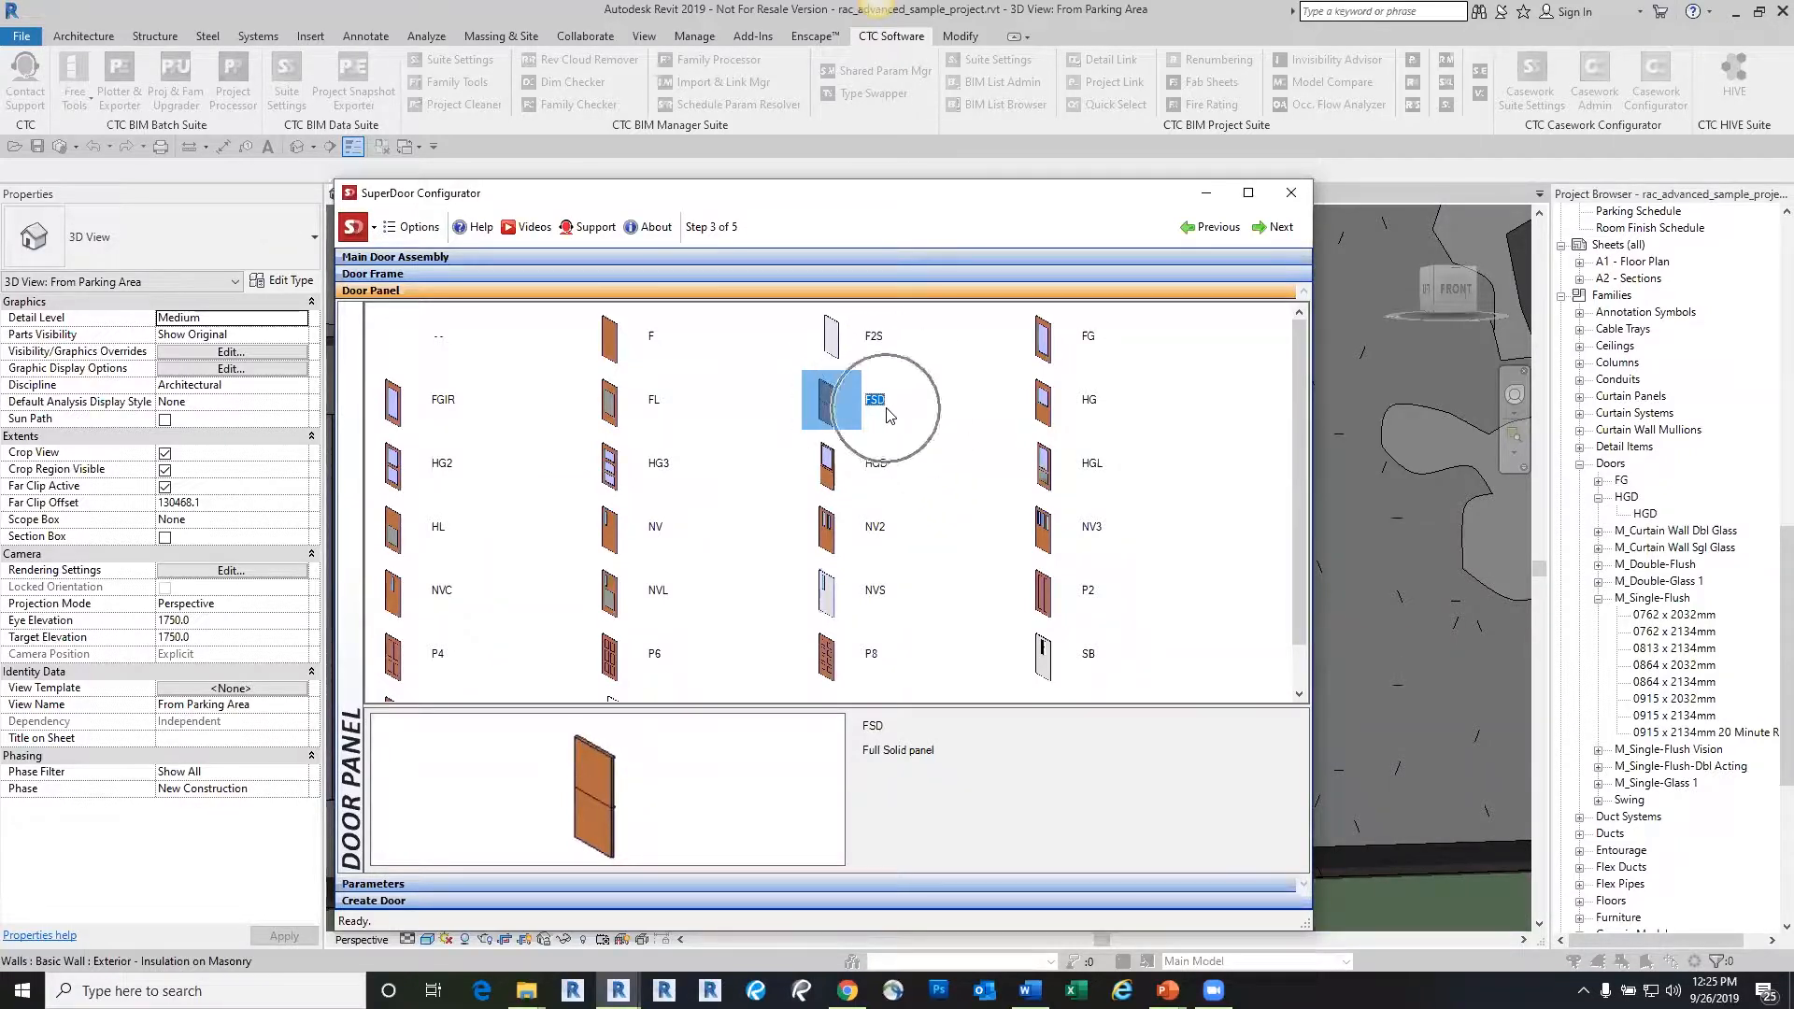
pyautogui.doubleClick(830, 411)
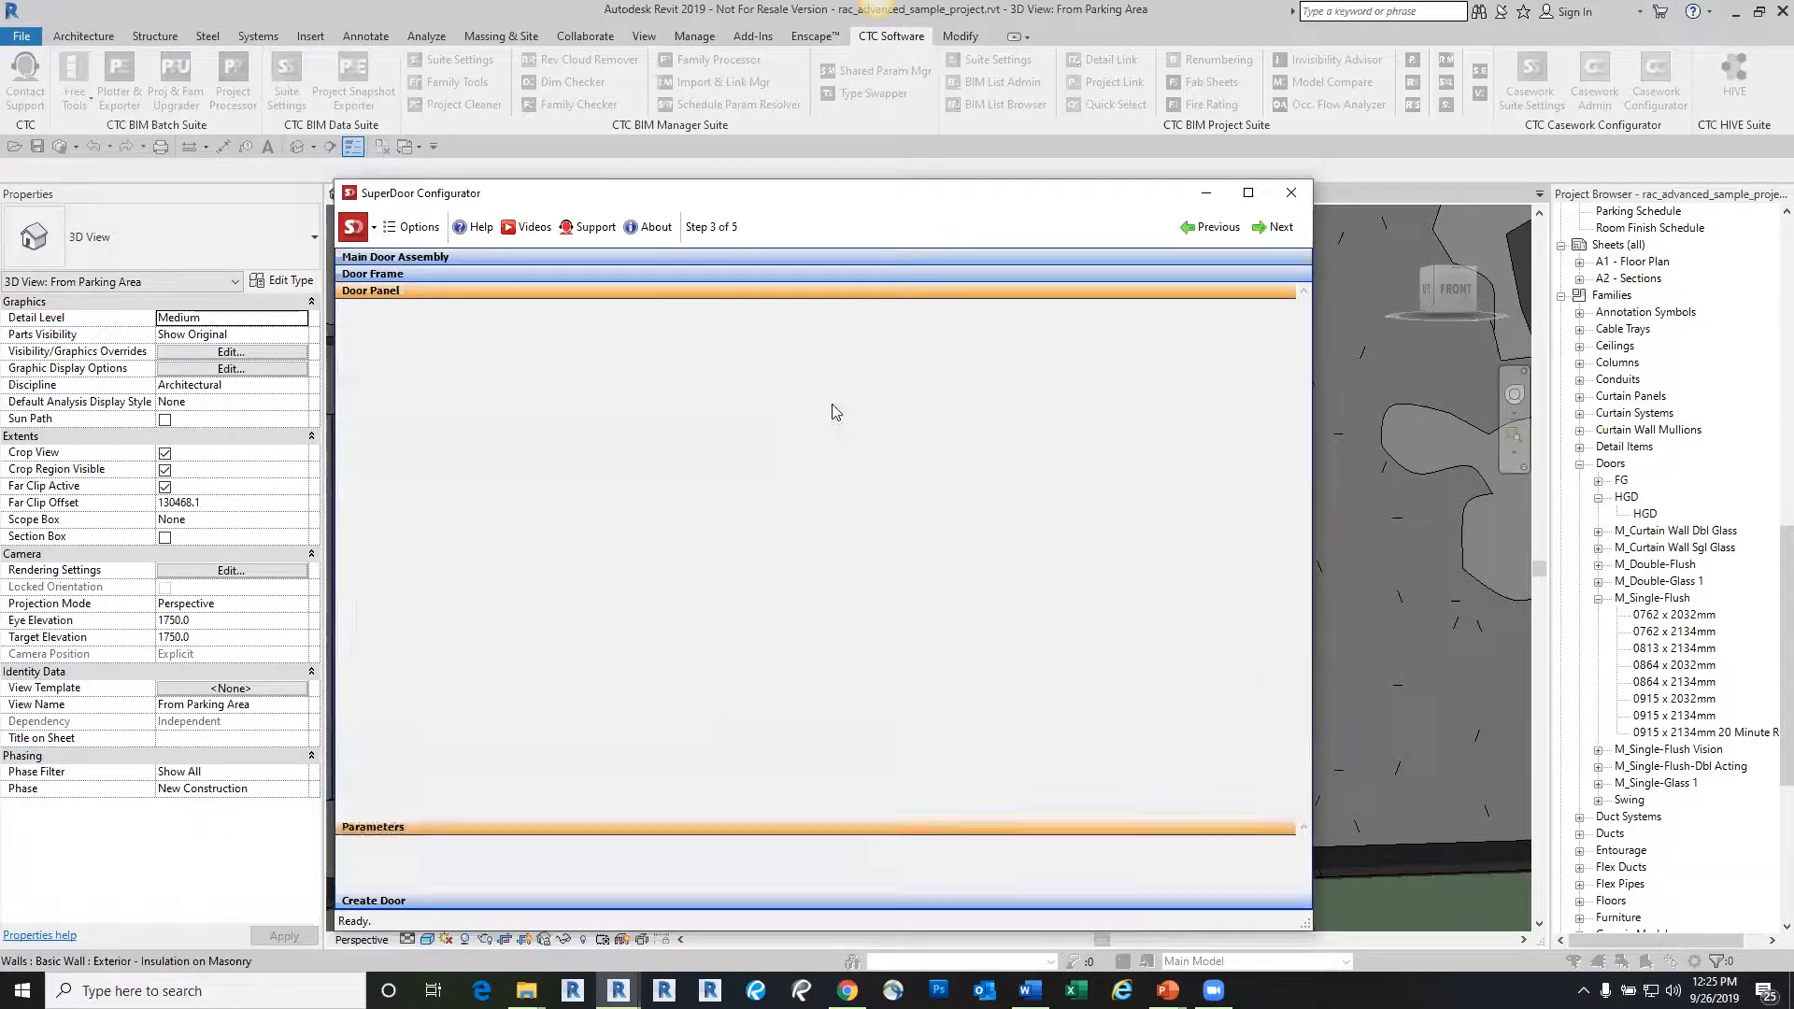
# Name the main door assembly Swing Solid Dutch and finish the configuration, loading it into the active Revit document for placement
pyautogui.click(402, 902)
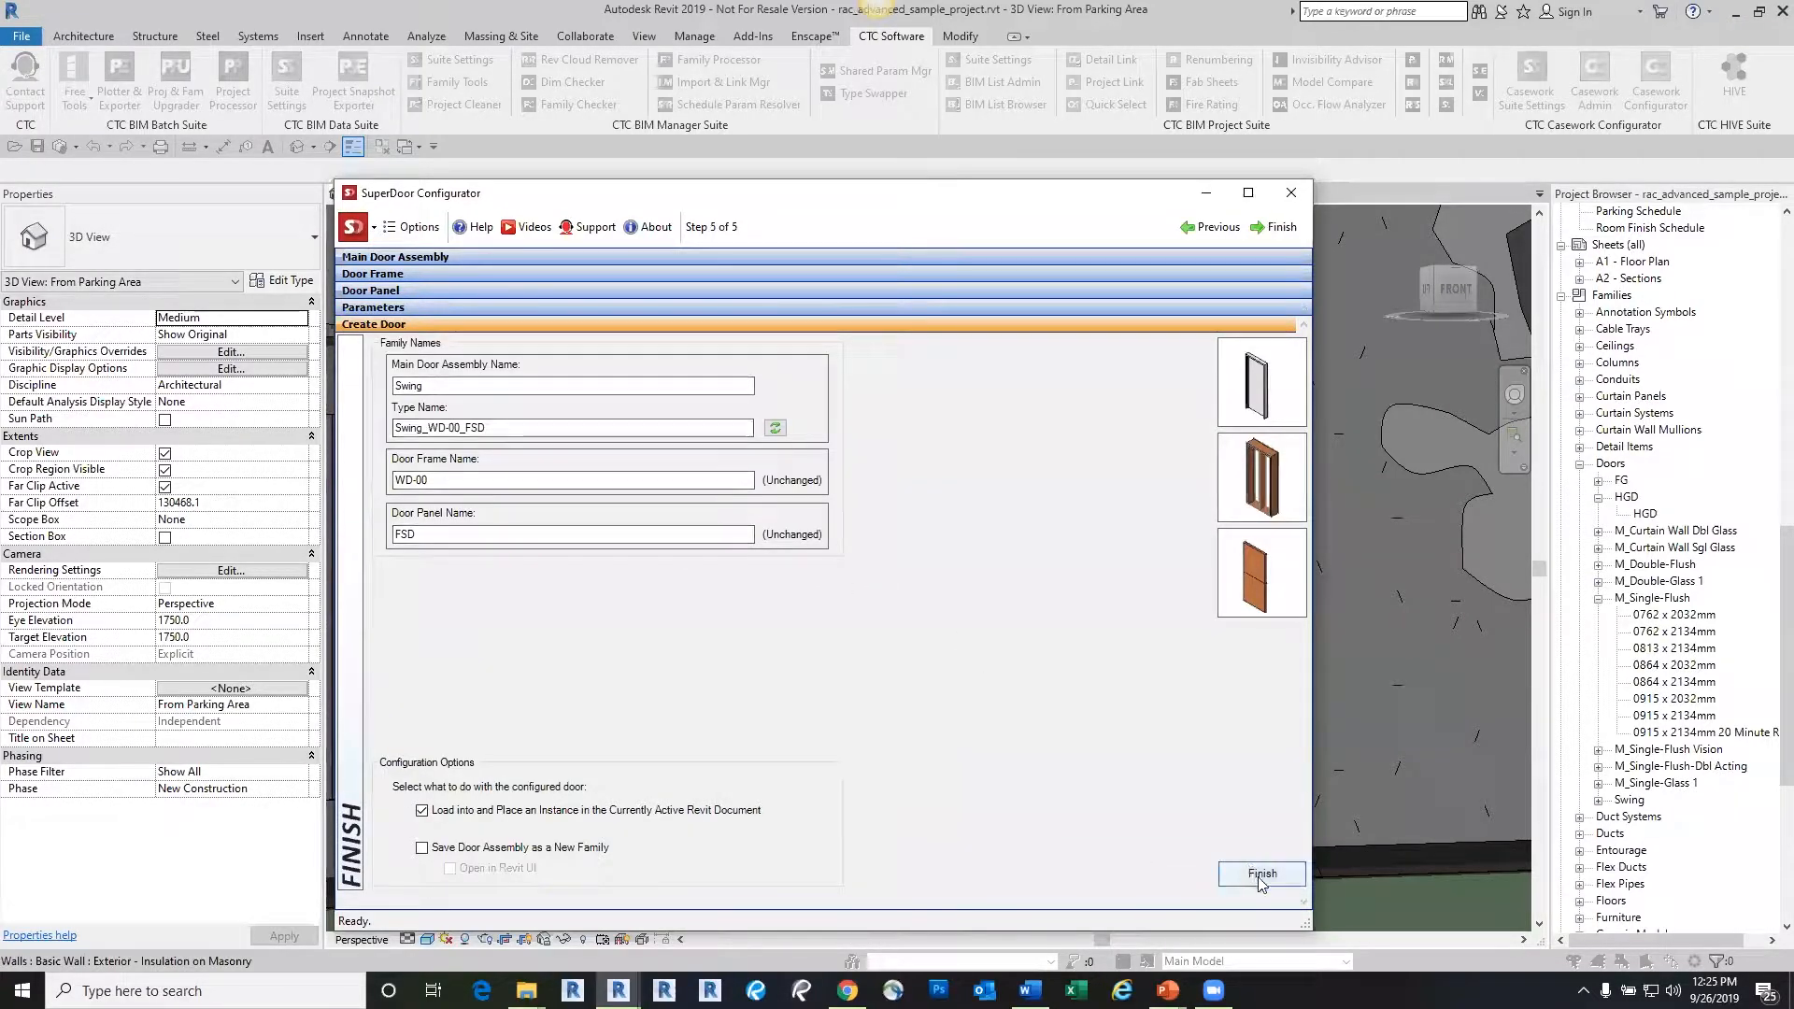
pyautogui.click(458, 386)
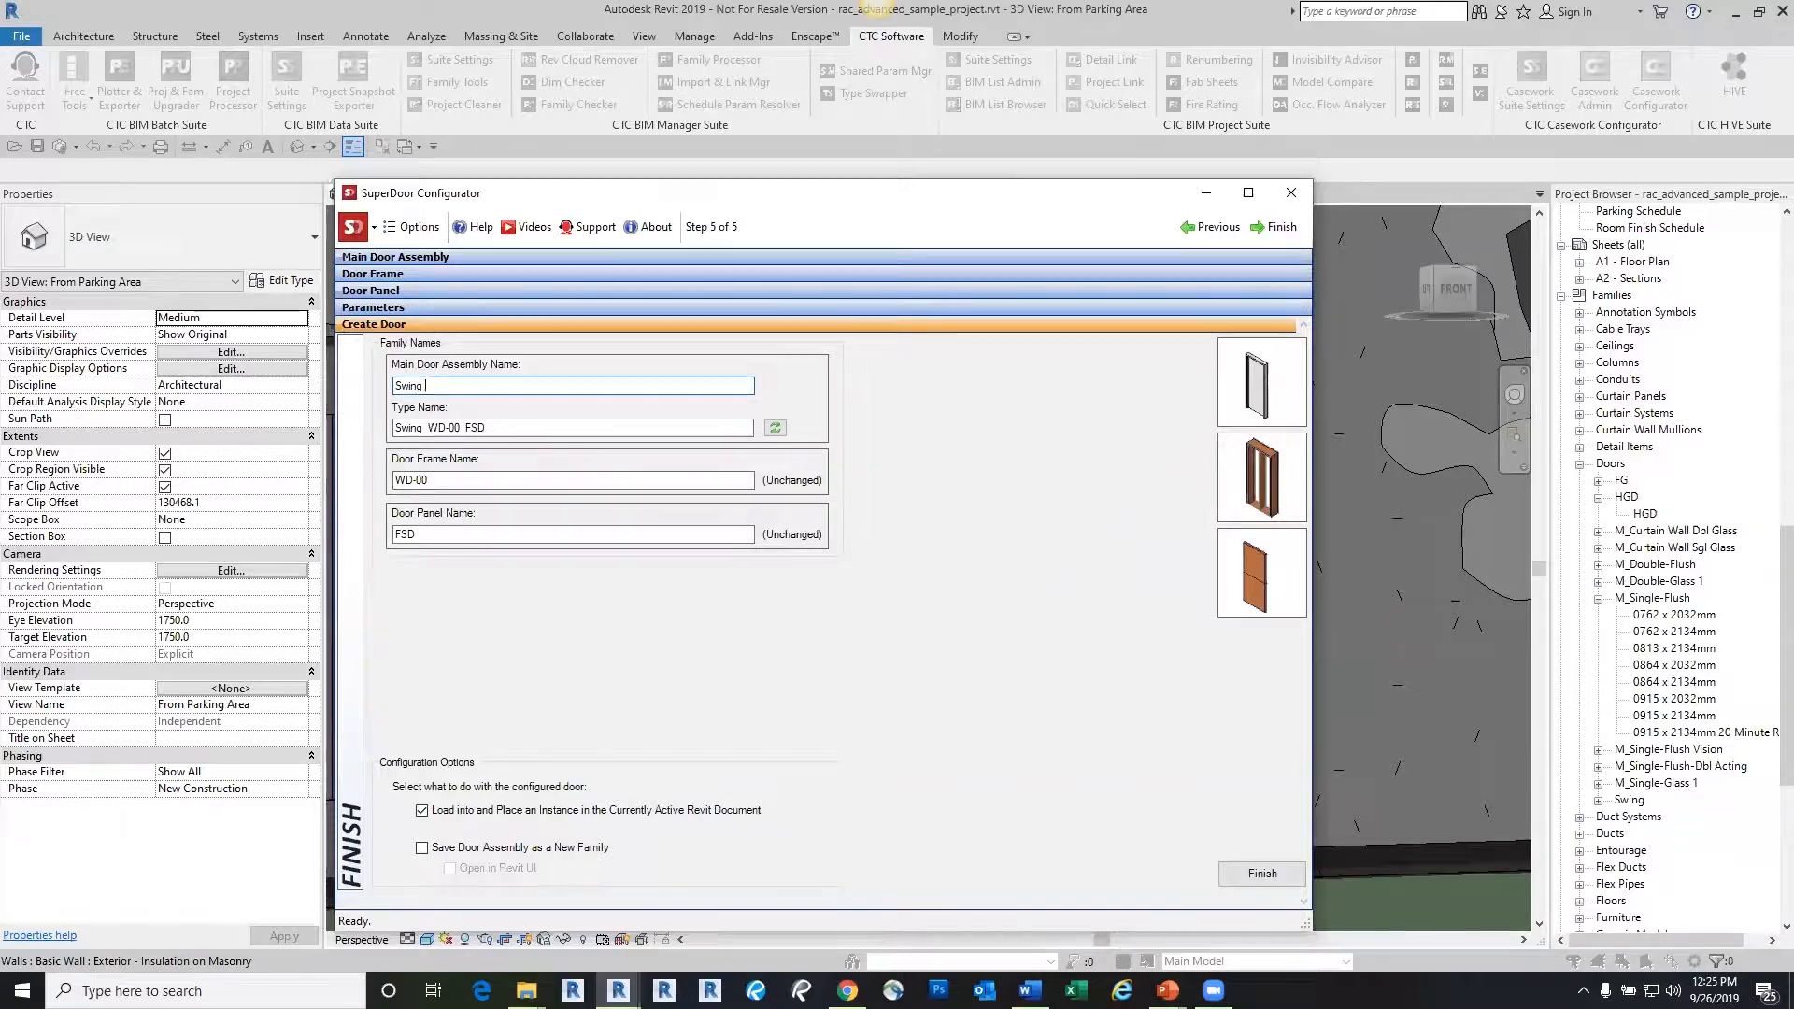
pyautogui.write('Solid Dutch')
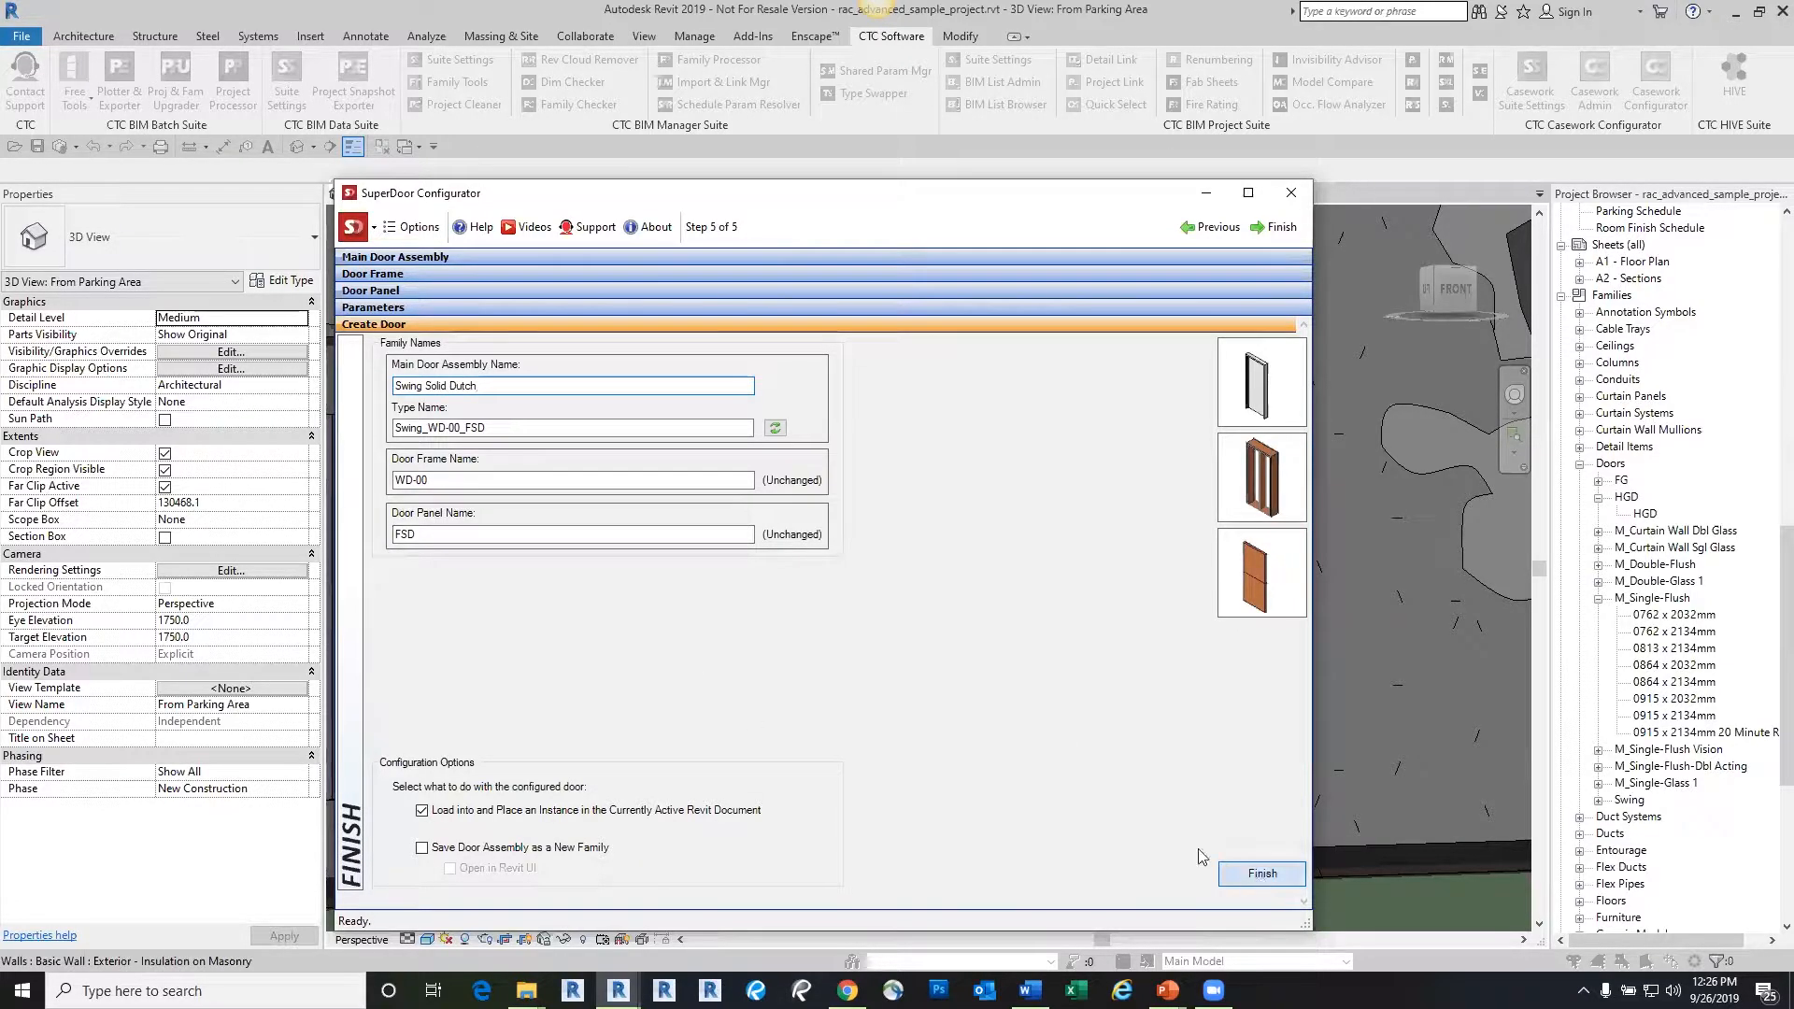
pyautogui.click(1243, 871)
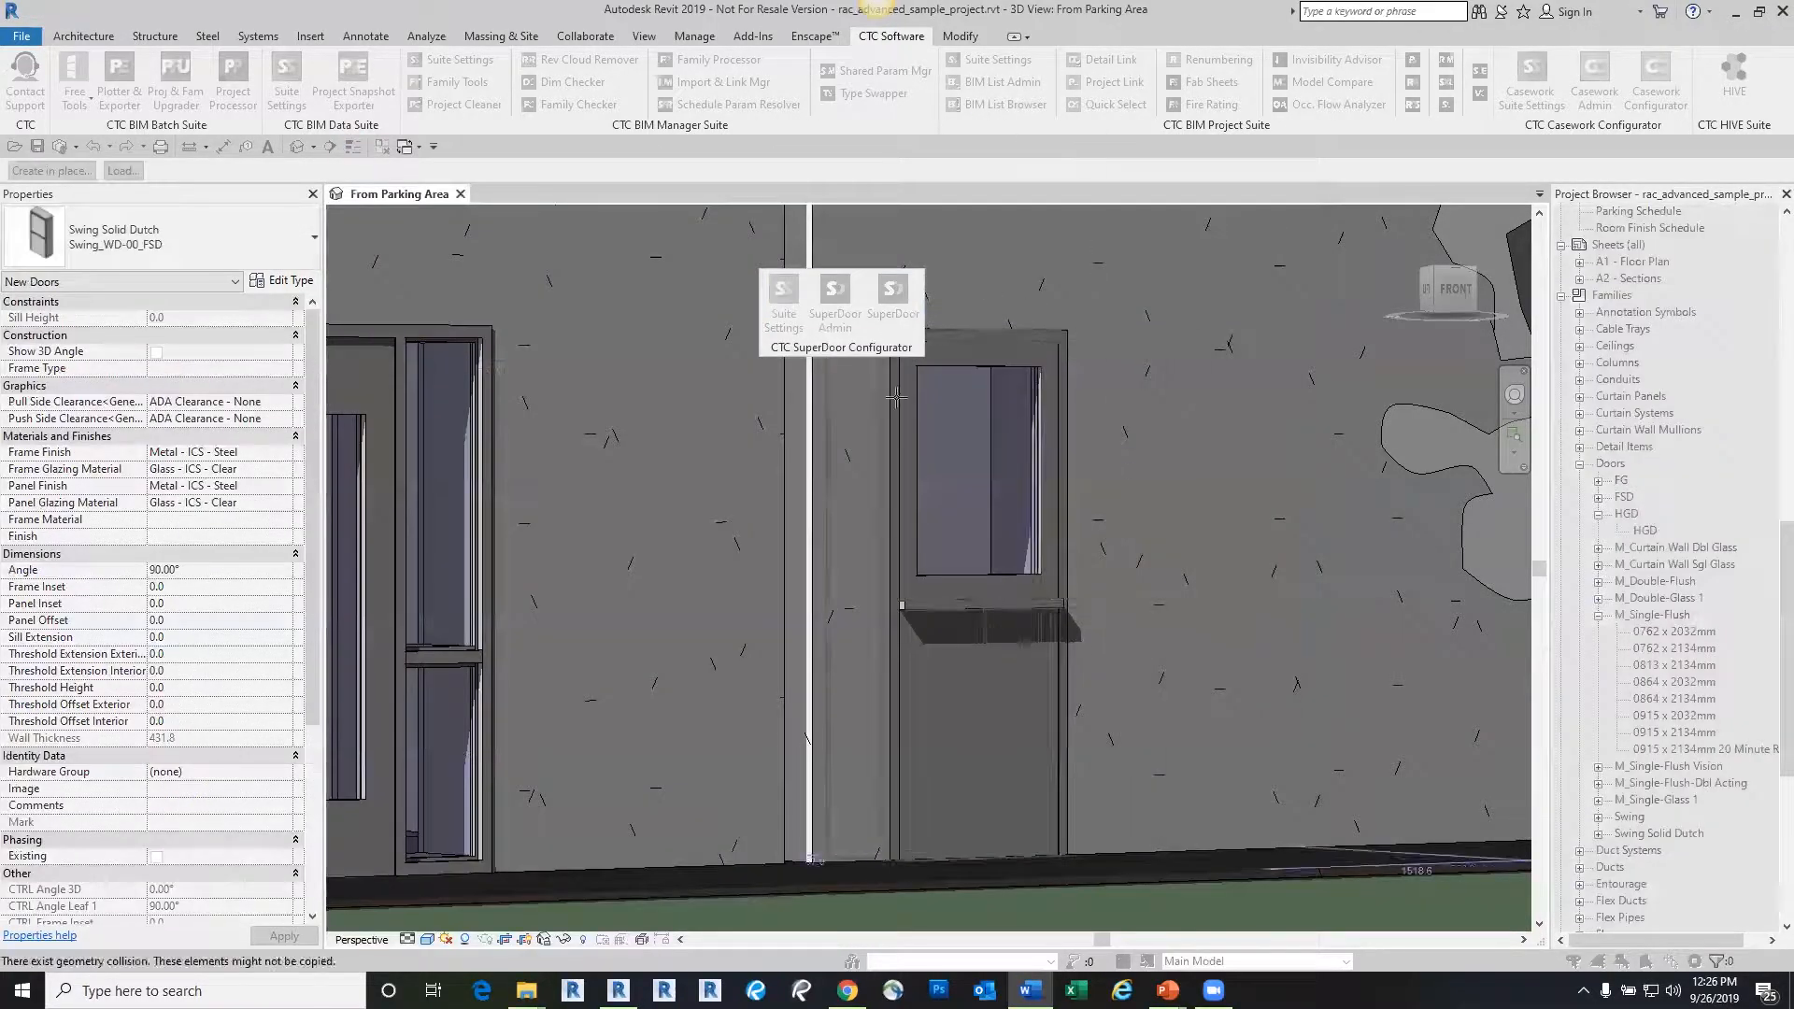
# Place one Swing Solid Dutch door in the exterior wall between the glazed entrance and the half-glass Dutch door
pyautogui.click(718, 560)
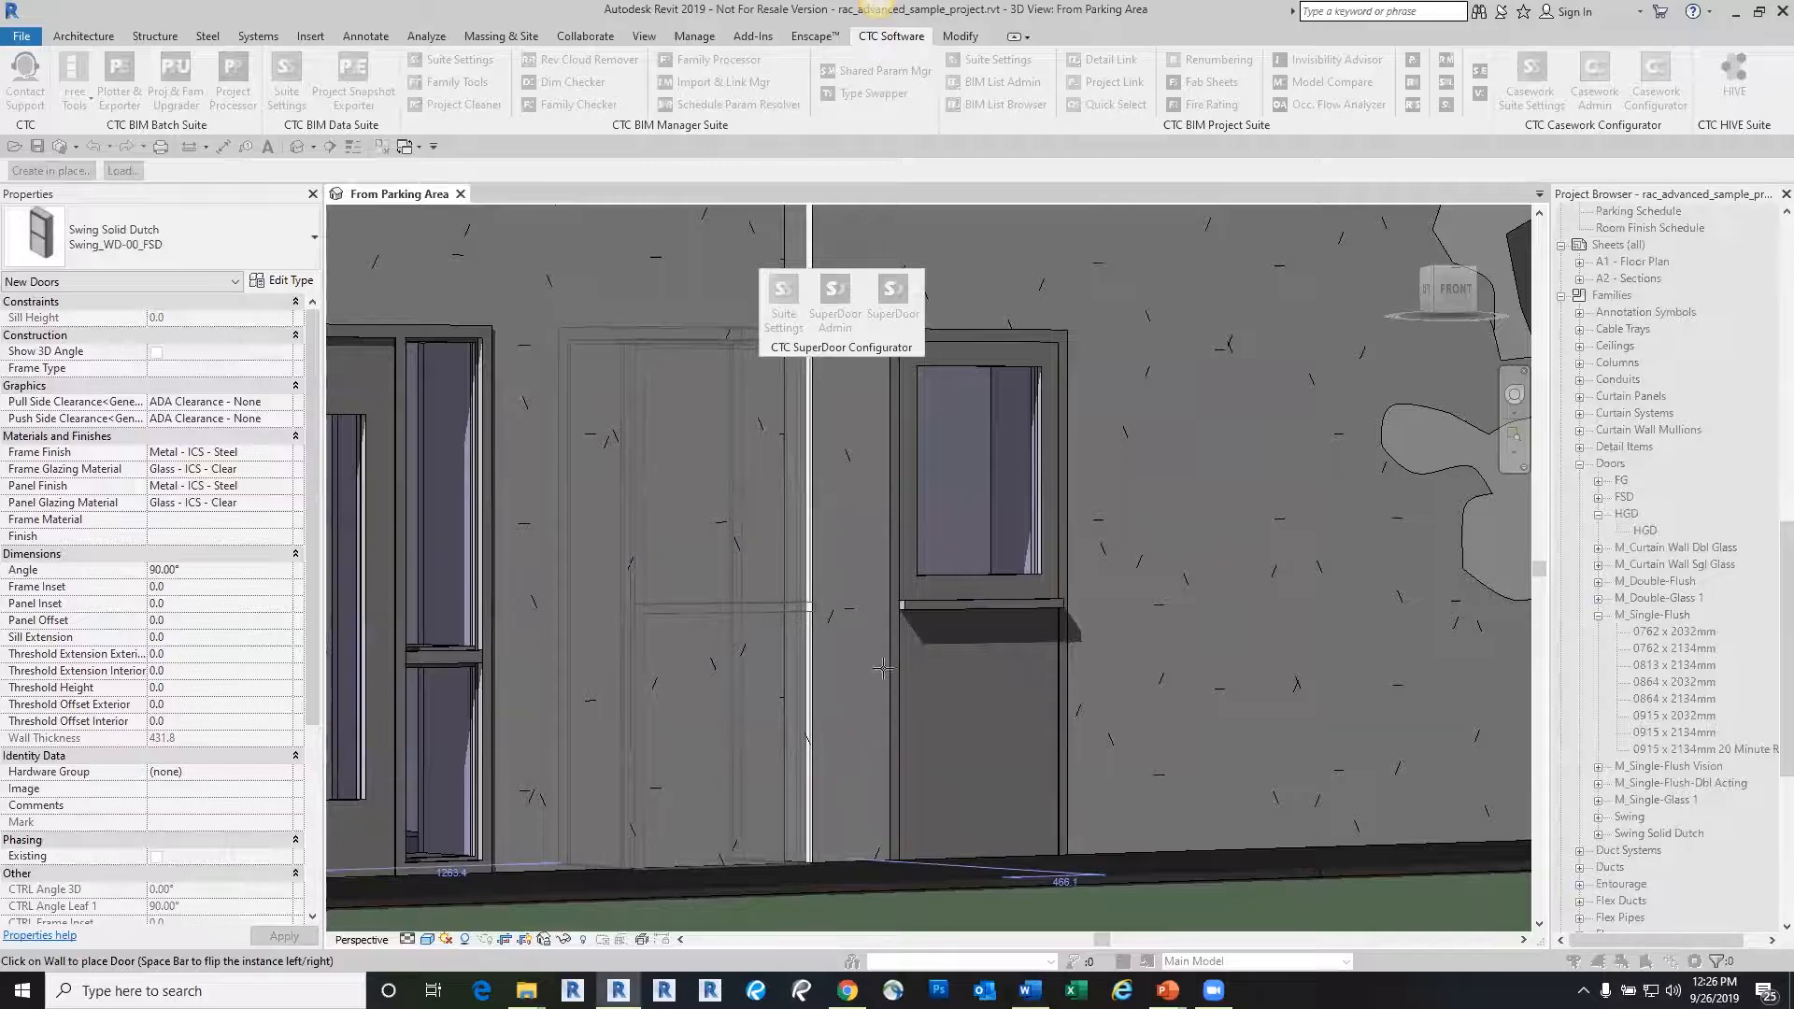
pyautogui.press('Escape')
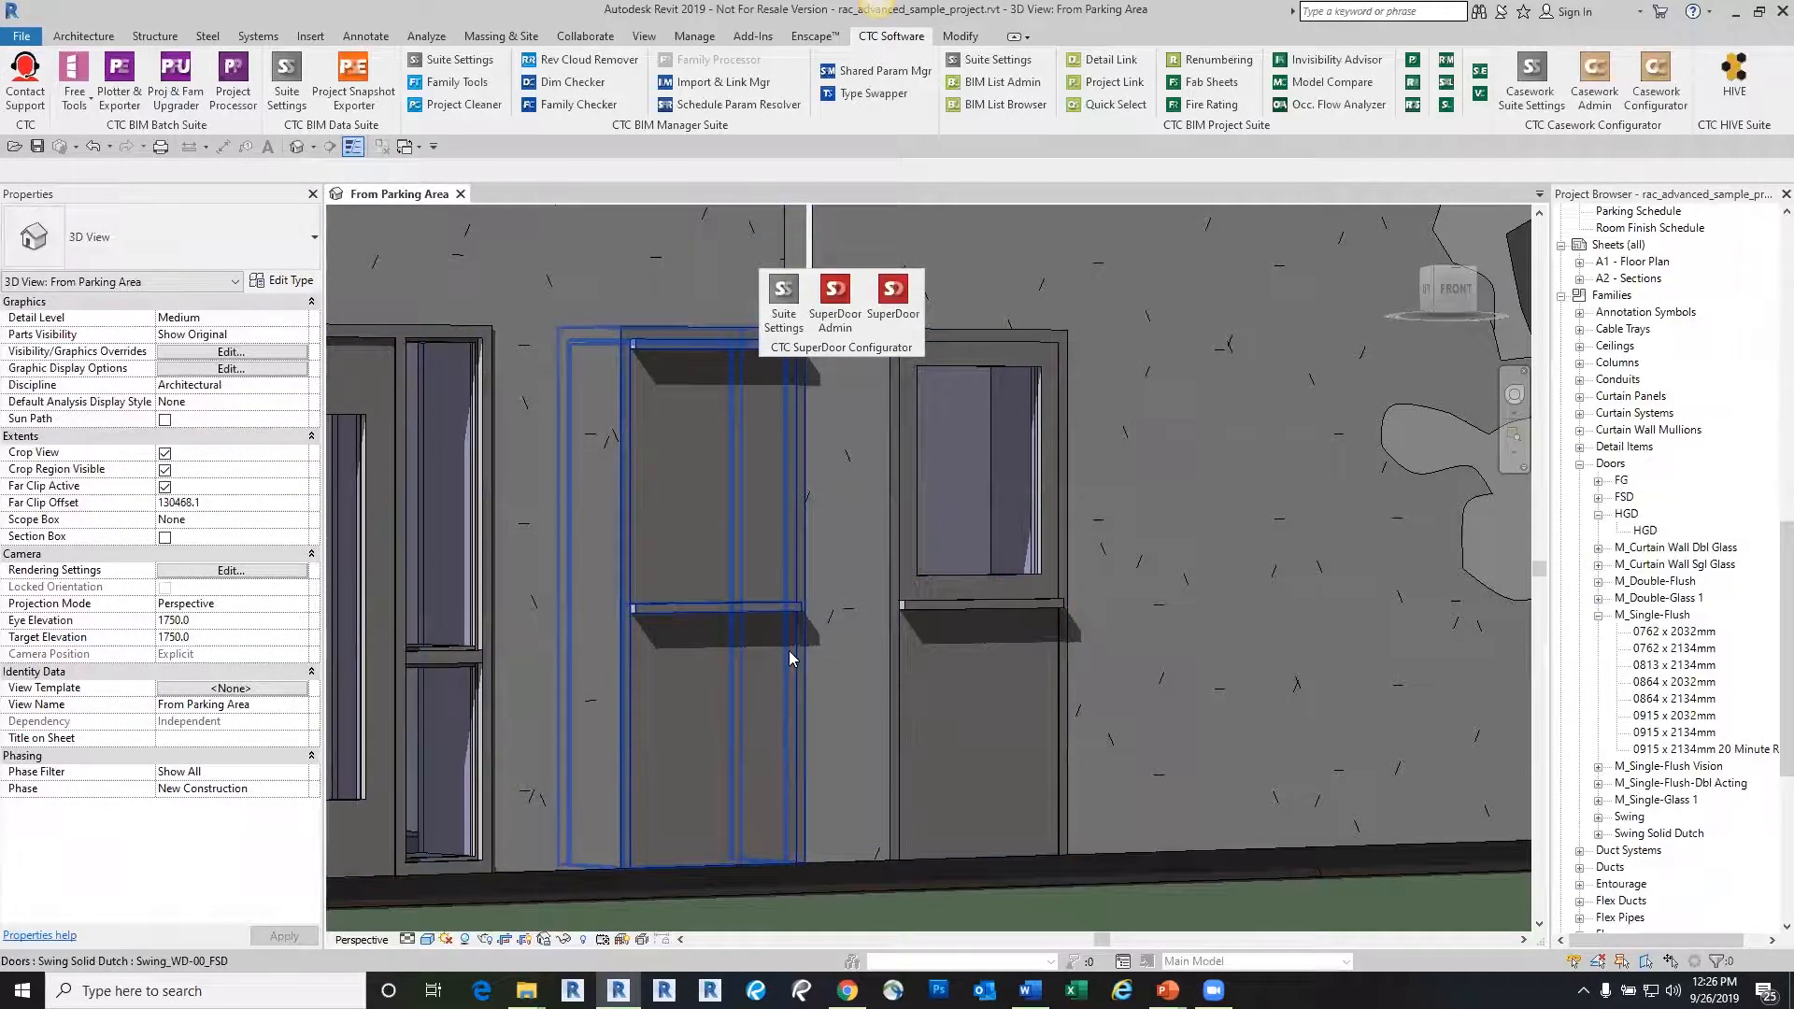
pyautogui.moveTo(769, 653); pyautogui.dragTo(799, 716, button='middle')
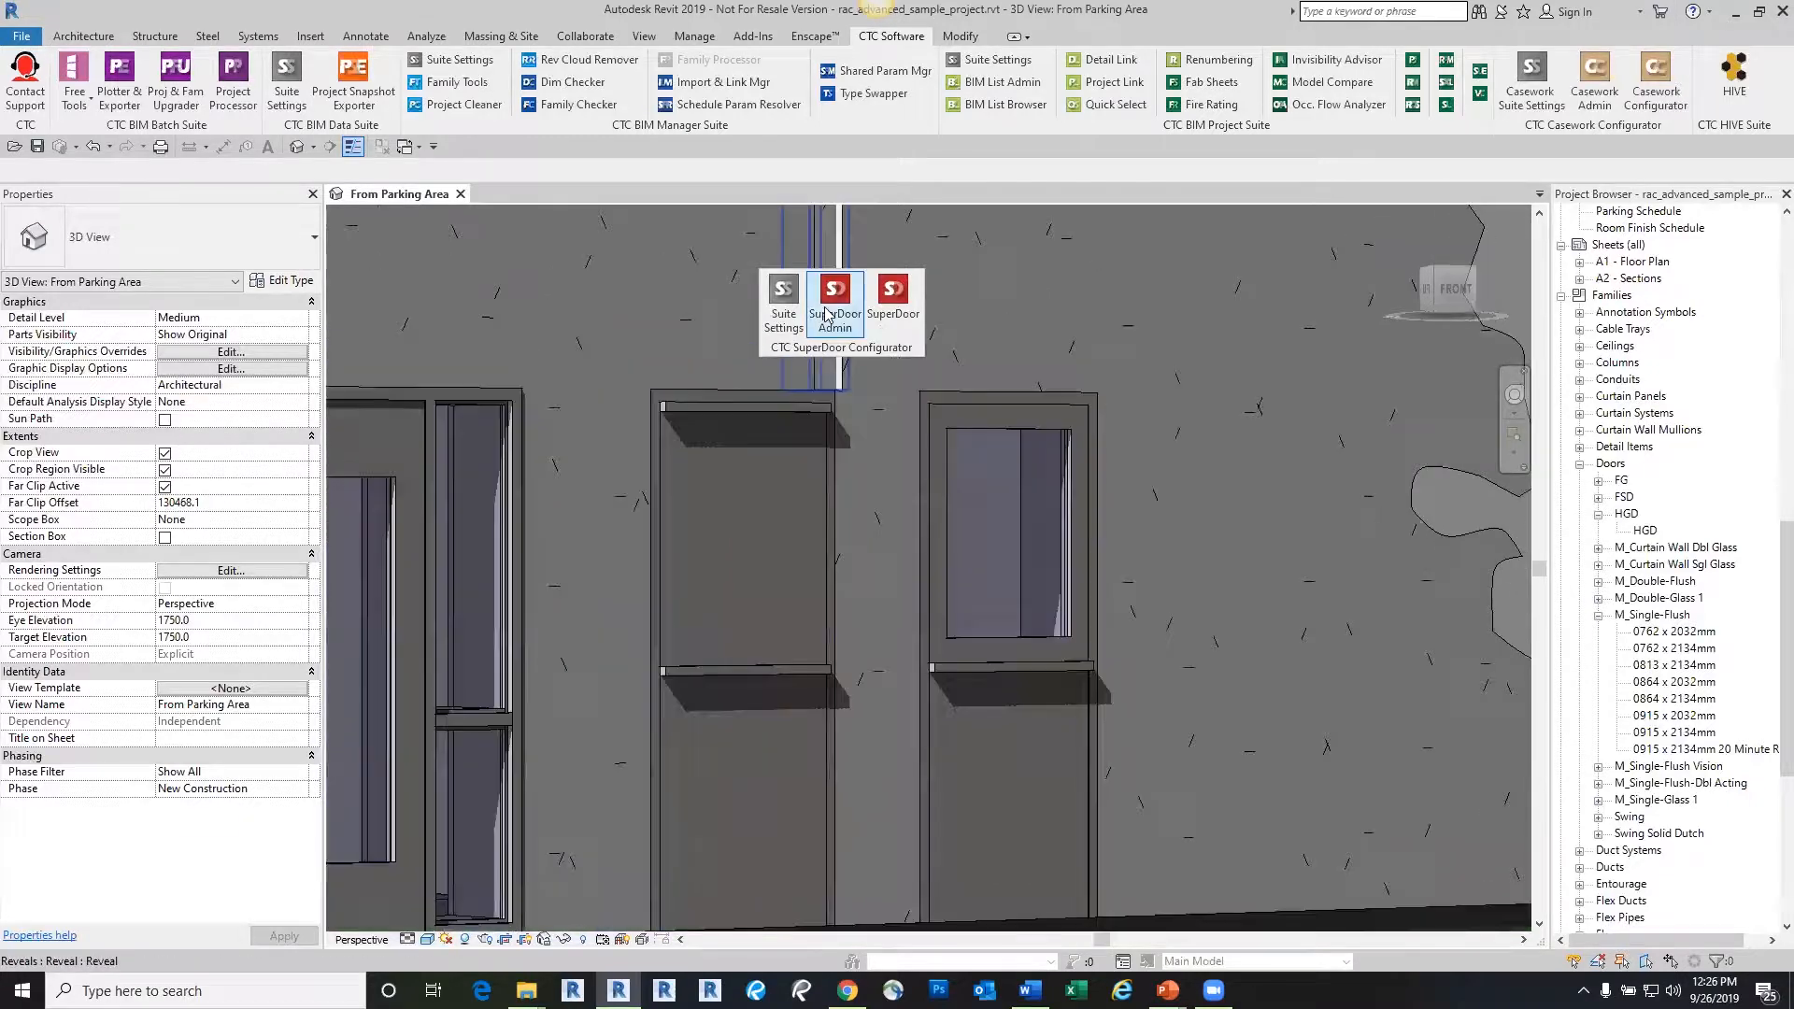
pyautogui.moveTo(876, 408); pyautogui.dragTo(836, 400, button='middle')
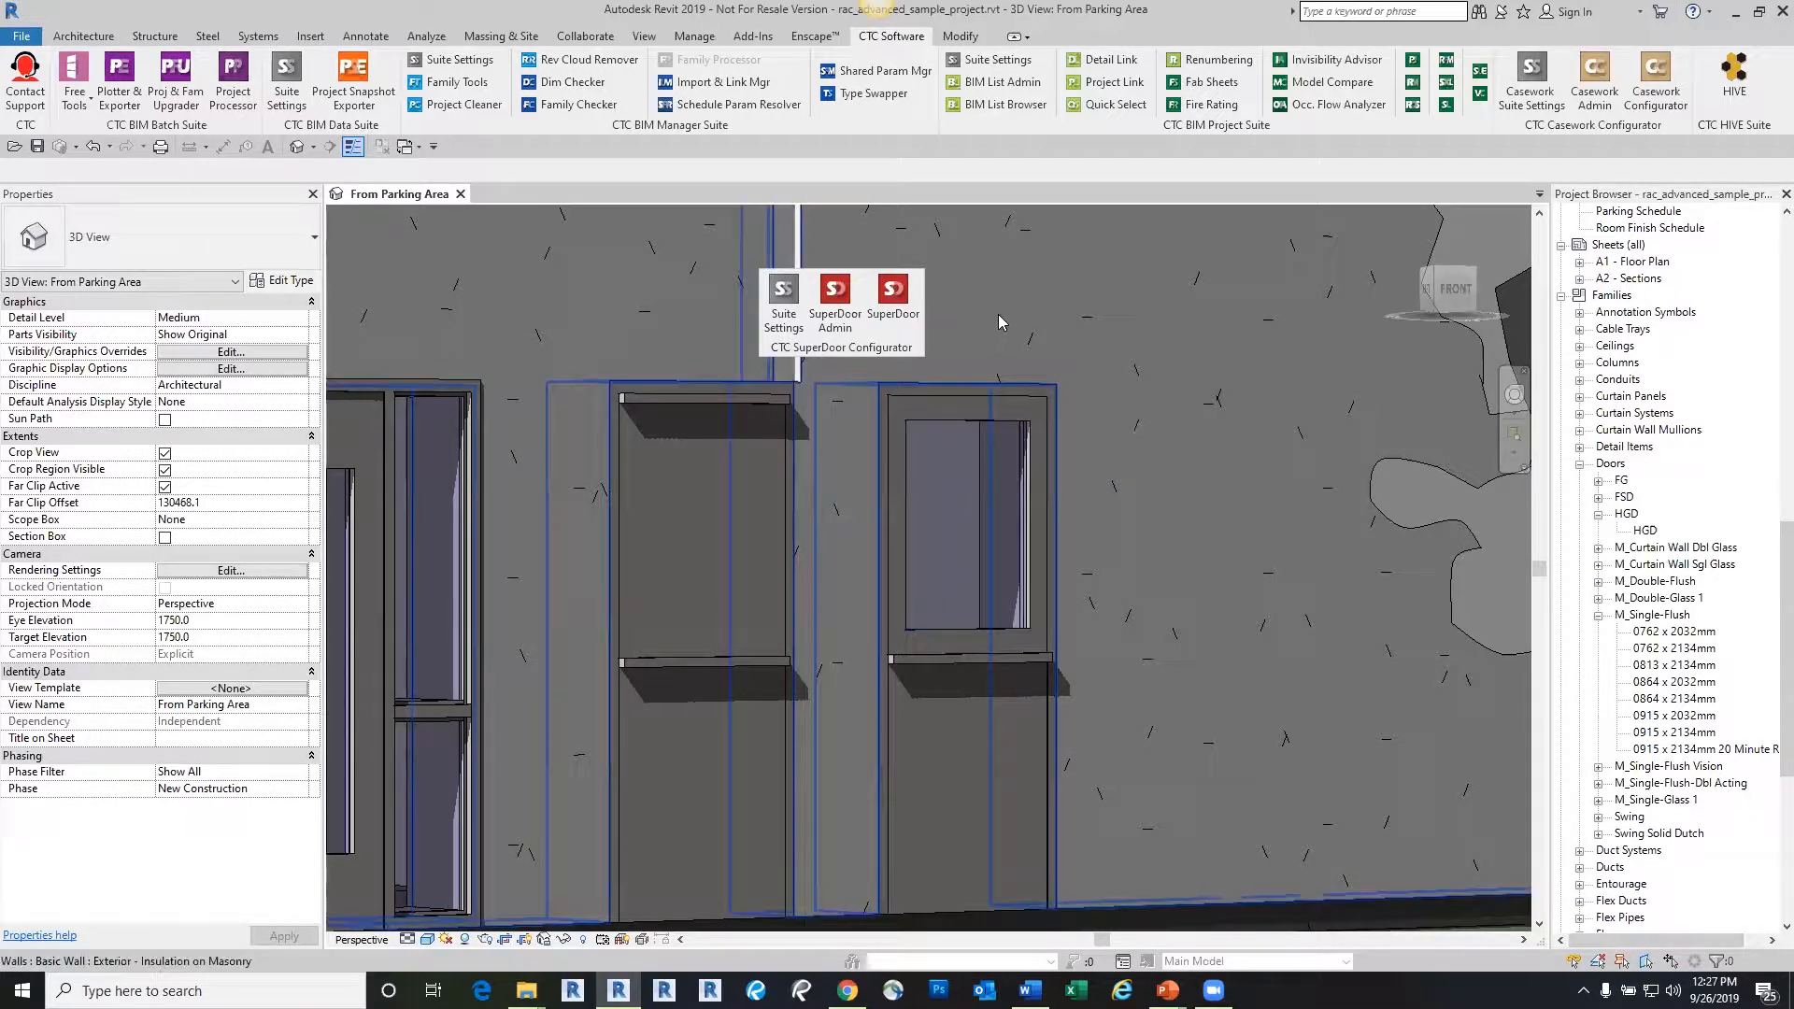
pyautogui.scroll(-1, 1000, 318)
pyautogui.moveTo(1019, 316); pyautogui.dragTo(1095, 376, button='middle')
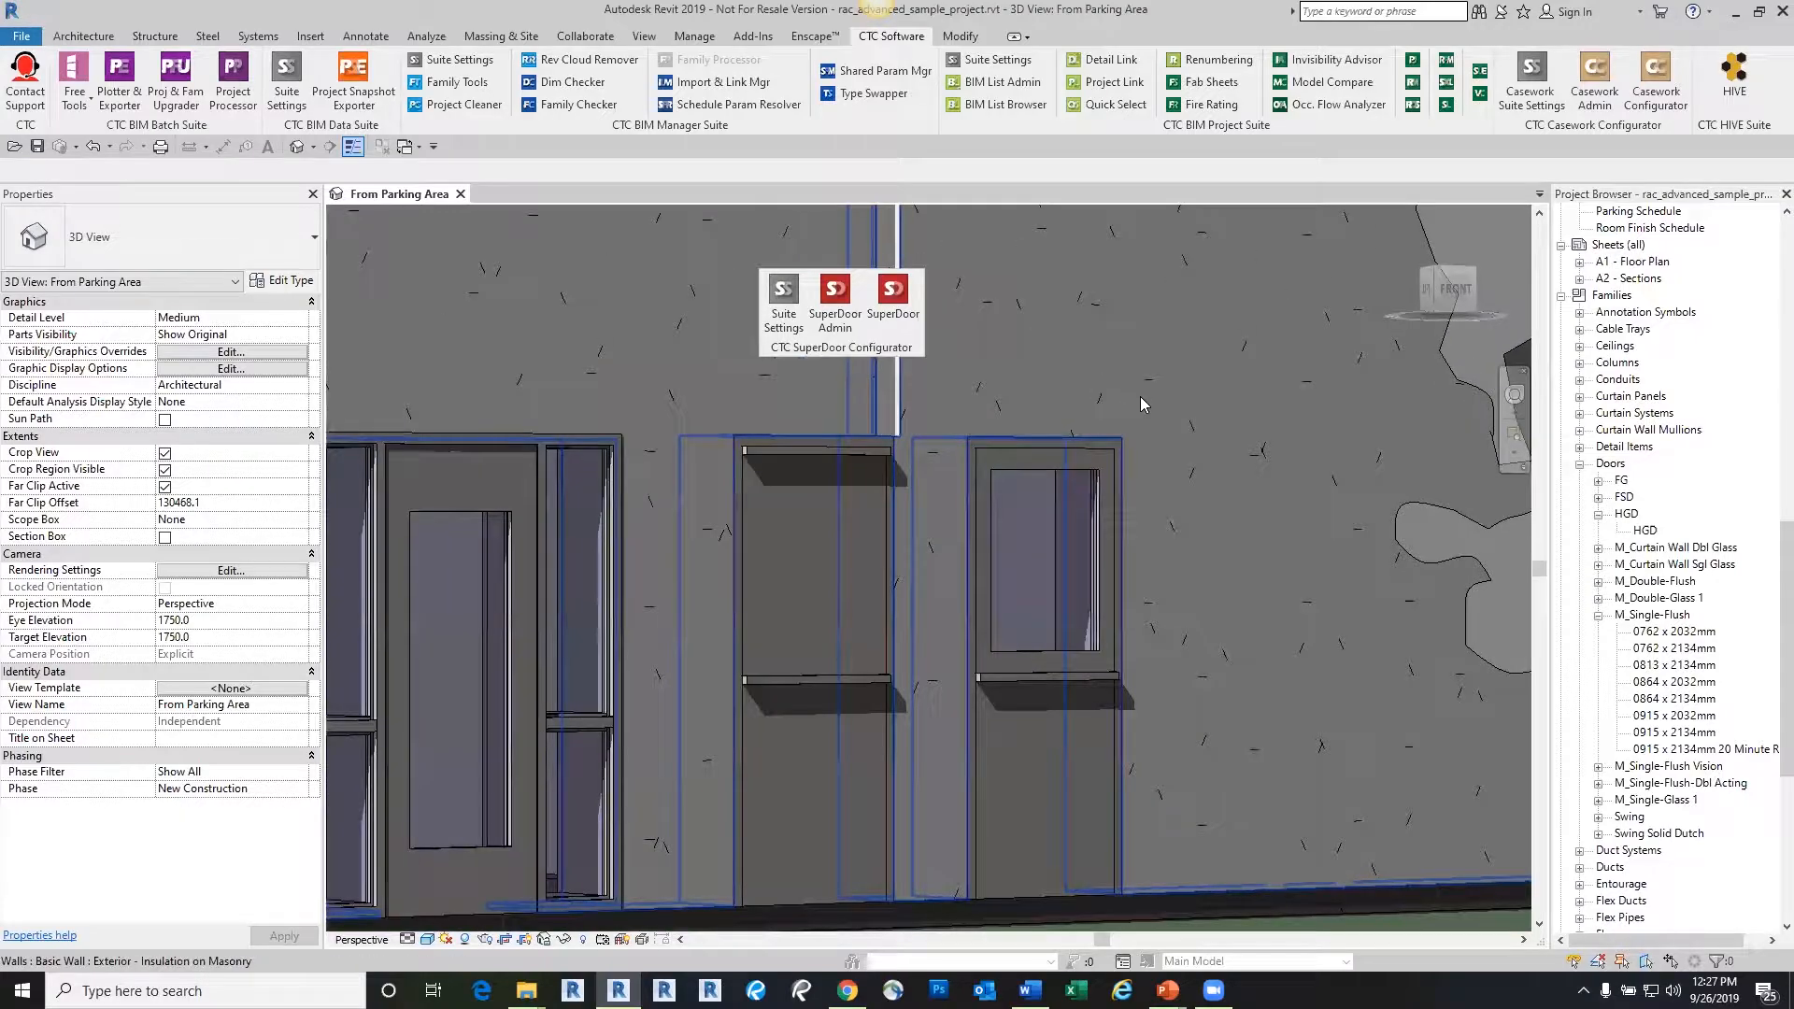